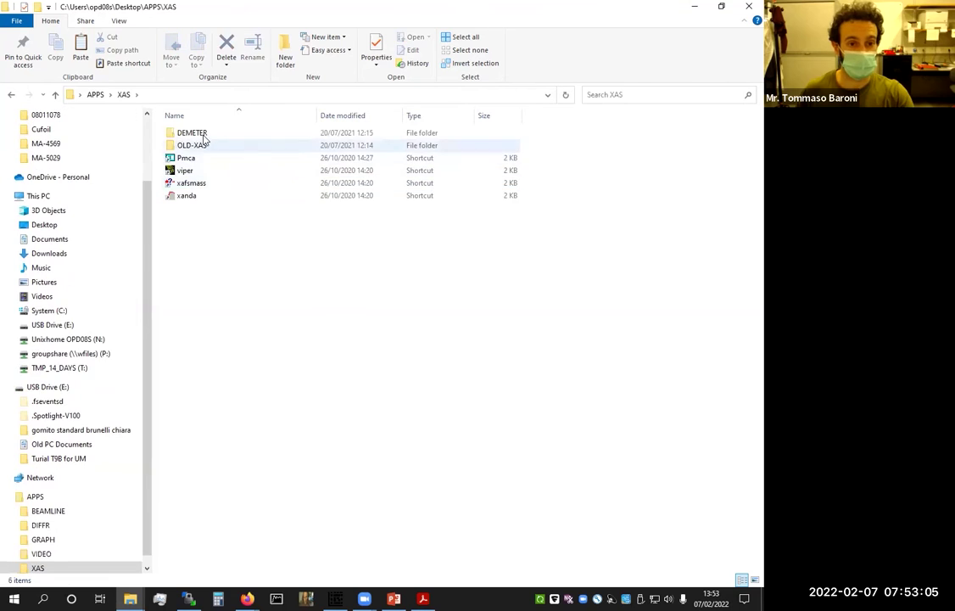
Launch Athena from the DEMETER folder and move its main window clear of the console window
{"action": "left_click", "coordinate": [205, 150]}
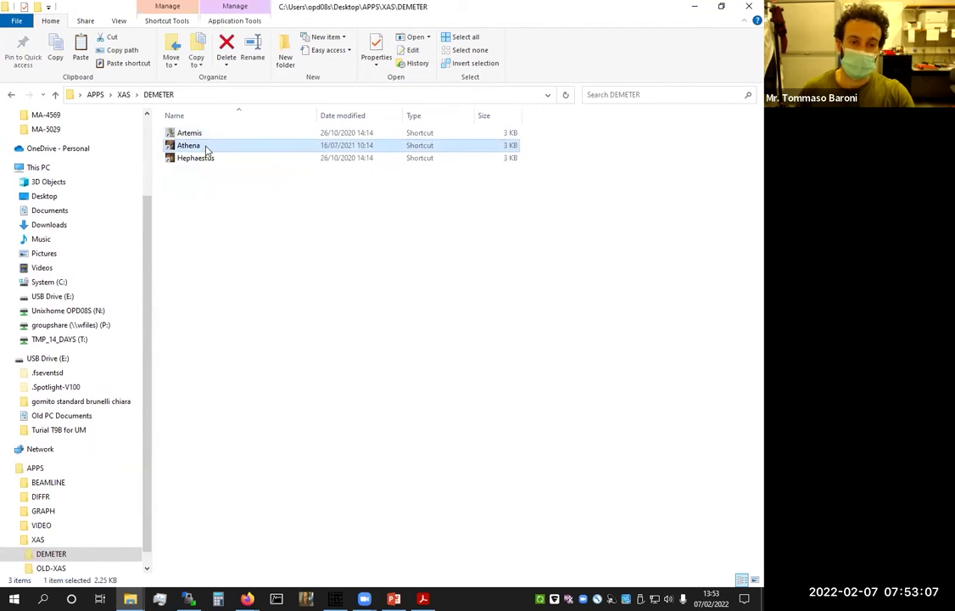
{"action": "double_click", "coordinate": [206, 149]}
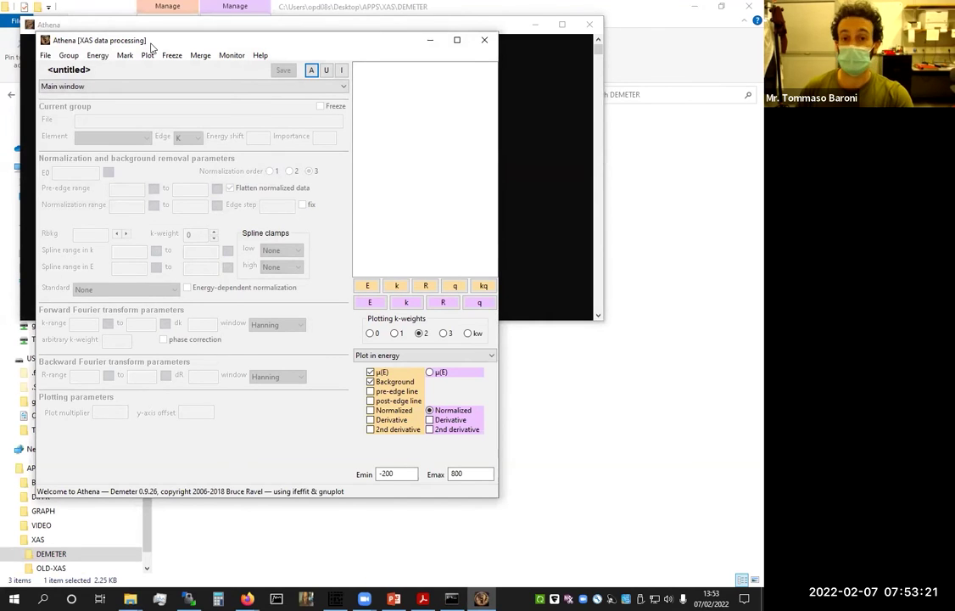
{"action": "left_click_drag", "start_coordinate": [152, 47], "coordinate": [307, 61]}
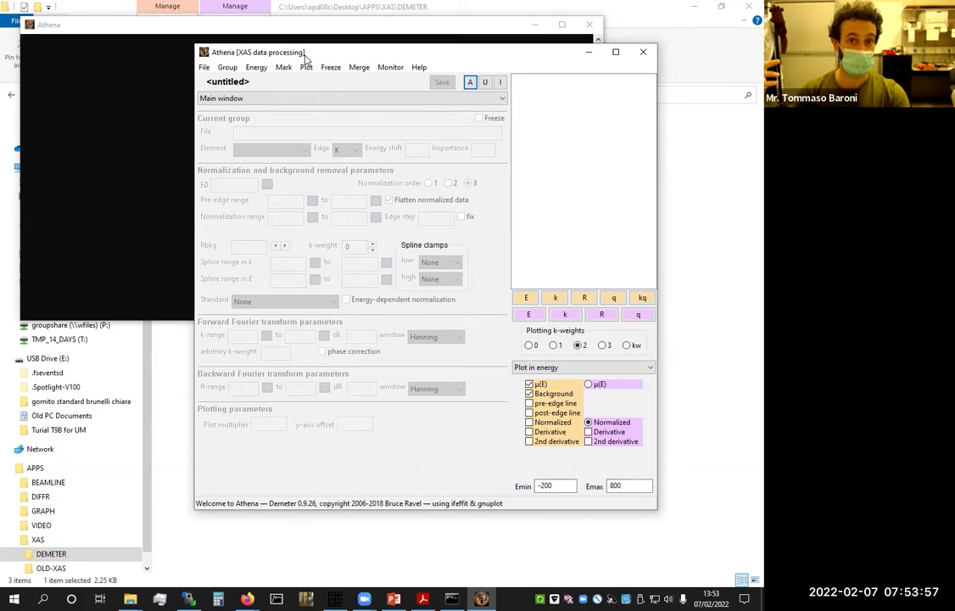
{"action": "left_click", "coordinate": [204, 68]}
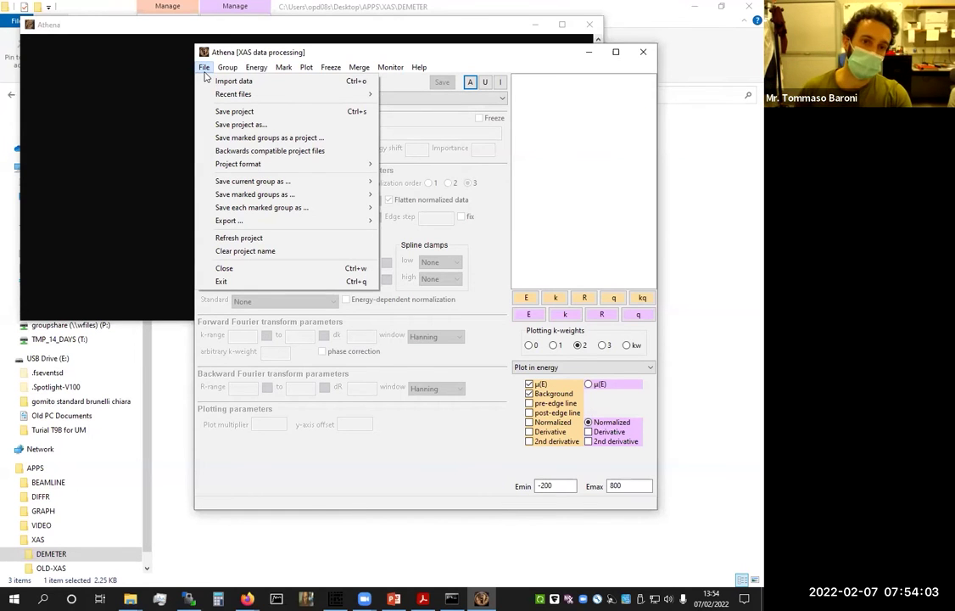
{"action": "left_click", "coordinate": [234, 81]}
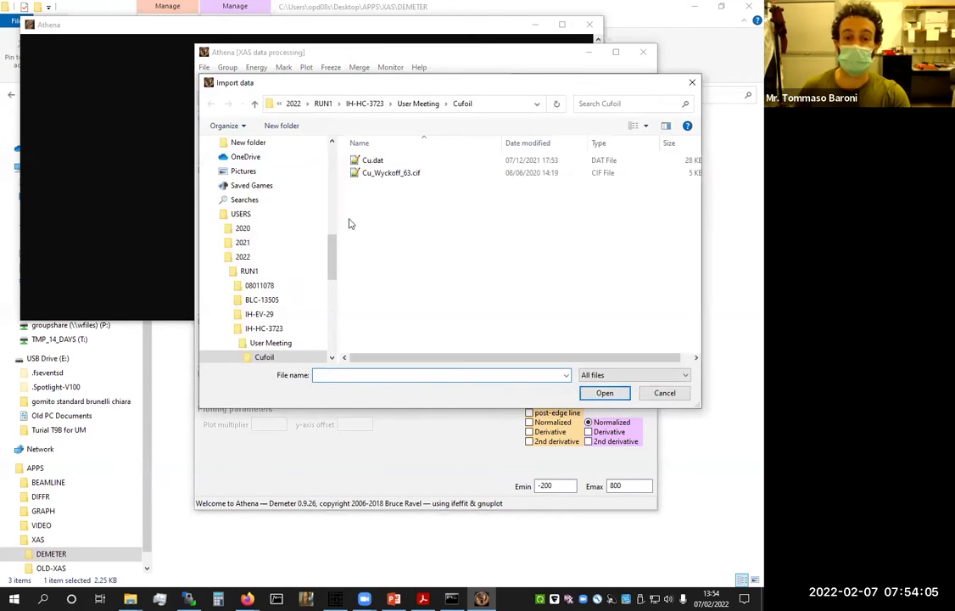
{"action": "left_click", "coordinate": [373, 160]}
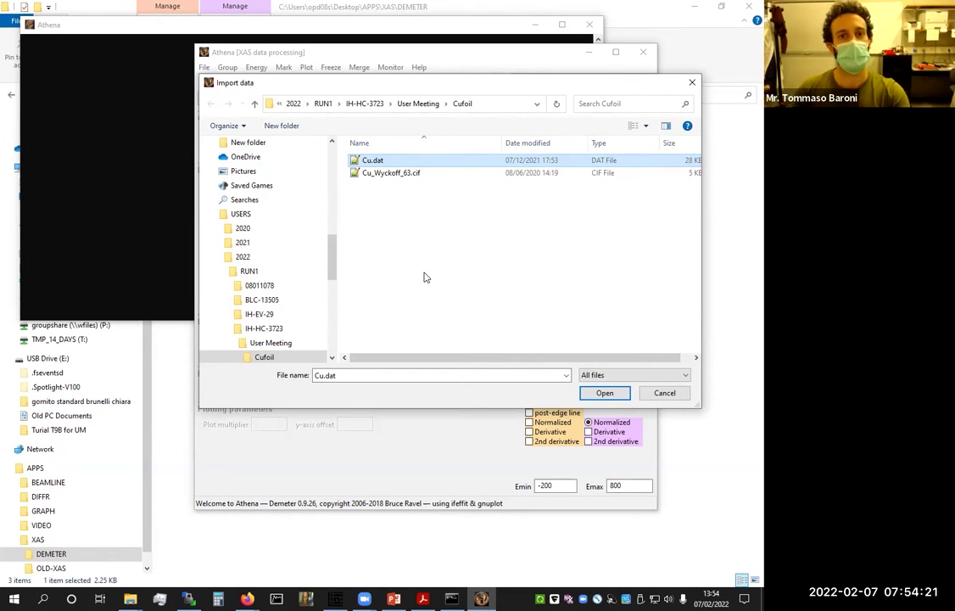
{"action": "left_click", "coordinate": [605, 393]}
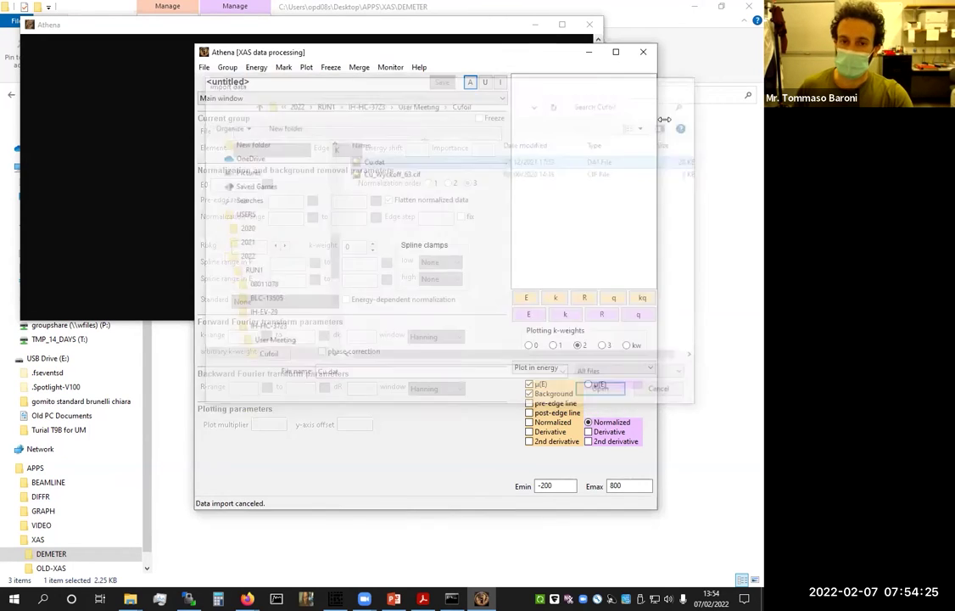
{"action": "left_click_drag", "start_coordinate": [393, 58], "coordinate": [421, 70]}
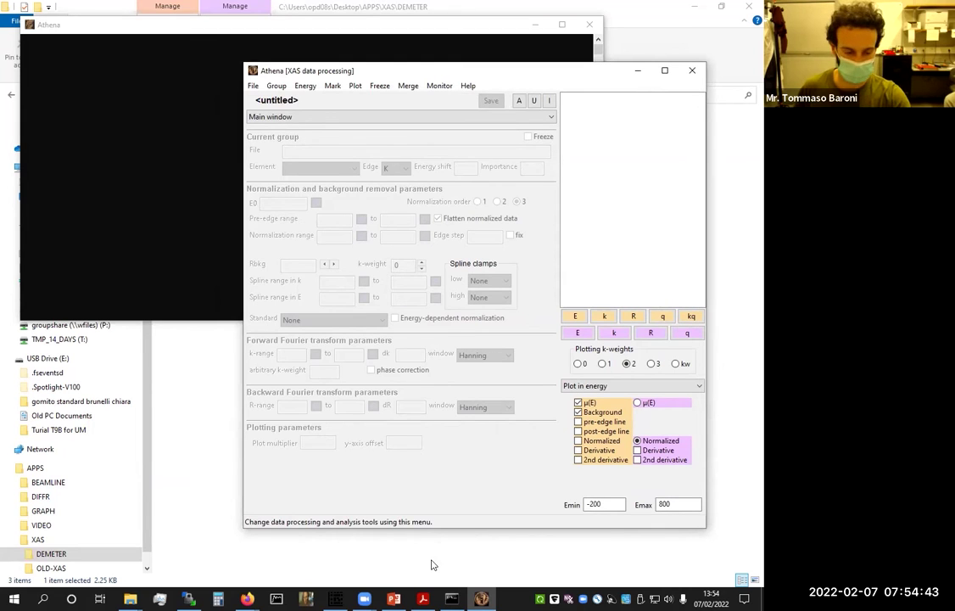
{"action": "left_click", "coordinate": [428, 462]}
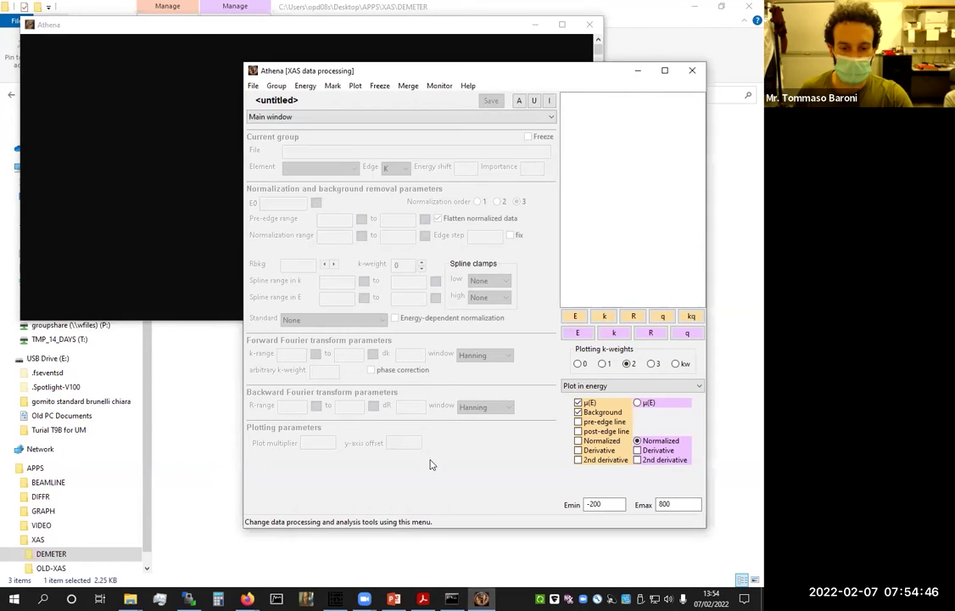
Open Cu.dat from the Cufoil folder for data import
{"action": "left_click", "coordinate": [254, 86]}
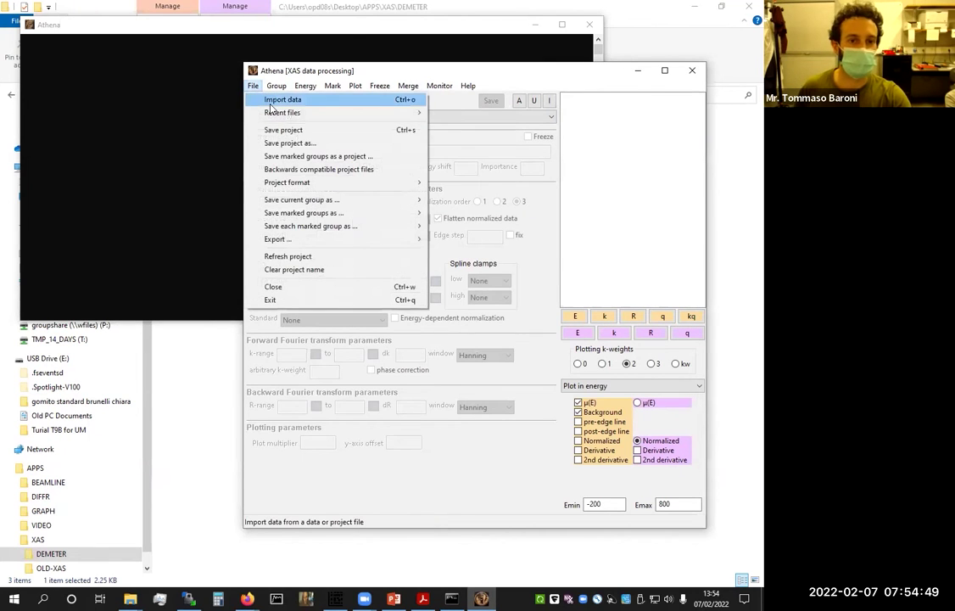
{"action": "left_click", "coordinate": [273, 100]}
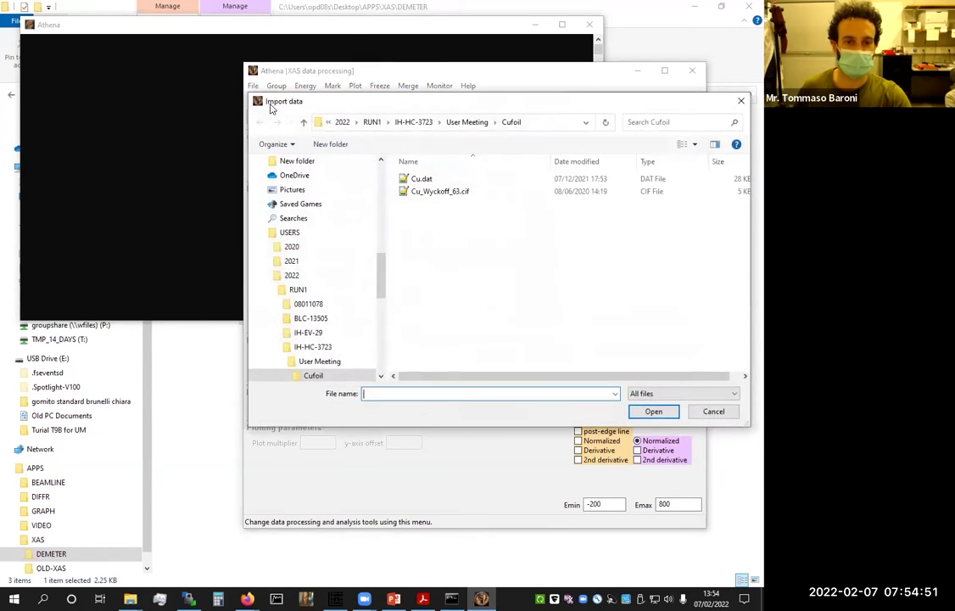
{"action": "left_click", "coordinate": [433, 184]}
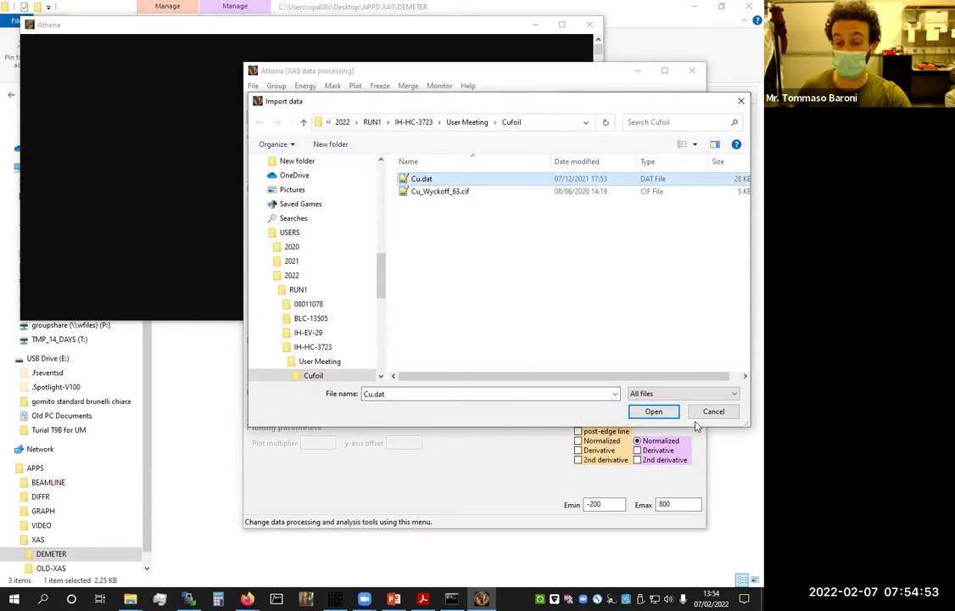
{"action": "left_click", "coordinate": [653, 411]}
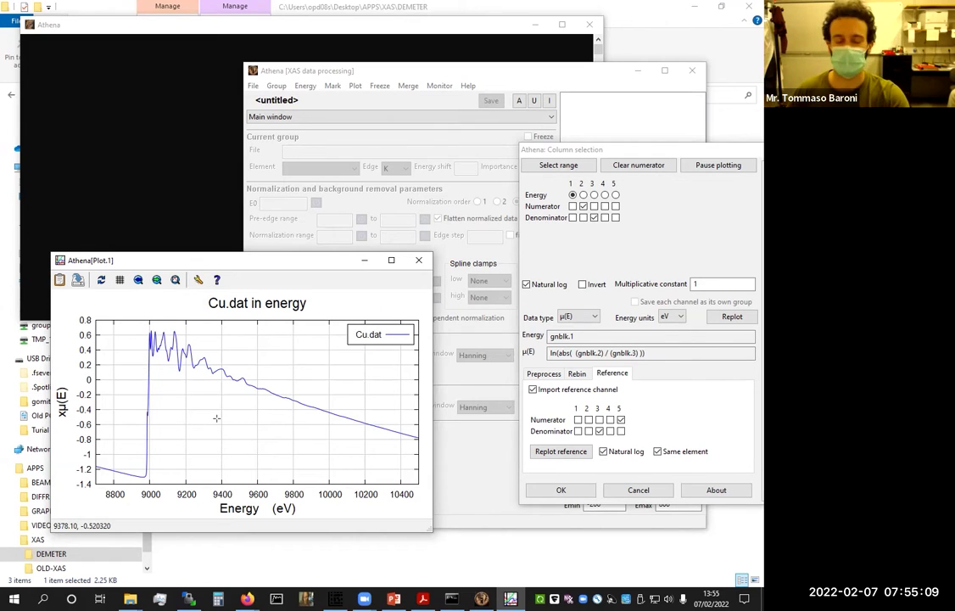
Bring the full column selection dialog into view and examine the energy, I0 and I1 data columns of Cu.dat
{"action": "left_click", "coordinate": [534, 153]}
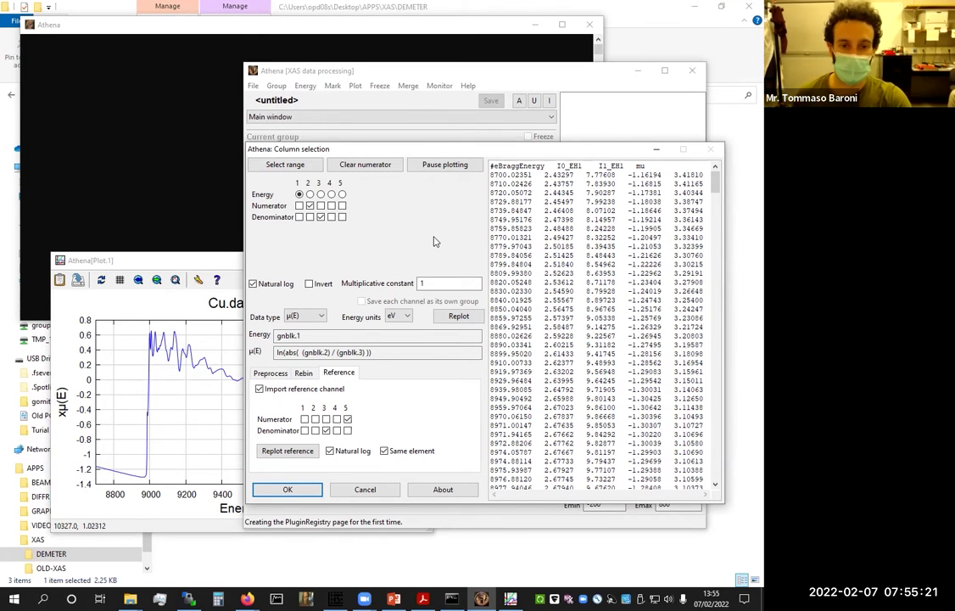
{"action": "left_click_drag", "start_coordinate": [394, 150], "coordinate": [397, 89]}
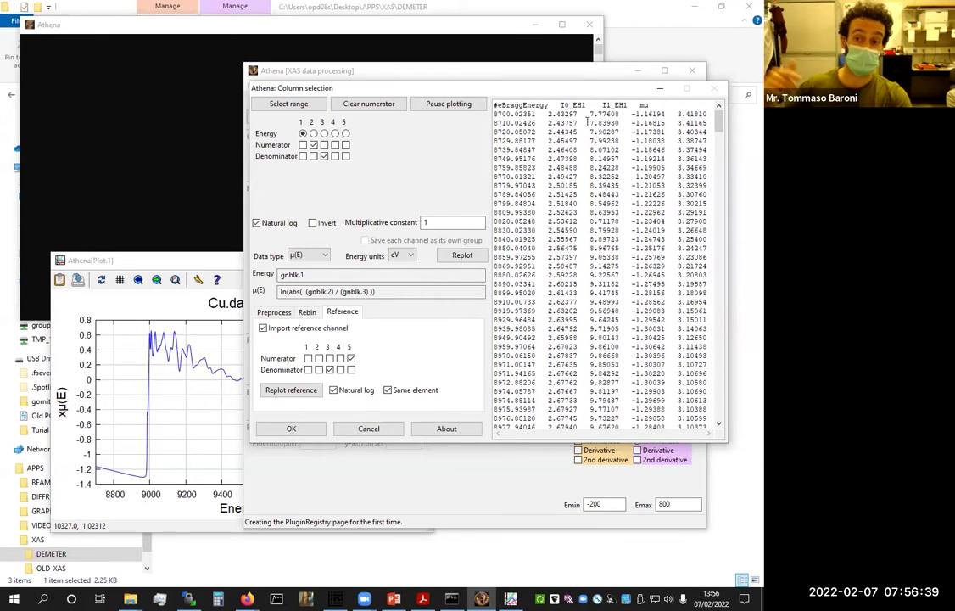
{"action": "left_click_drag", "start_coordinate": [602, 104], "coordinate": [610, 104]}
{"action": "left_click", "coordinate": [637, 203]}
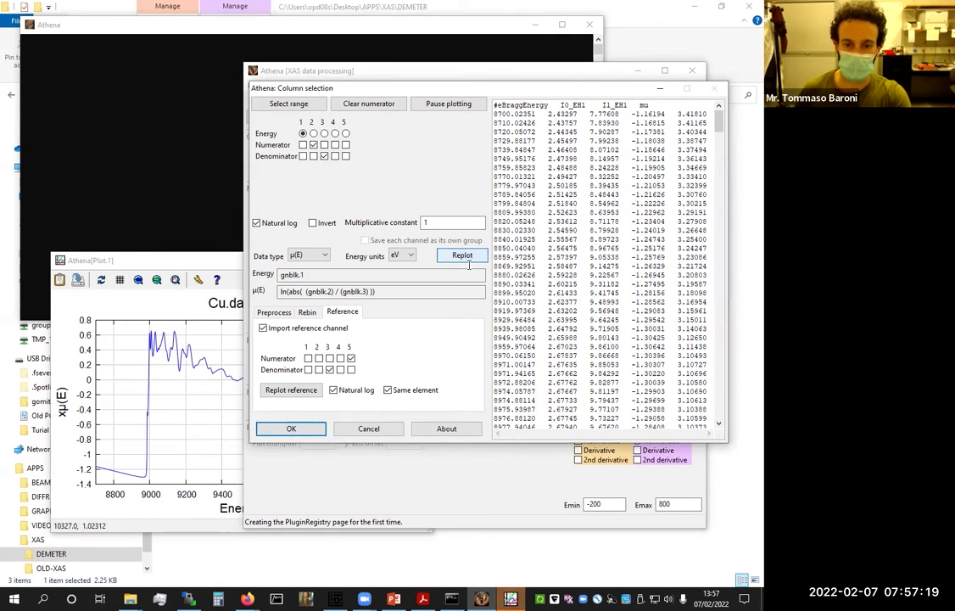
Arrange the plot window and the column selection dialog so the Cu.dat preview and column settings can be examined together
{"action": "left_click", "coordinate": [196, 268]}
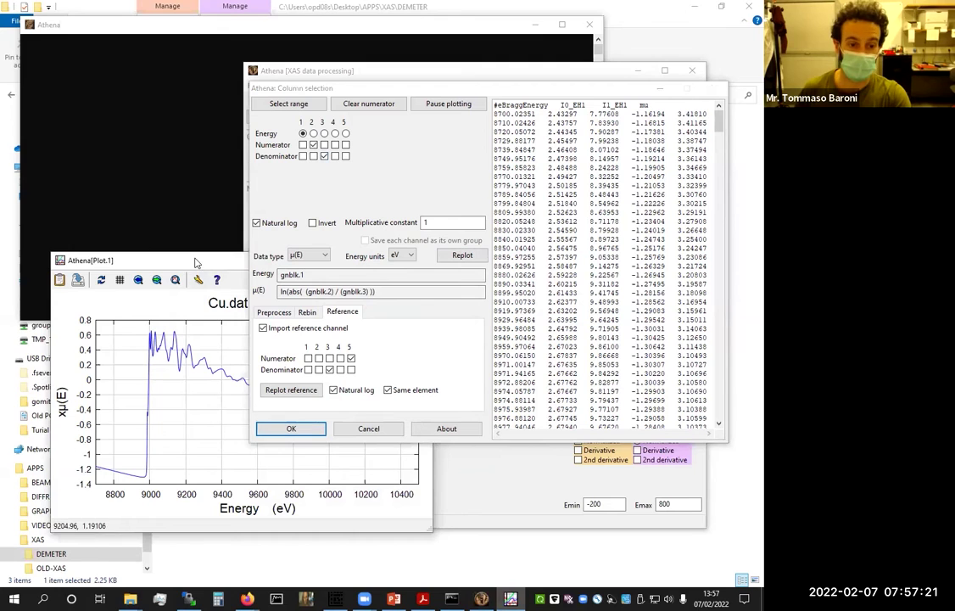
{"action": "left_click_drag", "start_coordinate": [198, 266], "coordinate": [150, 165]}
{"action": "left_click", "coordinate": [298, 91]}
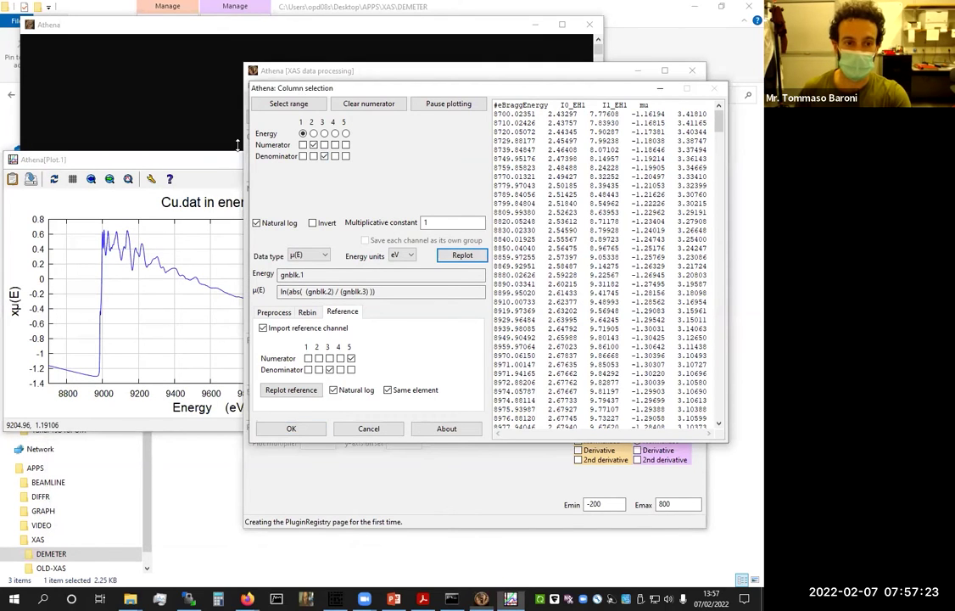
{"action": "left_click_drag", "start_coordinate": [298, 91], "coordinate": [426, 95]}
{"action": "left_click_drag", "start_coordinate": [191, 160], "coordinate": [201, 163]}
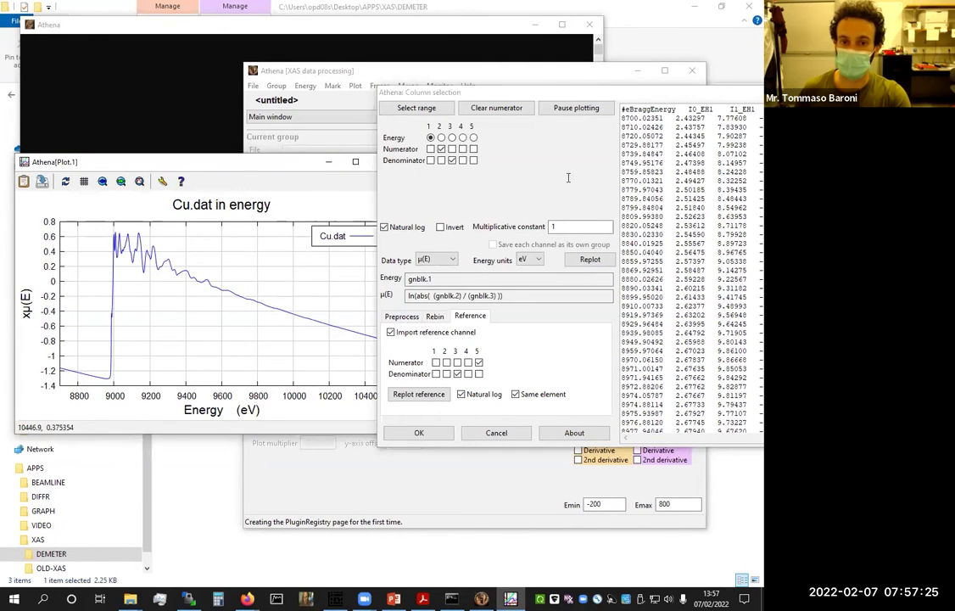
{"action": "left_click", "coordinate": [529, 95]}
{"action": "left_click_drag", "start_coordinate": [528, 100], "coordinate": [456, 85]}
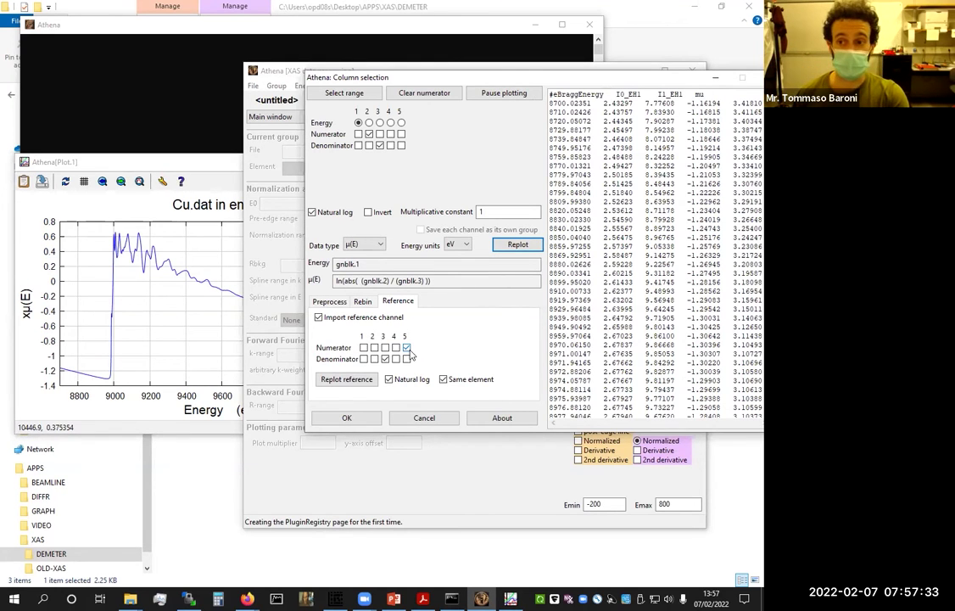
{"action": "left_click_drag", "start_coordinate": [468, 76], "coordinate": [436, 77]}
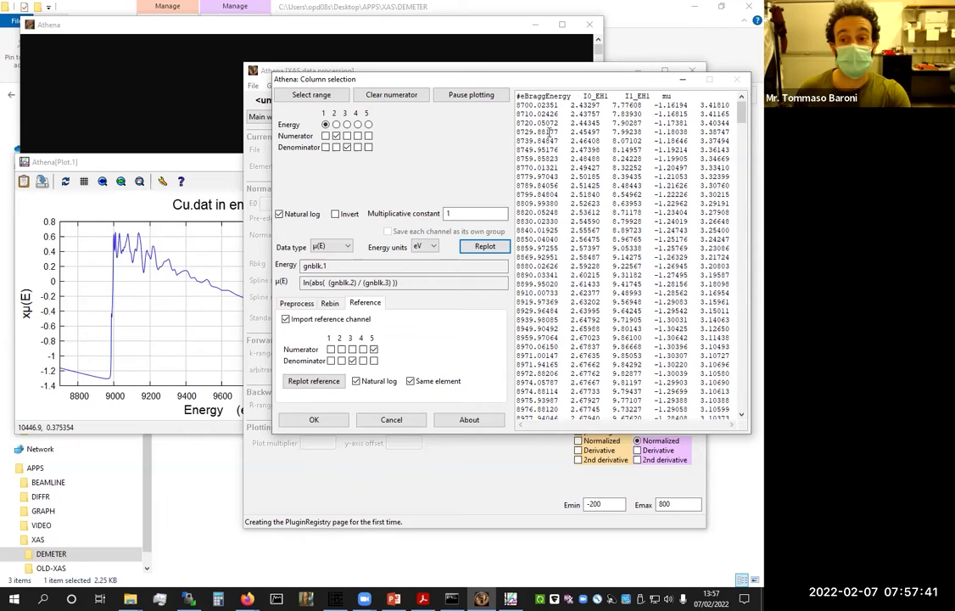
Check the fifth data column and accept the column selection to import Cu.dat with its reference channel
{"action": "left_click_drag", "start_coordinate": [702, 104], "coordinate": [717, 158]}
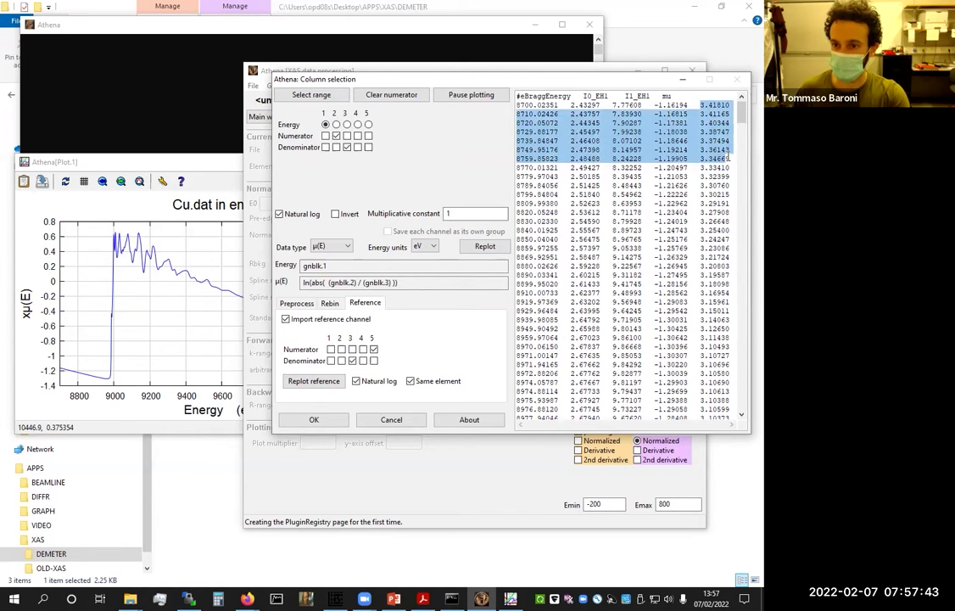
{"action": "left_click", "coordinate": [717, 149]}
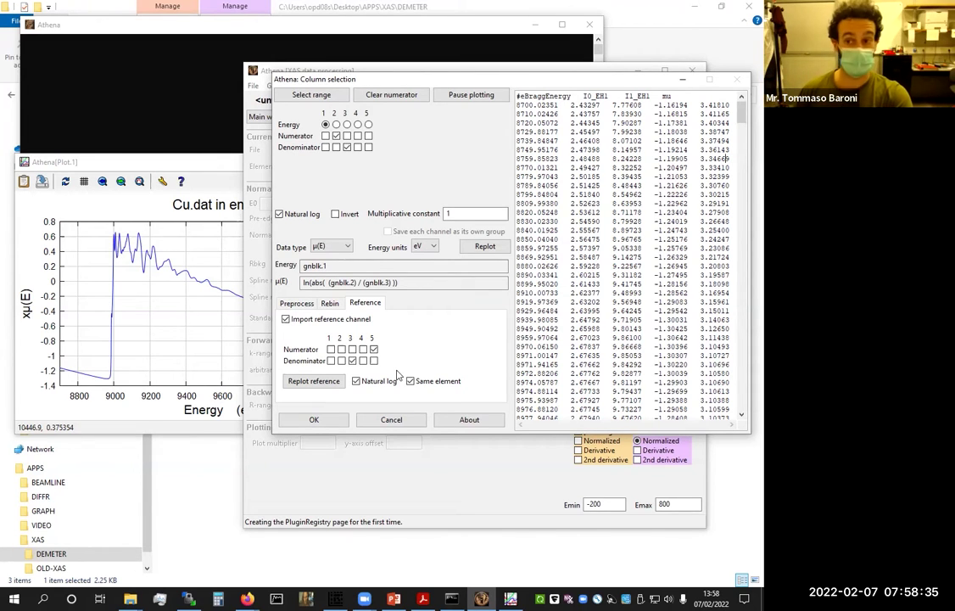
{"action": "left_click", "coordinate": [329, 424]}
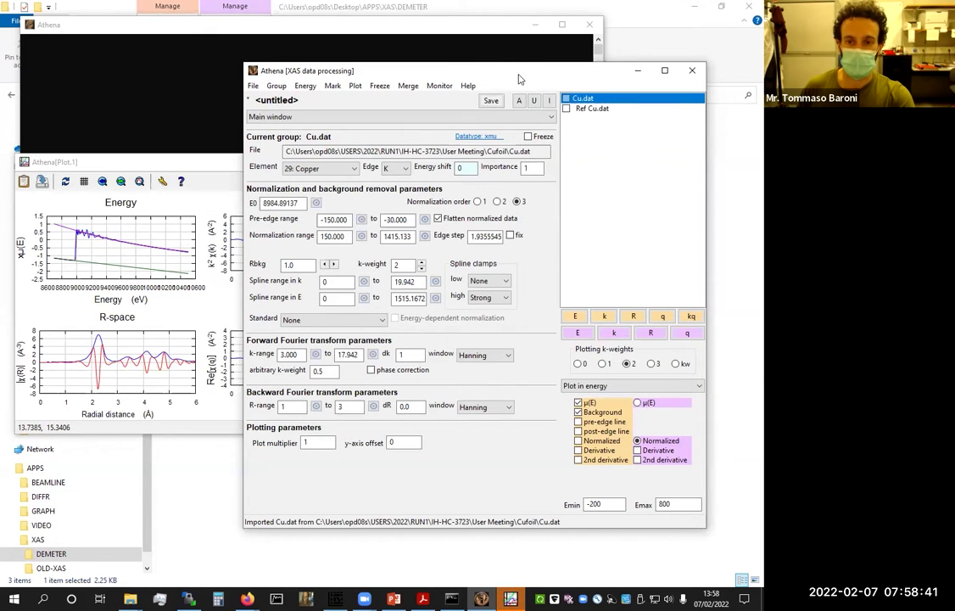
Inspect the reference group, return to Cu.dat and plot its μ(E) with the background in energy
{"action": "left_click_drag", "start_coordinate": [520, 79], "coordinate": [392, 89]}
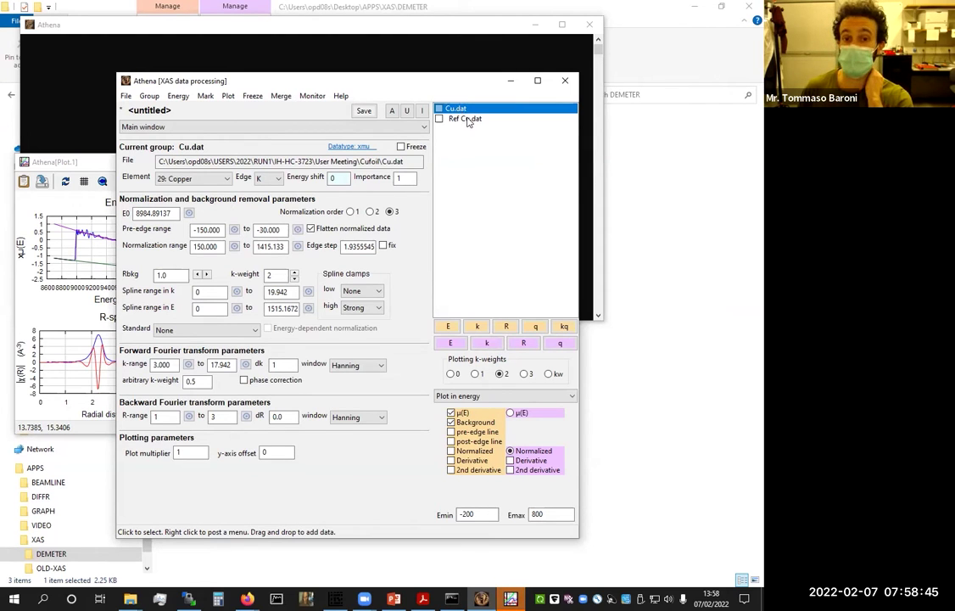
{"action": "left_click", "coordinate": [463, 119]}
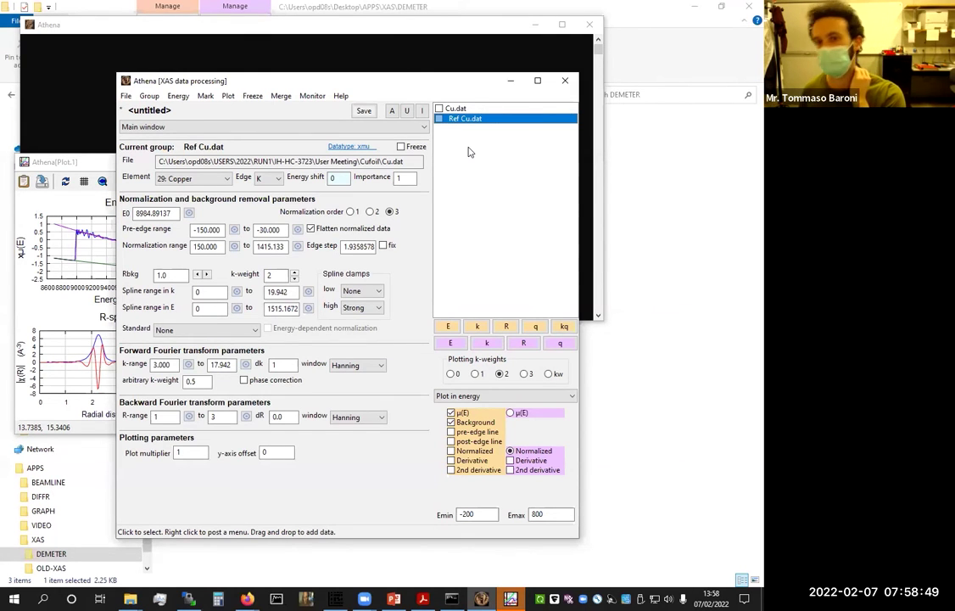
{"action": "left_click", "coordinate": [455, 109]}
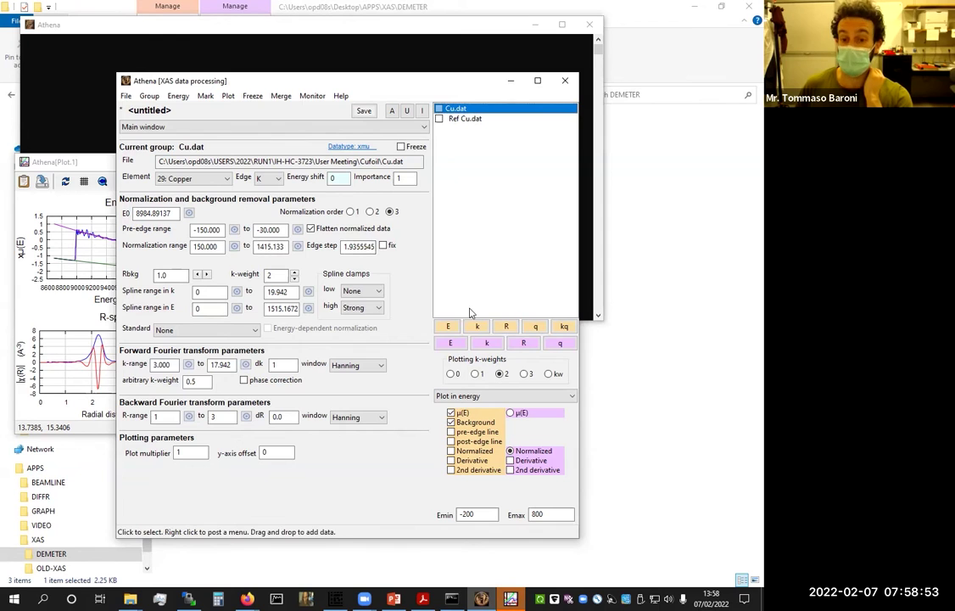
{"action": "left_click", "coordinate": [448, 327]}
{"action": "left_click", "coordinate": [100, 207]}
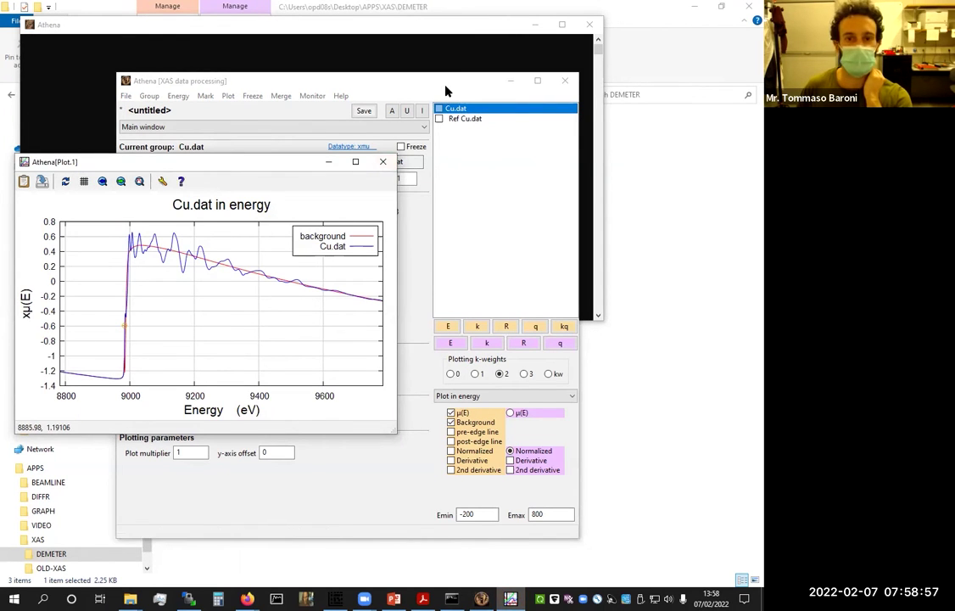
{"action": "left_click", "coordinate": [392, 76]}
{"action": "left_click_drag", "start_coordinate": [393, 75], "coordinate": [478, 70]}
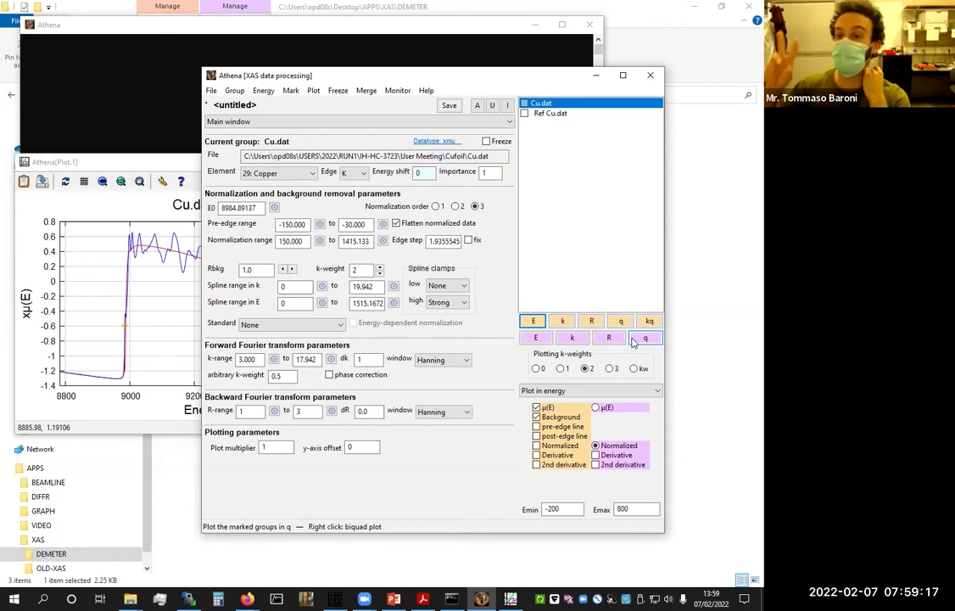
Plot the Cu.dat group in k-space and then in R-space
{"action": "left_click", "coordinate": [562, 321]}
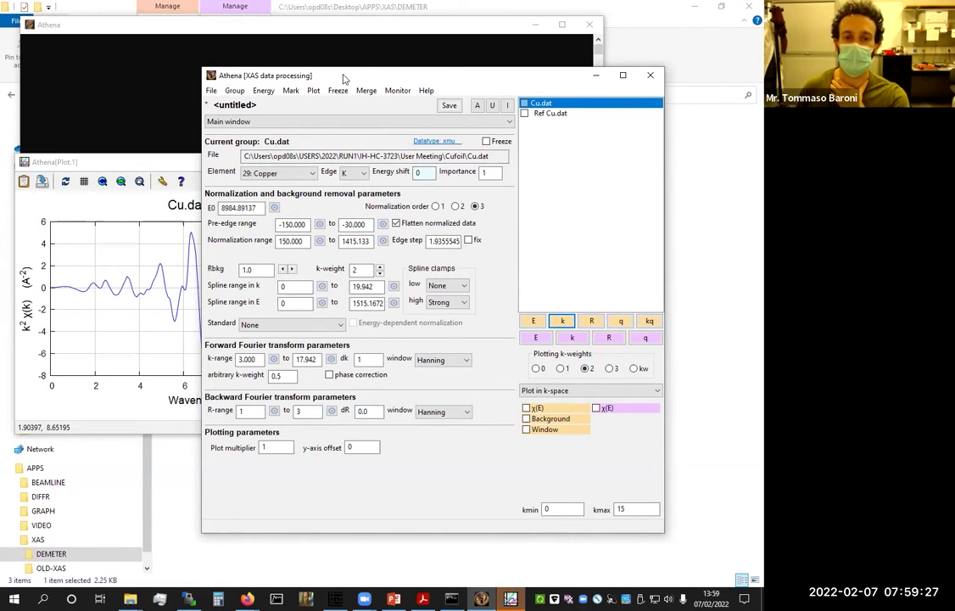
{"action": "left_click_drag", "start_coordinate": [344, 76], "coordinate": [385, 75]}
{"action": "left_click", "coordinate": [632, 318]}
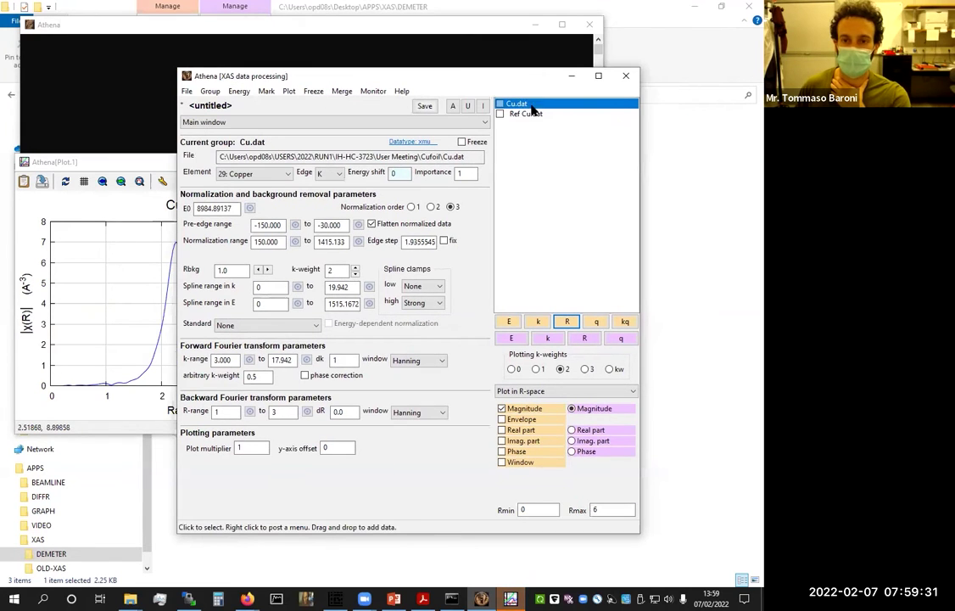
Switch the Cu.dat plot between k-space and energy, ending in energy, and bring the plot window to the front
{"action": "left_click", "coordinate": [510, 321]}
{"action": "left_click", "coordinate": [537, 321]}
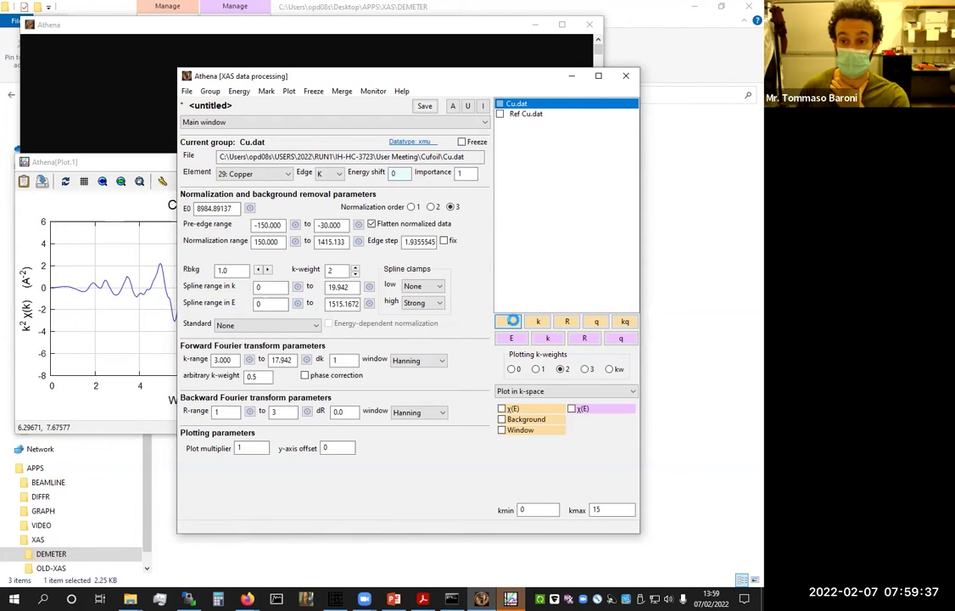
{"action": "left_click", "coordinate": [511, 321]}
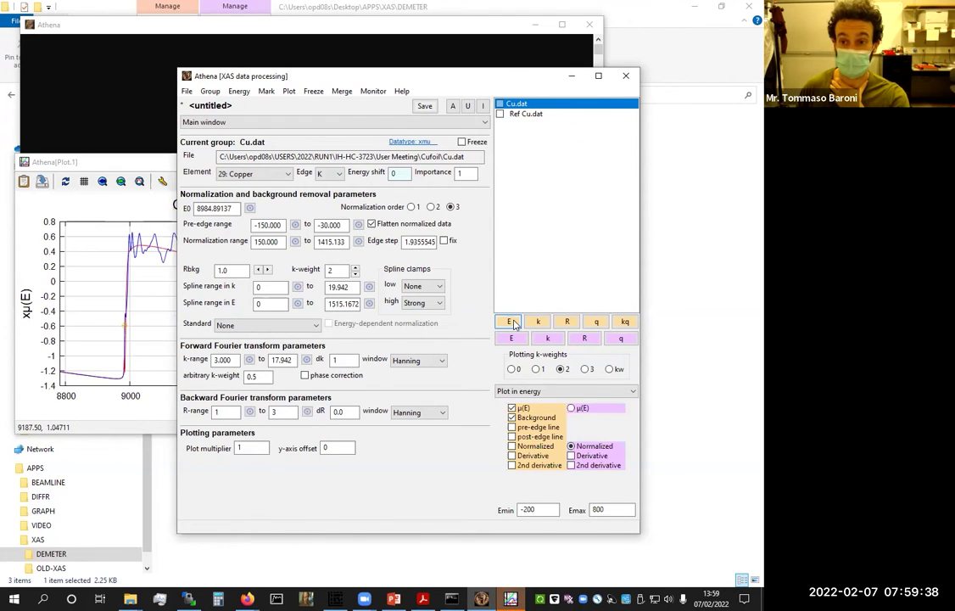
{"action": "left_click", "coordinate": [515, 106]}
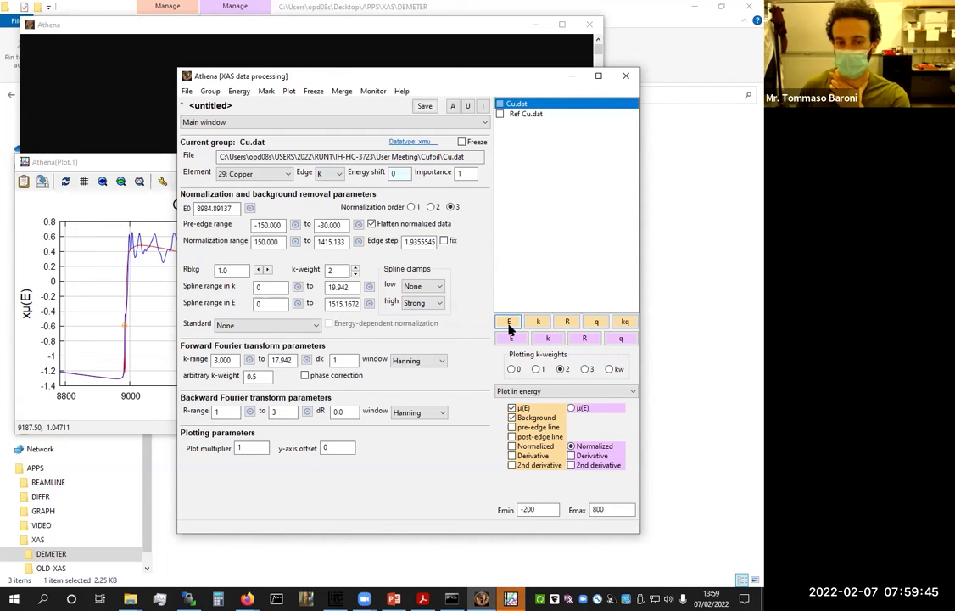
{"action": "left_click", "coordinate": [106, 161]}
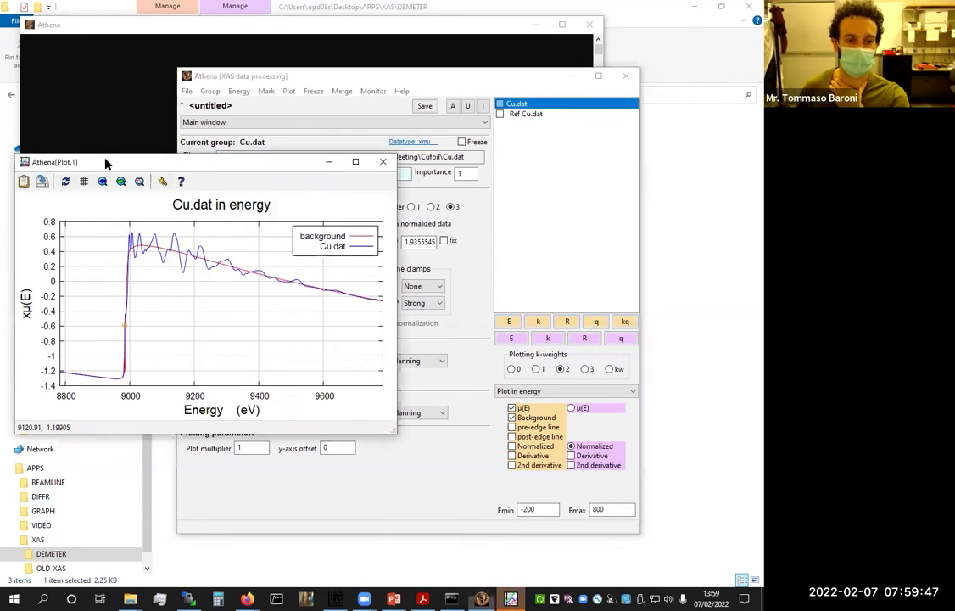
Plot the Cu.dat group in k-space, and in R-space as magnitude
{"action": "left_click", "coordinate": [537, 322]}
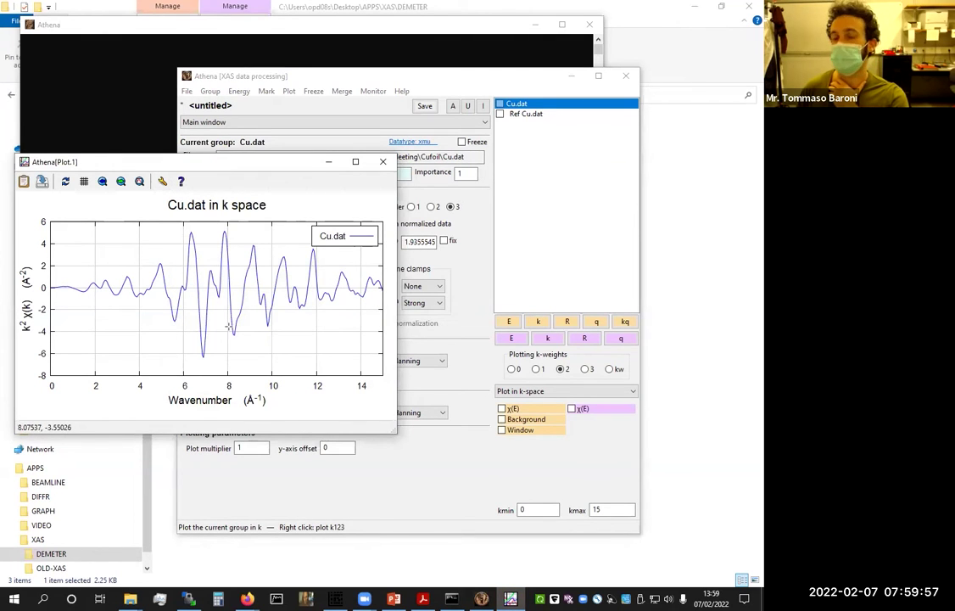
{"action": "left_click", "coordinate": [542, 323]}
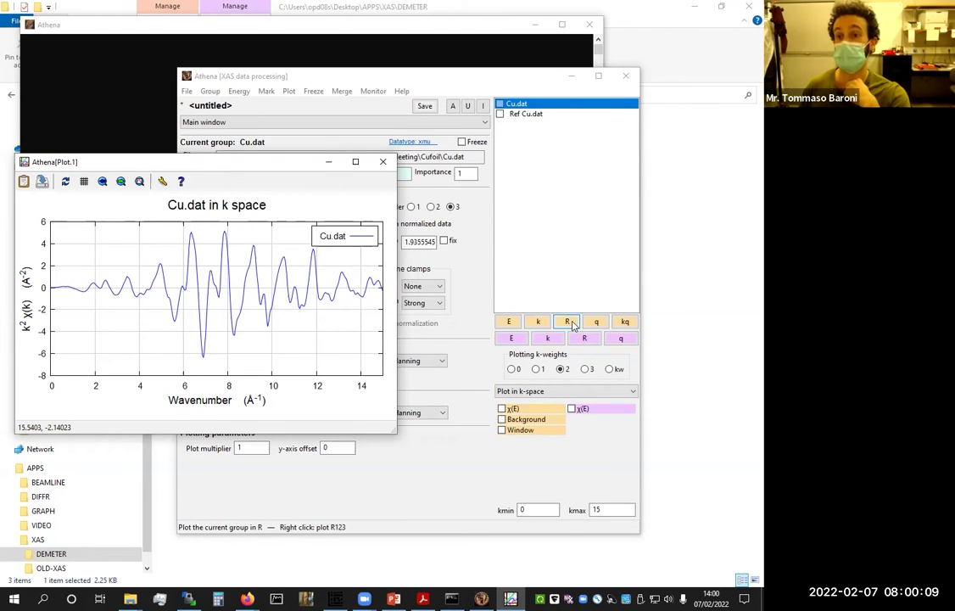
{"action": "left_click", "coordinate": [568, 322]}
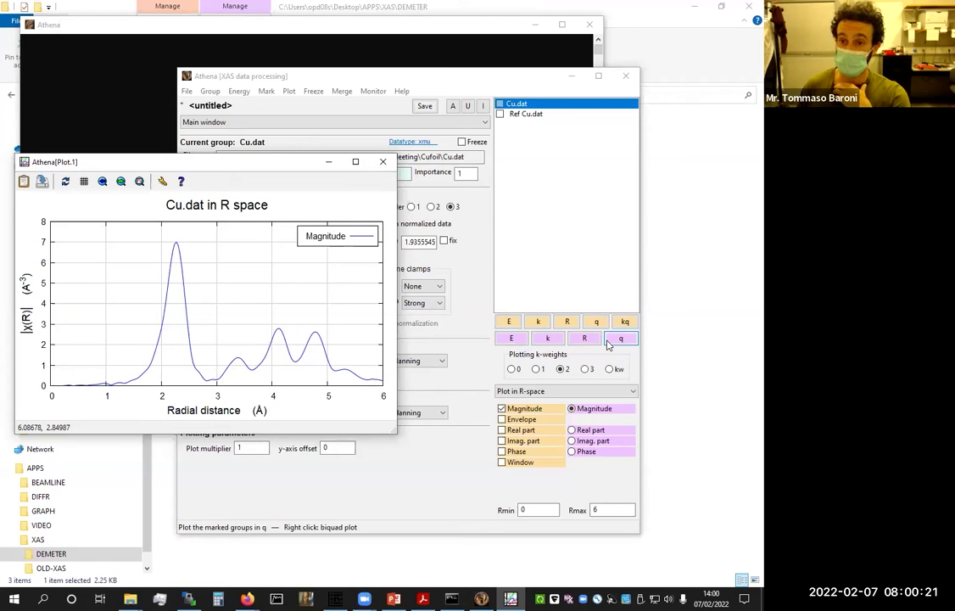
Mark Cu.dat and Ref Cu.dat, plot both normalized in energy, and compare them in an enlarged plot window
{"action": "left_click", "coordinate": [499, 104]}
{"action": "left_click", "coordinate": [499, 115]}
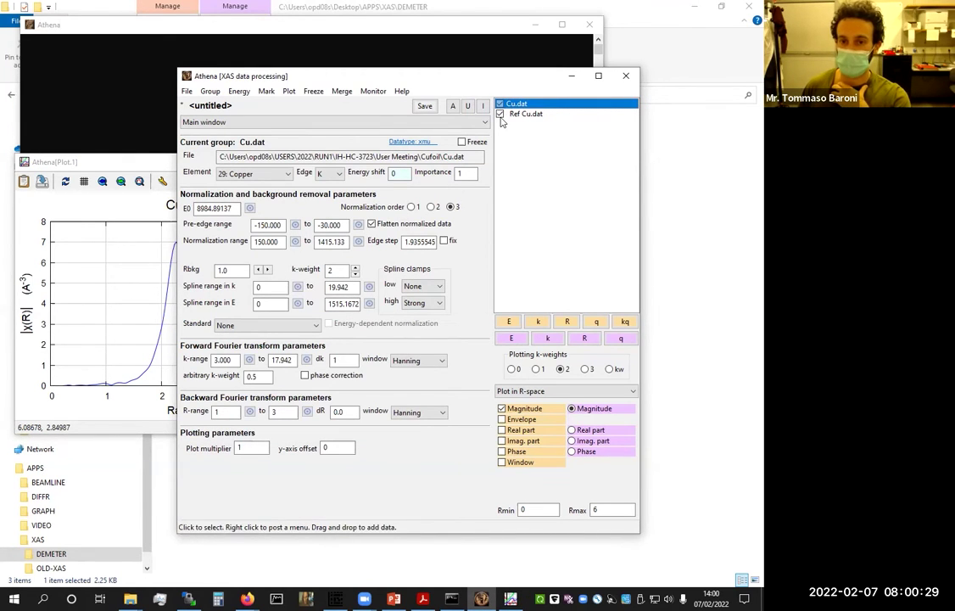
{"action": "left_click", "coordinate": [513, 338]}
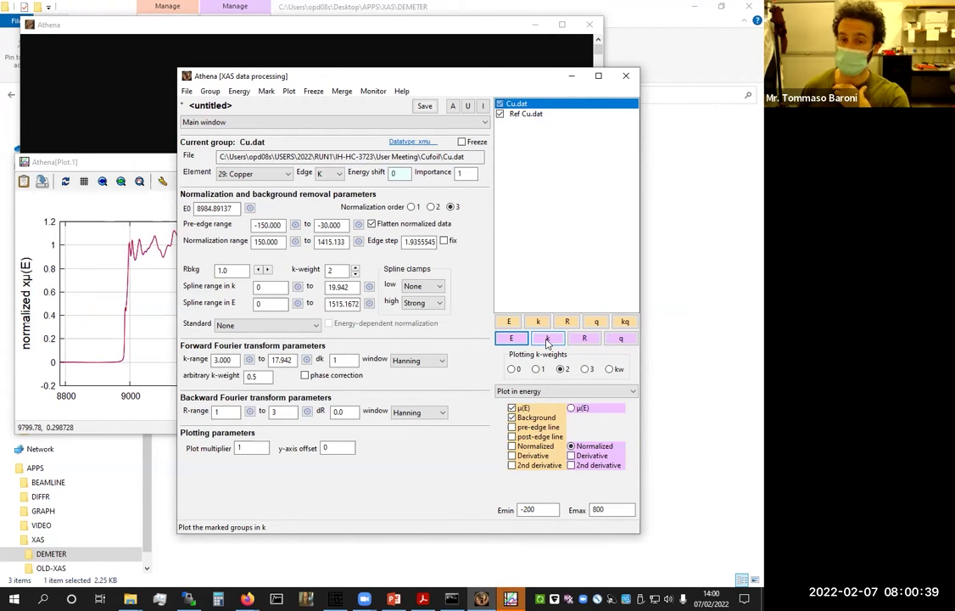
{"action": "left_click", "coordinate": [54, 162]}
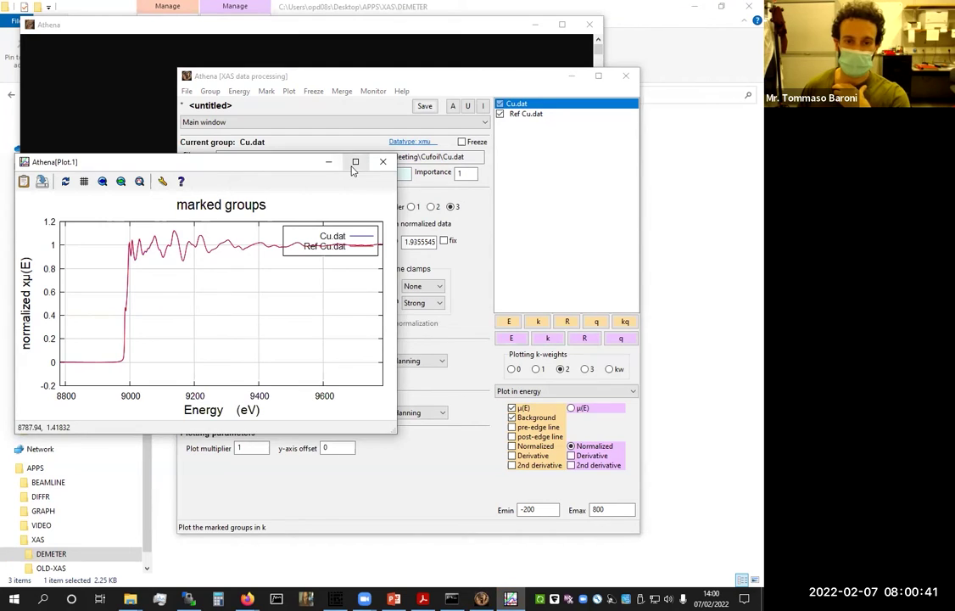
{"action": "left_click", "coordinate": [353, 162]}
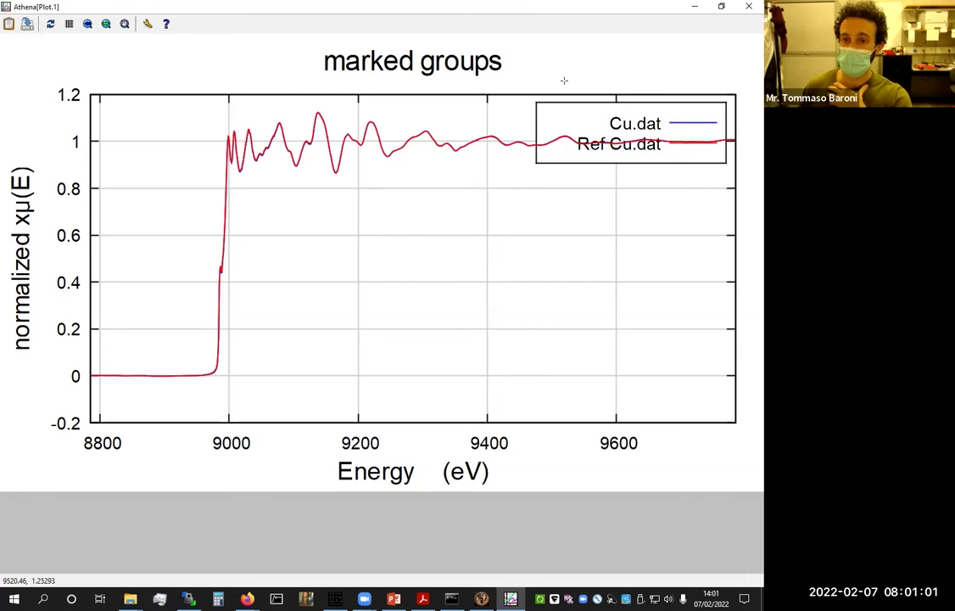
{"action": "left_click", "coordinate": [720, 7]}
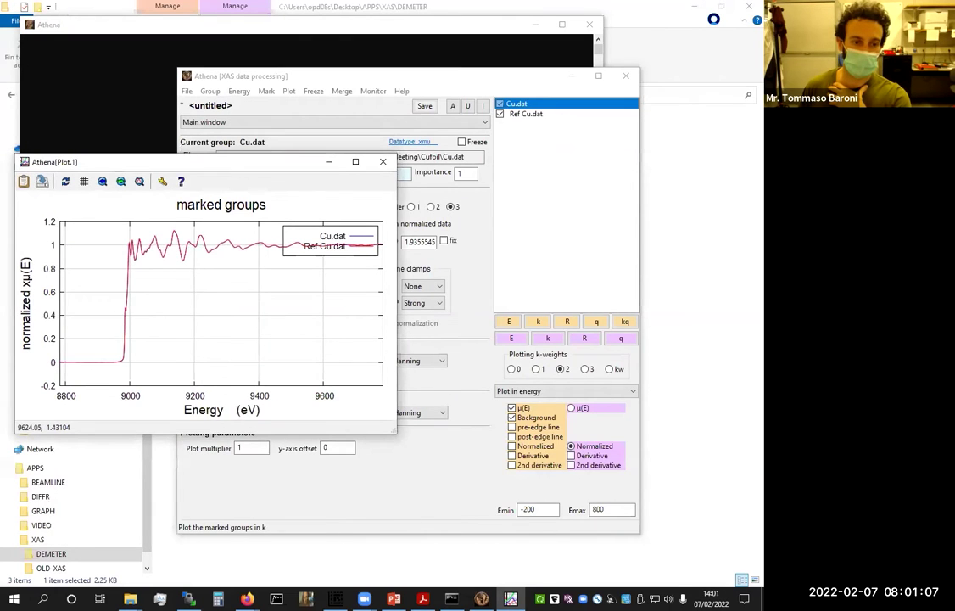
Plot the marked groups in k-space and in R-space, comparing each overlay in an enlarged plot window
{"action": "left_click", "coordinate": [547, 338]}
{"action": "left_click", "coordinate": [355, 161]}
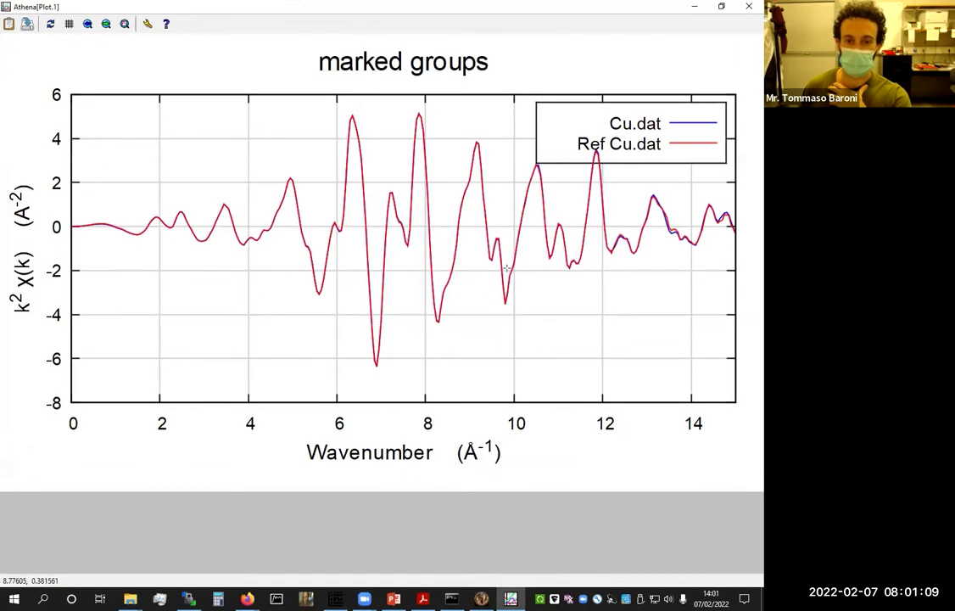
{"action": "left_click", "coordinate": [720, 6]}
{"action": "left_click", "coordinate": [584, 338]}
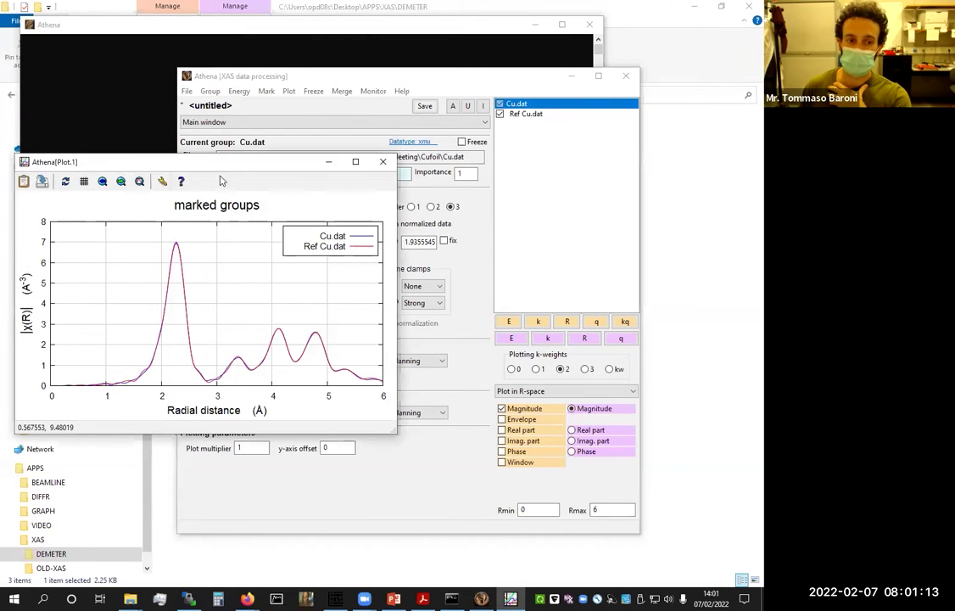
{"action": "left_click", "coordinate": [355, 161]}
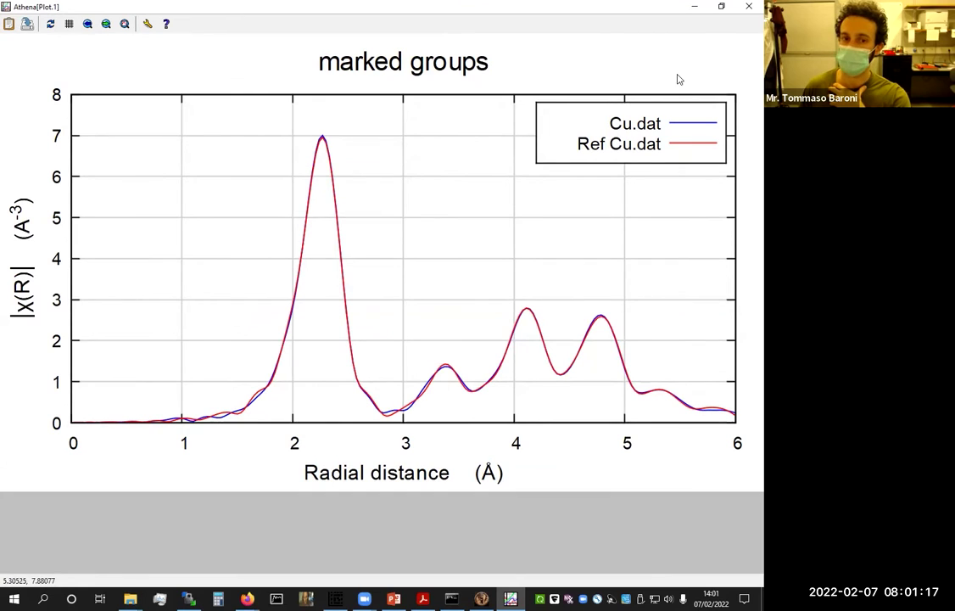
{"action": "left_click", "coordinate": [720, 7]}
Unmark Ref Cu.dat and plot only the μ(E) of Cu.dat in energy, without the background
{"action": "left_click", "coordinate": [580, 395]}
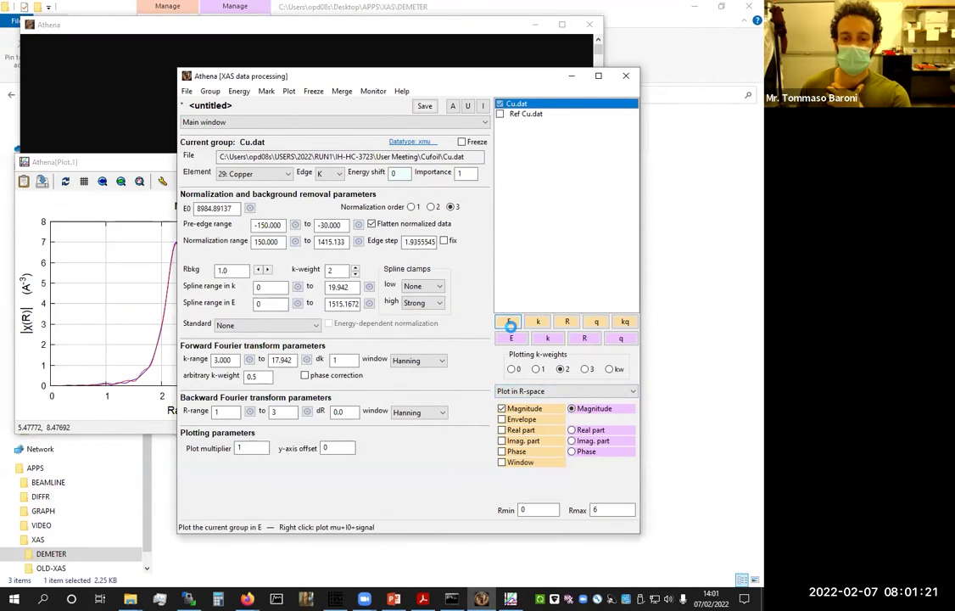
{"action": "left_click", "coordinate": [509, 322]}
{"action": "left_click", "coordinate": [73, 164]}
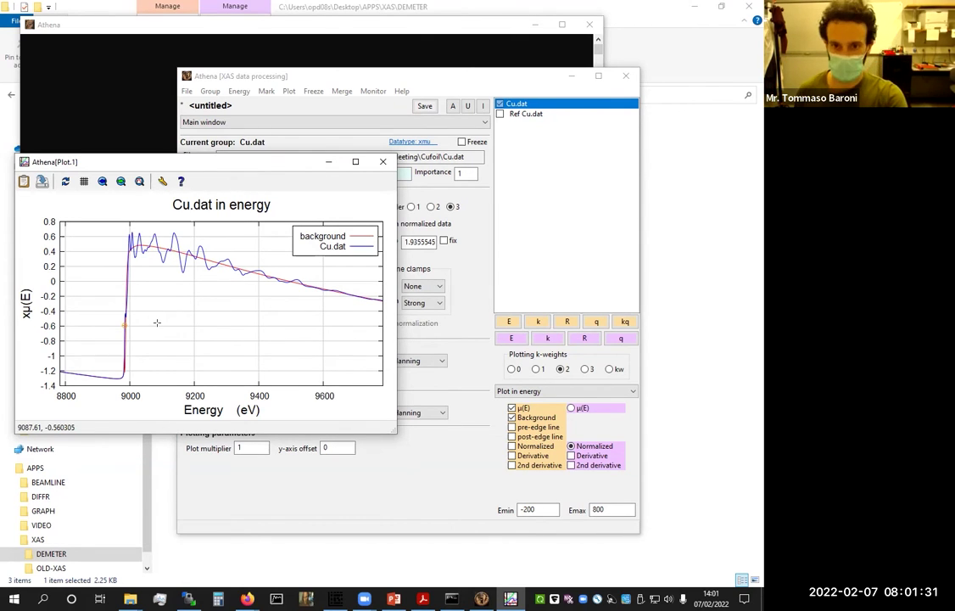
{"action": "left_click", "coordinate": [511, 417]}
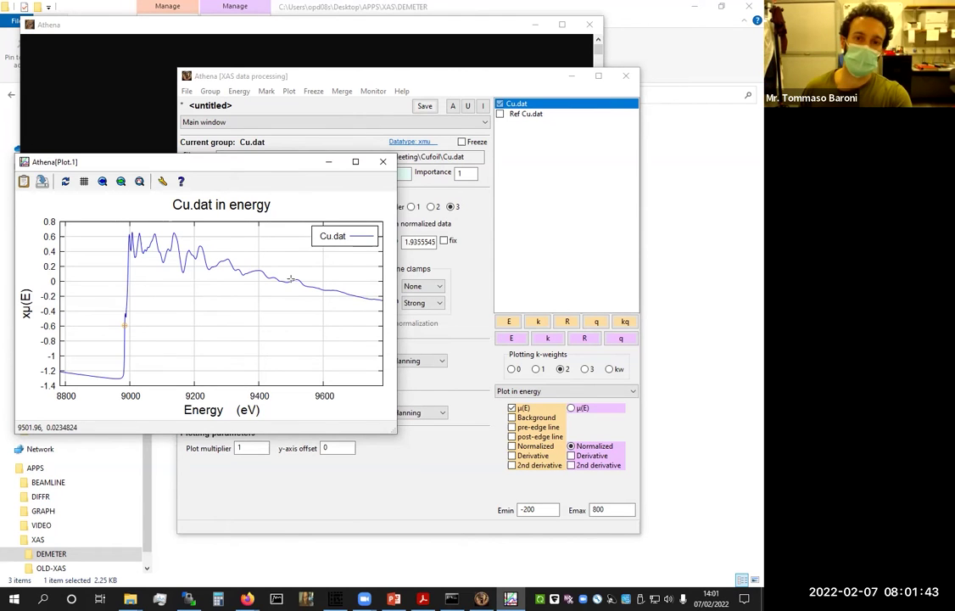
Move the main window clear of the plot, add the pre-edge line to the Cu.dat energy plot and examine it enlarged
{"action": "left_click", "coordinate": [238, 78]}
{"action": "left_click_drag", "start_coordinate": [354, 80], "coordinate": [474, 83]}
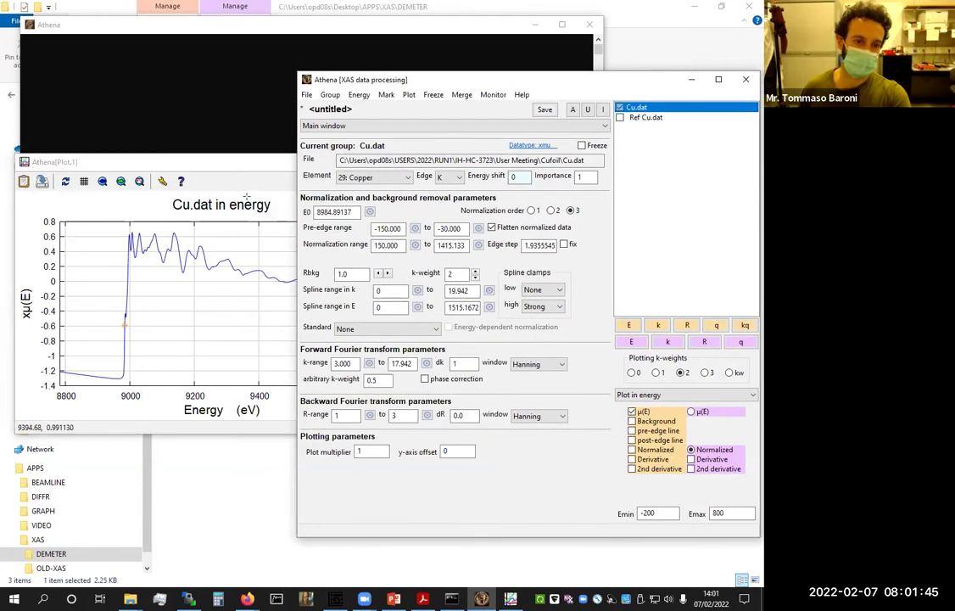
{"action": "left_click", "coordinate": [373, 373]}
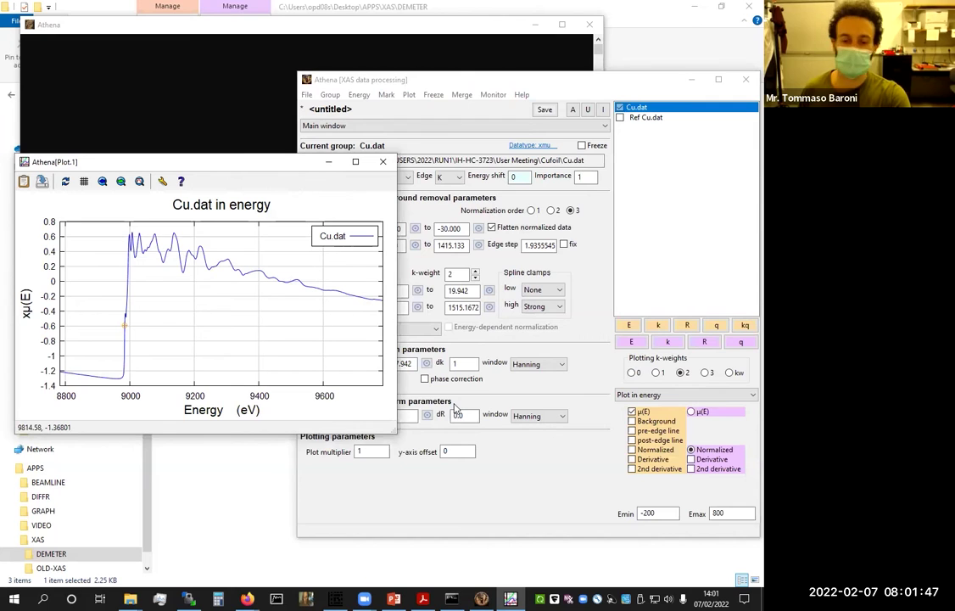
{"action": "left_click", "coordinate": [657, 432]}
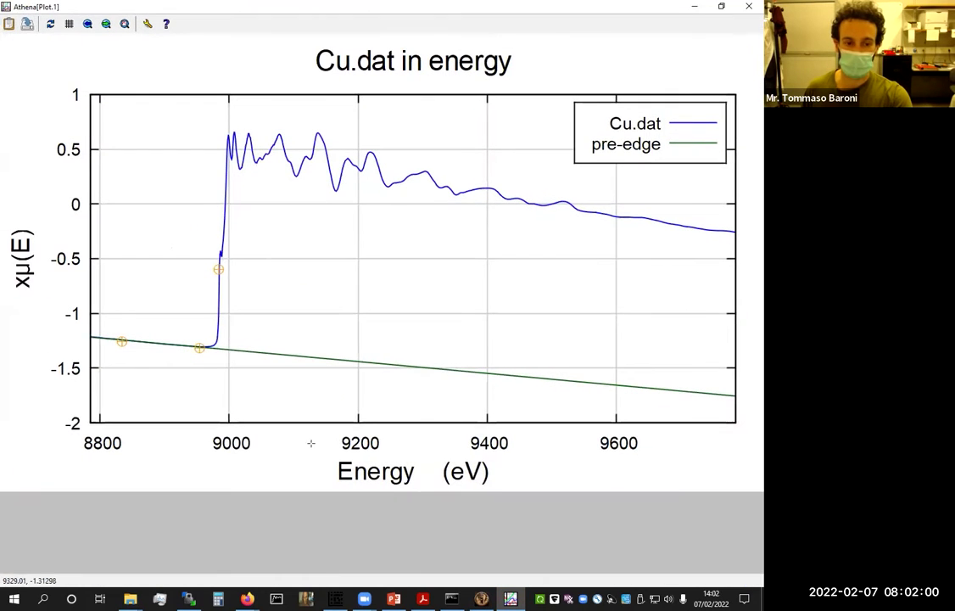
{"action": "left_click", "coordinate": [355, 161]}
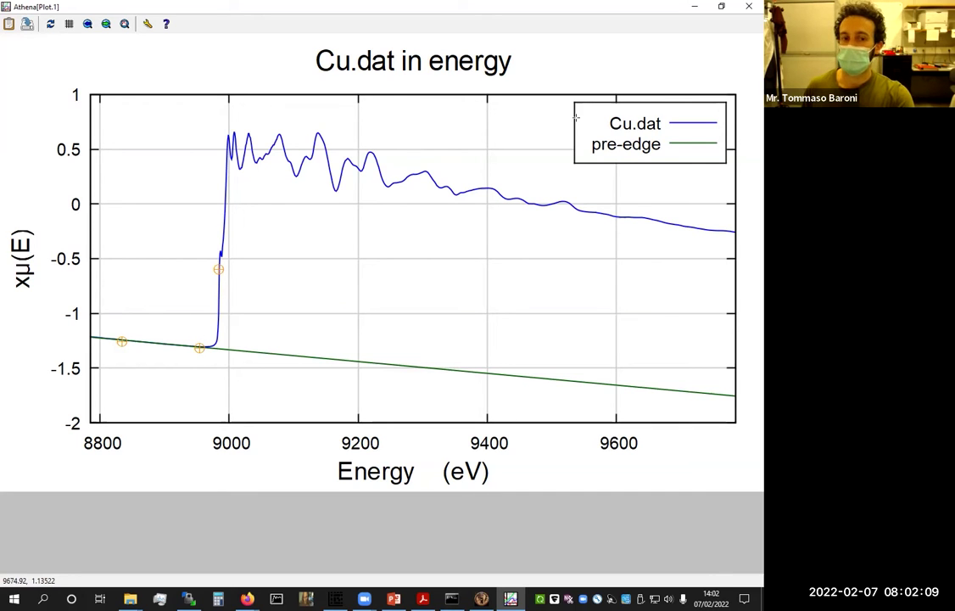
{"action": "key", "text": "super+Down"}
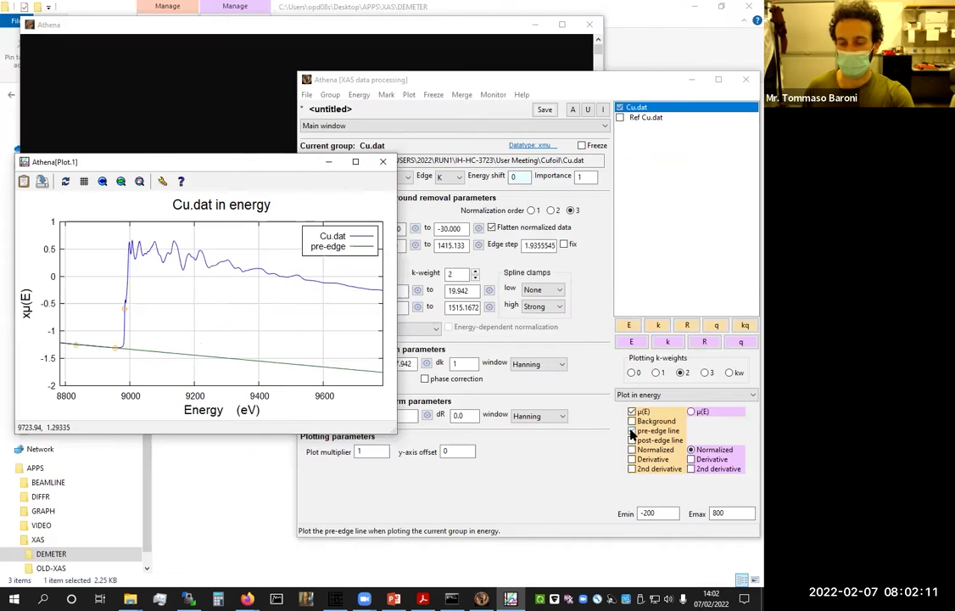
Replace the pre-edge line with the post-edge line in the Cu.dat energy plot and examine it enlarged
{"action": "left_click", "coordinate": [632, 431]}
{"action": "left_click", "coordinate": [632, 440]}
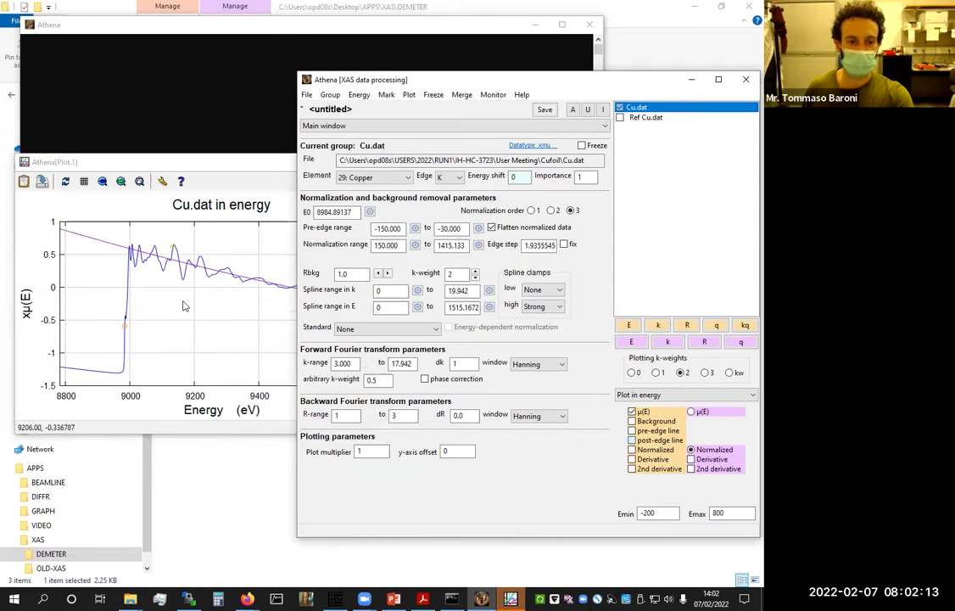
{"action": "left_click", "coordinate": [184, 306]}
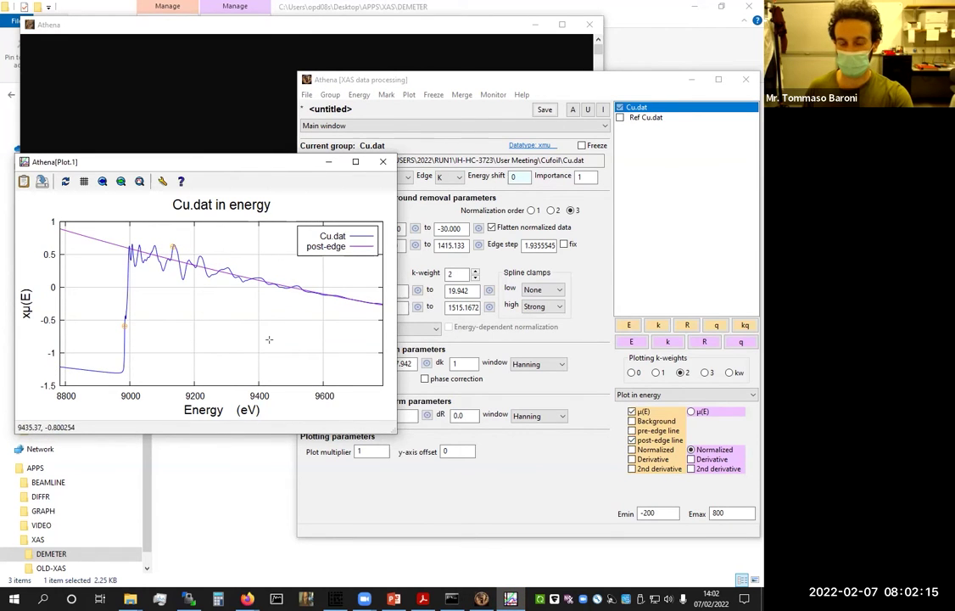
{"action": "left_click", "coordinate": [355, 161]}
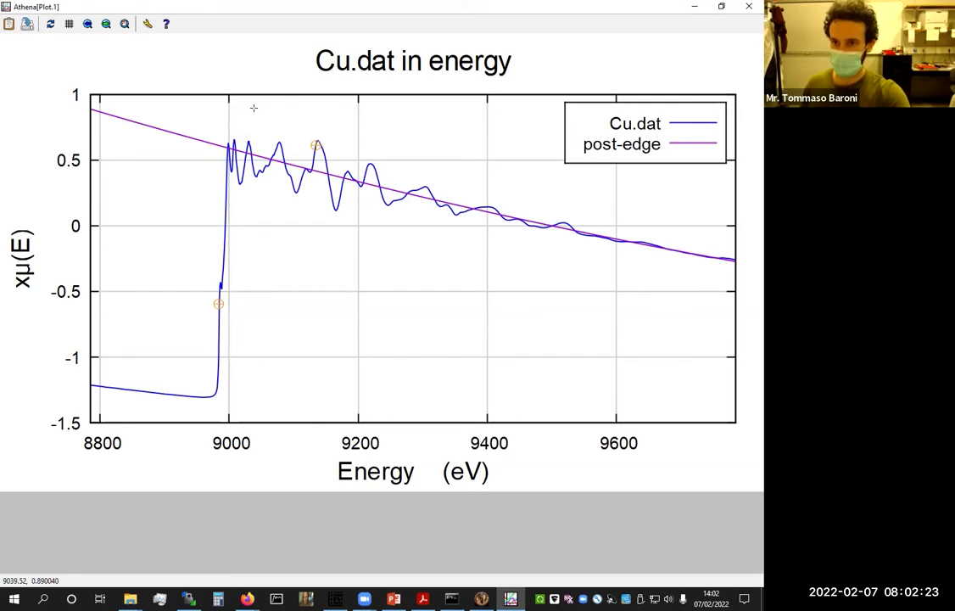
{"action": "left_click", "coordinate": [721, 6]}
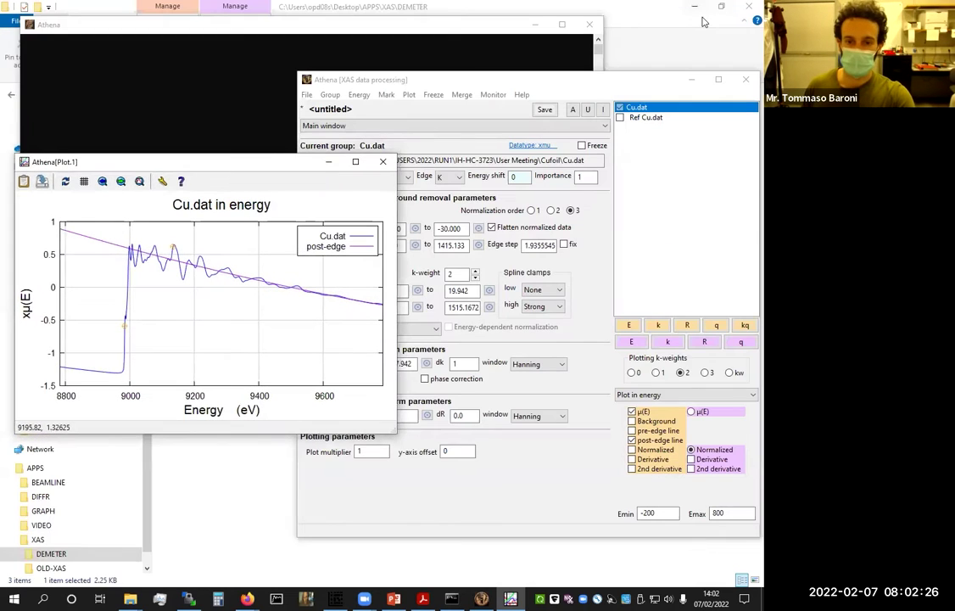
{"action": "left_click", "coordinate": [598, 256]}
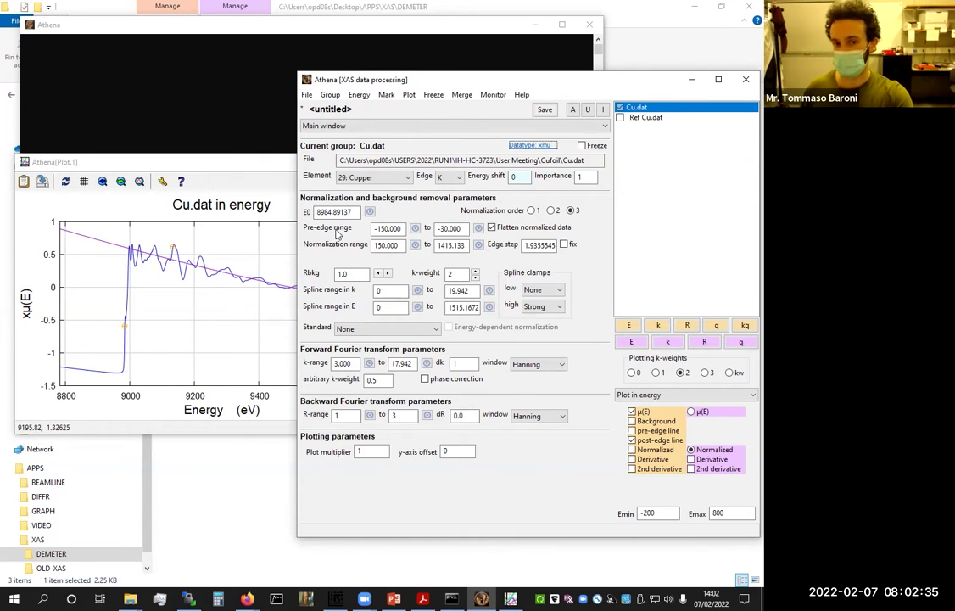
Hide the post-edge line and show the pre-edge line again in the Cu.dat energy plot
{"action": "left_click", "coordinate": [630, 439]}
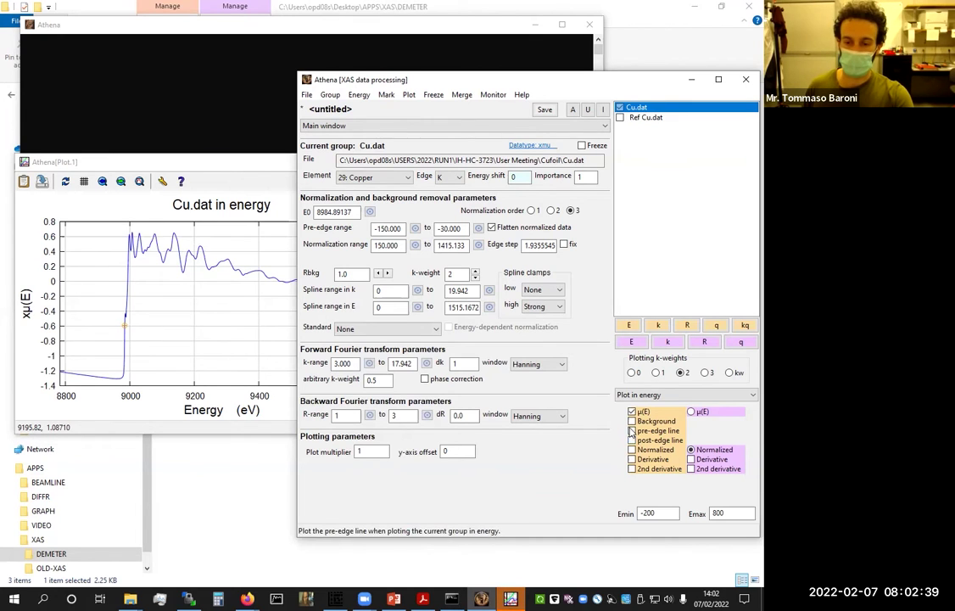
{"action": "left_click", "coordinate": [630, 430]}
{"action": "left_click", "coordinate": [126, 307]}
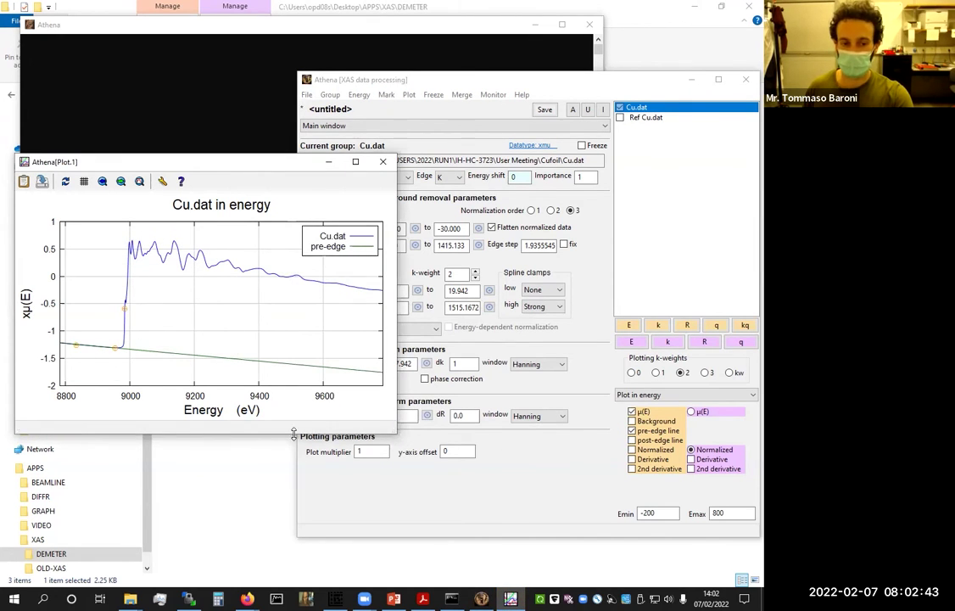
{"action": "left_click", "coordinate": [530, 479]}
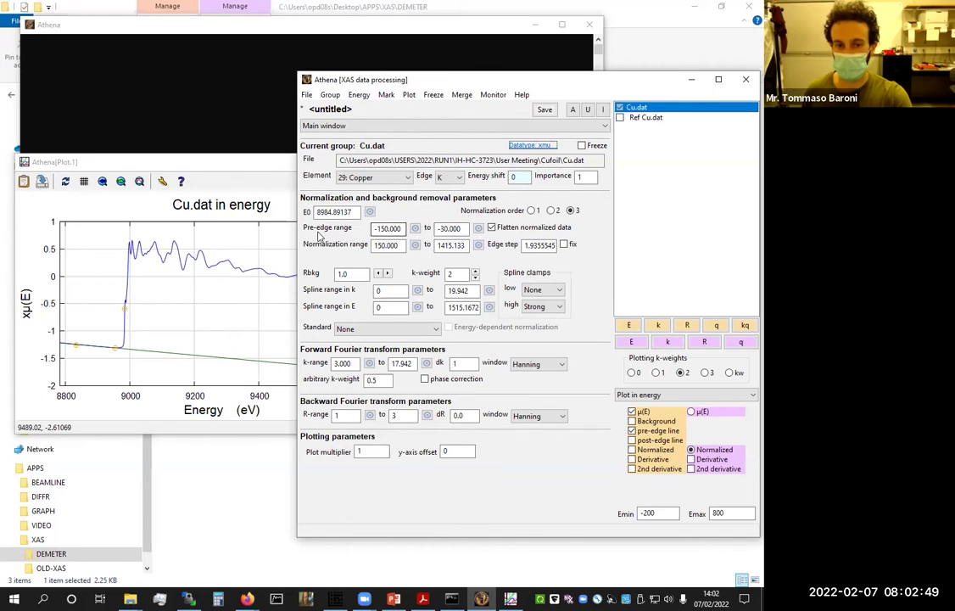
Set the lower limit of the Cu.dat pre-edge range to -200 and replot the group in energy
{"action": "double_click", "coordinate": [388, 228]}
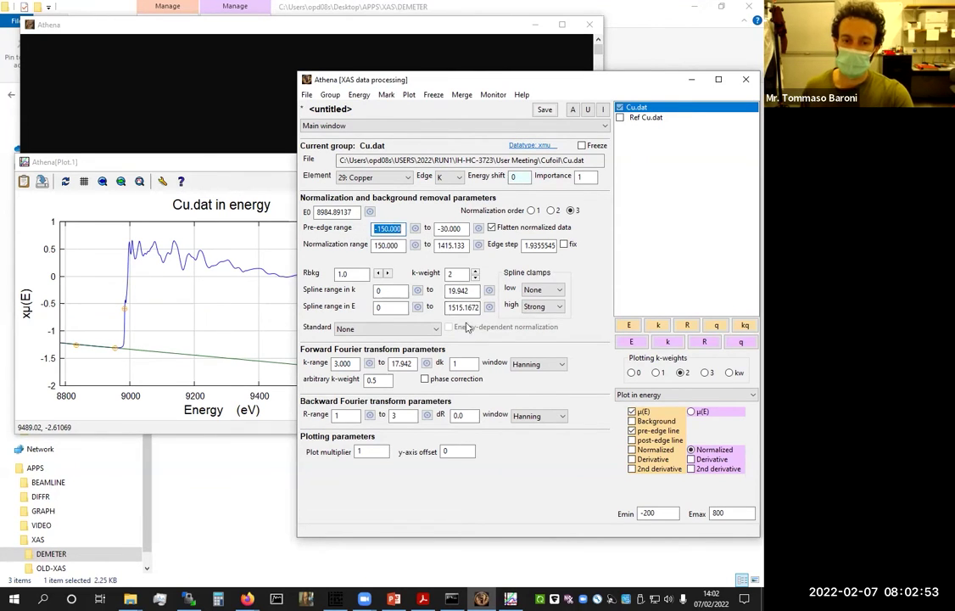
{"action": "left_click", "coordinate": [404, 229]}
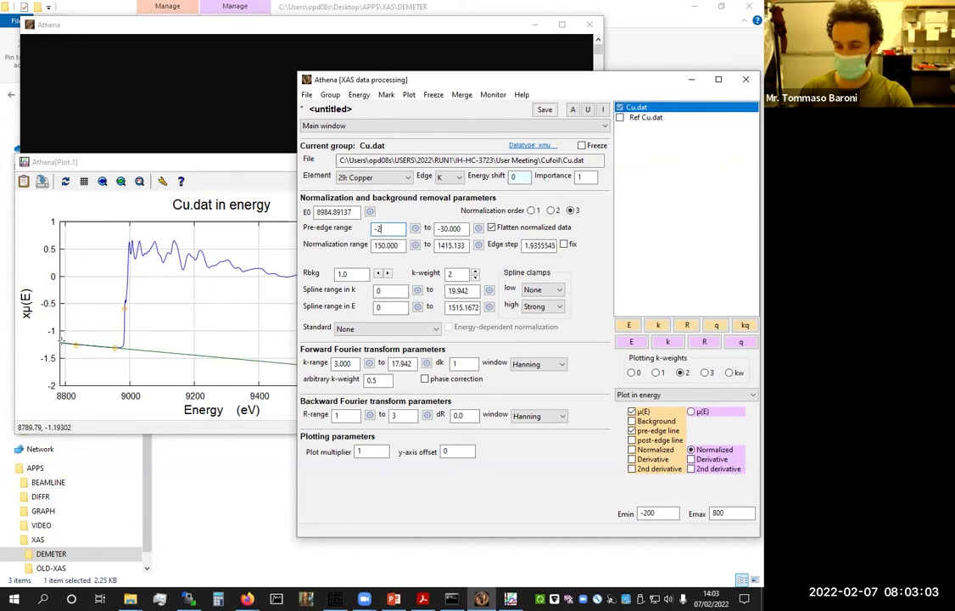
{"action": "left_click", "coordinate": [628, 326]}
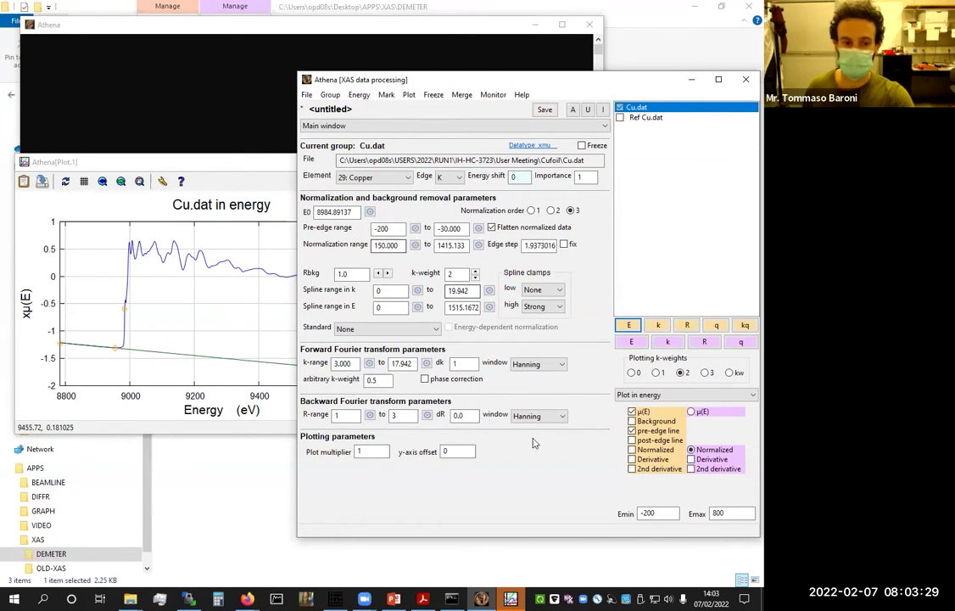
Narrow the energy plot range to Emin -100 and Emax 100 and replot Cu.dat in energy with its pre-edge line
{"action": "left_click", "coordinate": [463, 228]}
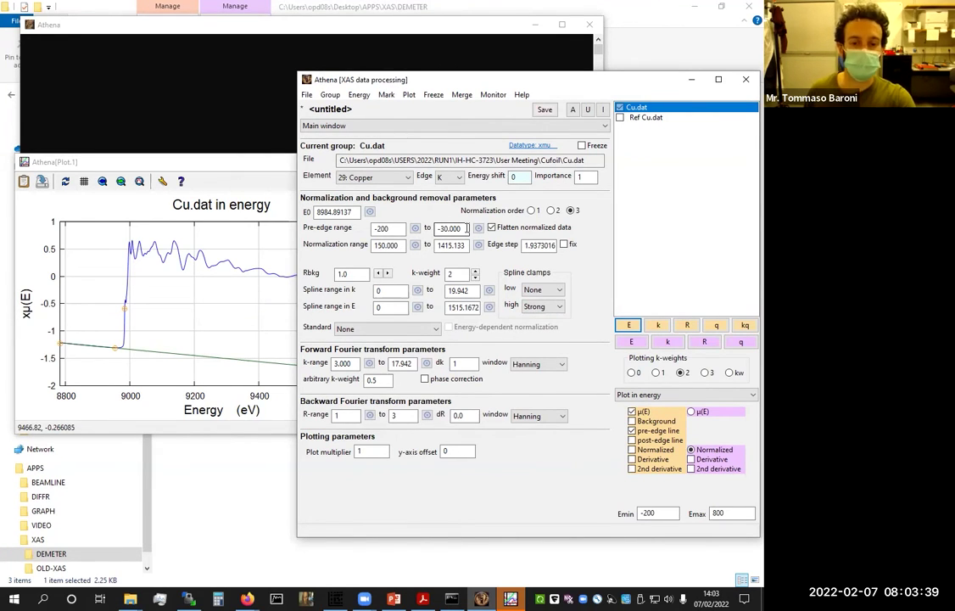
{"action": "double_click", "coordinate": [465, 228]}
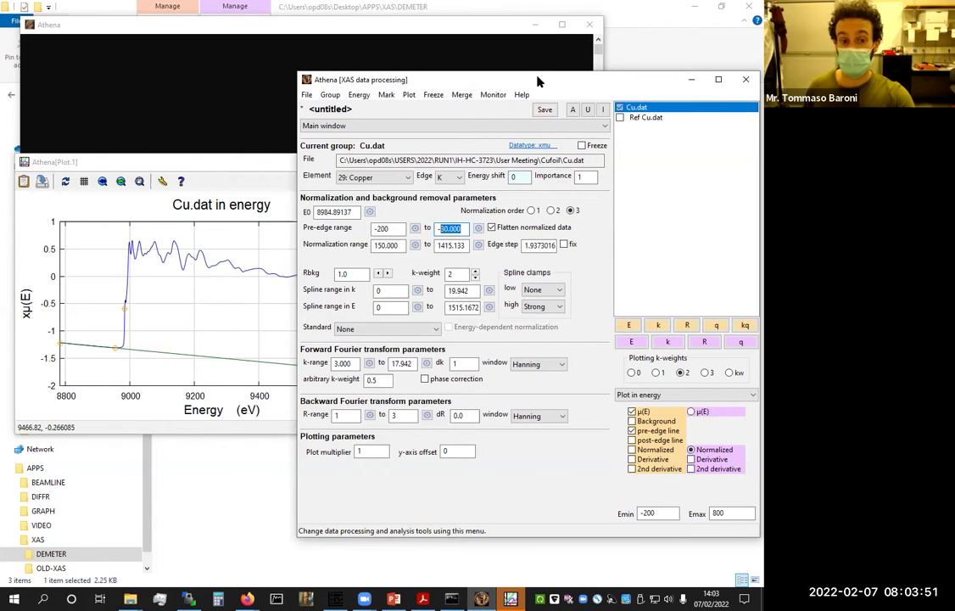
{"action": "left_click_drag", "start_coordinate": [532, 81], "coordinate": [435, 68]}
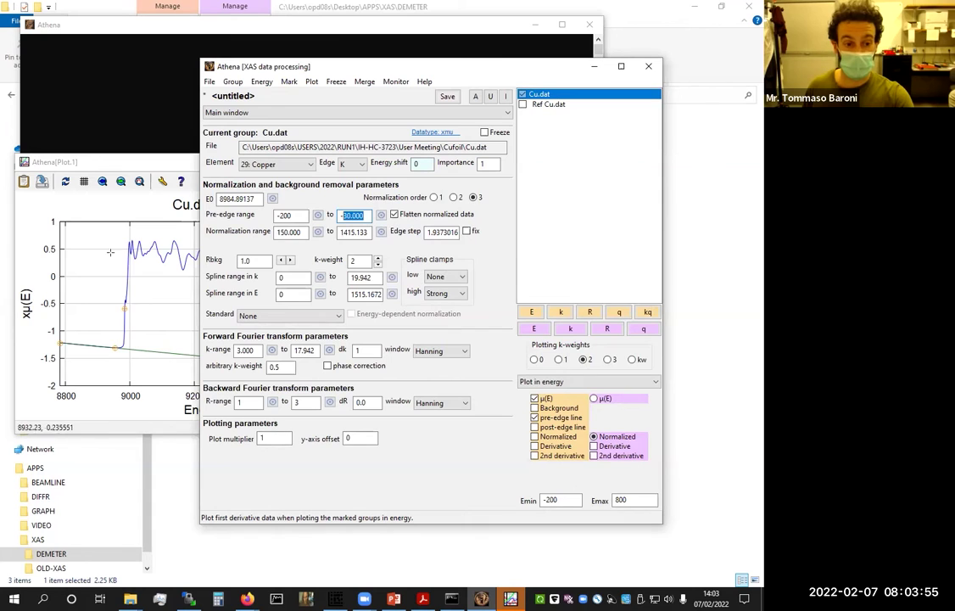
{"action": "double_click", "coordinate": [621, 500]}
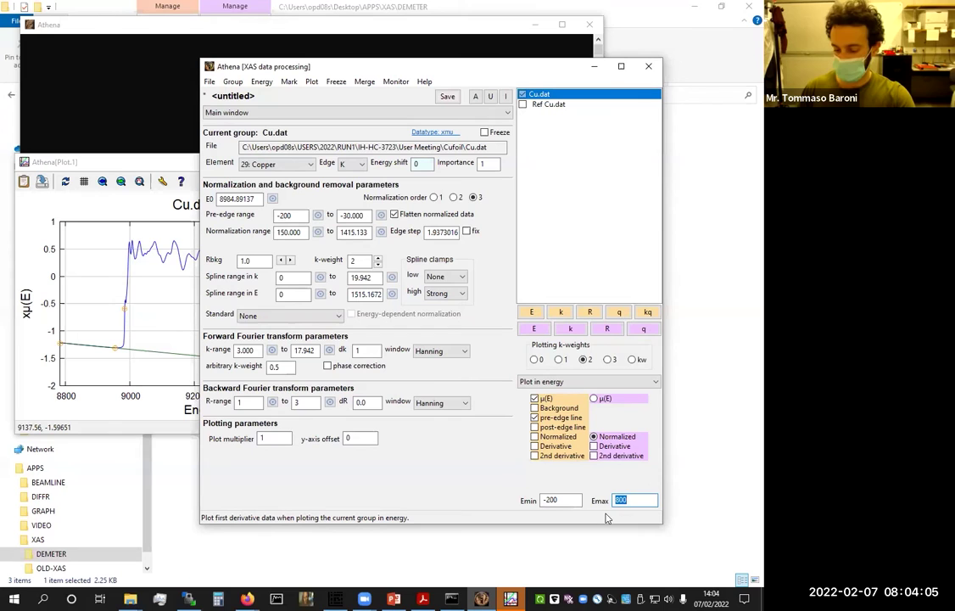
{"action": "type", "text": "1"}
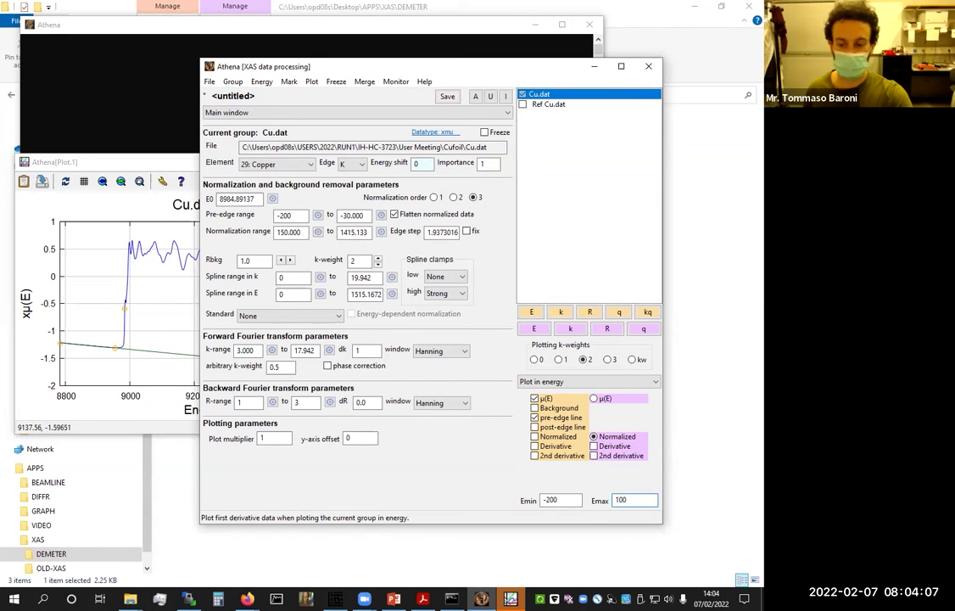
{"action": "double_click", "coordinate": [548, 500]}
{"action": "type", "text": "1"}
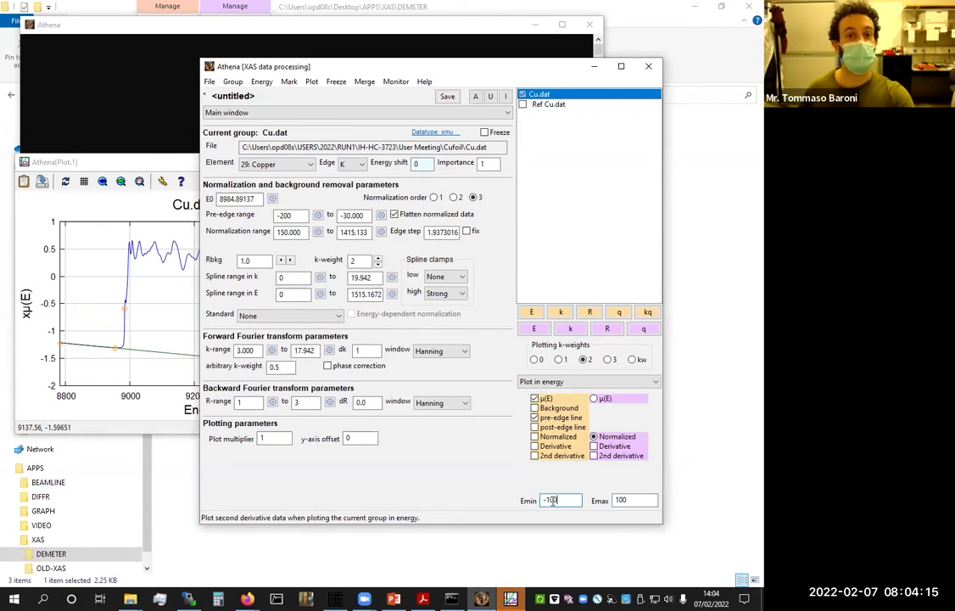
{"action": "type", "text": "00"}
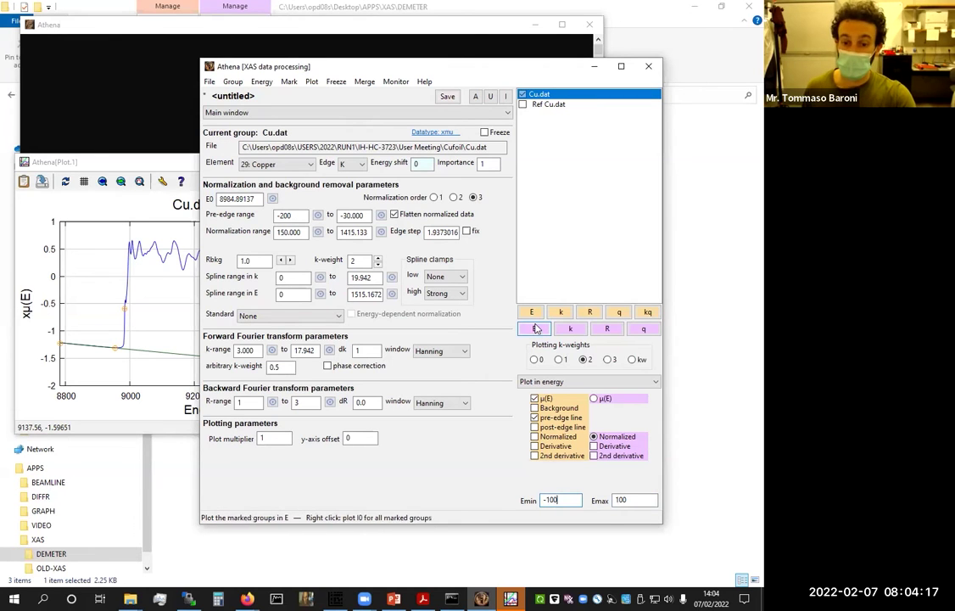
{"action": "left_click", "coordinate": [533, 318]}
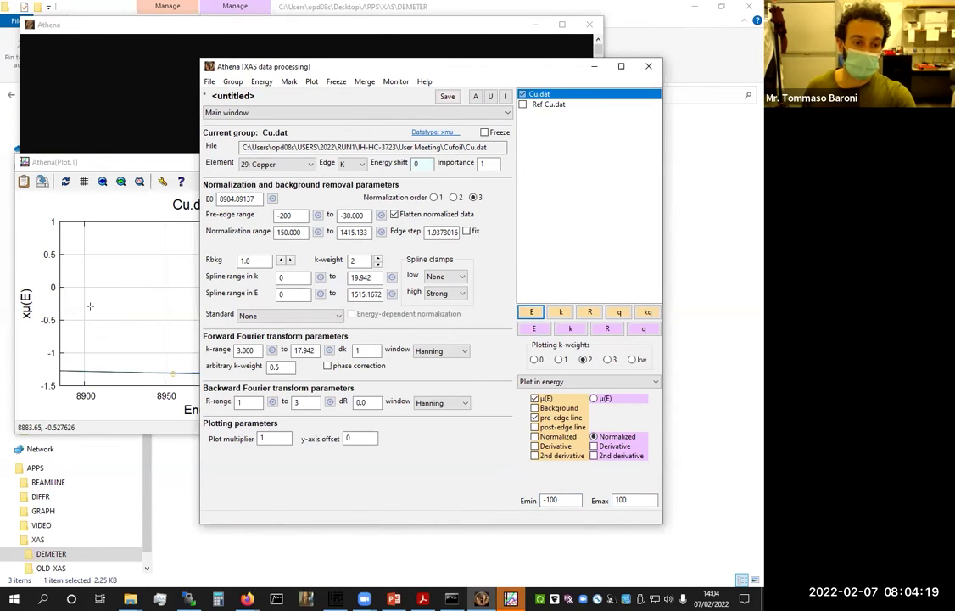
Enlarge the Cu.dat energy plot and examine closely where the pre-edge line leaves the data just below the edge
{"action": "left_click", "coordinate": [357, 161]}
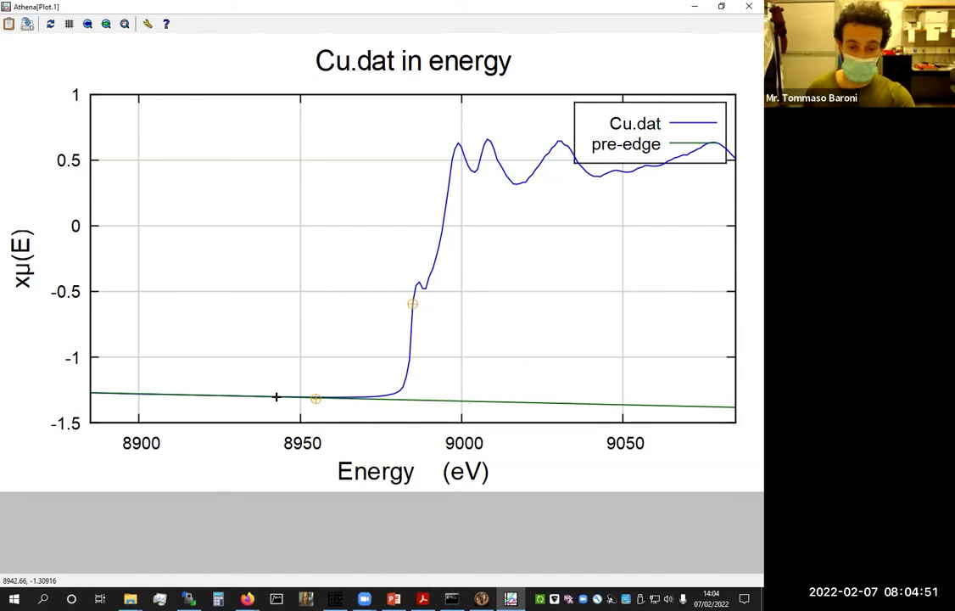
{"action": "right_click", "coordinate": [377, 398]}
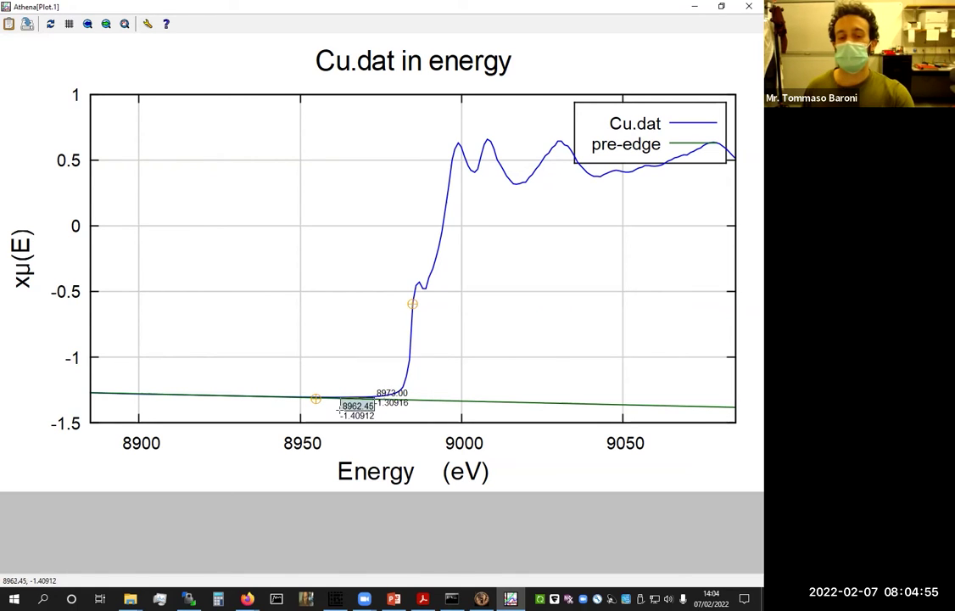
{"action": "right_click", "coordinate": [339, 409]}
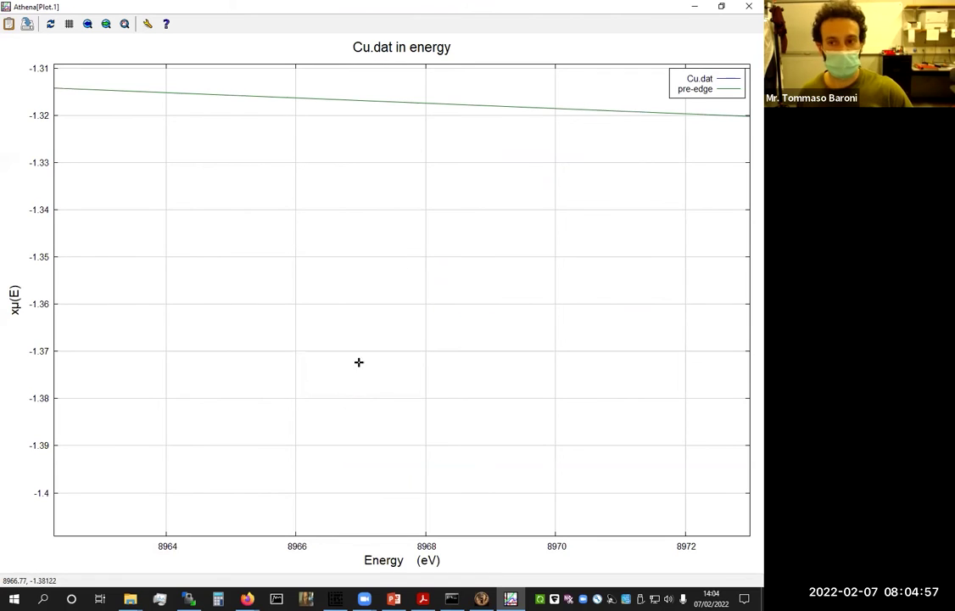
{"action": "right_click", "coordinate": [530, 171]}
{"action": "right_click", "coordinate": [482, 204]}
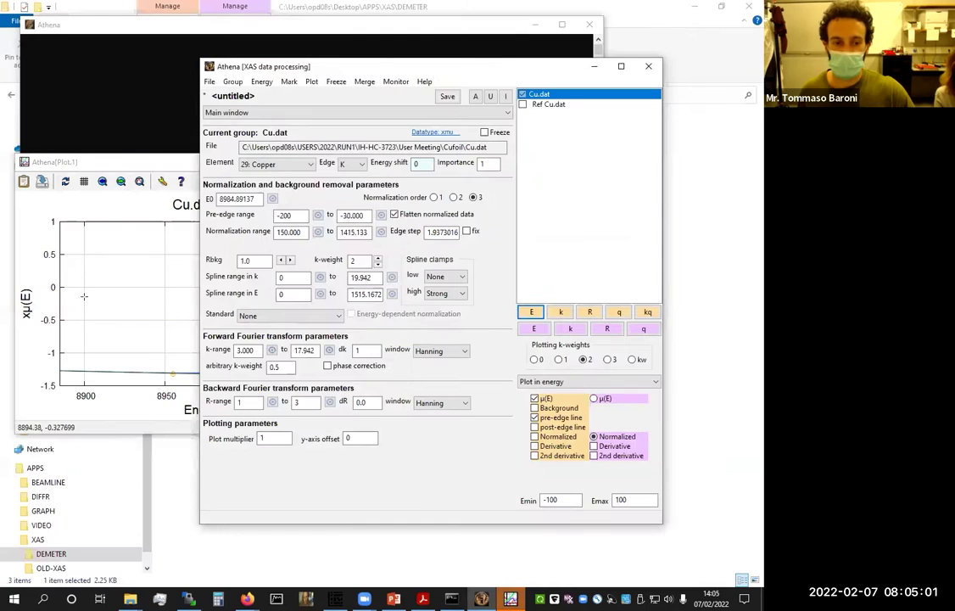
{"action": "left_click", "coordinate": [365, 160]}
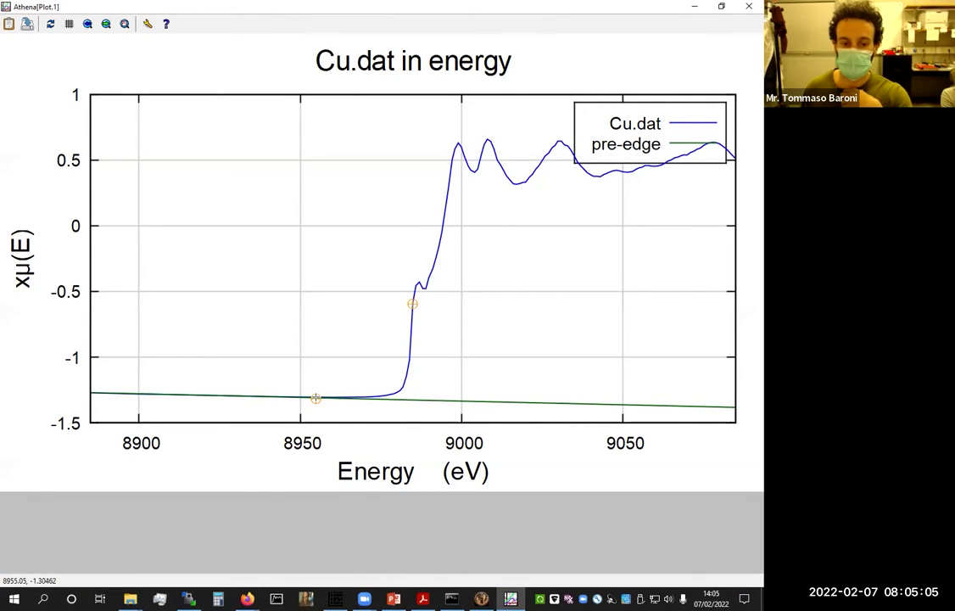
{"action": "left_click", "coordinate": [723, 6]}
Set the upper limit of the Cu.dat pre-edge range to -40, replot in energy and check the pre-edge line
{"action": "left_click", "coordinate": [475, 381]}
{"action": "double_click", "coordinate": [363, 216]}
{"action": "type", "text": "-40"}
{"action": "left_click", "coordinate": [532, 312]}
{"action": "left_click", "coordinate": [192, 373]}
{"action": "left_click", "coordinate": [358, 161]}
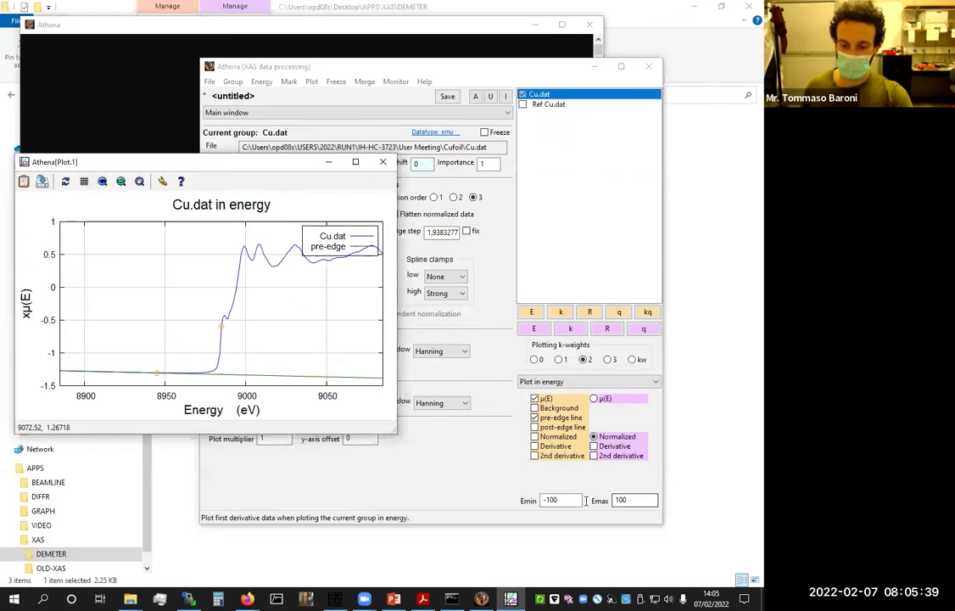
Set the energy plot range to -200 to 800 and show Cu.dat with its pre-edge line in an enlarged plot
{"action": "double_click", "coordinate": [549, 501]}
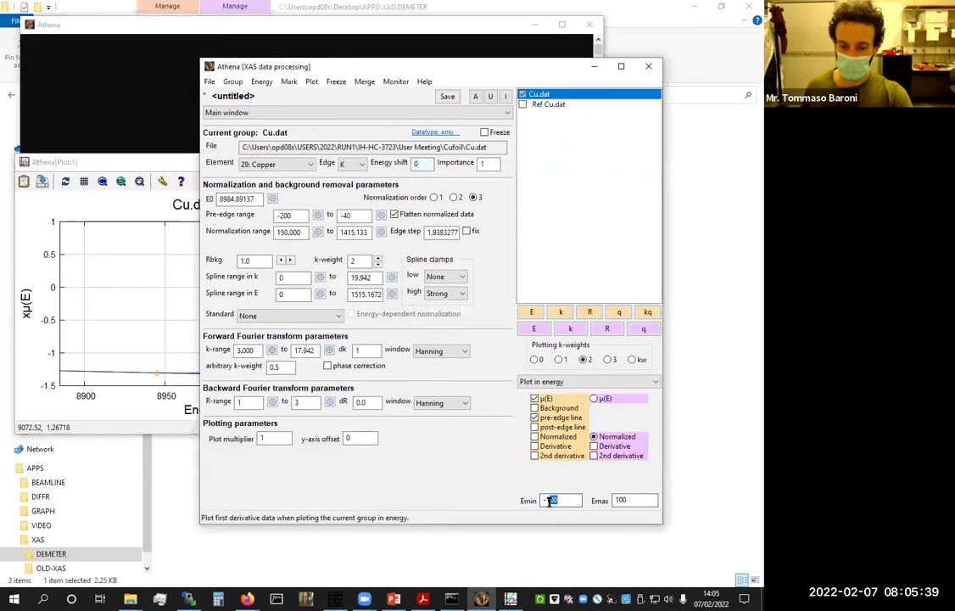
{"action": "type", "text": "-20"}
{"action": "key", "text": "Tab"}
{"action": "type", "text": "800"}
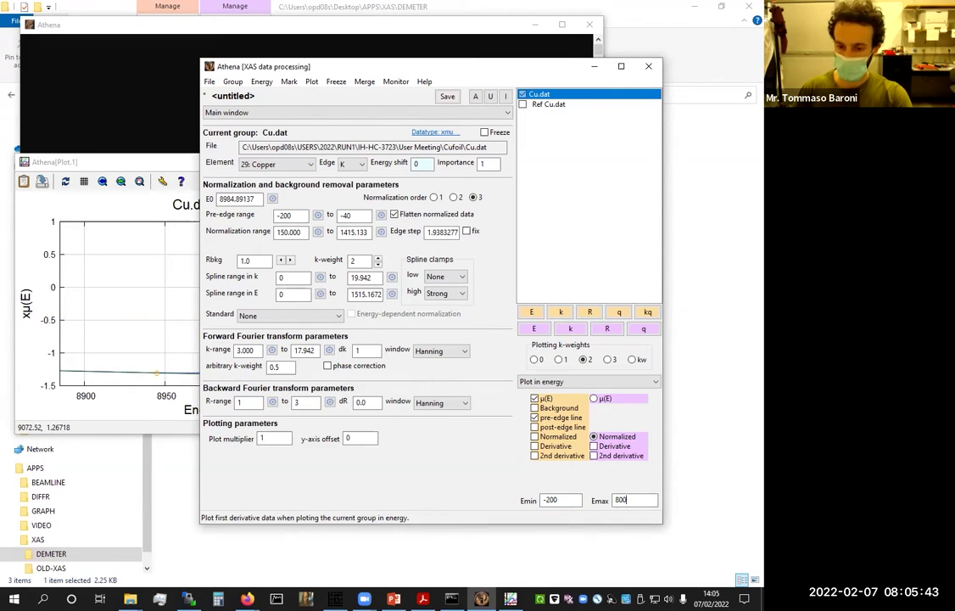
{"action": "key", "text": "Return"}
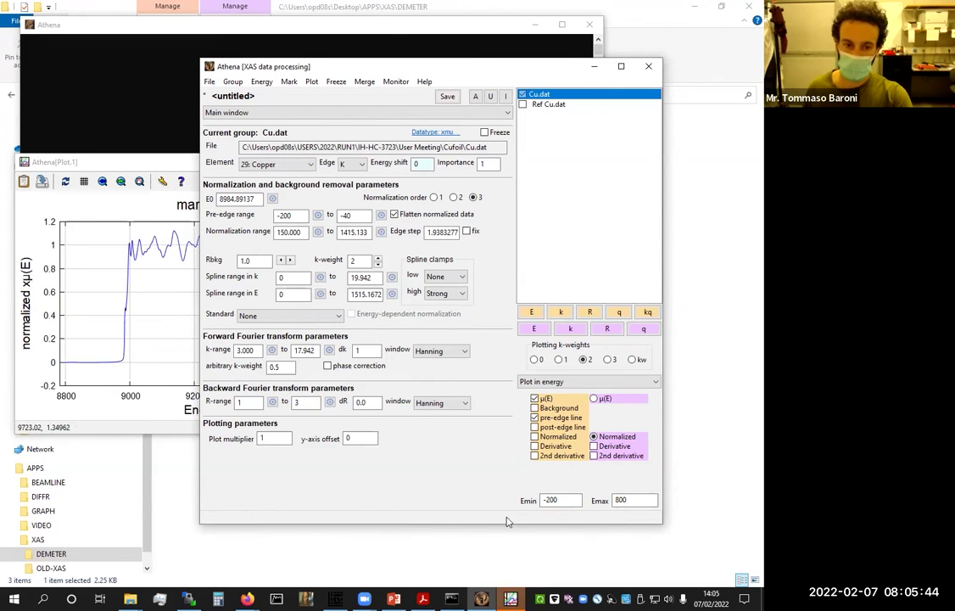
{"action": "left_click", "coordinate": [535, 416]}
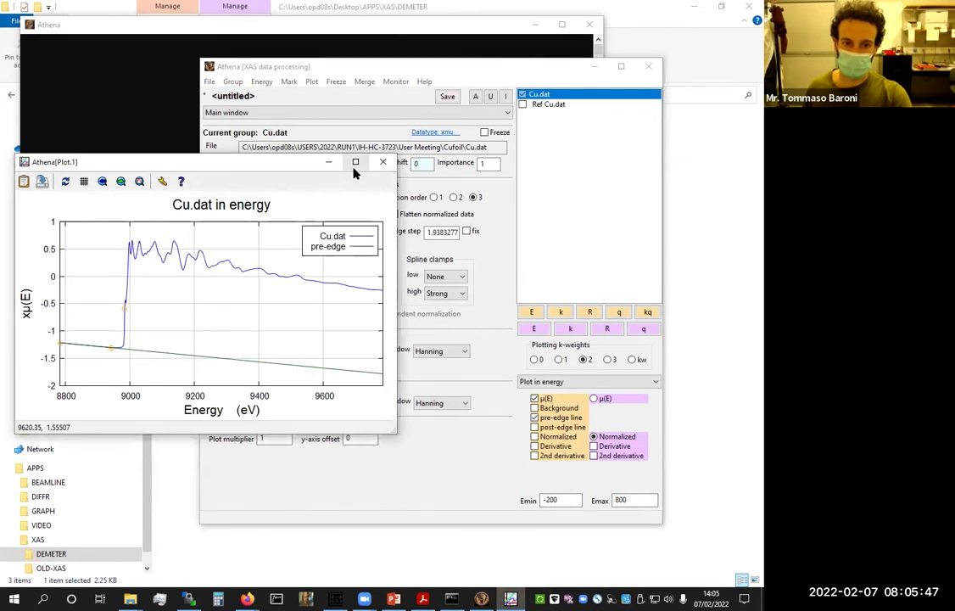
{"action": "left_click", "coordinate": [354, 166]}
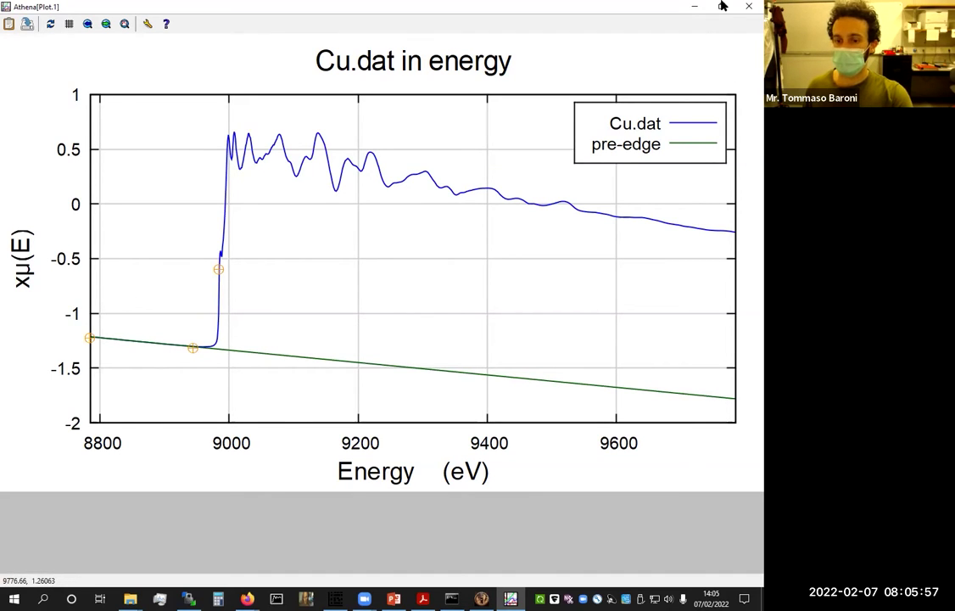
Replace the pre-edge line with the post-edge line in the Cu.dat energy plot and examine its fit over the oscillations
{"action": "key", "text": "alt+Tab"}
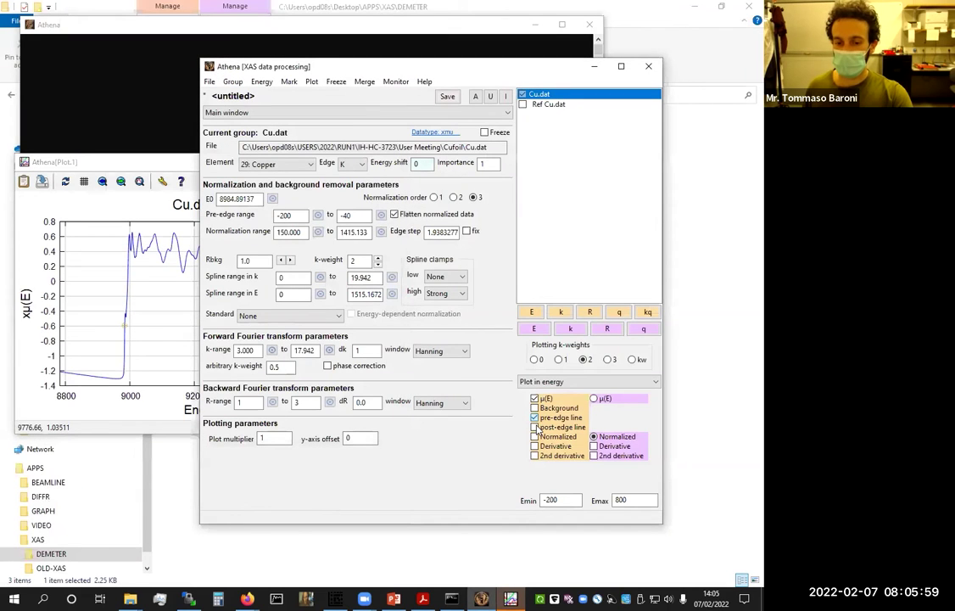
{"action": "left_click", "coordinate": [535, 428]}
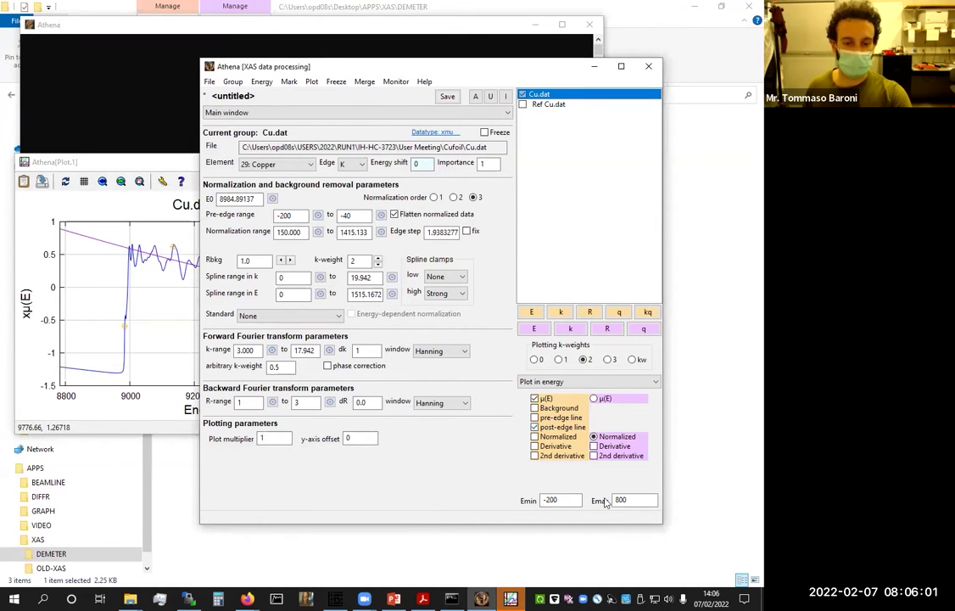
{"action": "left_click", "coordinate": [139, 378]}
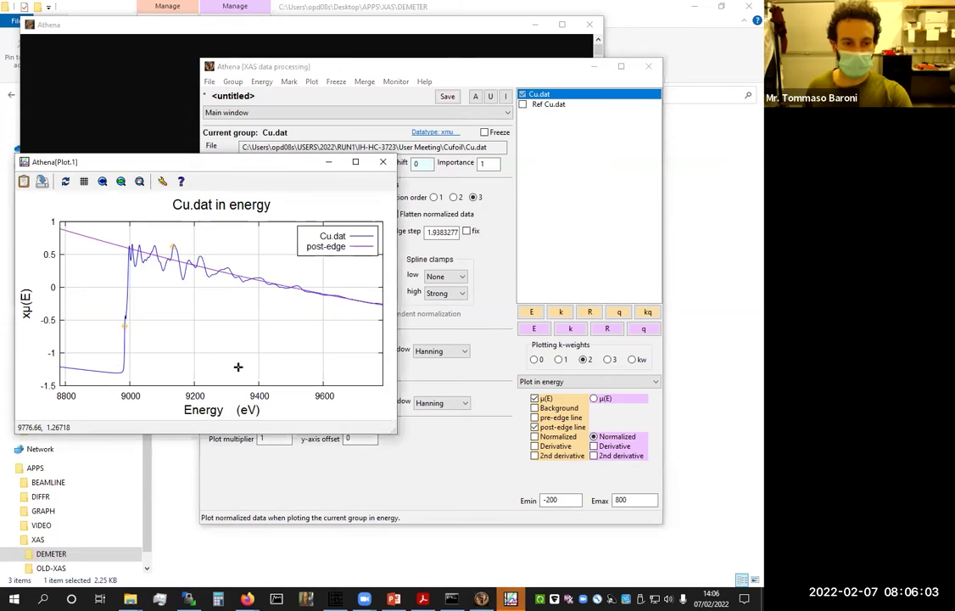
{"action": "left_click", "coordinate": [354, 162]}
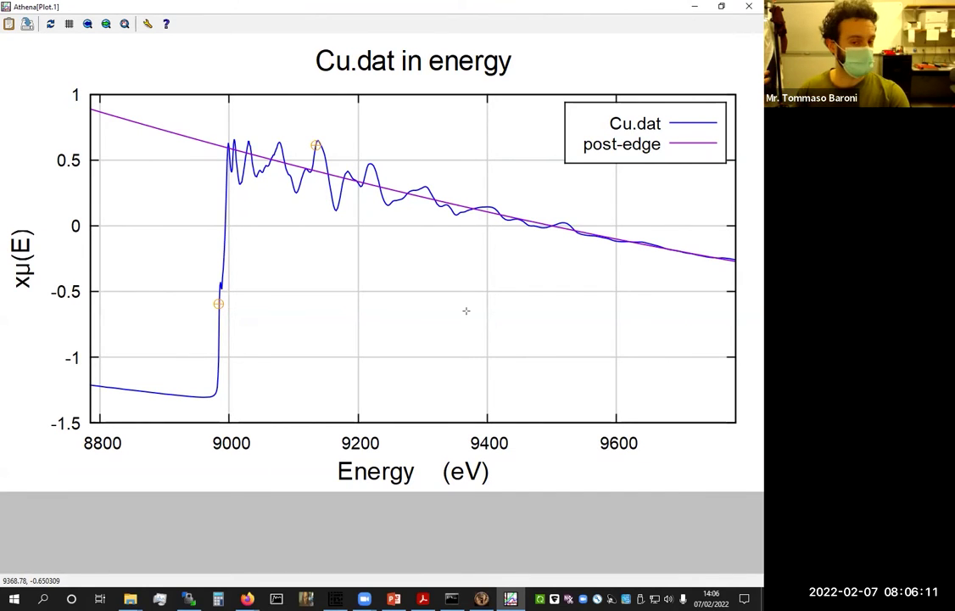
{"action": "left_click", "coordinate": [722, 6]}
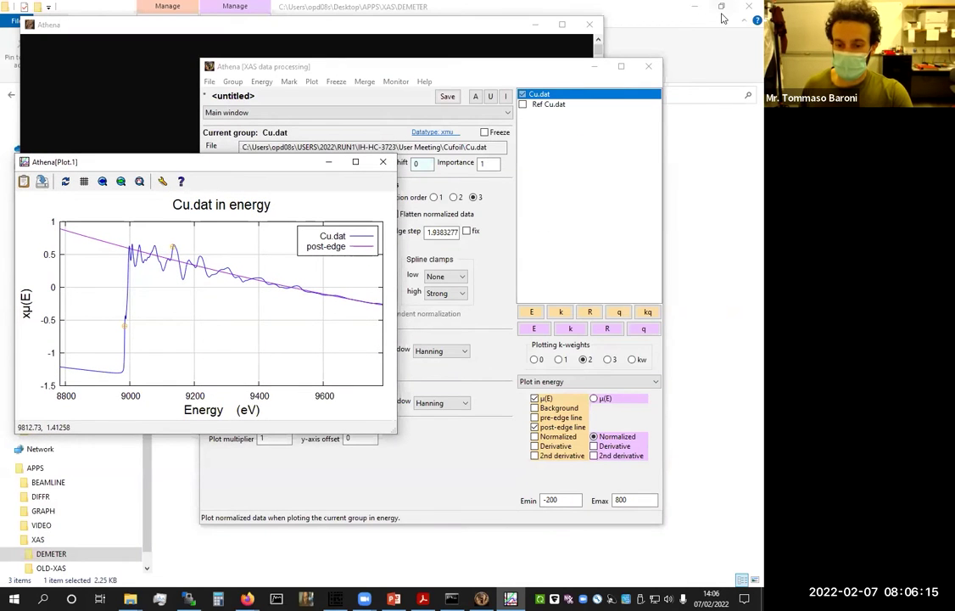
Extend the energy plot to Emax 1300, replot Cu.dat with its post-edge line and examine it enlarged
{"action": "left_click", "coordinate": [627, 500]}
{"action": "type", "text": "1300"}
{"action": "left_click", "coordinate": [535, 436]}
{"action": "left_click", "coordinate": [535, 436]}
{"action": "left_click", "coordinate": [532, 311]}
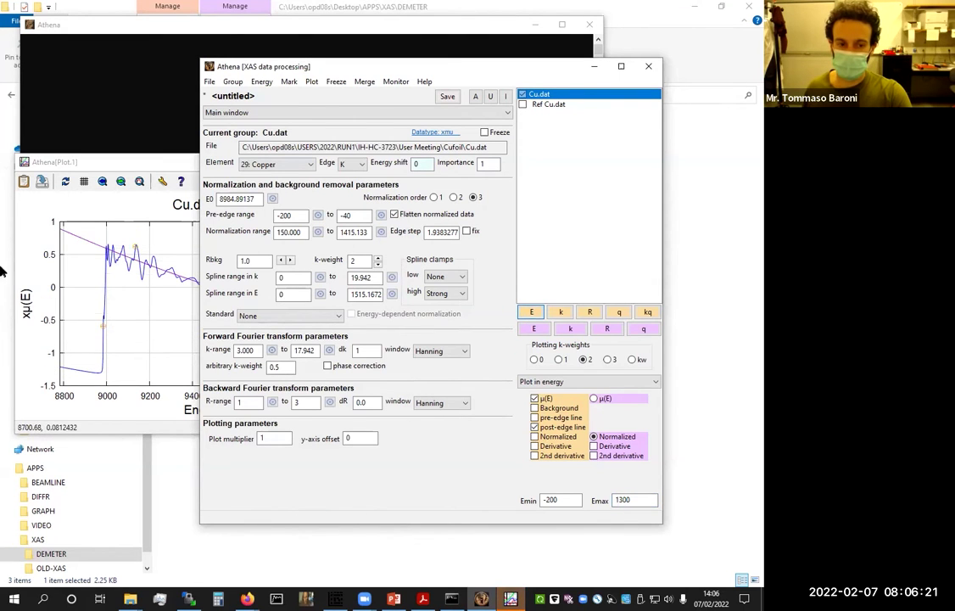
{"action": "left_click", "coordinate": [110, 161]}
{"action": "left_click", "coordinate": [353, 162]}
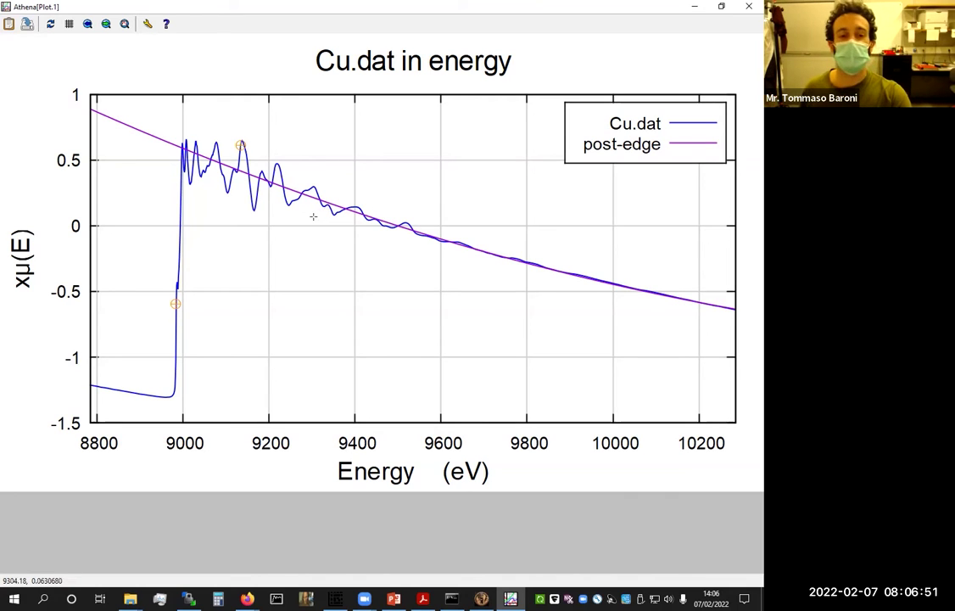
{"action": "left_click", "coordinate": [721, 6]}
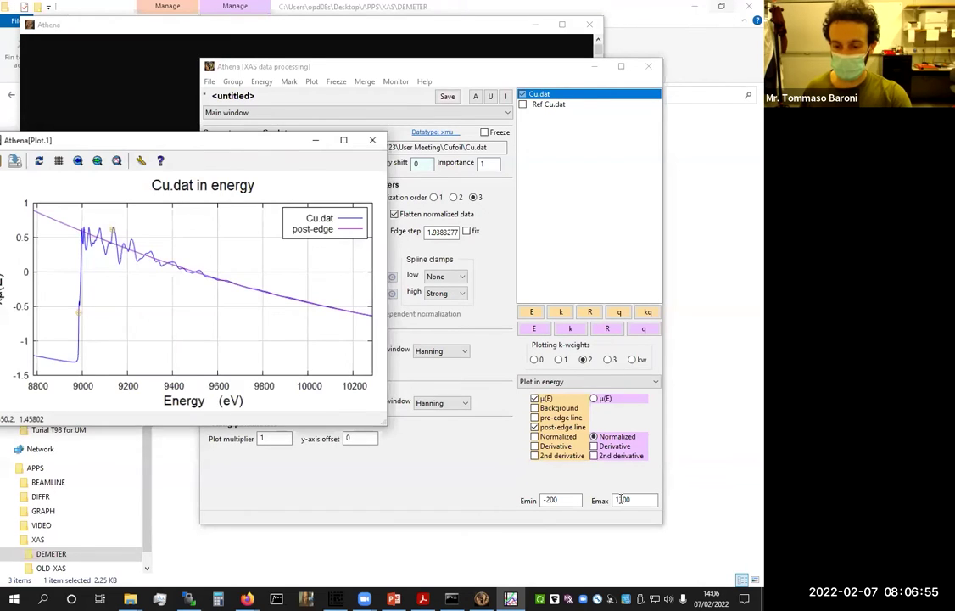
Raise Emax to 1500 and examine the high-energy end of the Cu.dat post-edge line in the enlarged plot
{"action": "left_click", "coordinate": [620, 499]}
{"action": "key", "text": "BackSpace"}
{"action": "key", "text": "BackSpace"}
{"action": "key", "text": "Return"}
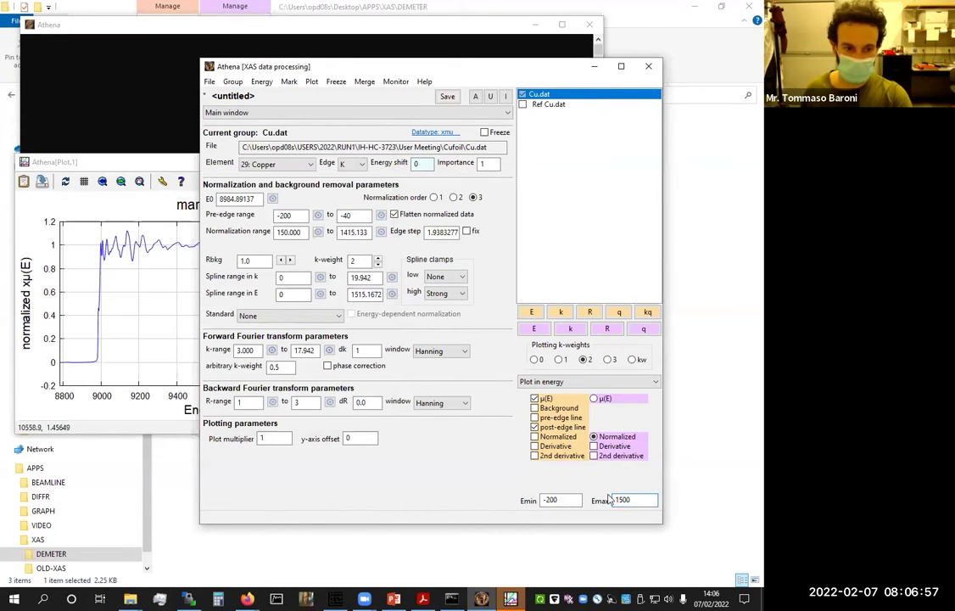
{"action": "left_click", "coordinate": [535, 426]}
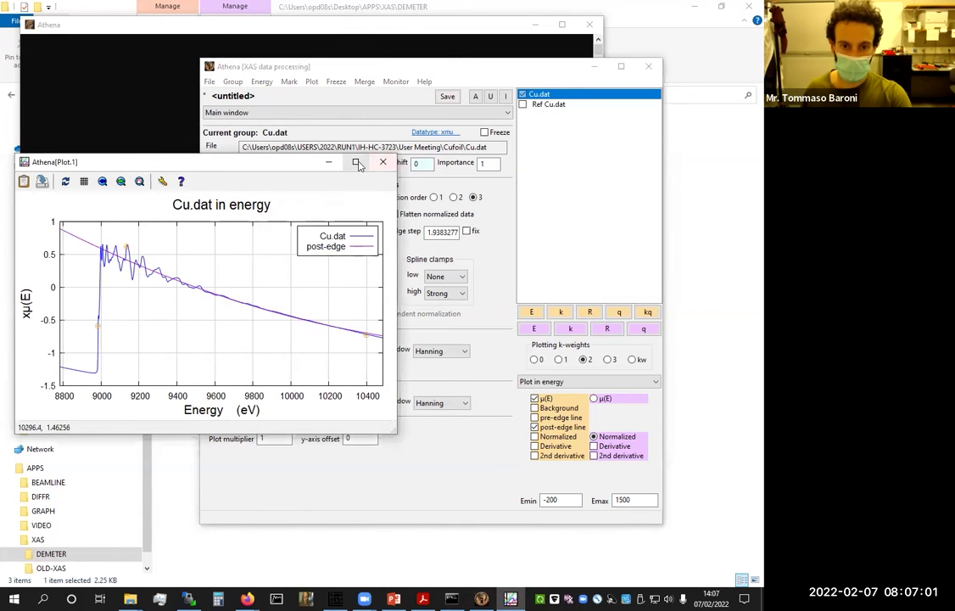
{"action": "left_click", "coordinate": [355, 161]}
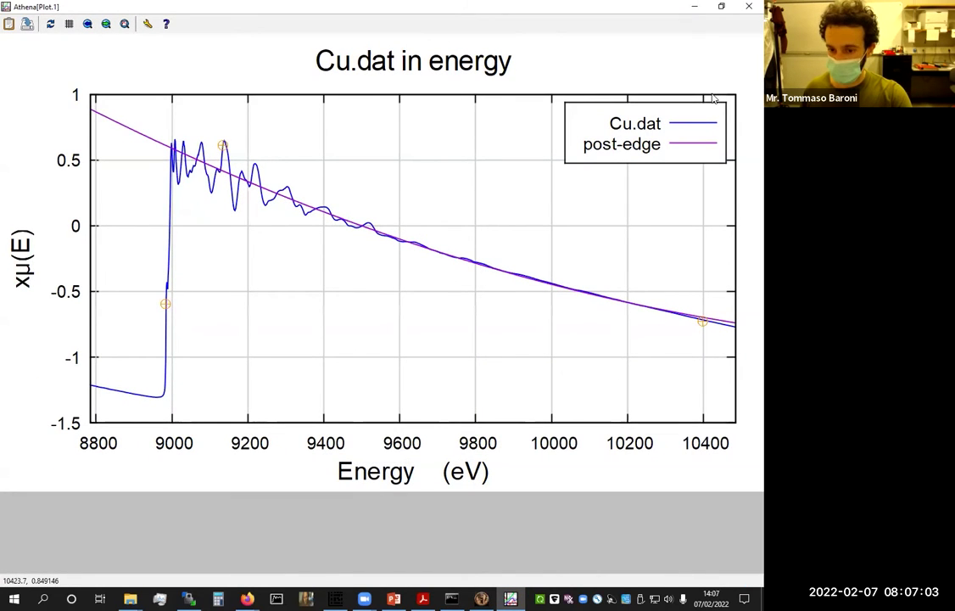
{"action": "left_click", "coordinate": [719, 6]}
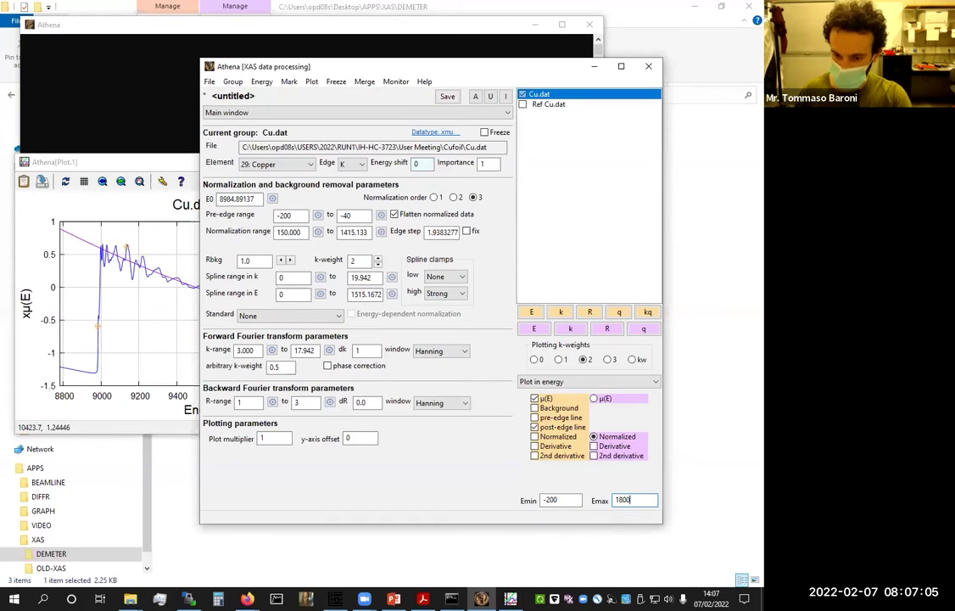
Raise Emax to 1800, replot Cu.dat in energy and examine the post-edge line up to the end of the data
{"action": "left_click", "coordinate": [532, 312]}
{"action": "left_click", "coordinate": [135, 162]}
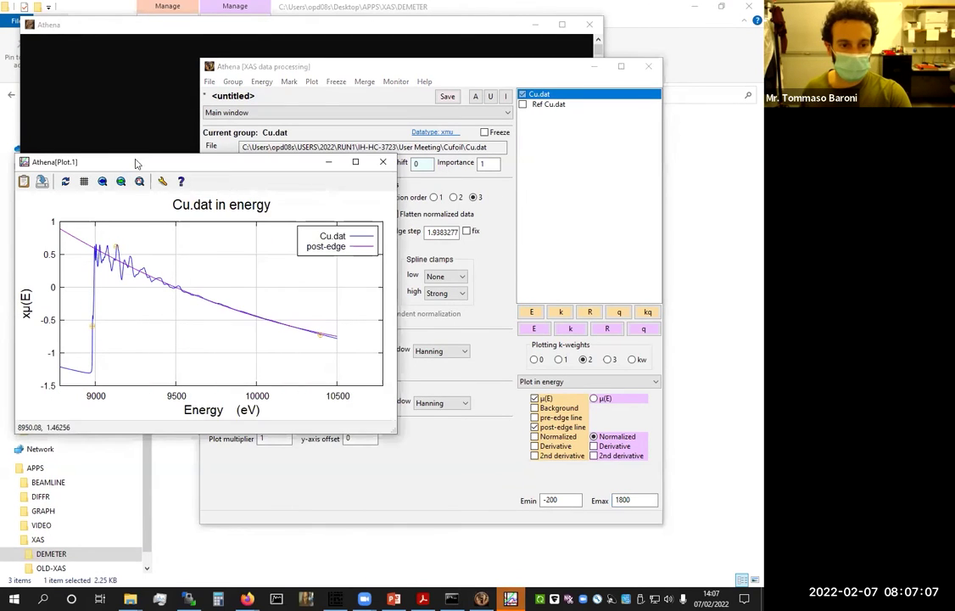
{"action": "left_click", "coordinate": [355, 161]}
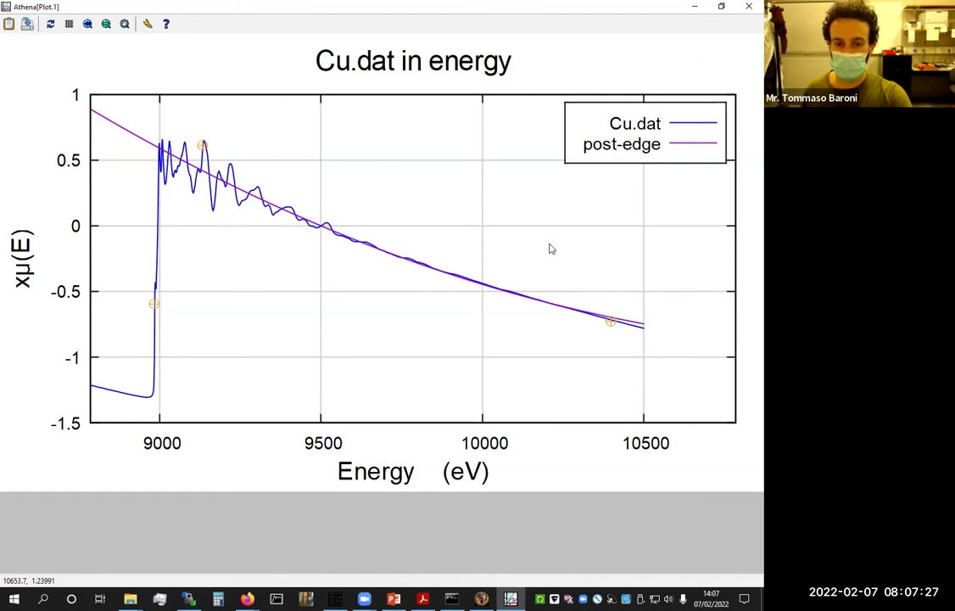
{"action": "key", "text": "alt+Tab"}
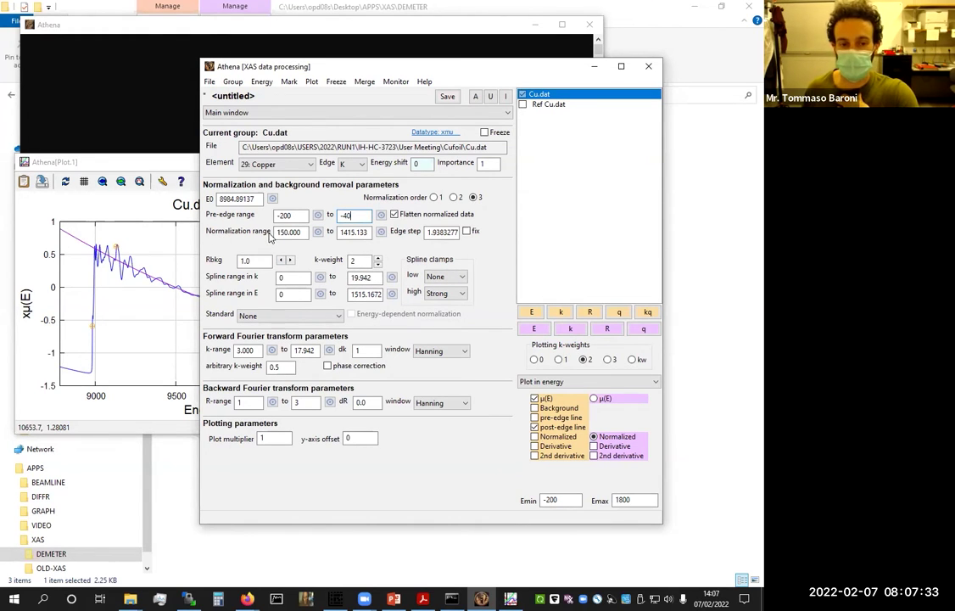
Set the upper limit of the Cu.dat normalization range to 1600, replot in energy and examine the post-edge line
{"action": "left_click_drag", "start_coordinate": [366, 232], "coordinate": [337, 234]}
{"action": "type", "text": "16"}
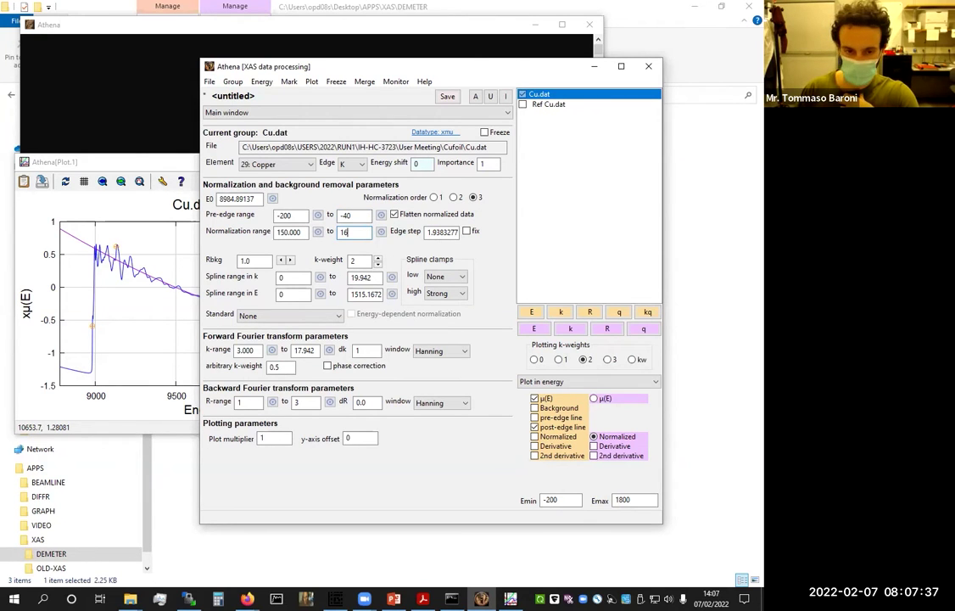
{"action": "left_click", "coordinate": [532, 311]}
{"action": "left_click", "coordinate": [83, 161]}
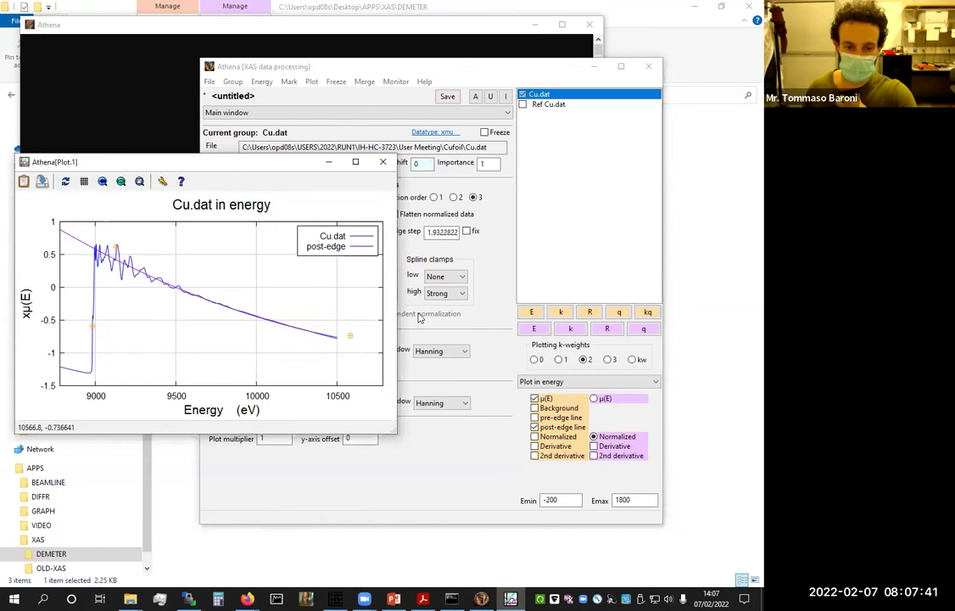
{"action": "left_click", "coordinate": [407, 282]}
Set the upper normalization limit to 1500, replot Cu.dat in energy and examine the post-edge line enlarged
{"action": "double_click", "coordinate": [345, 235]}
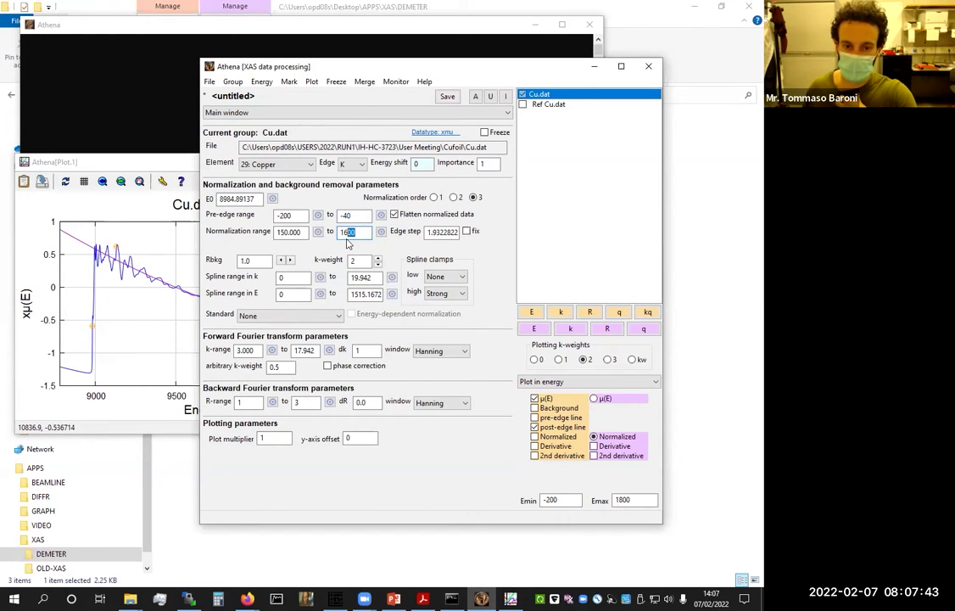
{"action": "type", "text": "1500"}
{"action": "key", "text": "Return"}
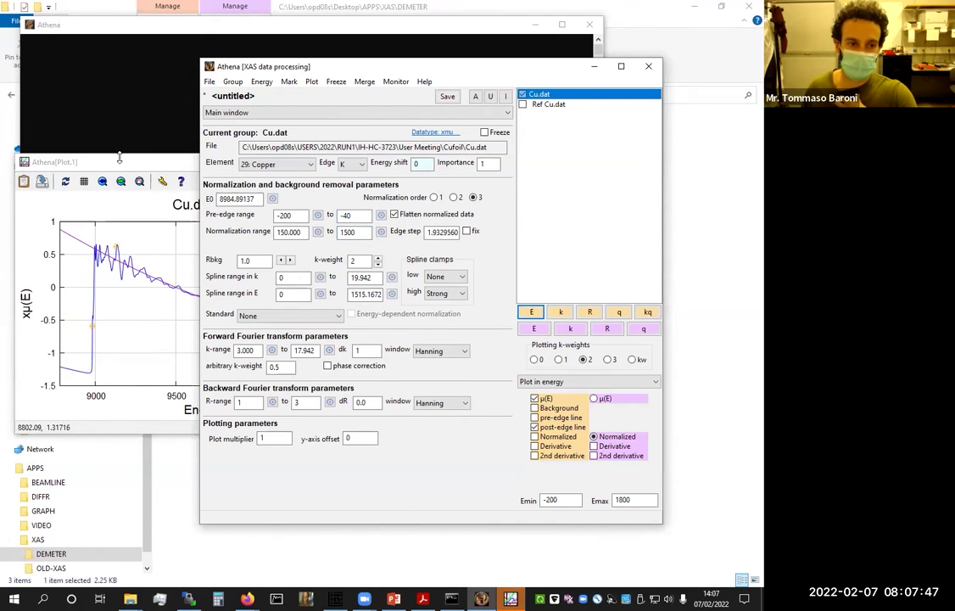
{"action": "left_click", "coordinate": [120, 158]}
{"action": "left_click", "coordinate": [351, 159]}
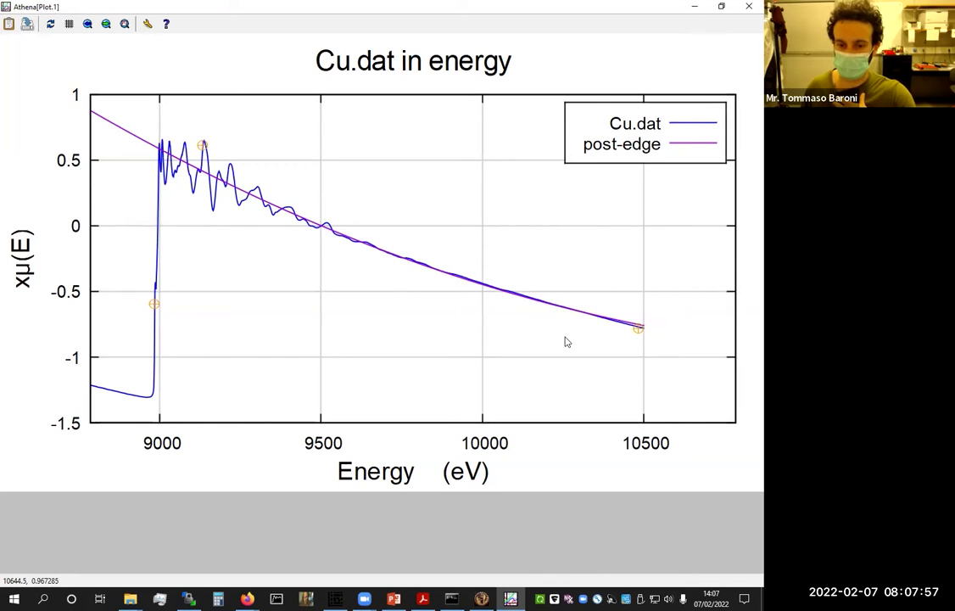
Try an upper normalization limit of 1450 and inspect the high-energy end of the post-edge line in the enlarged plot
{"action": "key", "text": "alt+Tab"}
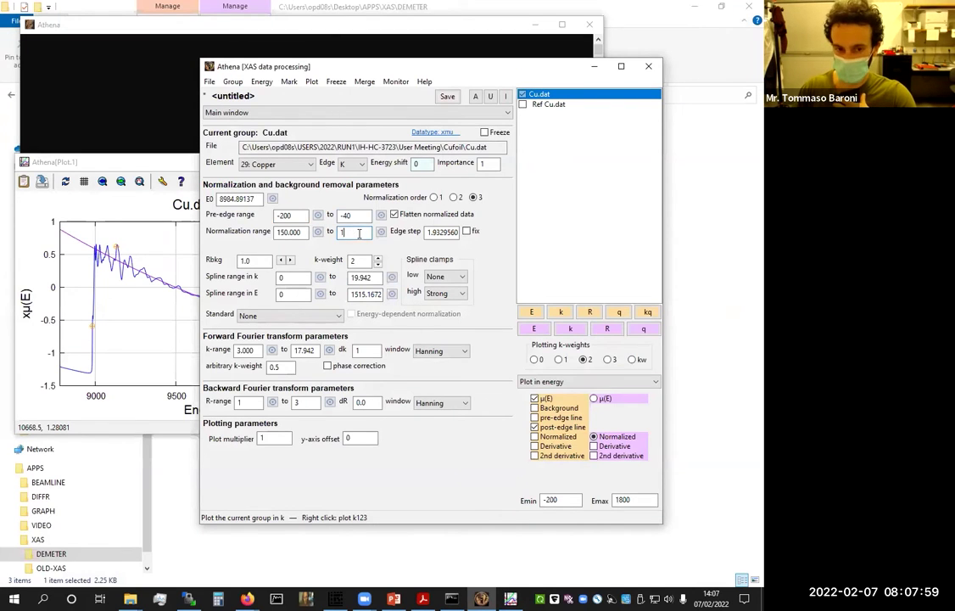
{"action": "left_click", "coordinate": [533, 312]}
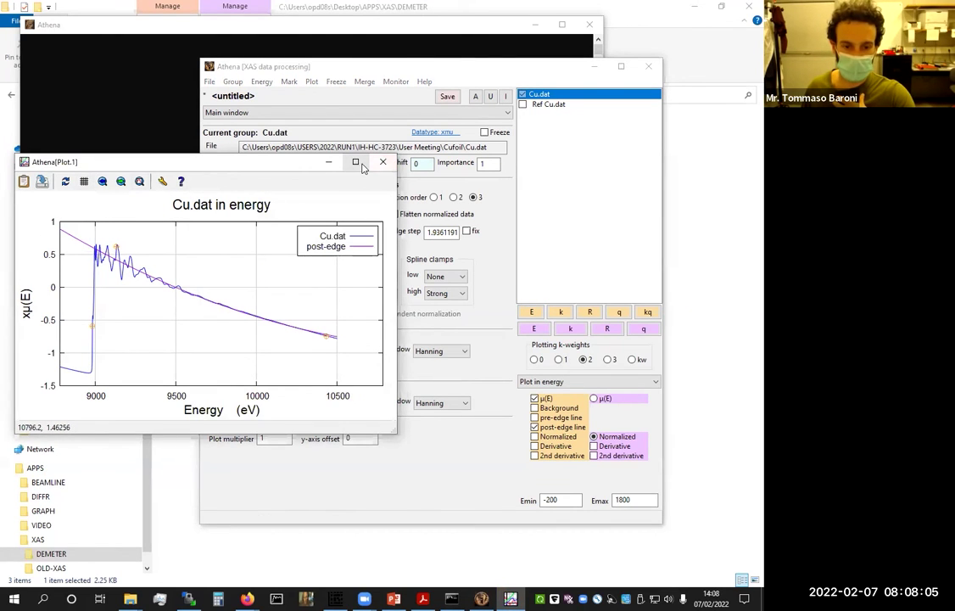
{"action": "left_click", "coordinate": [356, 161]}
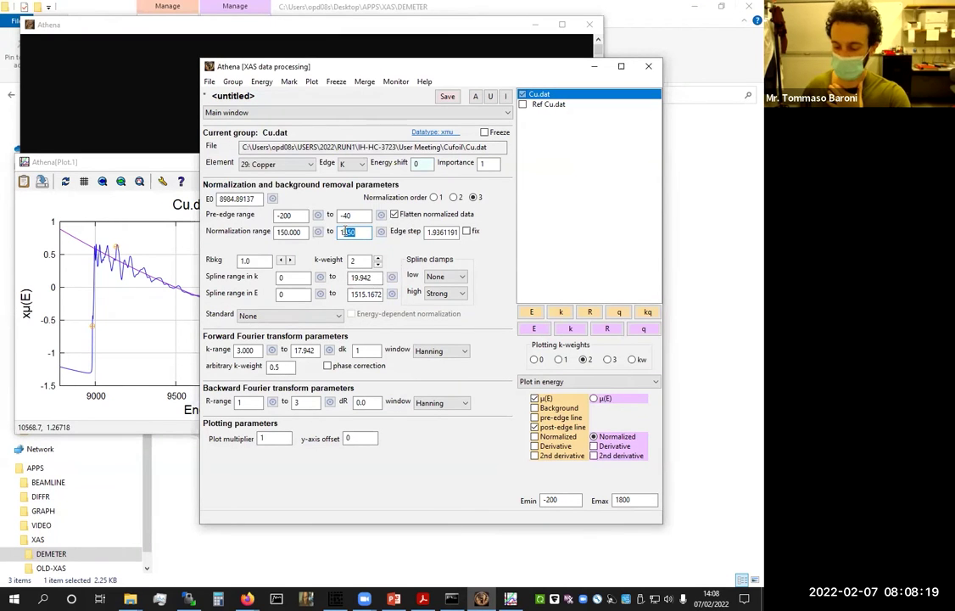
Compare the Cu.dat post-edge line in energy for upper normalization limits of 1500 and 1520
{"action": "key", "text": "Return"}
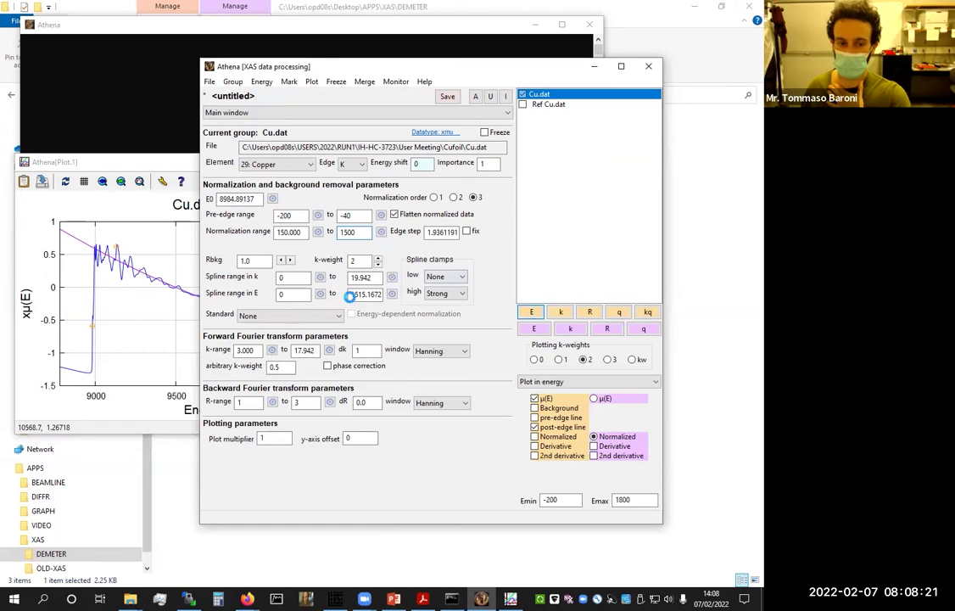
{"action": "left_click", "coordinate": [355, 161]}
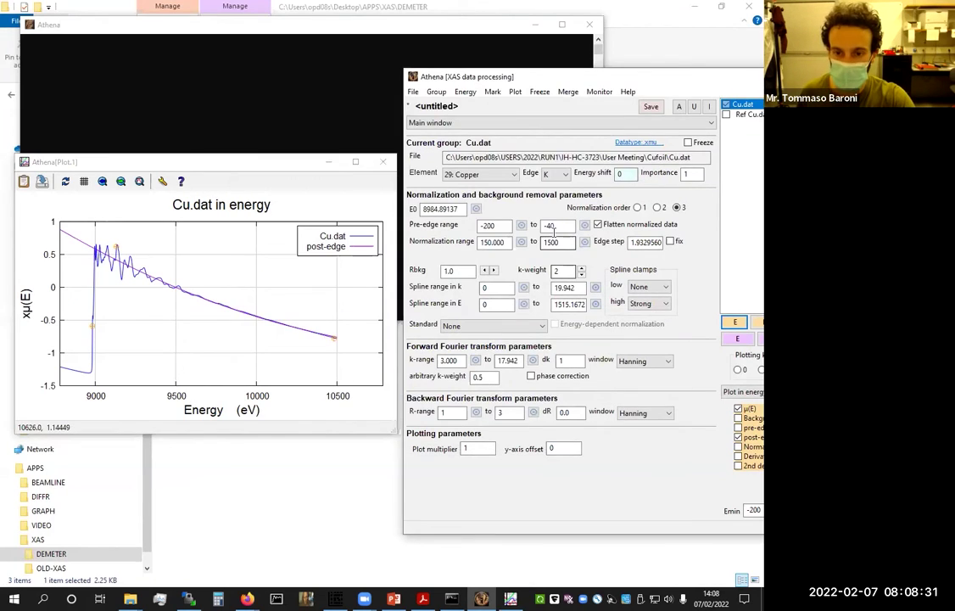
{"action": "left_click", "coordinate": [737, 323]}
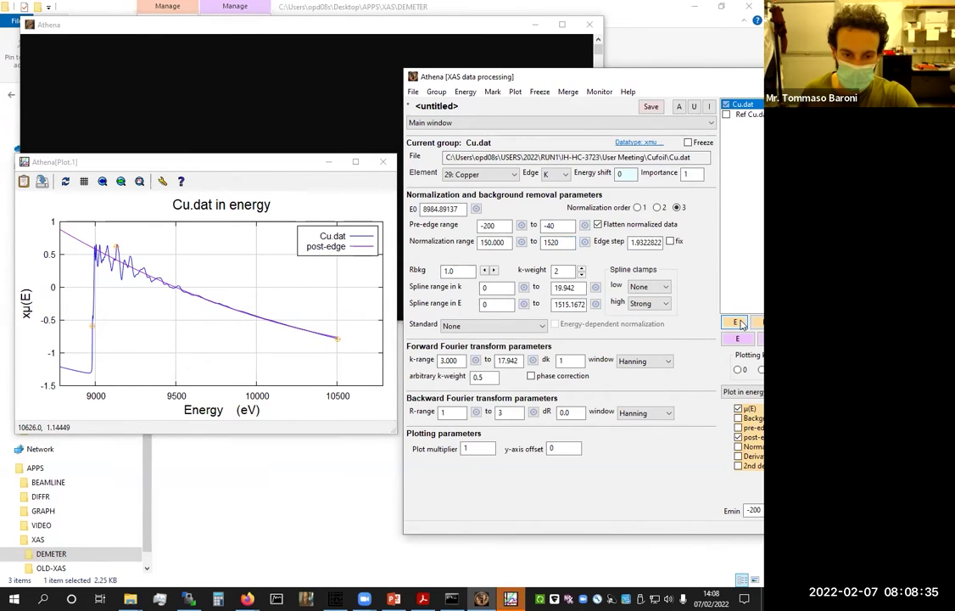
Return the upper normalization limit to 1500, replot Cu.dat in energy and check the post-edge line in the enlarged plot
{"action": "double_click", "coordinate": [556, 242]}
{"action": "type", "text": "1500"}
{"action": "left_click", "coordinate": [737, 323]}
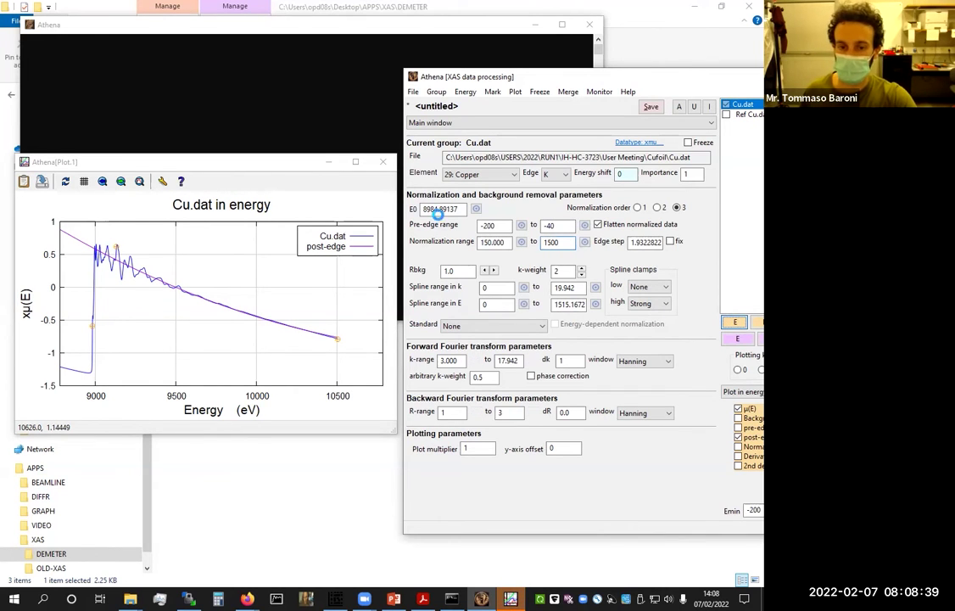
{"action": "left_click", "coordinate": [357, 163]}
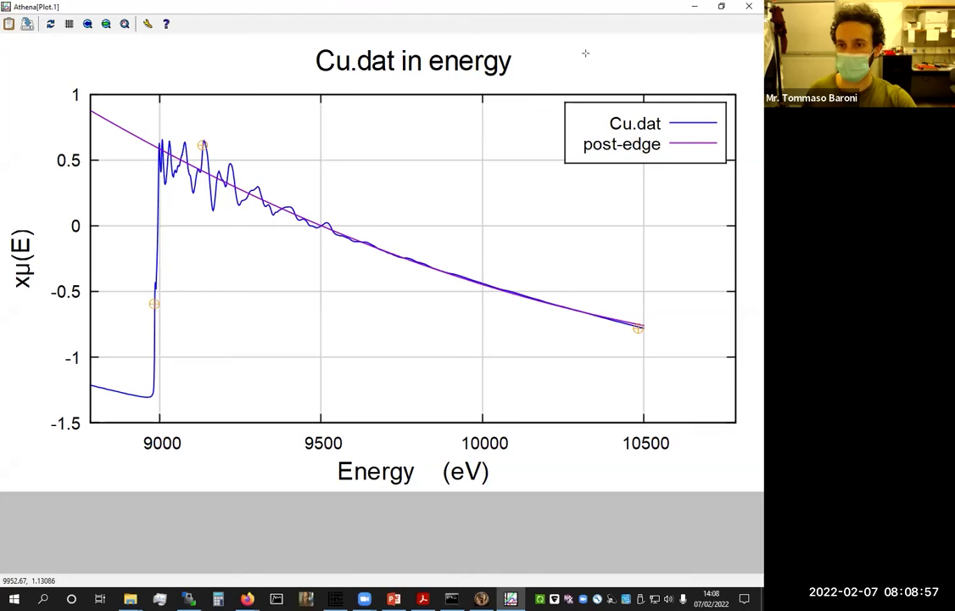
{"action": "left_click", "coordinate": [719, 6]}
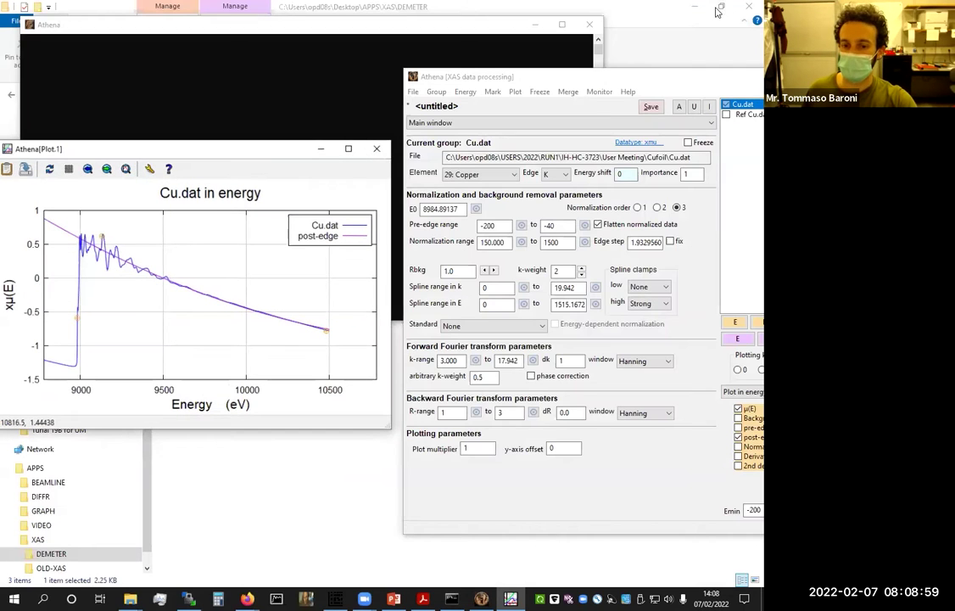
Set the lower limit of the normalization range to 100, replot Cu.dat and examine the enlarged post-edge line
{"action": "double_click", "coordinate": [493, 242]}
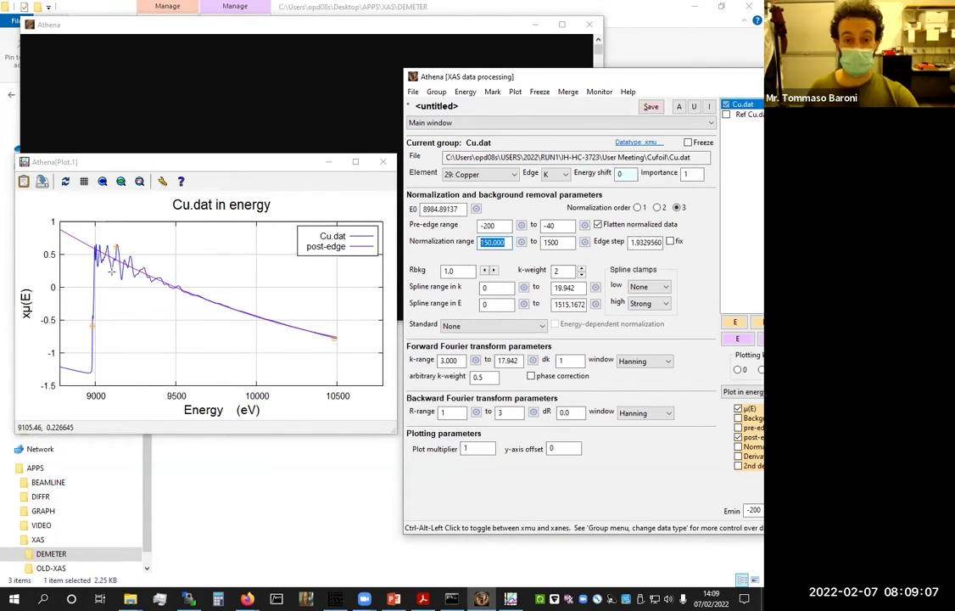
{"action": "key", "text": "BackSpace"}
{"action": "type", "text": "100"}
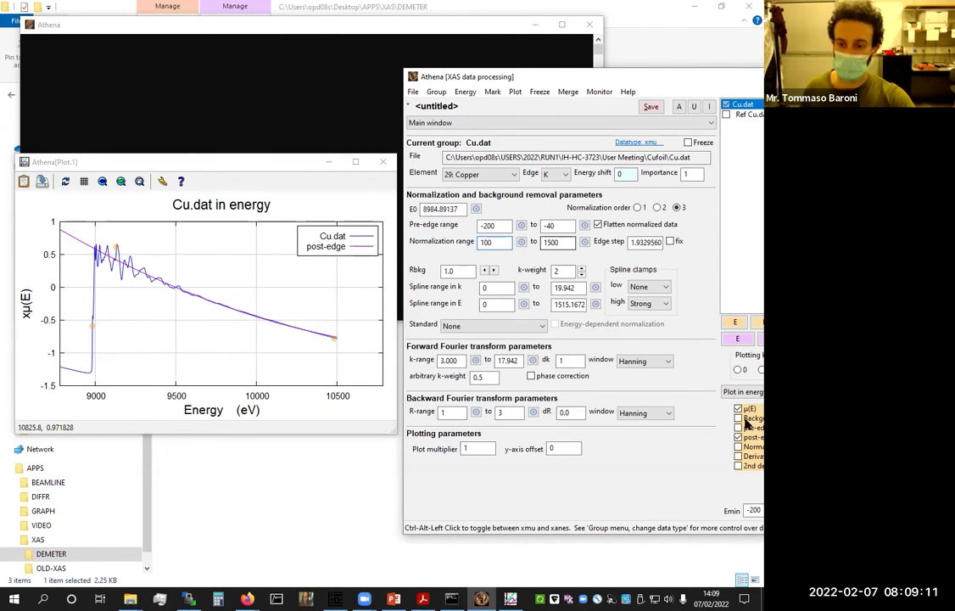
{"action": "left_click", "coordinate": [739, 322]}
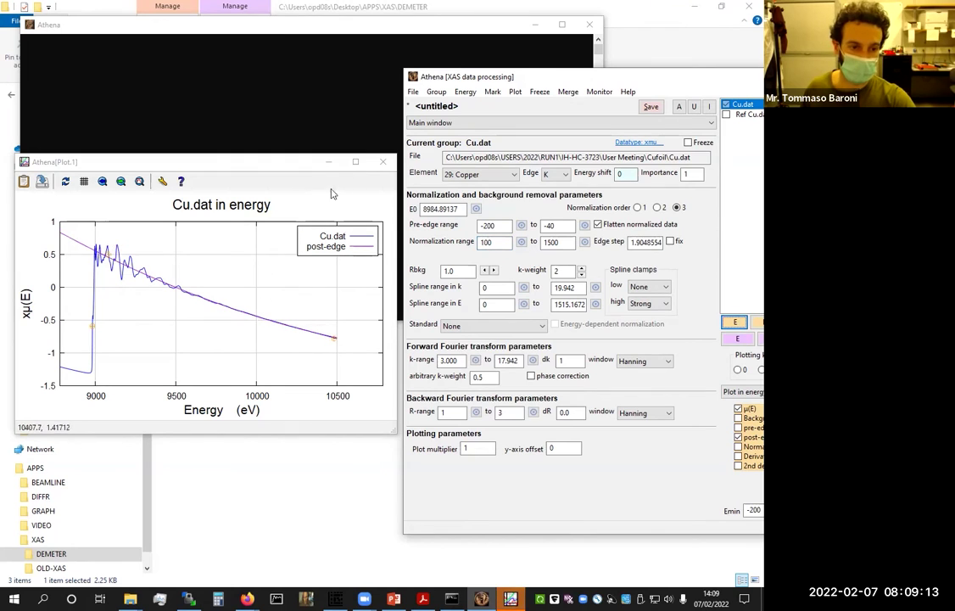
{"action": "double_click", "coordinate": [136, 161]}
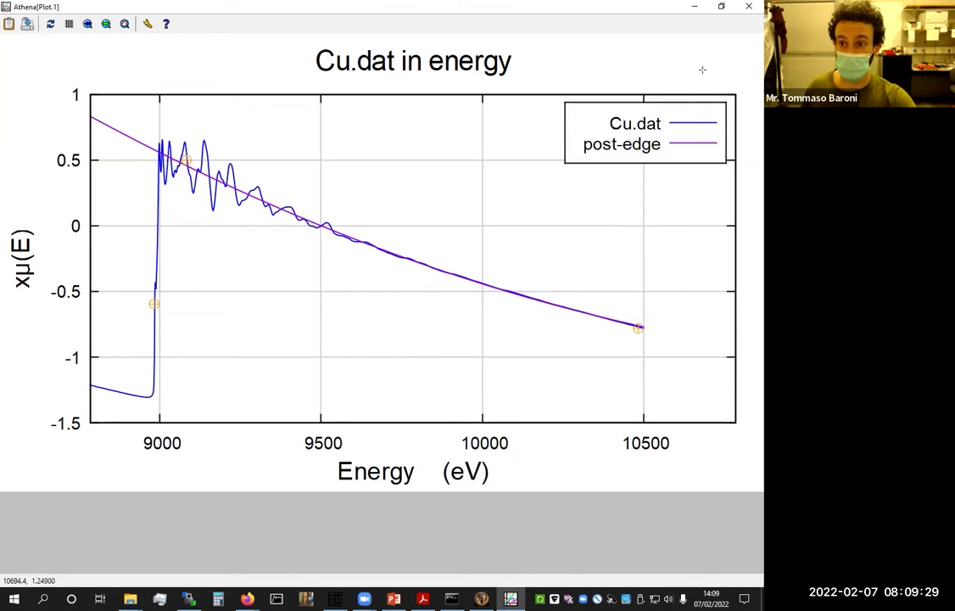
{"action": "key", "text": "super+Down"}
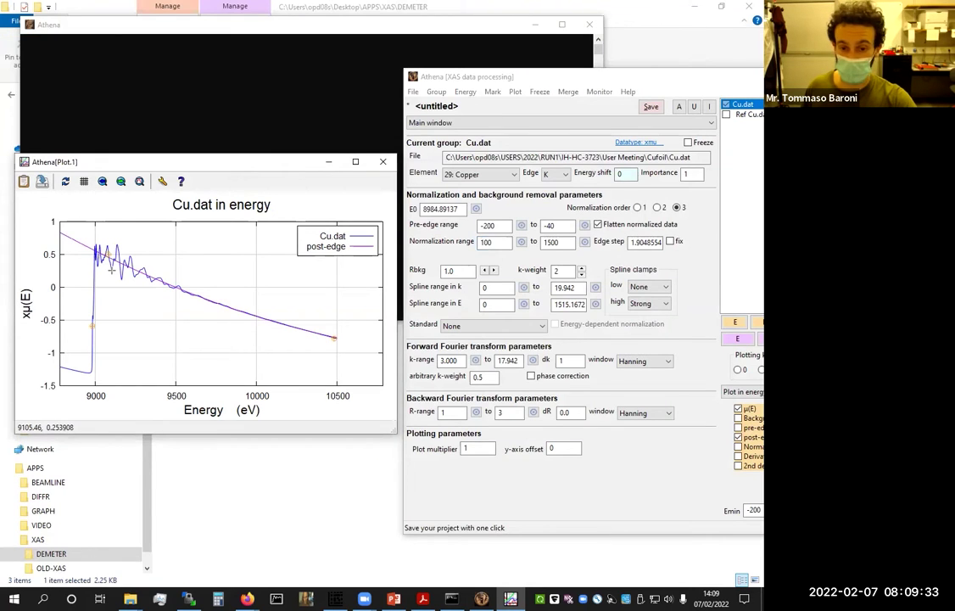
Set the lower normalization limit to 120, replot Cu.dat and examine how the post-edge line crosses the oscillations
{"action": "double_click", "coordinate": [483, 243]}
{"action": "type", "text": "120"}
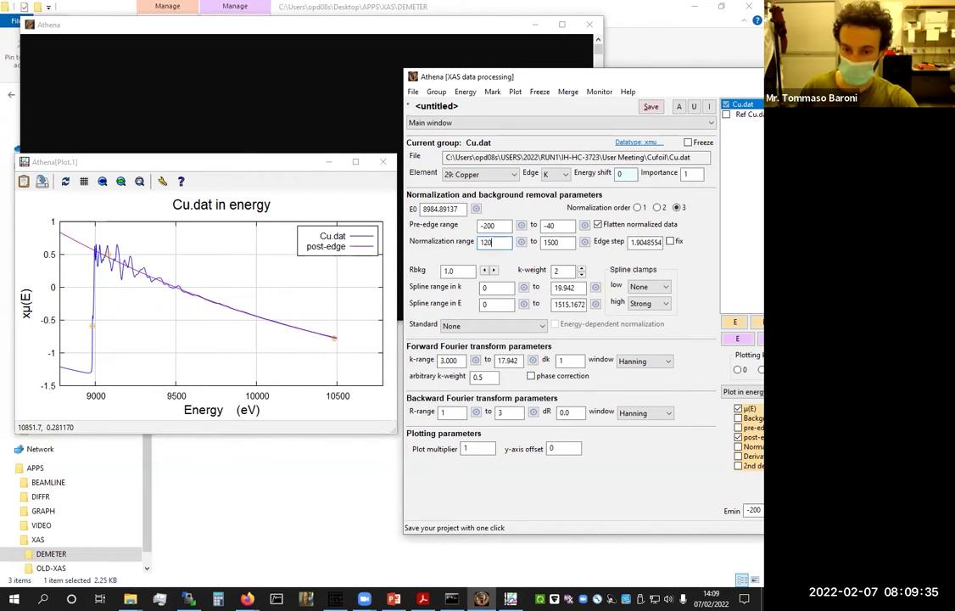
{"action": "left_click", "coordinate": [734, 321]}
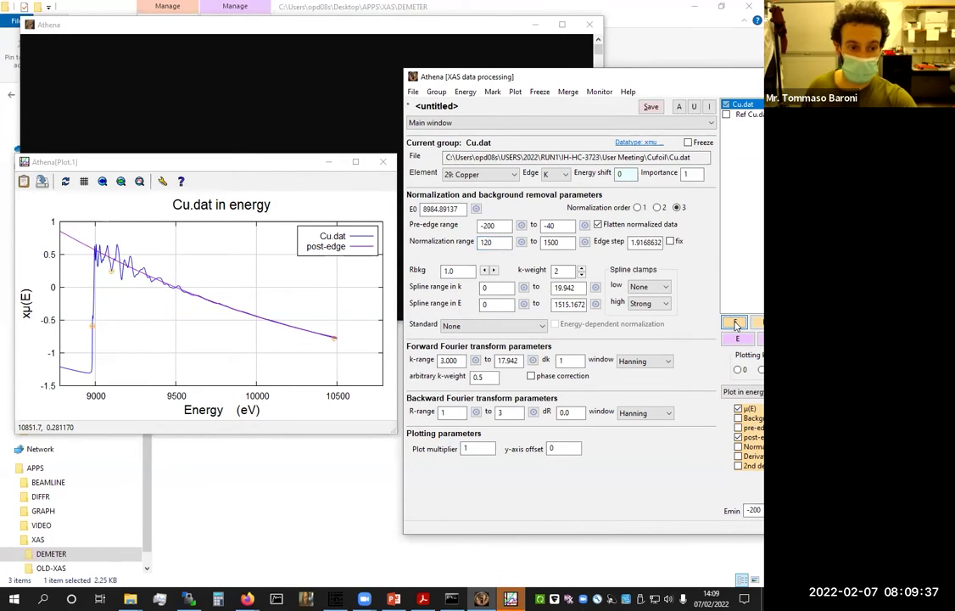
{"action": "left_click", "coordinate": [354, 162]}
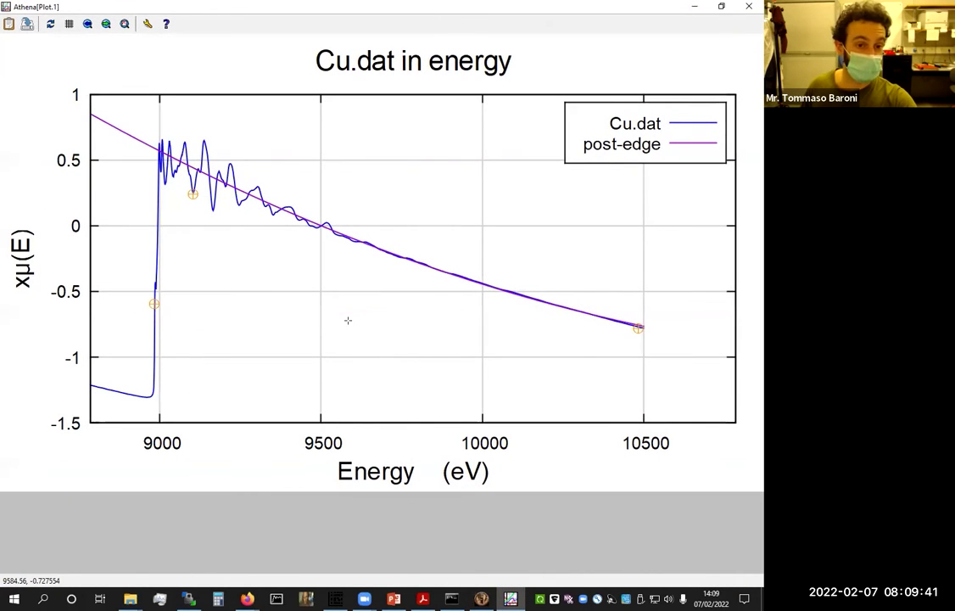
{"action": "left_click", "coordinate": [726, 8]}
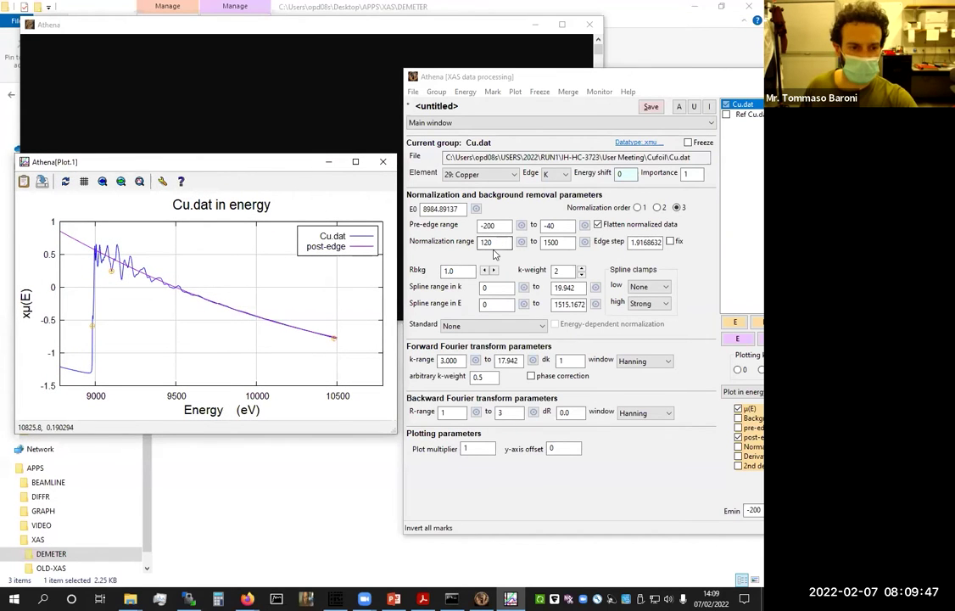
Set the lower normalization limit to 30, replot Cu.dat in energy and examine the post-edge line in the enlarged plot
{"action": "left_click", "coordinate": [436, 219]}
{"action": "left_click_drag", "start_coordinate": [497, 243], "coordinate": [477, 245]}
{"action": "type", "text": "30"}
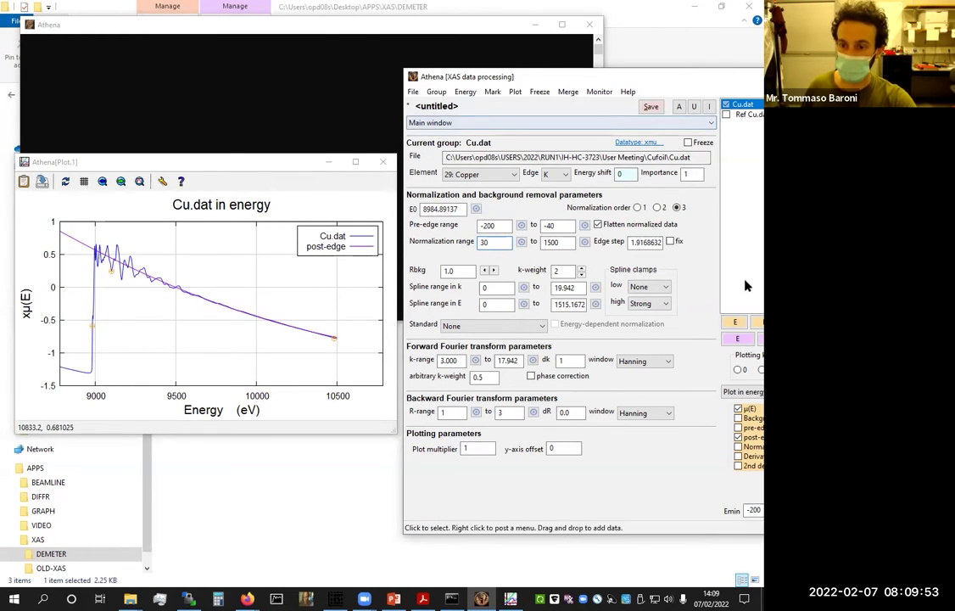
{"action": "left_click", "coordinate": [735, 321]}
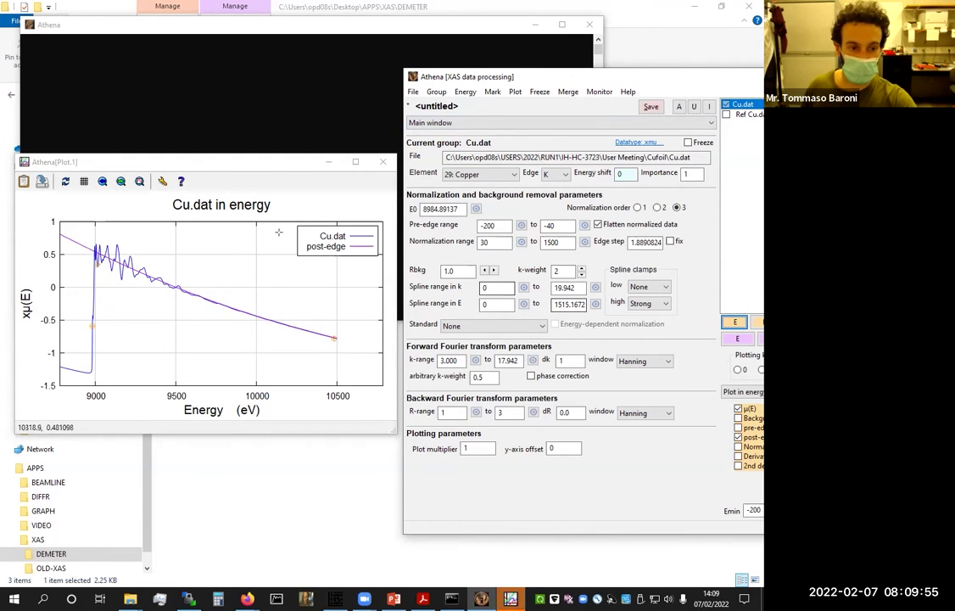
{"action": "left_click", "coordinate": [355, 161]}
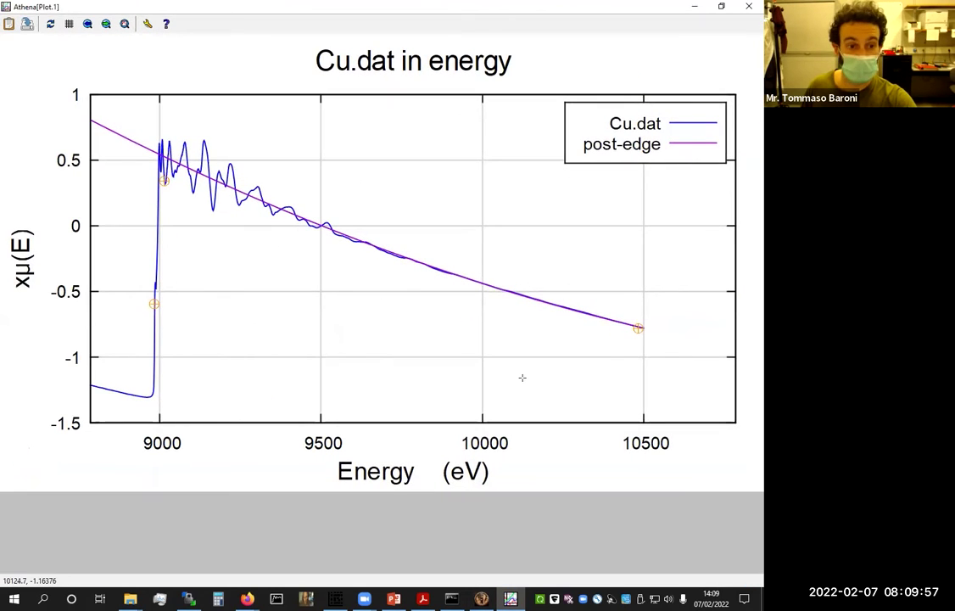
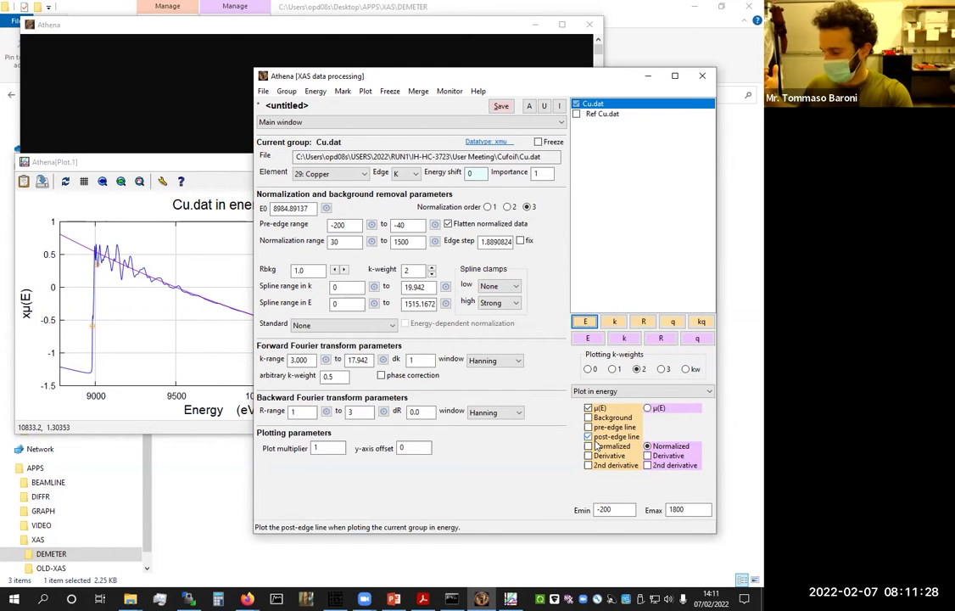
{"action": "left_click", "coordinate": [219, 161]}
{"action": "left_click", "coordinate": [354, 161]}
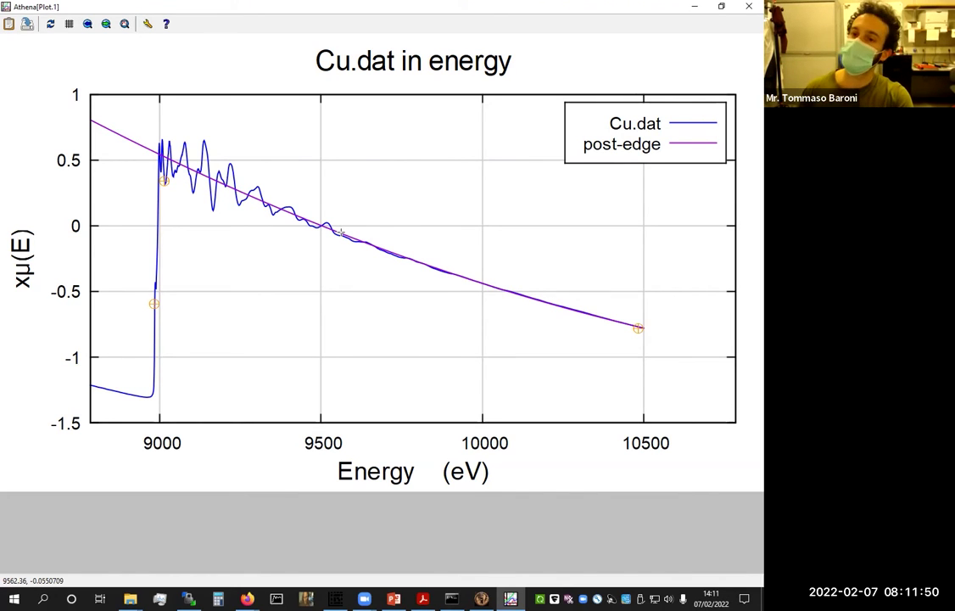
{"action": "left_click", "coordinate": [720, 7]}
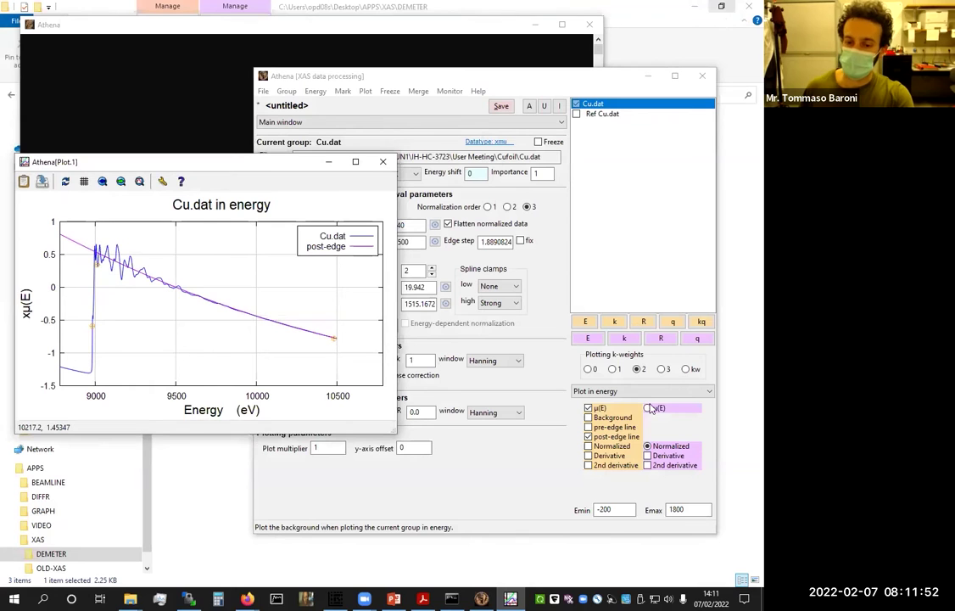
Show the pre-edge line together with the post-edge line for Cu.dat, and remove both lines from the energy plot
{"action": "left_click", "coordinate": [587, 426]}
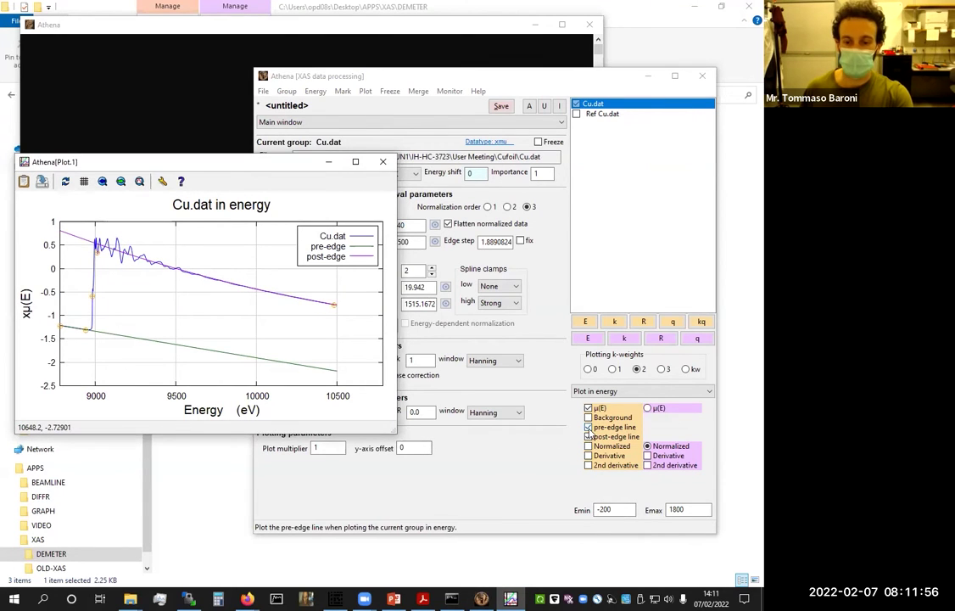
{"action": "left_click", "coordinate": [336, 241]}
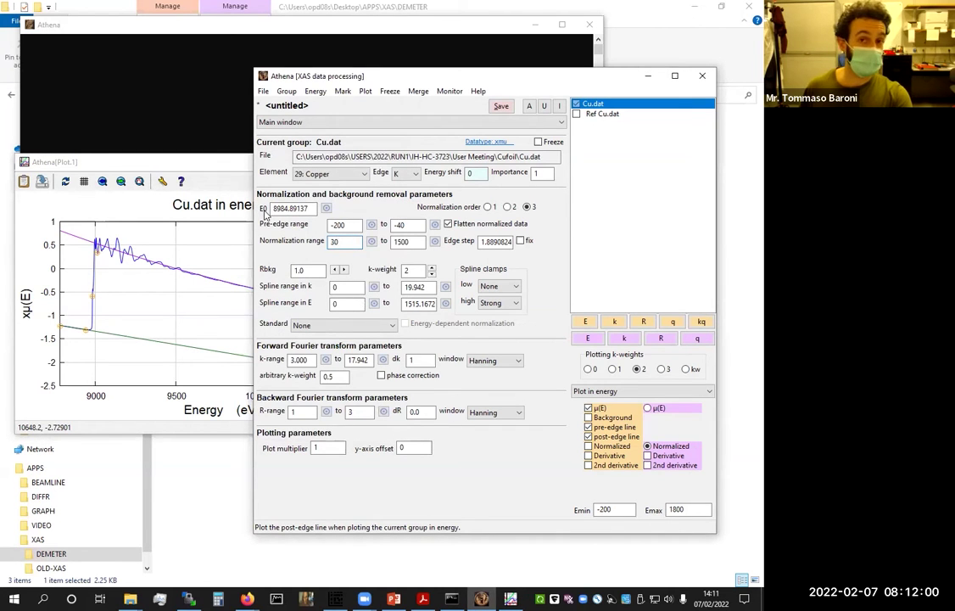
{"action": "left_click", "coordinate": [588, 436]}
{"action": "left_click", "coordinate": [588, 427]}
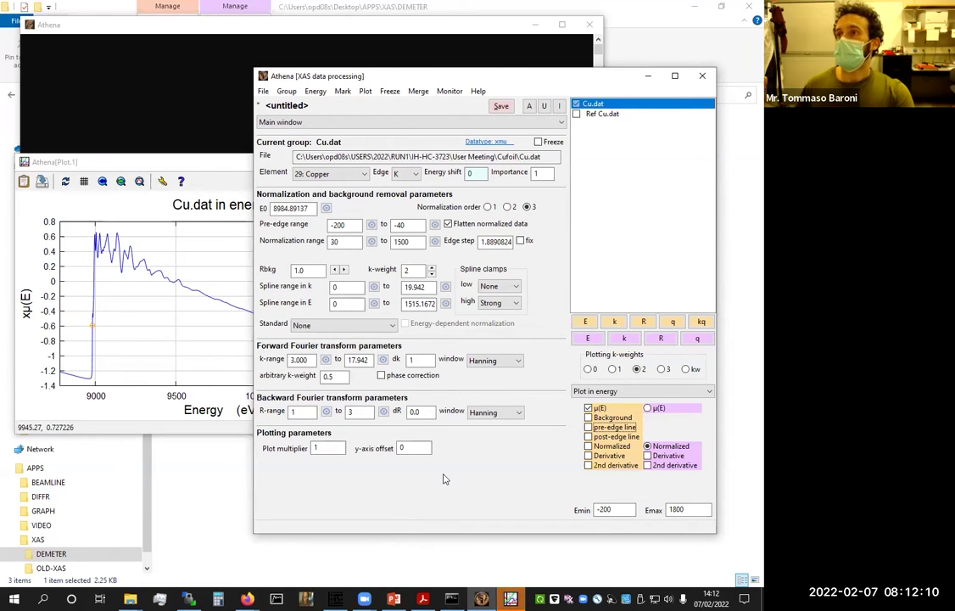
Plot the derivative of Cu.dat in energy with Emax set to 200
{"action": "left_click", "coordinate": [589, 457]}
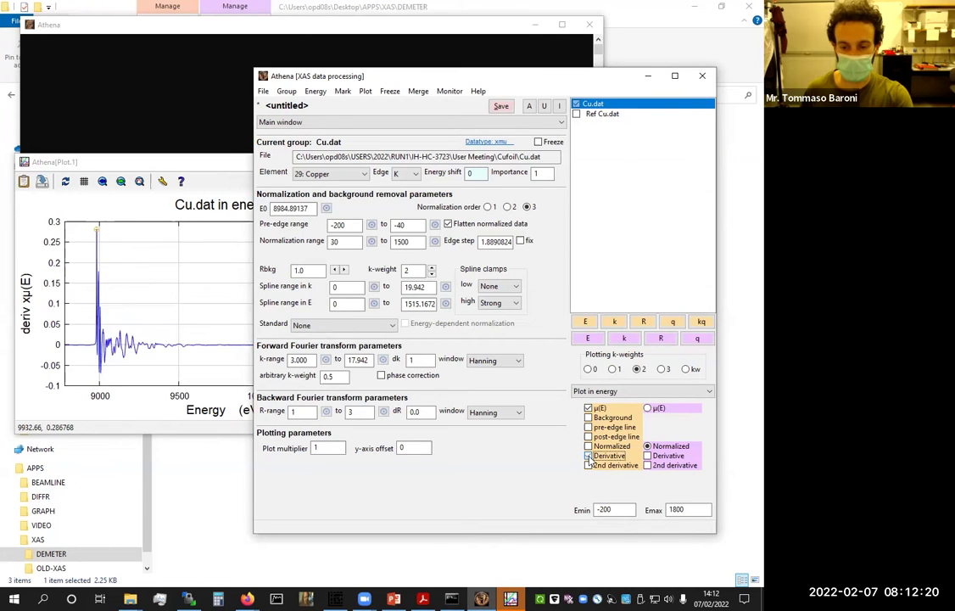
{"action": "double_click", "coordinate": [682, 509]}
{"action": "type", "text": "200"}
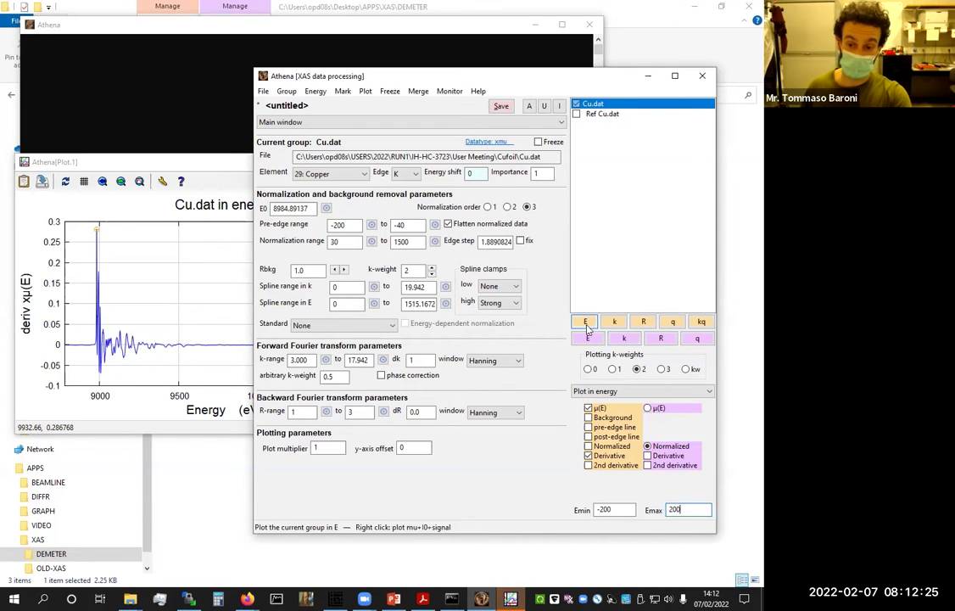
{"action": "key", "text": "Return"}
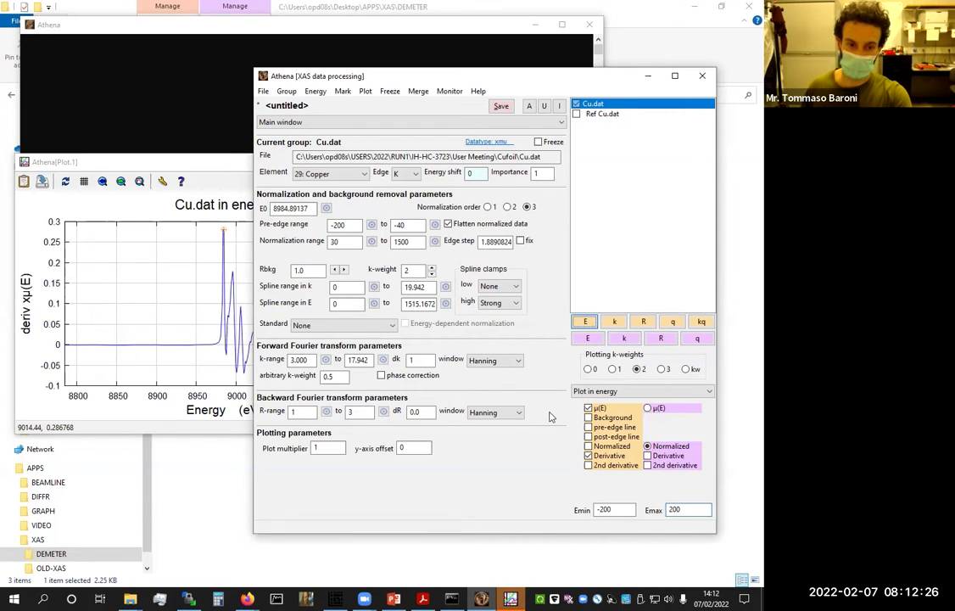
Replot the derivative of Cu.dat in energy with Emin set to -100 and Emax set to 100
{"action": "double_click", "coordinate": [688, 509]}
{"action": "type", "text": "100"}
{"action": "double_click", "coordinate": [604, 508]}
{"action": "key", "text": "BackSpace"}
{"action": "type", "text": "100"}
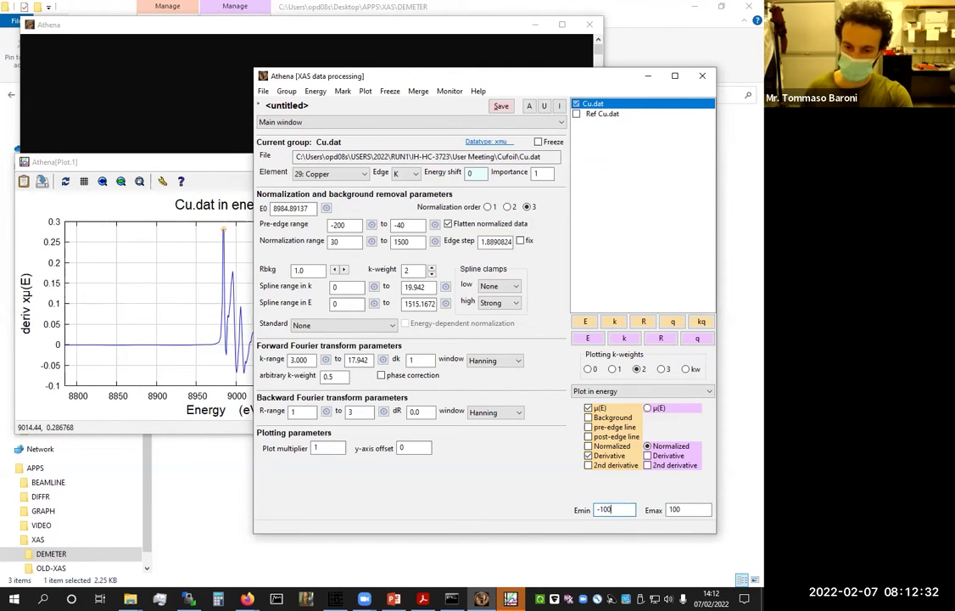
{"action": "left_click", "coordinate": [582, 322]}
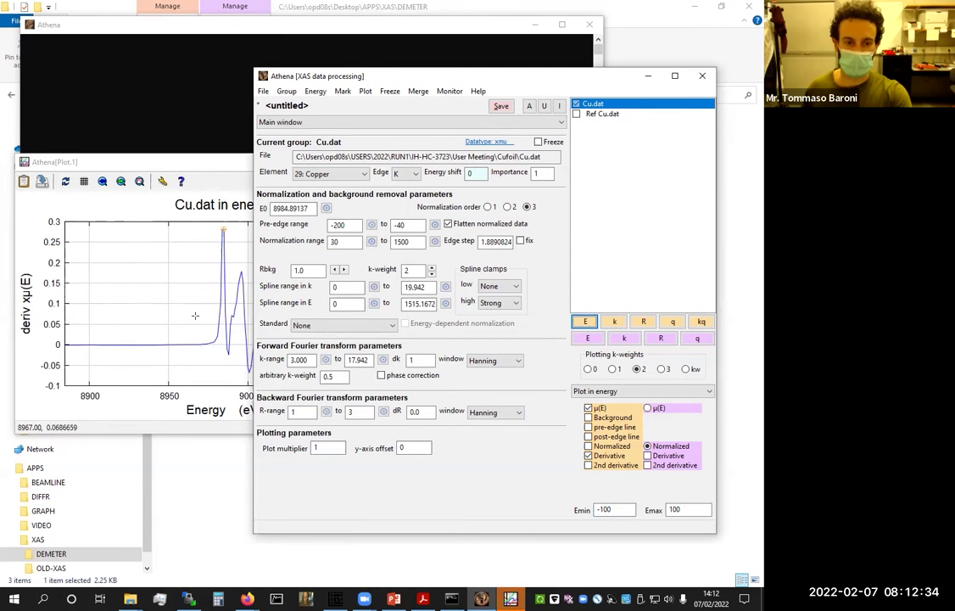
Enlarge the derivative plot and examine where the E0 marker sits on the first peak at the edge
{"action": "left_click_drag", "start_coordinate": [211, 161], "coordinate": [268, 251]}
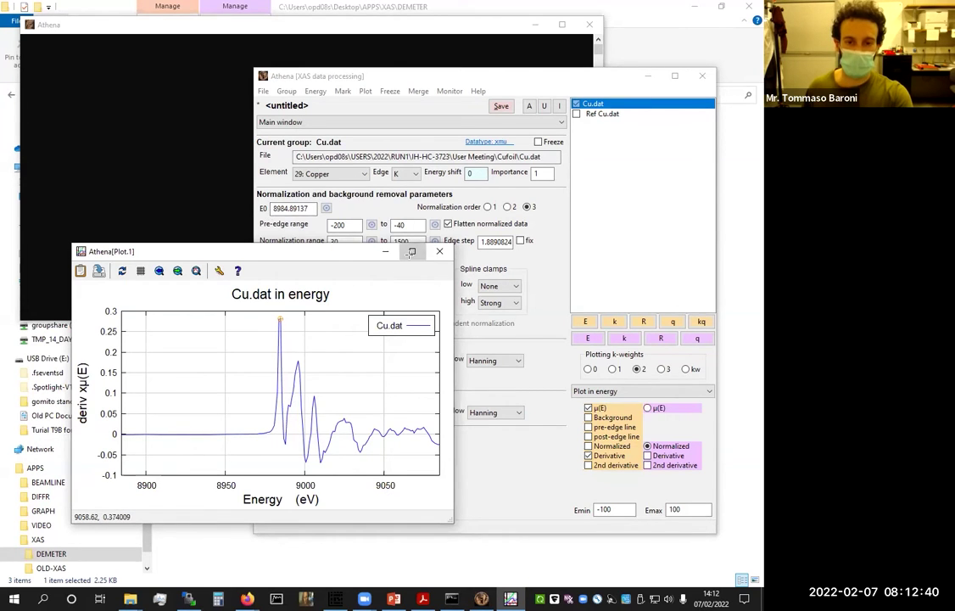
{"action": "left_click", "coordinate": [412, 251]}
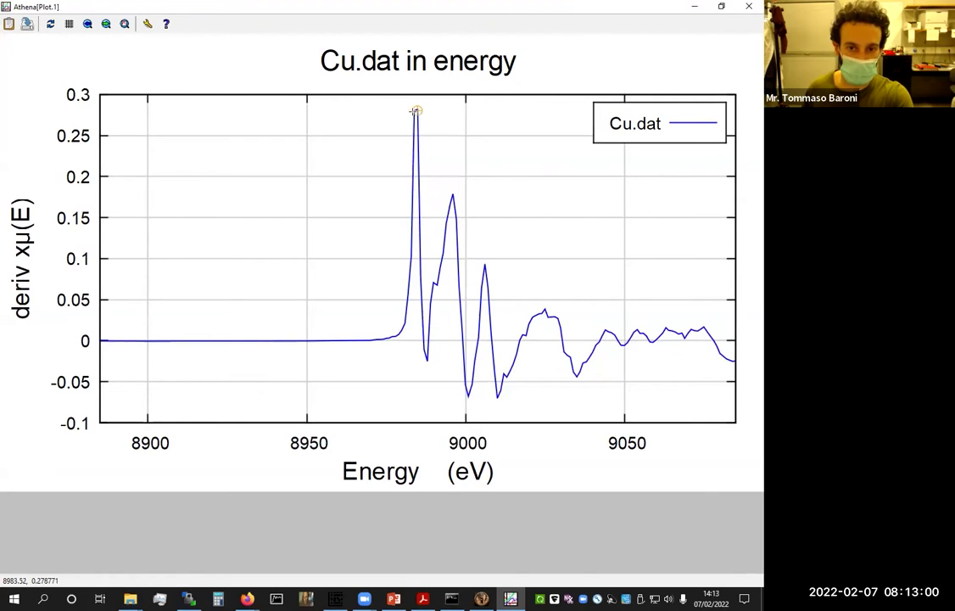
{"action": "left_click", "coordinate": [720, 6]}
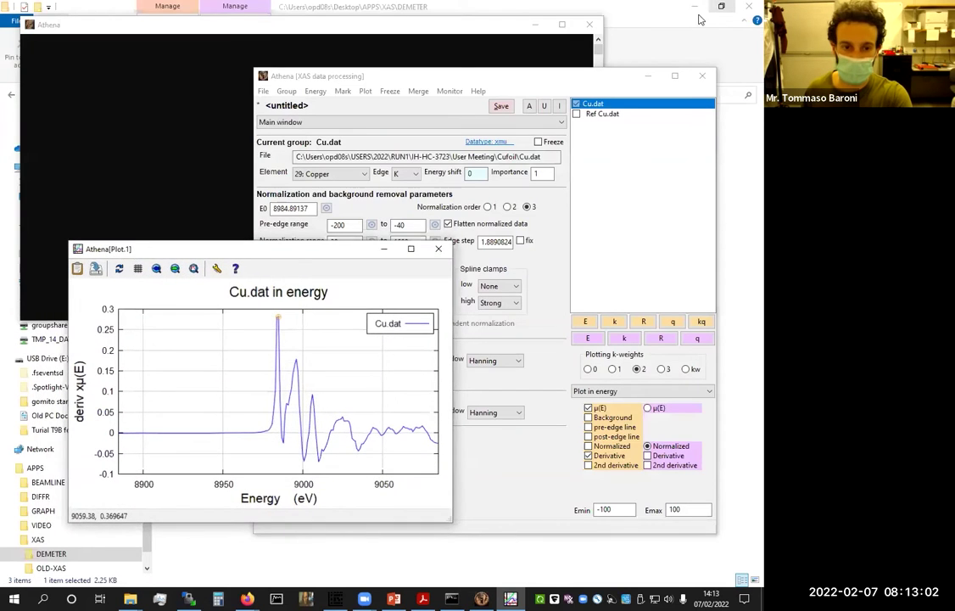
Set E0 of Cu.dat to 8984, replot the derivative in energy and check the marker in the enlarged plot
{"action": "double_click", "coordinate": [311, 210]}
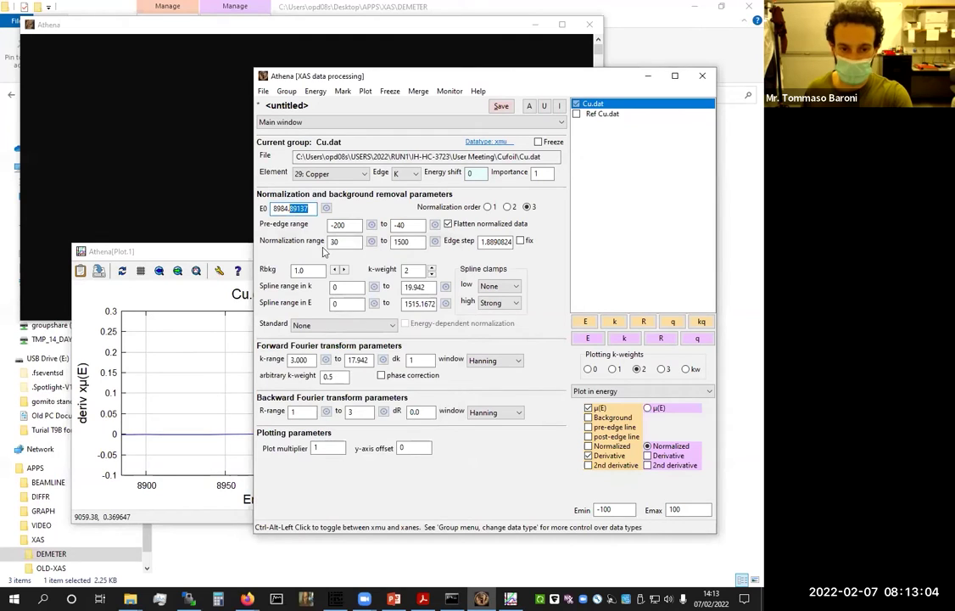
{"action": "key", "text": "BackSpace"}
{"action": "key", "text": "BackSpace"}
{"action": "left_click", "coordinate": [585, 322]}
{"action": "left_click", "coordinate": [216, 341]}
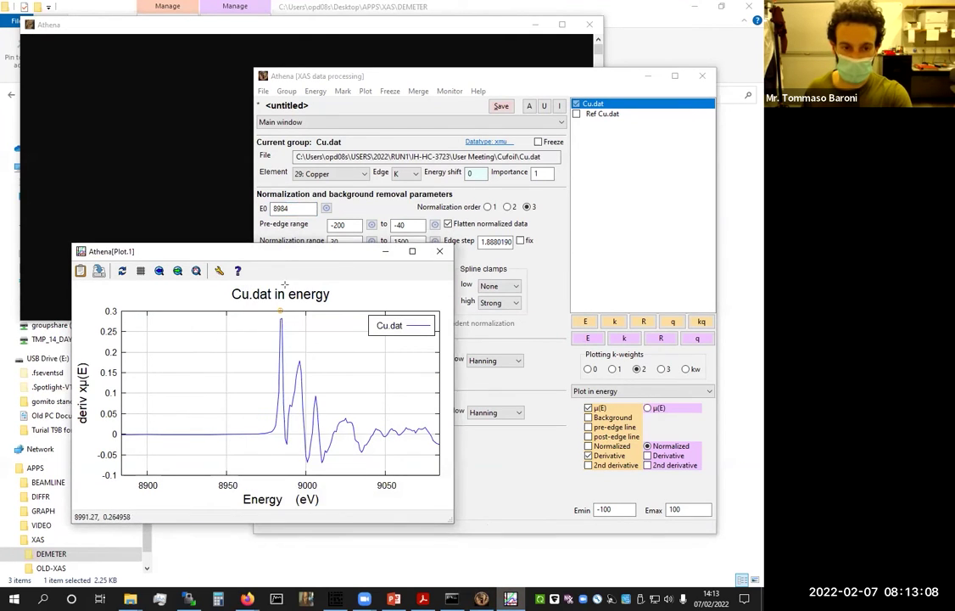
{"action": "left_click", "coordinate": [412, 251]}
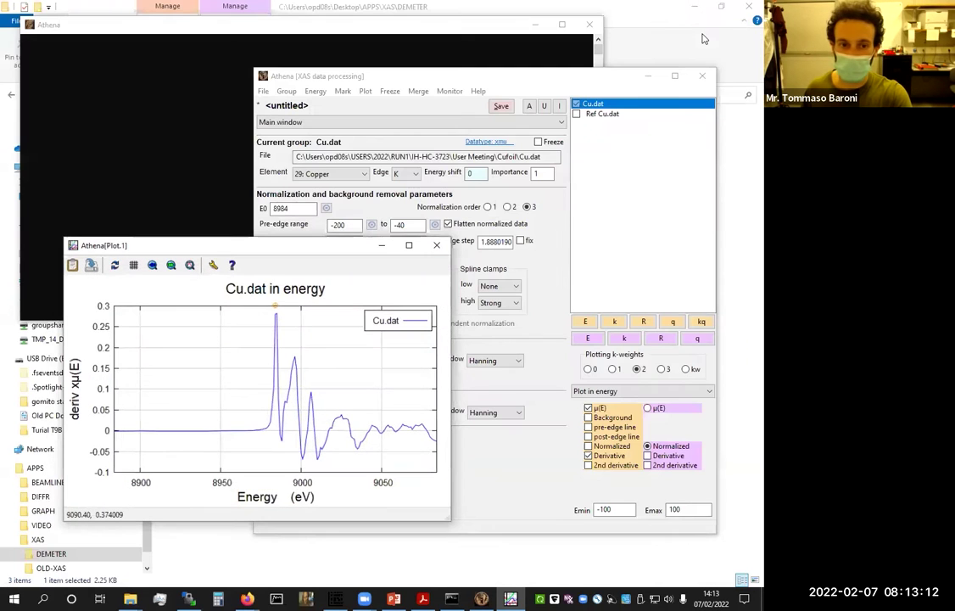
{"action": "double_click", "coordinate": [636, 6]}
Set E0 of Cu.dat to 8984.2 and inspect the marker against the first peak in the updated derivative plot
{"action": "left_click", "coordinate": [321, 209]}
{"action": "type", "text": "2"}
{"action": "key", "text": "Return"}
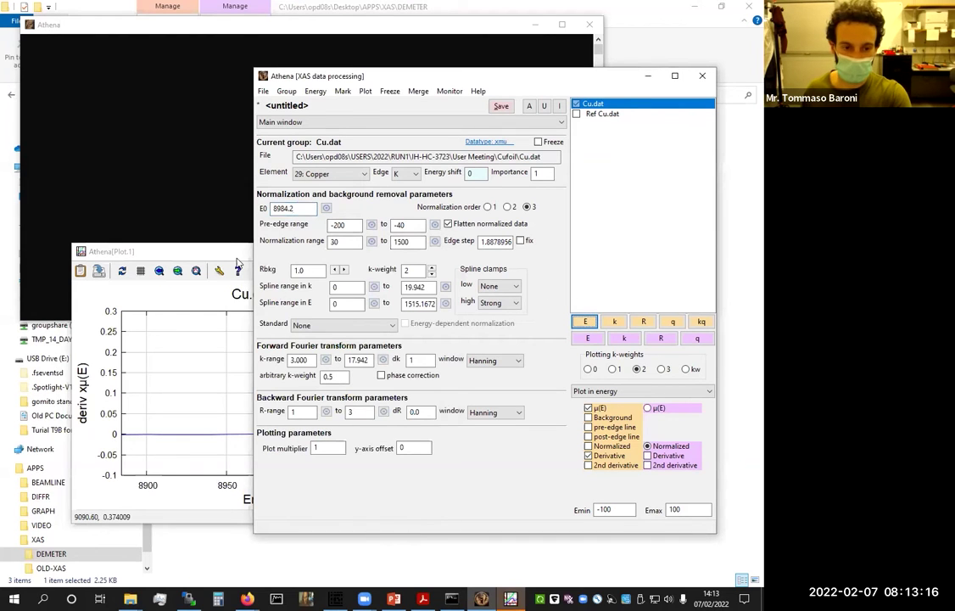
{"action": "left_click", "coordinate": [238, 263]}
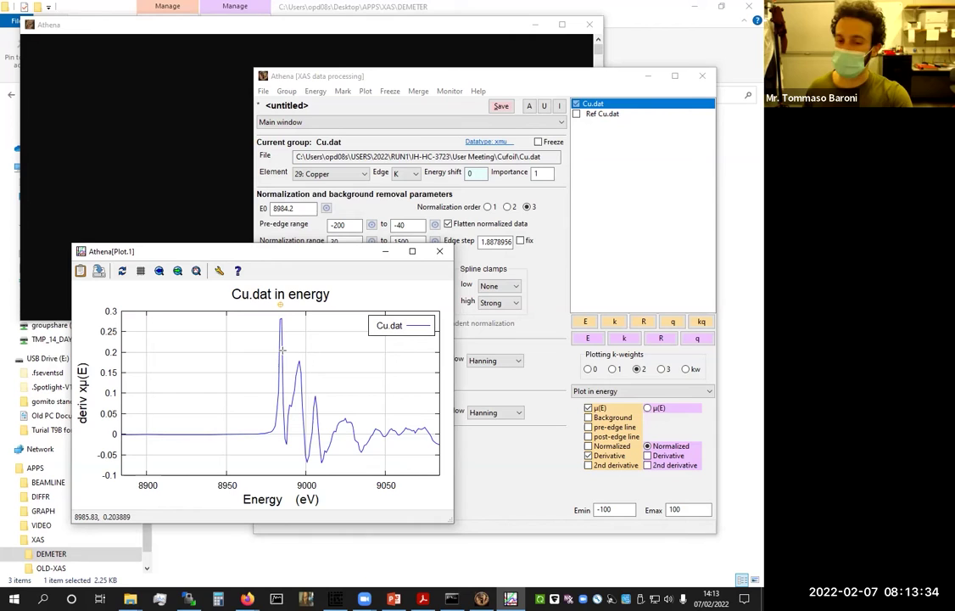
{"action": "left_click", "coordinate": [275, 227]}
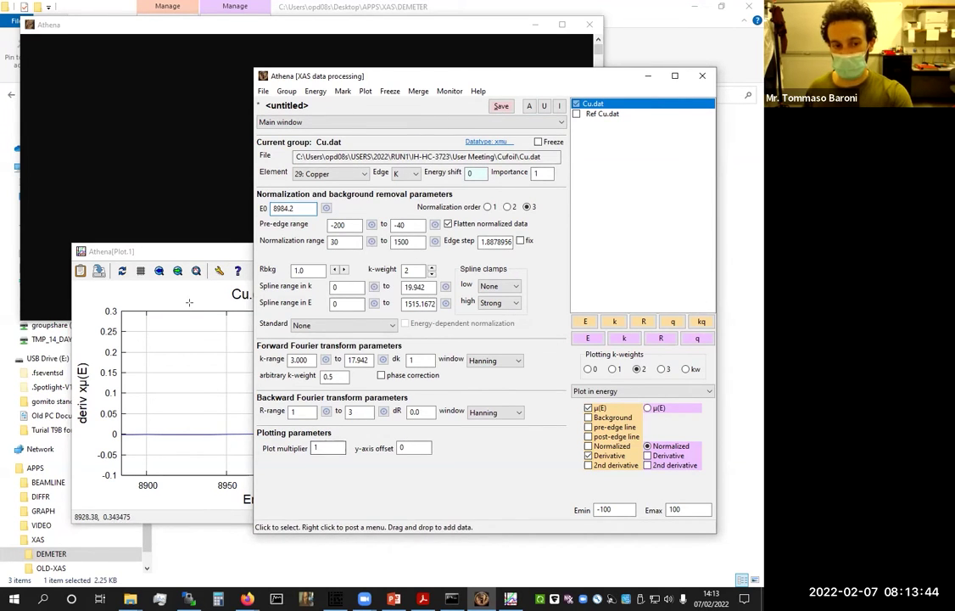
{"action": "left_click", "coordinate": [593, 103]}
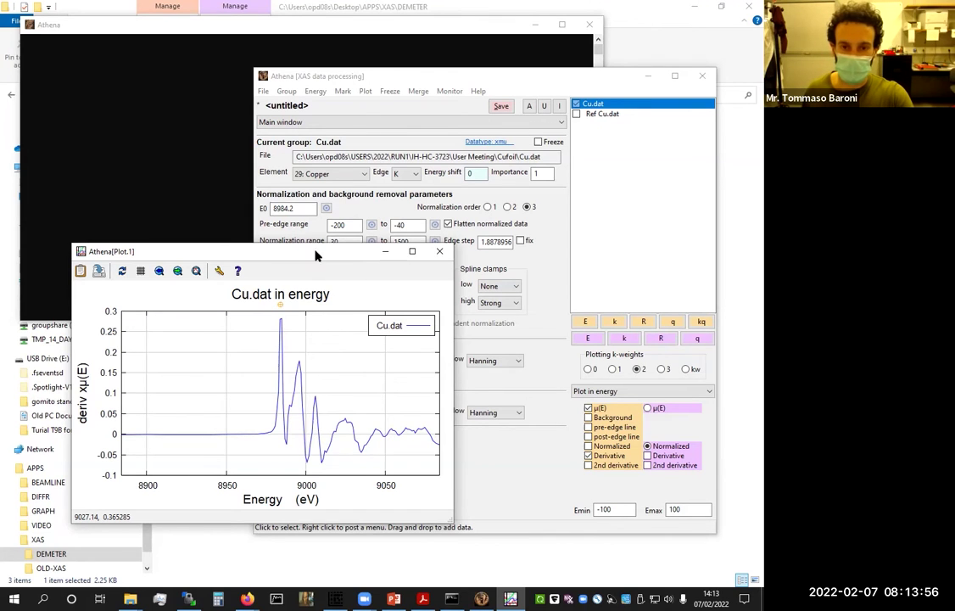
Rearrange the plot and data processing windows, and switch the energy plot of Cu.dat from the derivative to plain μ(E)
{"action": "left_click_drag", "start_coordinate": [315, 252], "coordinate": [282, 283]}
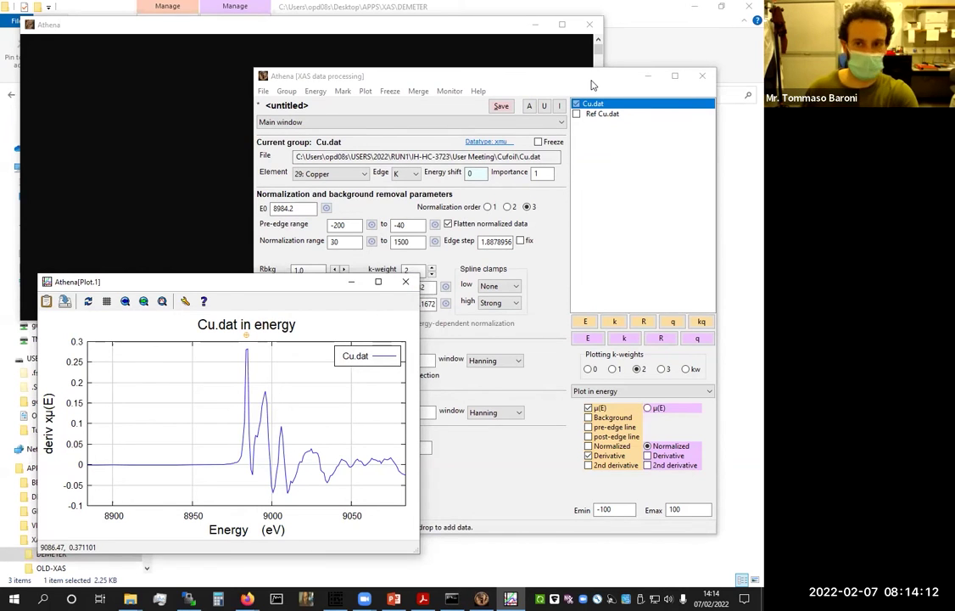
{"action": "left_click_drag", "start_coordinate": [593, 85], "coordinate": [650, 80]}
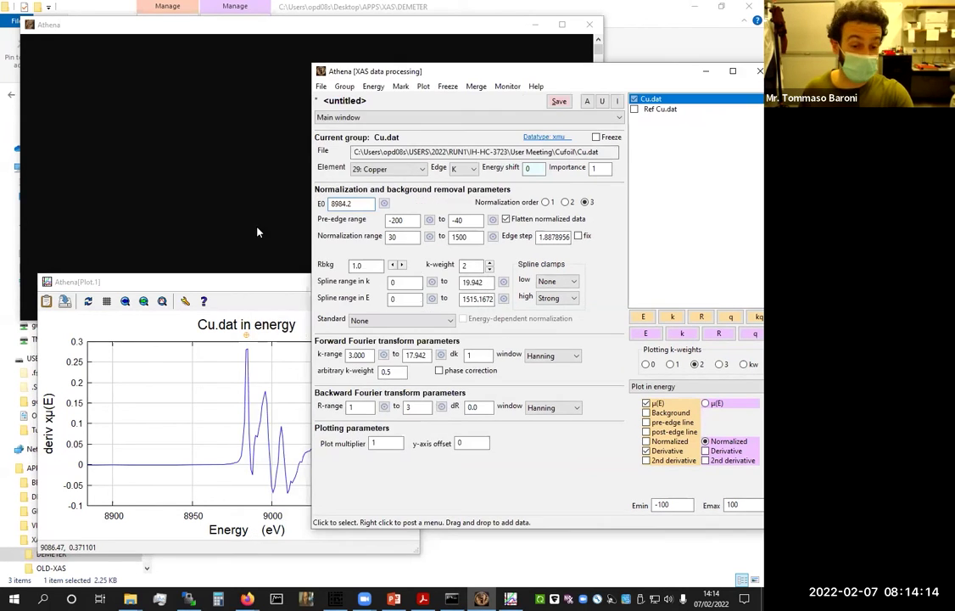
{"action": "left_click", "coordinate": [647, 452]}
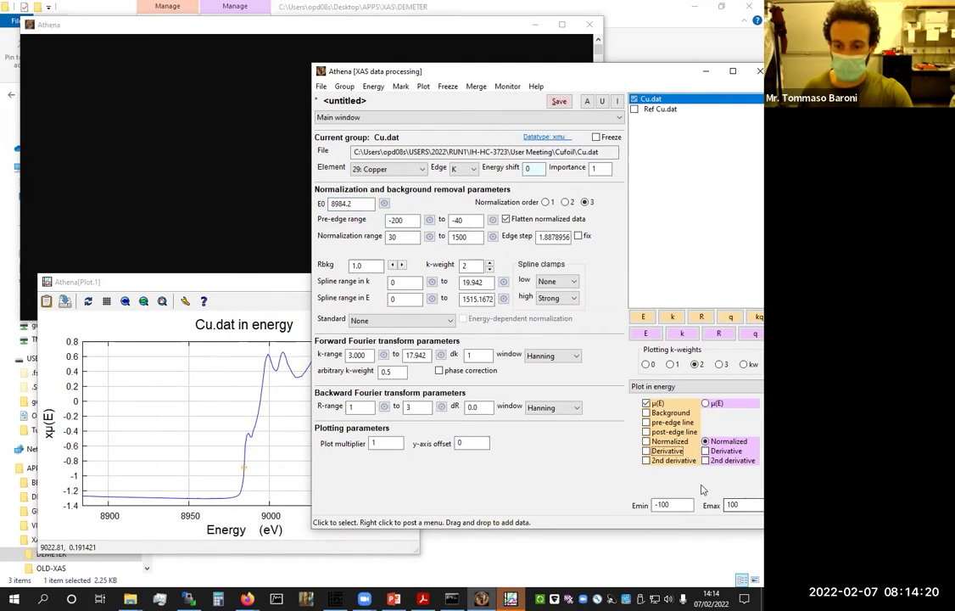
{"action": "left_click_drag", "start_coordinate": [605, 81], "coordinate": [519, 78]}
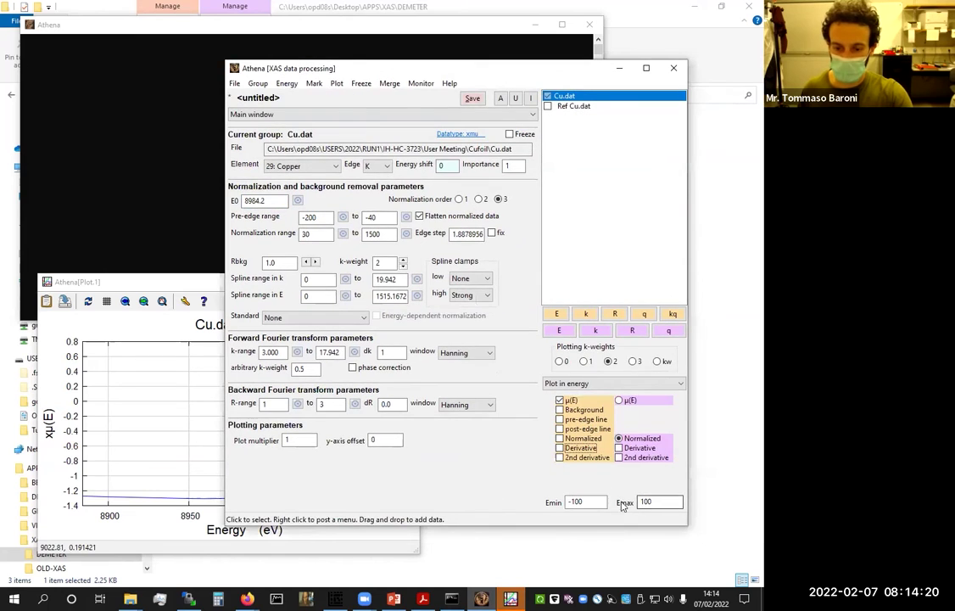
Plot the normalized μ(E) of Cu.dat with Emin -200 and Emax 800, and examine the curve in the enlarged plot
{"action": "left_click", "coordinate": [559, 437]}
{"action": "double_click", "coordinate": [577, 502]}
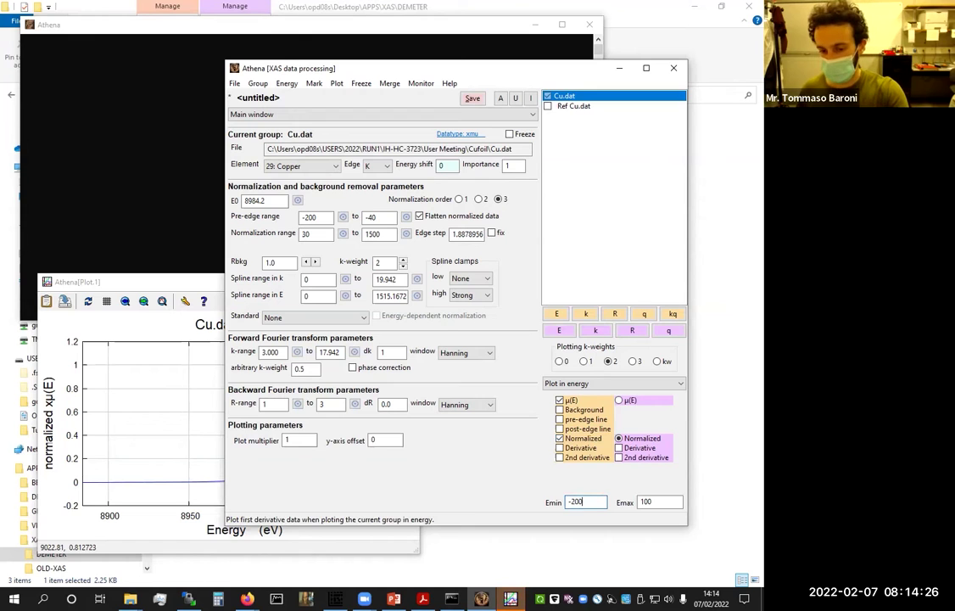
{"action": "double_click", "coordinate": [667, 503]}
{"action": "type", "text": "800"}
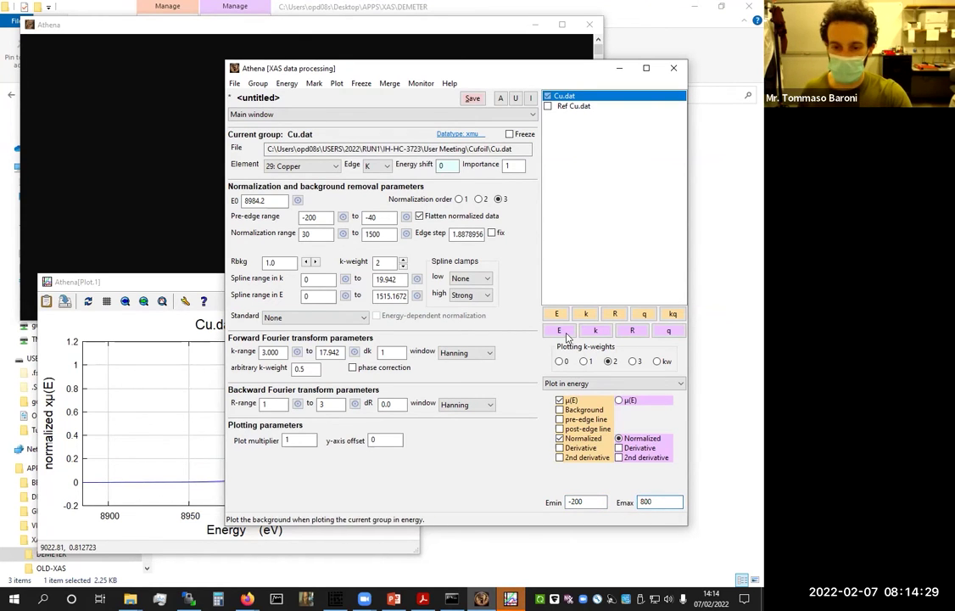
{"action": "key", "text": "Return"}
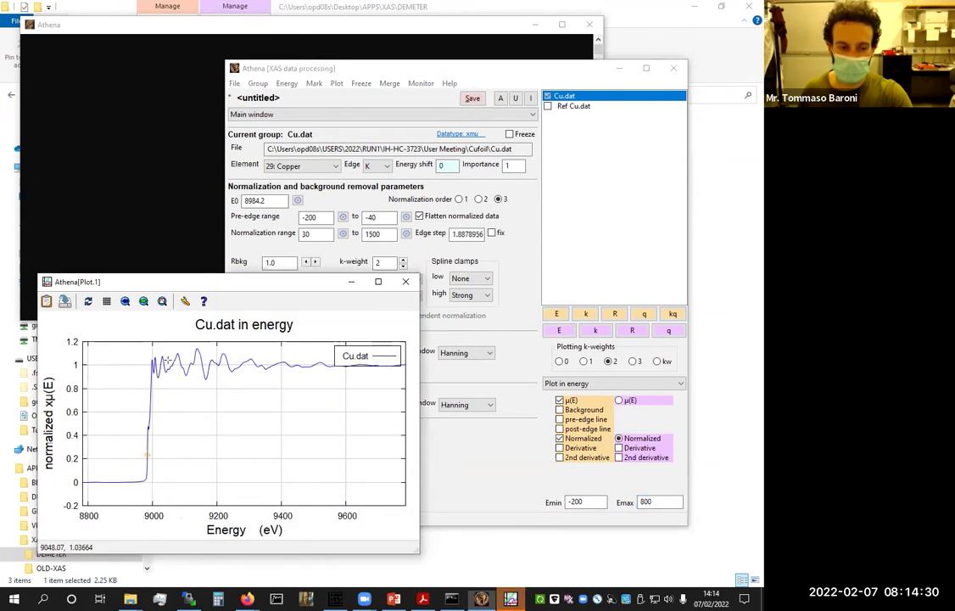
{"action": "left_click", "coordinate": [378, 280]}
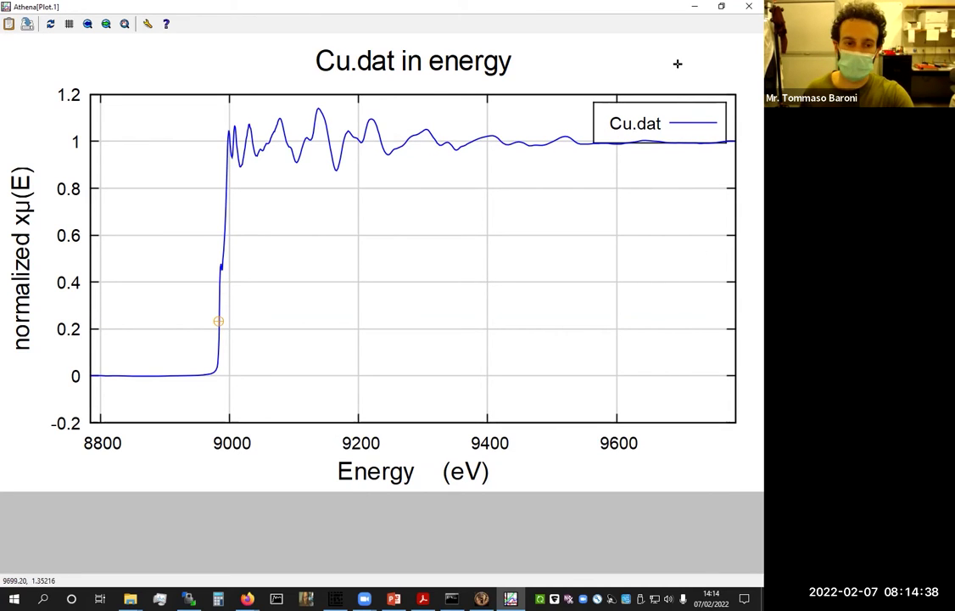
{"action": "key", "text": "alt+Tab"}
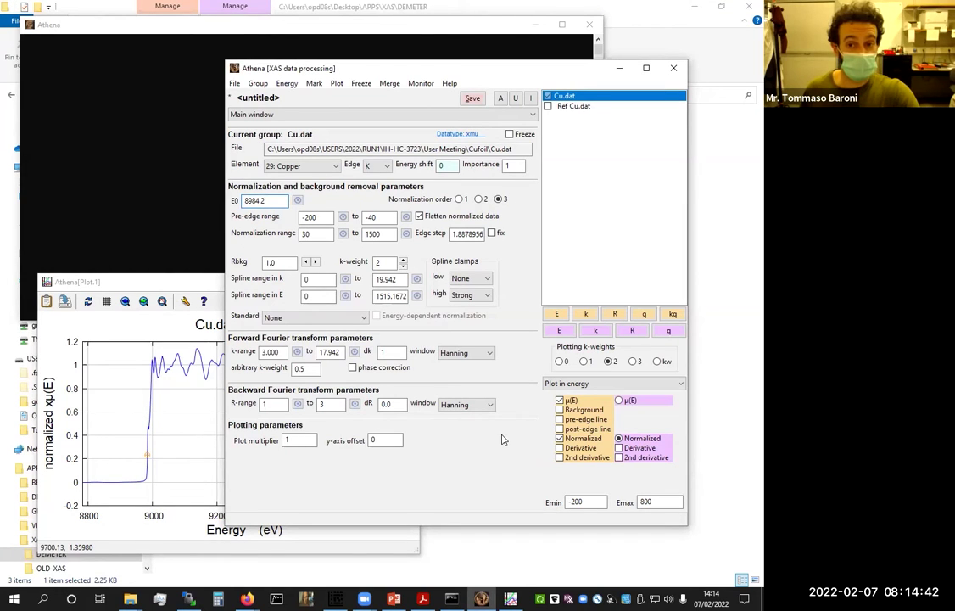
Plot Cu.dat in k-space with k-weight 2 and kmax set to 18
{"action": "left_click", "coordinate": [584, 315]}
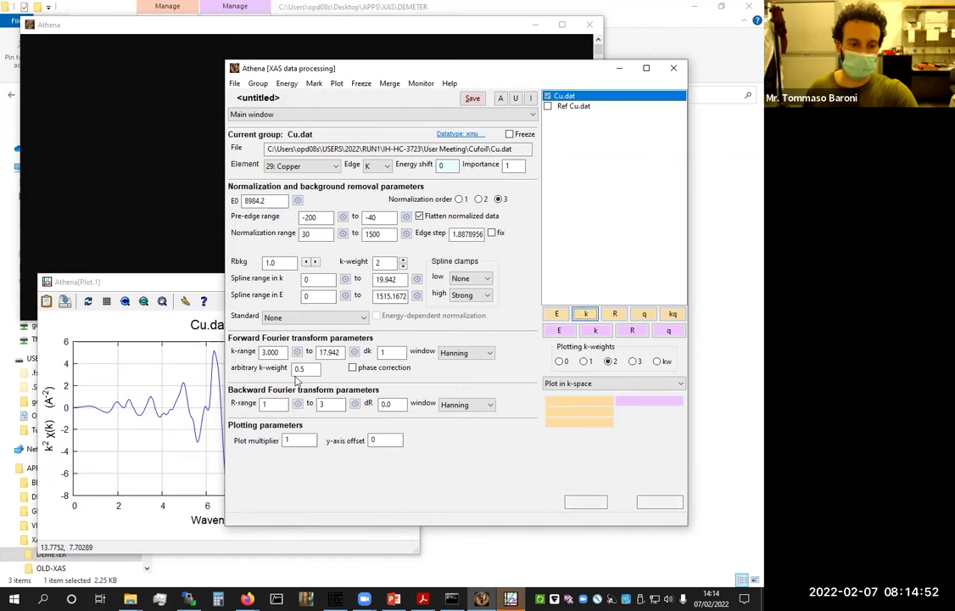
{"action": "left_click", "coordinate": [139, 393]}
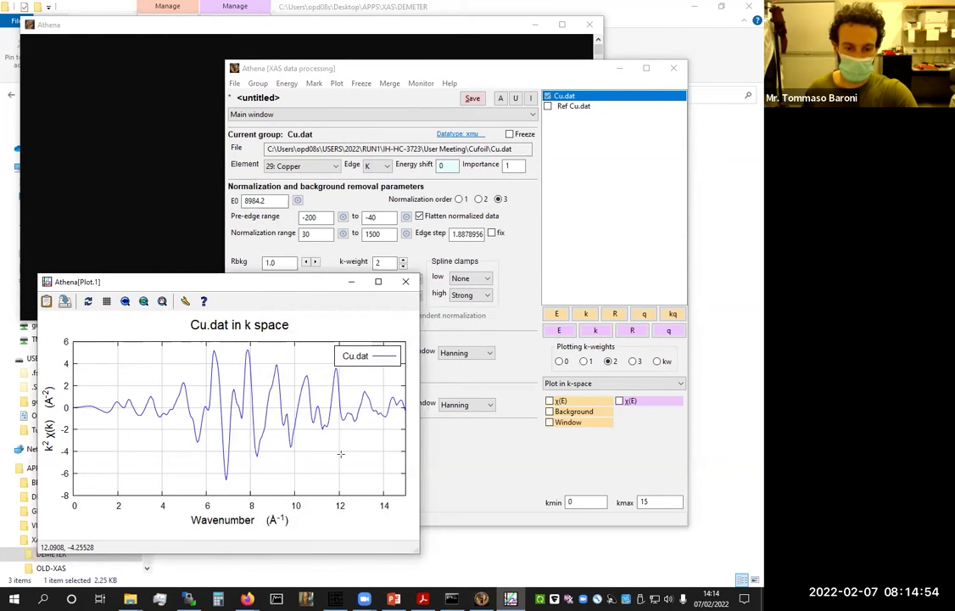
{"action": "double_click", "coordinate": [662, 502]}
{"action": "type", "text": "18"}
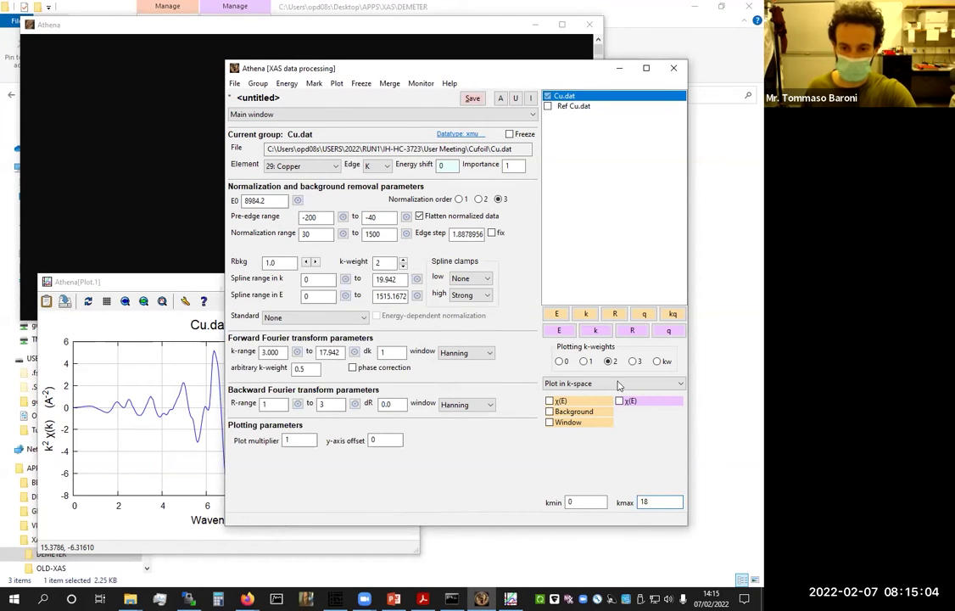
{"action": "left_click", "coordinate": [585, 313]}
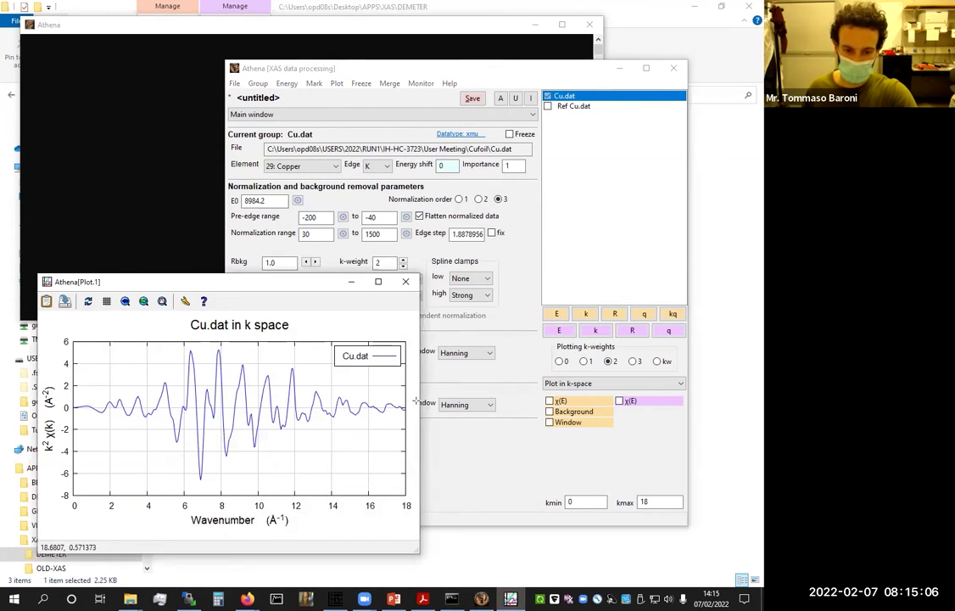
Set kmax to 20, replot Cu.dat in k-space and examine the oscillations in the enlarged plot
{"action": "double_click", "coordinate": [641, 502]}
{"action": "type", "text": "20"}
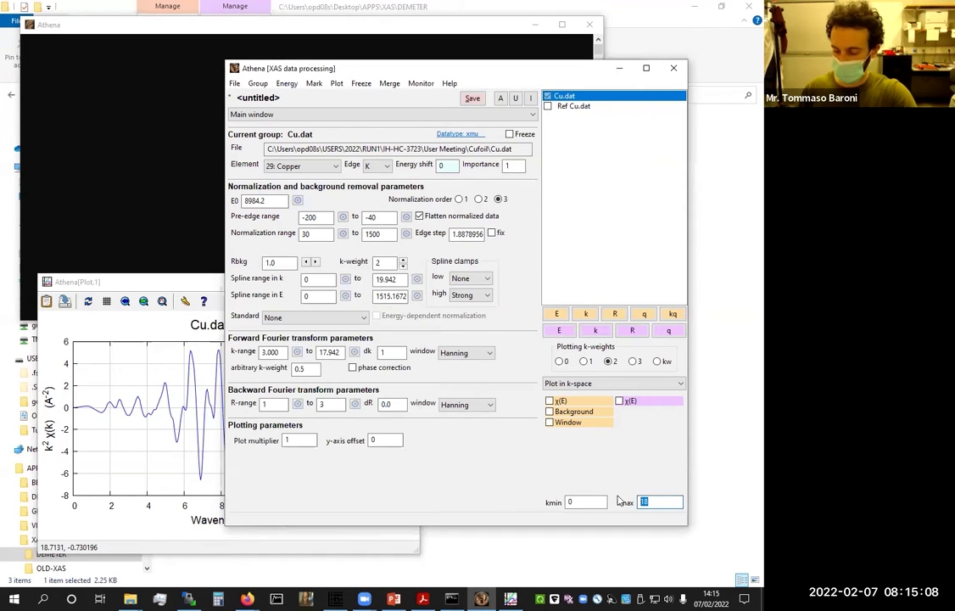
{"action": "left_click", "coordinate": [557, 314]}
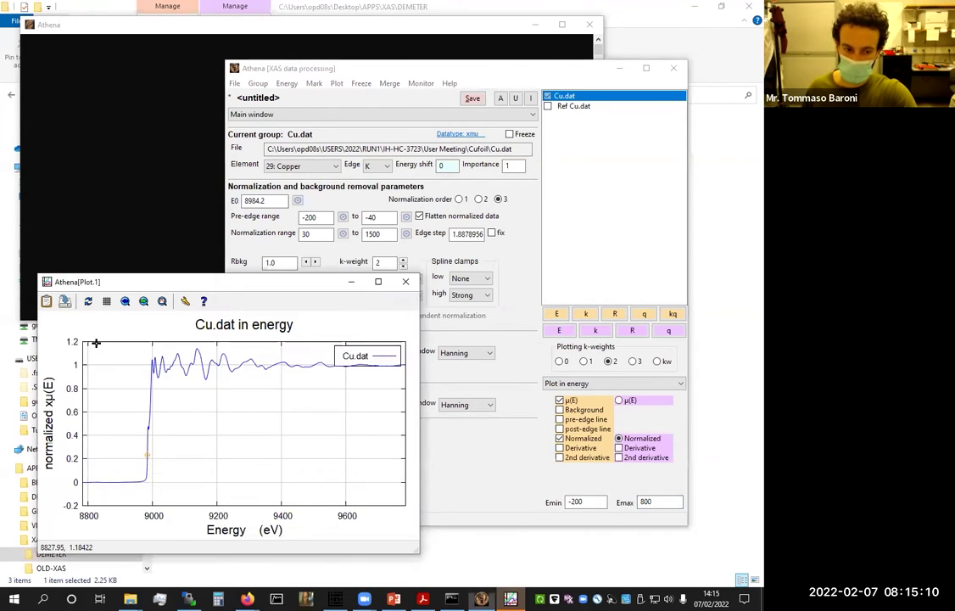
{"action": "left_click", "coordinate": [591, 314]}
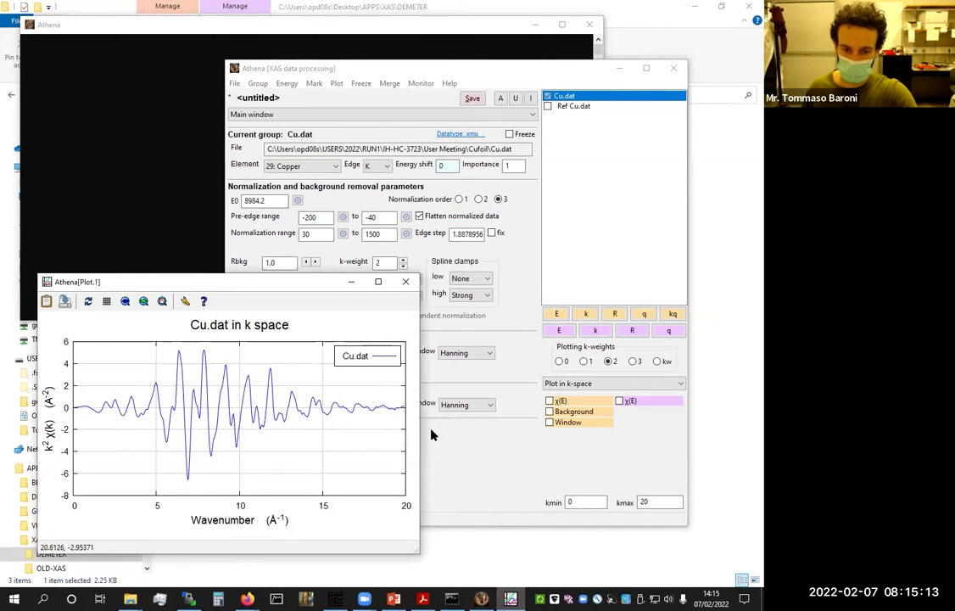
{"action": "left_click", "coordinate": [378, 282]}
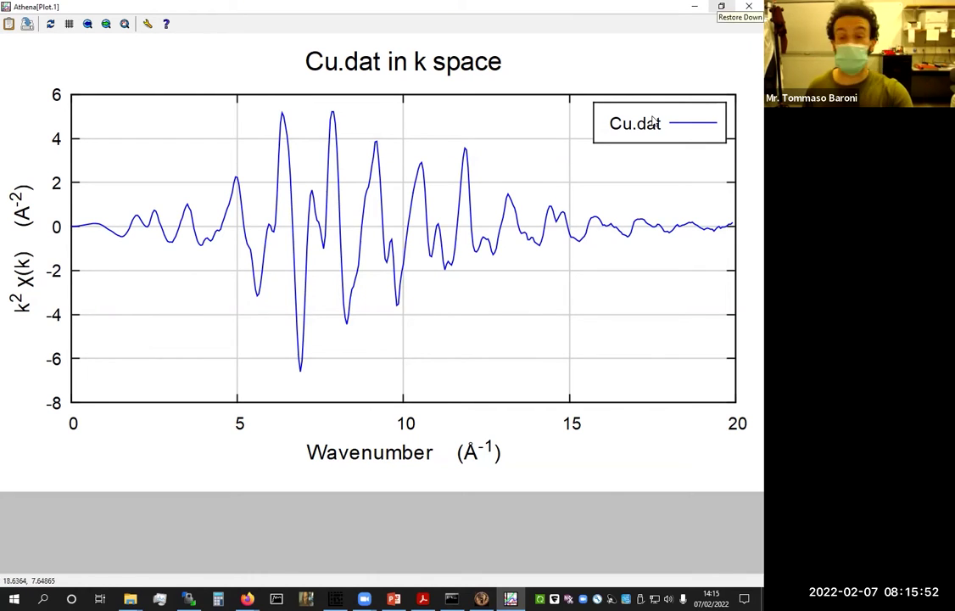
{"action": "left_click", "coordinate": [721, 5]}
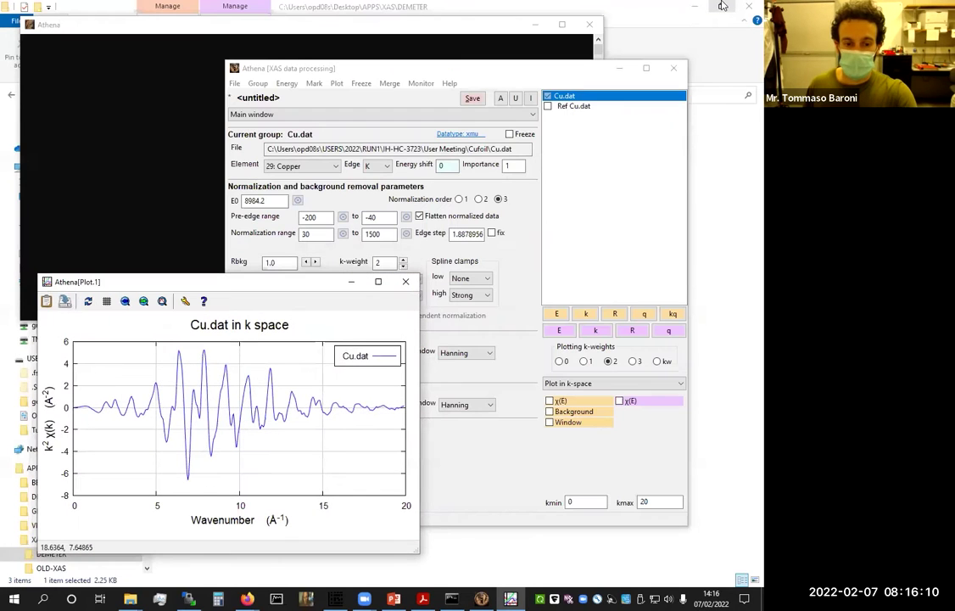
Overlay the Fourier transform window on the k-space plot, enlarge the plot window and move the main window clear of it
{"action": "left_click", "coordinate": [550, 423]}
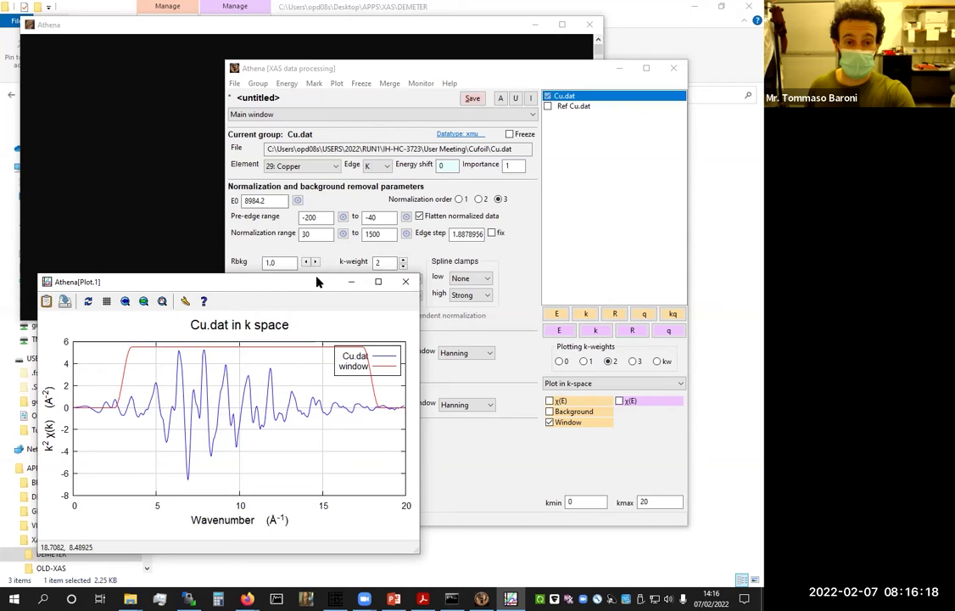
{"action": "left_click_drag", "start_coordinate": [317, 281], "coordinate": [299, 60]}
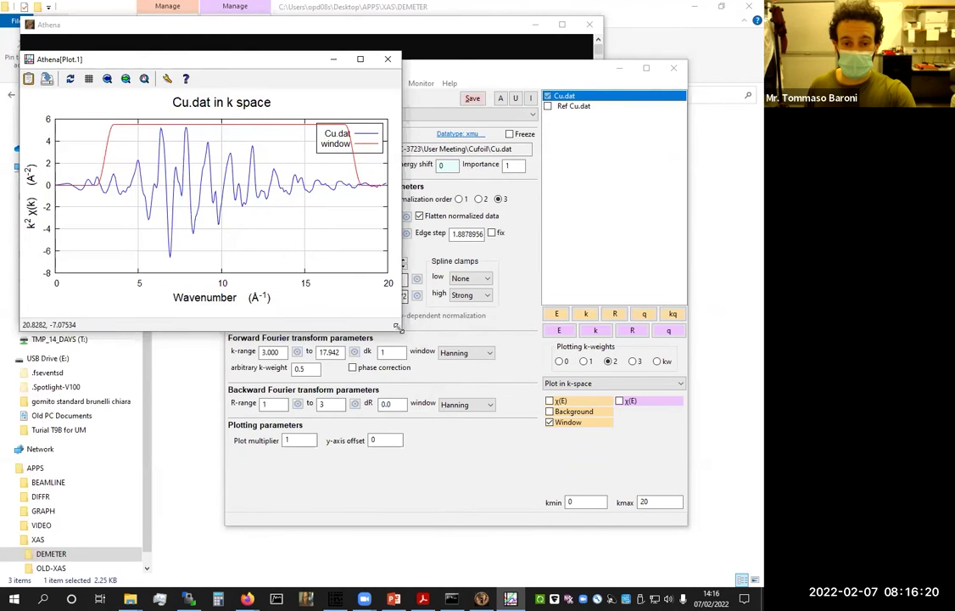
{"action": "left_click_drag", "start_coordinate": [398, 327], "coordinate": [459, 397]}
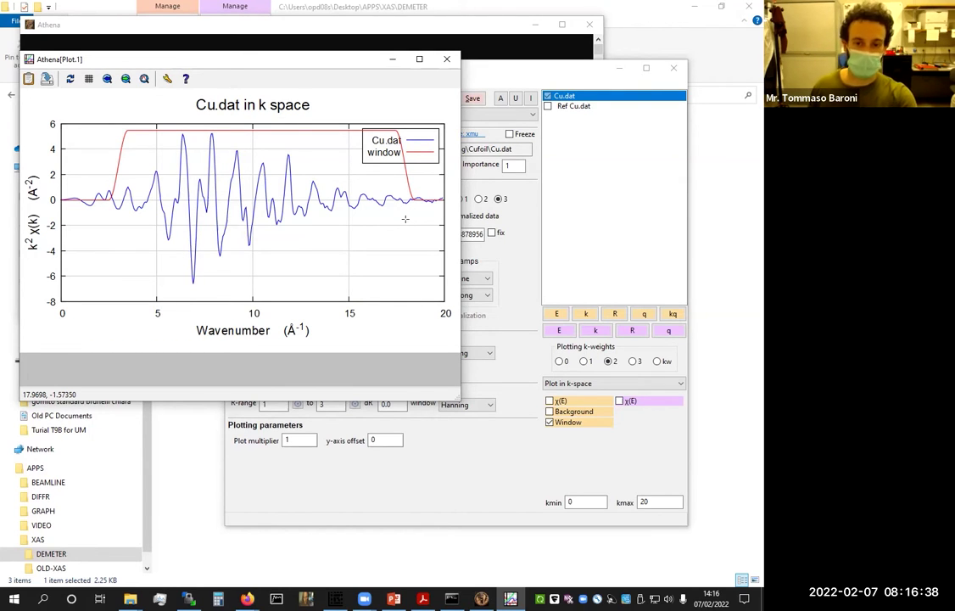
{"action": "left_click", "coordinate": [516, 72]}
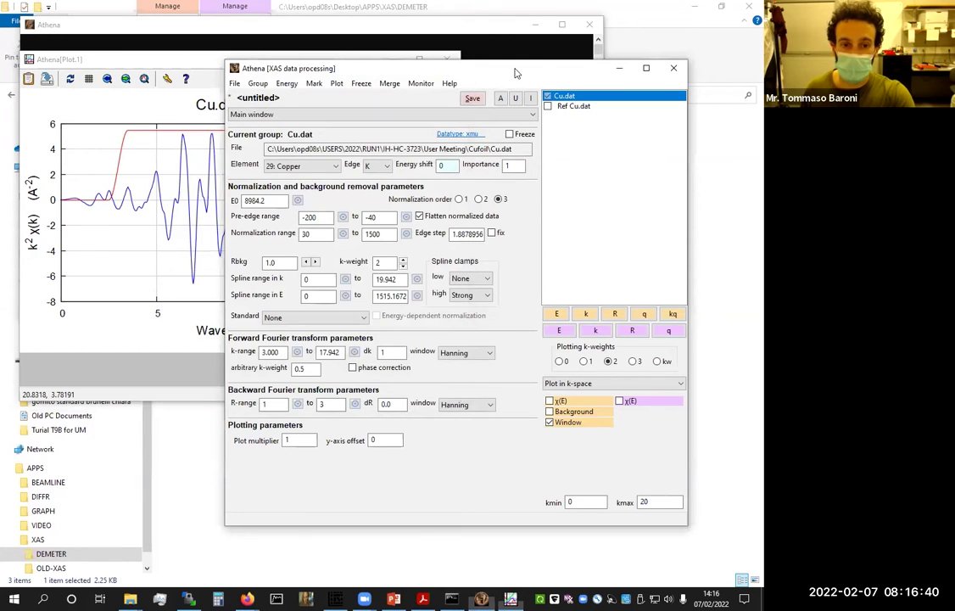
{"action": "left_click_drag", "start_coordinate": [516, 72], "coordinate": [622, 241]}
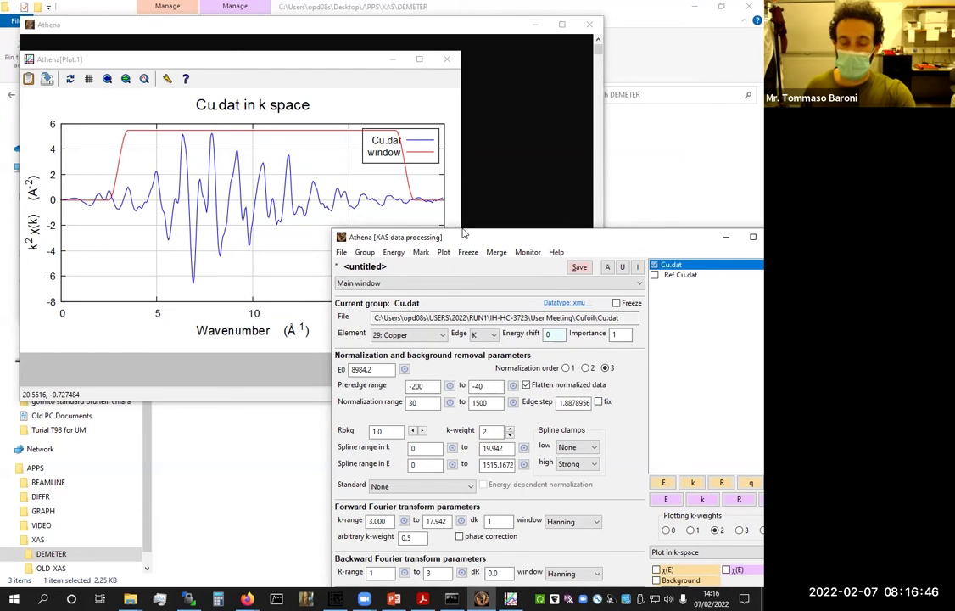
Set the forward Fourier transform k-range to 0–18 and replot Cu.dat in k-space with its window
{"action": "left_click_drag", "start_coordinate": [584, 243], "coordinate": [704, 42]}
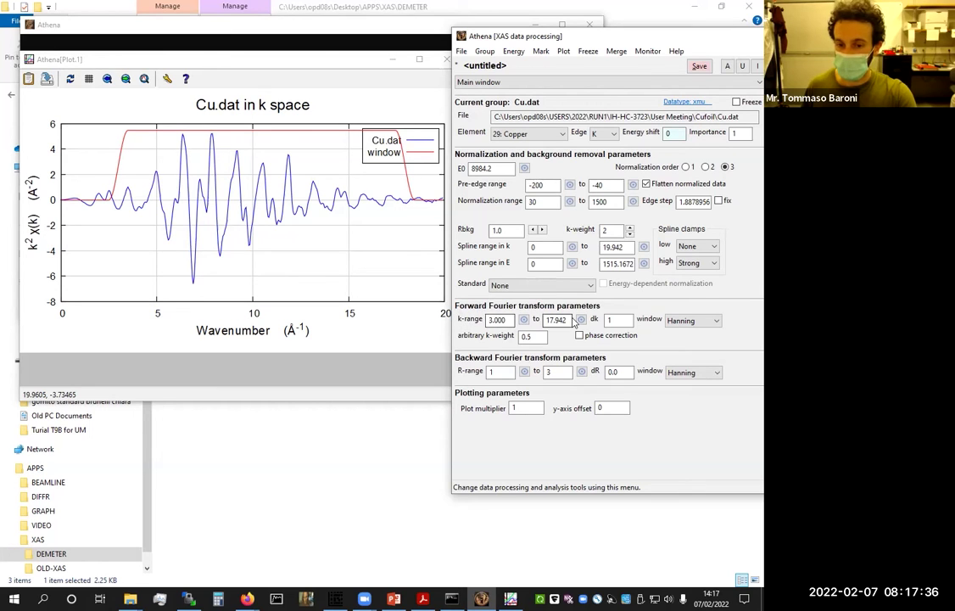
{"action": "left_click_drag", "start_coordinate": [486, 323], "coordinate": [541, 321]}
{"action": "type", "text": "18"}
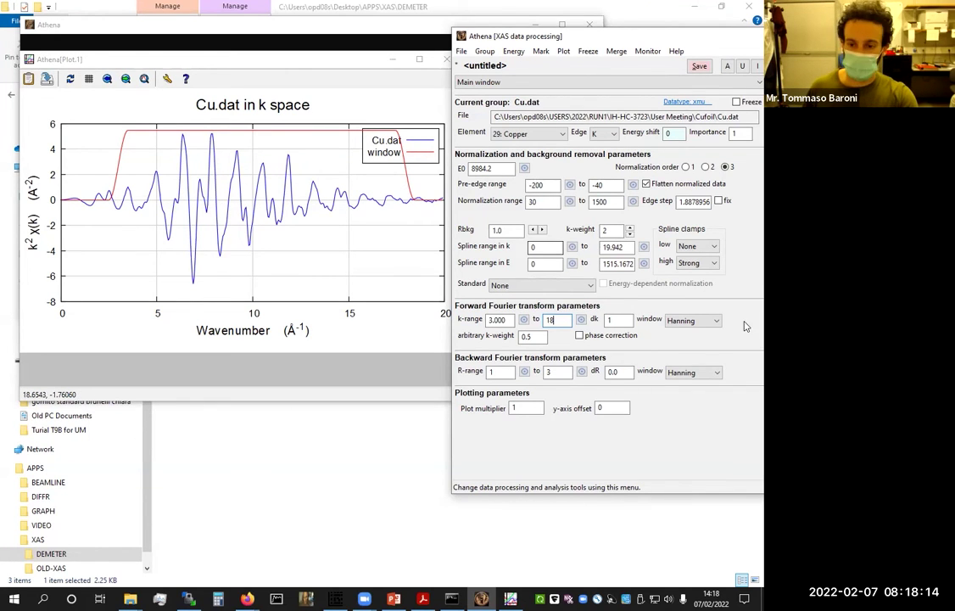
{"action": "double_click", "coordinate": [499, 320]}
{"action": "type", "text": "3.2"}
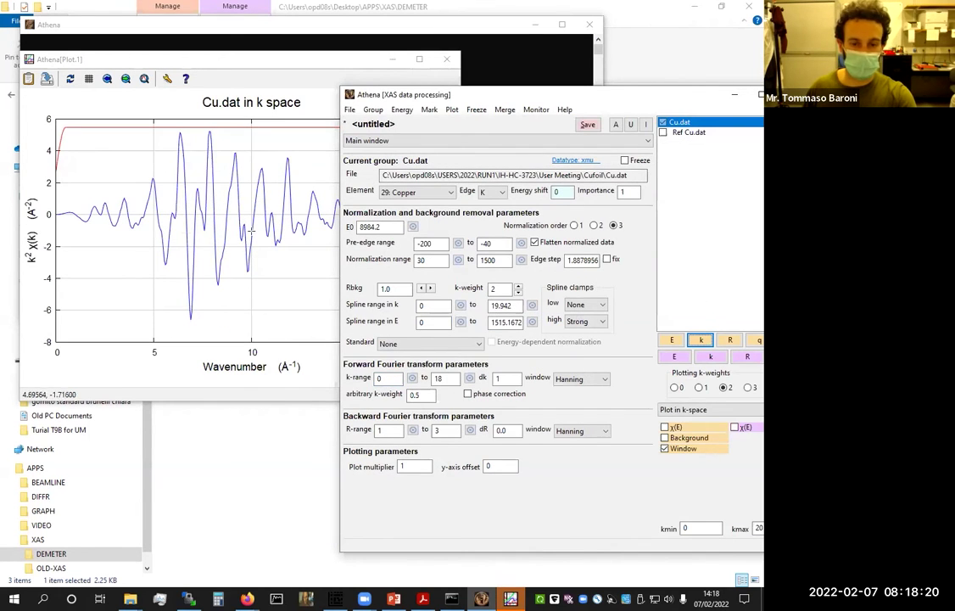
{"action": "left_click", "coordinate": [276, 207]}
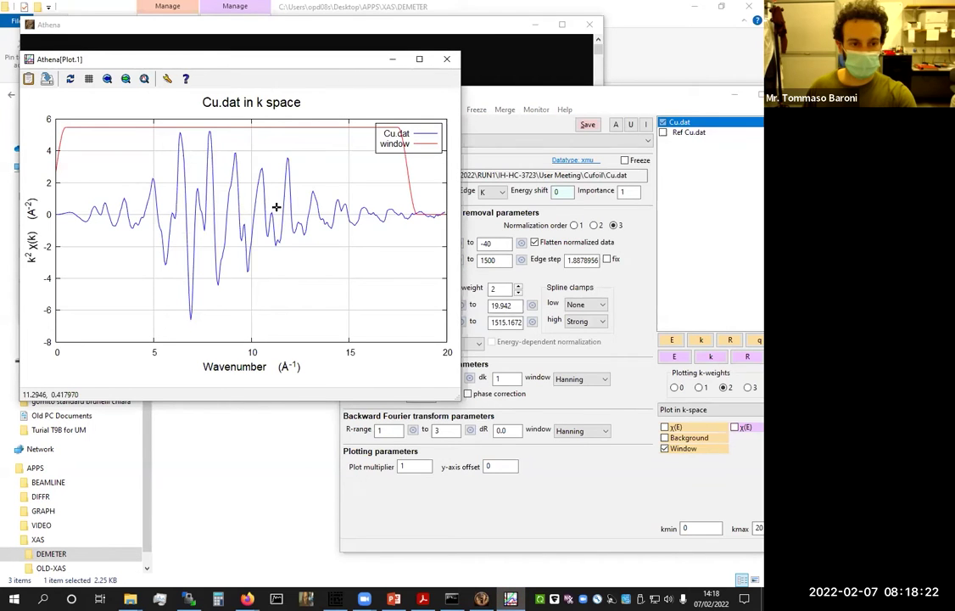
{"action": "left_click", "coordinate": [574, 428]}
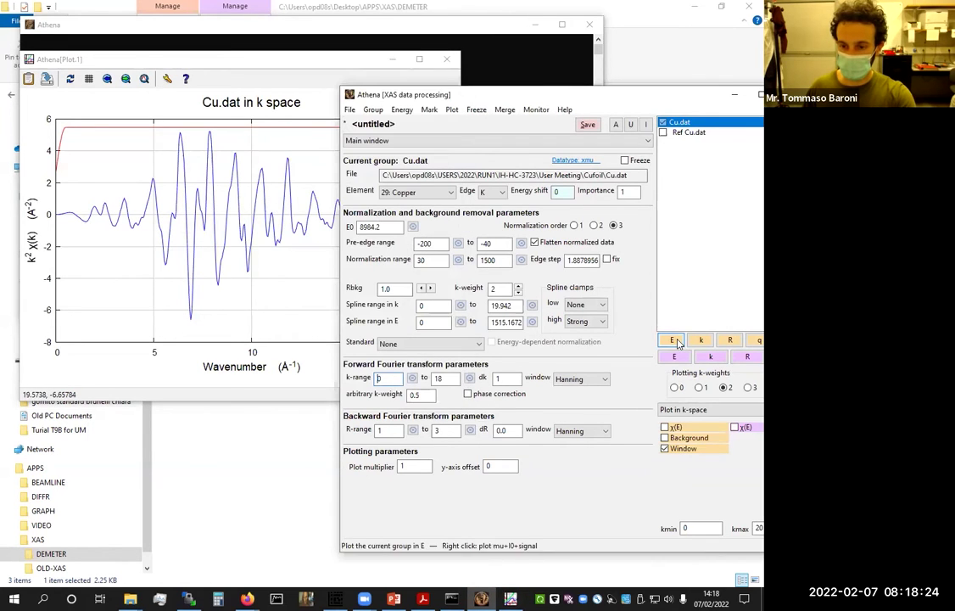
{"action": "left_click", "coordinate": [699, 340]}
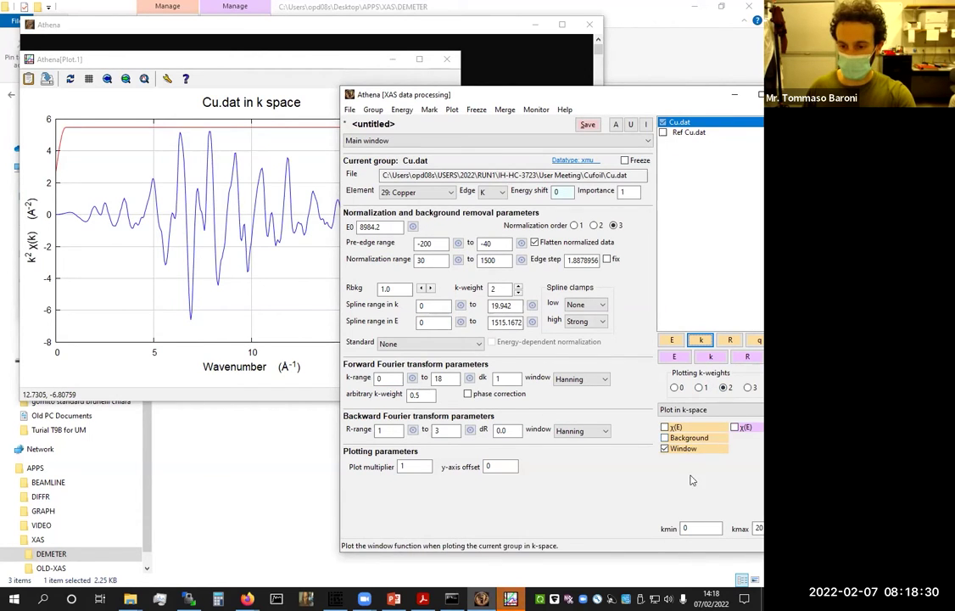
Try 3.2 as the forward Fourier transform k-range's lower limit and settle on 3.5, replotting Cu.dat in k-space each time
{"action": "double_click", "coordinate": [378, 378]}
{"action": "type", "text": "3.2"}
{"action": "left_click", "coordinate": [702, 339]}
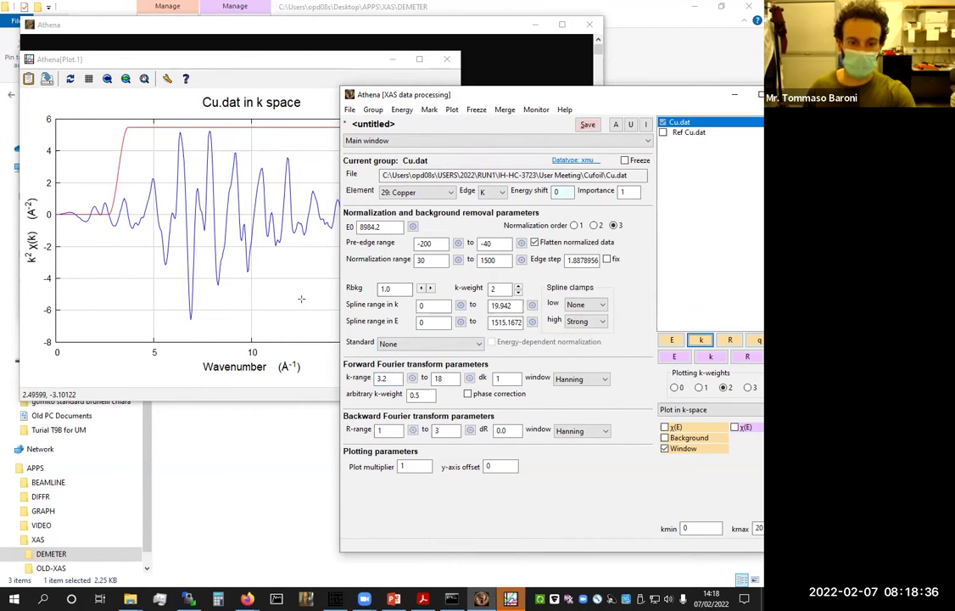
{"action": "double_click", "coordinate": [395, 378]}
{"action": "type", "text": "3.5"}
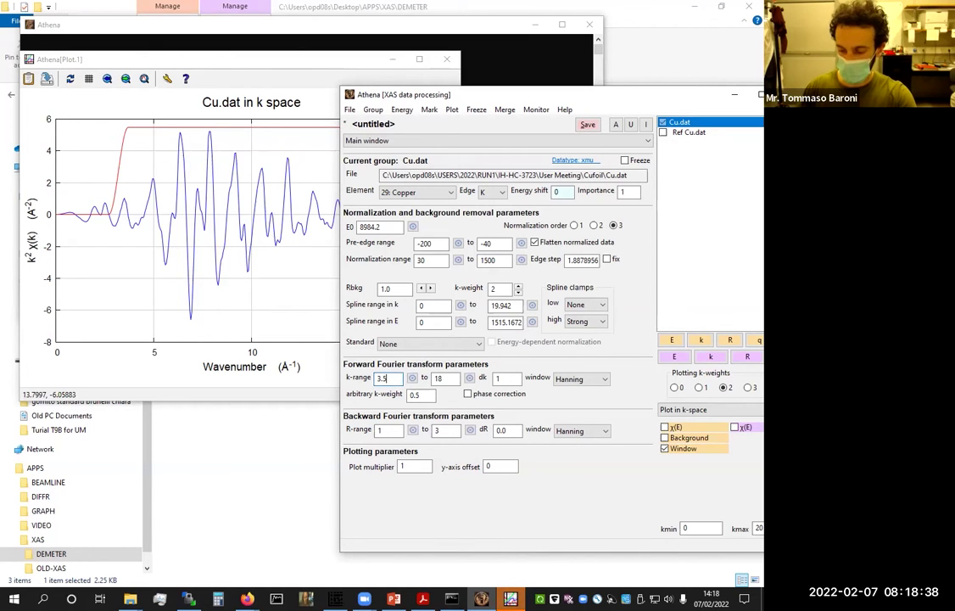
{"action": "left_click", "coordinate": [701, 340]}
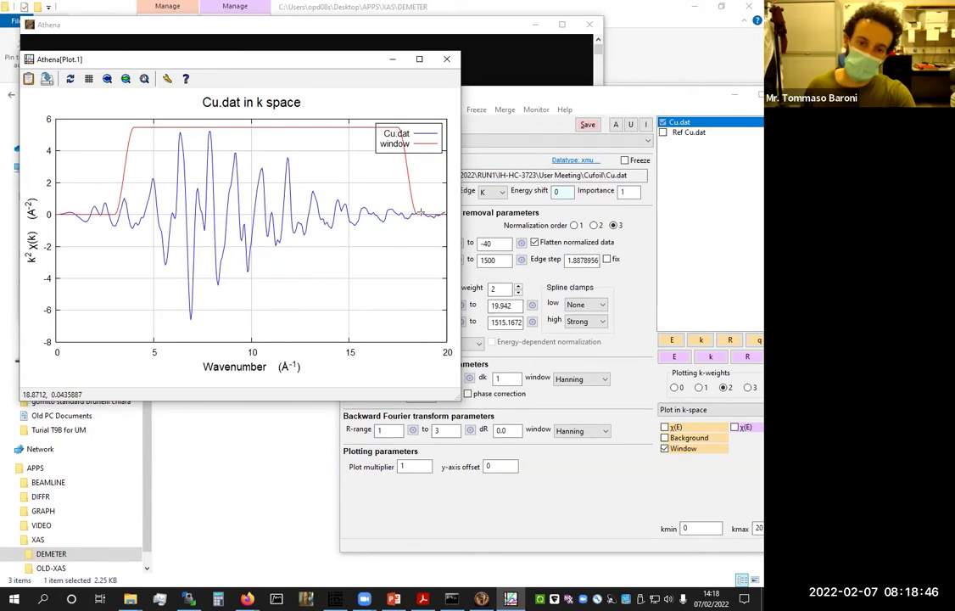
Set the forward Fourier transform k-range's upper limit to 18.4 and replot Cu.dat in k-space
{"action": "left_click", "coordinate": [449, 430]}
{"action": "double_click", "coordinate": [438, 378]}
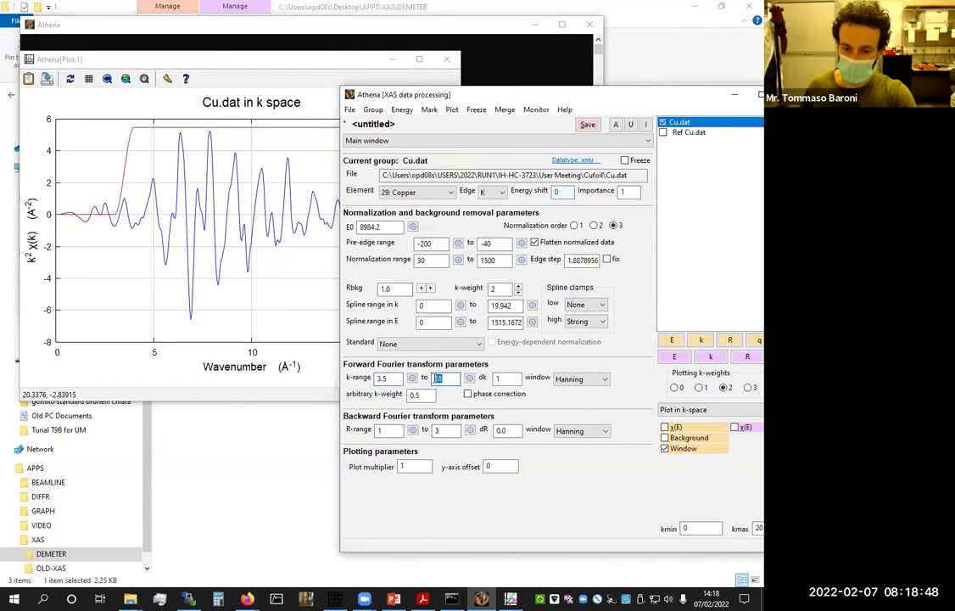
{"action": "type", "text": "18"}
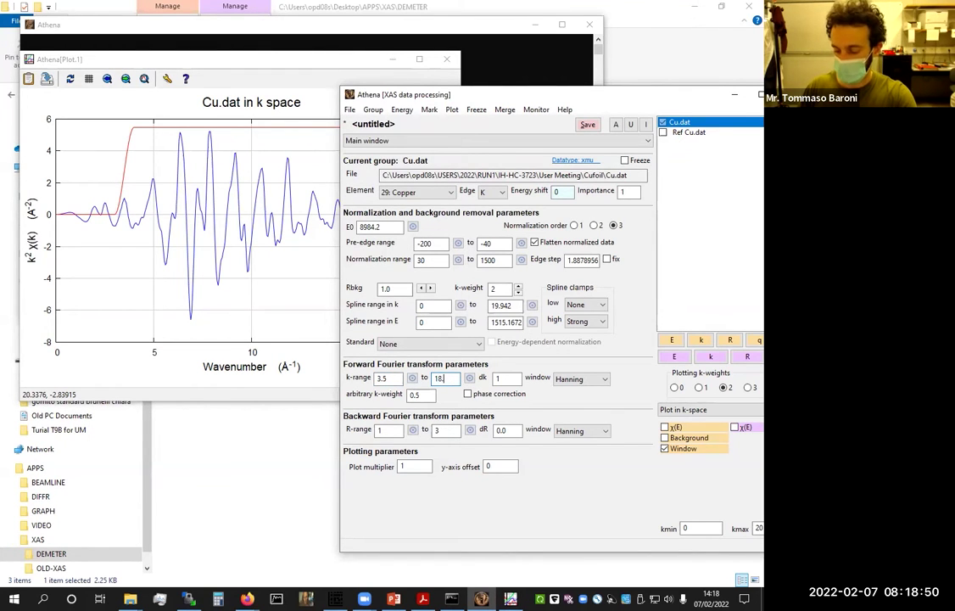
{"action": "type", "text": ".4"}
{"action": "left_click", "coordinate": [700, 339]}
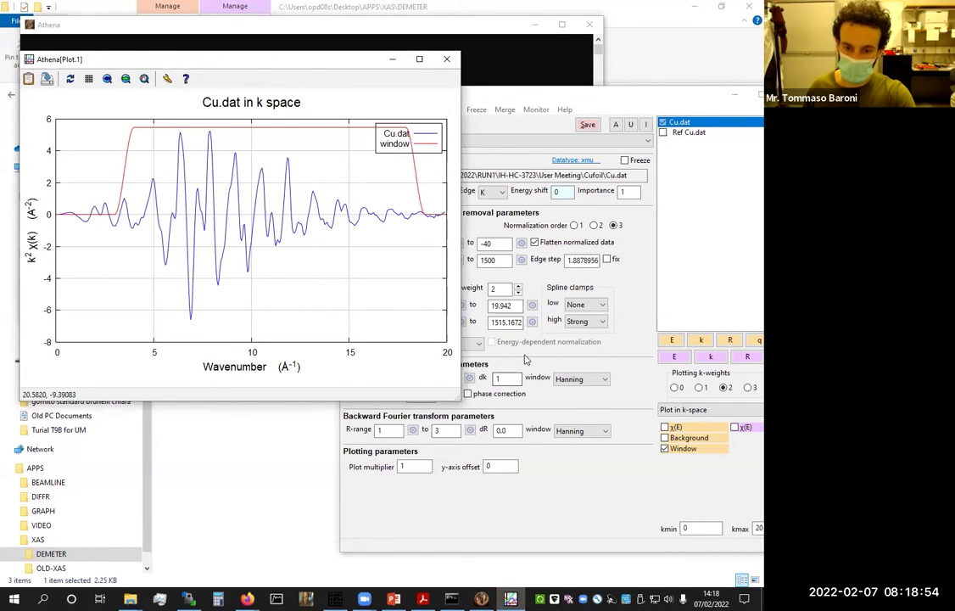
Extend the forward Fourier transform k-range's upper limit to 19, replot Cu.dat in k-space and check the window against the oscillations
{"action": "left_click", "coordinate": [463, 317]}
{"action": "triple_click", "coordinate": [442, 378]}
{"action": "type", "text": "19"}
{"action": "left_click", "coordinate": [700, 339]}
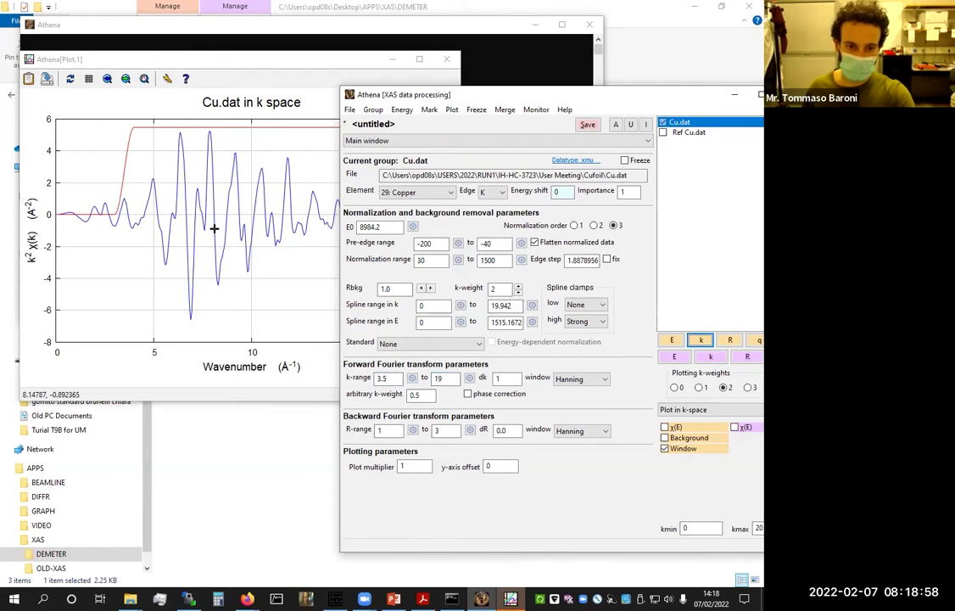
{"action": "left_click", "coordinate": [215, 228]}
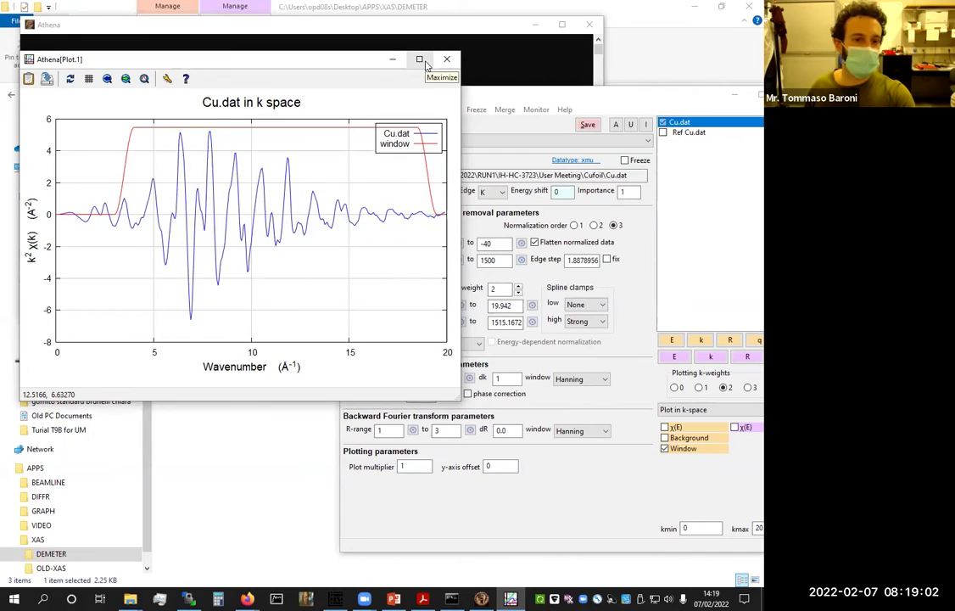
{"action": "left_click", "coordinate": [632, 375]}
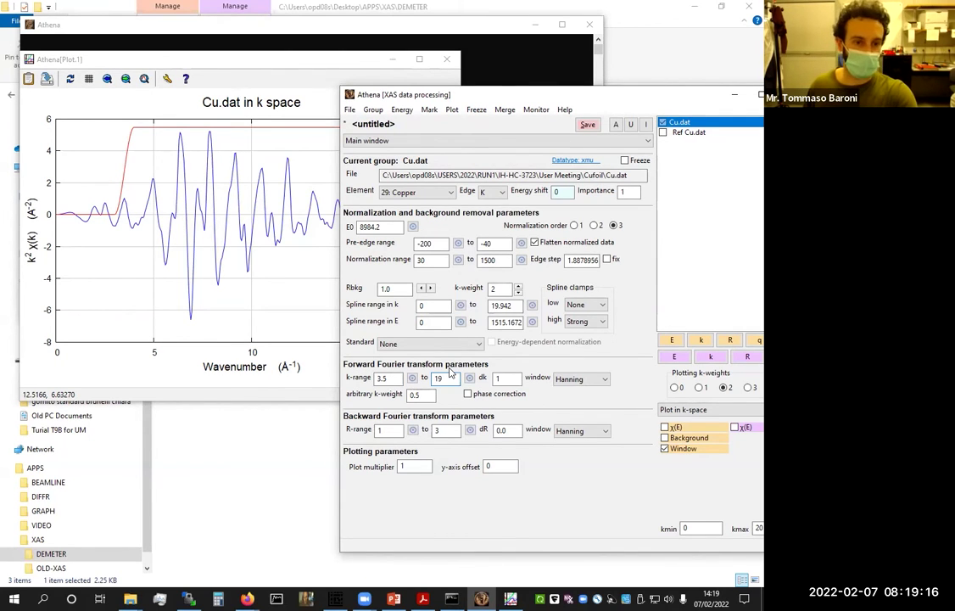
Plot the magnitude of Cu.dat in R-space, examine the peaks in the enlarged plot, restore it and reposition the main window
{"action": "left_click", "coordinate": [728, 341]}
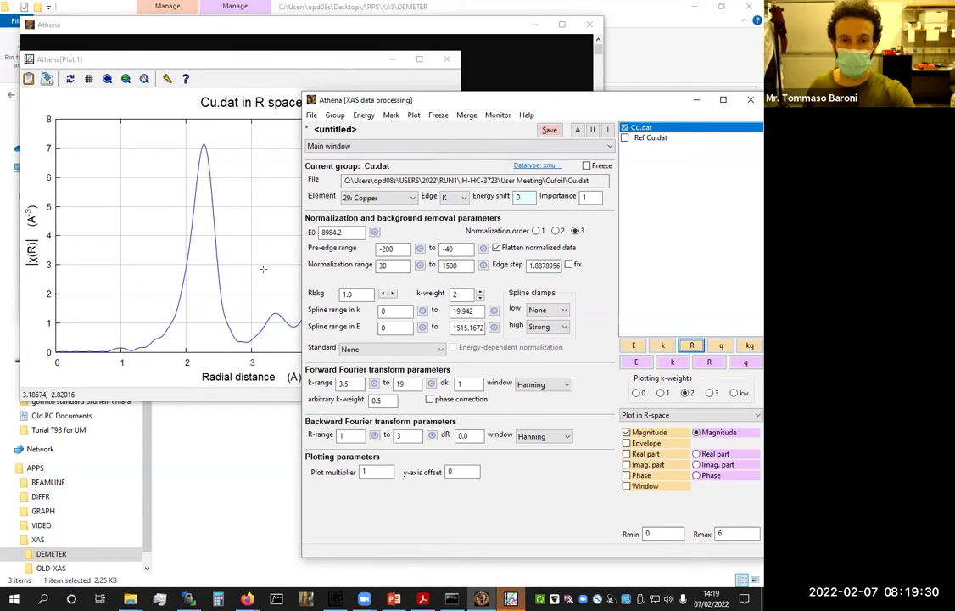
{"action": "left_click", "coordinate": [263, 269]}
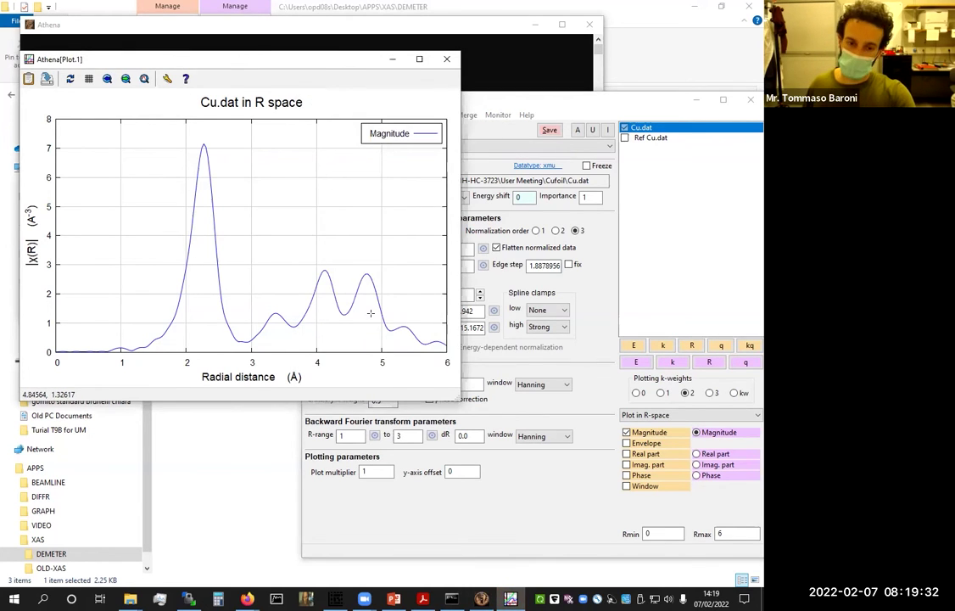
{"action": "left_click", "coordinate": [419, 59]}
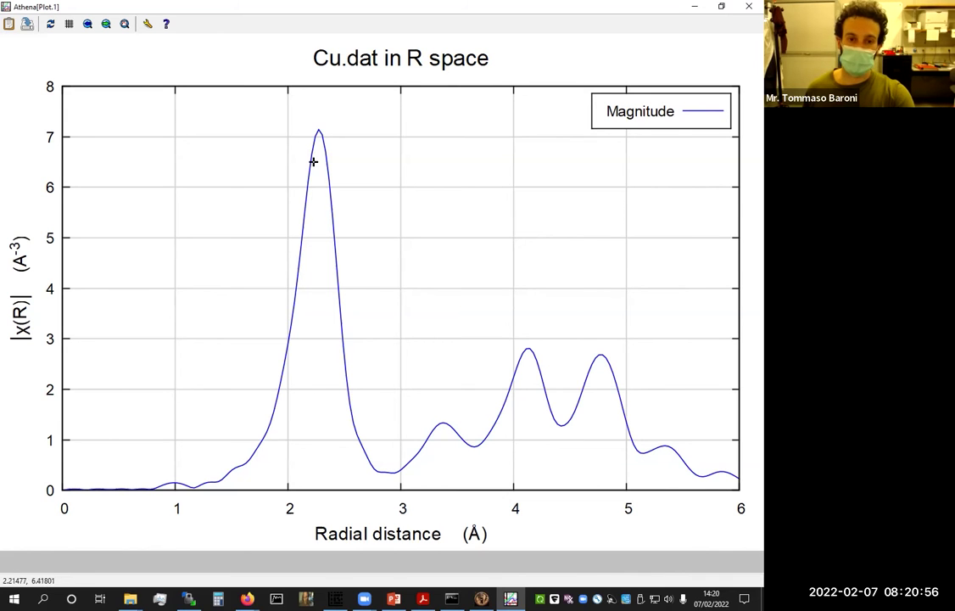
{"action": "left_click", "coordinate": [722, 7]}
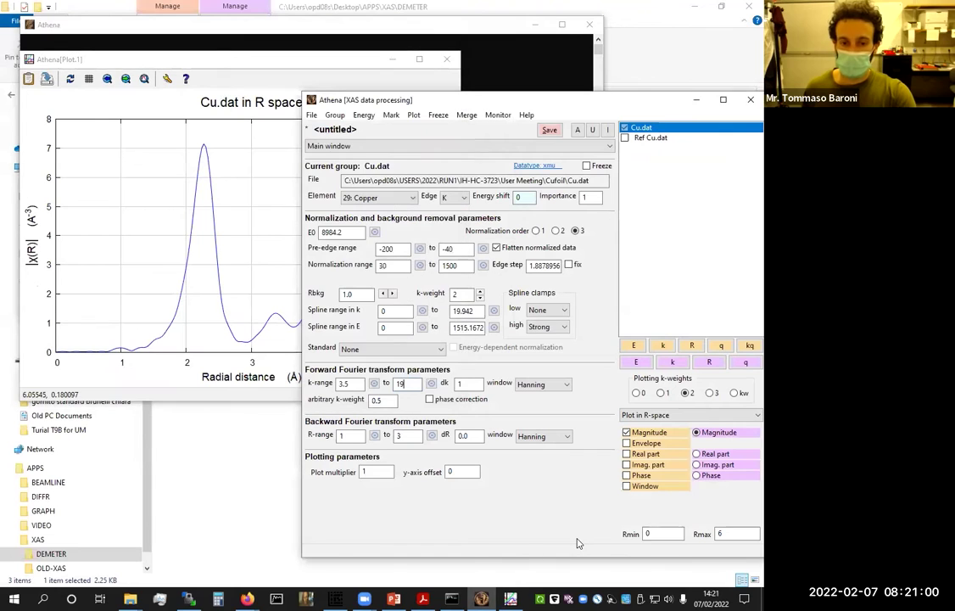
{"action": "left_click_drag", "start_coordinate": [324, 95], "coordinate": [263, 92]}
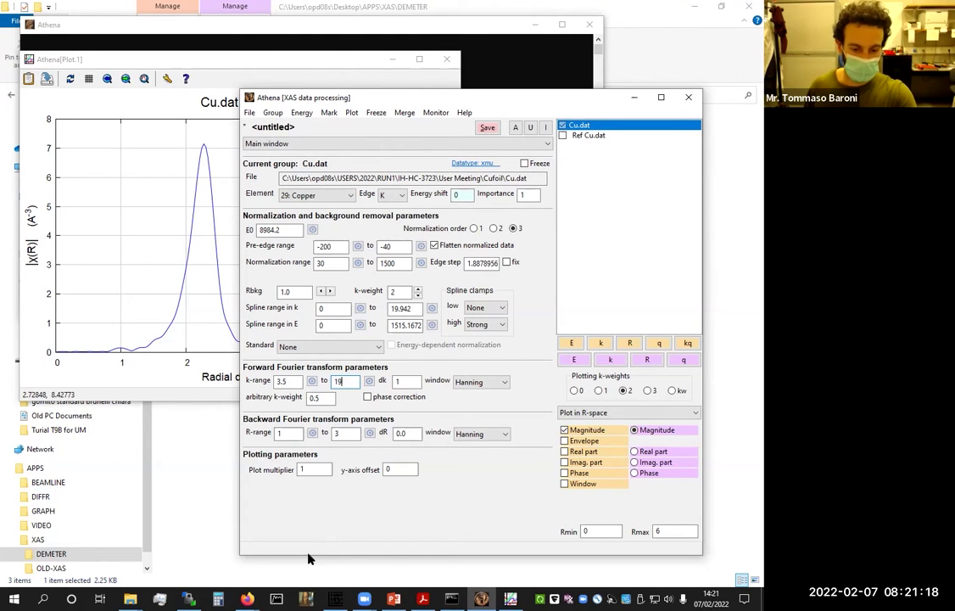
Switch to WinSCP, refresh the remote IH-HC-3723 folder and download CdSe_02_1.dat to the local IH-HC-3723 folder
{"action": "left_click", "coordinate": [189, 598]}
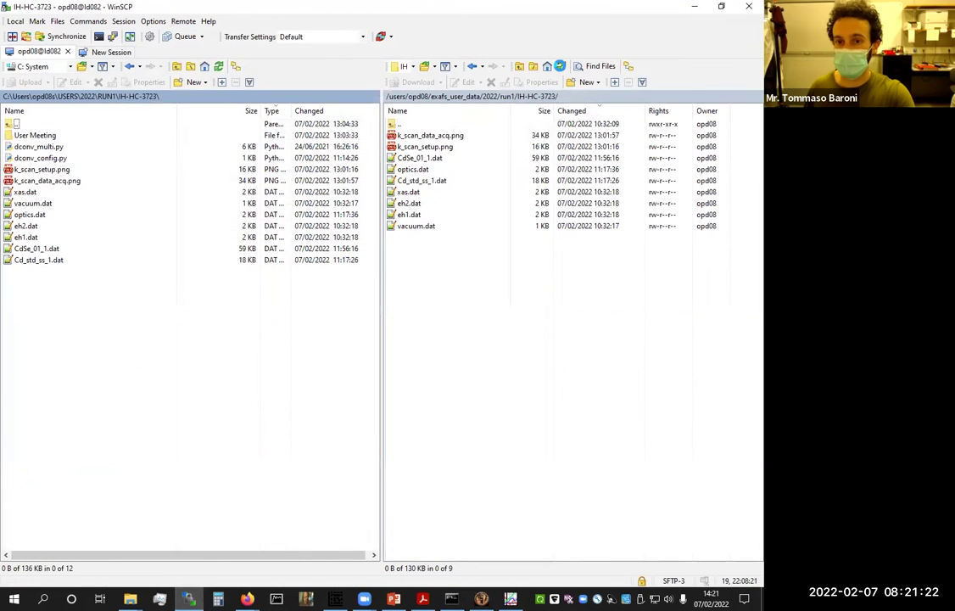
{"action": "left_click", "coordinate": [561, 68]}
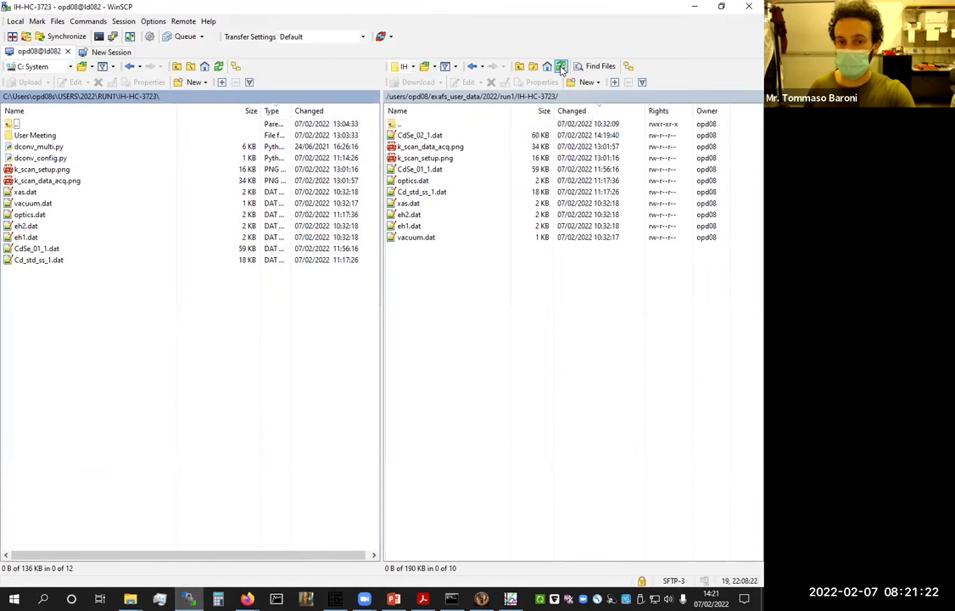
{"action": "left_click", "coordinate": [433, 138]}
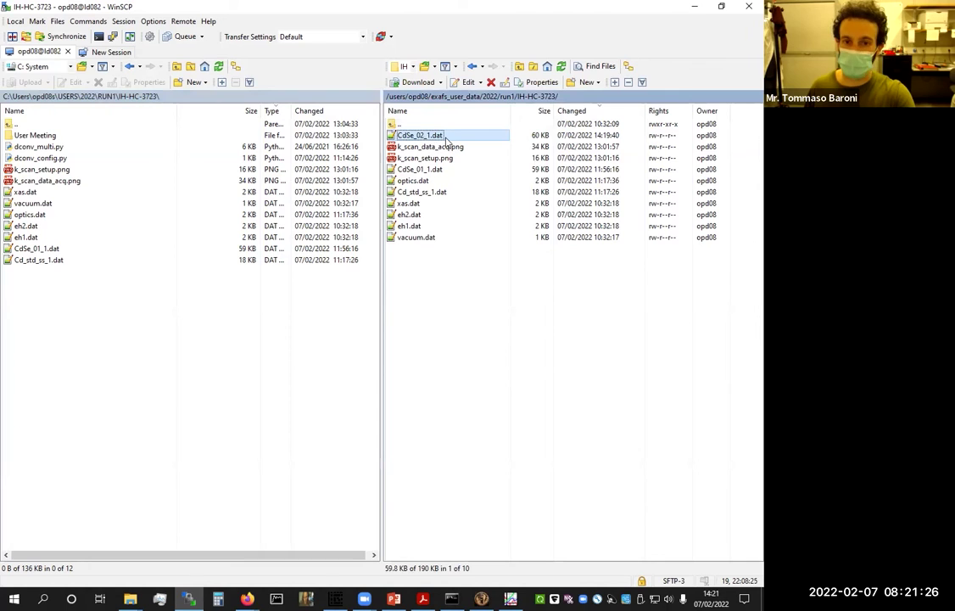
{"action": "left_click_drag", "start_coordinate": [454, 138], "coordinate": [233, 321]}
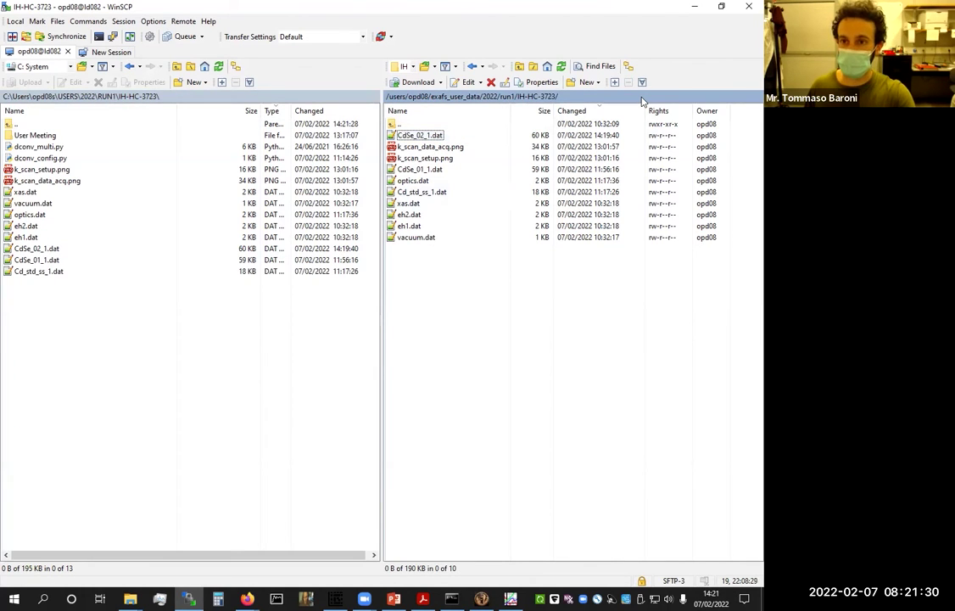
{"action": "left_click", "coordinate": [188, 599]}
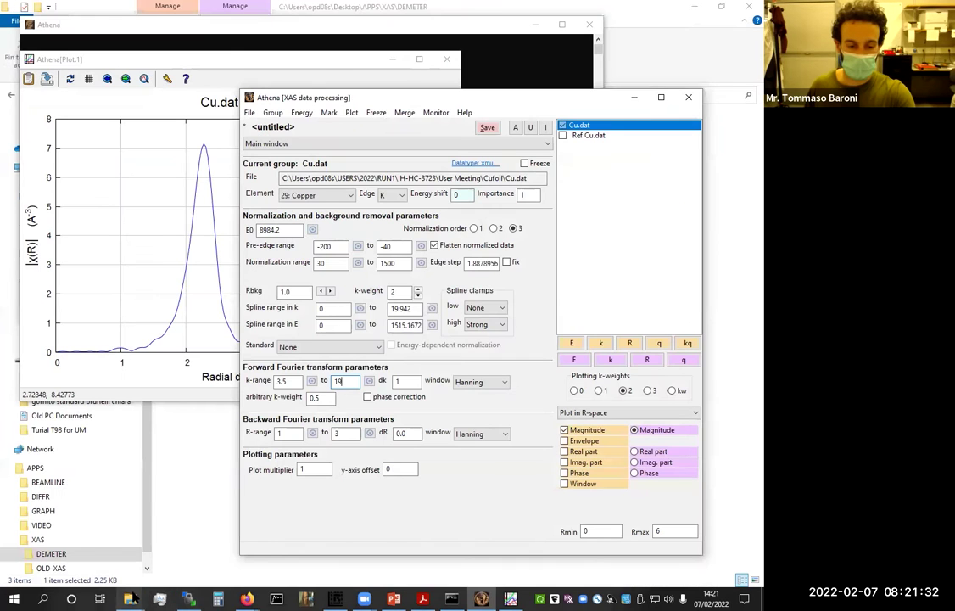
Switch to File Explorer, go to the 2022\RUN1\IH-HC-3723 folder and run the dconv_multi.py script
{"action": "mouse_move", "coordinate": [130, 599]}
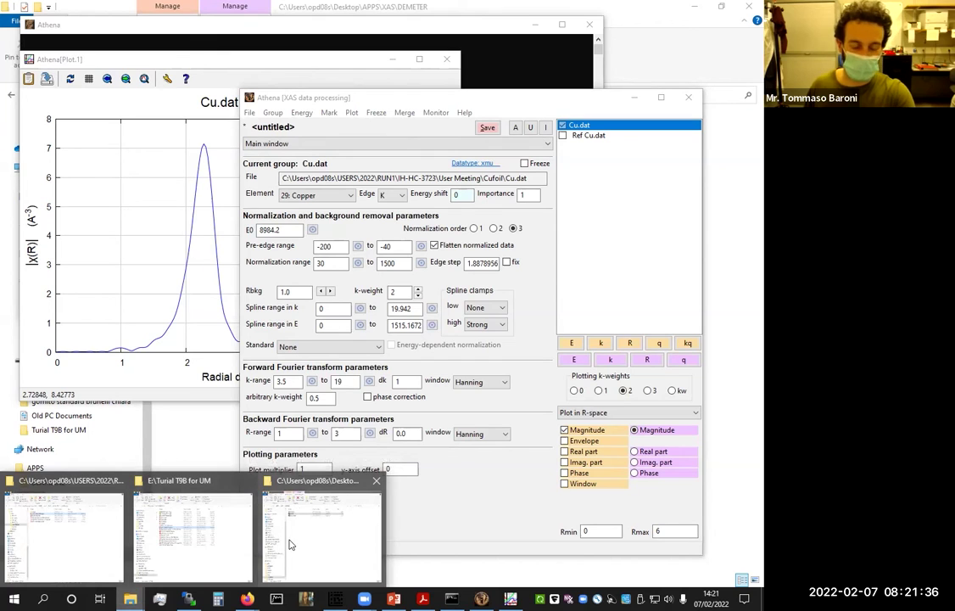
{"action": "left_click", "coordinate": [93, 545]}
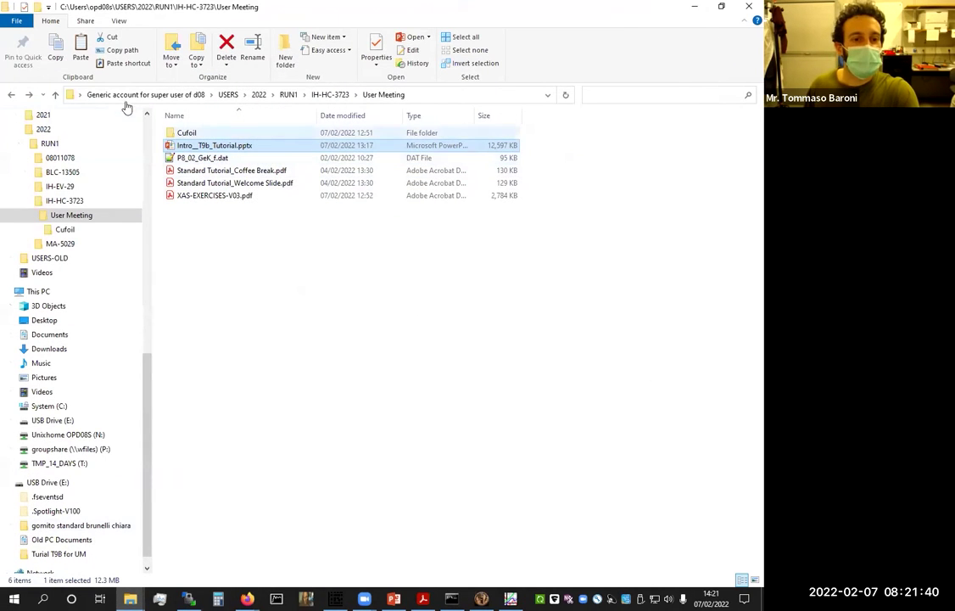
{"action": "left_click", "coordinate": [262, 95]}
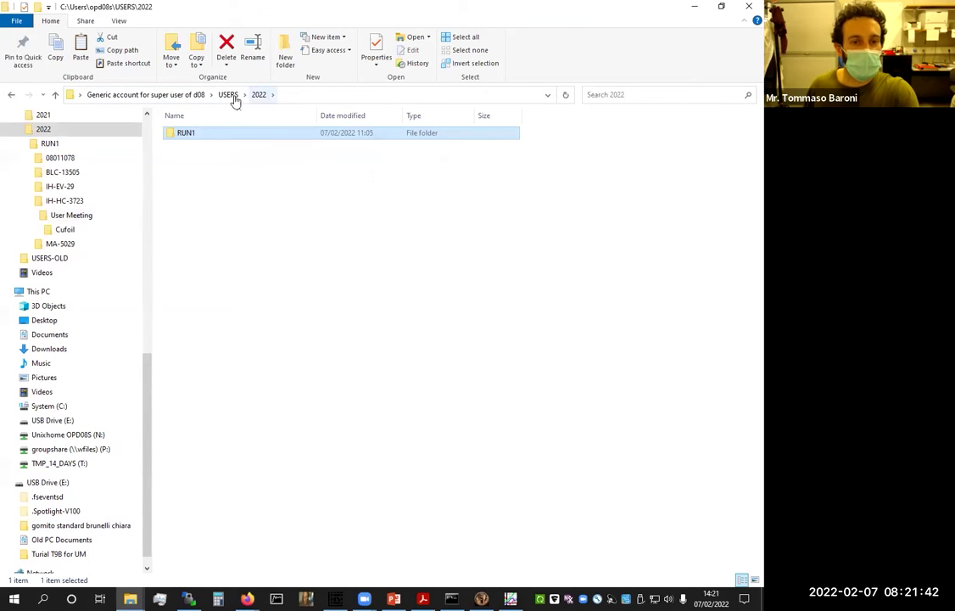
{"action": "double_click", "coordinate": [209, 136]}
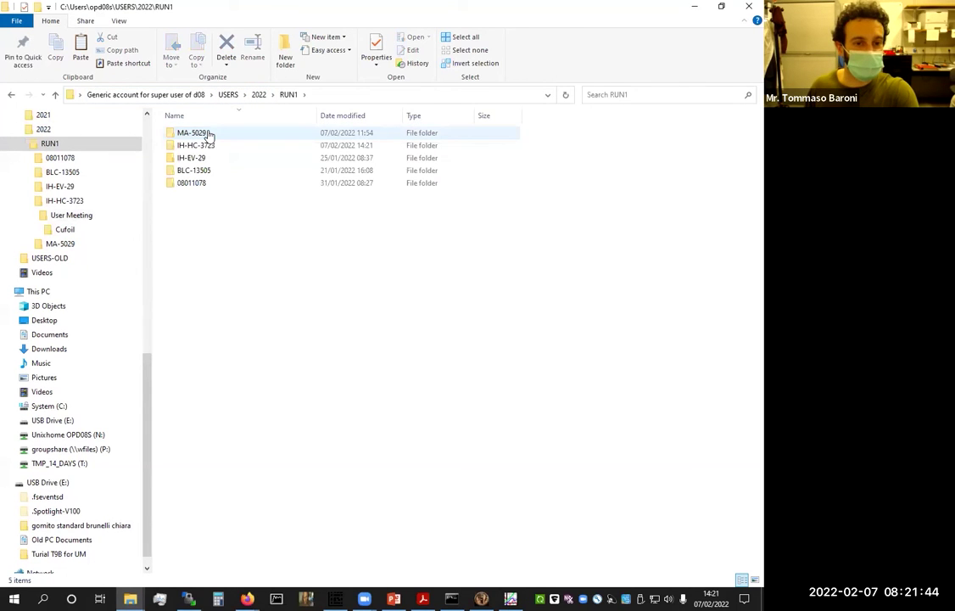
{"action": "double_click", "coordinate": [213, 148]}
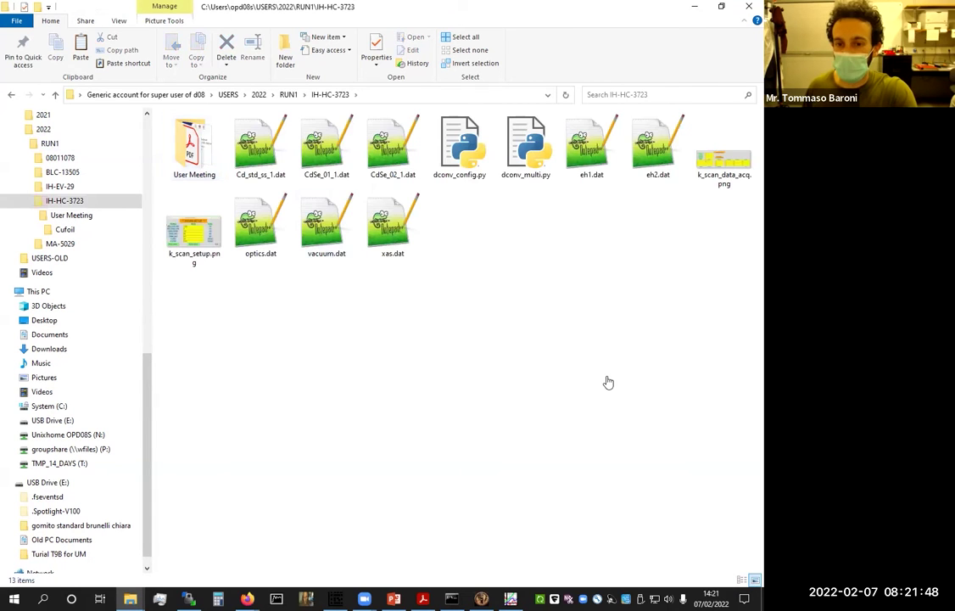
{"action": "left_click", "coordinate": [519, 161]}
{"action": "double_click", "coordinate": [519, 161]}
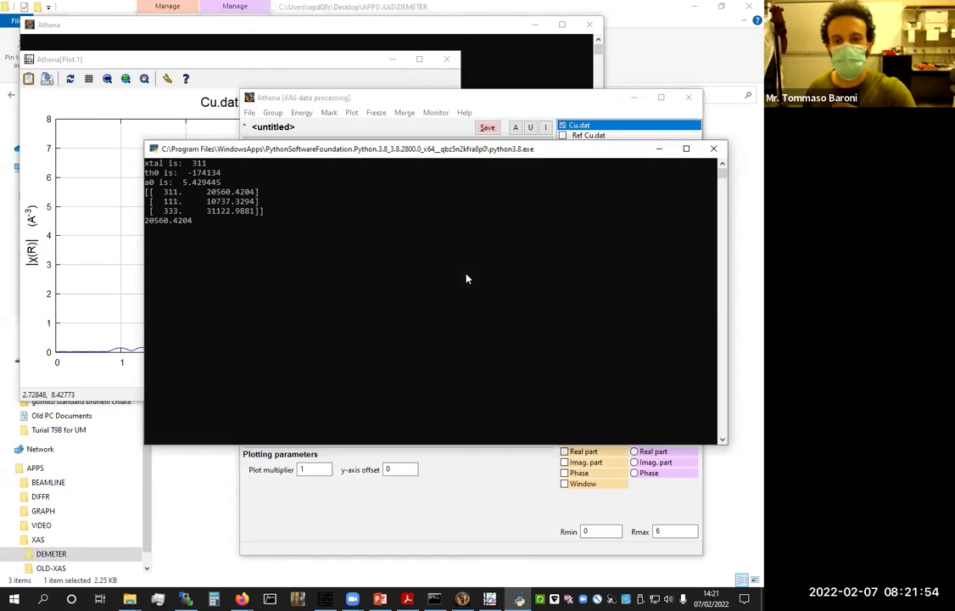
Load CdSe_02_1.dat from the 2022\RUN1\IH-HC-3723 folder into the data converter and convert it as transmission data
{"action": "left_click", "coordinate": [102, 88]}
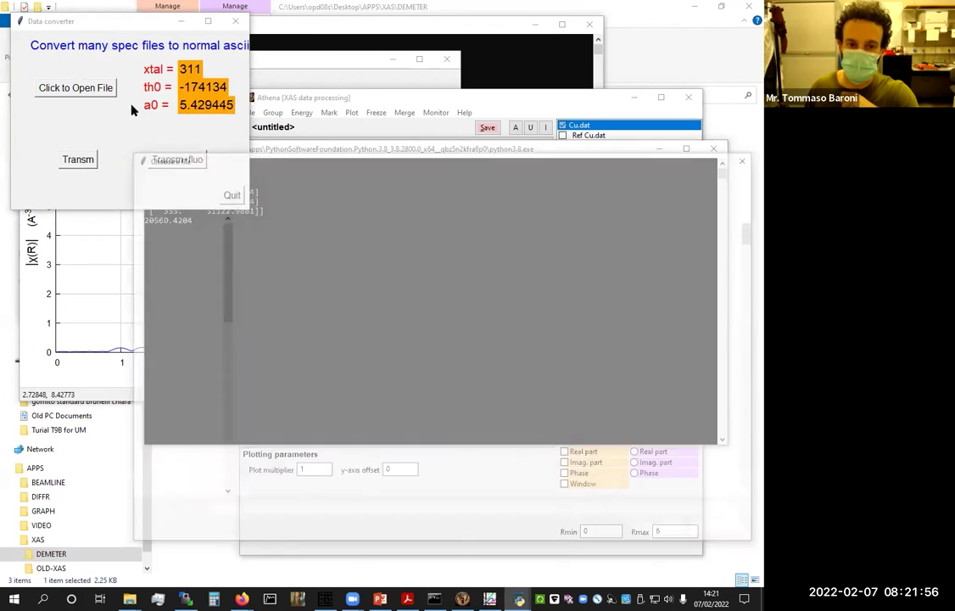
{"action": "left_click", "coordinate": [385, 178]}
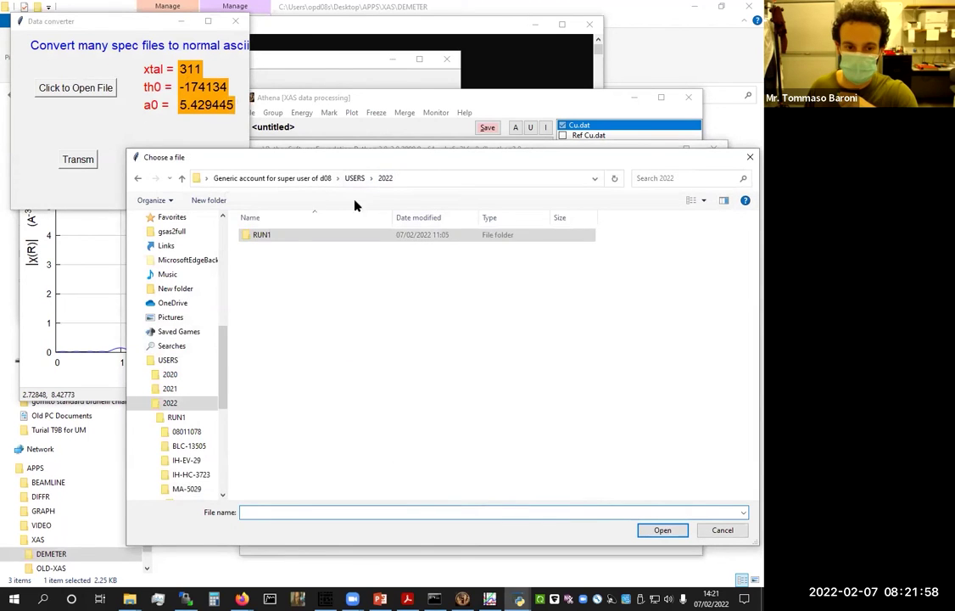
{"action": "double_click", "coordinate": [265, 238]}
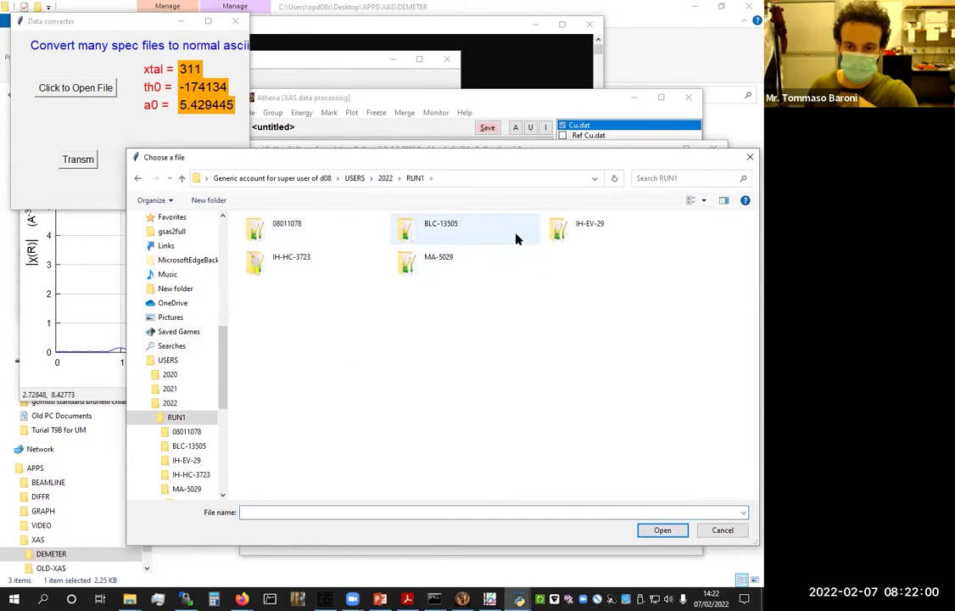
{"action": "double_click", "coordinate": [286, 264]}
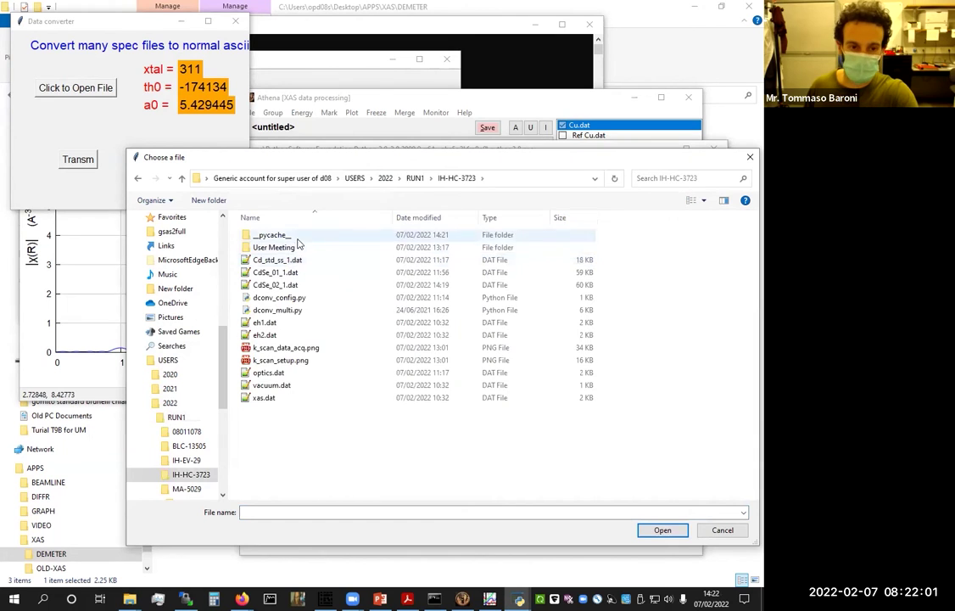
{"action": "left_click", "coordinate": [293, 285]}
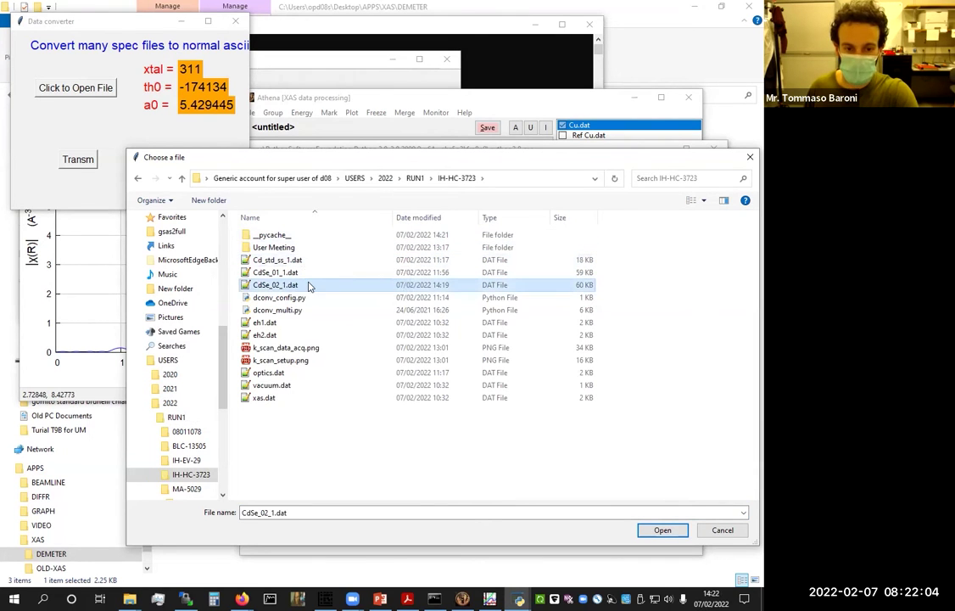
{"action": "left_click", "coordinate": [662, 529]}
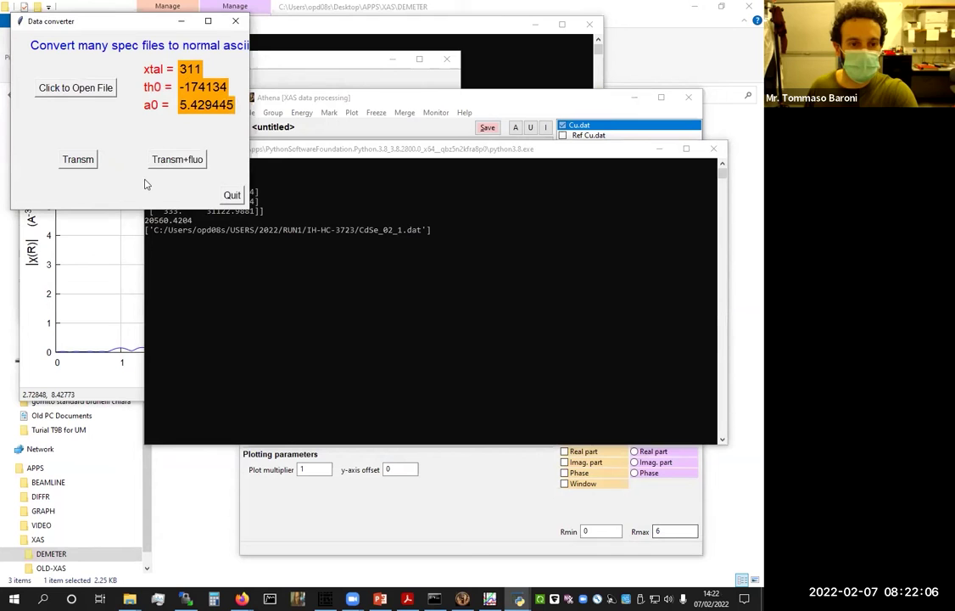
{"action": "left_click", "coordinate": [78, 160]}
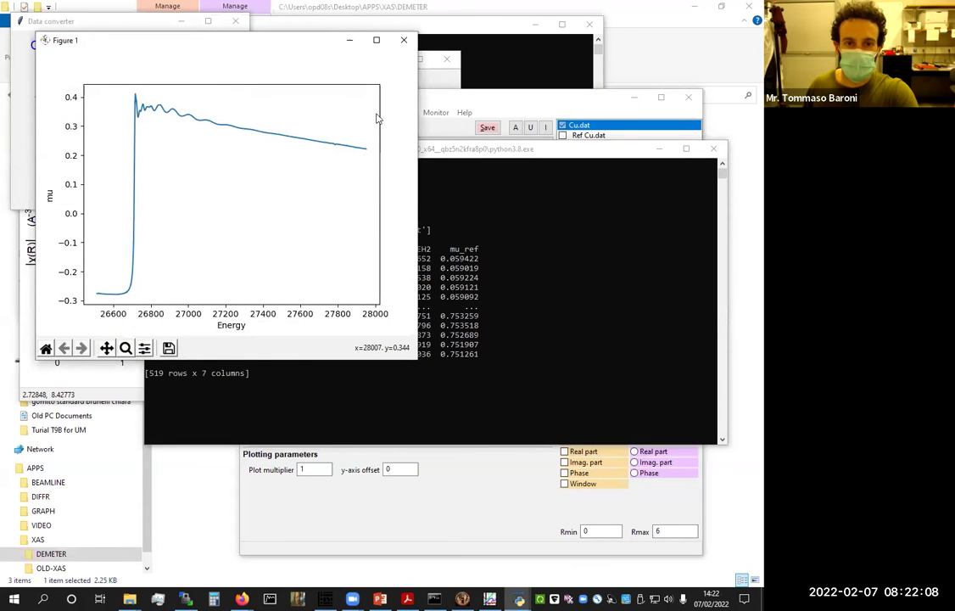
Check the printed conversion table and the mu plot, clear the converter windows away and return to Athena
{"action": "left_click", "coordinate": [552, 214]}
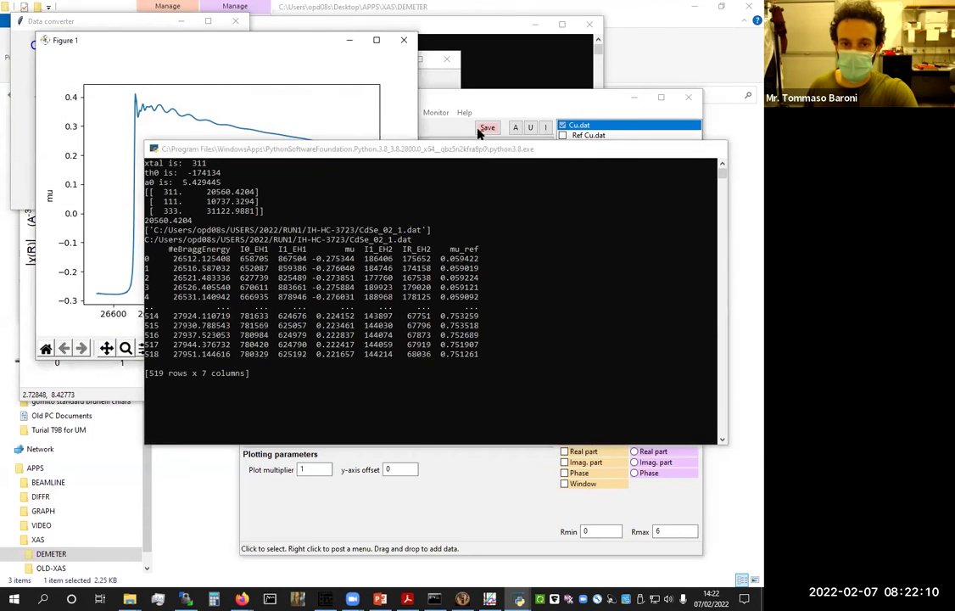
{"action": "left_click", "coordinate": [658, 149]}
{"action": "left_click_drag", "start_coordinate": [227, 40], "coordinate": [213, 93]}
{"action": "left_click", "coordinate": [335, 93]}
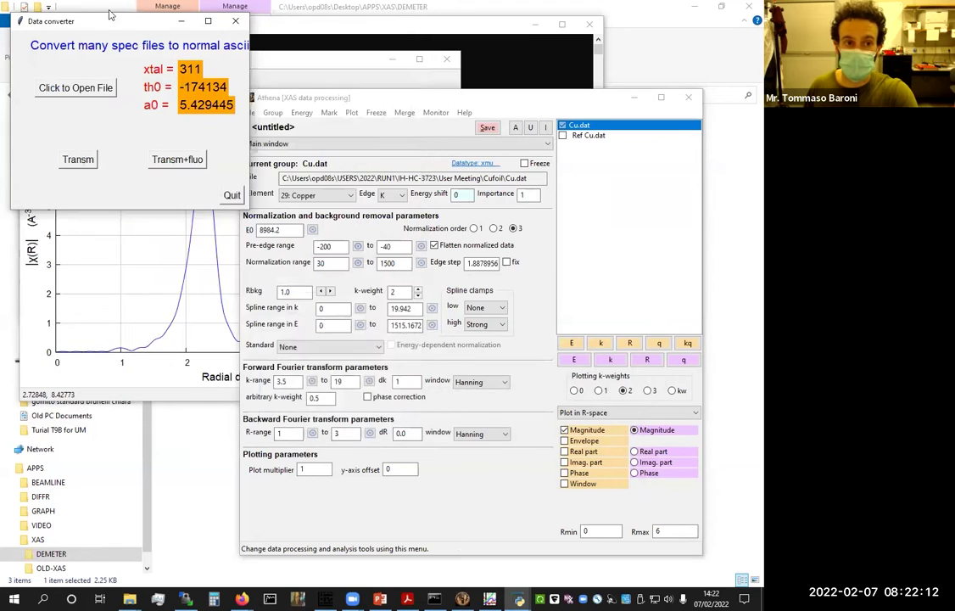
{"action": "left_click_drag", "start_coordinate": [174, 23], "coordinate": [187, 100]}
{"action": "left_click", "coordinate": [190, 99]}
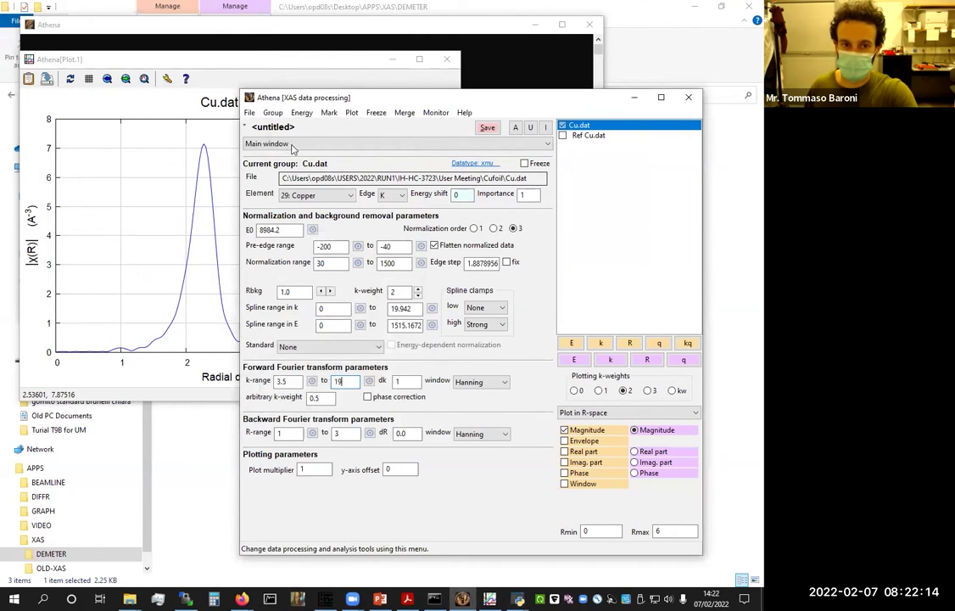
Start importing the raw CdSe_02_1.dat from the IH-HC-3723 folder and reposition the column selection window
{"action": "left_click", "coordinate": [250, 113]}
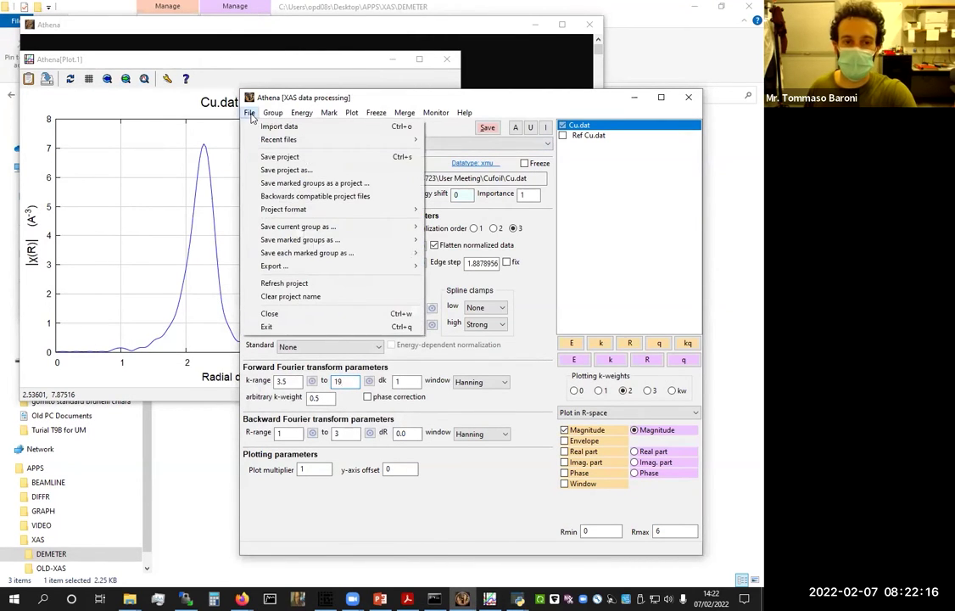
{"action": "left_click", "coordinate": [278, 126]}
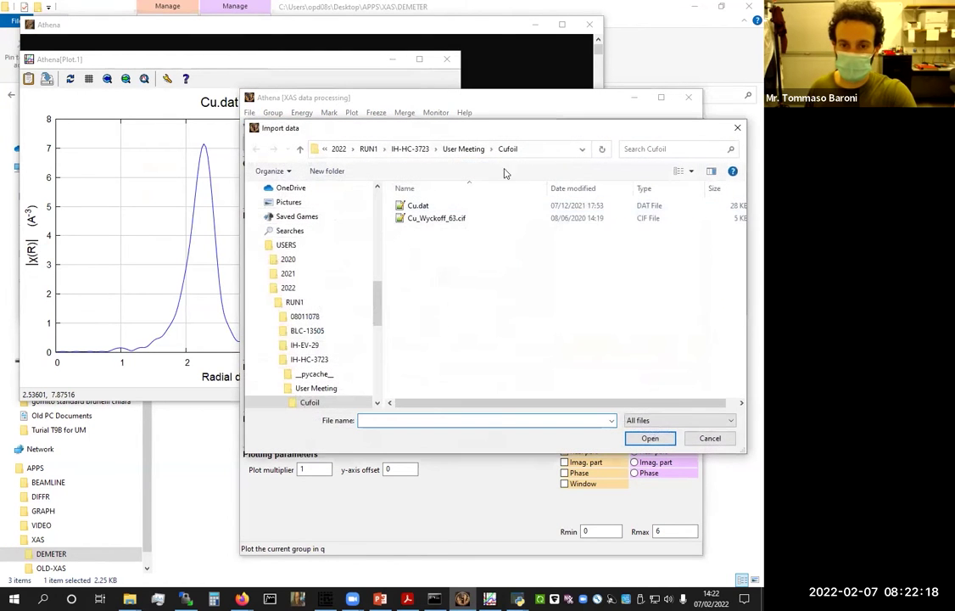
{"action": "left_click", "coordinate": [409, 149]}
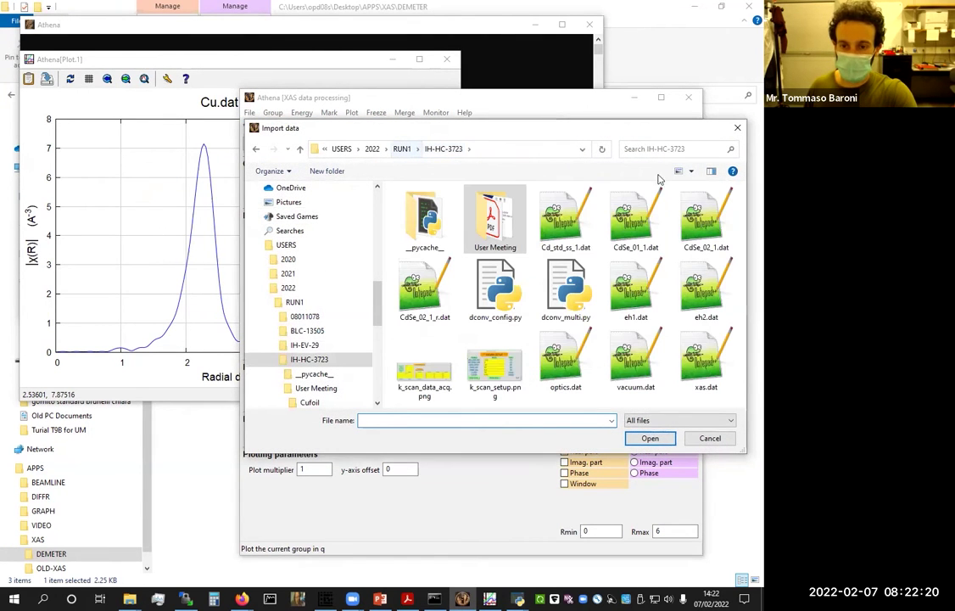
{"action": "left_click", "coordinate": [707, 234]}
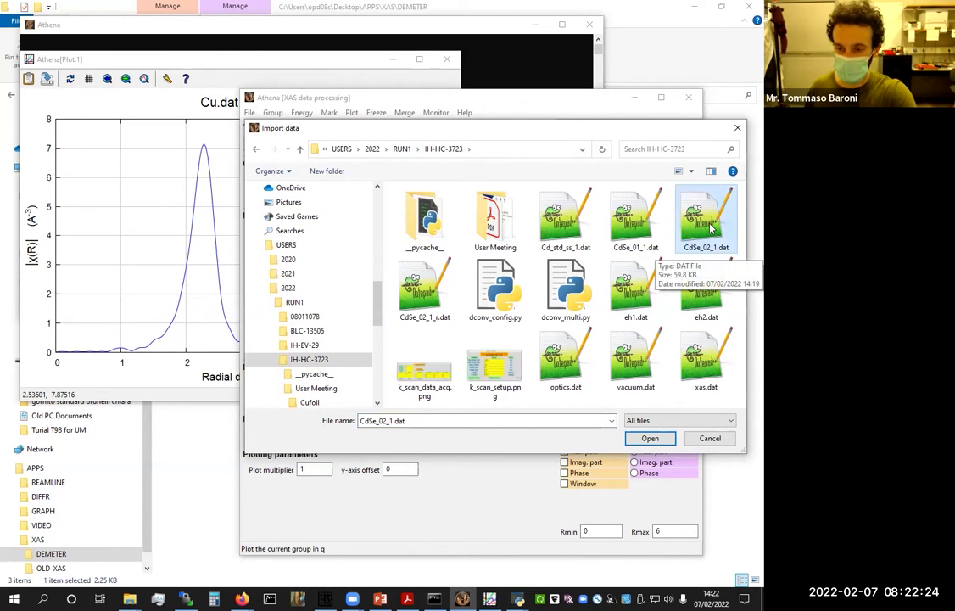
{"action": "left_click", "coordinate": [667, 437]}
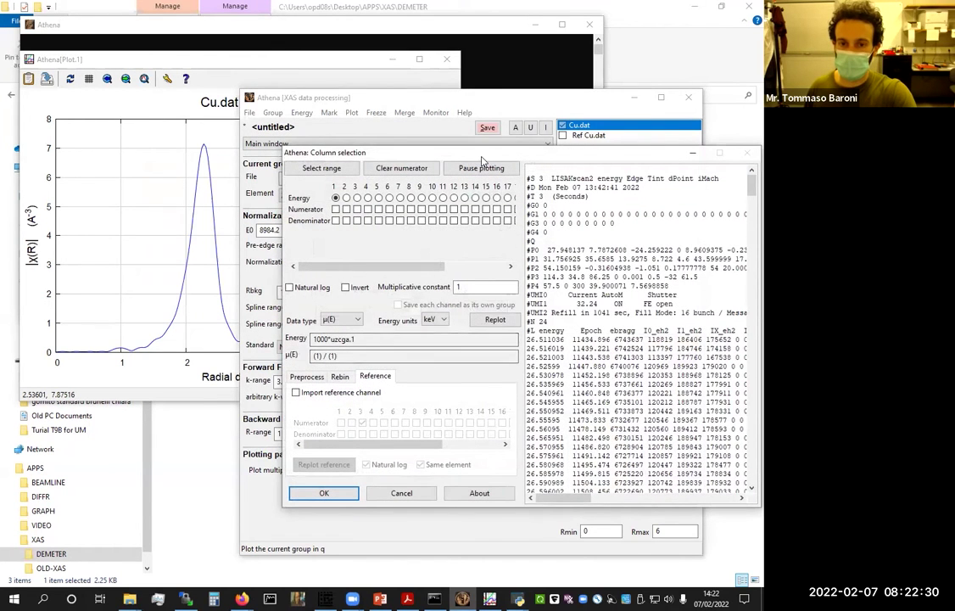
{"action": "left_click_drag", "start_coordinate": [477, 159], "coordinate": [288, 151]}
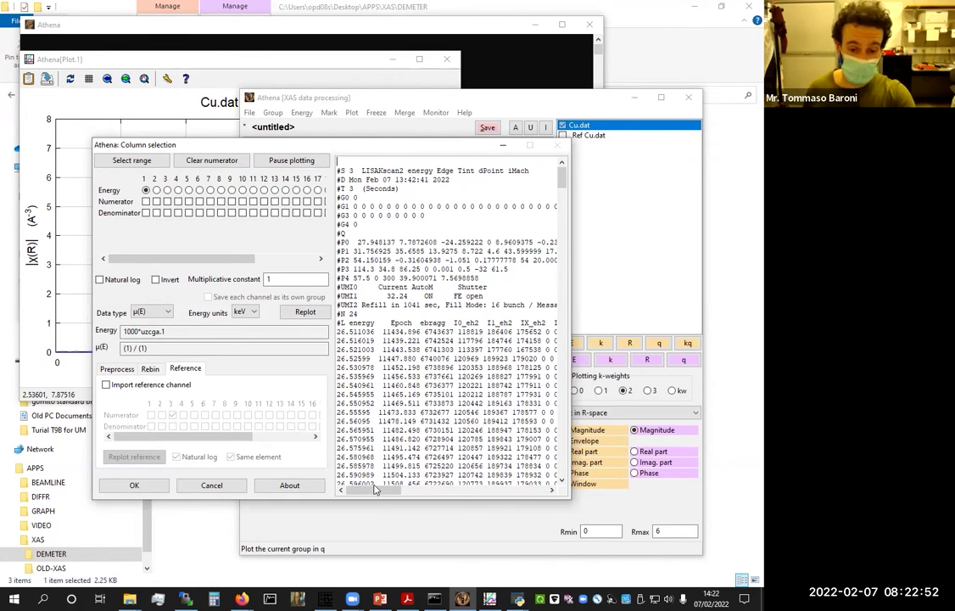
Examine the raw file's data columns, highlighting the zero-valued ones between the IX_eh2 readings and the first-hutch readings
{"action": "mouse_move", "coordinate": [373, 490]}
{"action": "left_mouse_down"}
{"action": "mouse_move", "coordinate": [471, 491]}
{"action": "mouse_move", "coordinate": [371, 472]}
{"action": "left_mouse_up"}
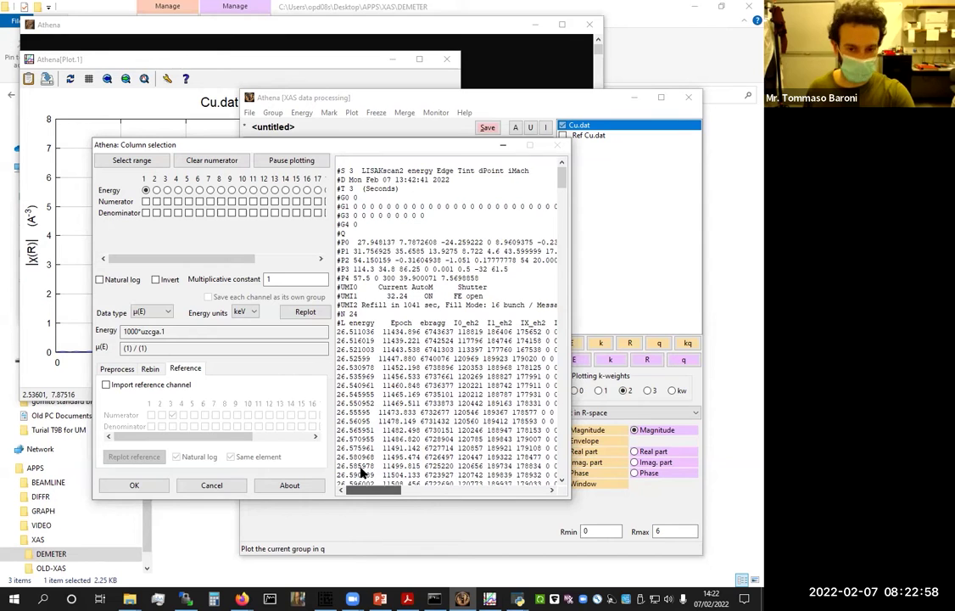
{"action": "scroll", "coordinate": [360, 472], "scroll_direction": "down", "scroll_amount": 3}
{"action": "left_click_drag", "start_coordinate": [395, 479], "coordinate": [441, 482]}
{"action": "left_click_drag", "start_coordinate": [391, 252], "coordinate": [460, 252]}
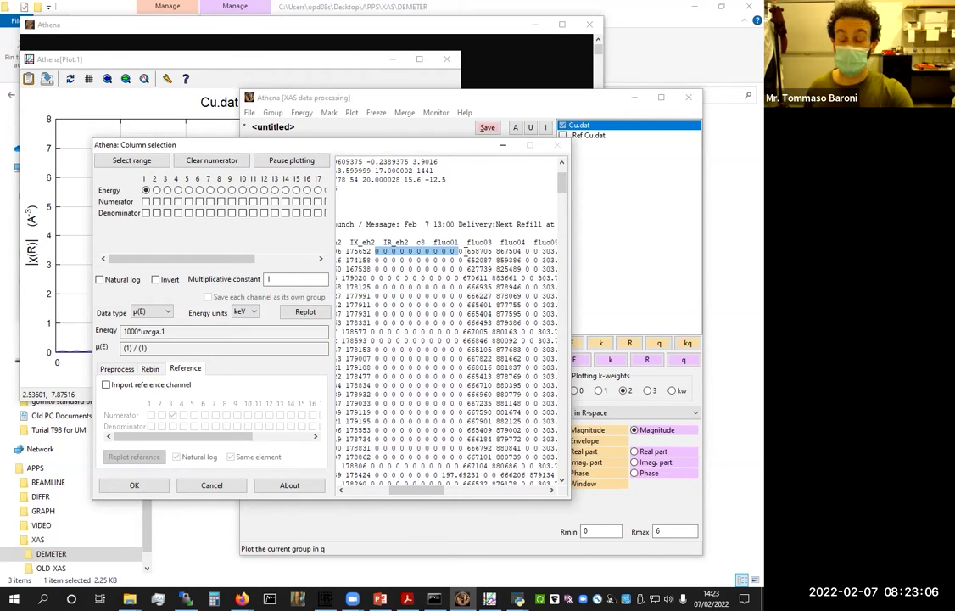
{"action": "left_click", "coordinate": [465, 252]}
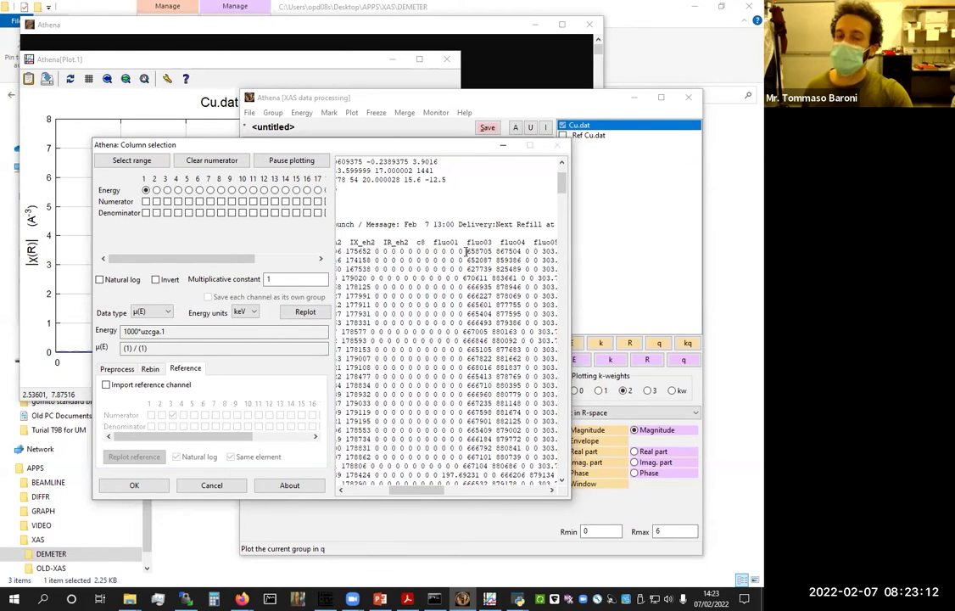
{"action": "left_click_drag", "start_coordinate": [378, 251], "coordinate": [460, 261]}
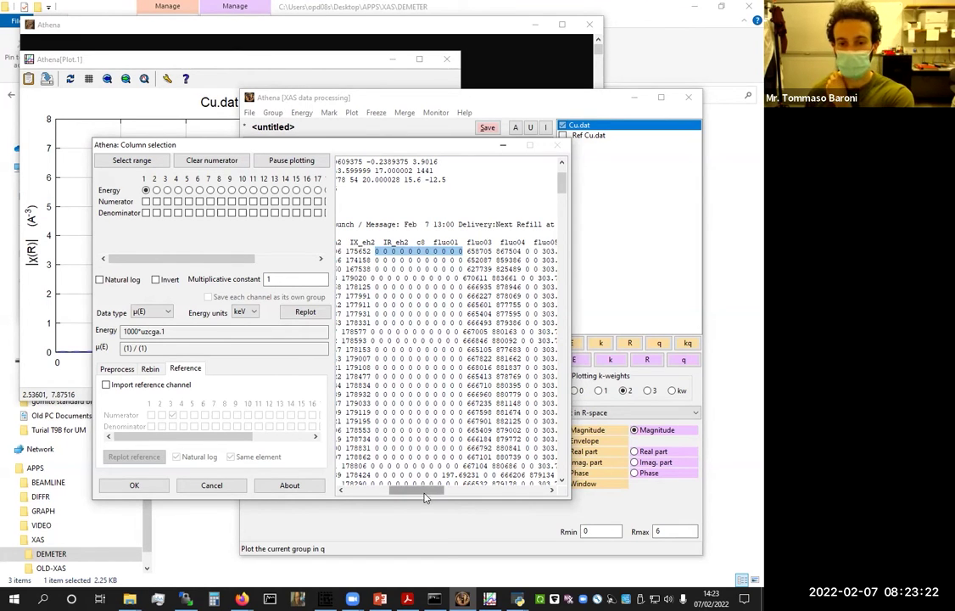
{"action": "left_click_drag", "start_coordinate": [427, 496], "coordinate": [374, 491]}
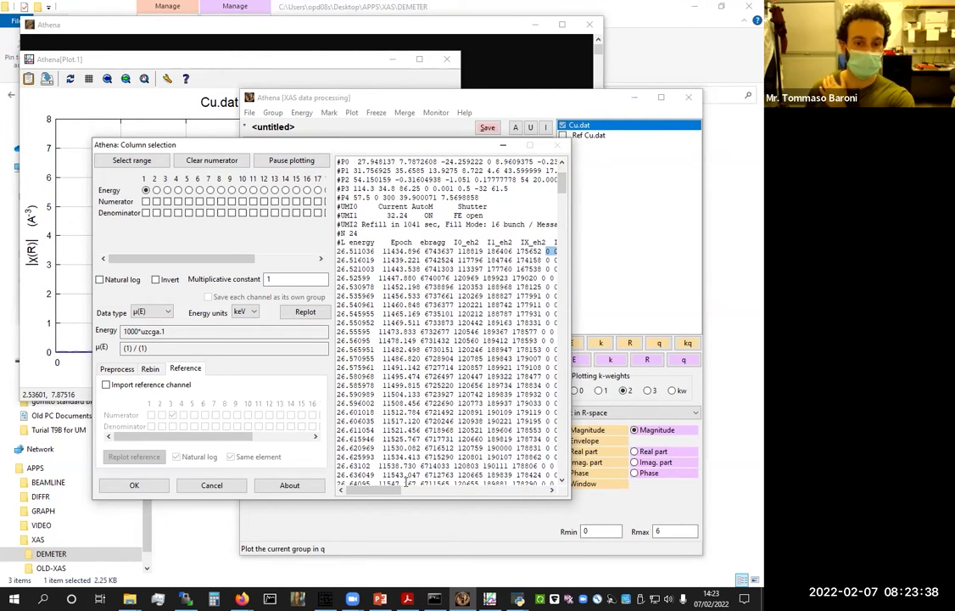
Examine the raw file's header labels to locate the I0 and I1 channels of both eh2 and eh1
{"action": "double_click", "coordinate": [467, 242]}
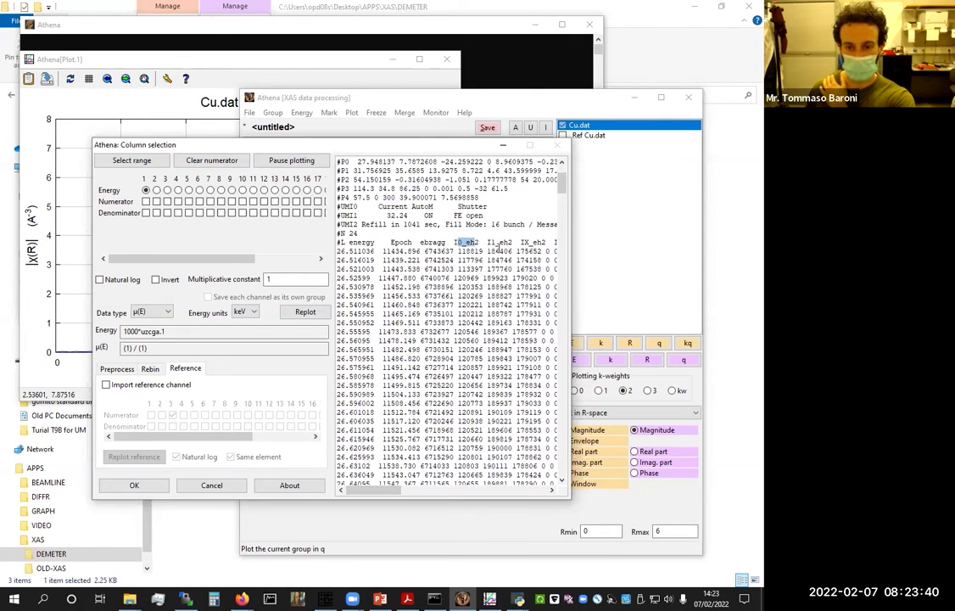
{"action": "double_click", "coordinate": [500, 243]}
{"action": "left_click_drag", "start_coordinate": [391, 490], "coordinate": [490, 492]}
{"action": "left_click_drag", "start_coordinate": [412, 243], "coordinate": [468, 242]}
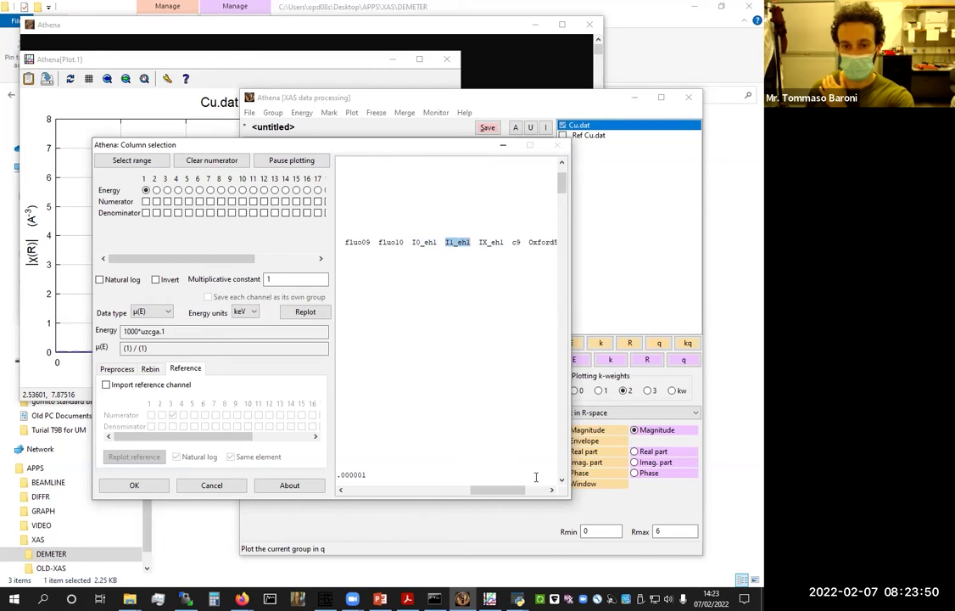
{"action": "left_click_drag", "start_coordinate": [521, 492], "coordinate": [547, 492]}
{"action": "left_click", "coordinate": [541, 243]}
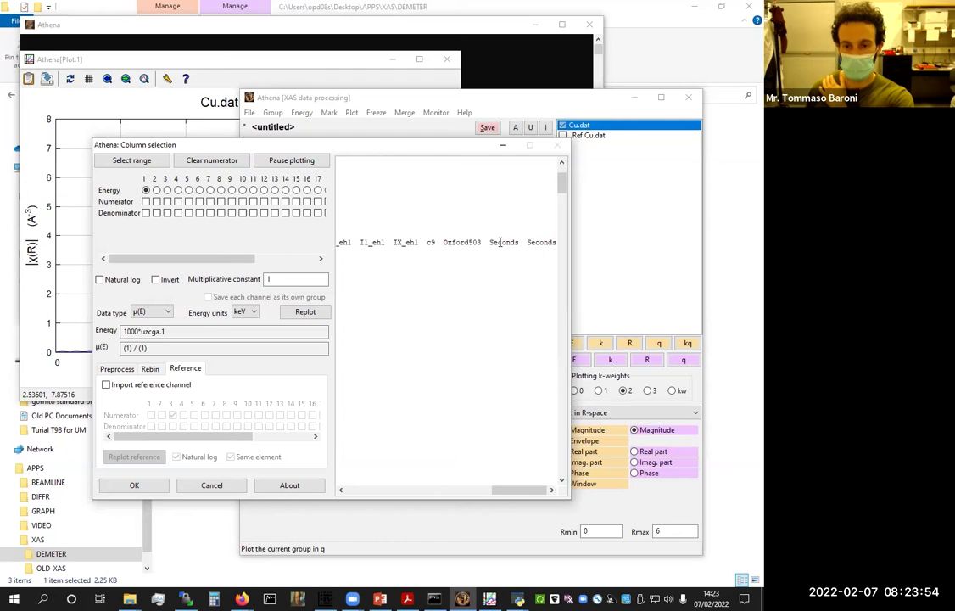
{"action": "left_click", "coordinate": [406, 243]}
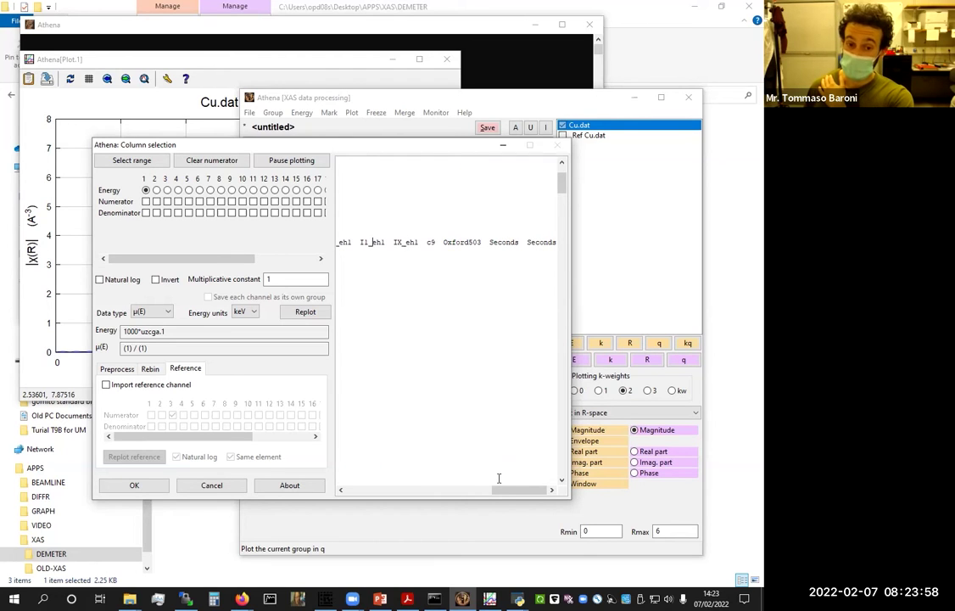
{"action": "left_click_drag", "start_coordinate": [498, 490], "coordinate": [477, 489]}
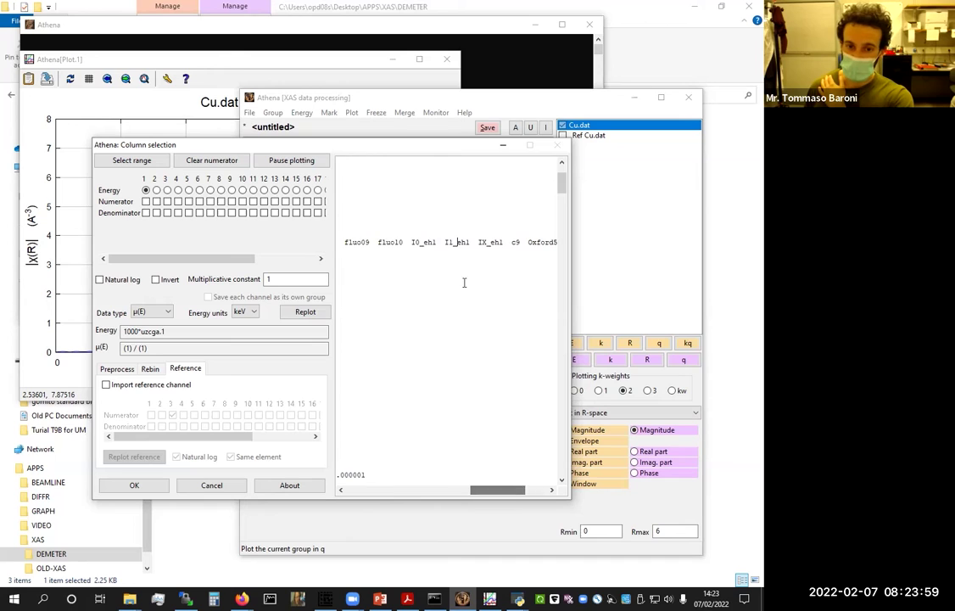
{"action": "left_click", "coordinate": [422, 242]}
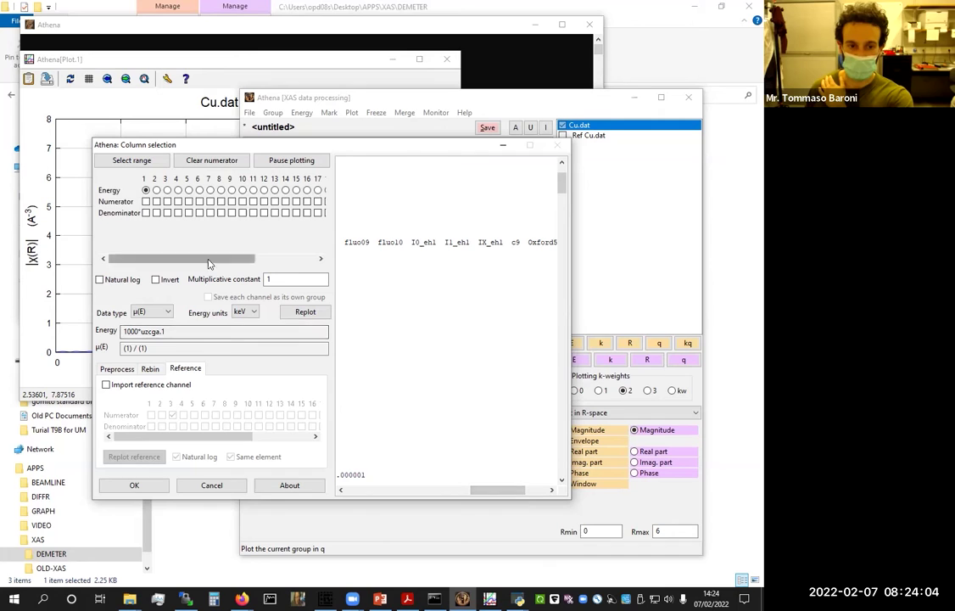
Try column 18 as numerator and column 17 as denominator, checking the energy plot behind the column selection window
{"action": "left_click_drag", "start_coordinate": [238, 258], "coordinate": [302, 259]}
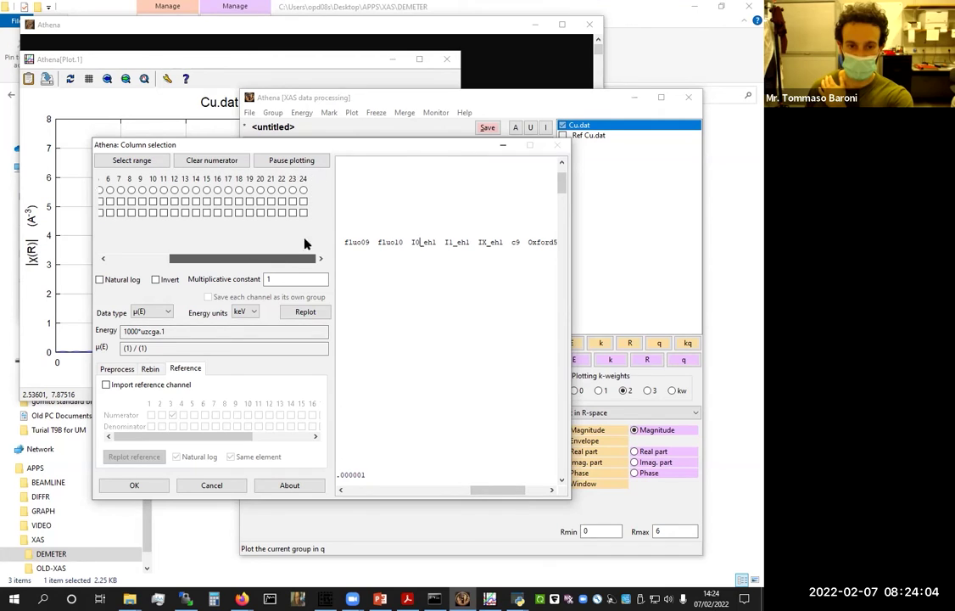
{"action": "left_click", "coordinate": [240, 203]}
{"action": "left_click", "coordinate": [228, 213]}
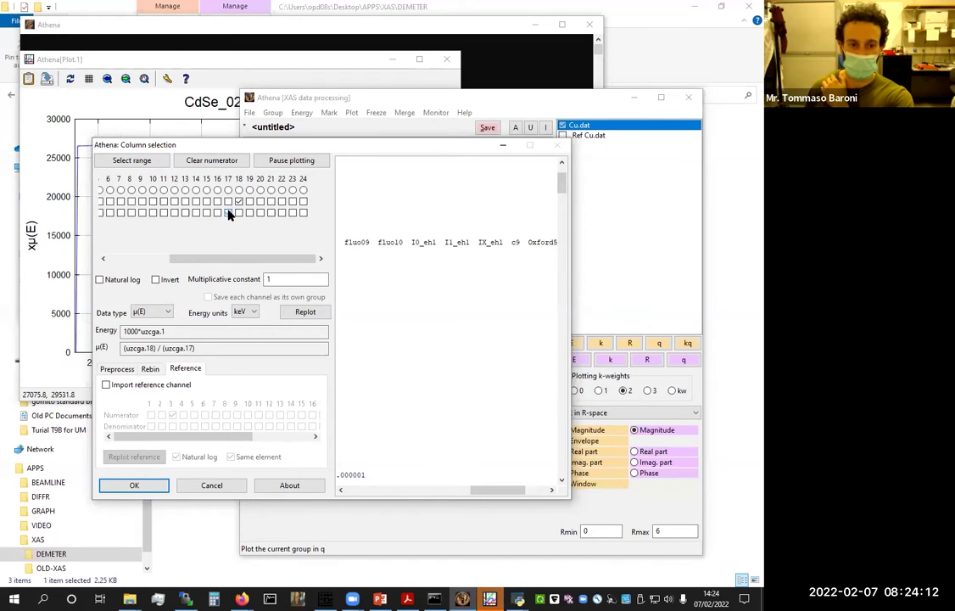
{"action": "left_click", "coordinate": [318, 88]}
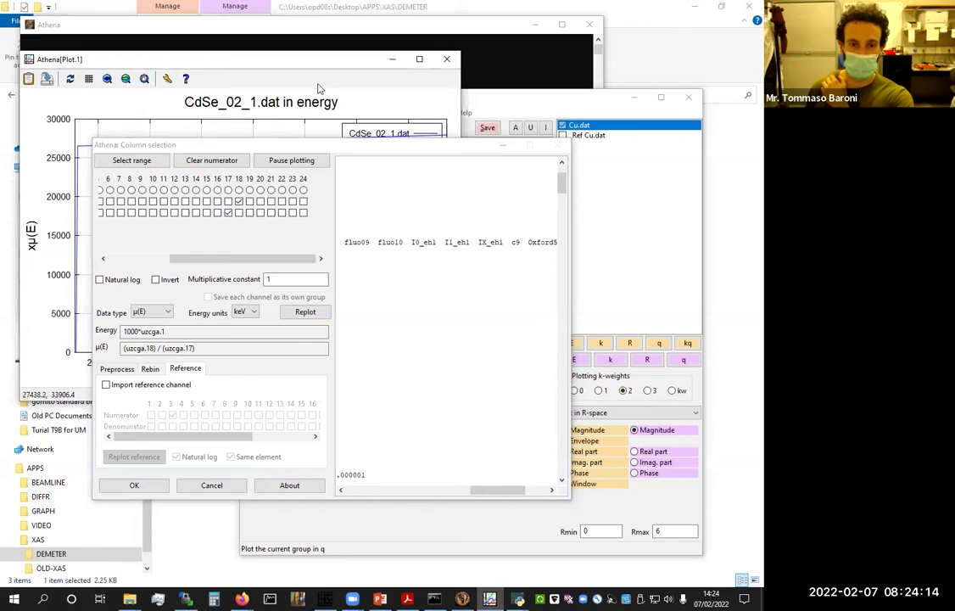
{"action": "left_click", "coordinate": [346, 155]}
{"action": "left_click_drag", "start_coordinate": [296, 143], "coordinate": [294, 117]}
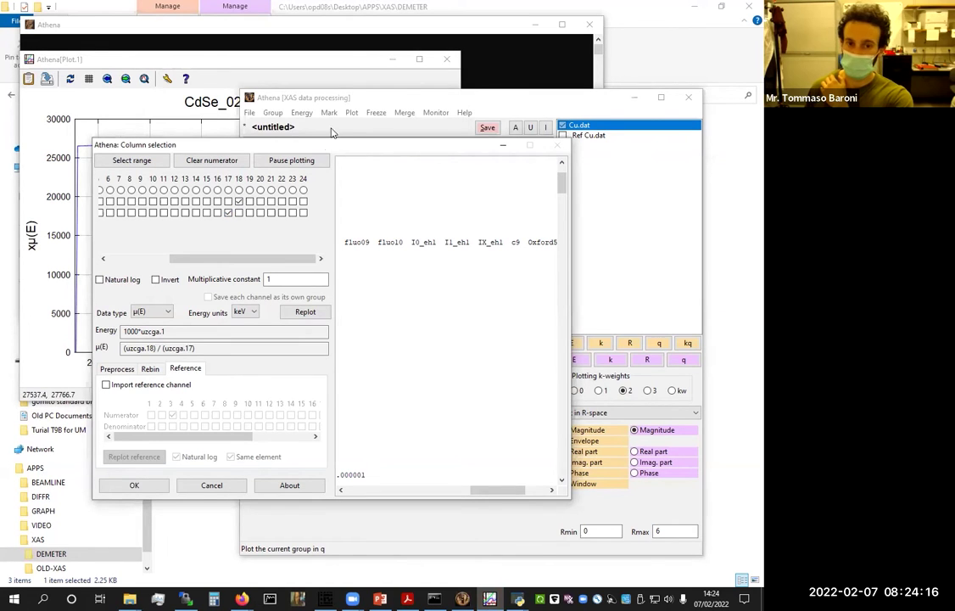
Try column 19 as numerator and column 18 as denominator, and inspect the resulting energy plot
{"action": "left_click", "coordinate": [226, 186]}
{"action": "left_click", "coordinate": [247, 175]}
{"action": "left_click", "coordinate": [236, 186]}
{"action": "left_click", "coordinate": [236, 174]}
{"action": "left_click", "coordinate": [195, 95]}
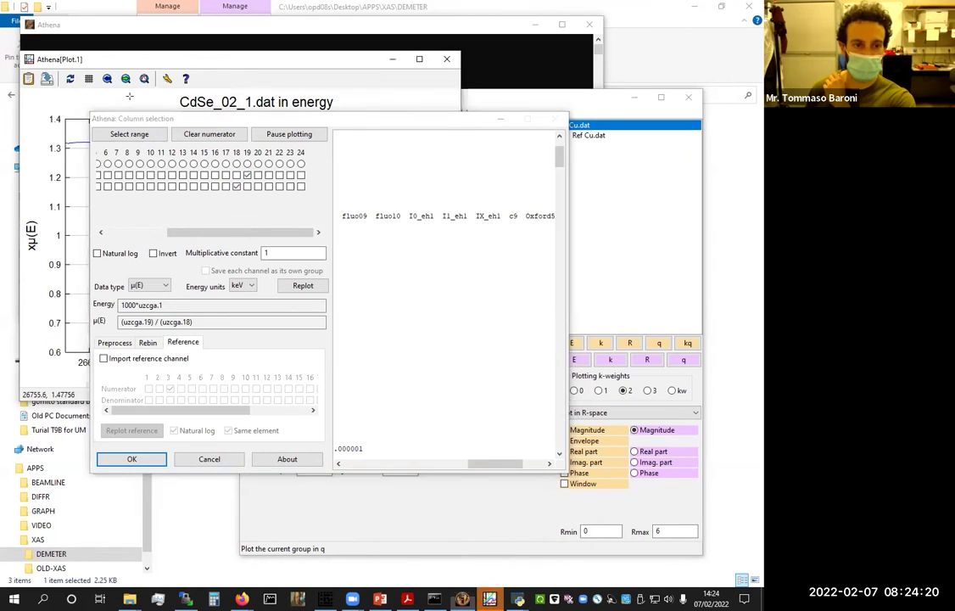
Move the column selection window off the plot, set numerator 18 over denominator 19, and recheck the eh1 channel labels
{"action": "left_click", "coordinate": [307, 128]}
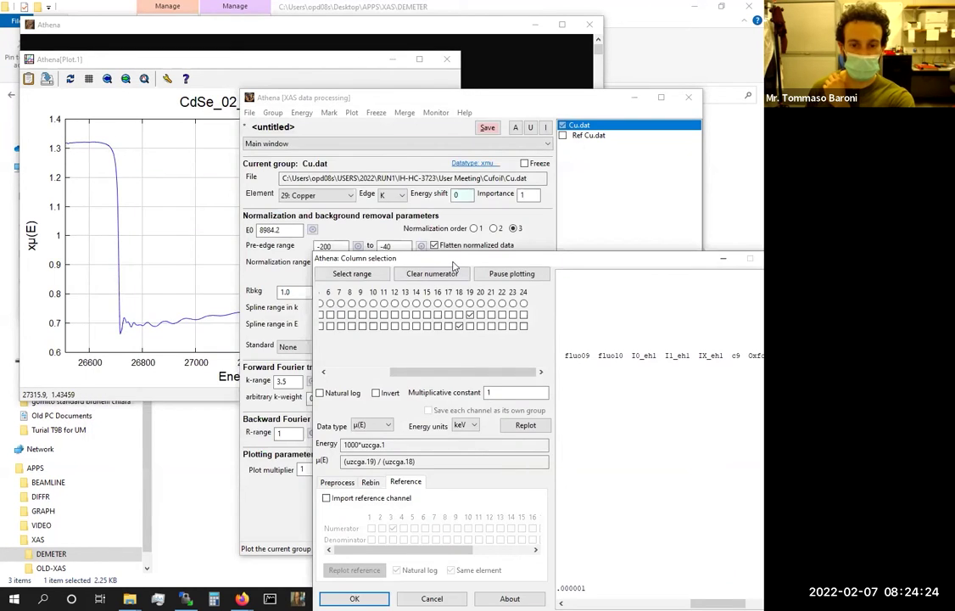
{"action": "left_click", "coordinate": [374, 252]}
{"action": "left_click", "coordinate": [385, 263]}
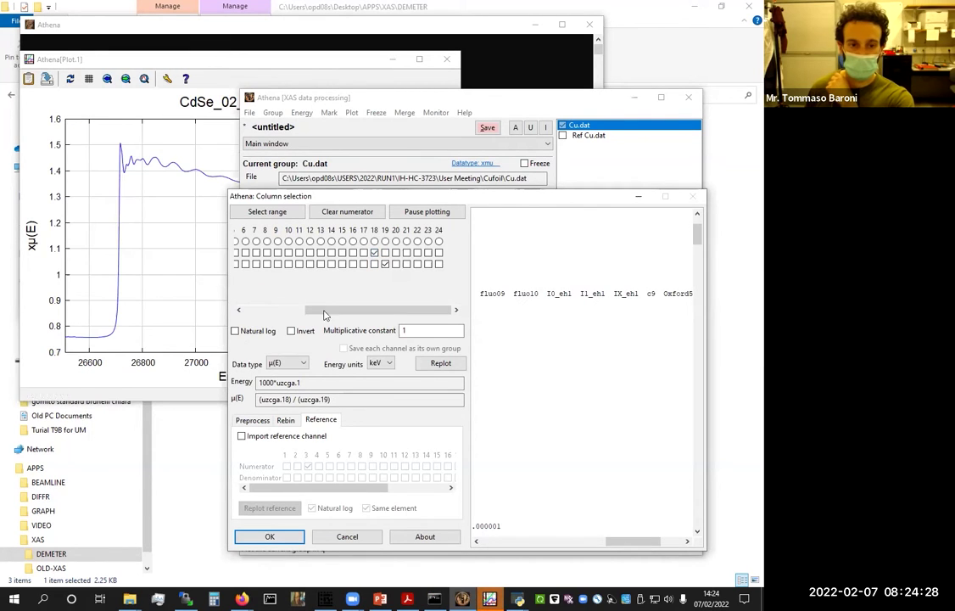
{"action": "left_click", "coordinate": [575, 379]}
{"action": "left_click_drag", "start_coordinate": [620, 541], "coordinate": [643, 541]}
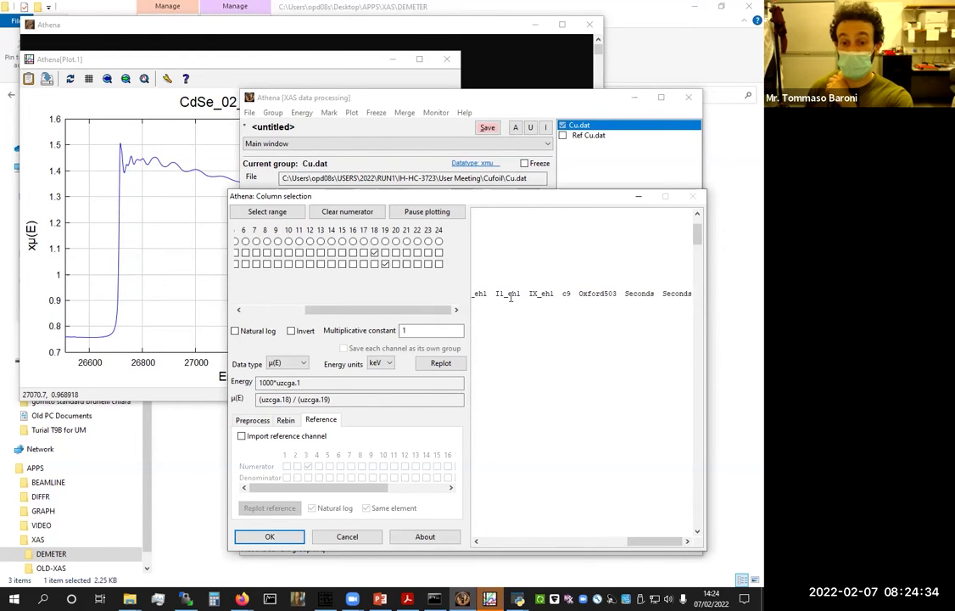
Apply the natural log to the column 18 over column 19 ratio and inspect the CdSe_02_1.dat energy plot
{"action": "left_click_drag", "start_coordinate": [651, 543], "coordinate": [635, 542]}
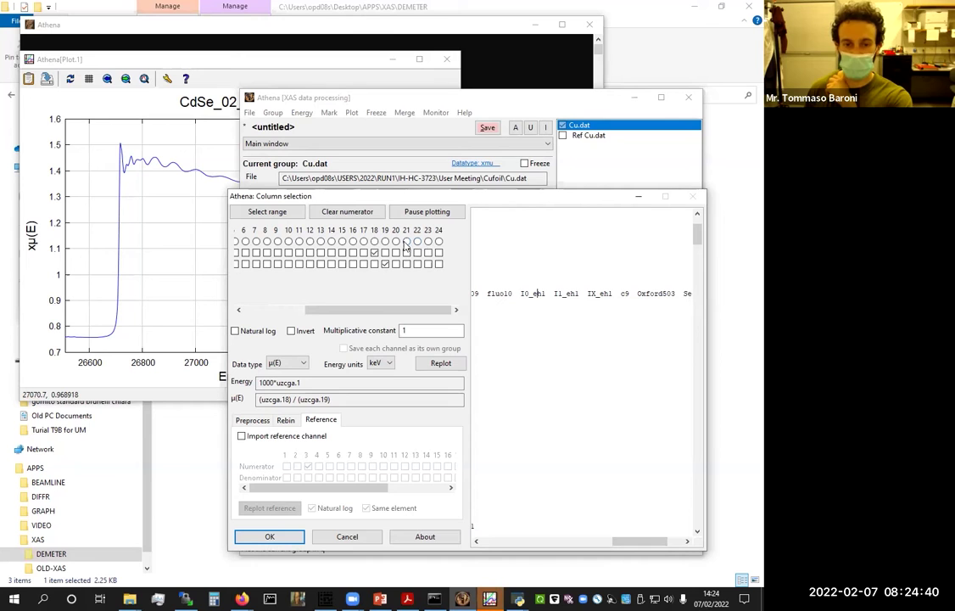
{"action": "left_click", "coordinate": [374, 253]}
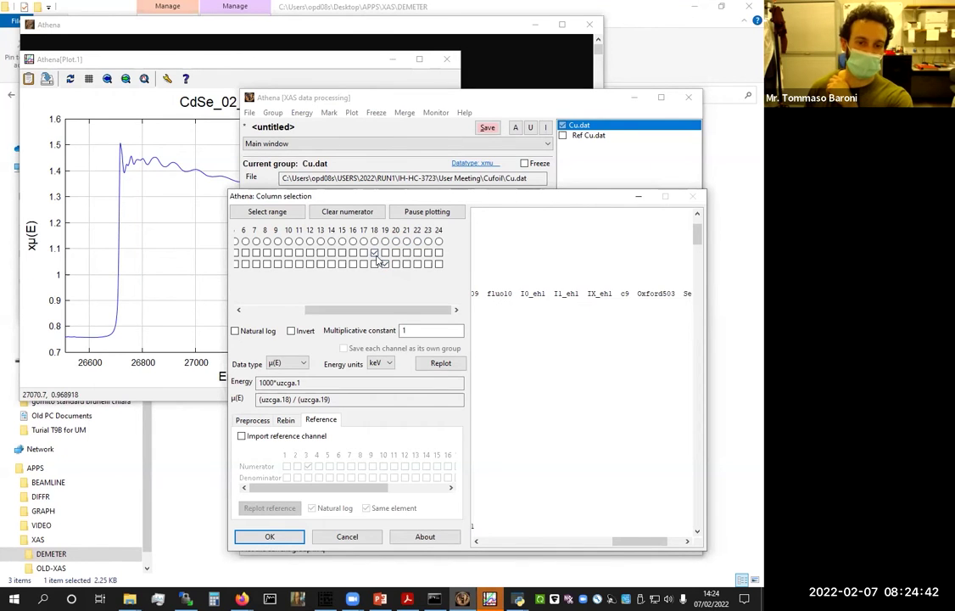
{"action": "left_click", "coordinate": [236, 330]}
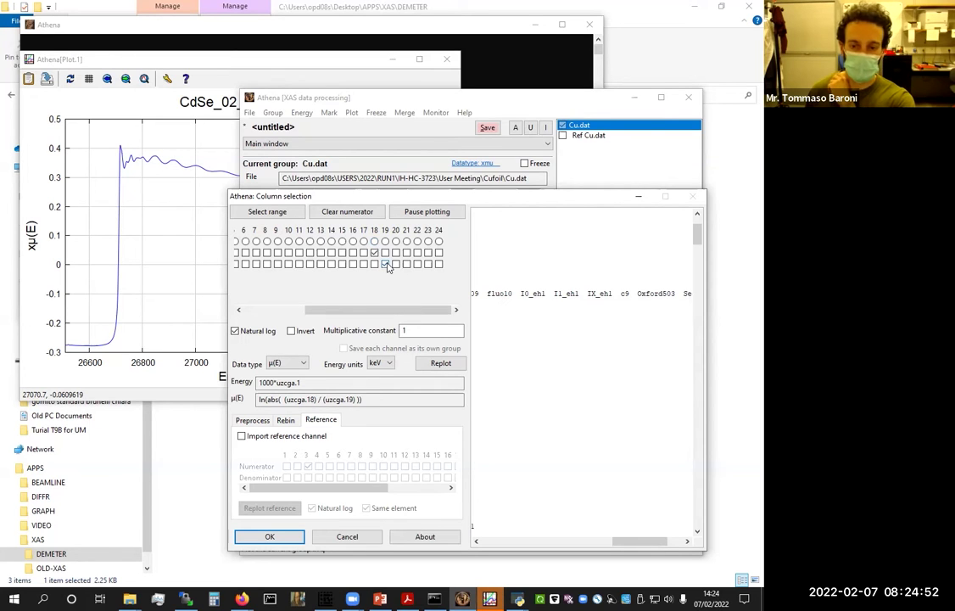
{"action": "left_click_drag", "start_coordinate": [409, 311], "coordinate": [348, 311]}
{"action": "left_click", "coordinate": [161, 183]}
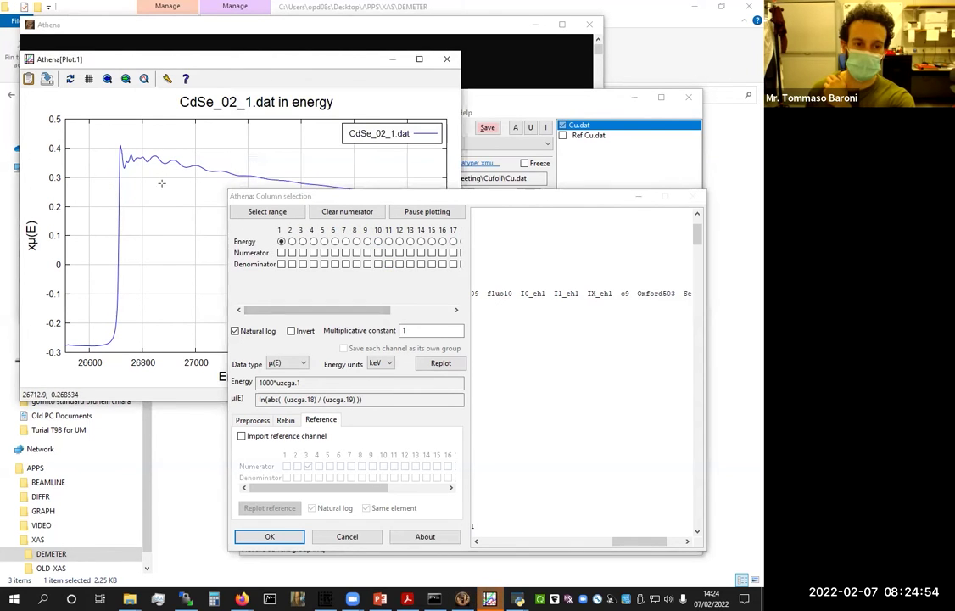
{"action": "left_click", "coordinate": [297, 210]}
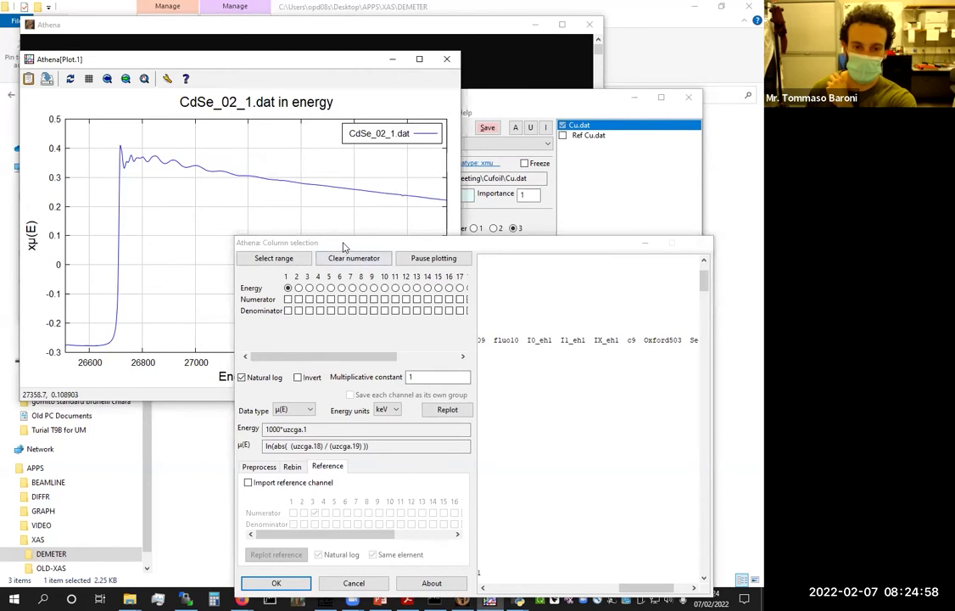
{"action": "left_click", "coordinate": [345, 244]}
{"action": "left_click_drag", "start_coordinate": [344, 245], "coordinate": [353, 99]}
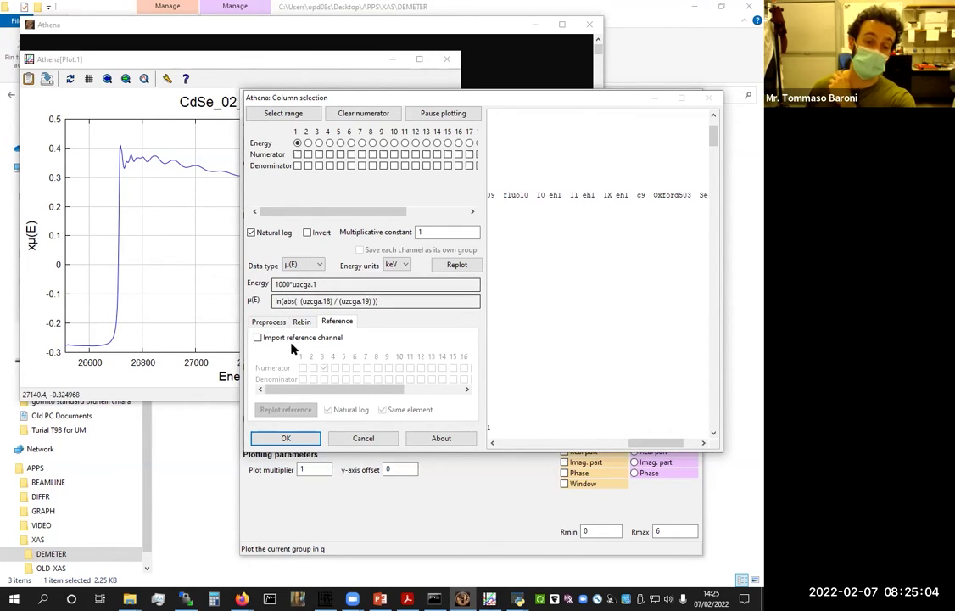
Enable import of a reference channel and locate the I1_eh2 and IX_eh2 columns in the file header
{"action": "left_click", "coordinate": [258, 337]}
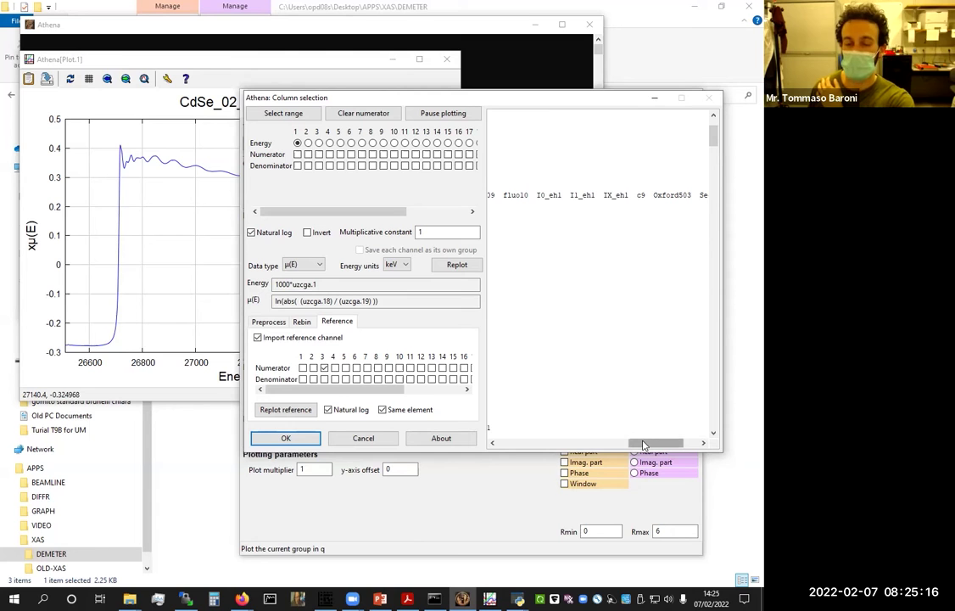
{"action": "scroll", "coordinate": [642, 301], "scroll_direction": "left", "scroll_amount": 10}
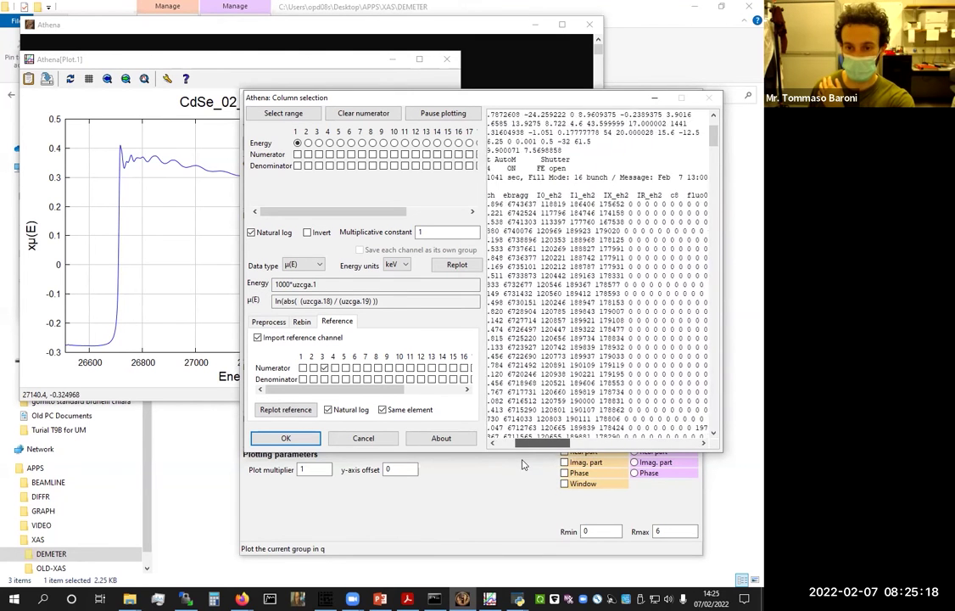
{"action": "double_click", "coordinate": [643, 194]}
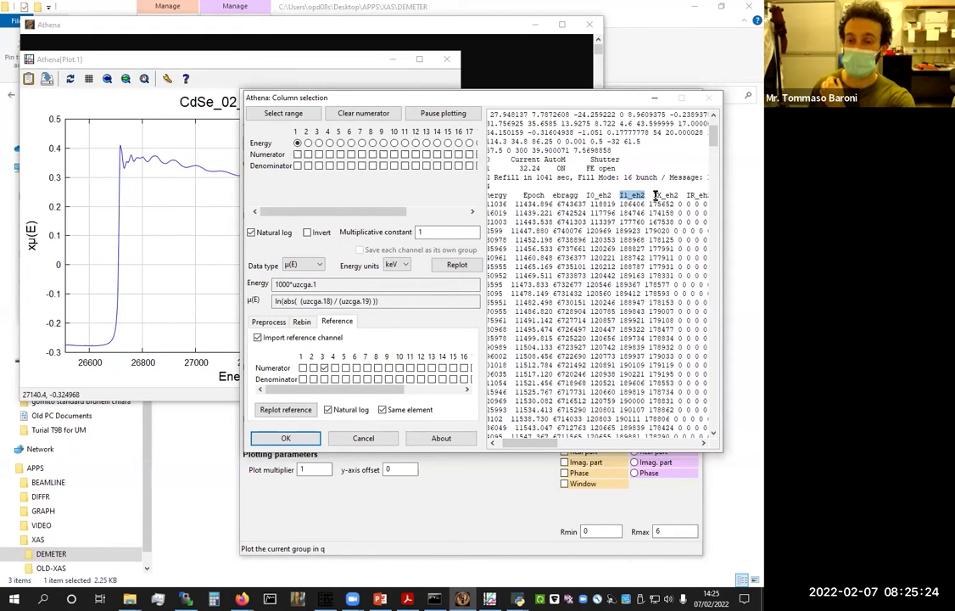
{"action": "left_click_drag", "start_coordinate": [653, 195], "coordinate": [678, 194]}
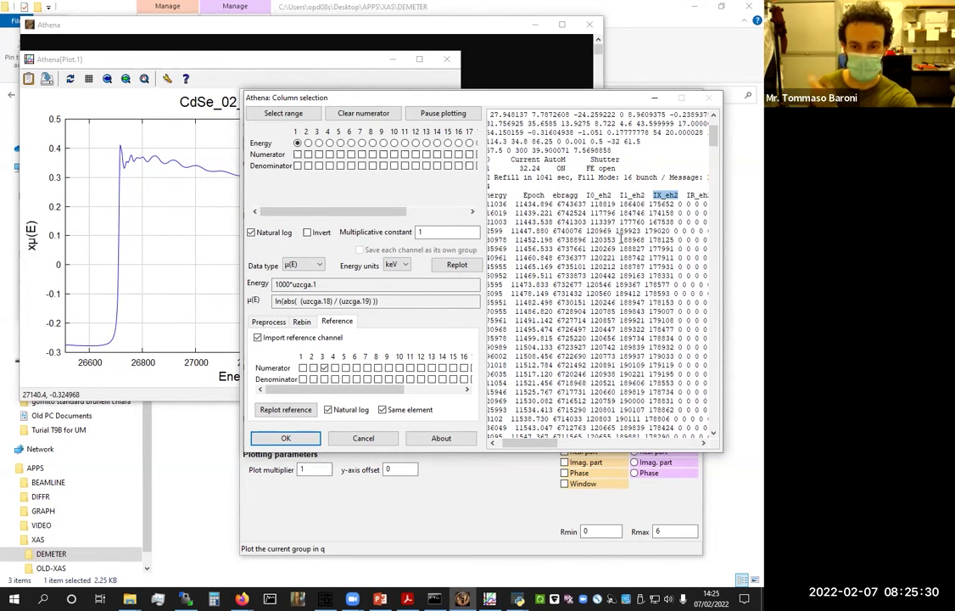
{"action": "left_click", "coordinate": [509, 194]}
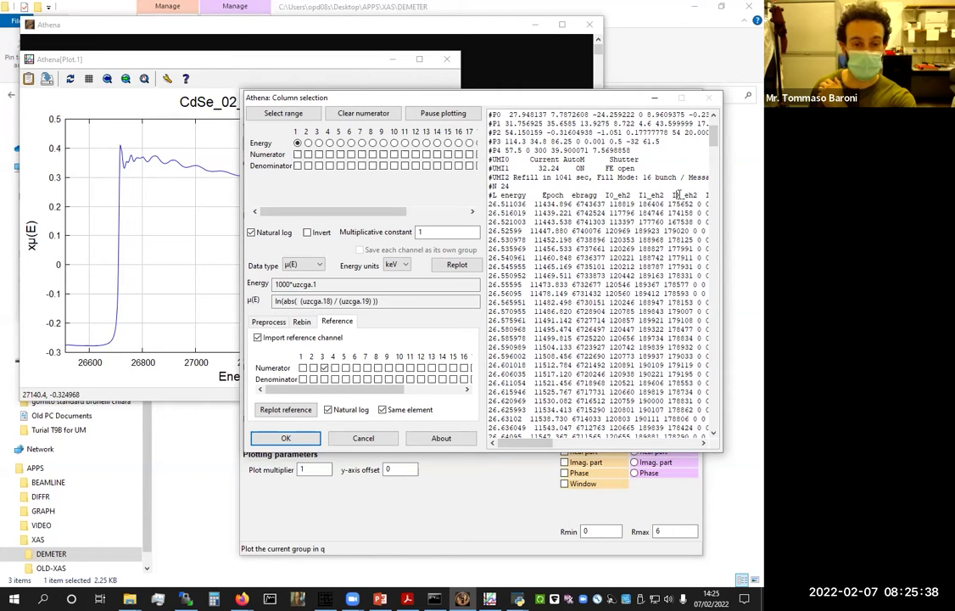
Set the reference channel to numerator column 5 over denominator column 6 with natural log, and import the scan
{"action": "left_click", "coordinate": [346, 371]}
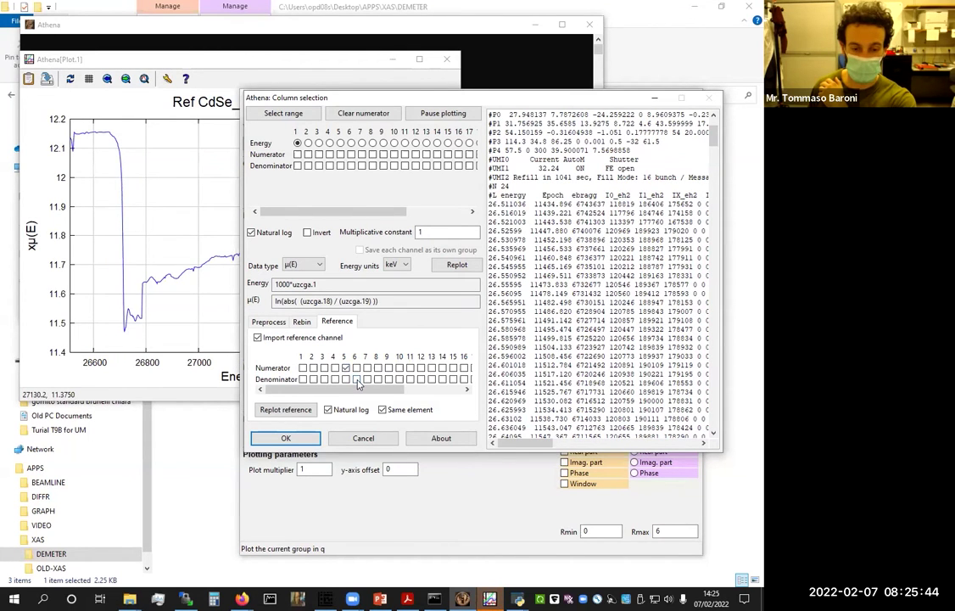
{"action": "left_click", "coordinate": [357, 379]}
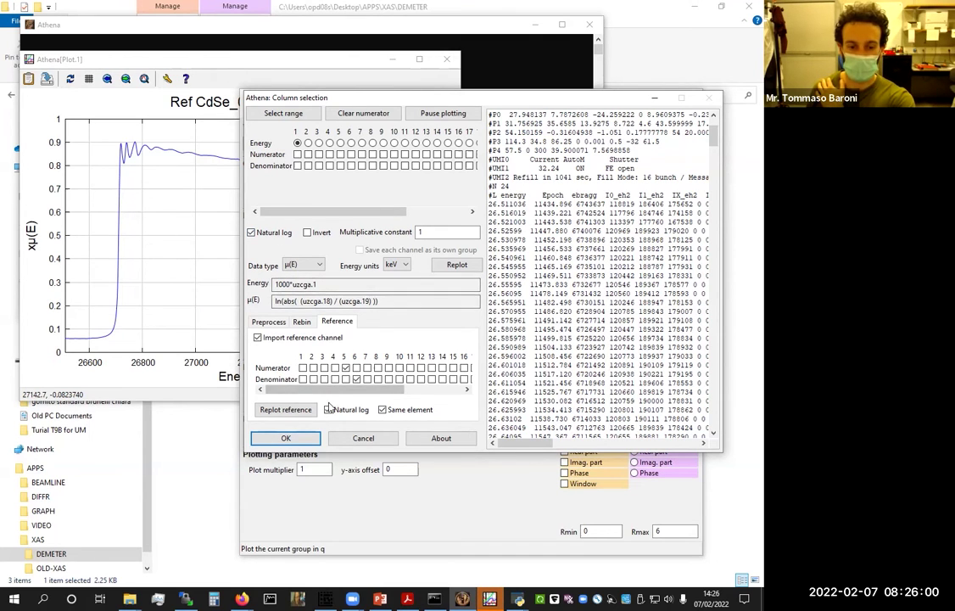
{"action": "left_click", "coordinate": [287, 439]}
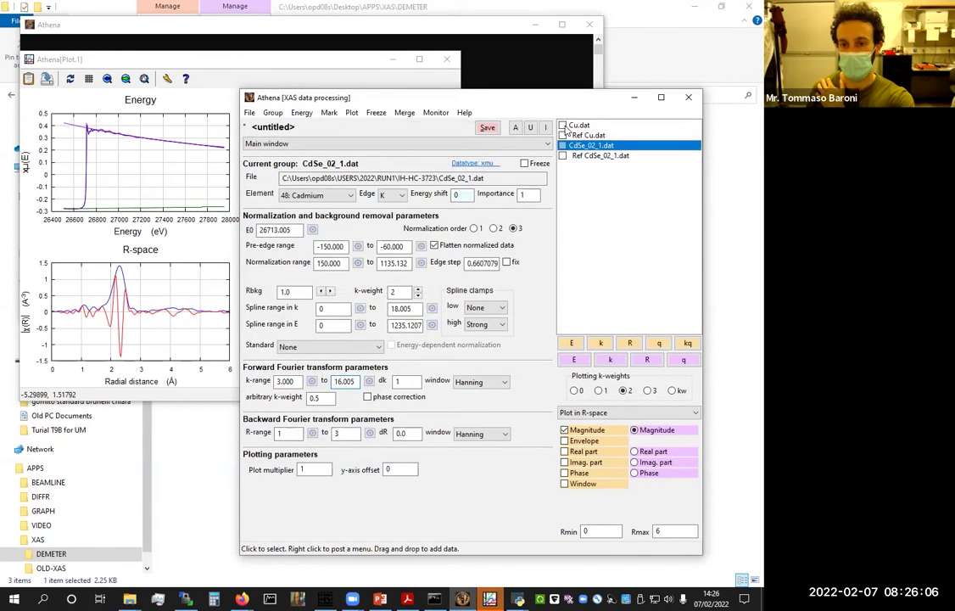
Plot the CdSe_02_1.dat group in energy and switch off normalization to view its raw μ(E)
{"action": "left_click", "coordinate": [599, 155]}
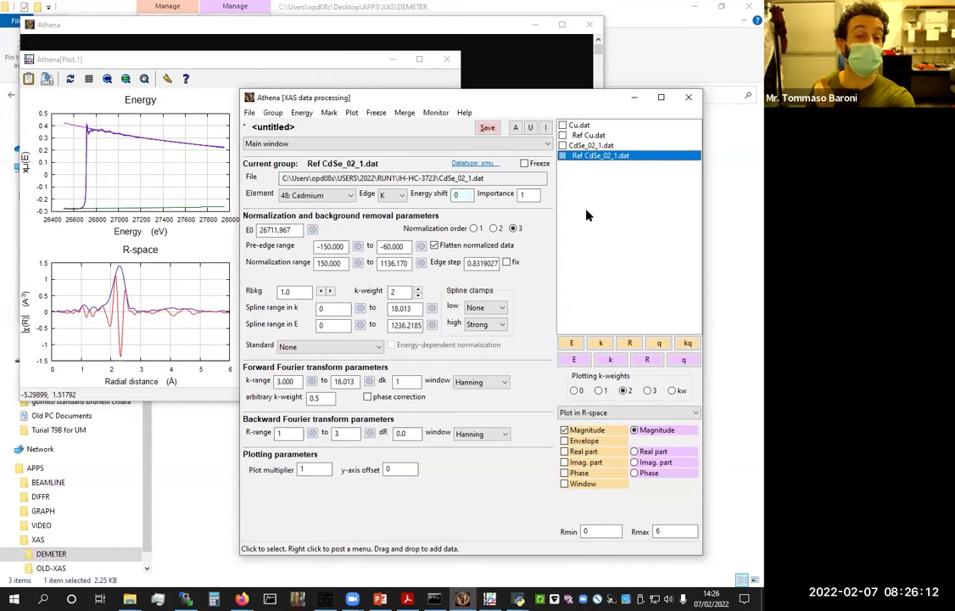
{"action": "left_click", "coordinate": [587, 146]}
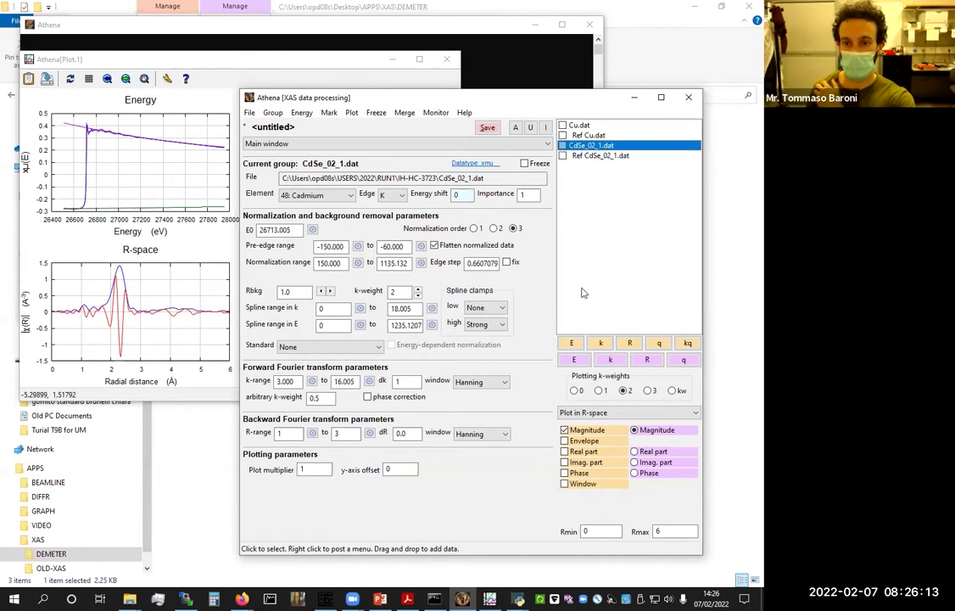
{"action": "left_click", "coordinate": [574, 342]}
{"action": "left_click", "coordinate": [181, 203]}
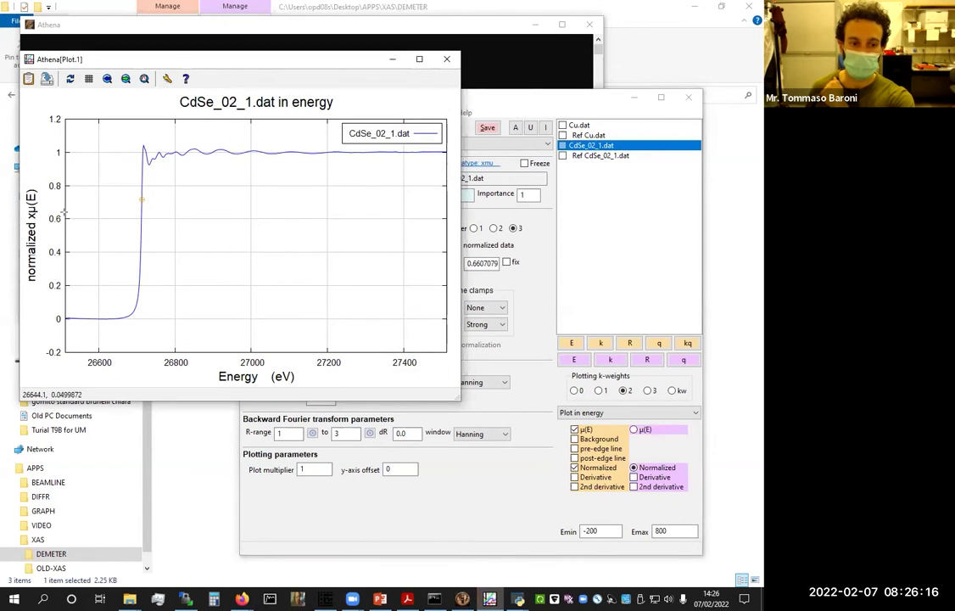
{"action": "left_click", "coordinate": [576, 467]}
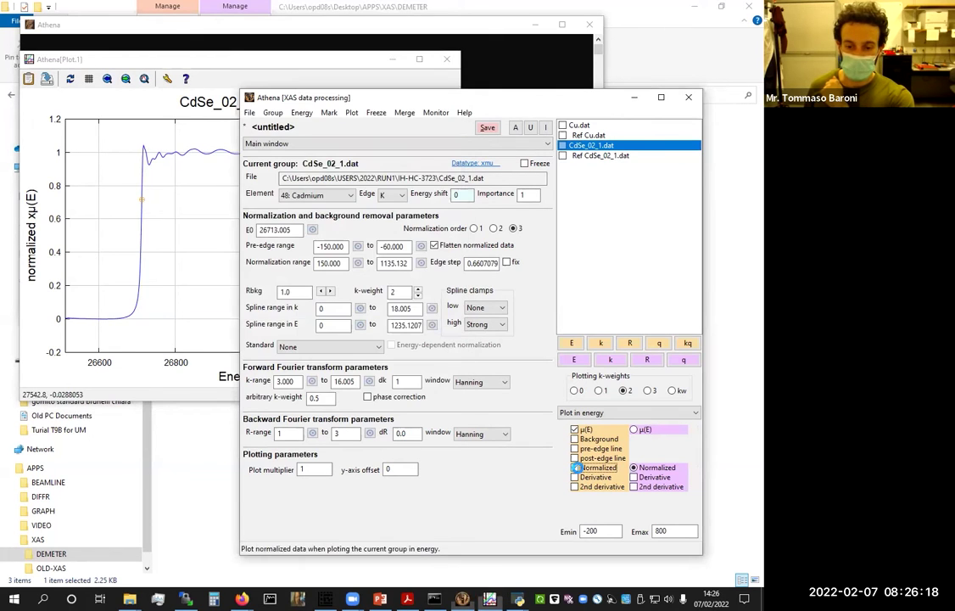
{"action": "left_click", "coordinate": [576, 467]}
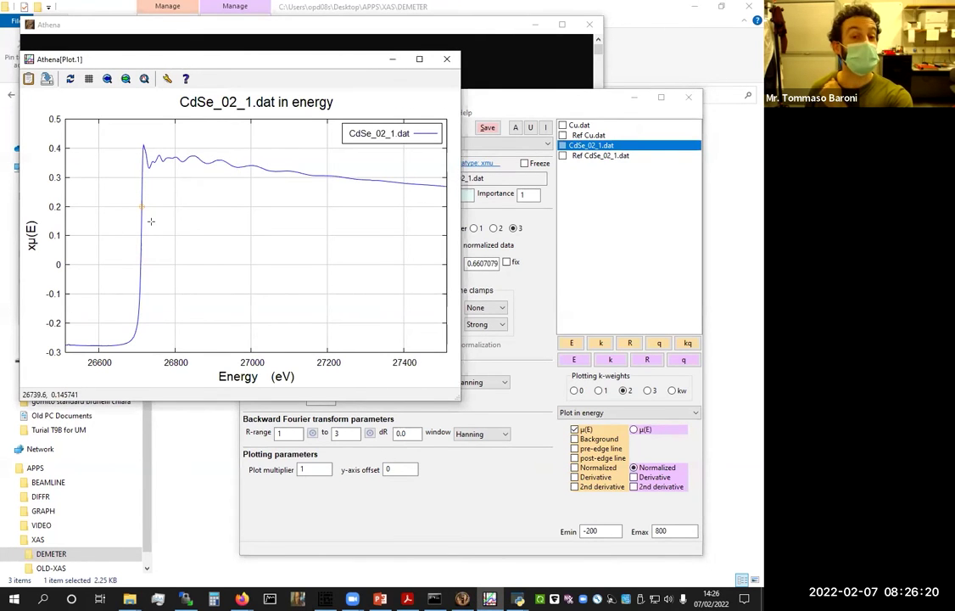
Examine CdSe_02_1.dat in k-space and compare it with Cu.dat by marking and plotting both groups in the enlarged plot
{"action": "left_click", "coordinate": [596, 346]}
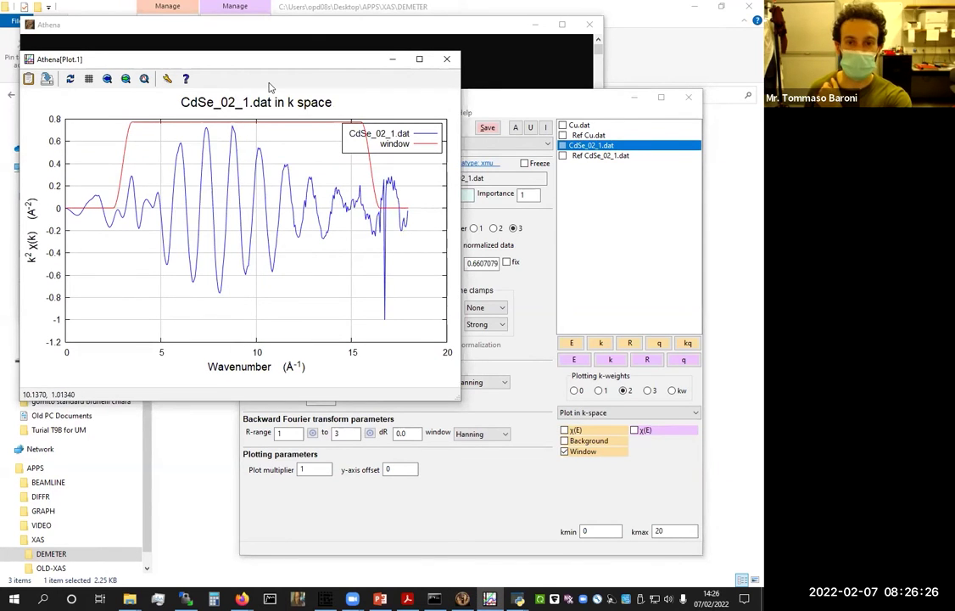
{"action": "left_click", "coordinate": [419, 59]}
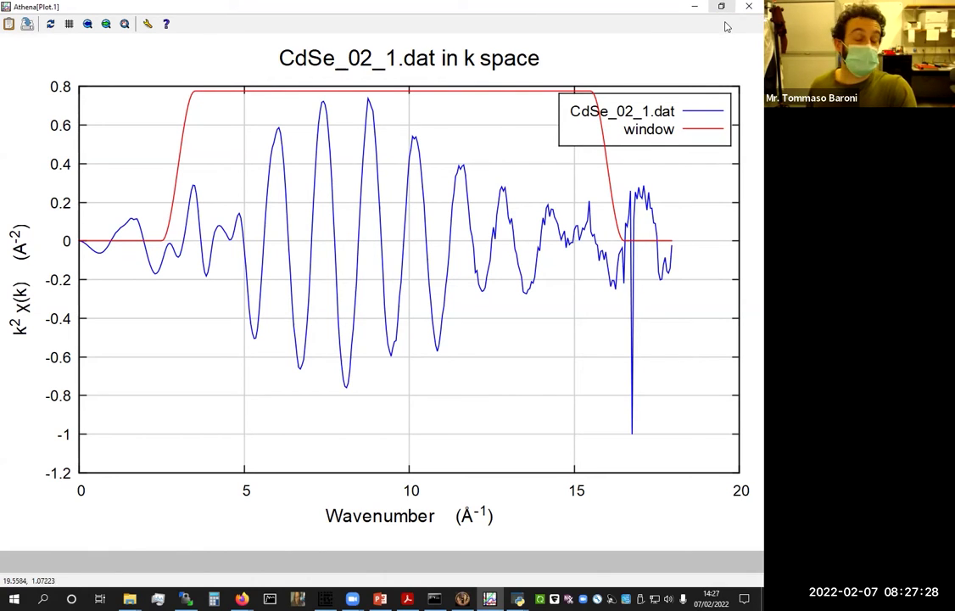
{"action": "left_click", "coordinate": [570, 148]}
{"action": "left_click", "coordinate": [563, 146]}
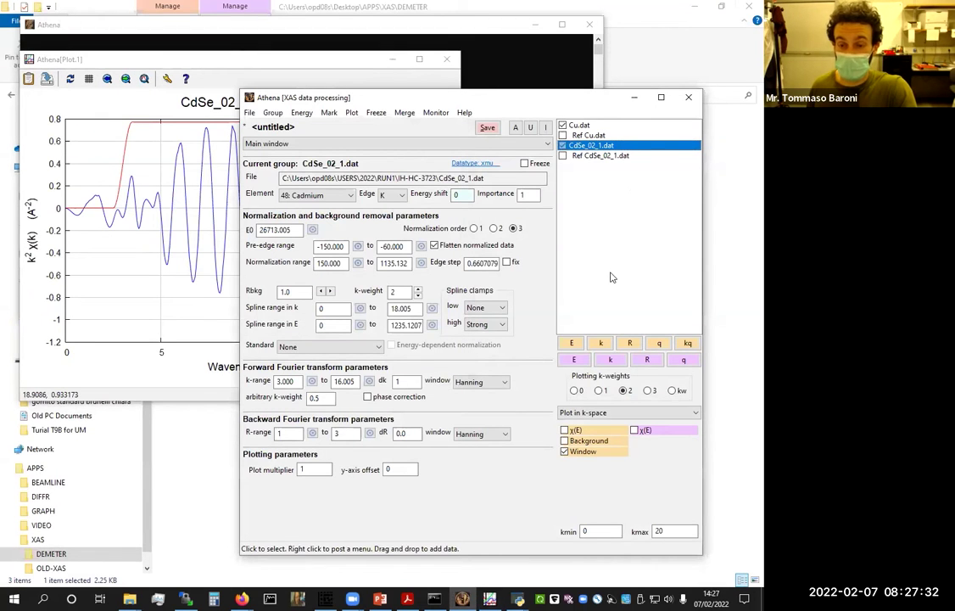
{"action": "left_click", "coordinate": [611, 365]}
{"action": "left_click", "coordinate": [121, 219]}
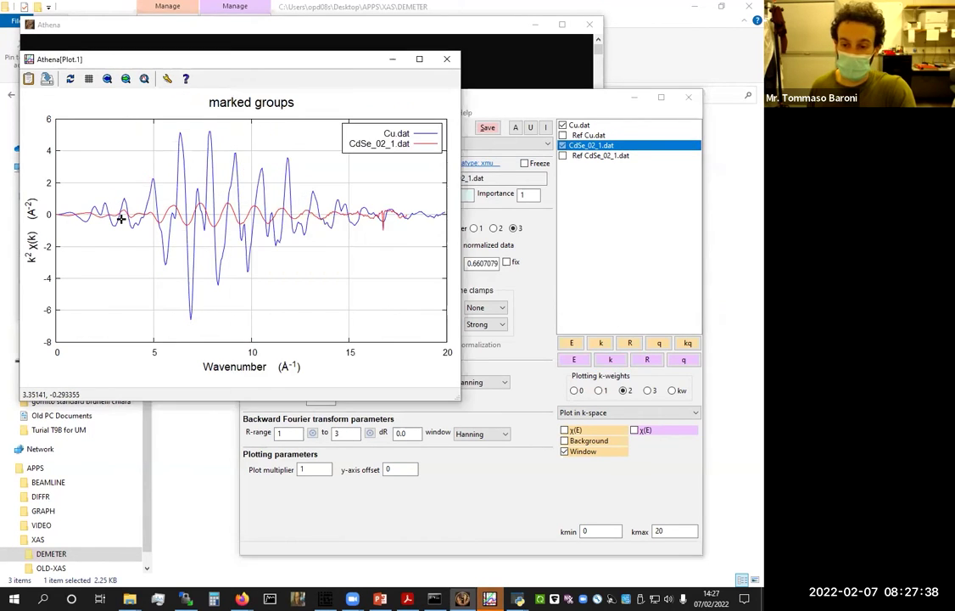
{"action": "left_click", "coordinate": [420, 59]}
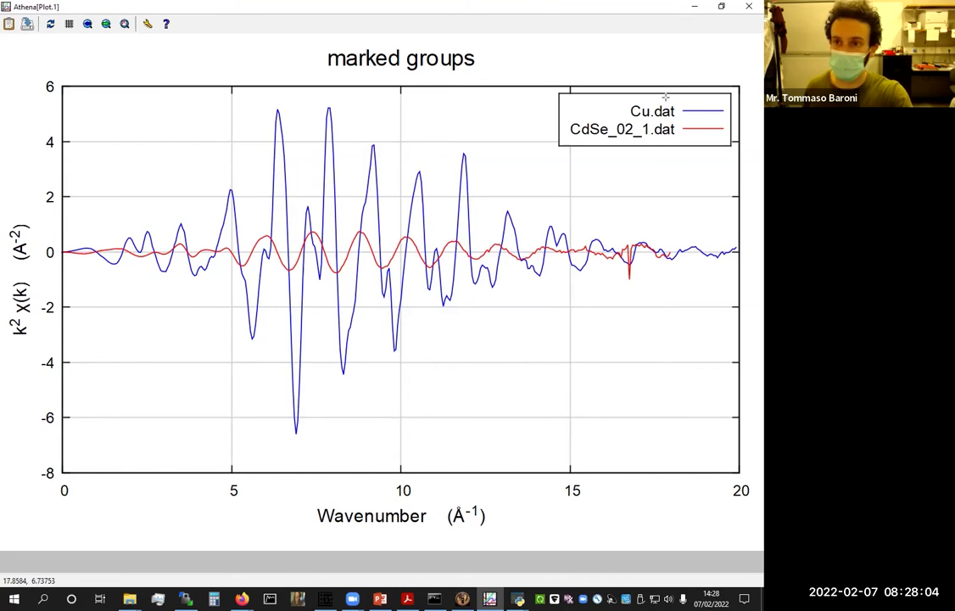
{"action": "left_click", "coordinate": [720, 11]}
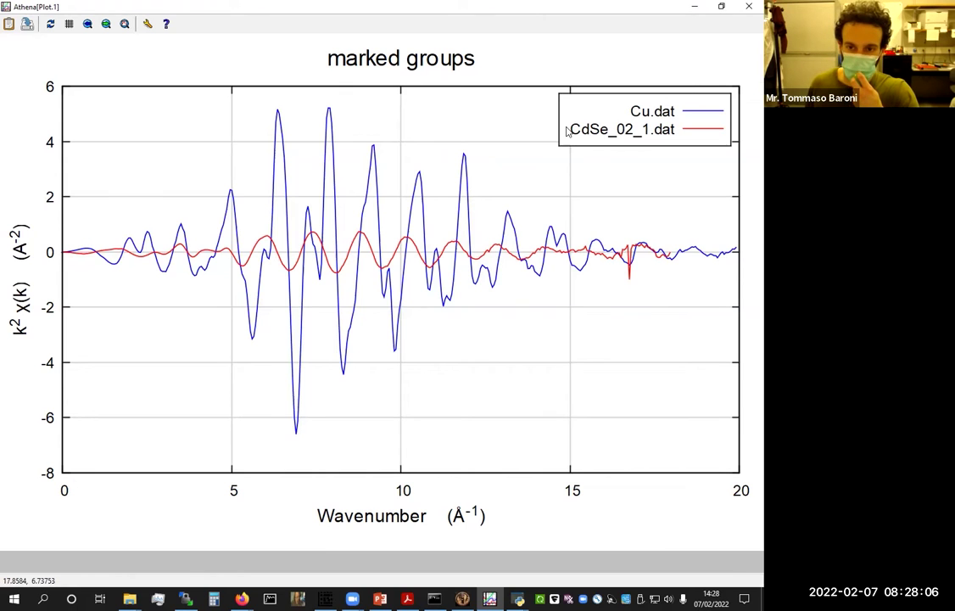
Plot CdSe_02_1.dat in energy with its pre-edge line and Emax set to 200, and enlarge the plot
{"action": "left_click", "coordinate": [571, 344]}
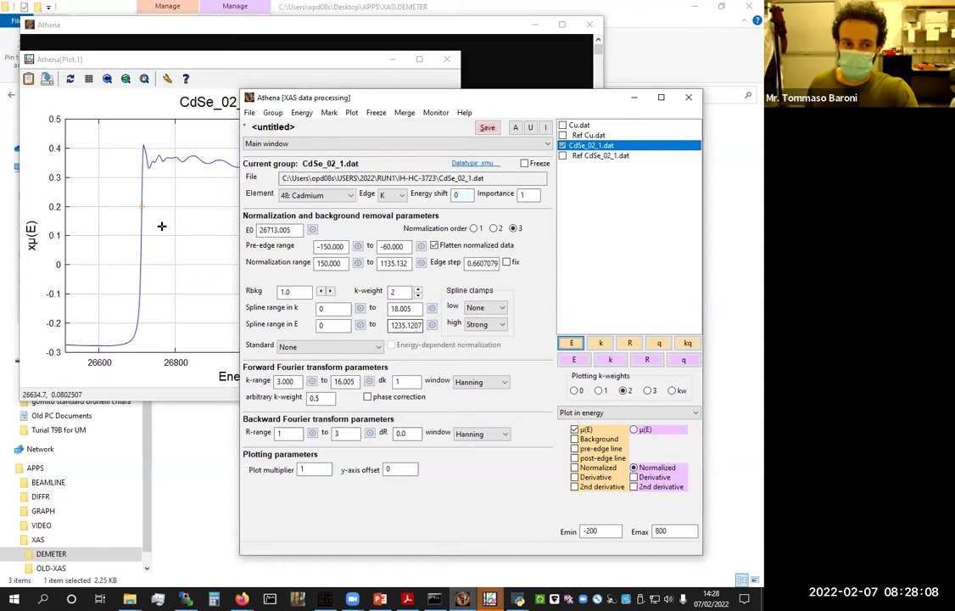
{"action": "left_click", "coordinate": [191, 224]}
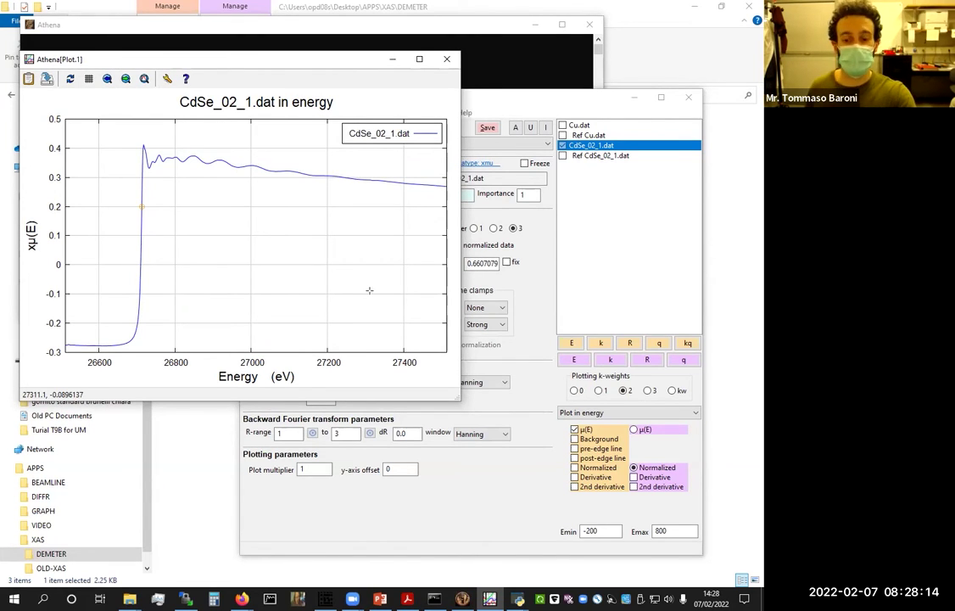
{"action": "left_click", "coordinate": [463, 427]}
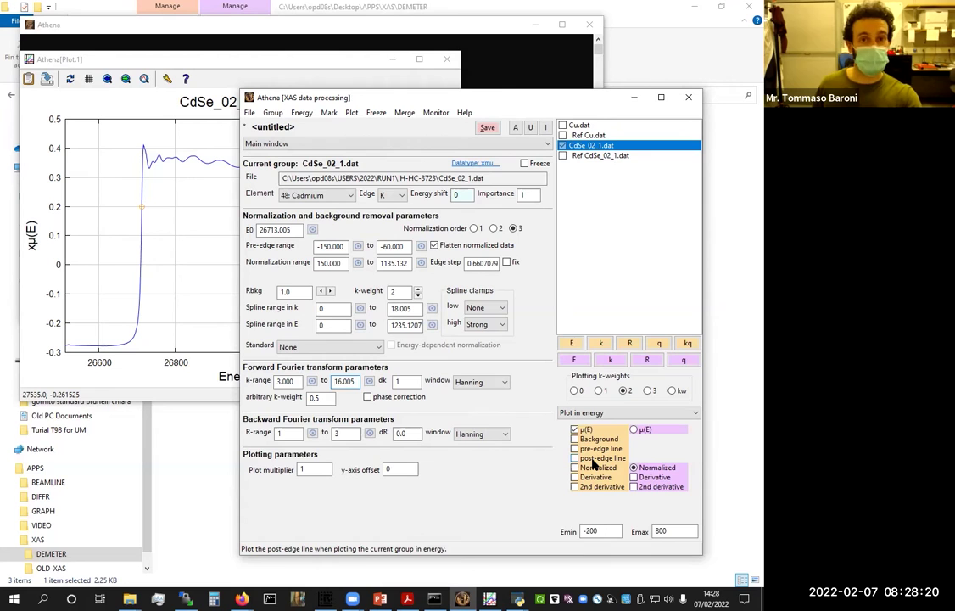
{"action": "left_click", "coordinate": [591, 450]}
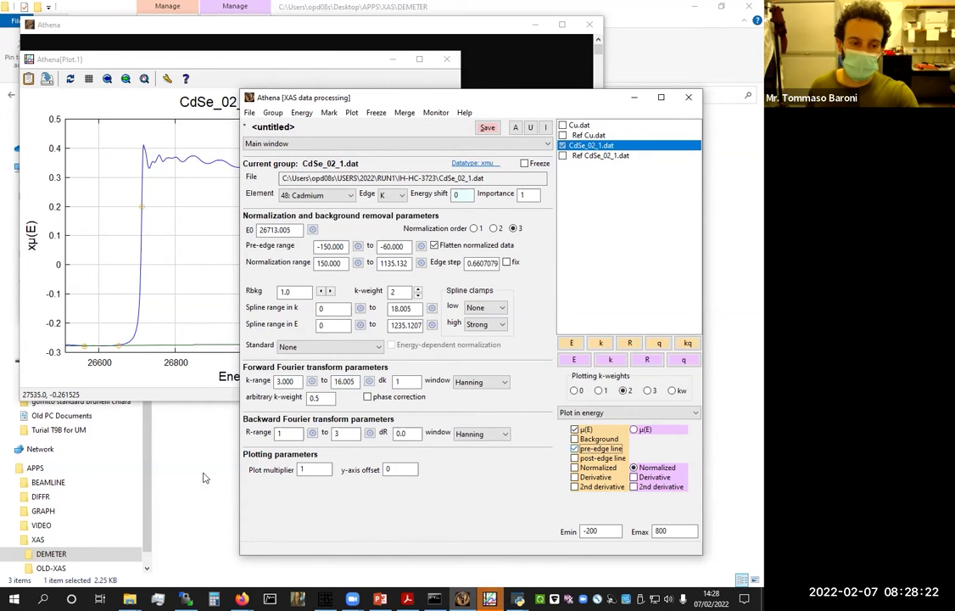
{"action": "left_click_drag", "start_coordinate": [669, 531], "coordinate": [633, 533]}
{"action": "type", "text": "200"}
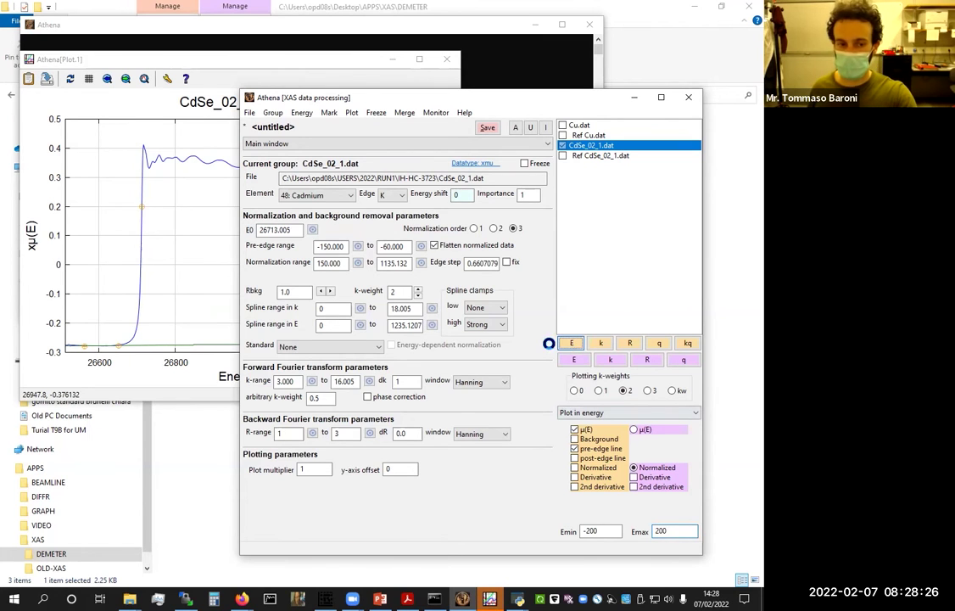
{"action": "left_click", "coordinate": [570, 343]}
{"action": "left_click", "coordinate": [421, 61]}
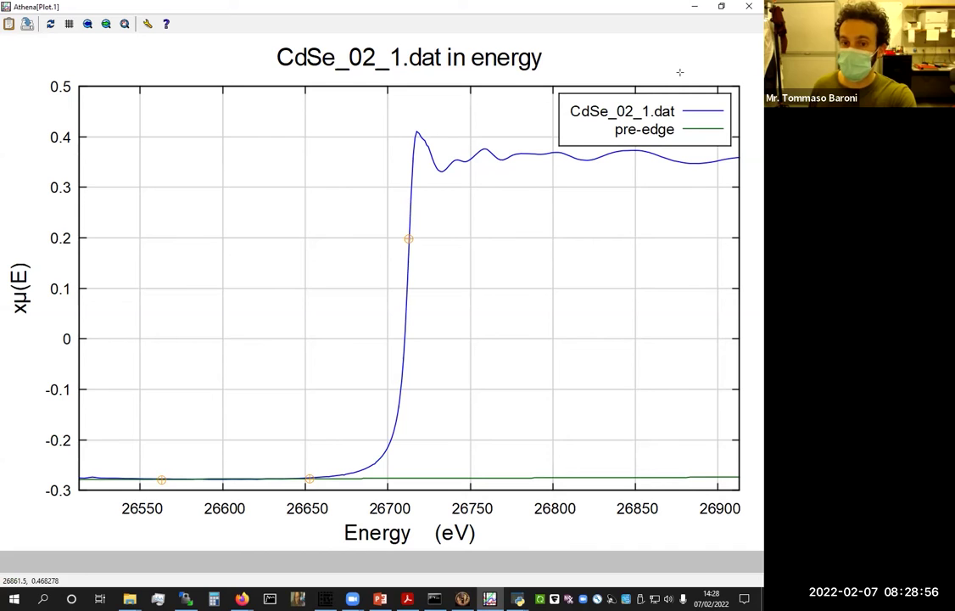
Set the pre-edge range of CdSe_02_1.dat to -200 to -70
{"action": "key", "text": "alt+Tab"}
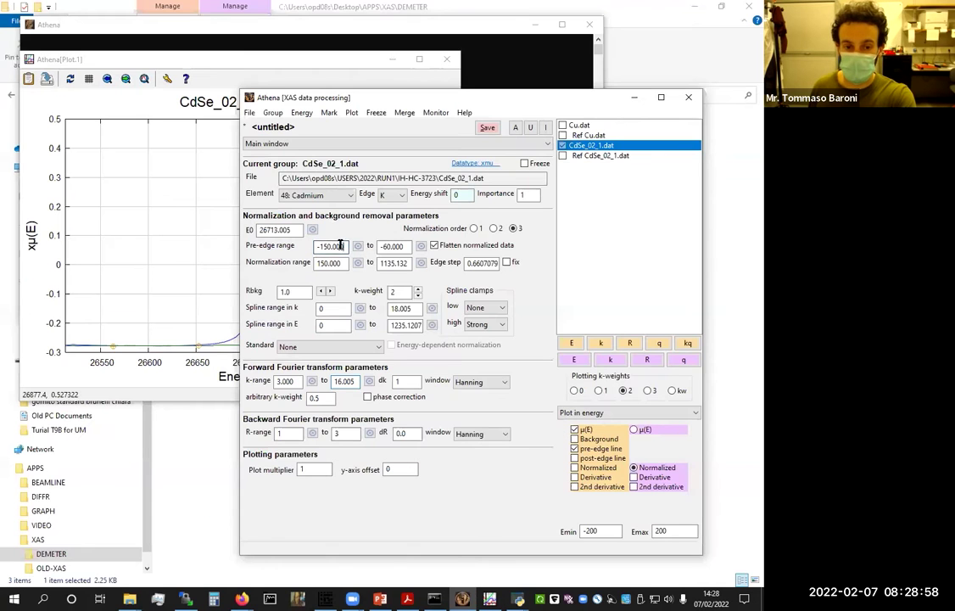
{"action": "type", "text": "-200"}
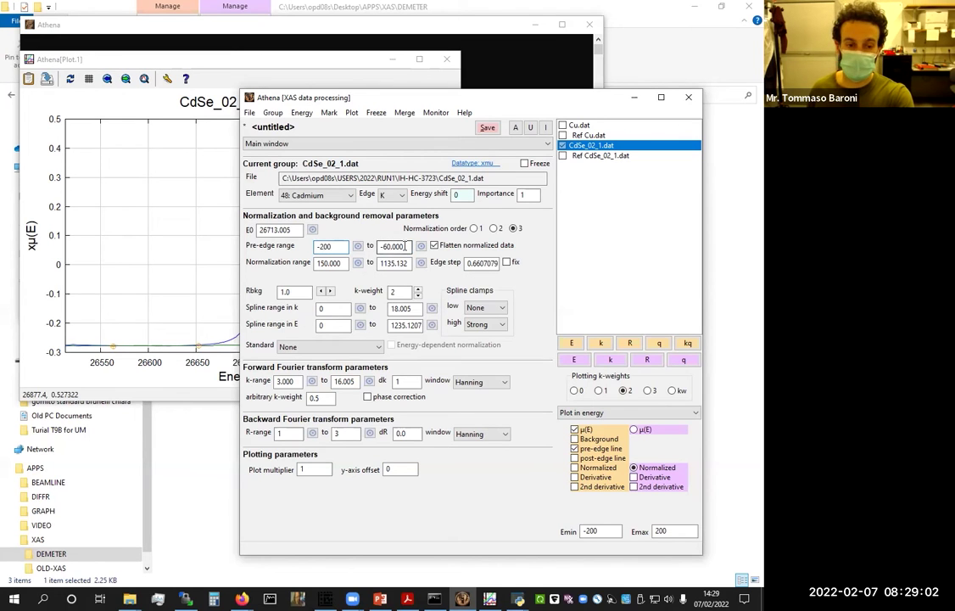
{"action": "left_click_drag", "start_coordinate": [406, 246], "coordinate": [383, 247]}
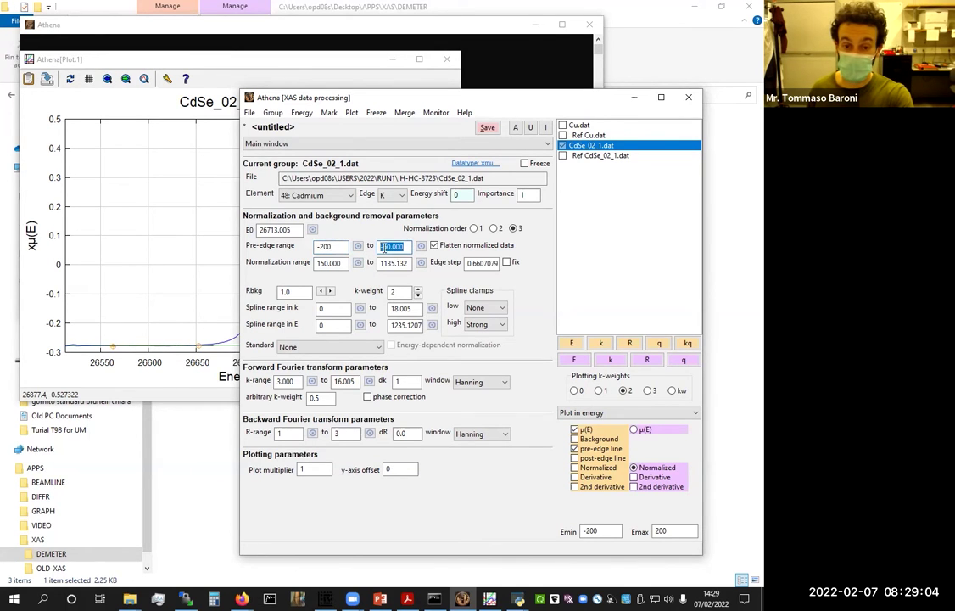
{"action": "type", "text": "-70"}
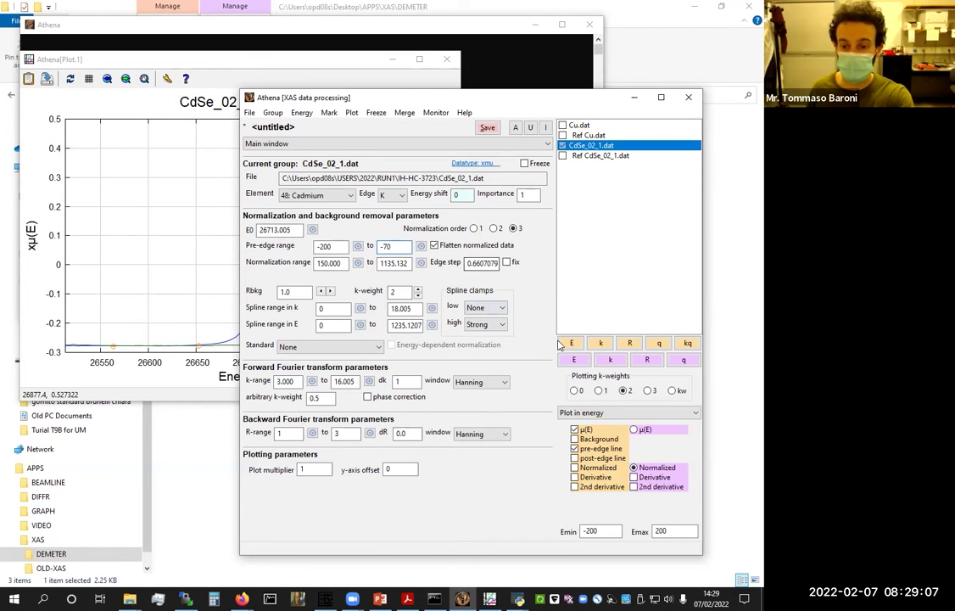
Replot CdSe_02_1.dat in energy with its changed pre-edge range and examine the pre-edge line in the enlarged plot
{"action": "key", "text": "Return"}
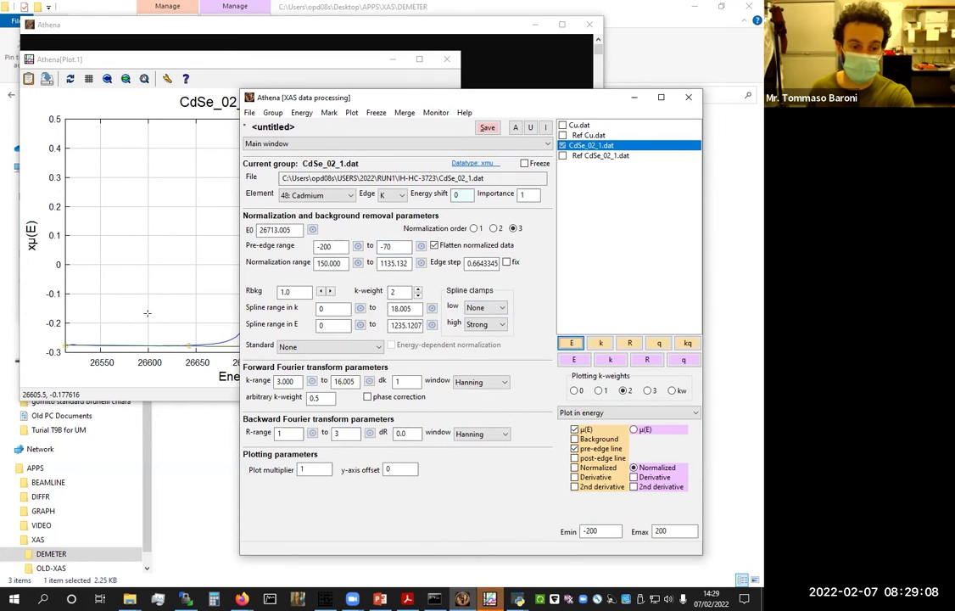
{"action": "left_click", "coordinate": [178, 376]}
{"action": "double_click", "coordinate": [362, 54]}
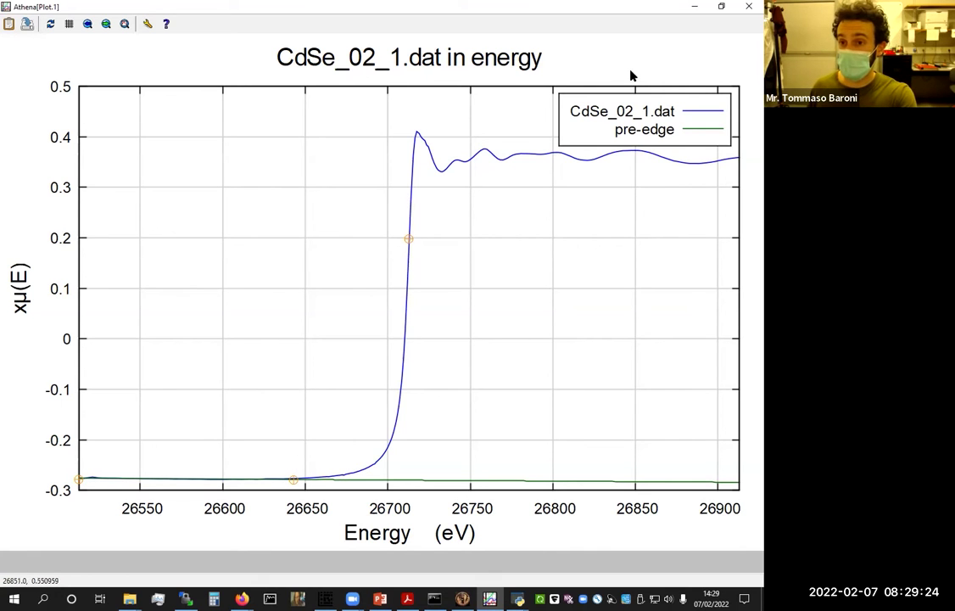
{"action": "key", "text": "super+Down"}
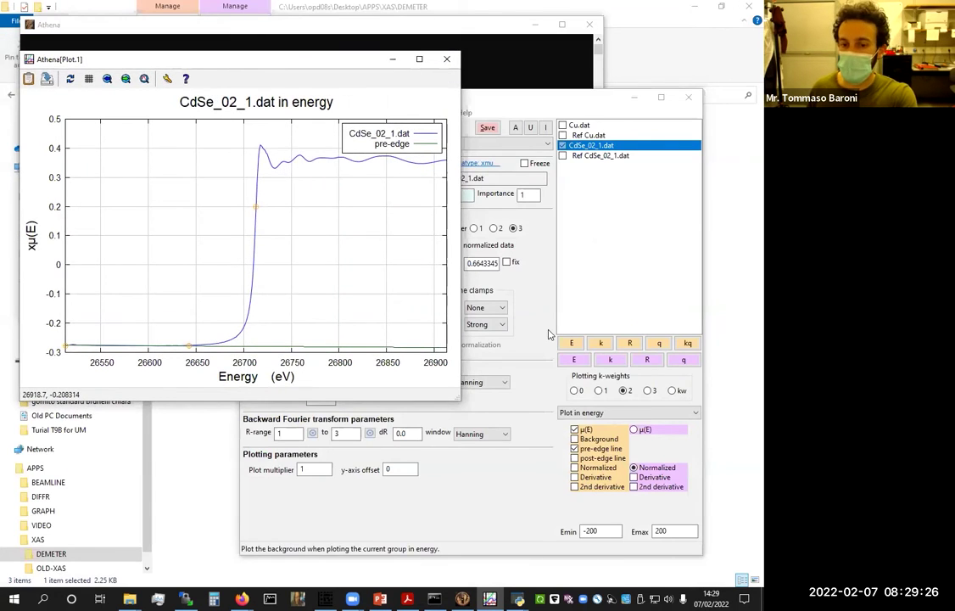
Set the upper limit of the pre-edge range of CdSe_02_1.dat to -80 and replot it in energy
{"action": "left_click", "coordinate": [548, 329]}
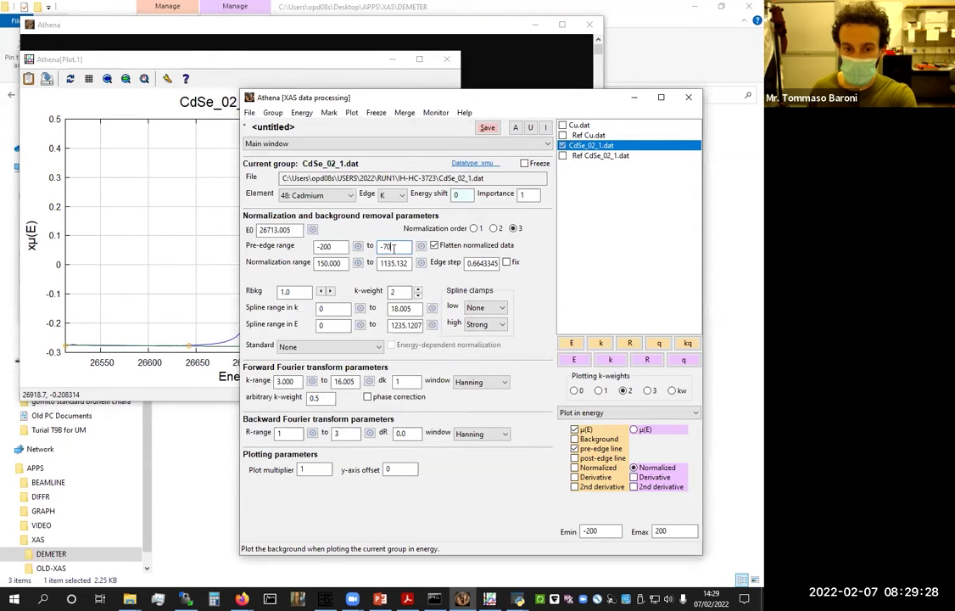
{"action": "left_click", "coordinate": [394, 247]}
{"action": "key", "text": "BackSpace"}
{"action": "key", "text": "BackSpace"}
{"action": "type", "text": "80"}
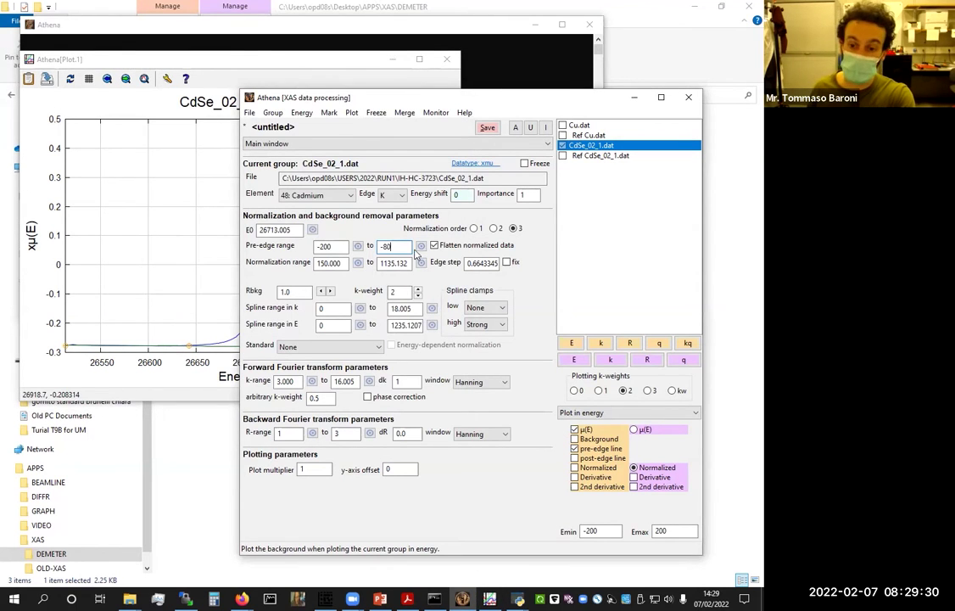
{"action": "left_click", "coordinate": [574, 342]}
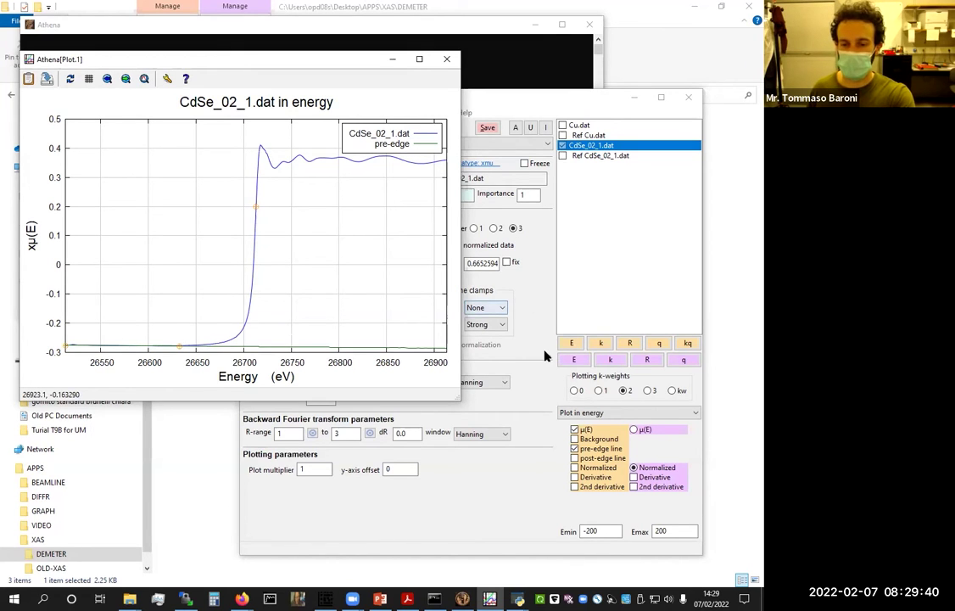
Plot CdSe_02_1.dat in energy with the post-edge line instead of the pre-edge line, using Emin -100 and Emax 800
{"action": "left_click", "coordinate": [575, 457]}
{"action": "left_click", "coordinate": [576, 458]}
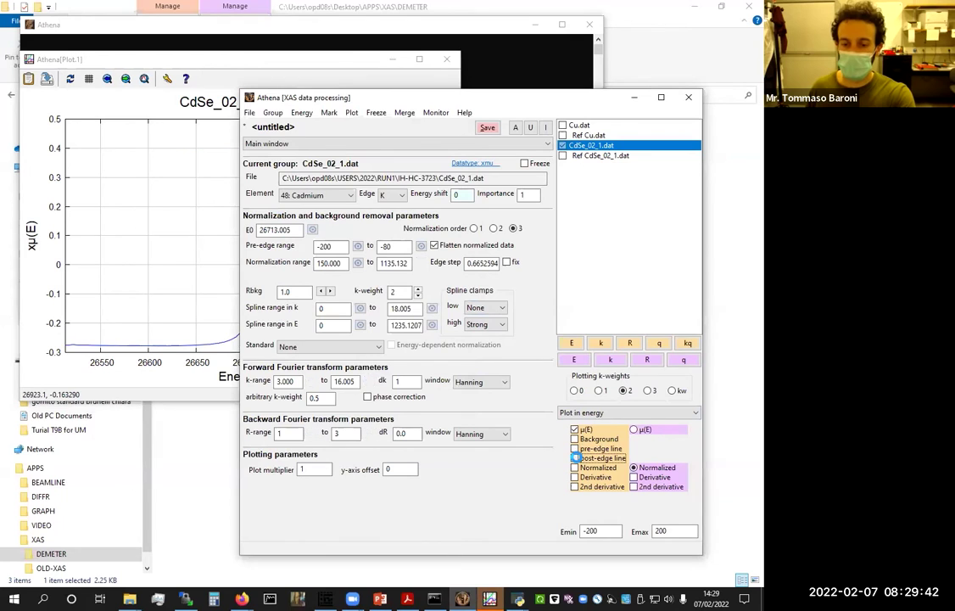
{"action": "double_click", "coordinate": [661, 531]}
{"action": "type", "text": "800"}
{"action": "double_click", "coordinate": [588, 530]}
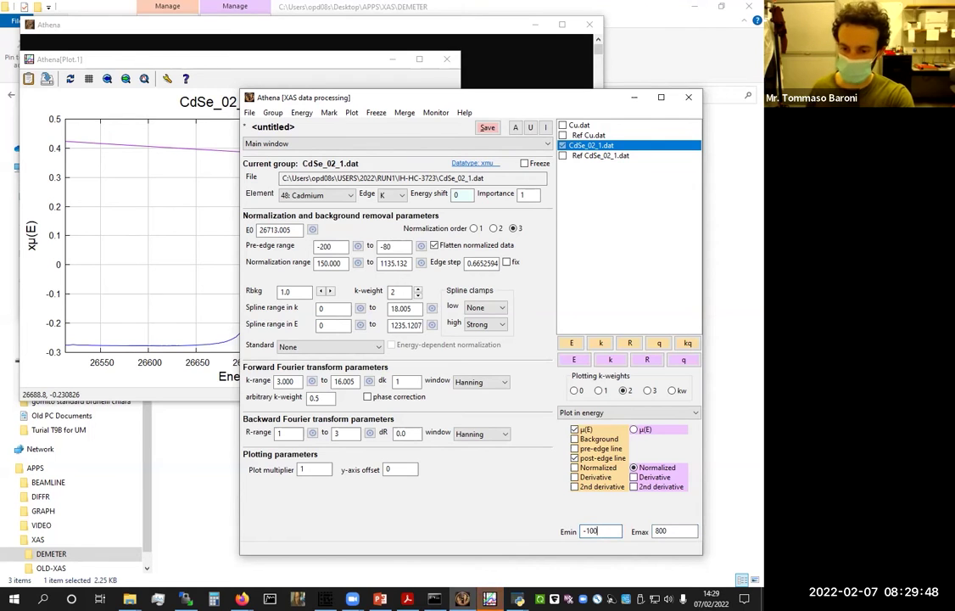
{"action": "left_click", "coordinate": [570, 342]}
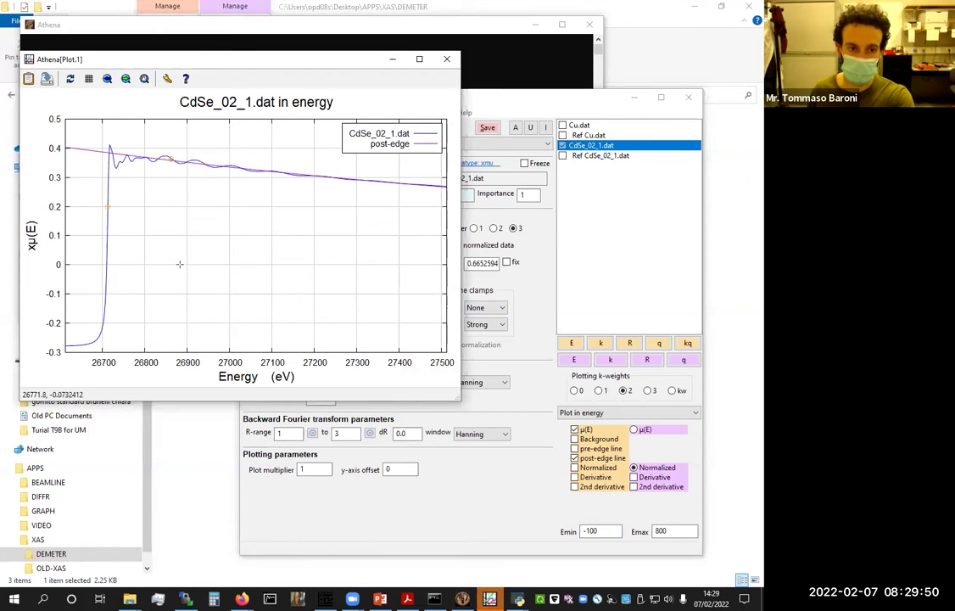
Set Emax to 1300, replot CdSe_02_1.dat in energy, and enlarge the plot
{"action": "left_click", "coordinate": [670, 531]}
{"action": "double_click", "coordinate": [670, 530]}
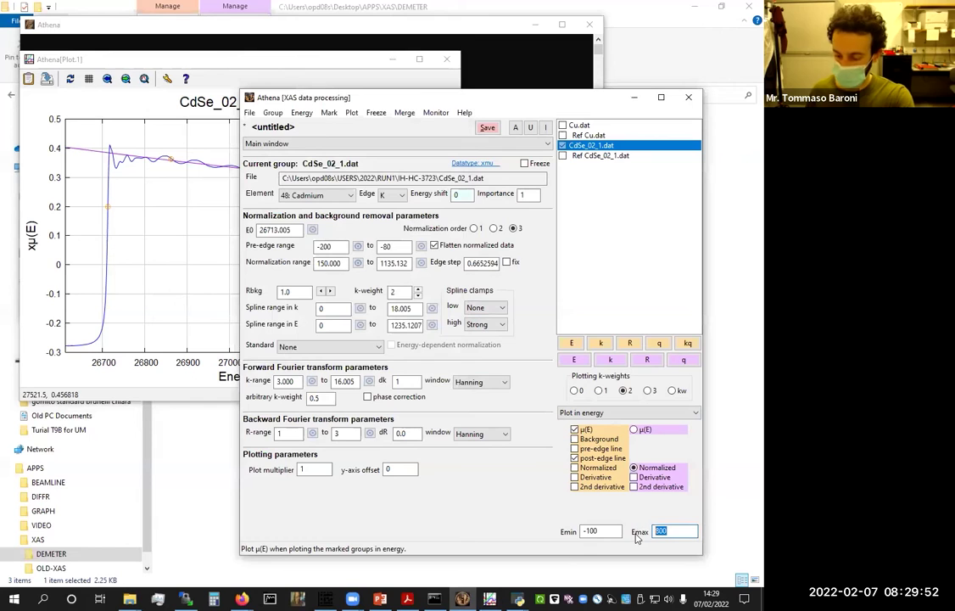
{"action": "type", "text": "13"}
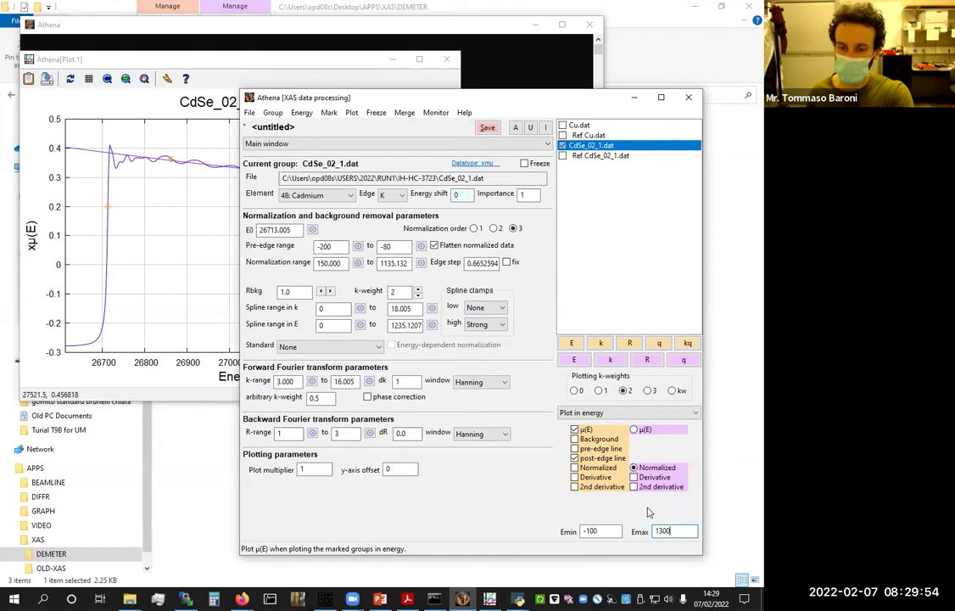
{"action": "left_click", "coordinate": [571, 343]}
{"action": "left_click", "coordinate": [135, 206]}
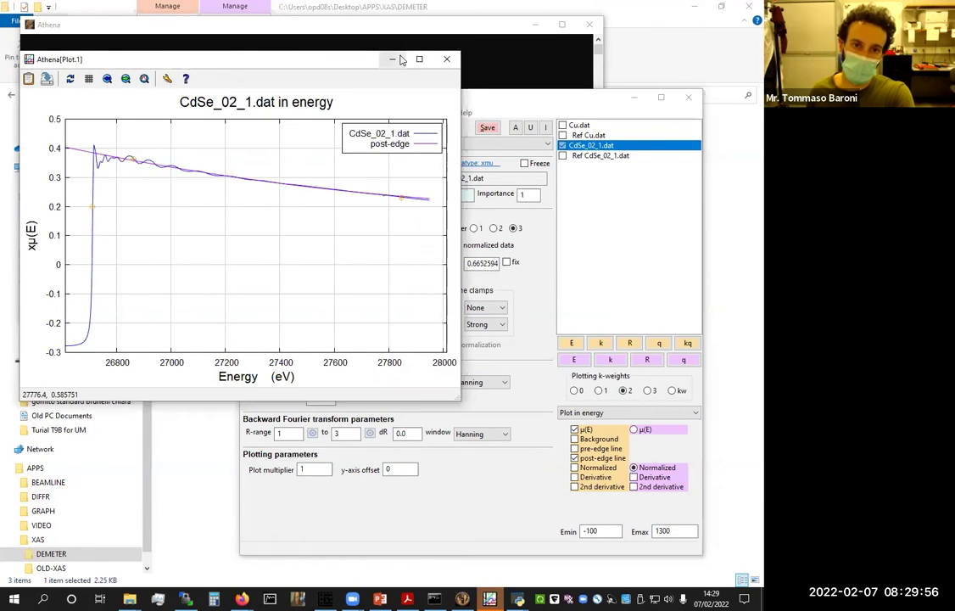
{"action": "left_click", "coordinate": [418, 58]}
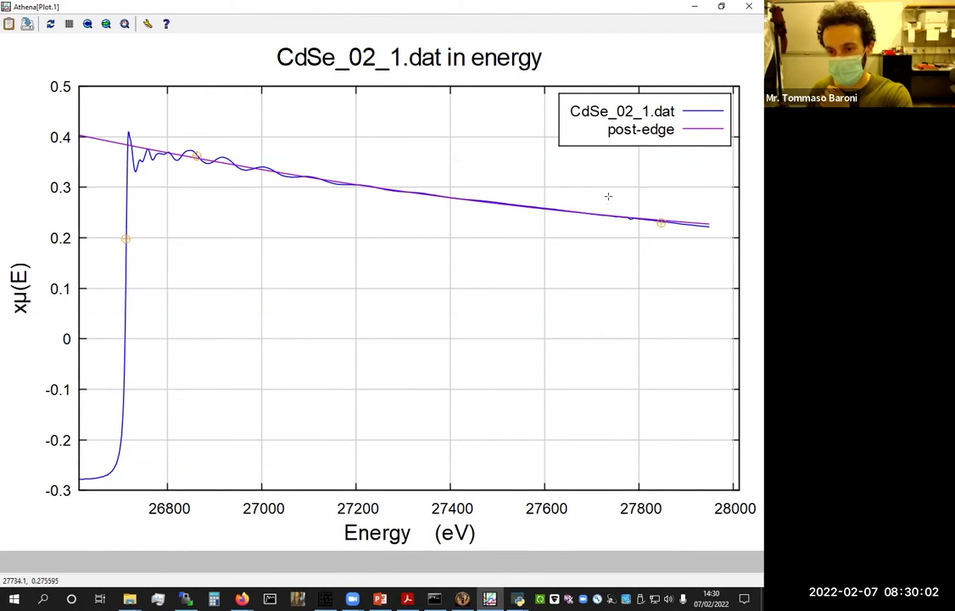
Examine the post-edge line against the data close up around 27800 eV and over the full plotted energy range
{"action": "left_click_drag", "start_coordinate": [631, 243], "coordinate": [673, 176]}
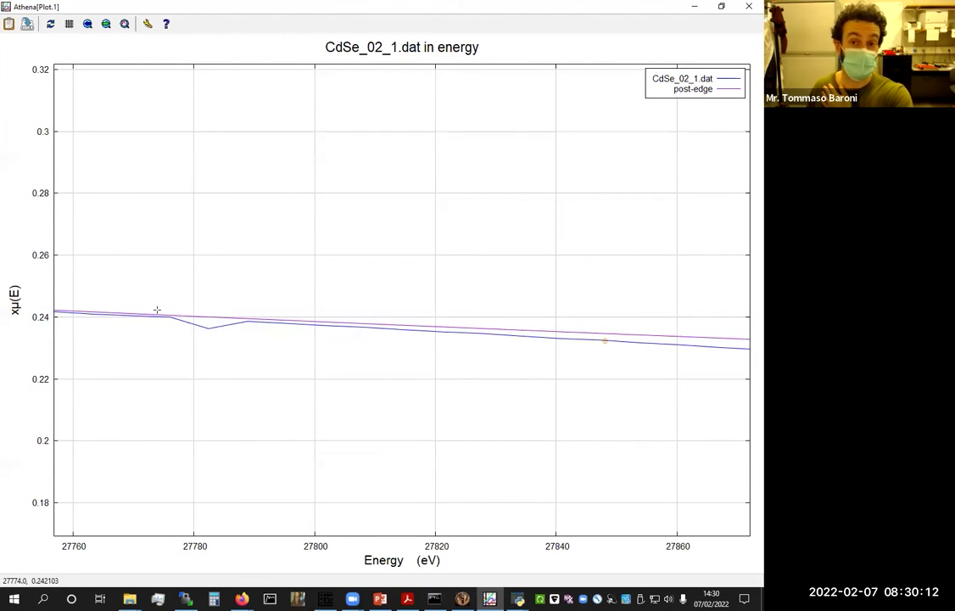
{"action": "left_click", "coordinate": [720, 6]}
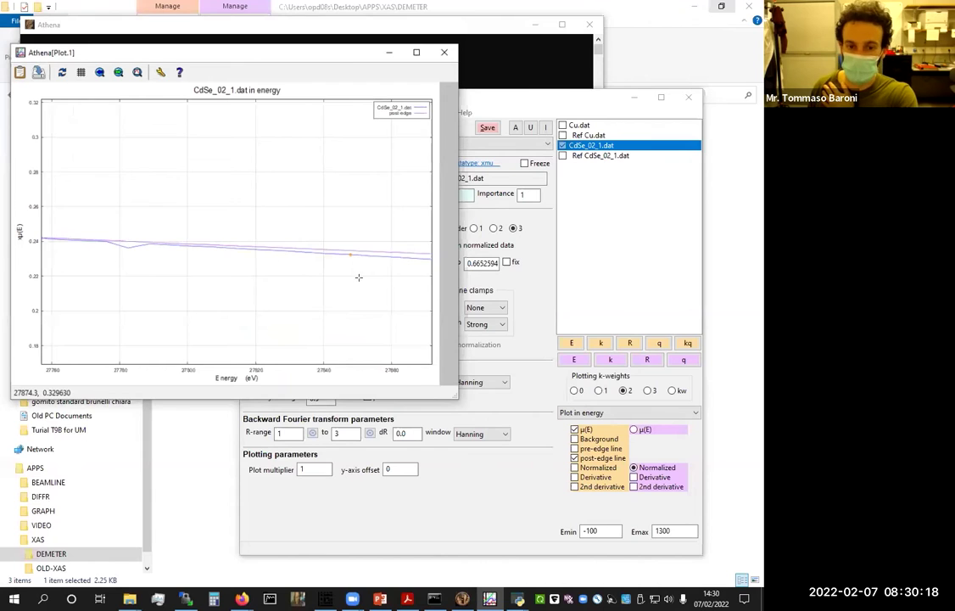
{"action": "left_click", "coordinate": [565, 341]}
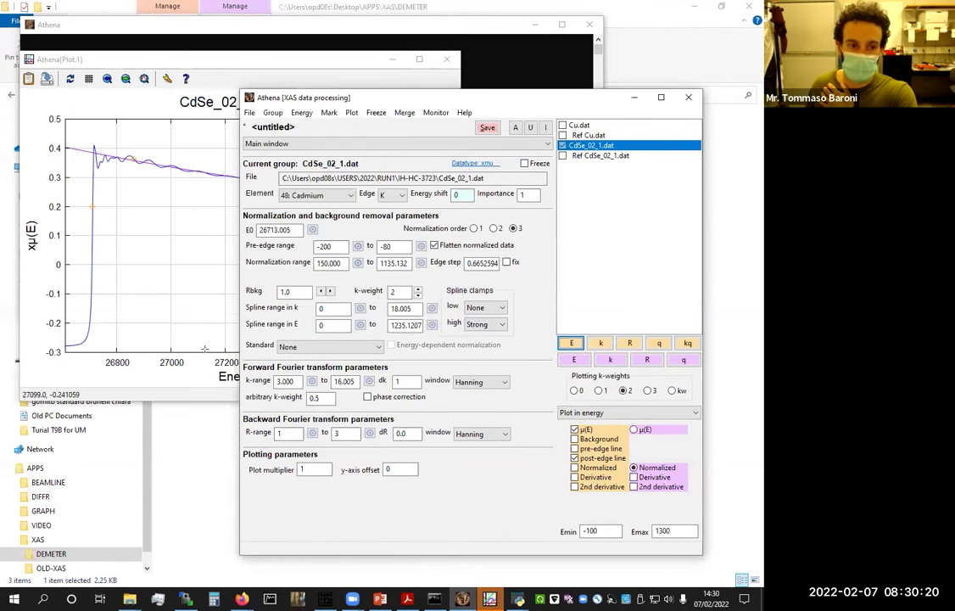
{"action": "double_click", "coordinate": [392, 53]}
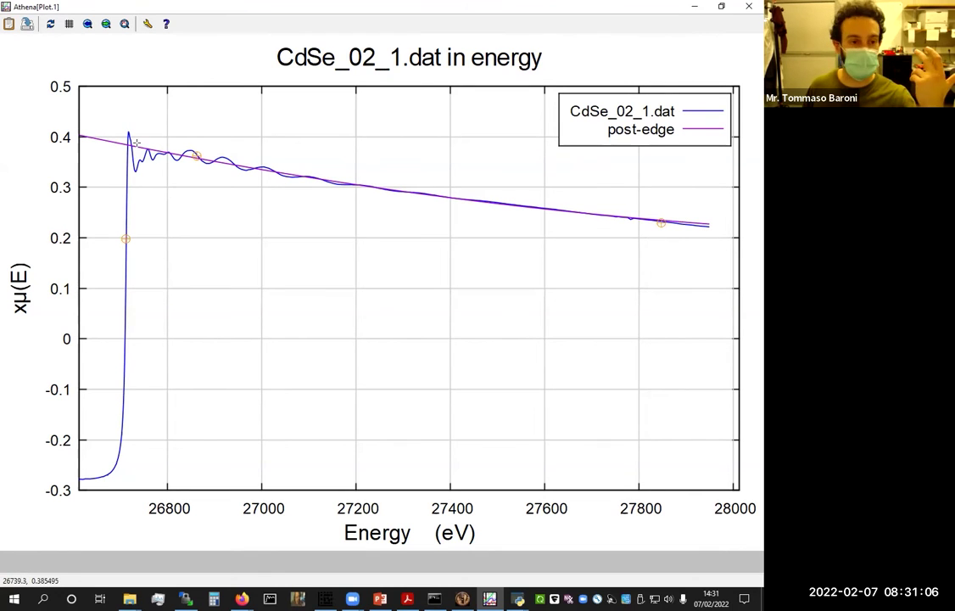
{"action": "left_click", "coordinate": [721, 6]}
Set the upper limit of the normalization range to 1250 and replot CdSe_02_1.dat in energy
{"action": "left_click", "coordinate": [482, 344]}
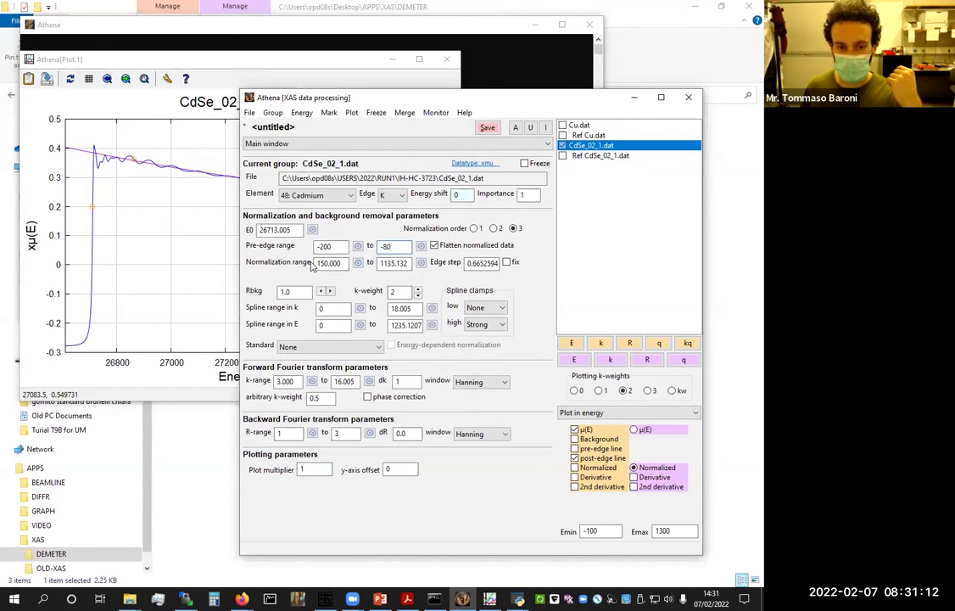
{"action": "double_click", "coordinate": [411, 263]}
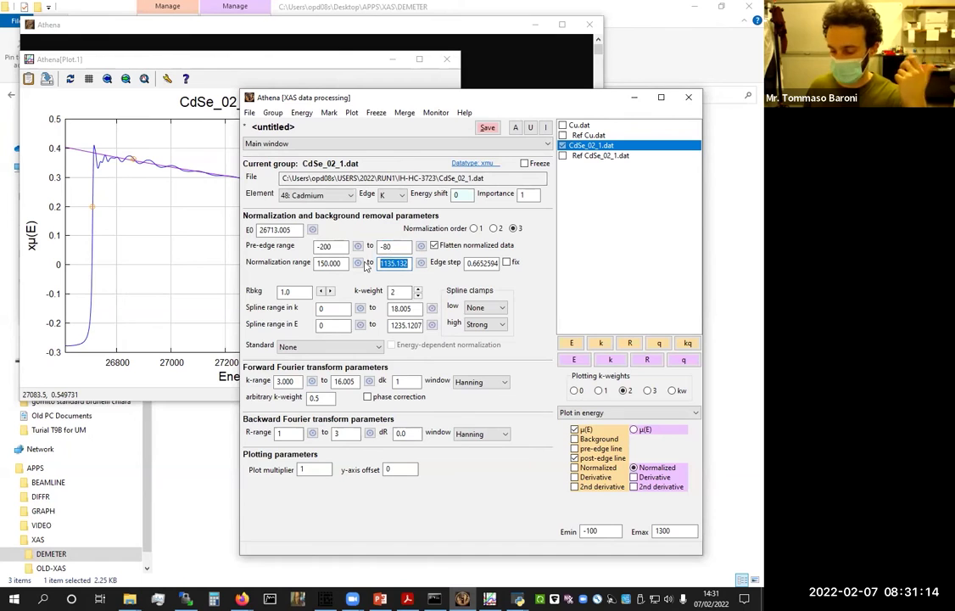
{"action": "type", "text": "1250"}
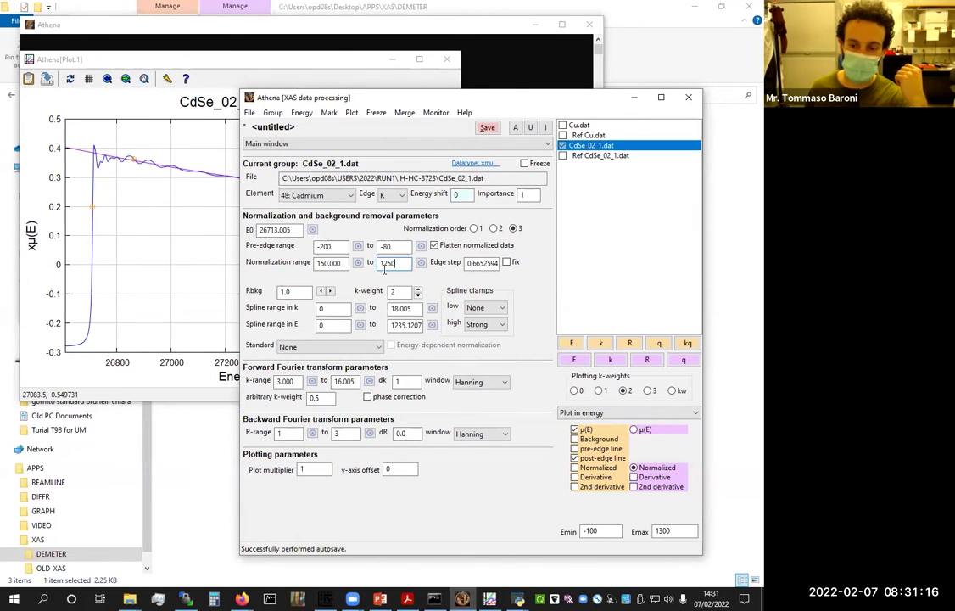
{"action": "key", "text": "Return"}
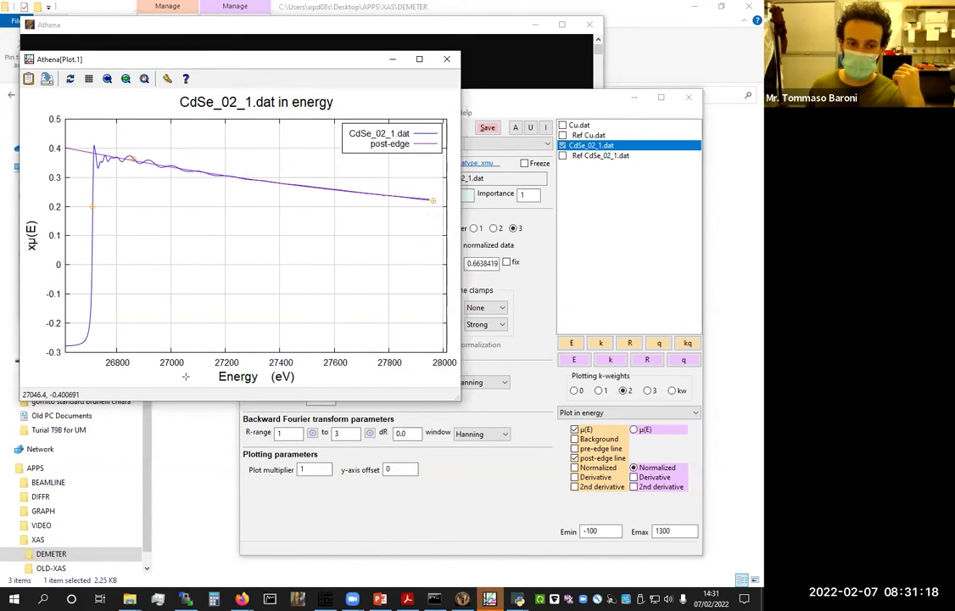
Set the upper limit of the normalization range to 1230 and examine the replotted post-edge line in the enlarged plot
{"action": "left_click", "coordinate": [525, 286]}
{"action": "left_click", "coordinate": [398, 263]}
{"action": "key", "text": "BackSpace"}
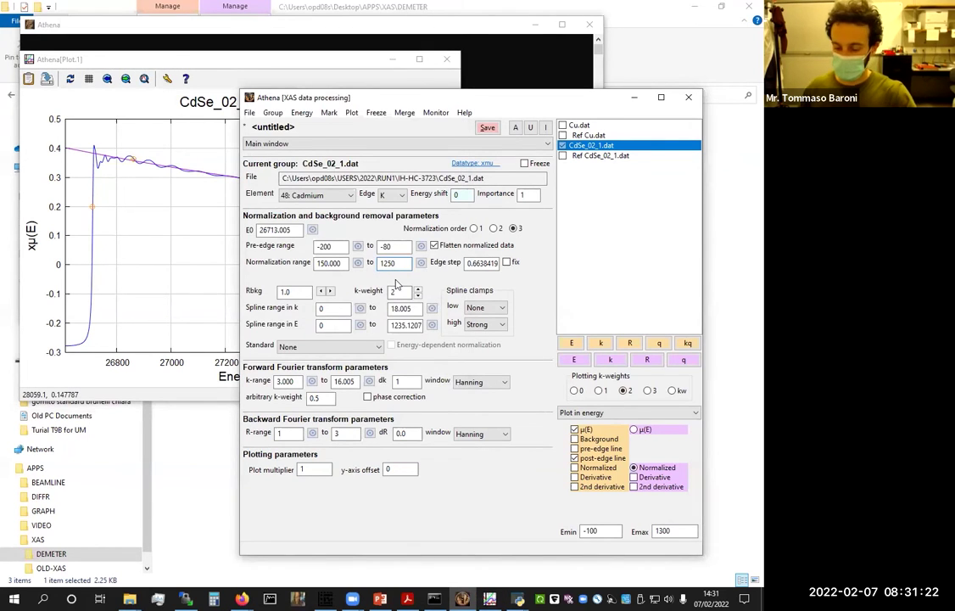
{"action": "type", "text": "0"}
{"action": "key", "text": "Return"}
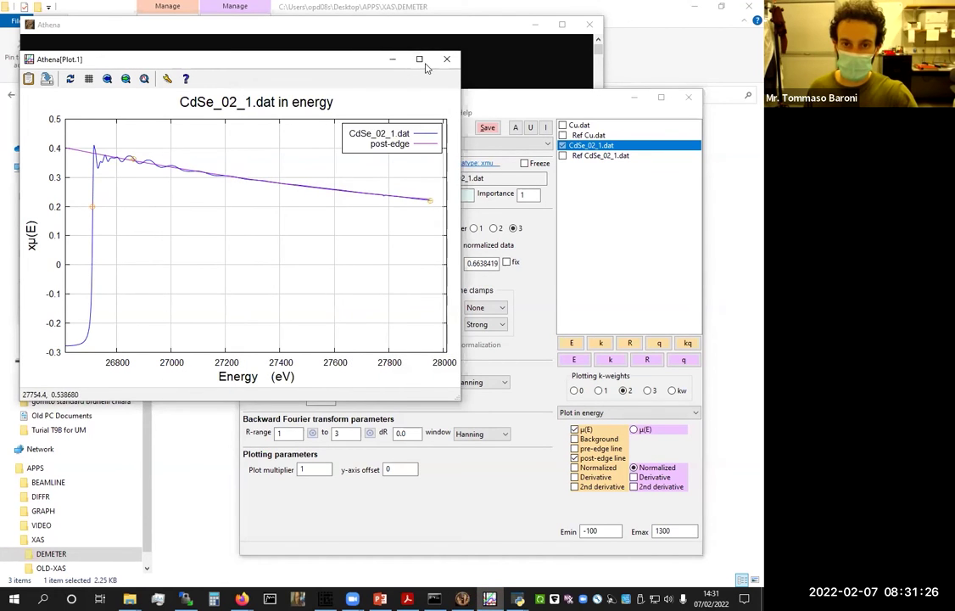
{"action": "left_click", "coordinate": [477, 244]}
{"action": "key", "text": "BackSpace"}
{"action": "type", "text": "30"}
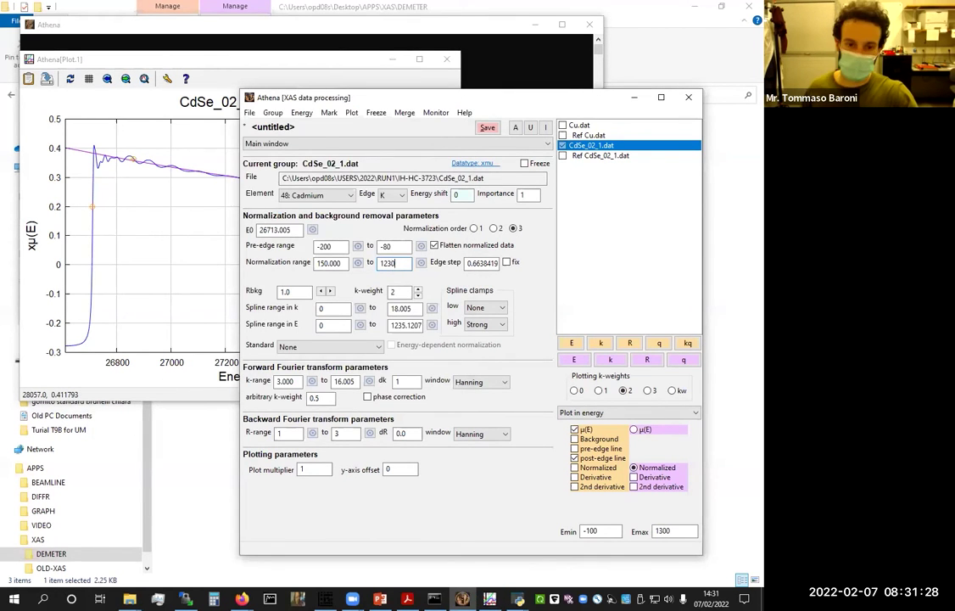
{"action": "key", "text": "Return"}
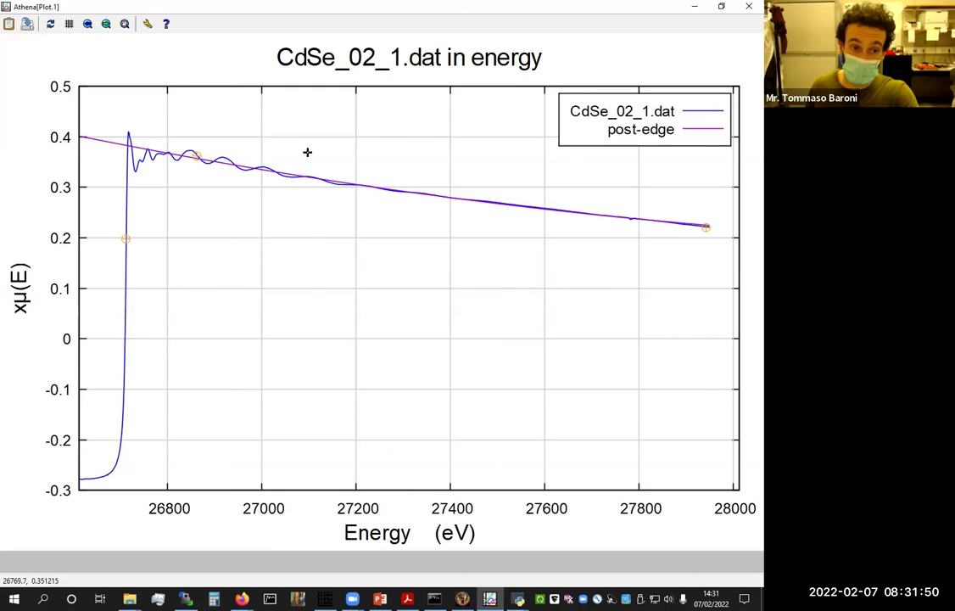
{"action": "left_click", "coordinate": [721, 6]}
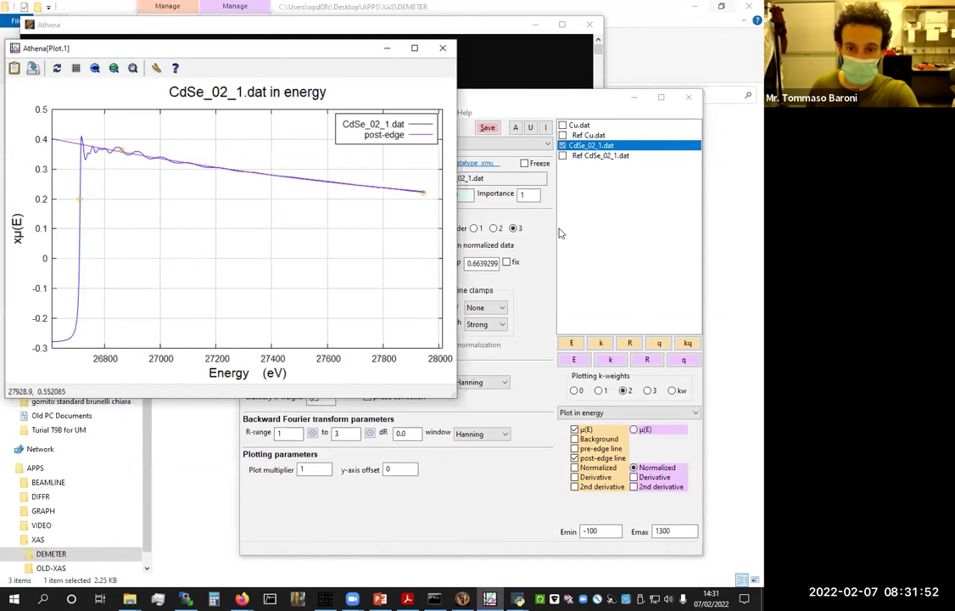
Set the lower limit of the normalization range of CdSe_02_1.dat to 50 and replot it in energy
{"action": "left_click", "coordinate": [519, 106]}
{"action": "left_click_drag", "start_coordinate": [520, 106], "coordinate": [707, 114]}
{"action": "left_click_drag", "start_coordinate": [533, 271], "coordinate": [490, 265]}
{"action": "type", "text": "50"}
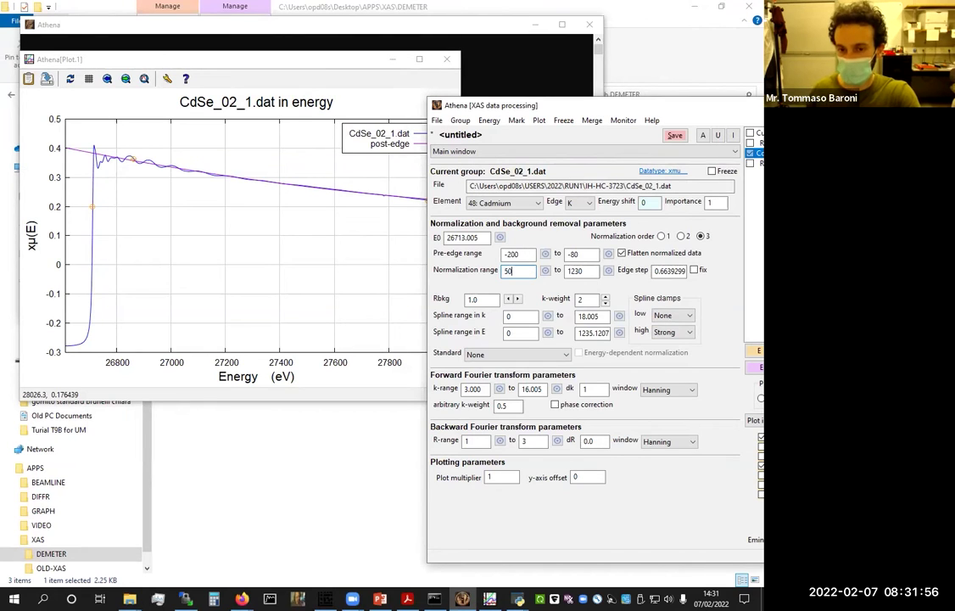
{"action": "key", "text": "Return"}
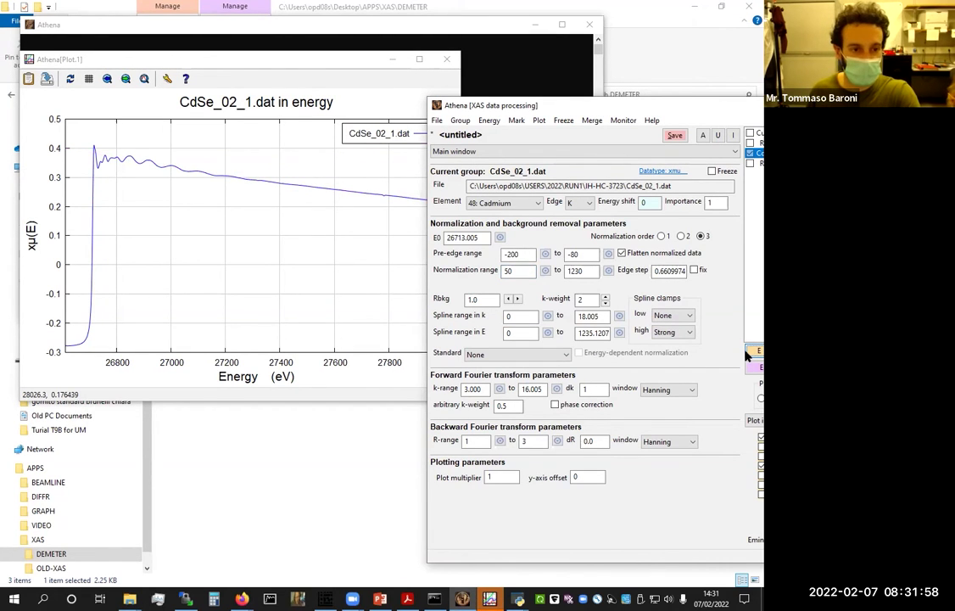
{"action": "left_click_drag", "start_coordinate": [692, 114], "coordinate": [526, 111]}
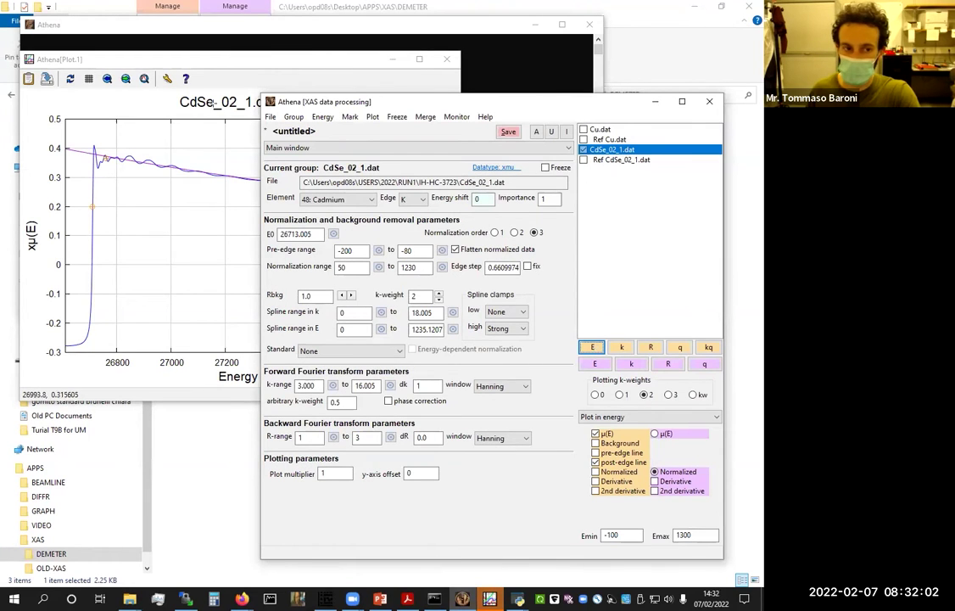
Examine in the enlarged plot where the normalization range starts on the oscillations just above the edge
{"action": "left_click", "coordinate": [419, 58]}
{"action": "left_click", "coordinate": [419, 58]}
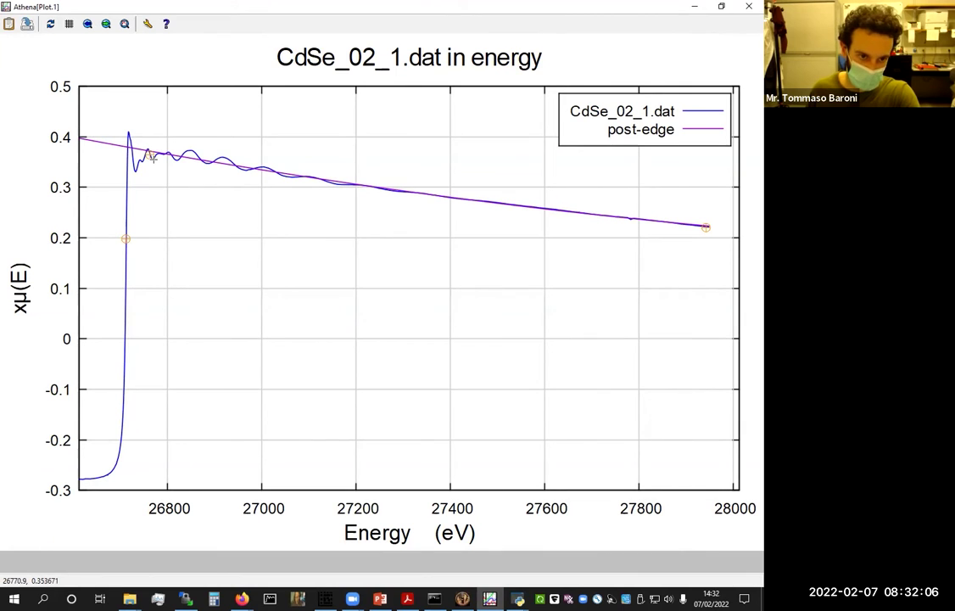
{"action": "left_click", "coordinate": [719, 7]}
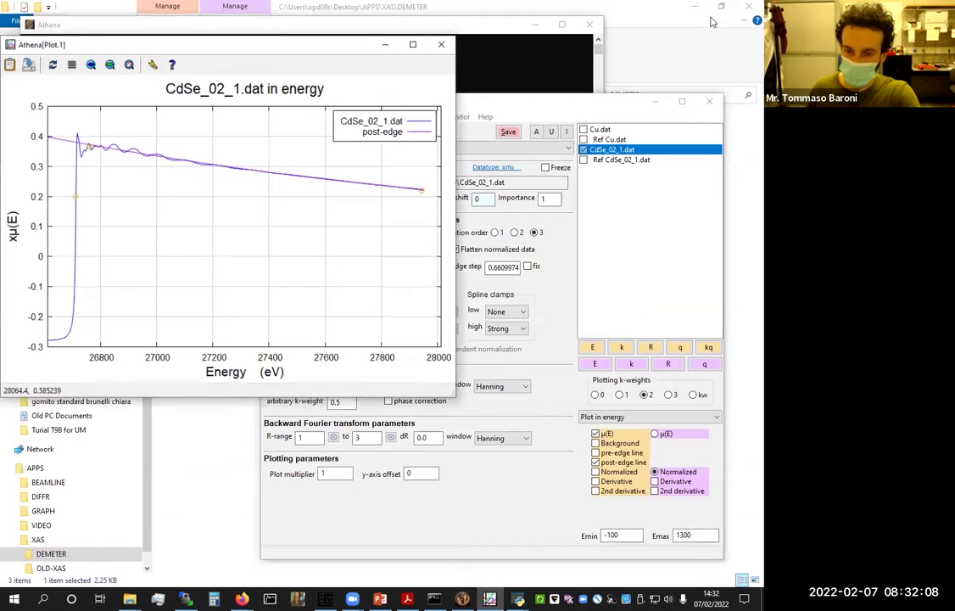
Set the lower limit of the normalization range to 55, replot in energy, and examine the post-edge line enlarged
{"action": "left_click_drag", "start_coordinate": [496, 103], "coordinate": [692, 119]}
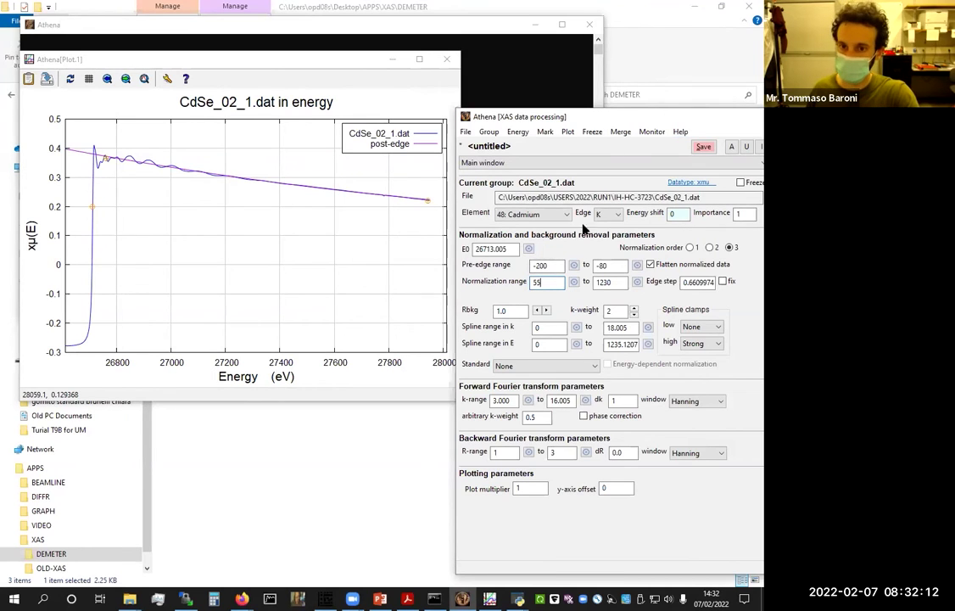
{"action": "left_click_drag", "start_coordinate": [553, 117], "coordinate": [468, 98]}
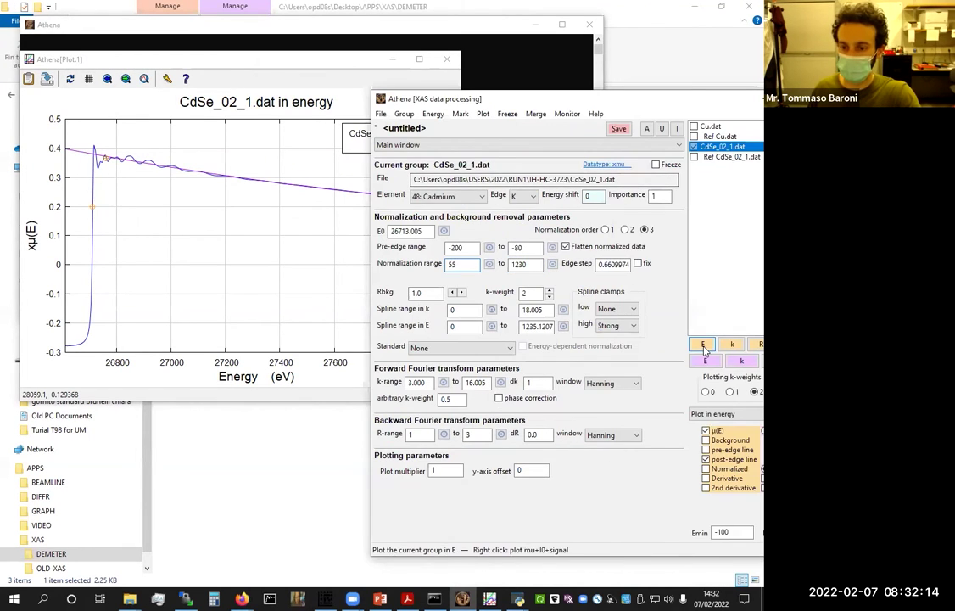
{"action": "left_click", "coordinate": [418, 59]}
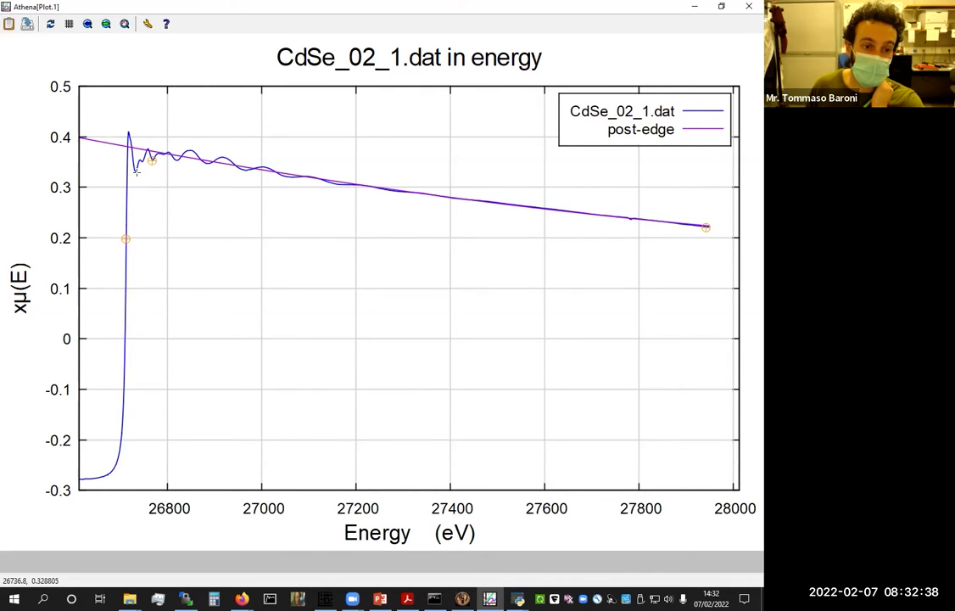
{"action": "double_click", "coordinate": [636, 6]}
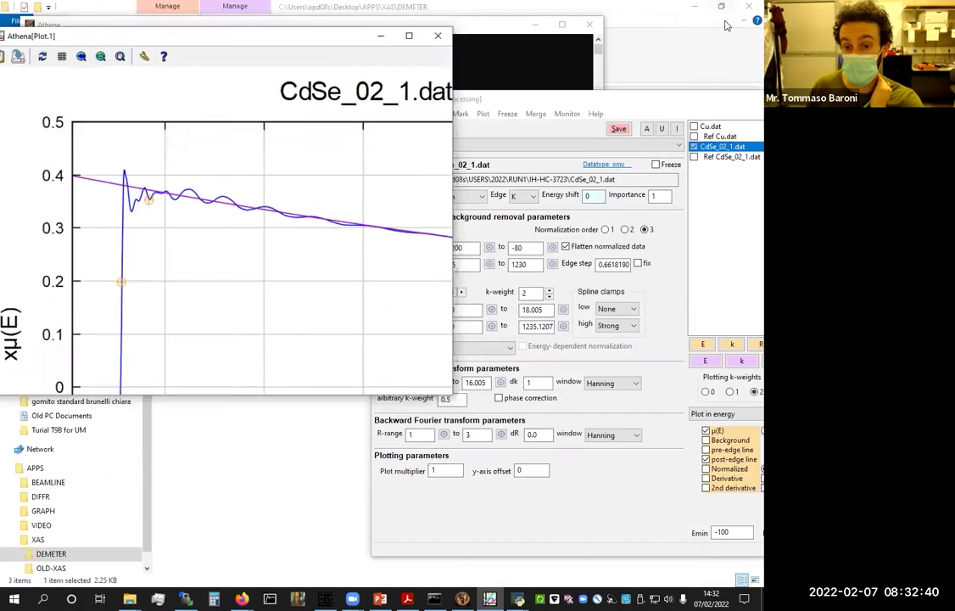
Set the lower limit of the normalization range to 20 and examine the replotted post-edge line in the enlarged plot
{"action": "left_click_drag", "start_coordinate": [547, 107], "coordinate": [611, 111]}
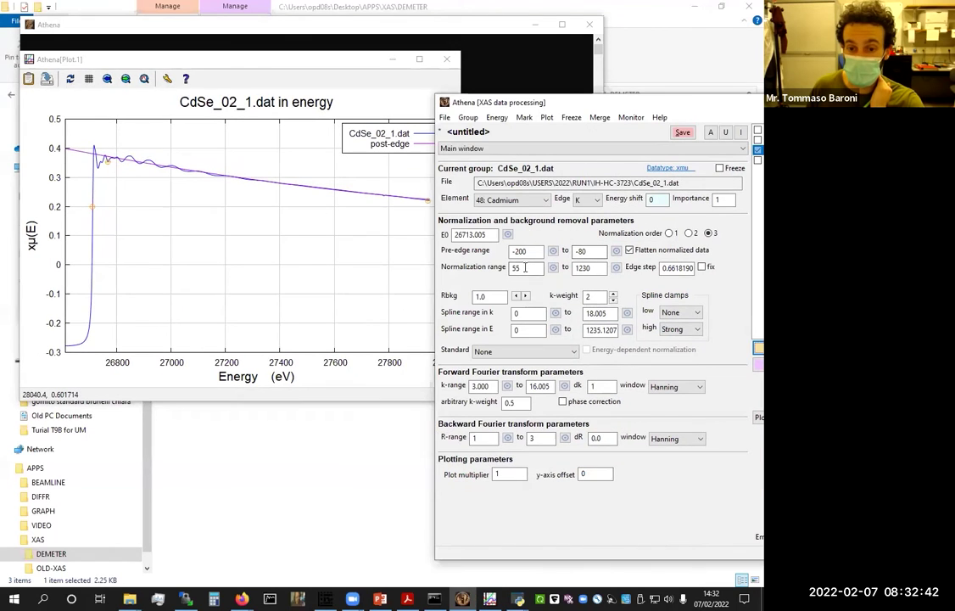
{"action": "double_click", "coordinate": [515, 268]}
{"action": "type", "text": "20"}
{"action": "key", "text": "Return"}
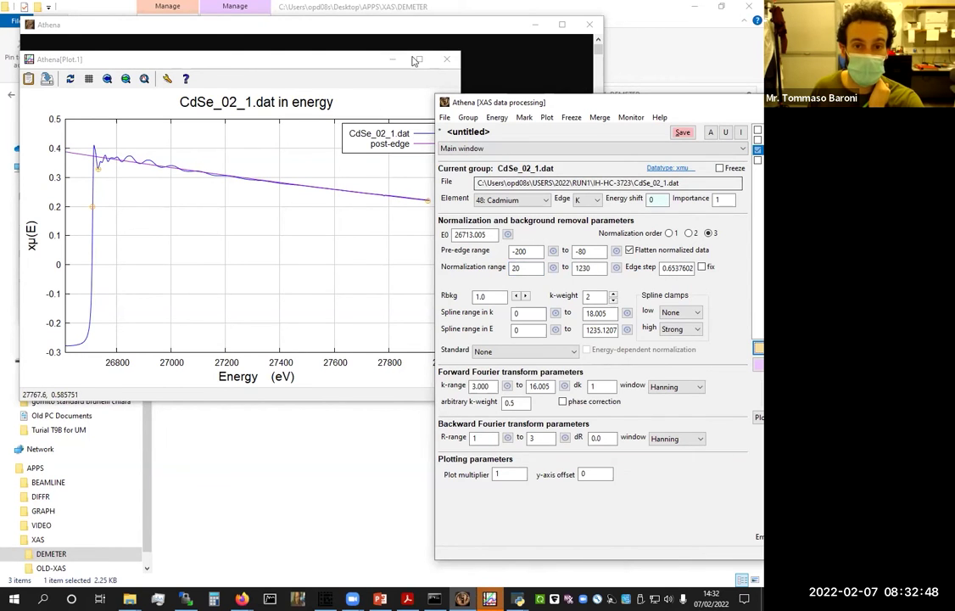
{"action": "double_click", "coordinate": [365, 58]}
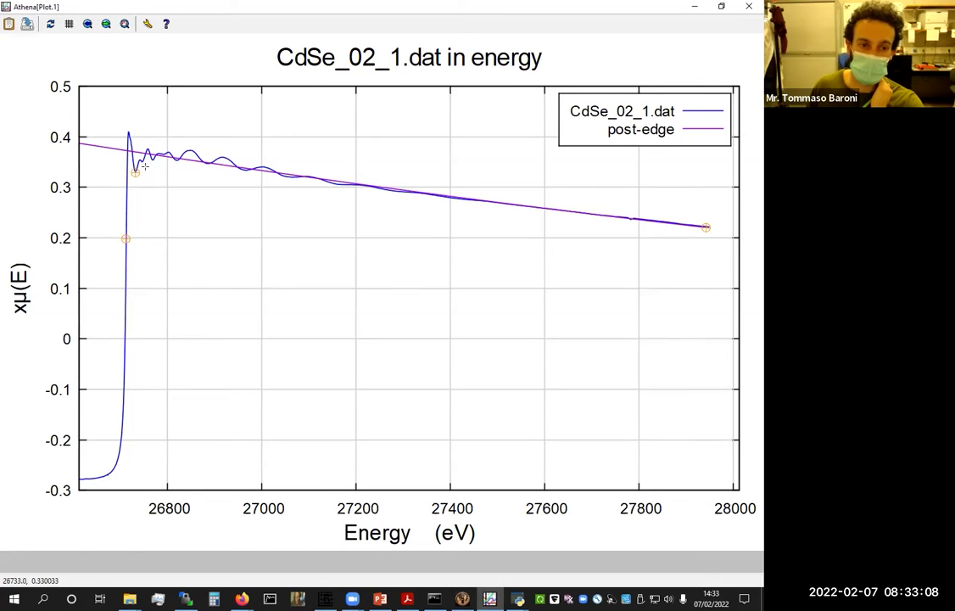
{"action": "left_click", "coordinate": [720, 6]}
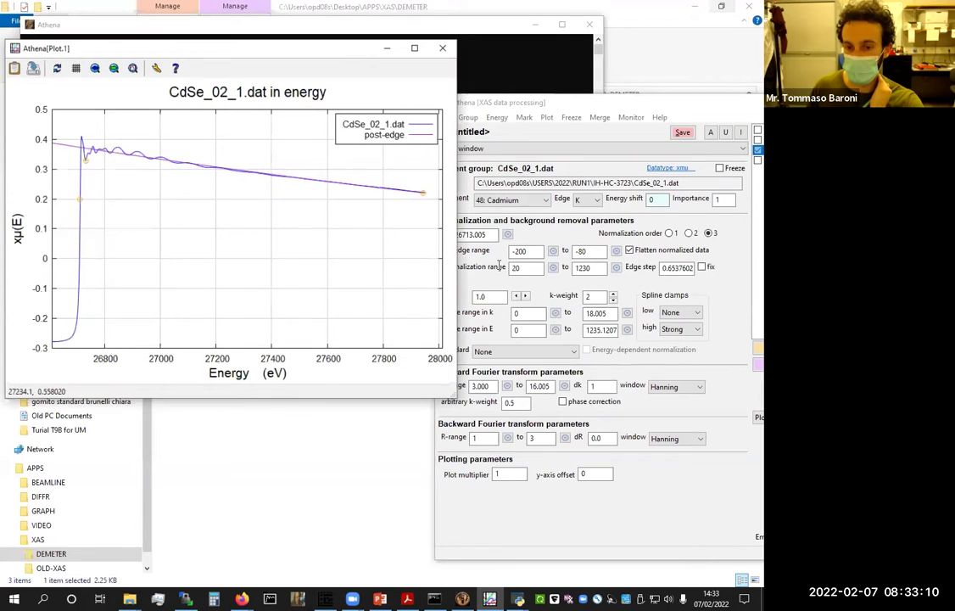
Return the lower limit of the normalization range to 55 and check the post-edge fit in the enlarged energy plot
{"action": "double_click", "coordinate": [524, 267]}
{"action": "type", "text": "55"}
{"action": "key", "text": "Return"}
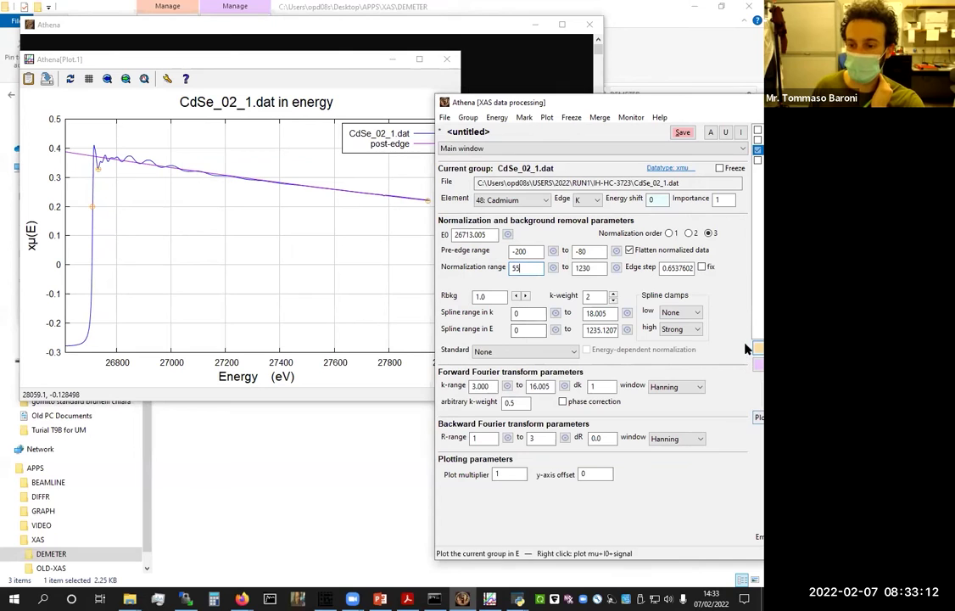
{"action": "left_click", "coordinate": [419, 59]}
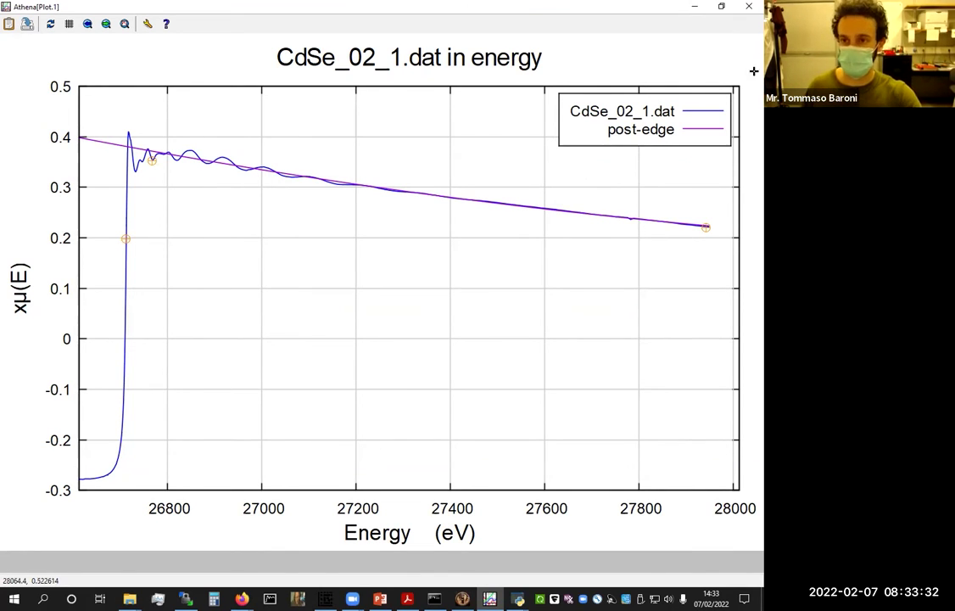
{"action": "left_click", "coordinate": [725, 6]}
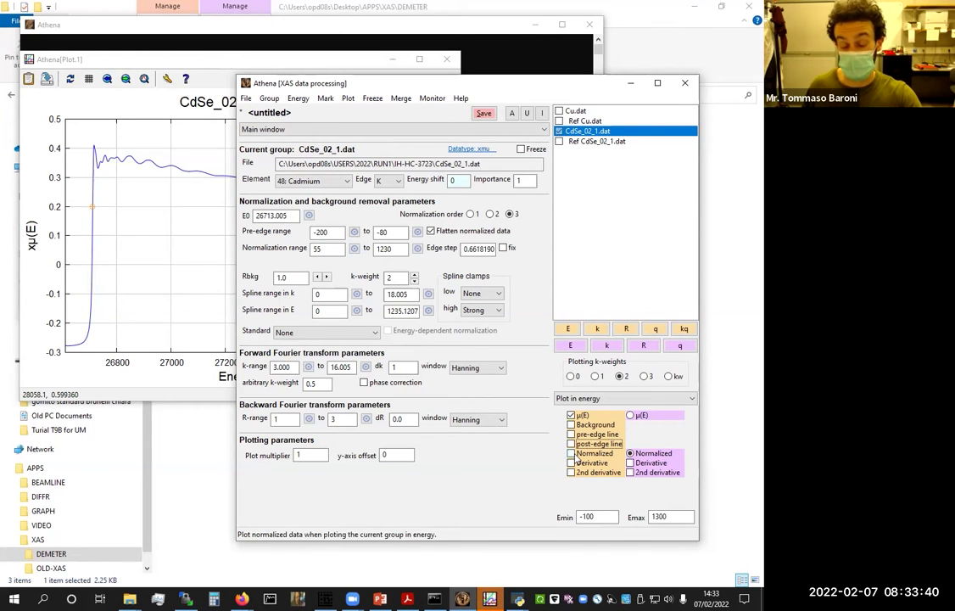
Plot the derivative of CdSe_02_1.dat in energy with Emax 200 and examine the edge position on the enlarged peak
{"action": "left_click", "coordinate": [572, 463]}
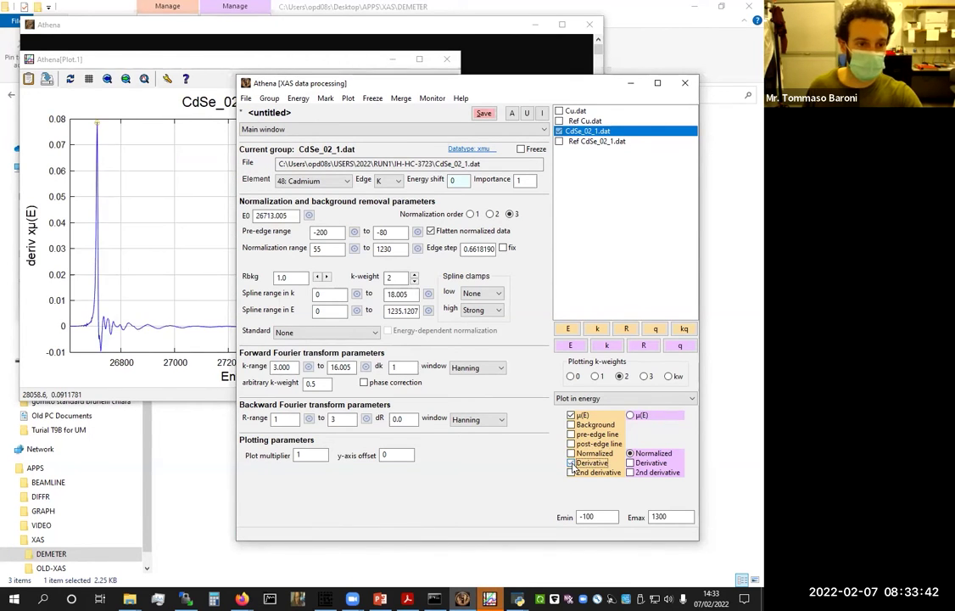
{"action": "double_click", "coordinate": [653, 516]}
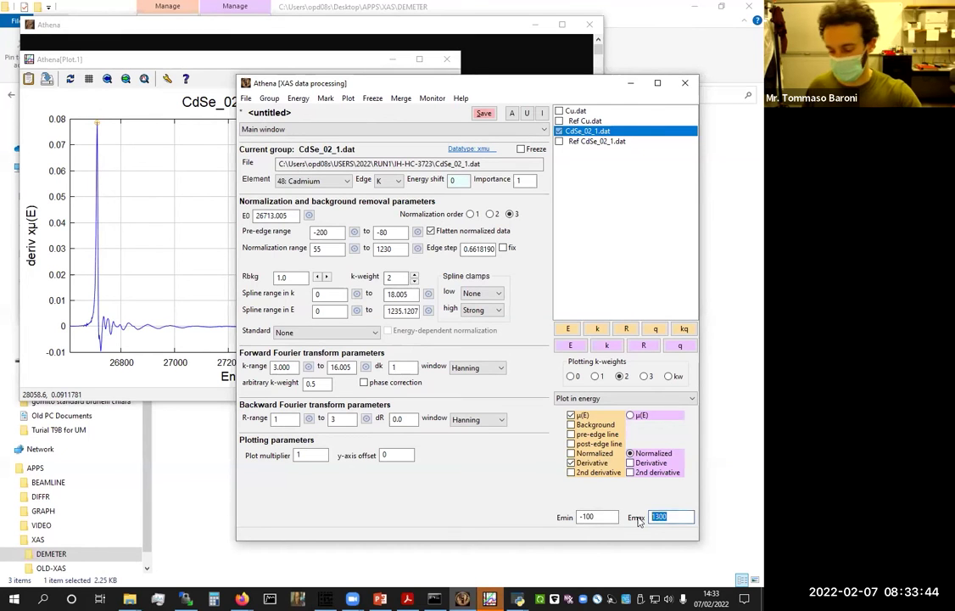
{"action": "type", "text": "200"}
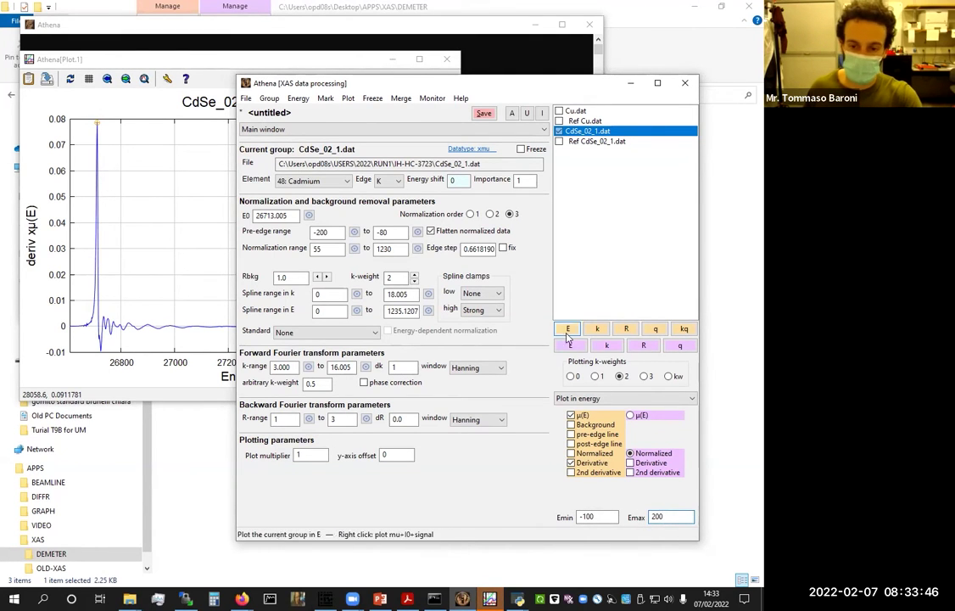
{"action": "left_click", "coordinate": [567, 329]}
{"action": "left_click", "coordinate": [440, 77]}
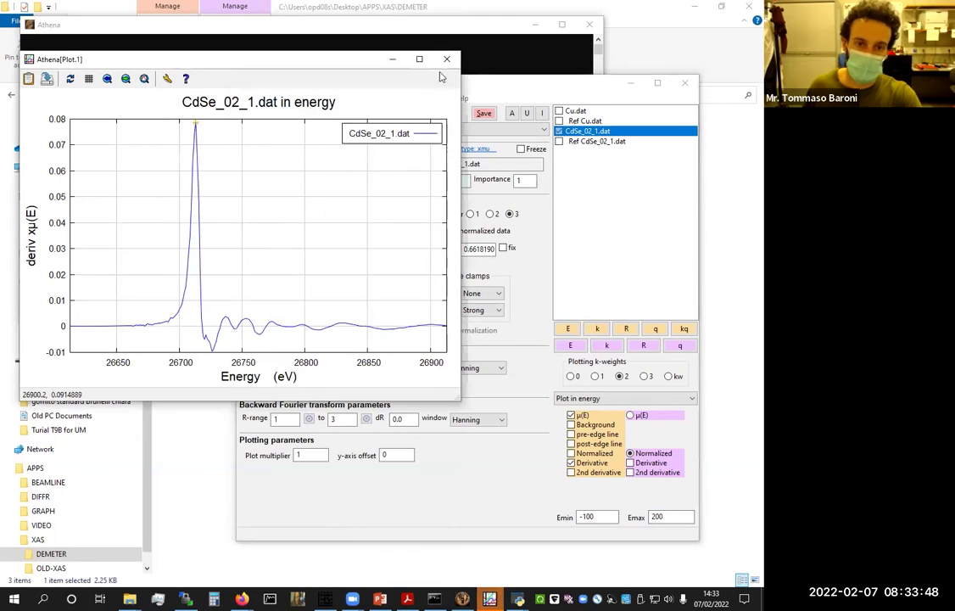
{"action": "left_click", "coordinate": [419, 58]}
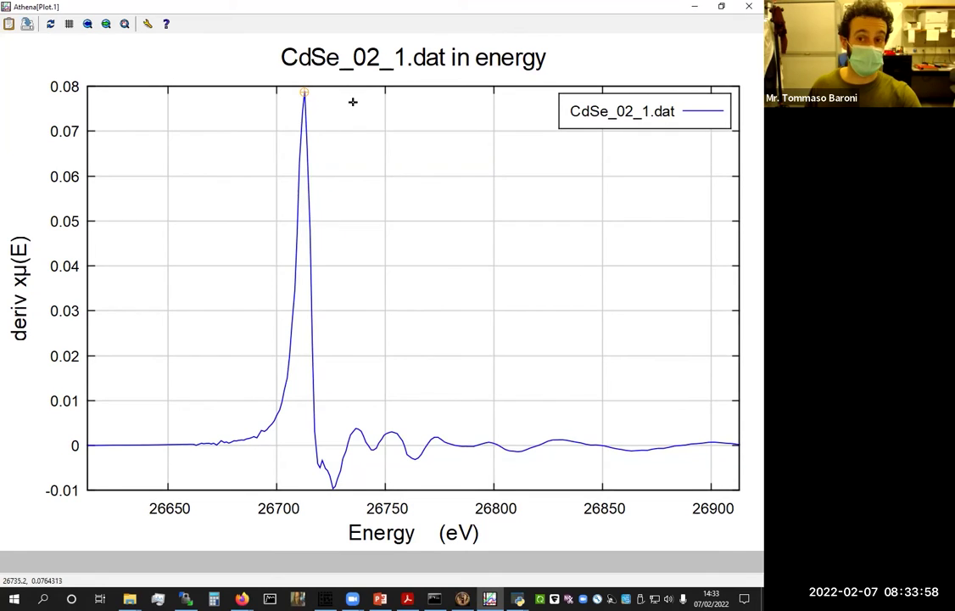
{"action": "left_click", "coordinate": [722, 6]}
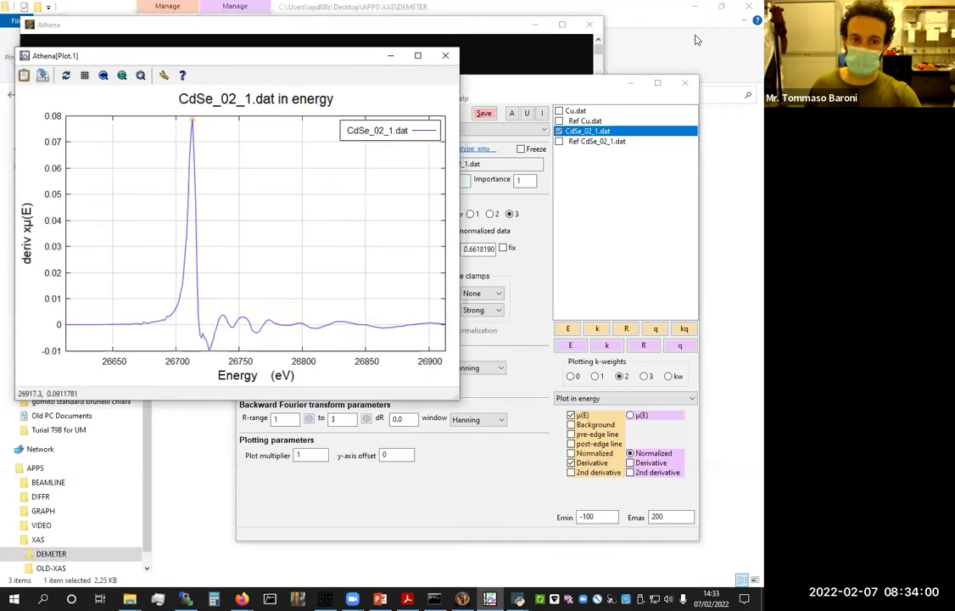
Replace the derivative with the normalized spectrum, set Emax to 1200, replot in energy, and examine the curve enlarged
{"action": "left_click_drag", "start_coordinate": [514, 94], "coordinate": [542, 98]}
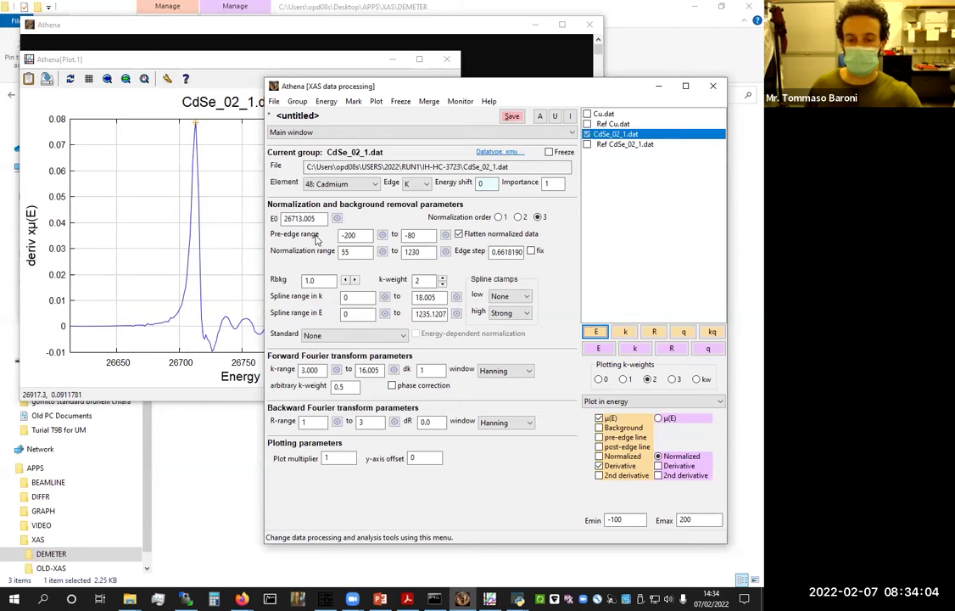
{"action": "left_click", "coordinate": [602, 465]}
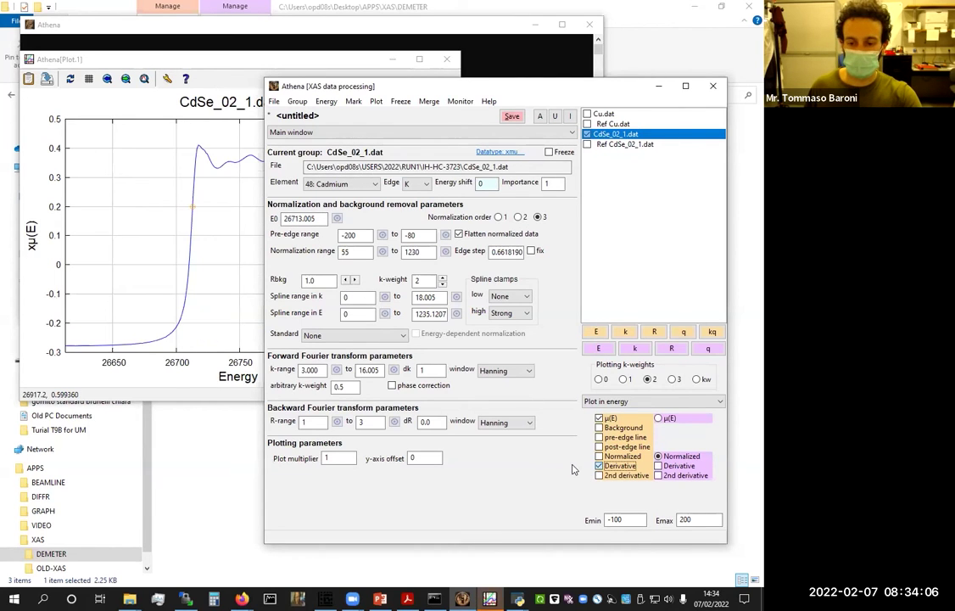
{"action": "left_click", "coordinate": [599, 465]}
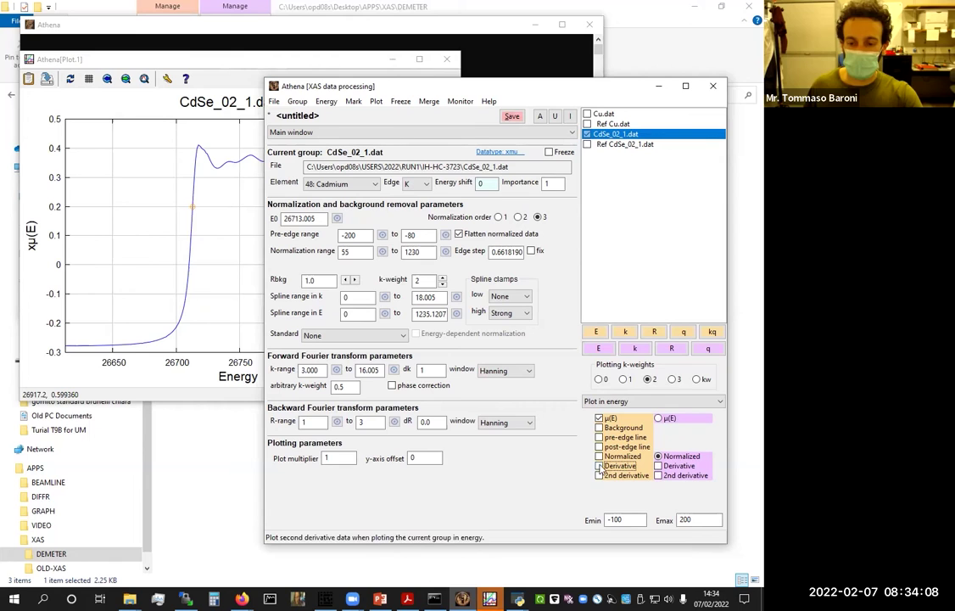
{"action": "left_click", "coordinate": [599, 456]}
{"action": "double_click", "coordinate": [683, 519]}
{"action": "type", "text": "1200"}
{"action": "left_click", "coordinate": [596, 331]}
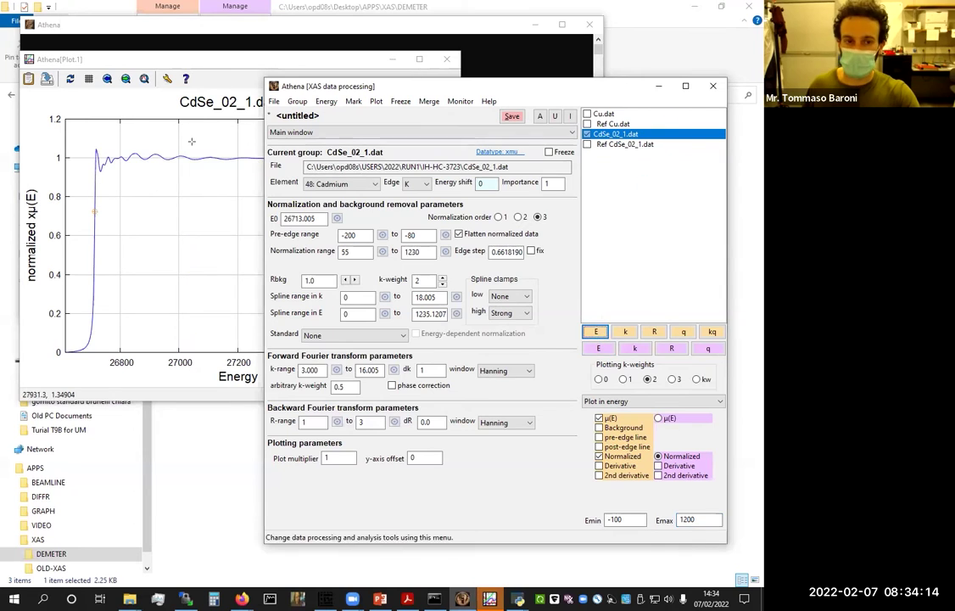
{"action": "left_click", "coordinate": [191, 140]}
{"action": "double_click", "coordinate": [372, 54]}
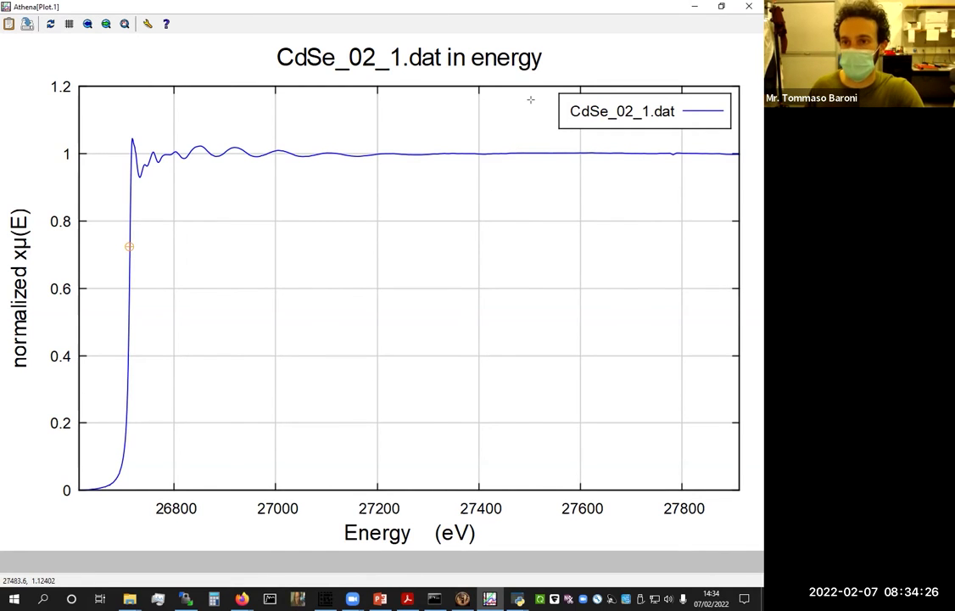
{"action": "double_click", "coordinate": [625, 6]}
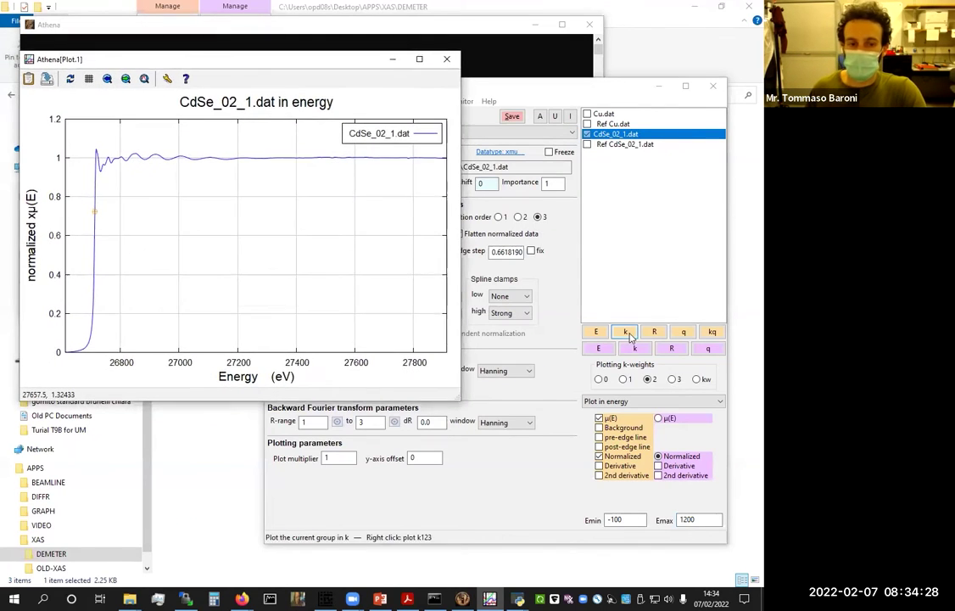
Plot CdSe_02_1.dat in k-space and examine the enlarged oscillations, noise and Fourier transform window at high wavenumber
{"action": "left_click", "coordinate": [625, 331]}
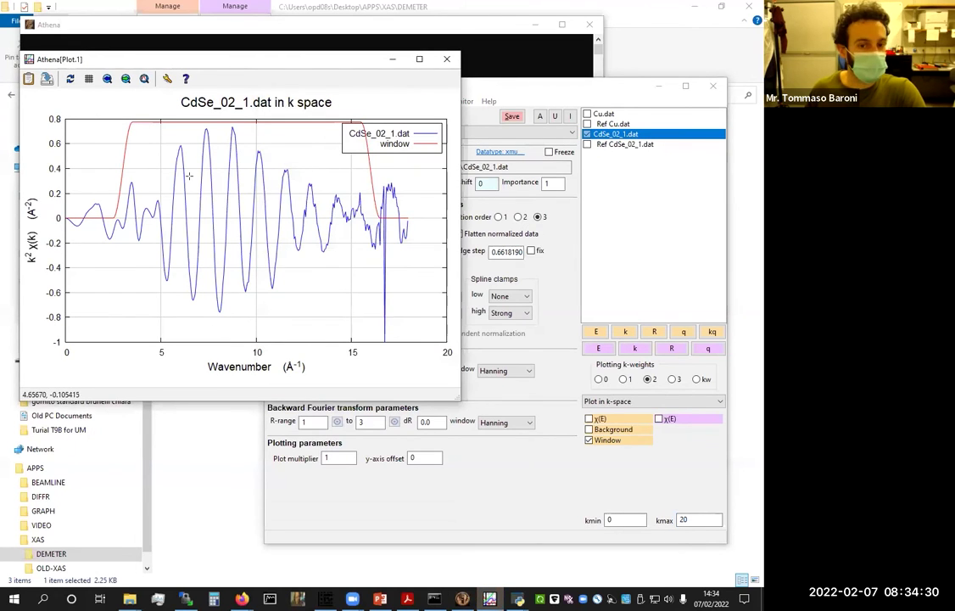
{"action": "left_click", "coordinate": [419, 60]}
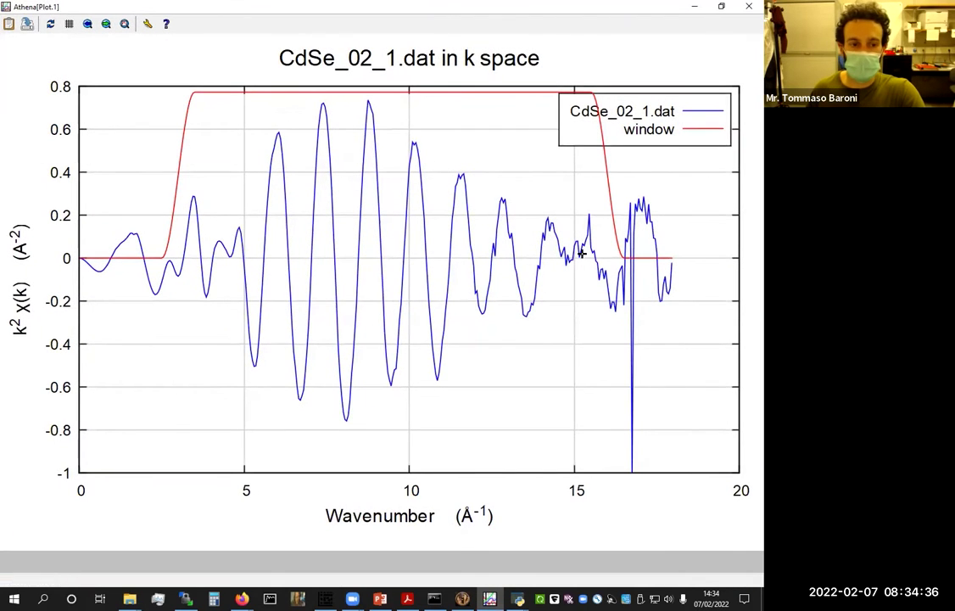
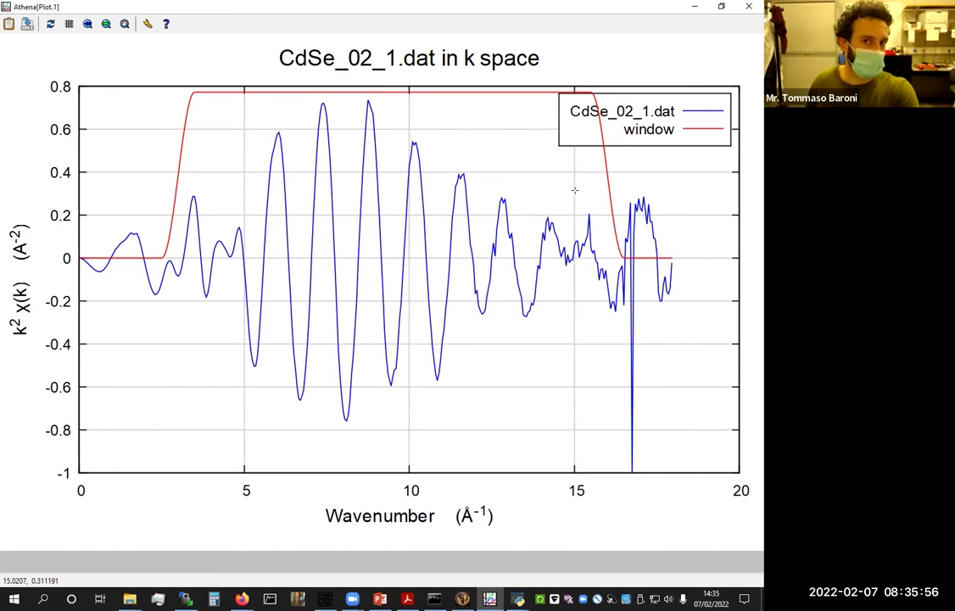
{"action": "key", "text": "super+Down"}
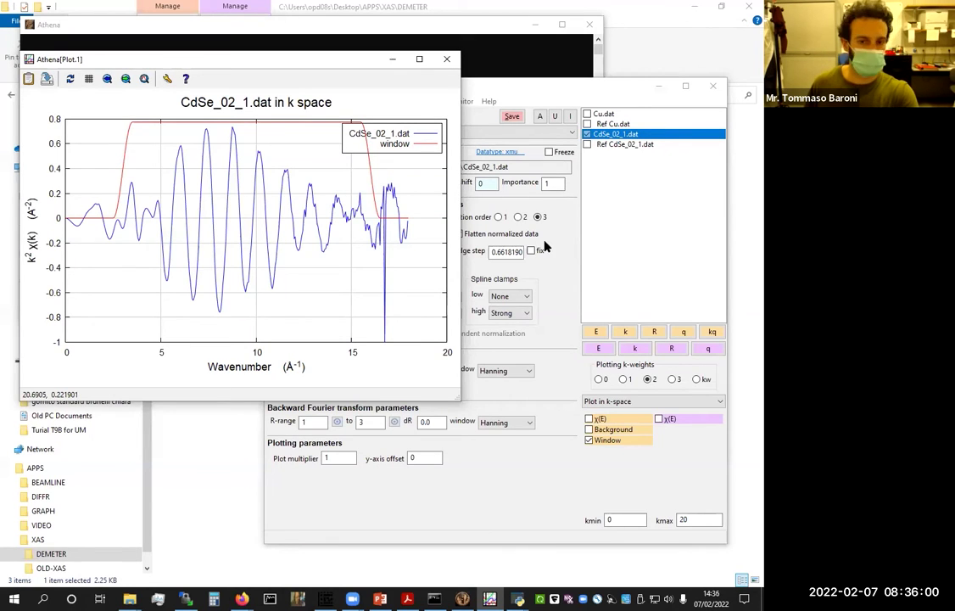
Set the upper limit of the forward Fourier transform k-range to 15 and replot the data in k-space
{"action": "left_click", "coordinate": [509, 350]}
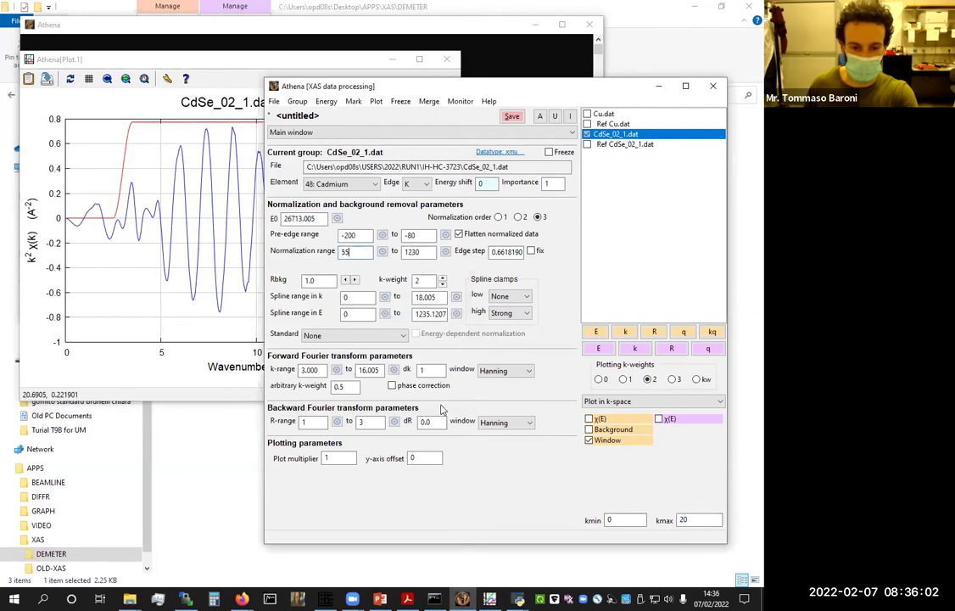
{"action": "double_click", "coordinate": [373, 372]}
{"action": "type", "text": "15"}
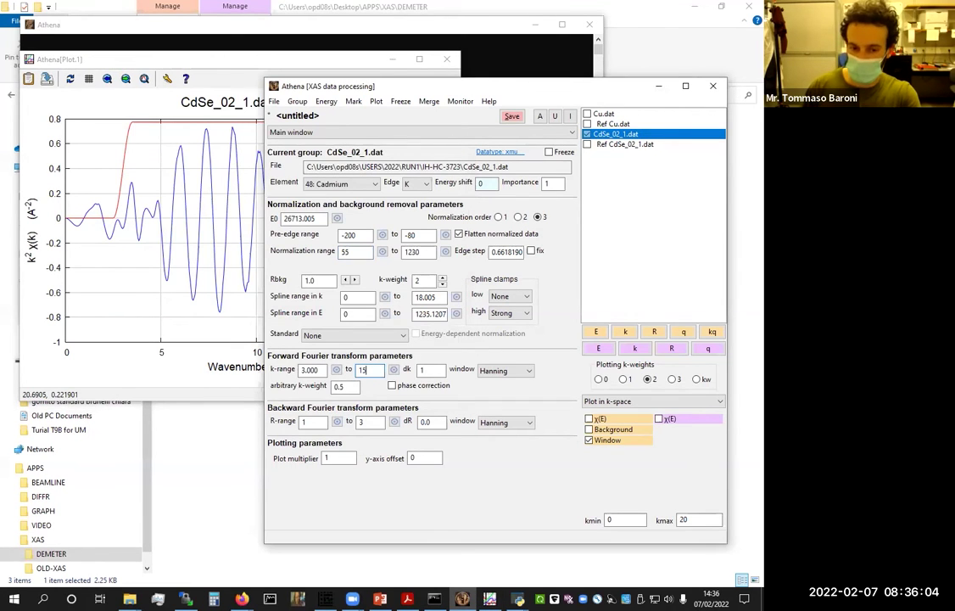
{"action": "left_click", "coordinate": [595, 330]}
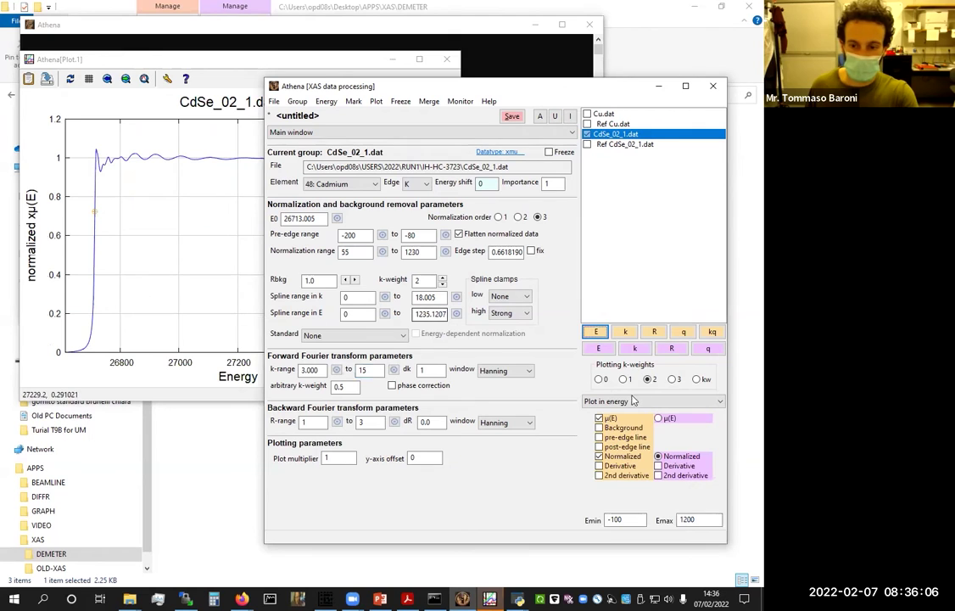
{"action": "left_click", "coordinate": [625, 330]}
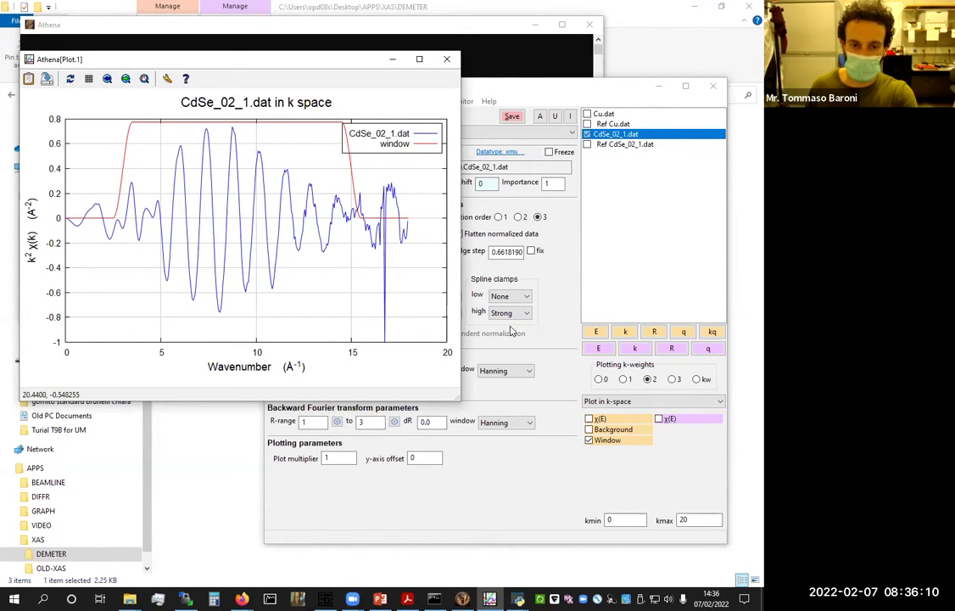
Set the upper limit of the forward Fourier transform k-range to 14.7 and compare the replotted window with the oscillations
{"action": "left_click", "coordinate": [500, 300]}
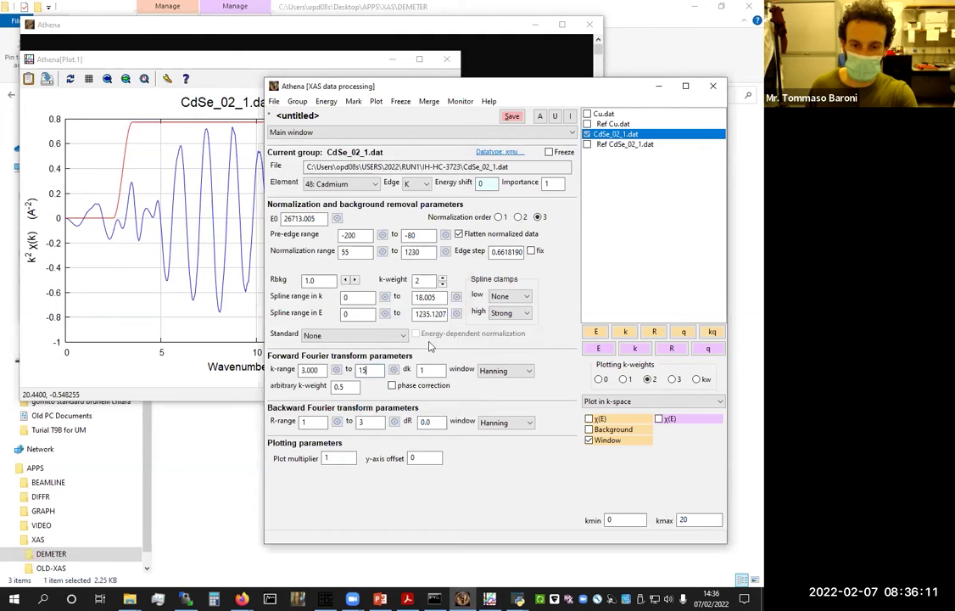
{"action": "left_click", "coordinate": [376, 371]}
{"action": "key", "text": "BackSpace"}
{"action": "type", "text": "4.7"}
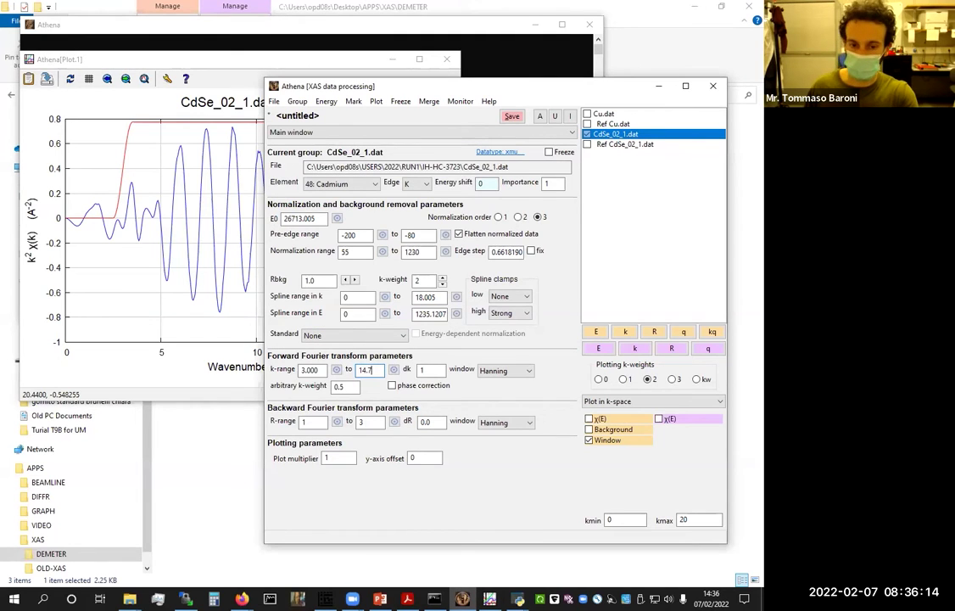
{"action": "left_click", "coordinate": [595, 331]}
{"action": "left_click", "coordinate": [625, 330]}
{"action": "left_click", "coordinate": [259, 223]}
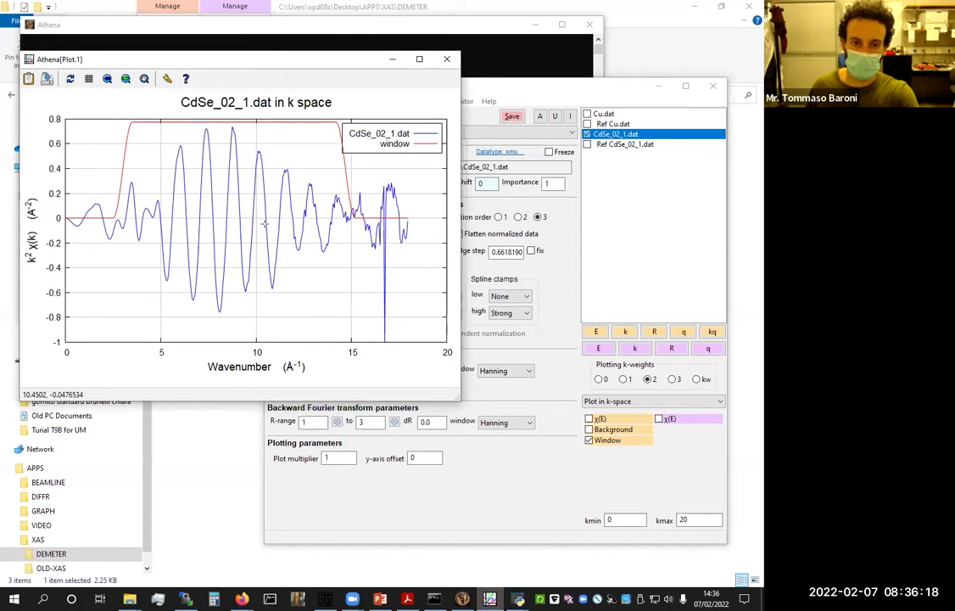
Set the upper limit of the forward Fourier transform k-range to 14.6 and replot the data in k-space
{"action": "left_click", "coordinate": [495, 304]}
{"action": "left_click", "coordinate": [376, 368]}
{"action": "key", "text": "BackSpace"}
{"action": "type", "text": "6"}
{"action": "left_click", "coordinate": [625, 331]}
{"action": "left_click", "coordinate": [175, 273]}
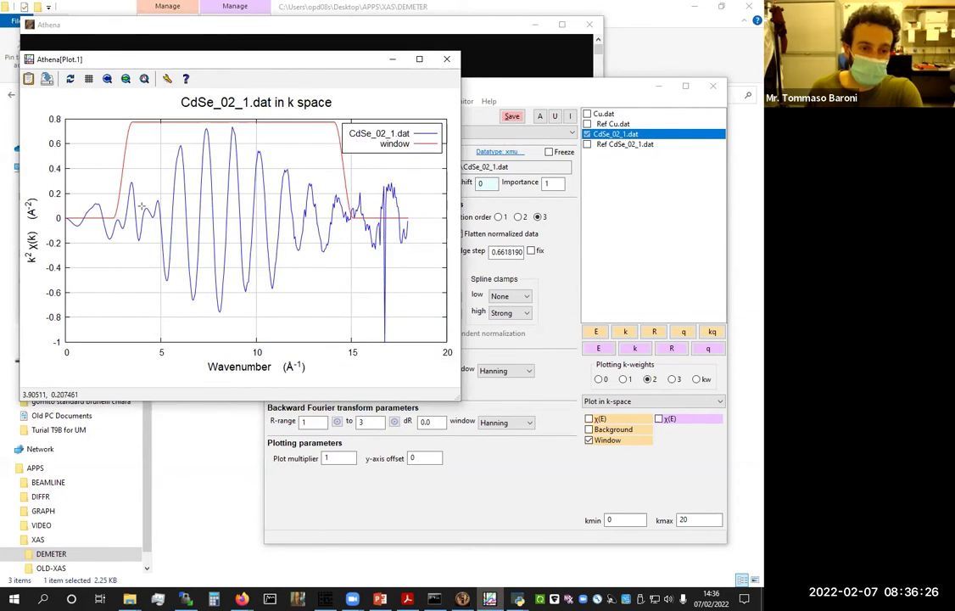
Examine in the enlarged k-space plot where the Fourier transform window begins and ends relative to the oscillations
{"action": "left_click", "coordinate": [465, 300]}
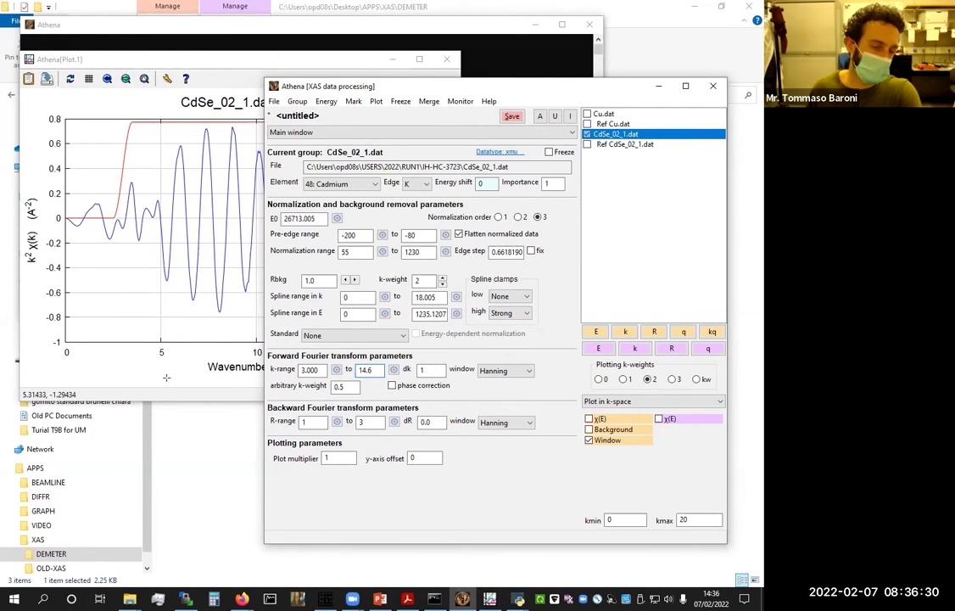
{"action": "left_click", "coordinate": [305, 59]}
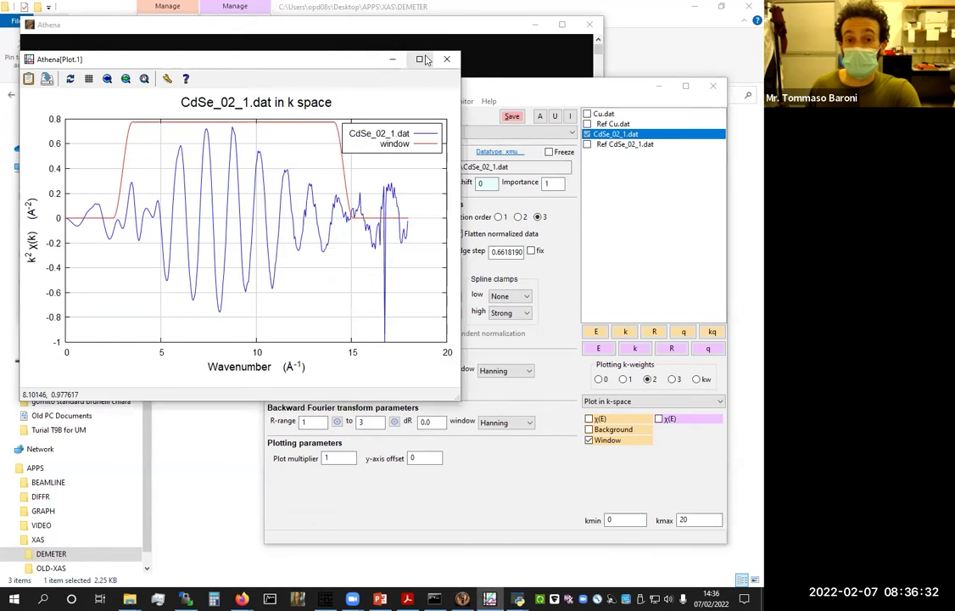
{"action": "left_click", "coordinate": [548, 262]}
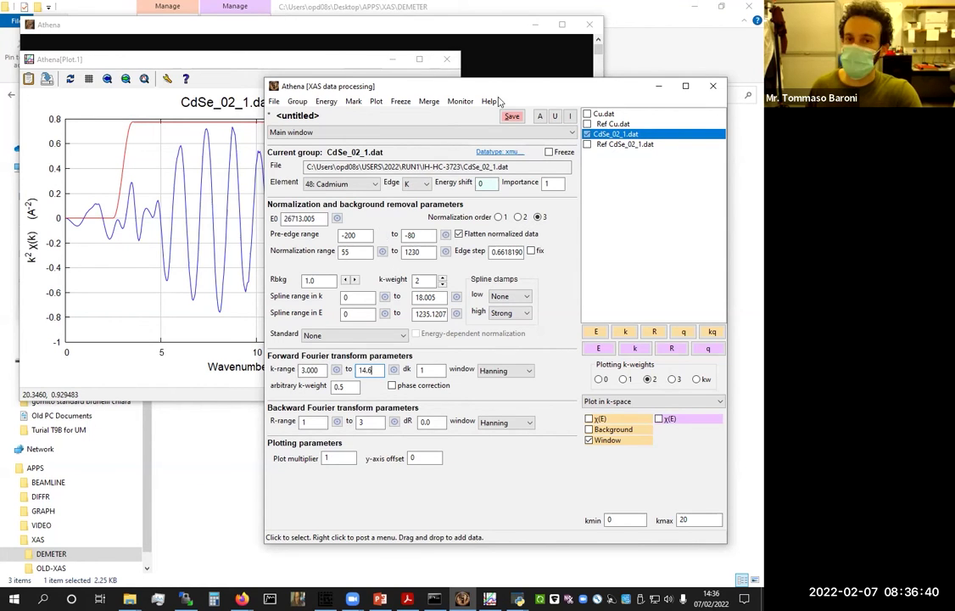
{"action": "left_click", "coordinate": [347, 65]}
{"action": "left_click", "coordinate": [419, 57]}
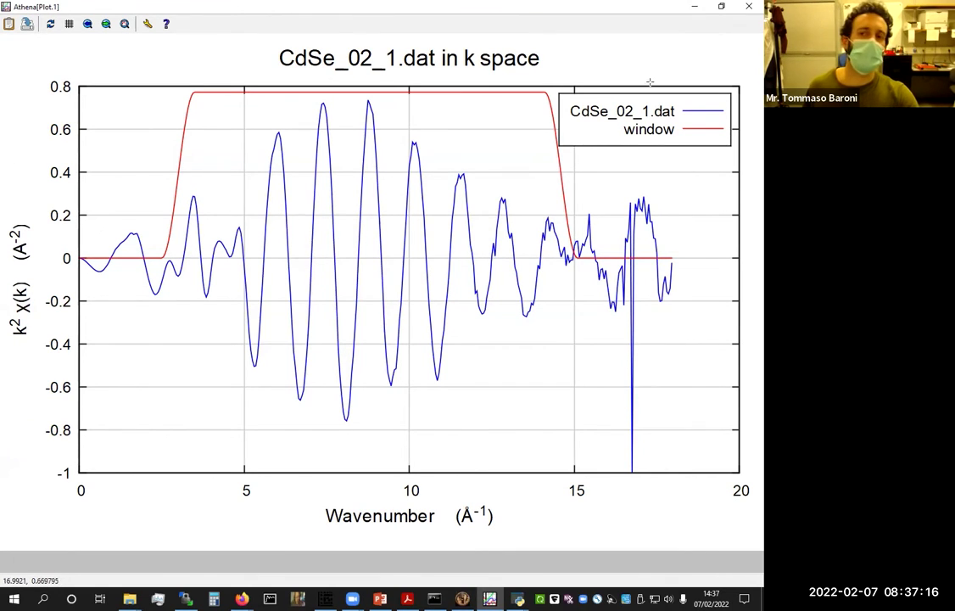
Plot the Fourier transform magnitude of CdSe_02_1.dat in R-space and examine its peaks in the enlarged plot
{"action": "left_click", "coordinate": [721, 6]}
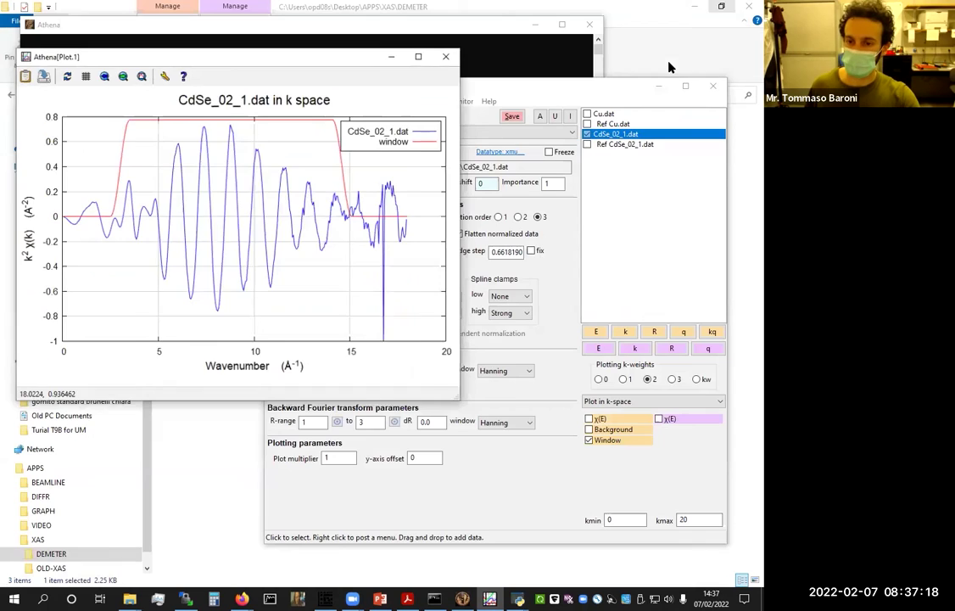
{"action": "left_click", "coordinate": [652, 332]}
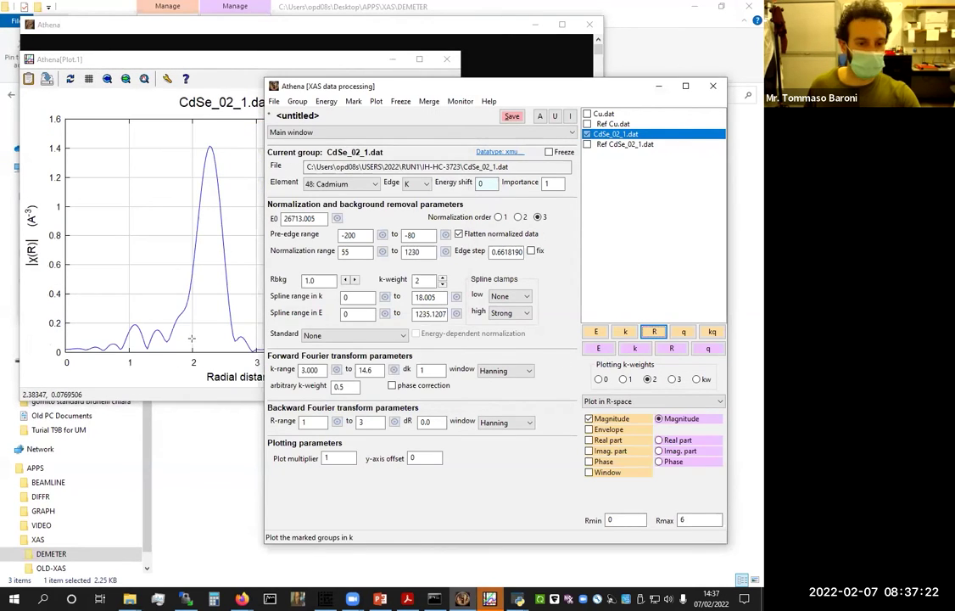
{"action": "left_click", "coordinate": [419, 58]}
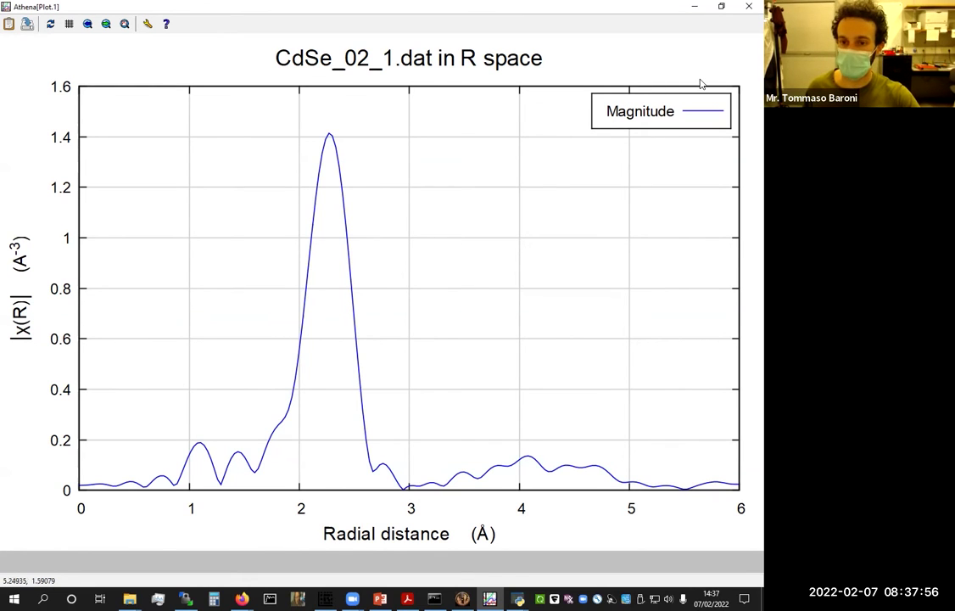
Mark Cu.dat as well and plot both marked groups together in R-space to compare their magnitudes
{"action": "left_click", "coordinate": [721, 6]}
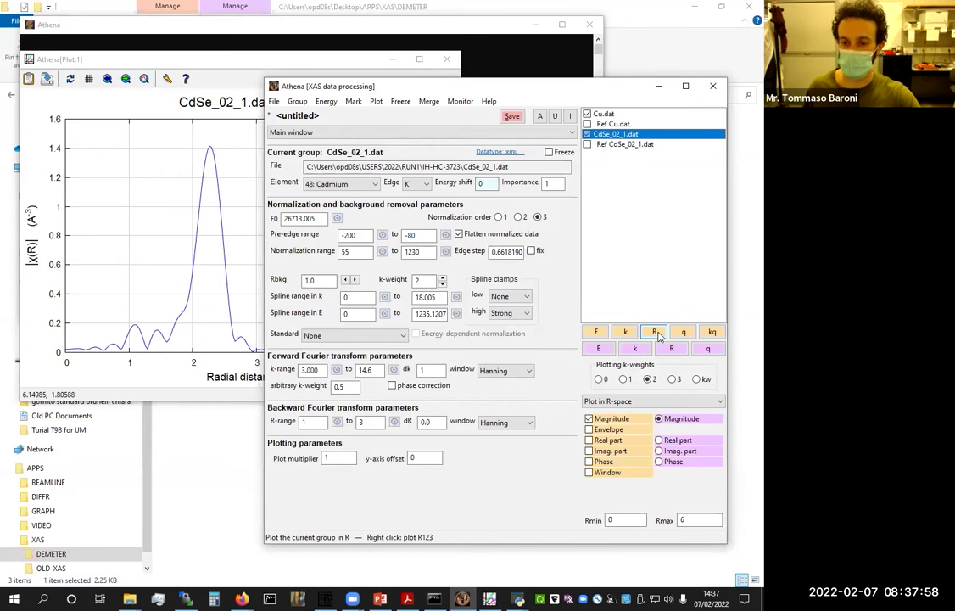
{"action": "left_click", "coordinate": [672, 348]}
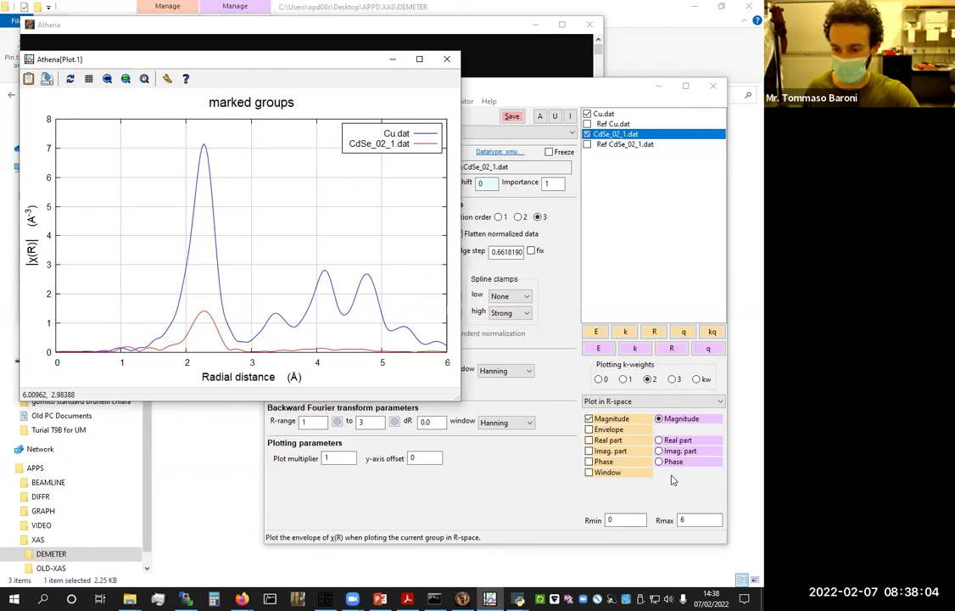
{"action": "left_click", "coordinate": [505, 339]}
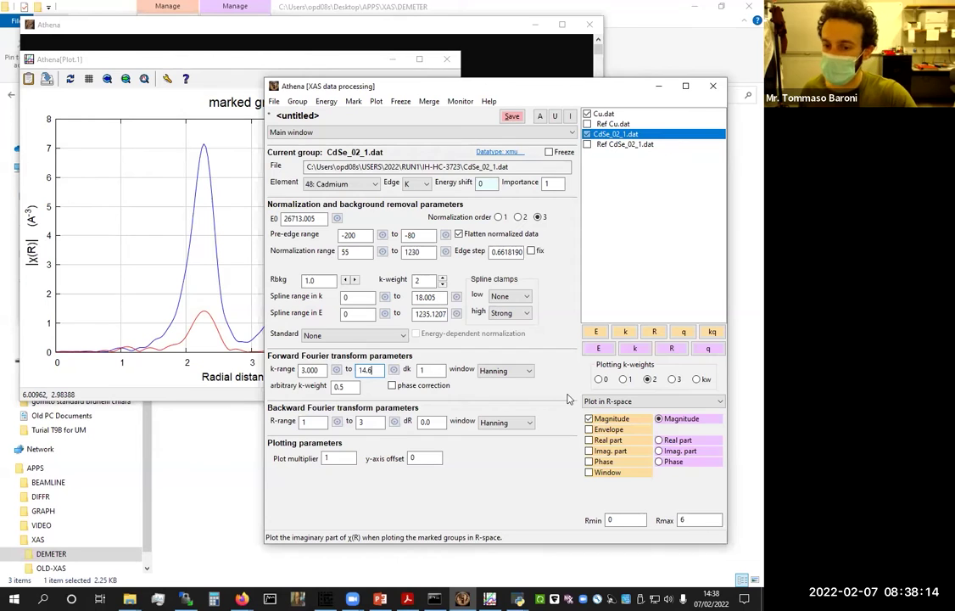
Plot CdSe_02_1.dat in k-space with a plotting k-weight of 2, followed by its magnitude in R-space
{"action": "left_click", "coordinate": [645, 379]}
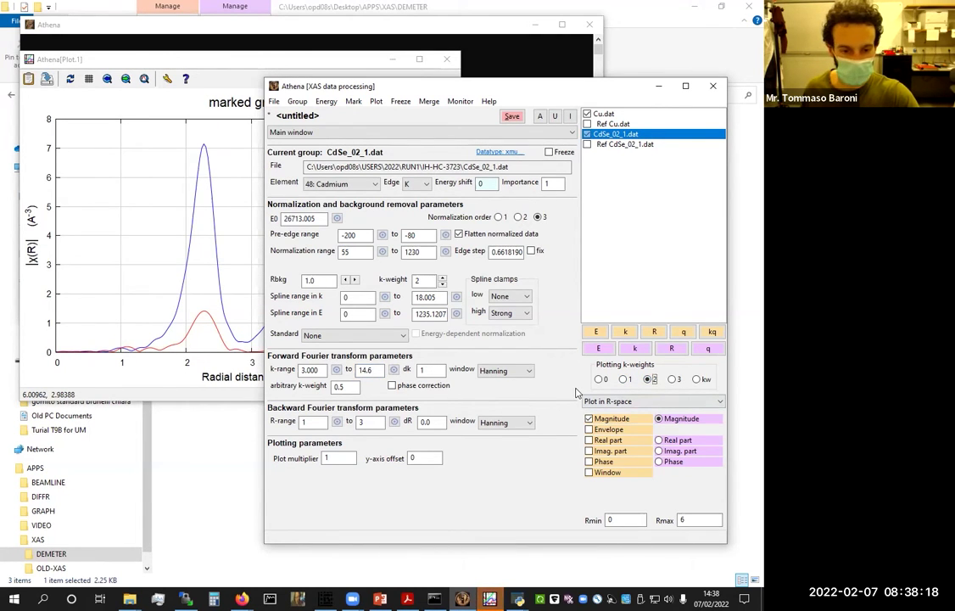
{"action": "left_click", "coordinate": [625, 331]}
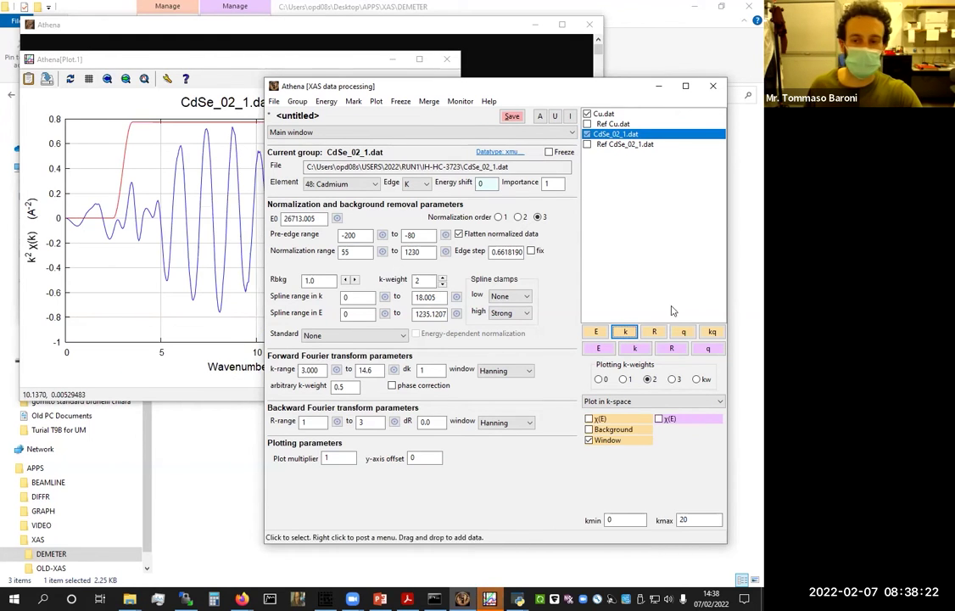
{"action": "left_click", "coordinate": [348, 280]}
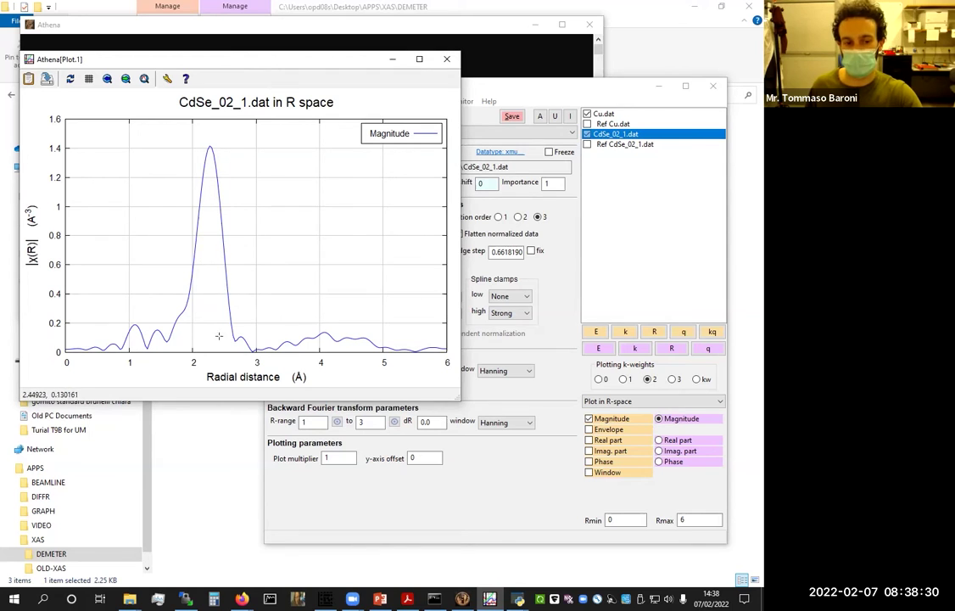
Compare the R-space magnitudes of Cu.dat and CdSe_02_1.dat by selecting and plotting each group separately
{"action": "left_click", "coordinate": [604, 114]}
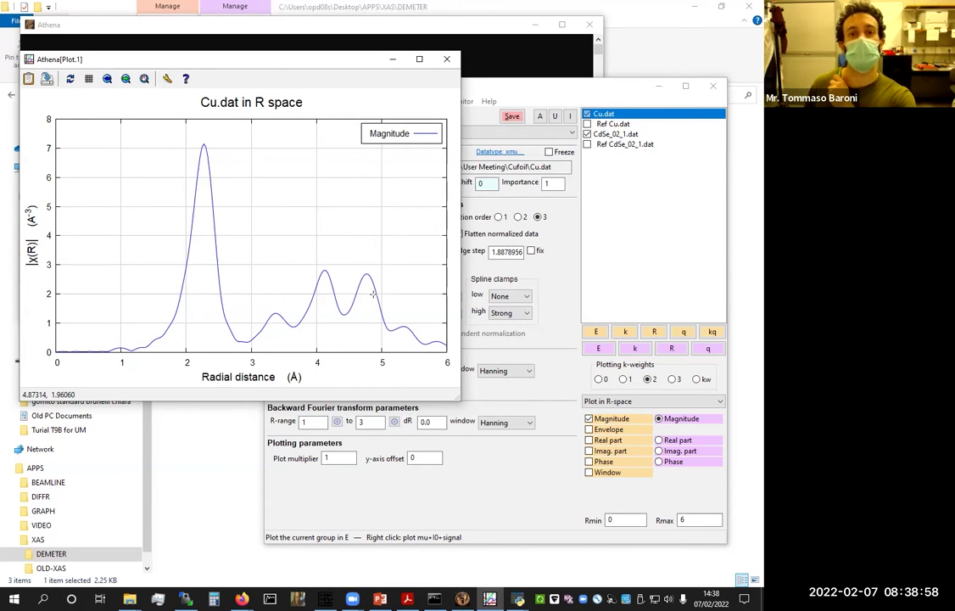
{"action": "left_click", "coordinate": [616, 134]}
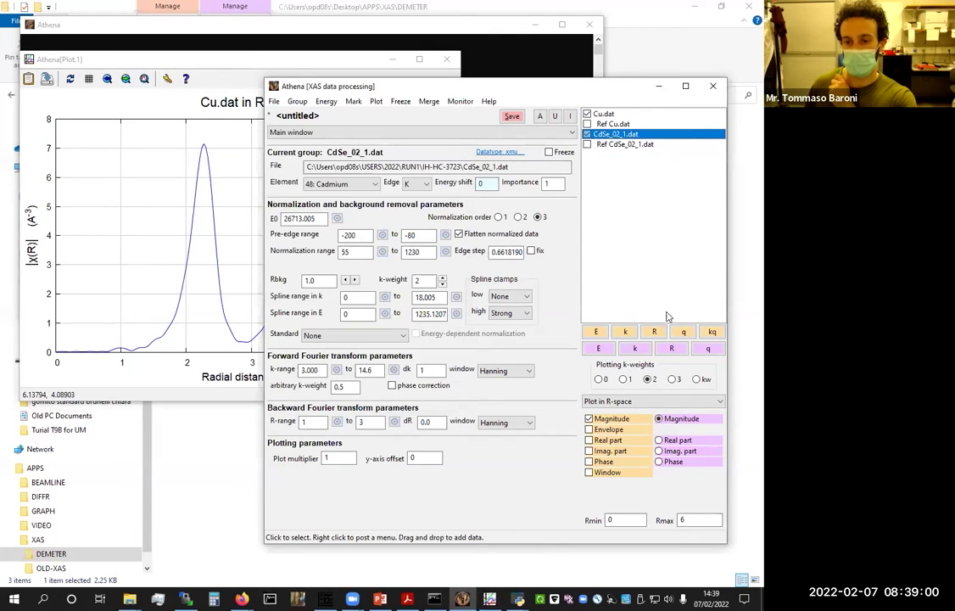
{"action": "left_click", "coordinate": [183, 218]}
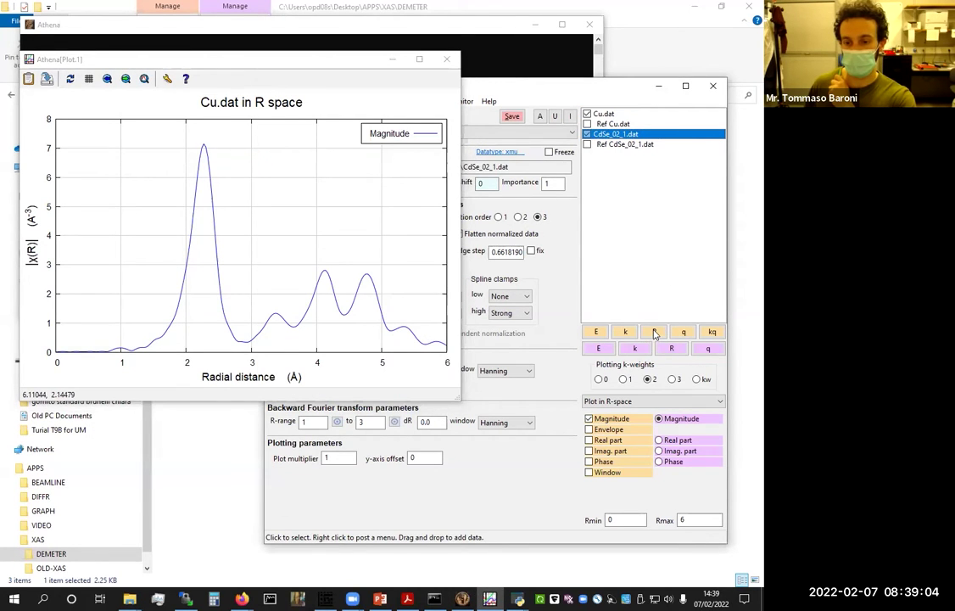
{"action": "left_click", "coordinate": [632, 135]}
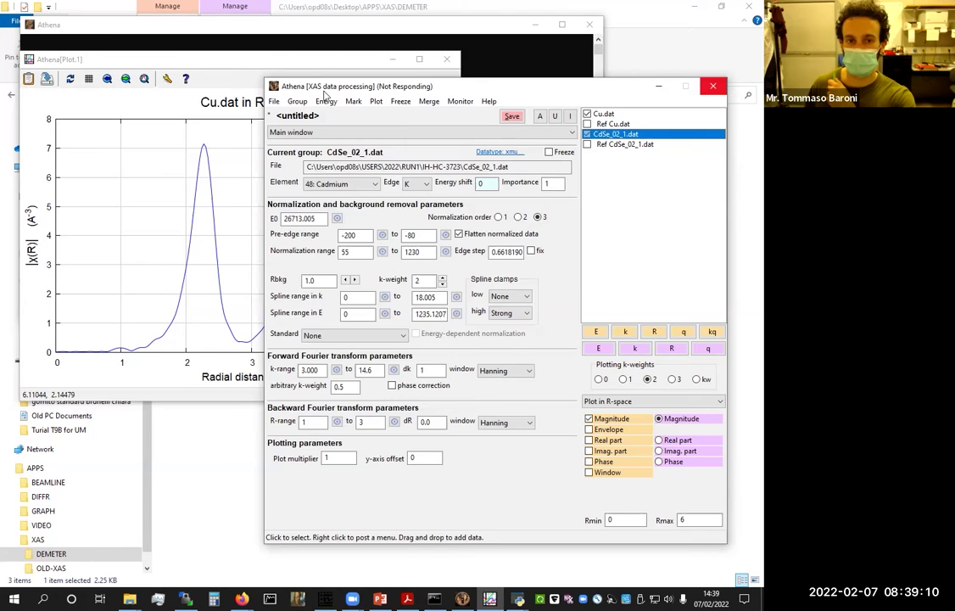
{"action": "left_click", "coordinate": [537, 90]}
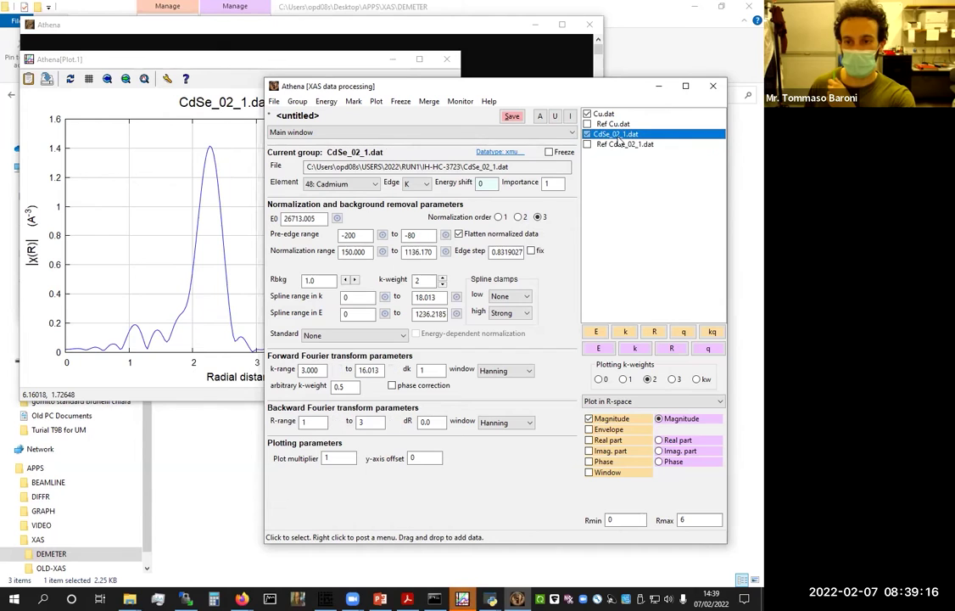
{"action": "left_click", "coordinate": [654, 331]}
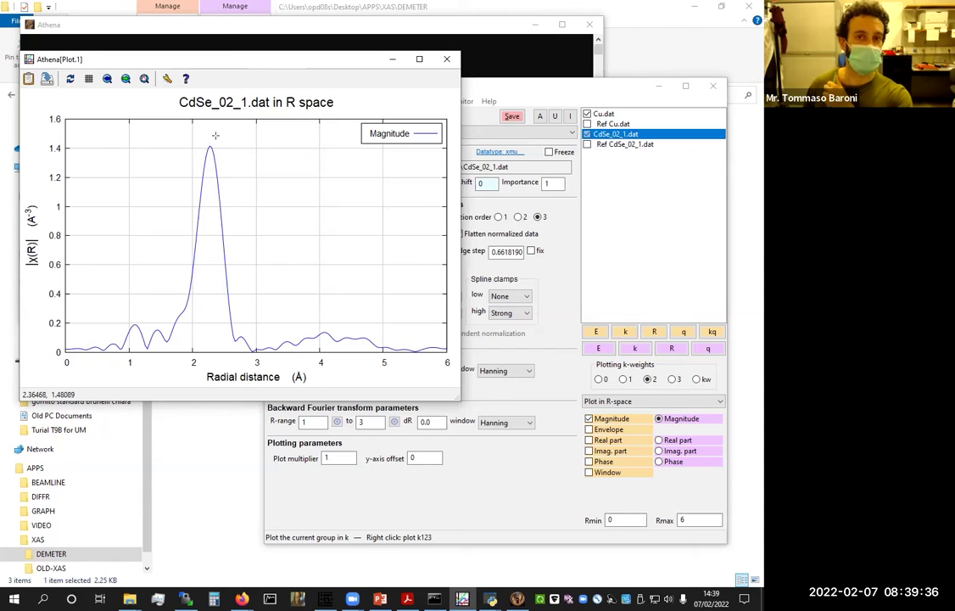
Plot the normalized absorption spectrum of CdSe_02_1.dat in energy
{"action": "left_click", "coordinate": [613, 100]}
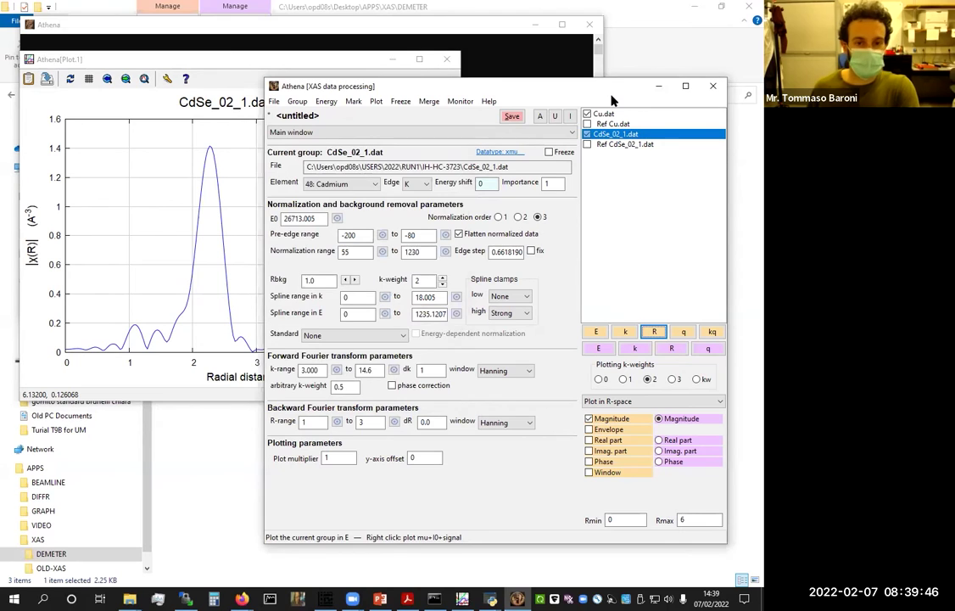
{"action": "left_click", "coordinate": [595, 331]}
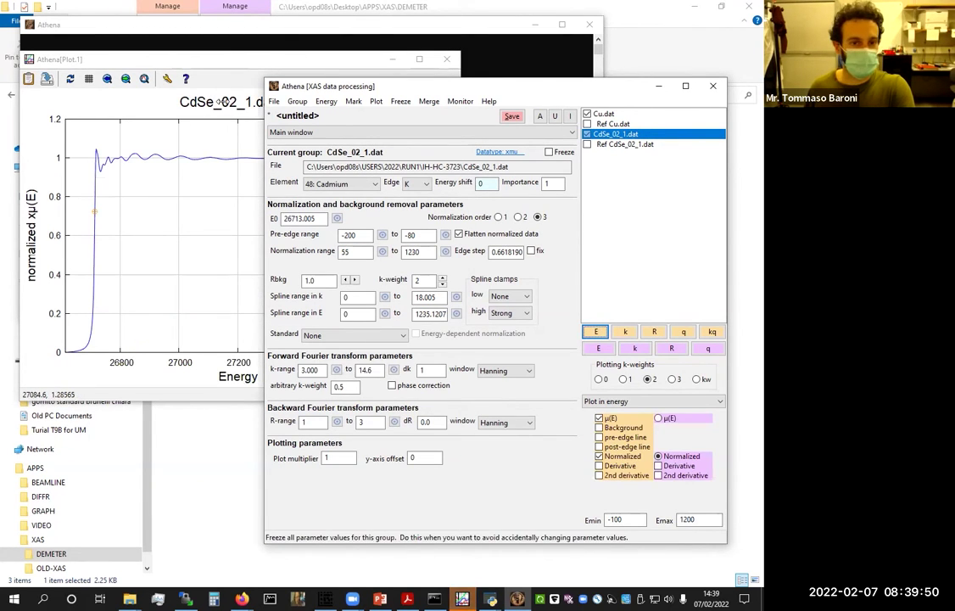
Save the χ(k) data of the current group as CdSe_02_1.dat.chik in the IH-HC-3723 folder
{"action": "left_click", "coordinate": [277, 101]}
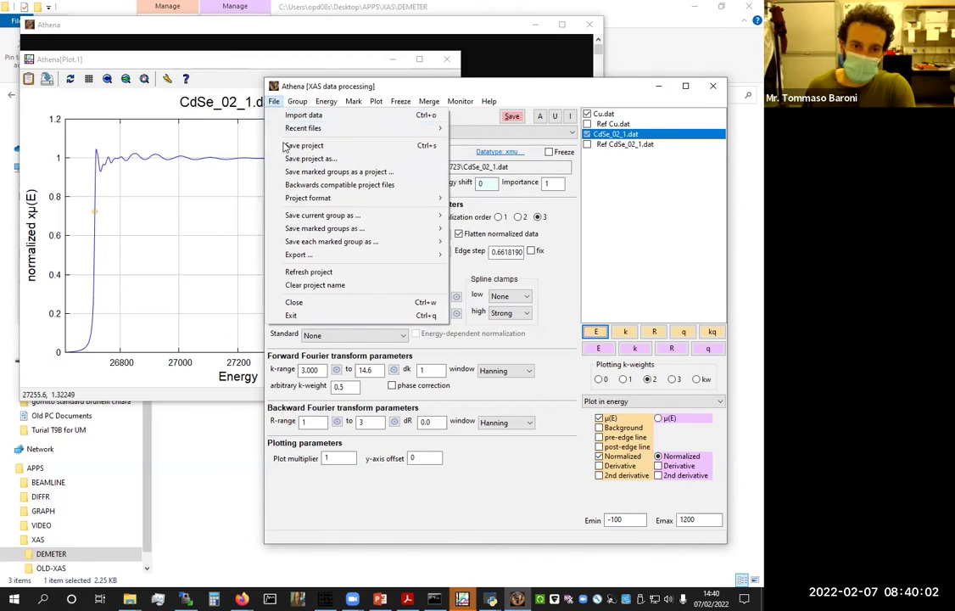
{"action": "mouse_move", "coordinate": [290, 219]}
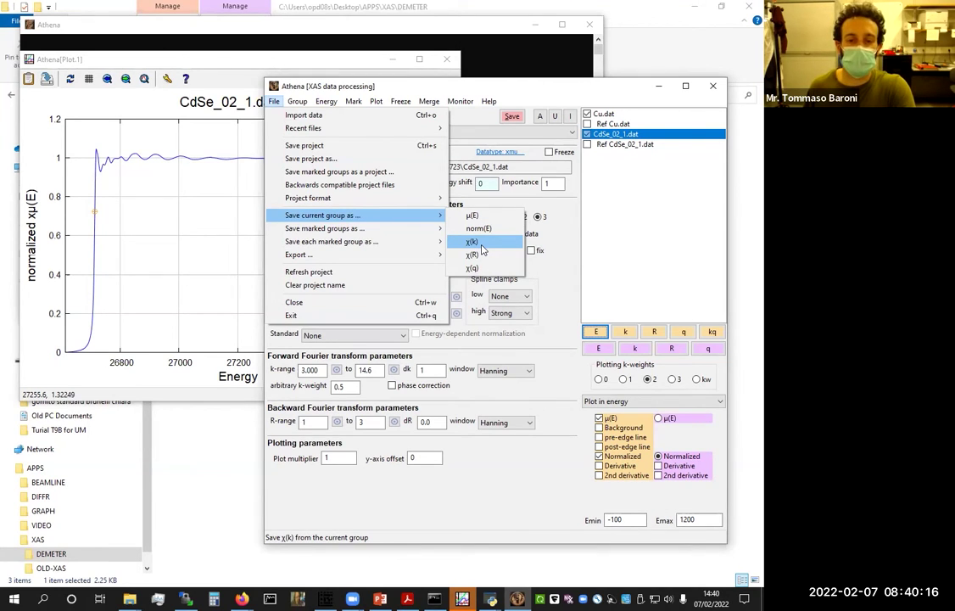
{"action": "left_click", "coordinate": [480, 246]}
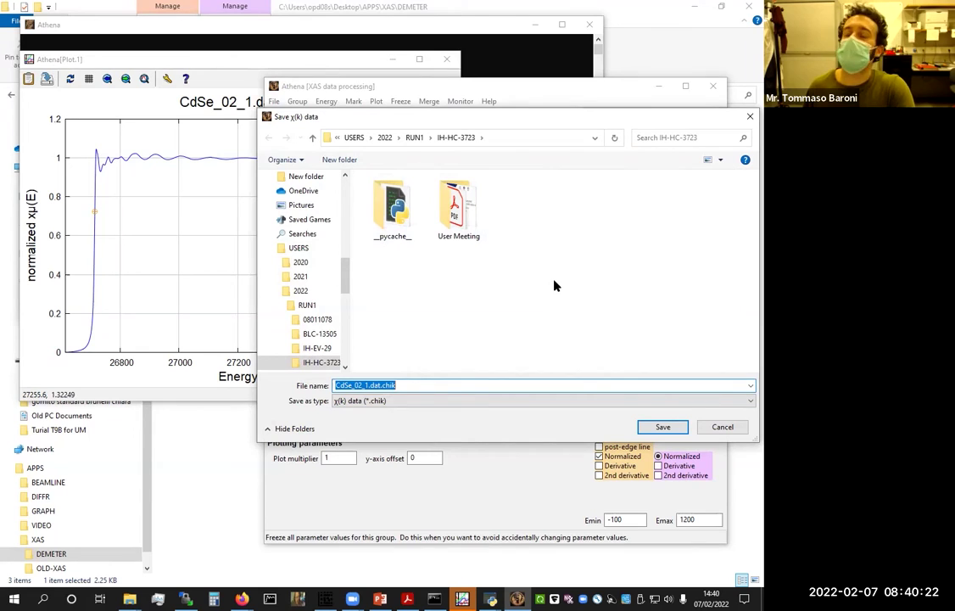
{"action": "left_click", "coordinate": [410, 384]}
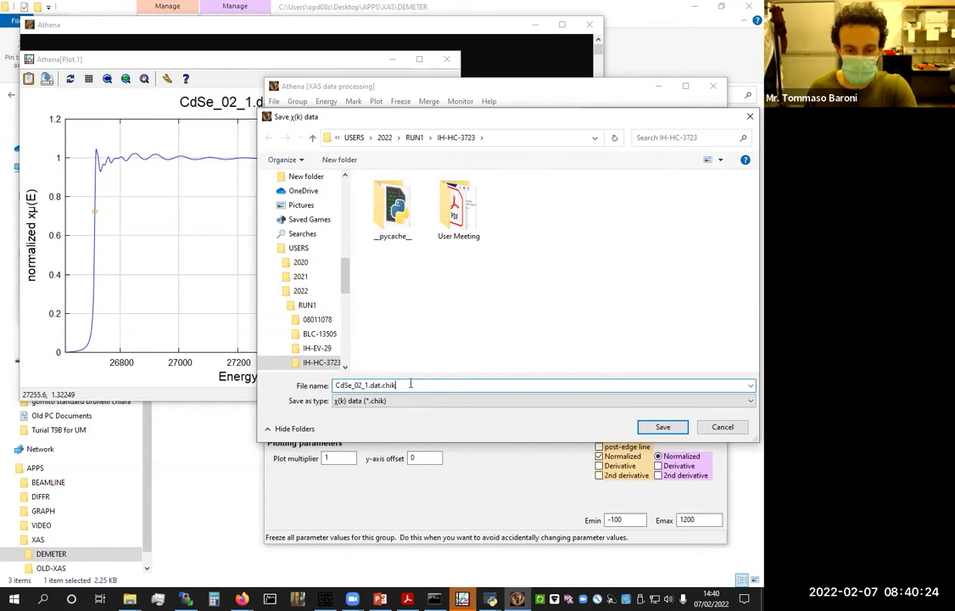
{"action": "left_click_drag", "start_coordinate": [382, 386], "coordinate": [405, 386]}
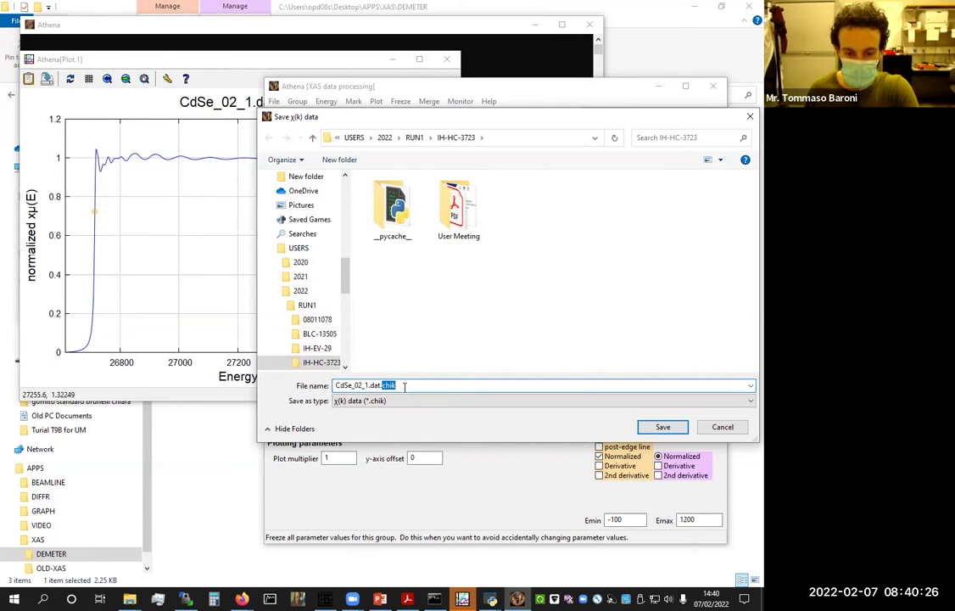
{"action": "left_click", "coordinate": [404, 386]}
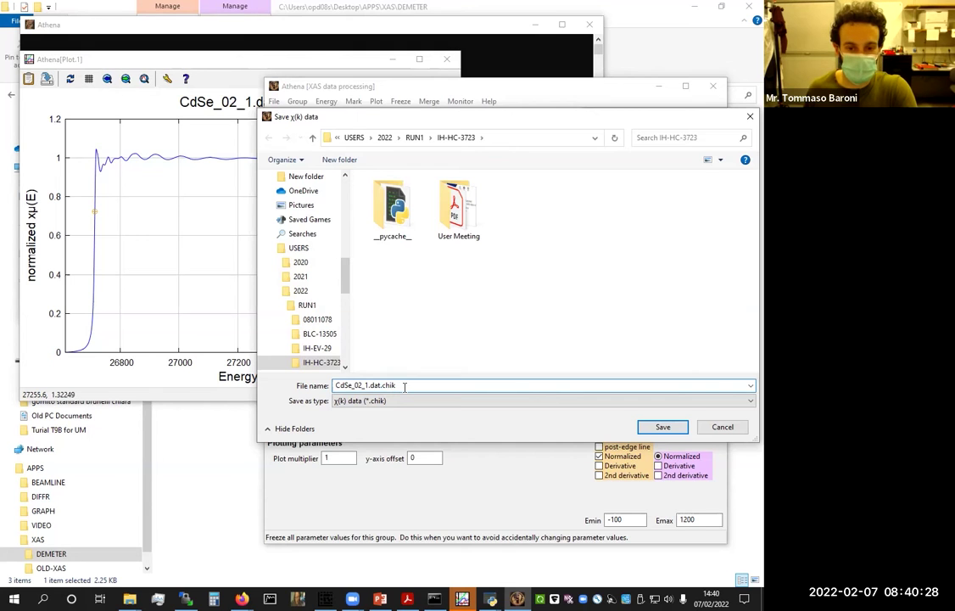
{"action": "left_click", "coordinate": [676, 431]}
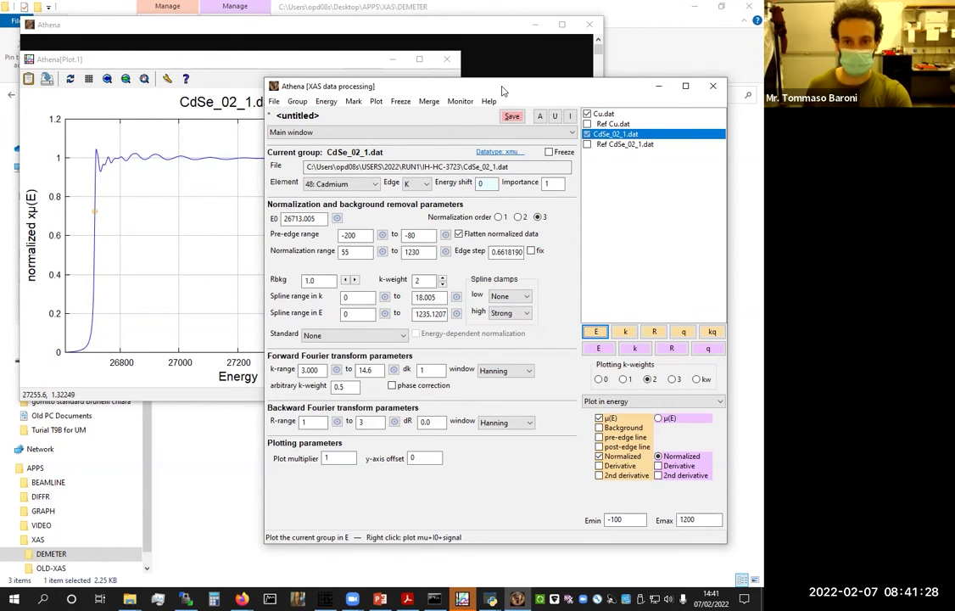
Unmark Cu.dat and replot CdSe_02_1.dat in k-space with its Fourier transform window
{"action": "left_click", "coordinate": [587, 115]}
{"action": "left_click", "coordinate": [625, 331]}
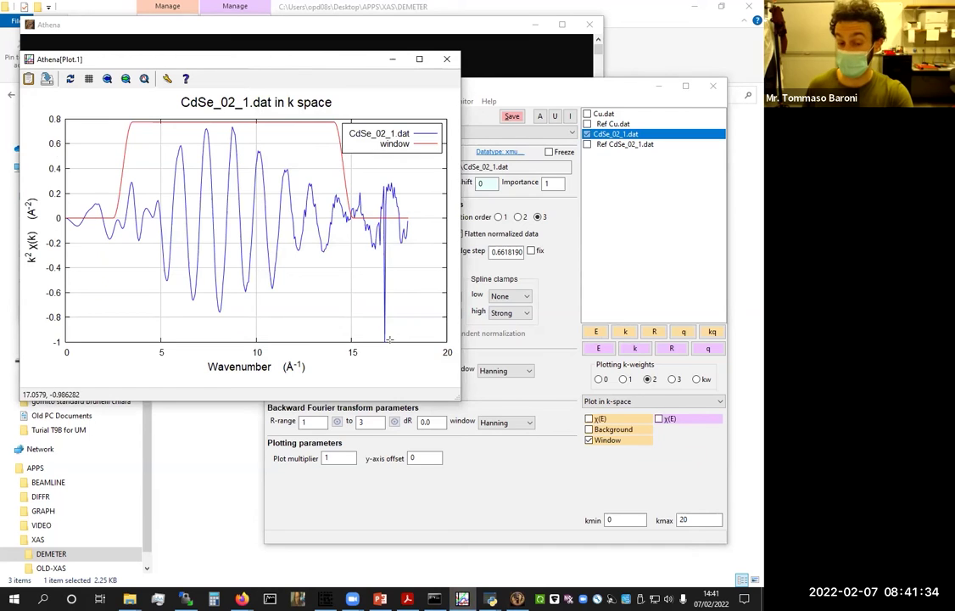
Open the deglitch and truncate tool for CdSe_02_1.dat and plot its data points as χ(E)
{"action": "left_click", "coordinate": [502, 327]}
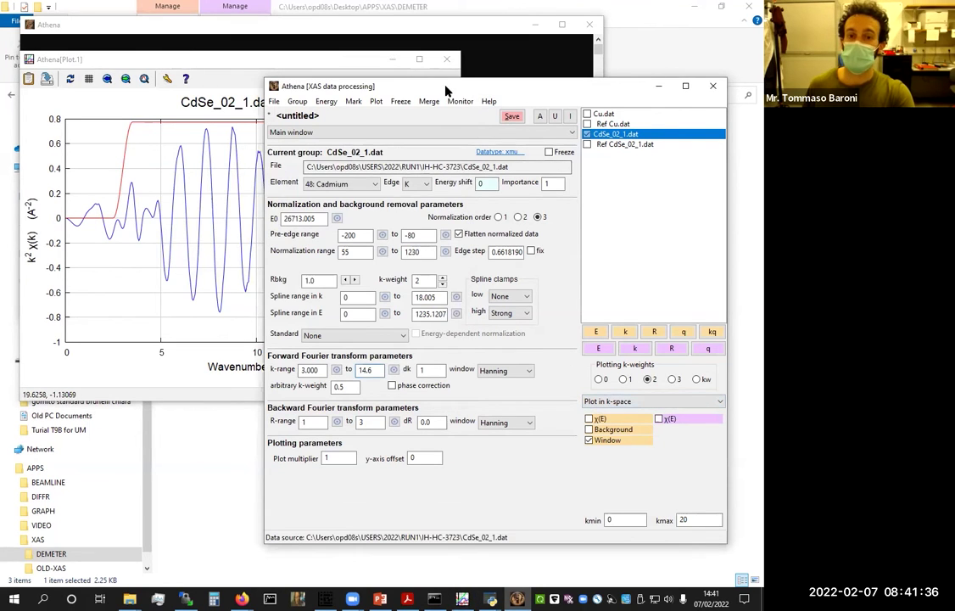
{"action": "left_click_drag", "start_coordinate": [488, 93], "coordinate": [610, 106]}
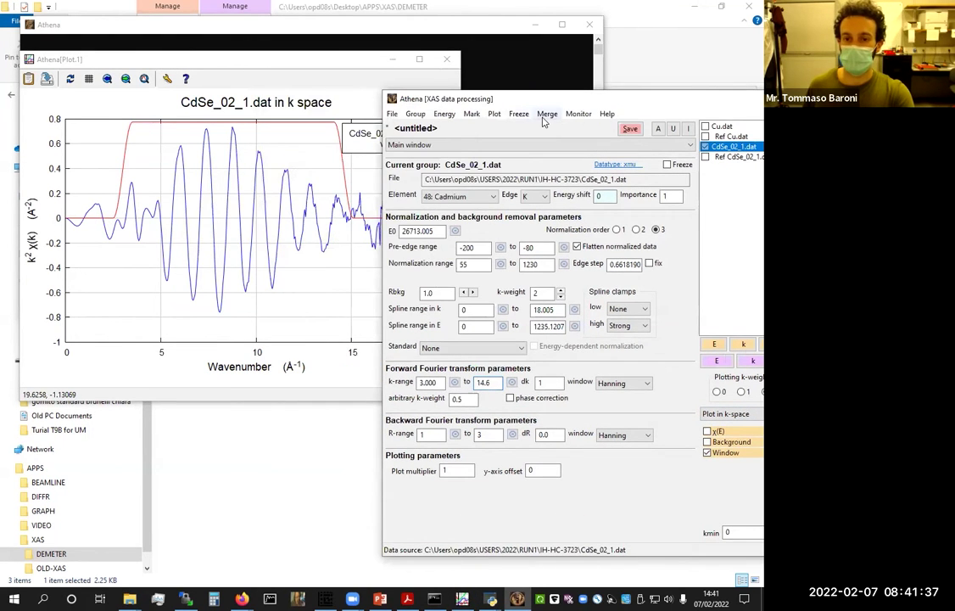
{"action": "left_click", "coordinate": [494, 113]}
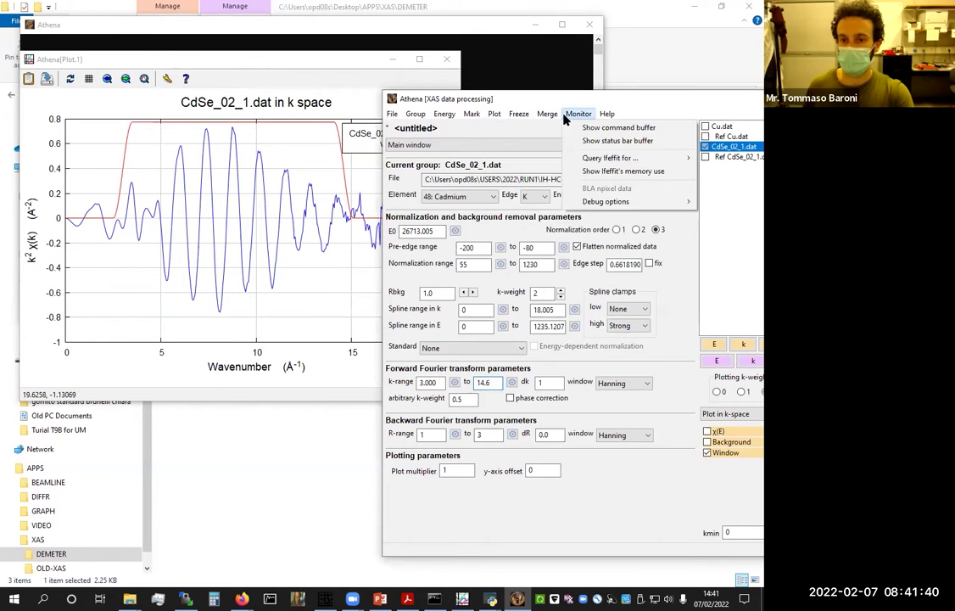
{"action": "mouse_move", "coordinate": [518, 113]}
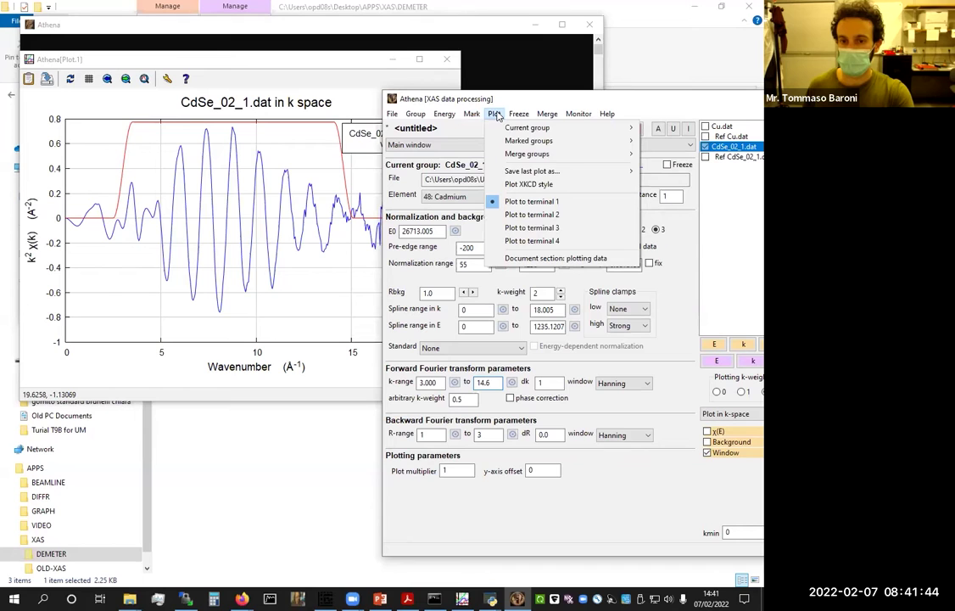
{"action": "left_click", "coordinate": [470, 148]}
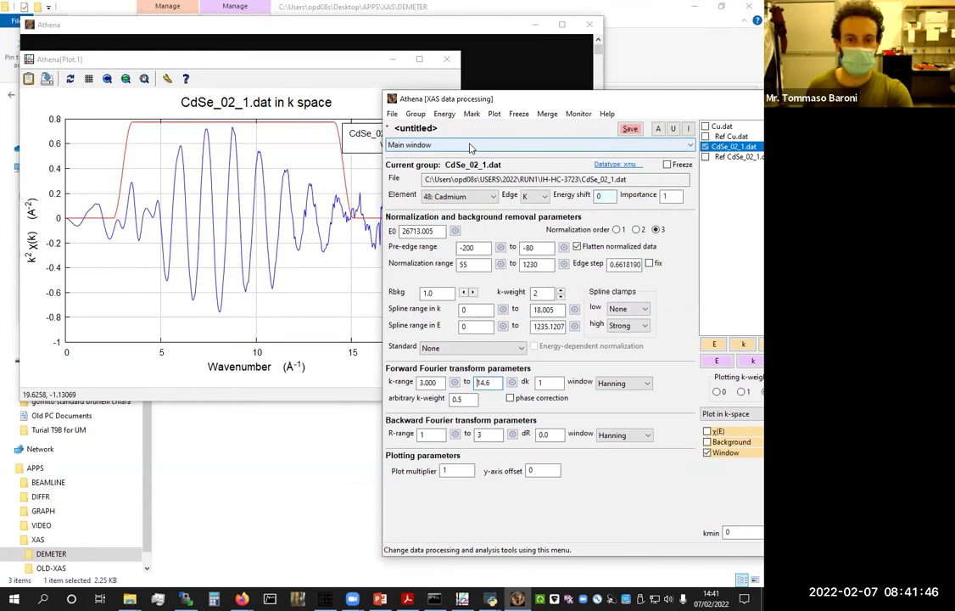
{"action": "left_click", "coordinate": [471, 145]}
{"action": "left_click", "coordinate": [512, 149]}
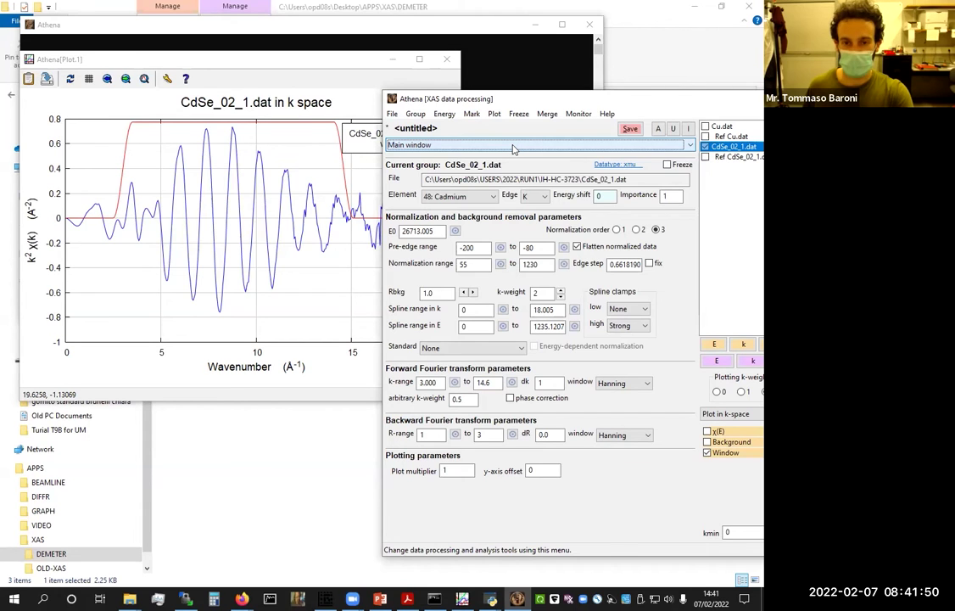
{"action": "left_click", "coordinate": [512, 148]}
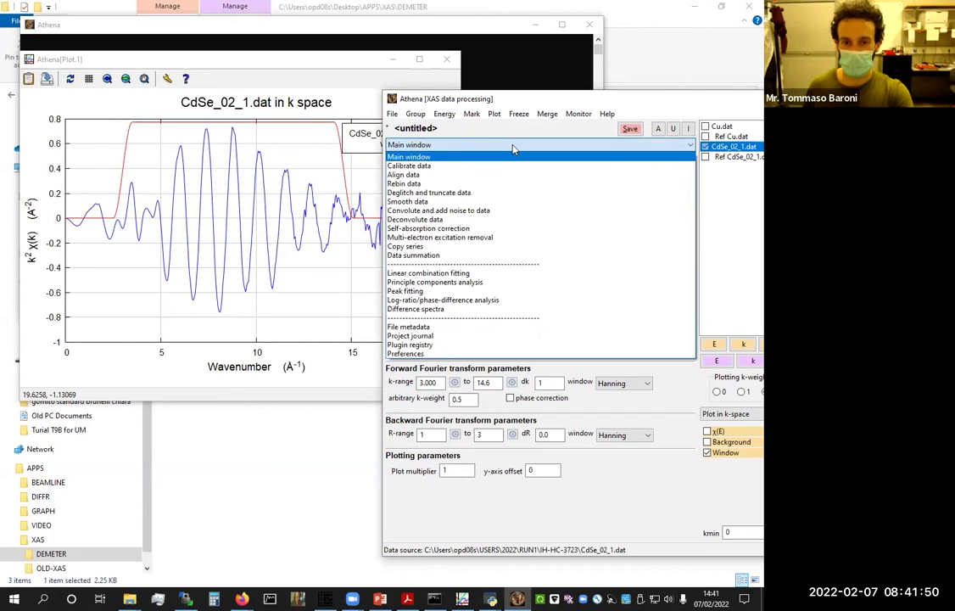
{"action": "left_click", "coordinate": [509, 194]}
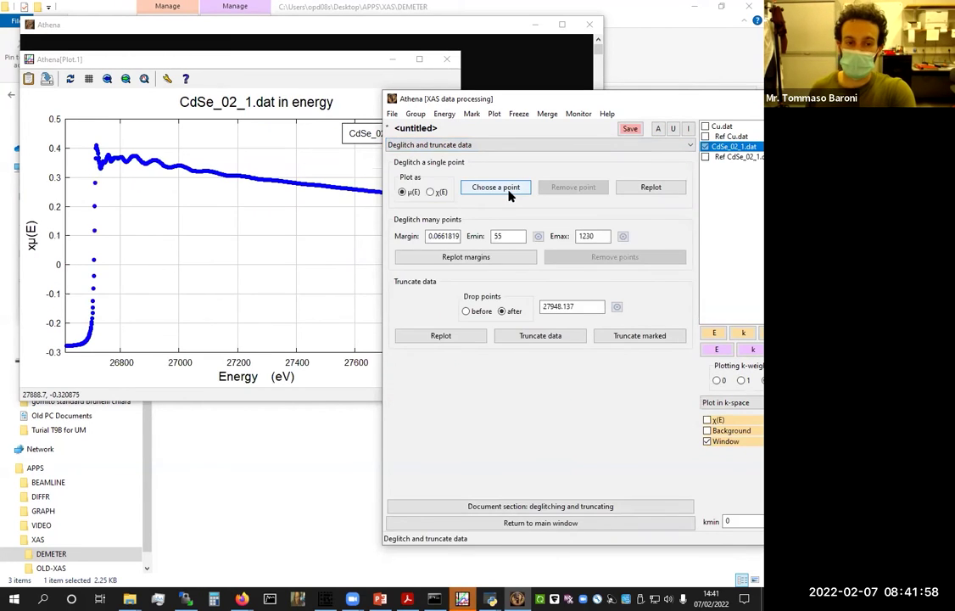
{"action": "left_click", "coordinate": [431, 192]}
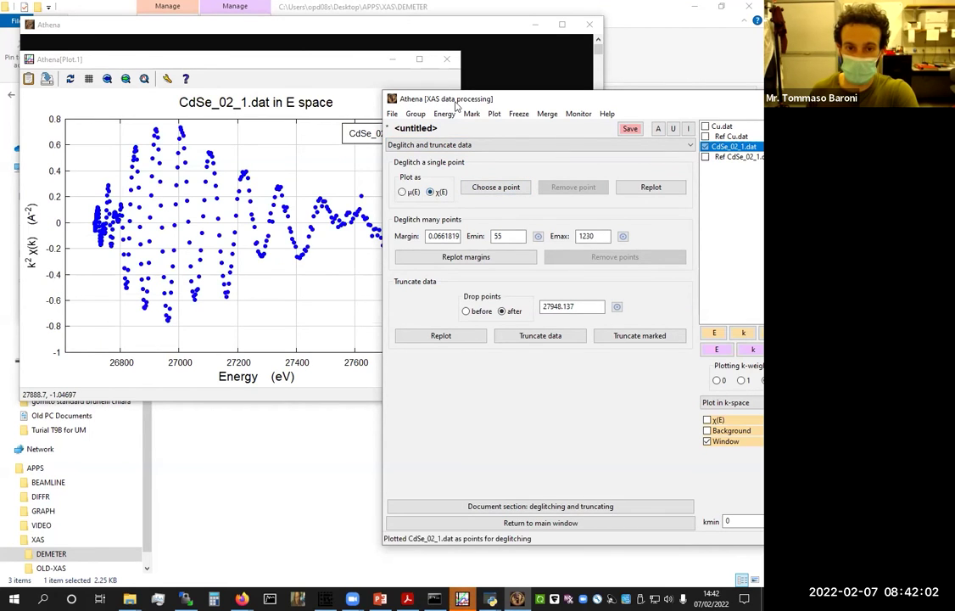
Try to extend the Emax limit for deglitching many points to 1300 and replot the data in k-space
{"action": "left_click_drag", "start_coordinate": [456, 103], "coordinate": [235, 58]}
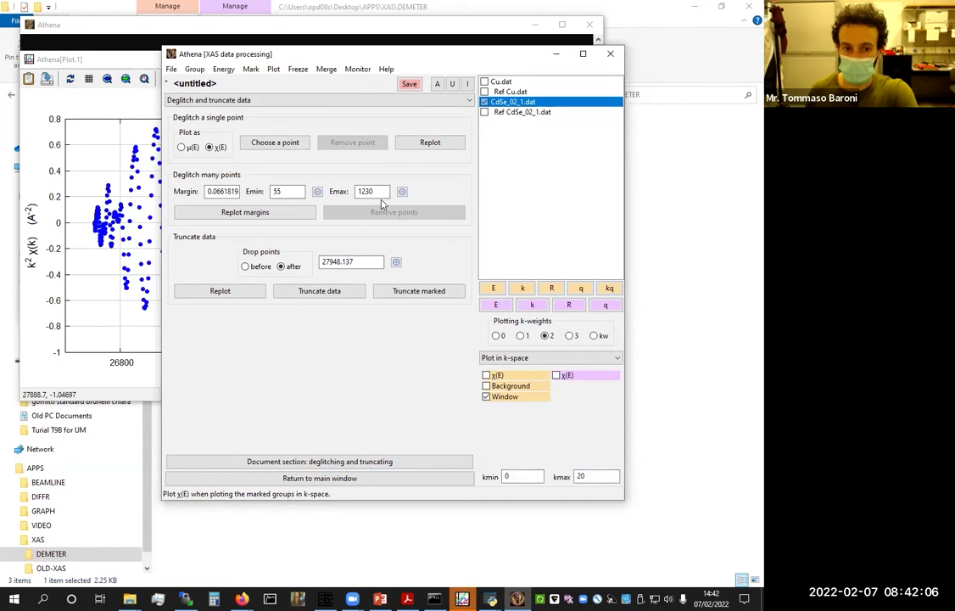
{"action": "left_click_drag", "start_coordinate": [373, 191], "coordinate": [337, 194]}
{"action": "type", "text": "1300"}
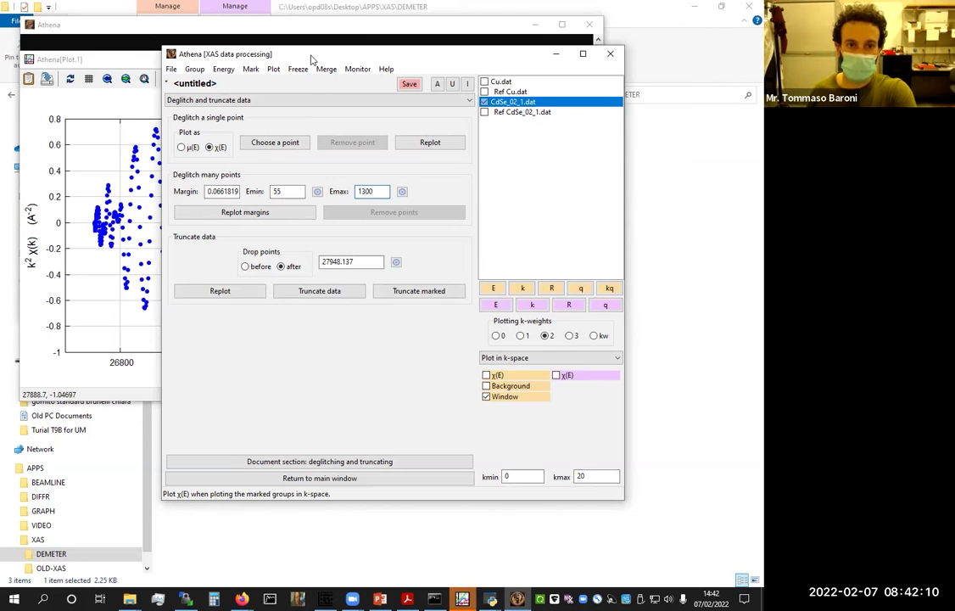
{"action": "left_click_drag", "start_coordinate": [302, 61], "coordinate": [456, 126]}
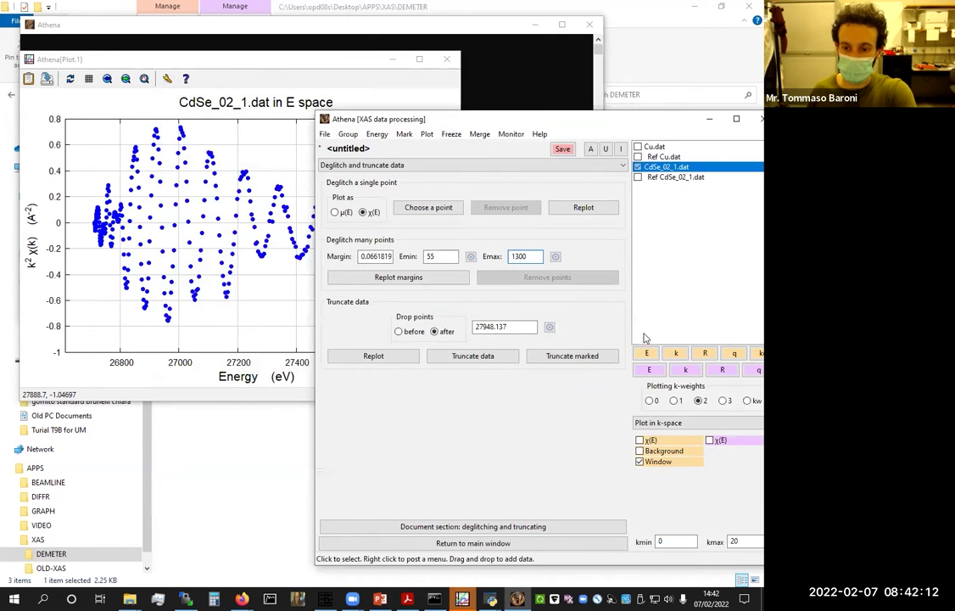
{"action": "left_click", "coordinate": [649, 353]}
{"action": "left_click", "coordinate": [672, 354]}
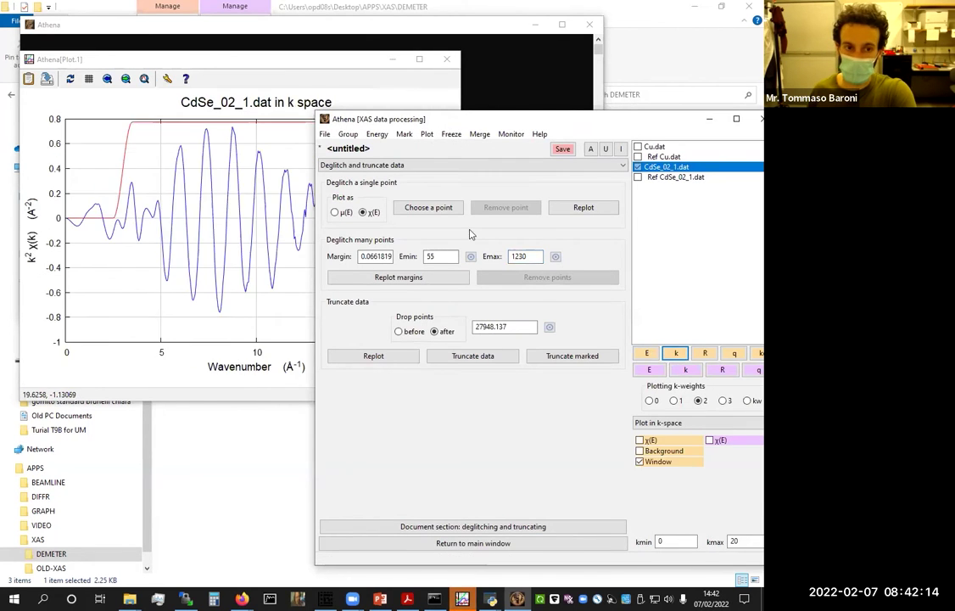
Replot the CdSe_02_1.dat deglitching points as μ(E), switch back to χ(E) and bring the plot forward for inspection
{"action": "left_click", "coordinate": [371, 167]}
{"action": "left_click", "coordinate": [369, 212]}
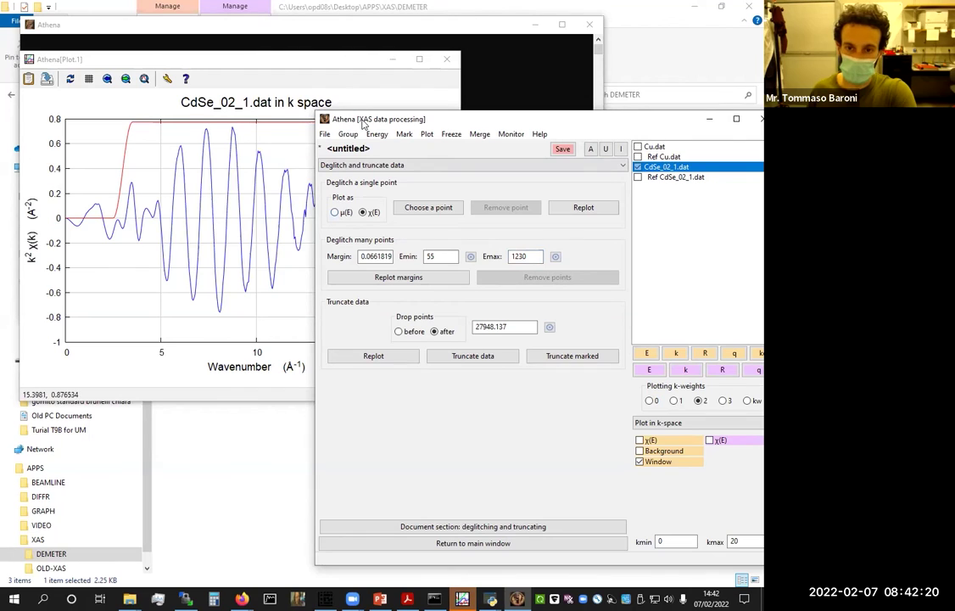
{"action": "left_click", "coordinate": [339, 212]}
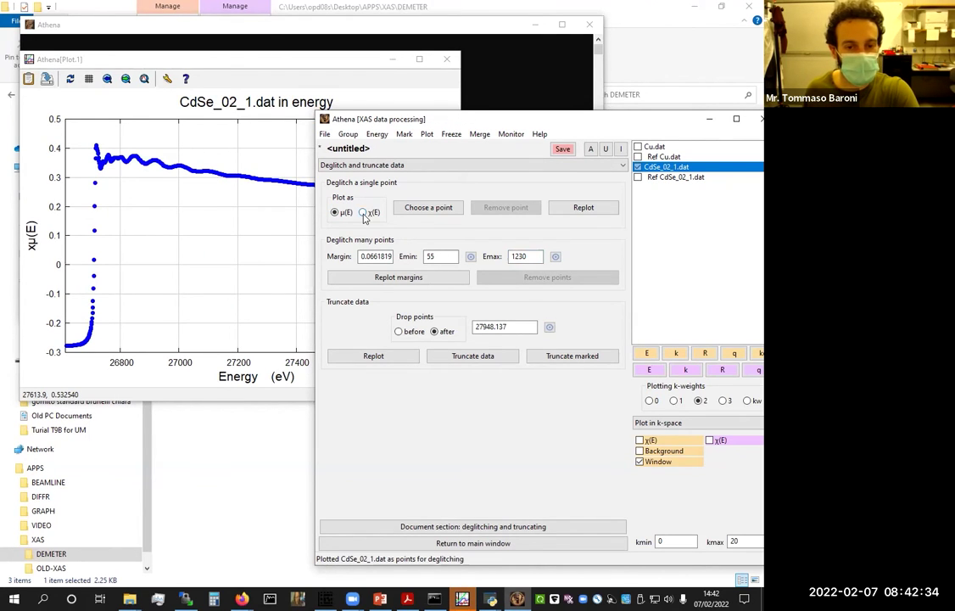
{"action": "left_click", "coordinate": [365, 214]}
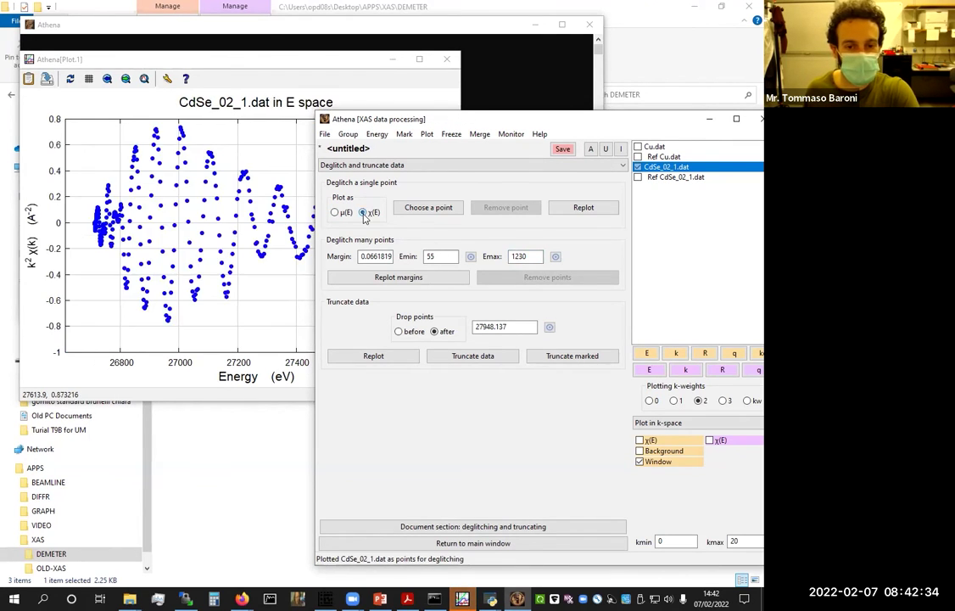
{"action": "left_click", "coordinate": [339, 66]}
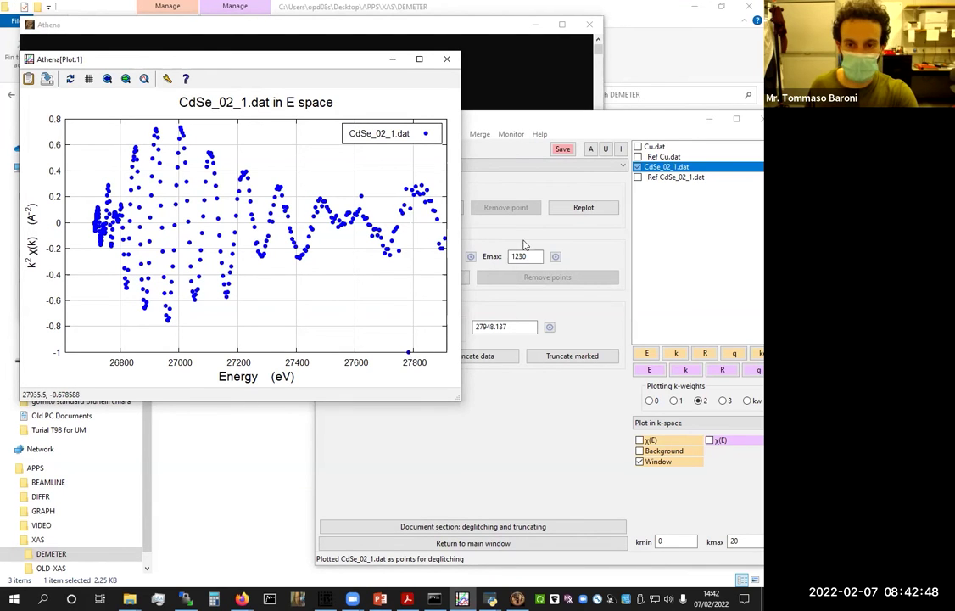
Pick the single outlier near 27782 eV, at the lowest χ(E) value on the plot, and remove it from CdSe_02_1.dat
{"action": "left_click", "coordinate": [502, 123]}
{"action": "left_click_drag", "start_coordinate": [505, 124], "coordinate": [608, 116]}
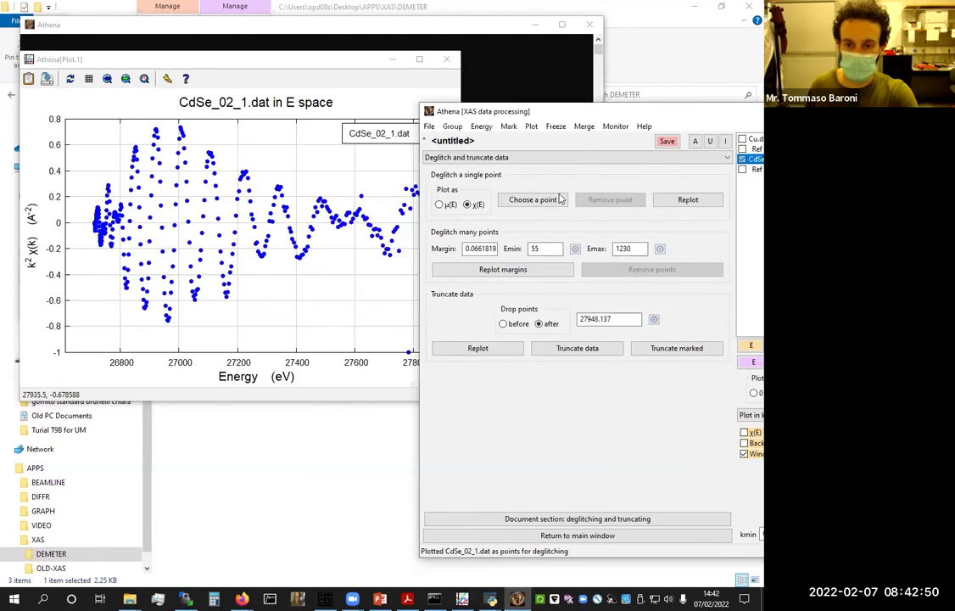
{"action": "left_click", "coordinate": [551, 202]}
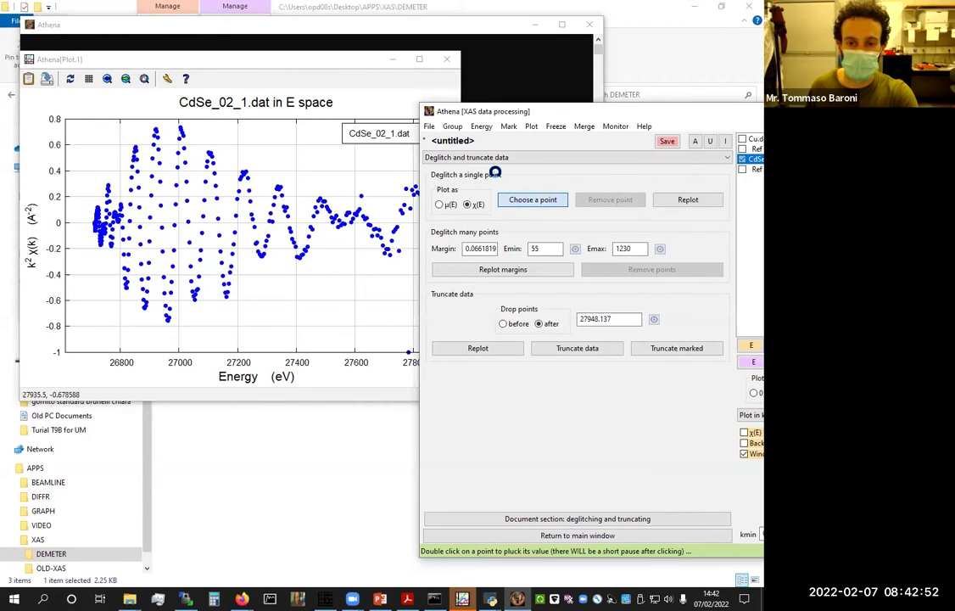
{"action": "left_click", "coordinate": [347, 66]}
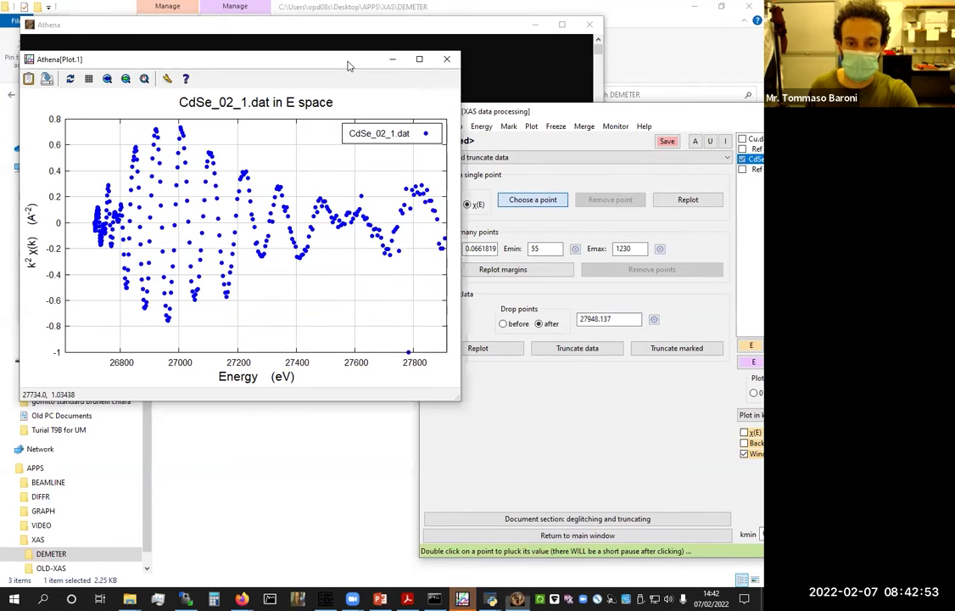
{"action": "double_click", "coordinate": [408, 352]}
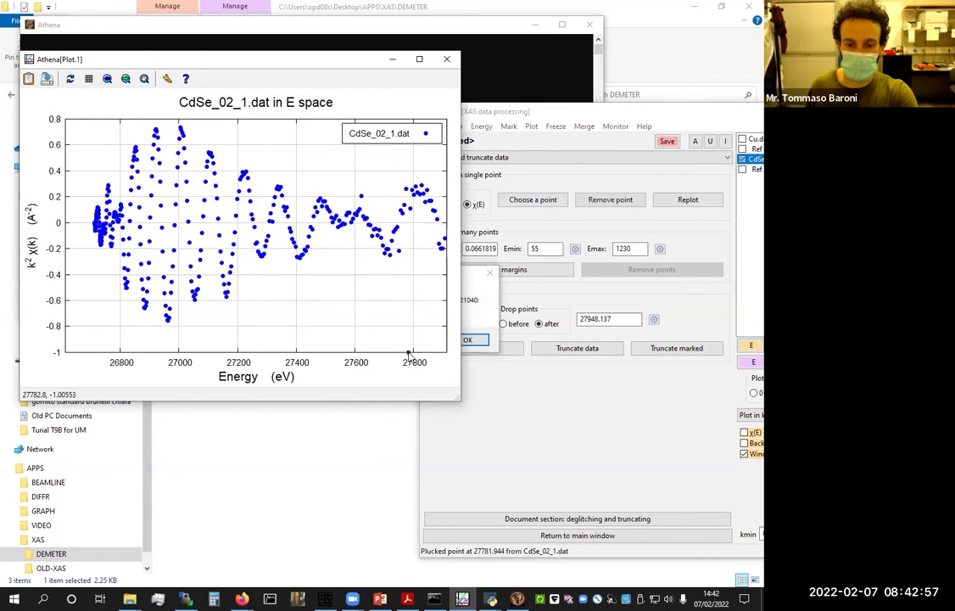
{"action": "left_click", "coordinate": [468, 339]}
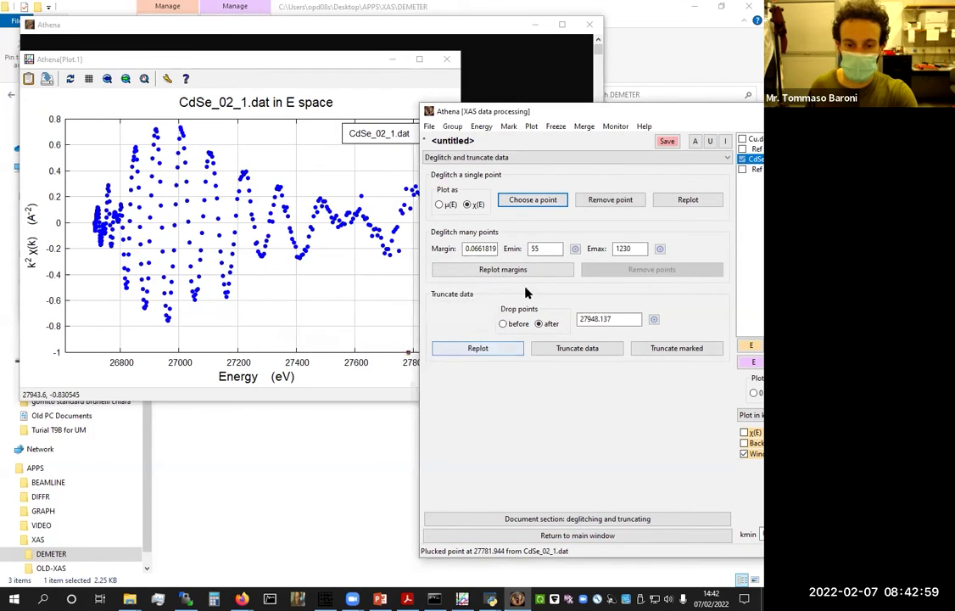
{"action": "left_click", "coordinate": [617, 206]}
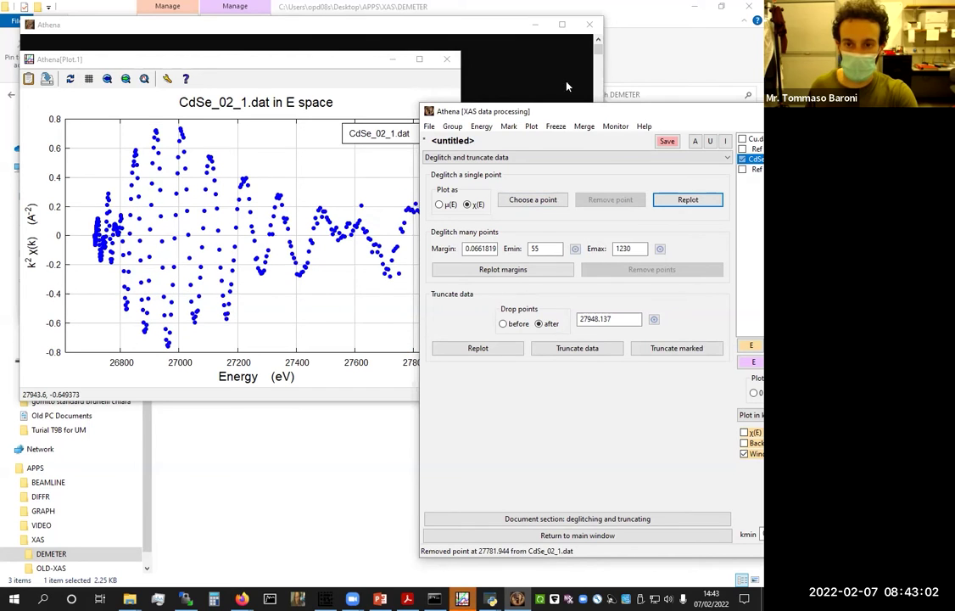
Return to the main processing view and plot the deglitched CdSe_02_1.dat in k-space
{"action": "left_click_drag", "start_coordinate": [538, 118], "coordinate": [429, 106]}
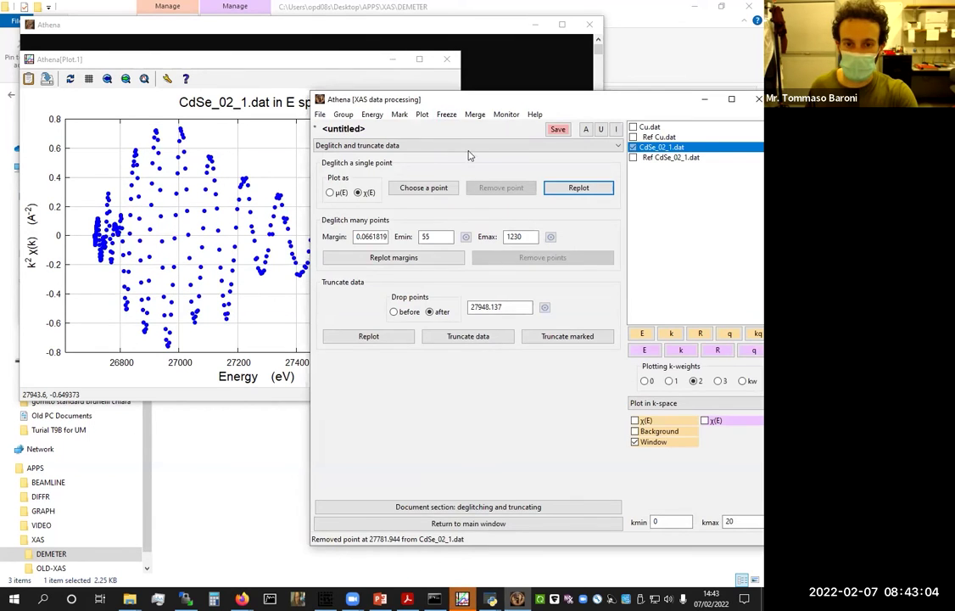
{"action": "left_click", "coordinate": [402, 146]}
{"action": "left_click", "coordinate": [402, 158]}
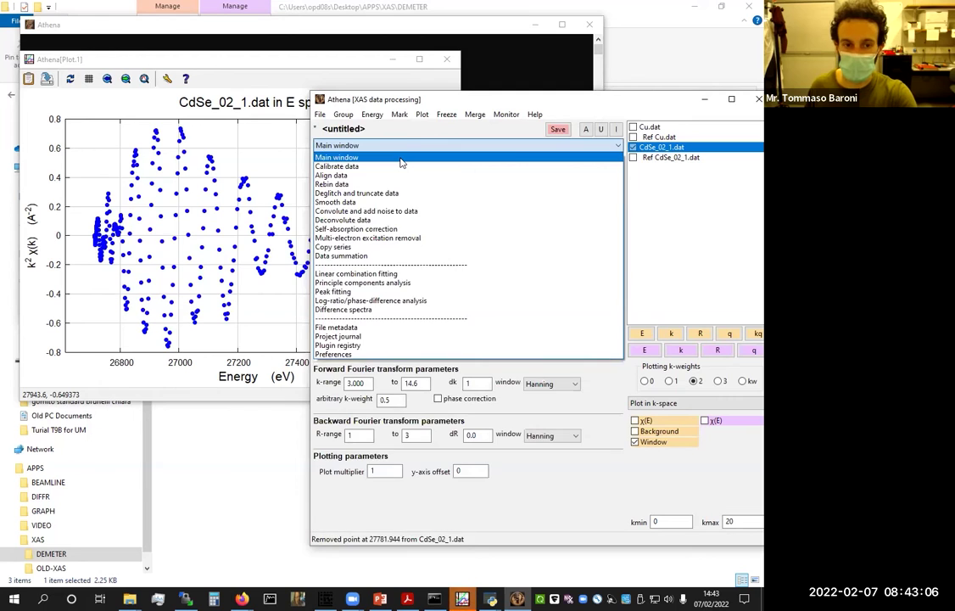
{"action": "left_click", "coordinate": [671, 334]}
Enlarge the k-space plot to full screen to examine the deglitched signal, and restore its size
{"action": "left_click", "coordinate": [331, 63]}
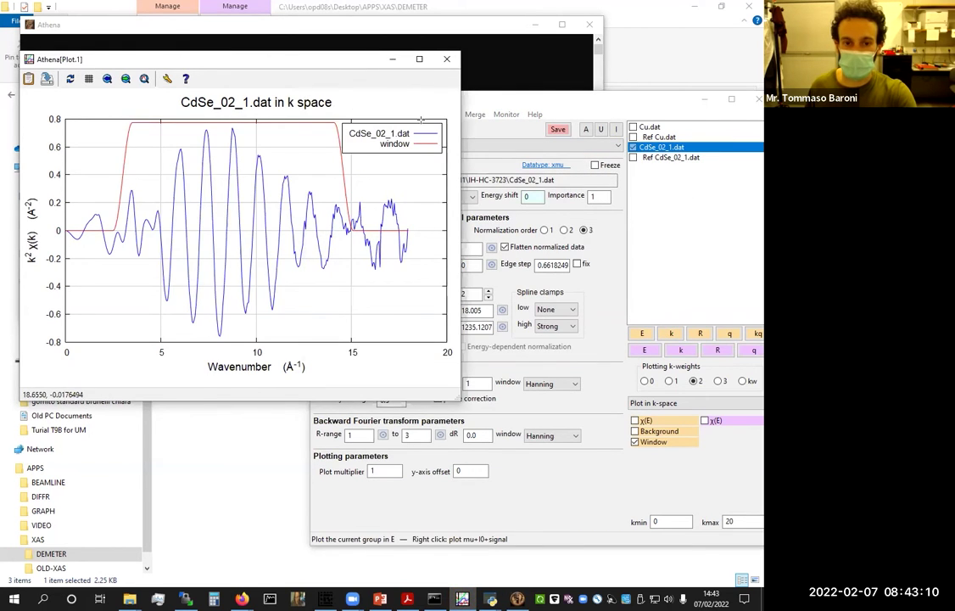
{"action": "left_click", "coordinate": [418, 59]}
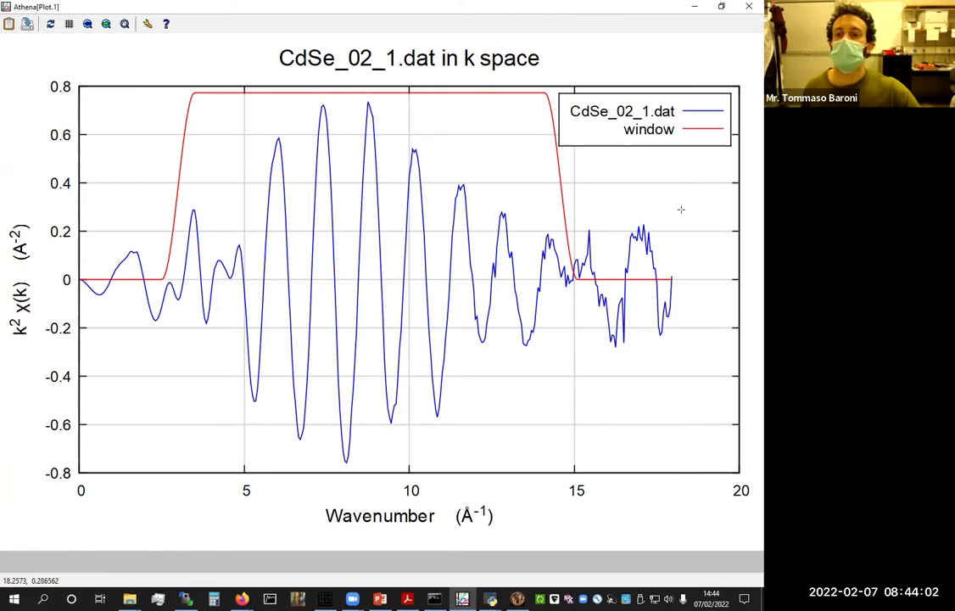
{"action": "left_click", "coordinate": [719, 7]}
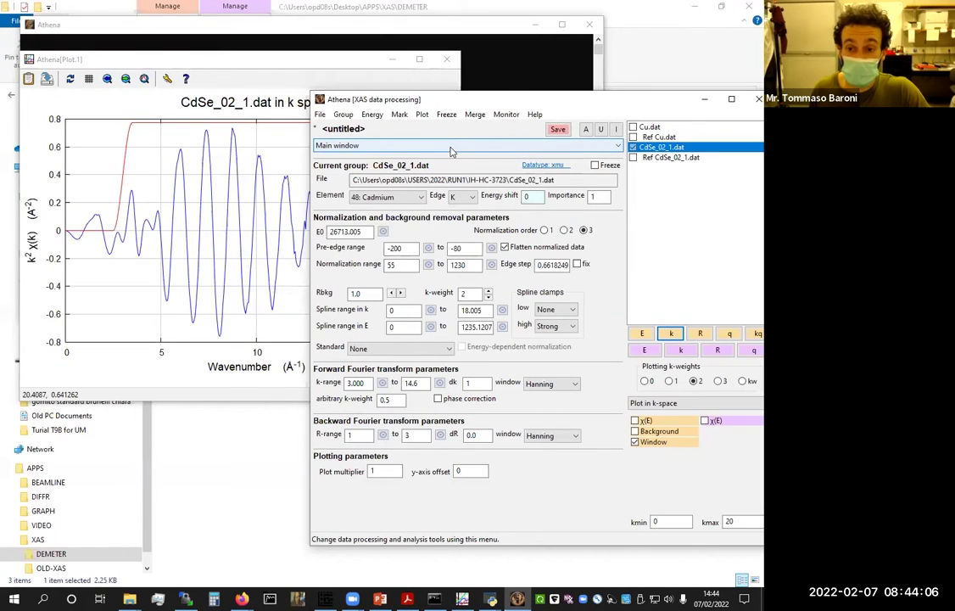
{"action": "left_click_drag", "start_coordinate": [642, 107], "coordinate": [571, 110]}
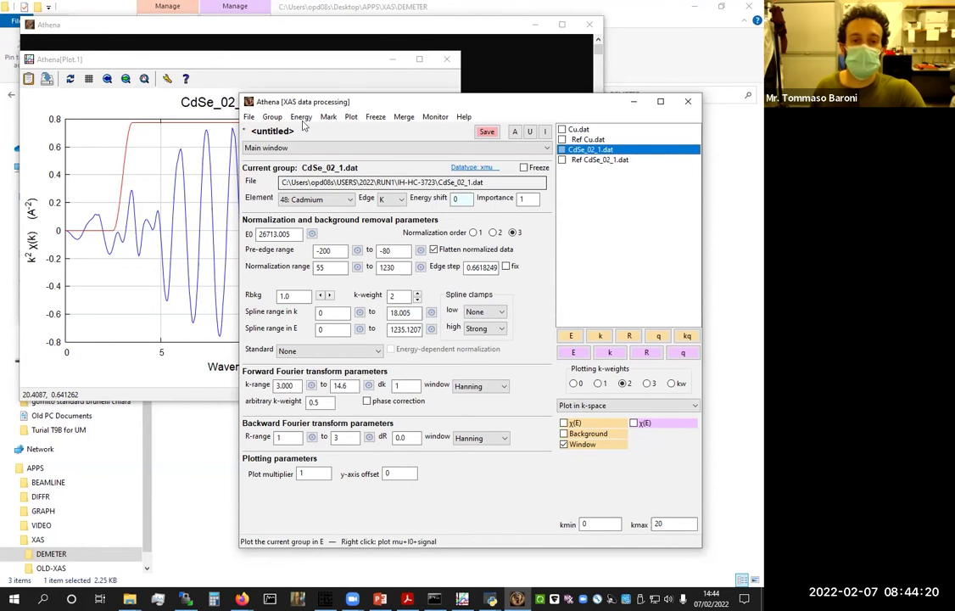
{"action": "left_click", "coordinate": [249, 117]}
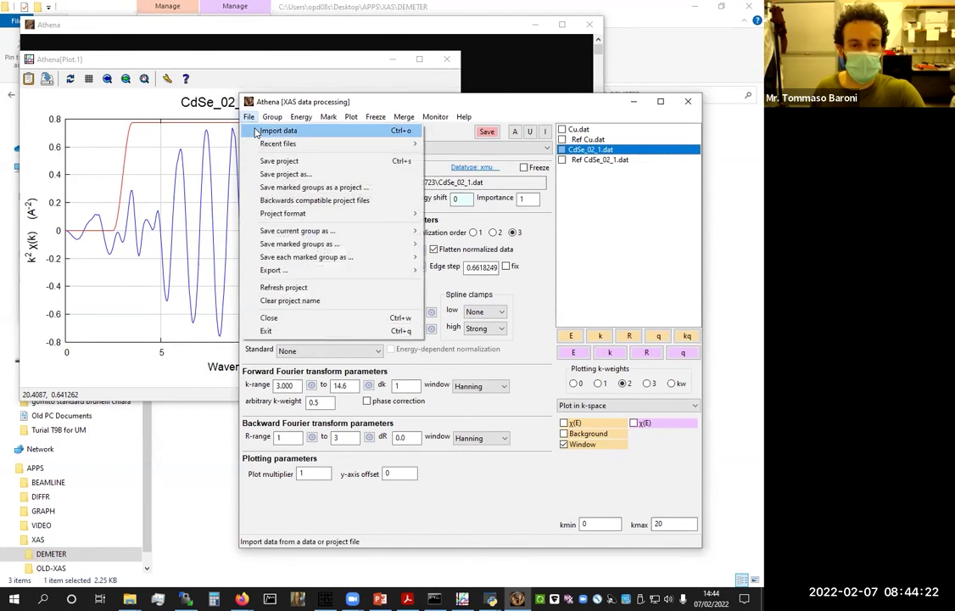
{"action": "left_click", "coordinate": [283, 131]}
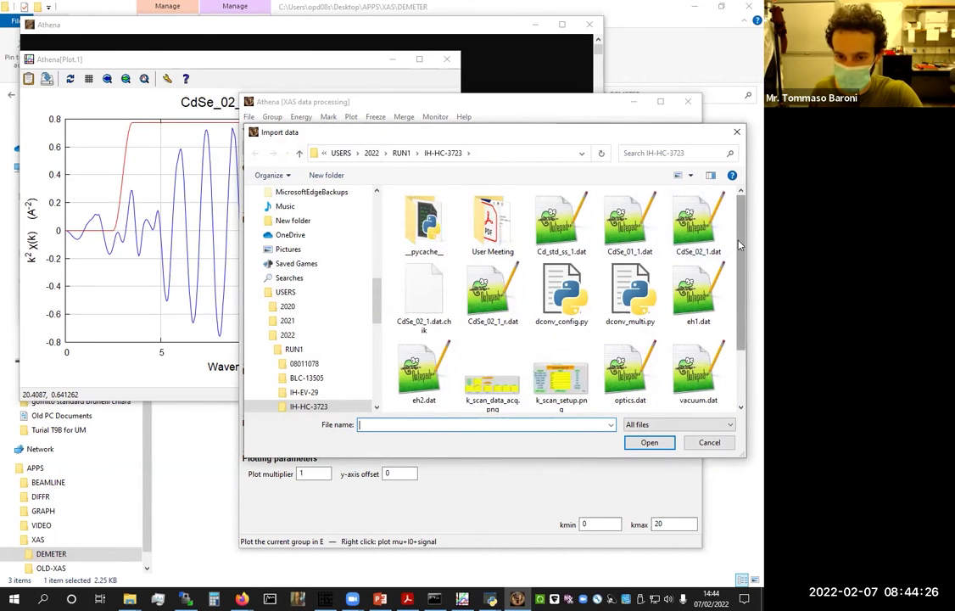
{"action": "left_click_drag", "start_coordinate": [739, 246], "coordinate": [738, 222]}
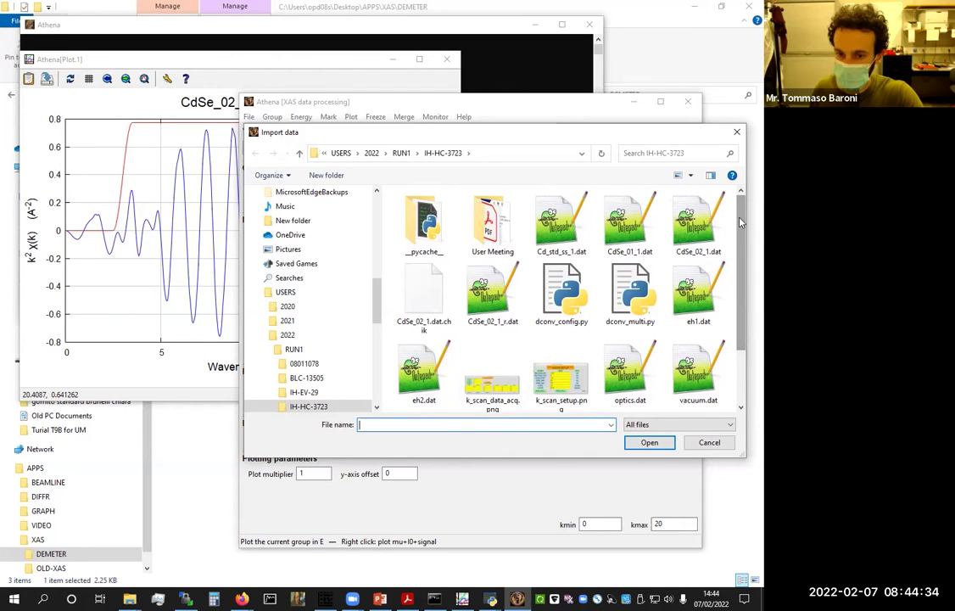
{"action": "left_click", "coordinate": [708, 442]}
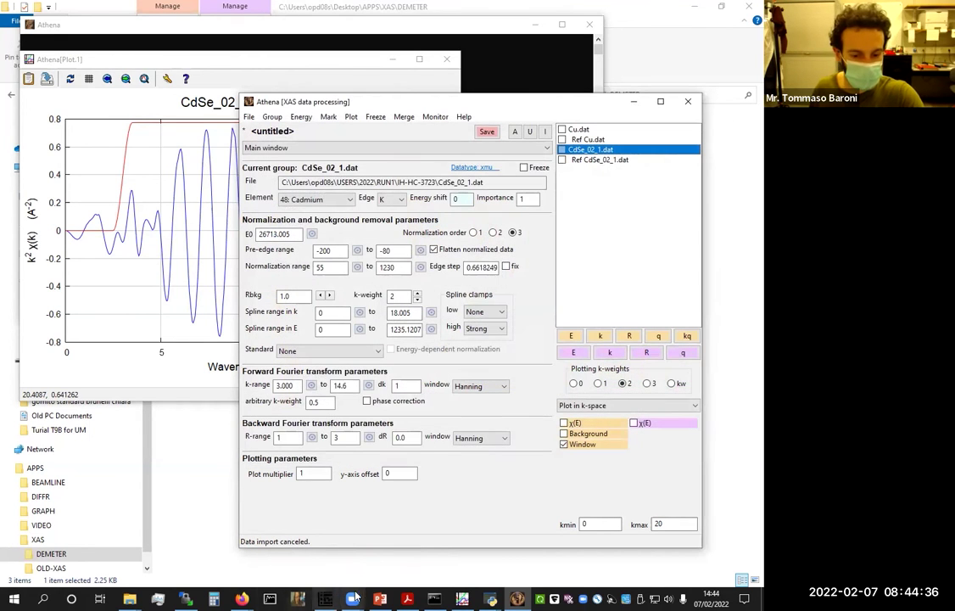
Switch to the Data converter and convert CdSe_01_1.dat from the IH-HC-3723 folder as transmission data
{"action": "mouse_move", "coordinate": [491, 594]}
{"action": "left_click", "coordinate": [509, 530]}
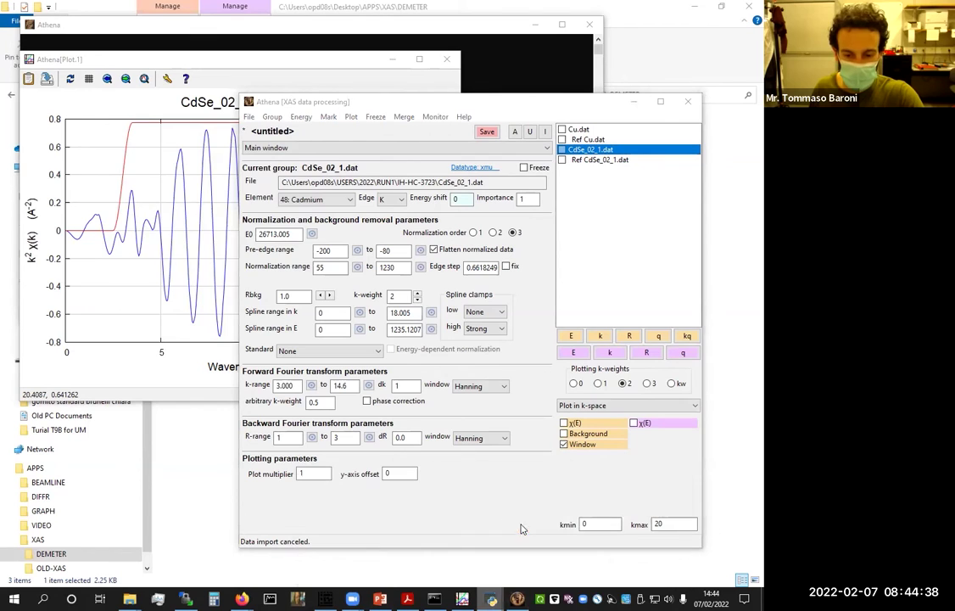
{"action": "left_click", "coordinate": [90, 165]}
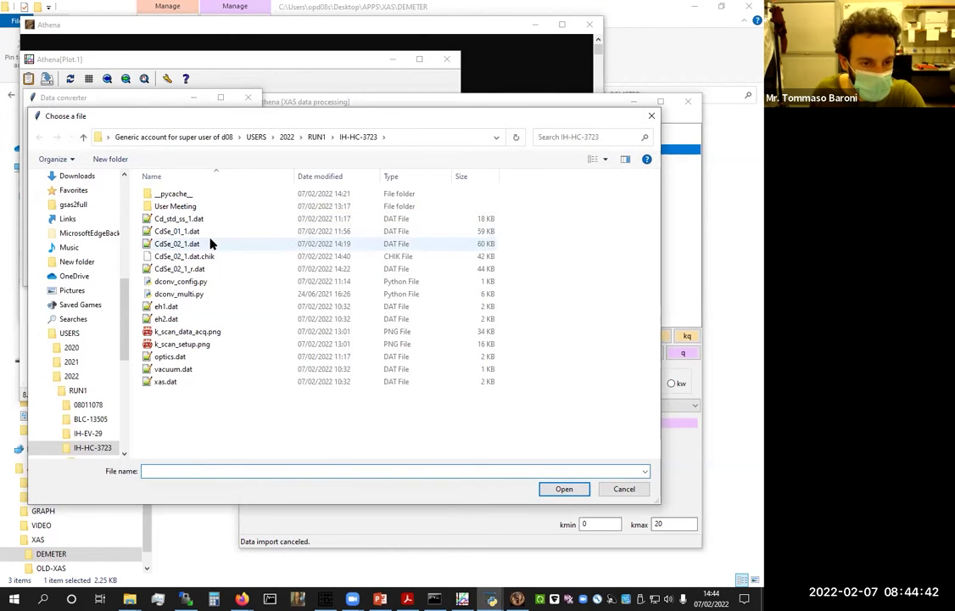
{"action": "left_click", "coordinate": [203, 232]}
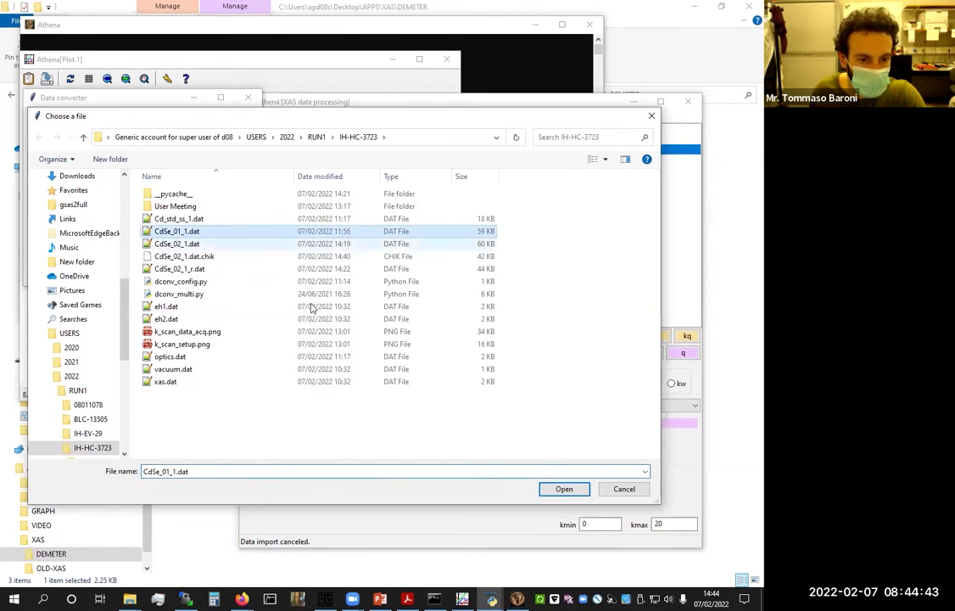
{"action": "left_click", "coordinate": [575, 488]}
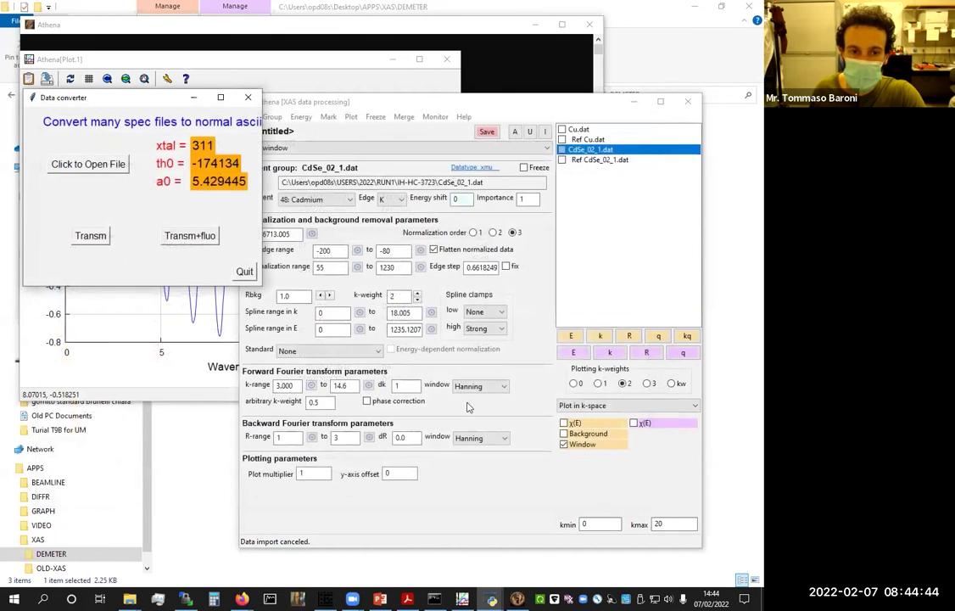
{"action": "left_click", "coordinate": [93, 236]}
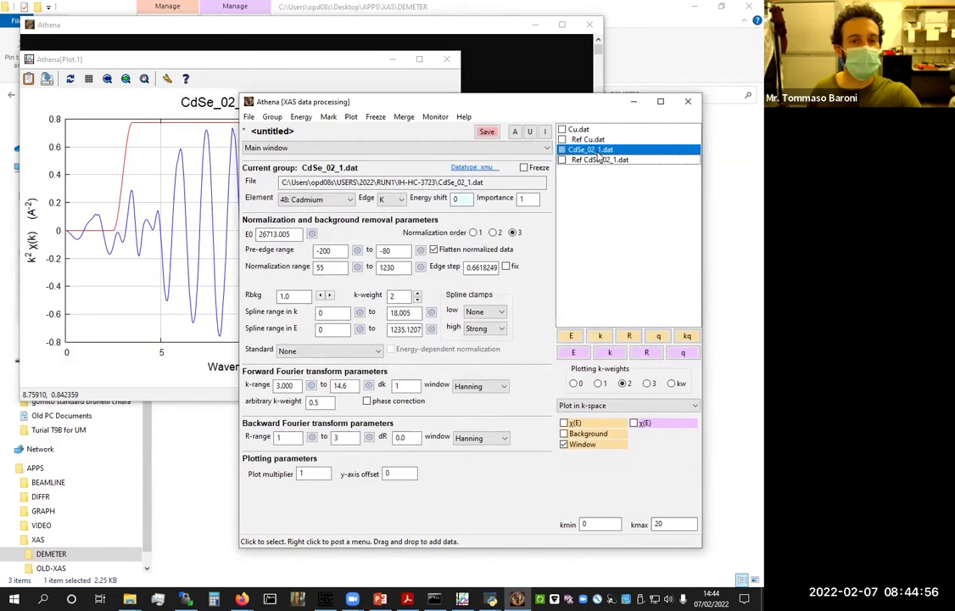
Return to Athena and open the converted CdSe_01_1_r.dat from the IH-HC-3723 folder for column selection
{"action": "left_click", "coordinate": [248, 117]}
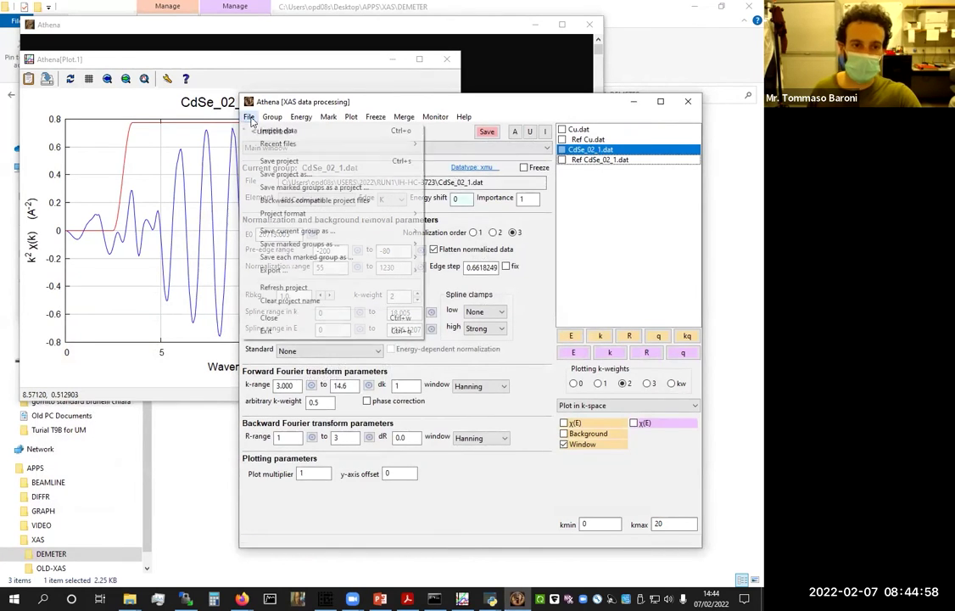
{"action": "left_click", "coordinate": [272, 130]}
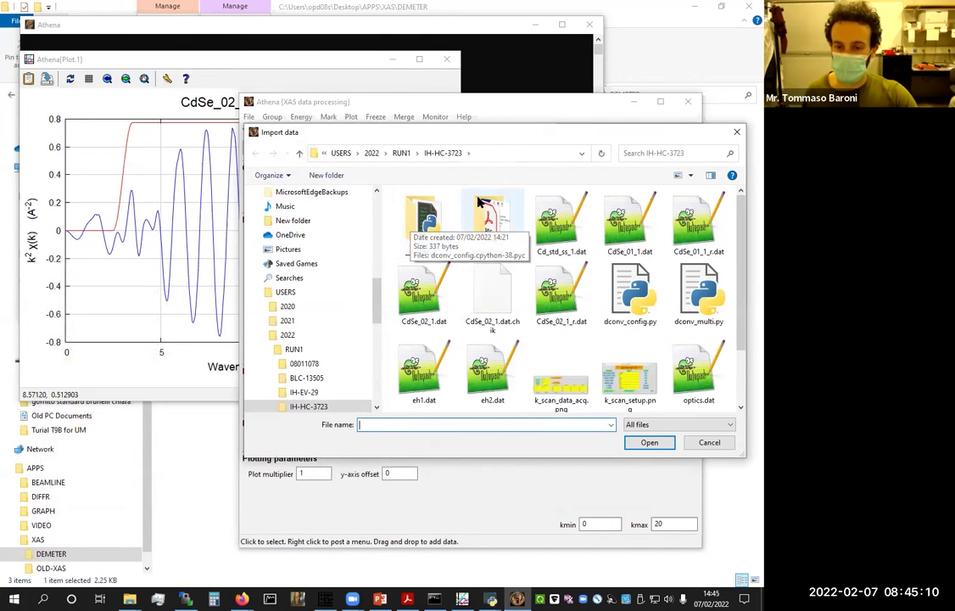
{"action": "left_click", "coordinate": [699, 221]}
{"action": "left_click", "coordinate": [649, 442]}
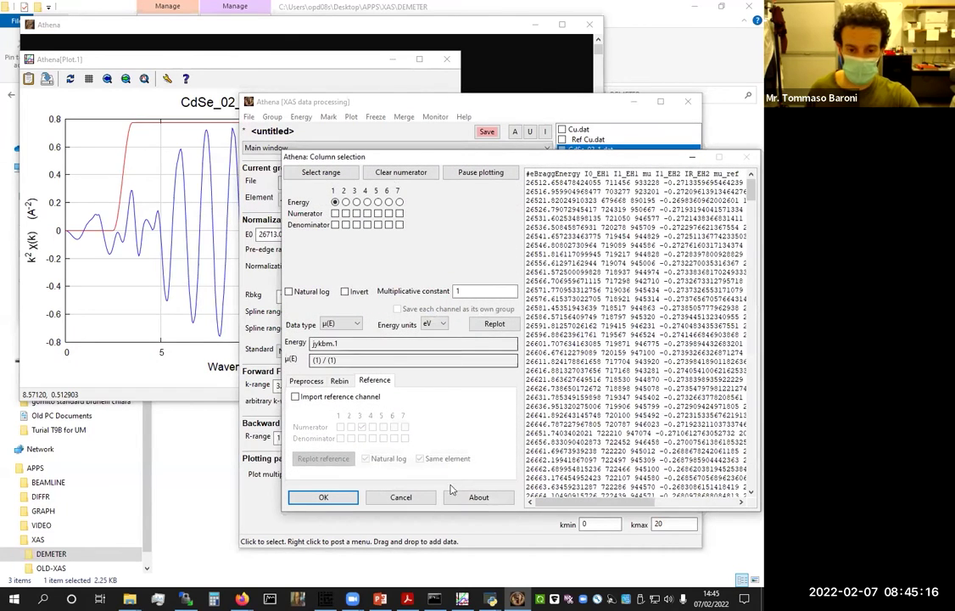
{"action": "left_click_drag", "start_coordinate": [664, 165], "coordinate": [516, 149]}
{"action": "left_click_drag", "start_coordinate": [482, 487], "coordinate": [458, 492]}
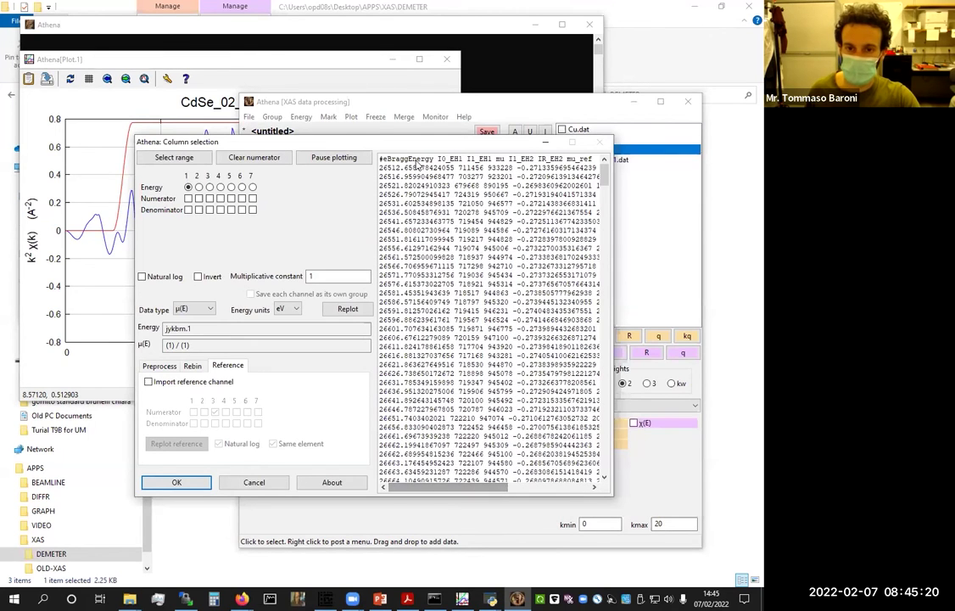
Assign column 2 (I0_EH1) as numerator and column 3 (I1_EH1) as denominator for μ(E)
{"action": "left_click", "coordinate": [198, 197]}
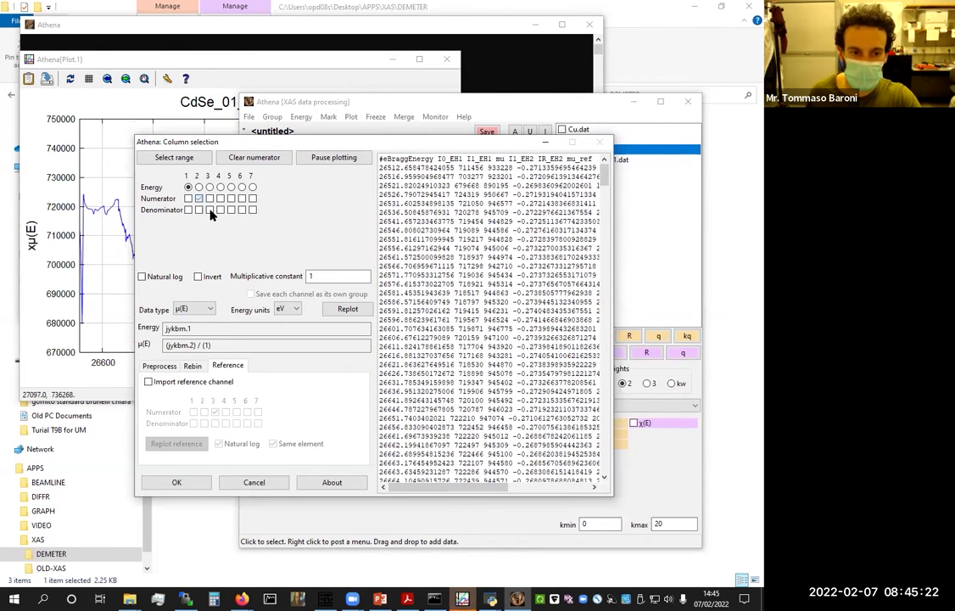
{"action": "left_click", "coordinate": [210, 210]}
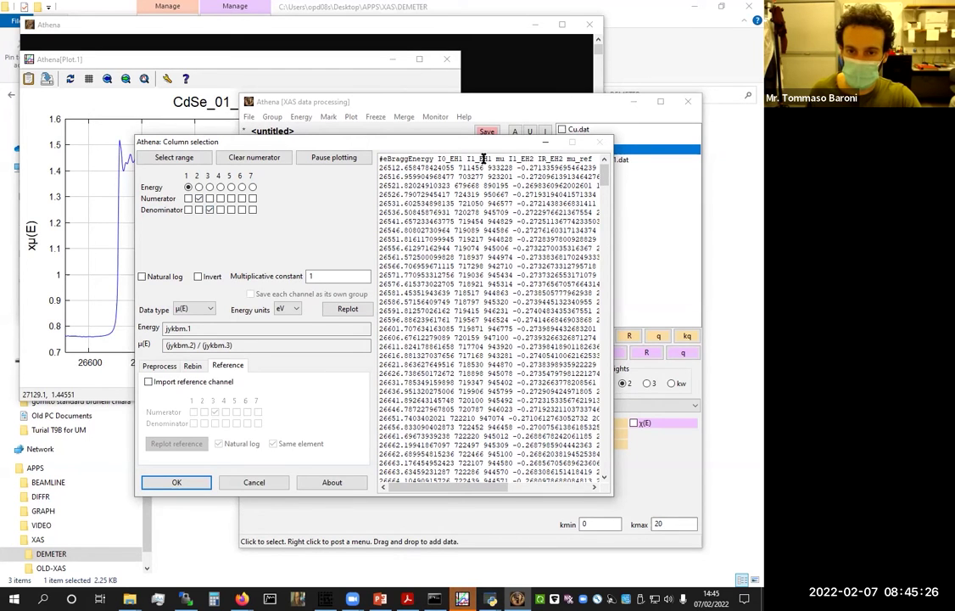
{"action": "double_click", "coordinate": [446, 159]}
{"action": "left_click_drag", "start_coordinate": [458, 160], "coordinate": [490, 158]}
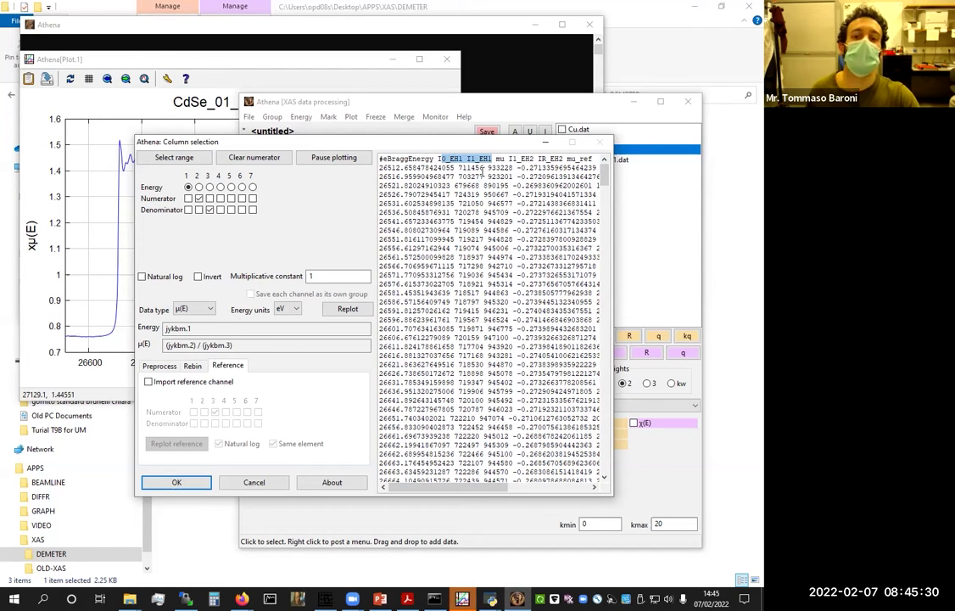
{"action": "left_click", "coordinate": [482, 172]}
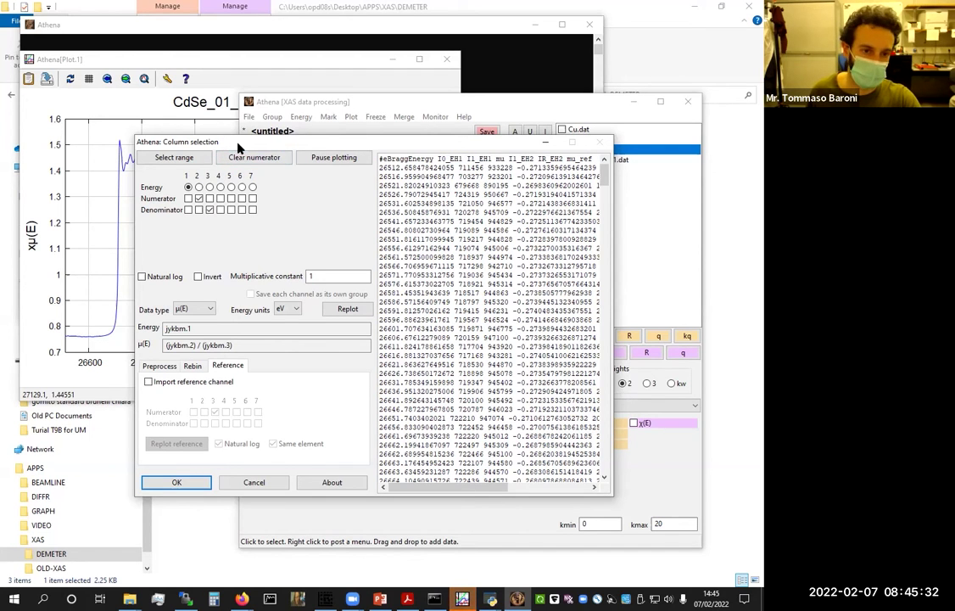
{"action": "left_click_drag", "start_coordinate": [238, 144], "coordinate": [357, 128]}
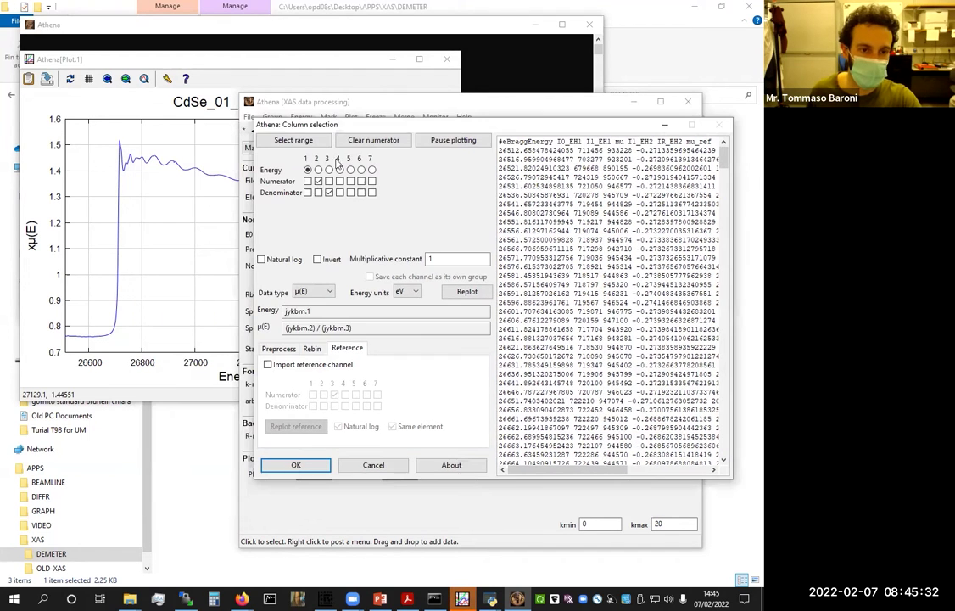
Include a reference channel with column 5 (I1_EH2) as numerator and column 6 (IR_EH2) as denominator
{"action": "left_click", "coordinate": [292, 364]}
{"action": "left_click_drag", "start_coordinate": [534, 123], "coordinate": [452, 121]}
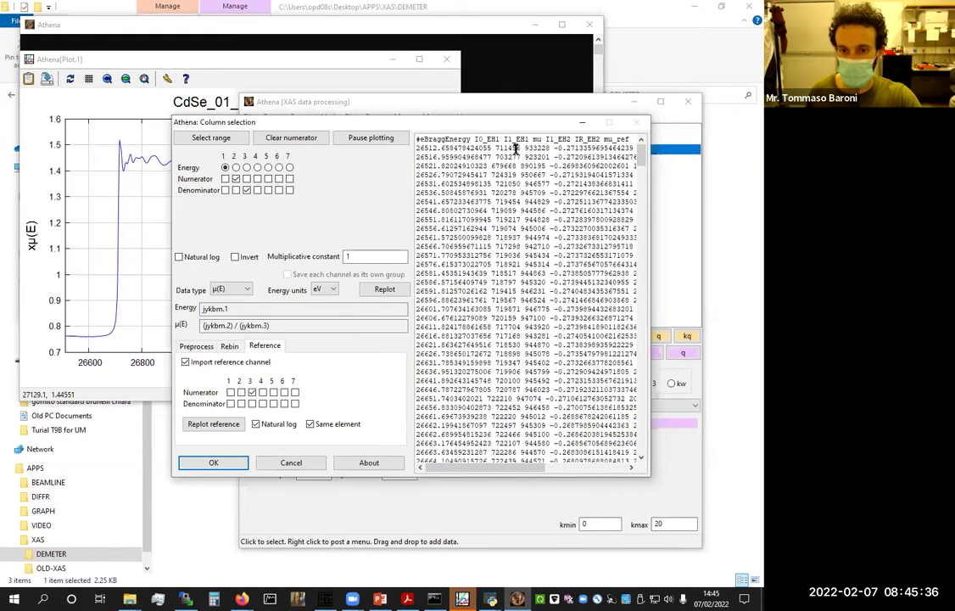
{"action": "left_click_drag", "start_coordinate": [515, 467], "coordinate": [536, 467]}
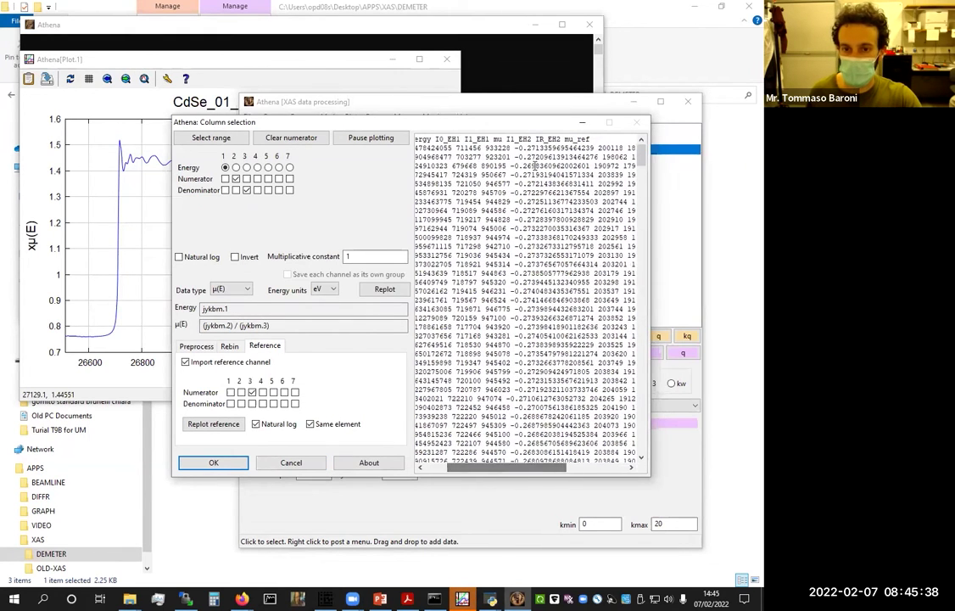
{"action": "left_click_drag", "start_coordinate": [508, 138], "coordinate": [559, 138]}
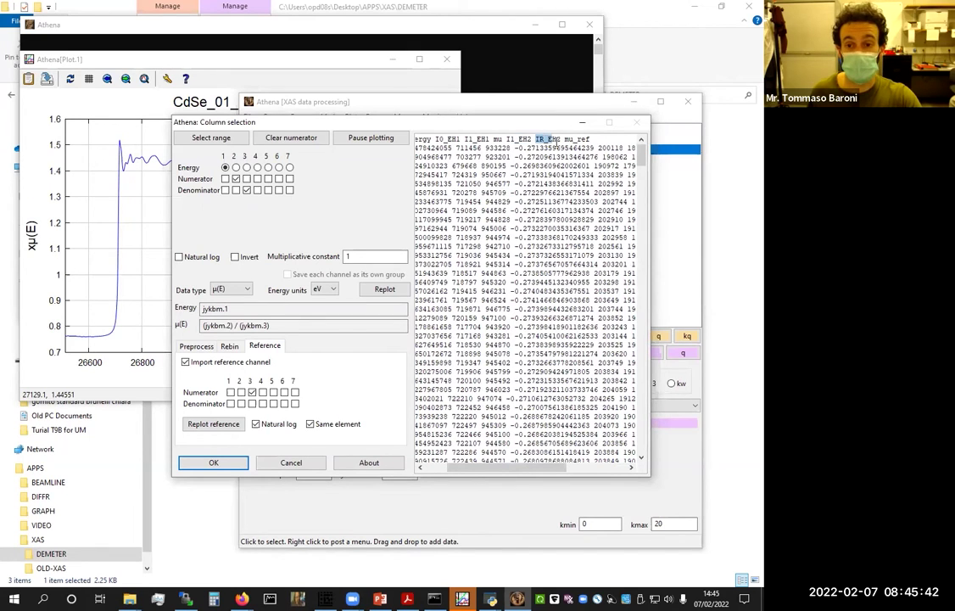
{"action": "left_click", "coordinate": [252, 392]}
{"action": "left_click", "coordinate": [273, 393]}
{"action": "left_click", "coordinate": [285, 404]}
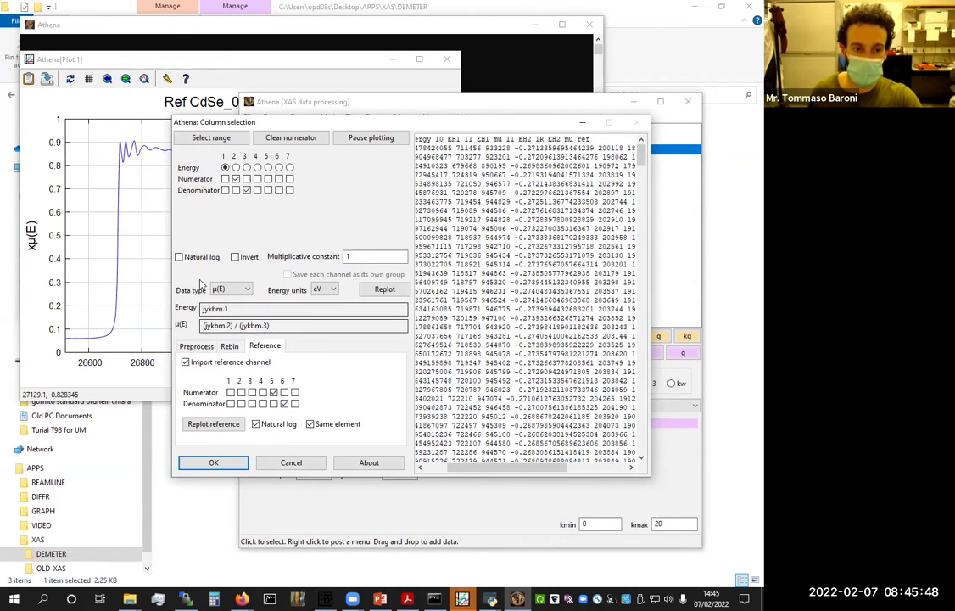
Import the CdSe_01_1_r.dat data with the natural log applied, and plot the new group in energy
{"action": "left_click", "coordinate": [180, 258]}
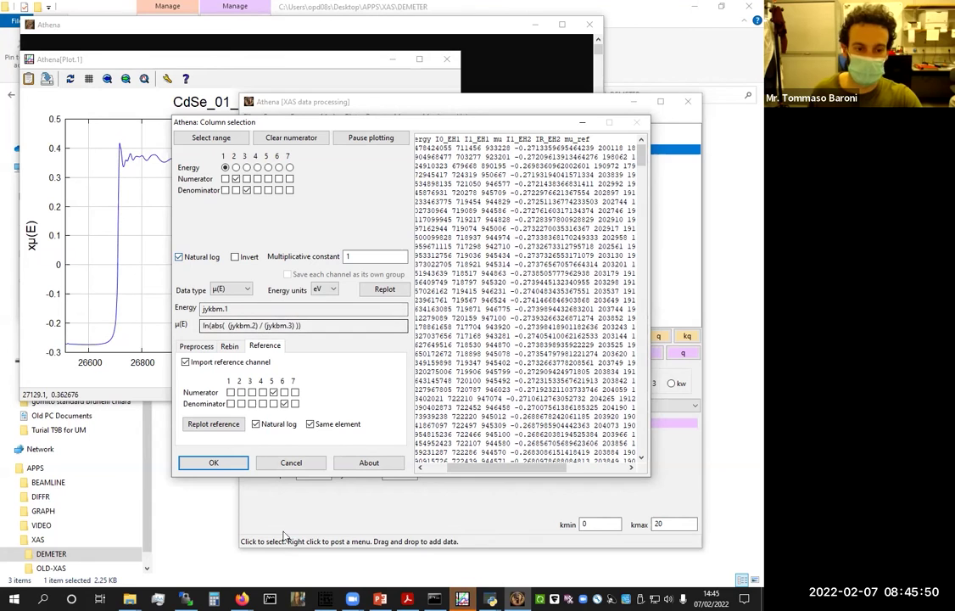
{"action": "left_click", "coordinate": [217, 462]}
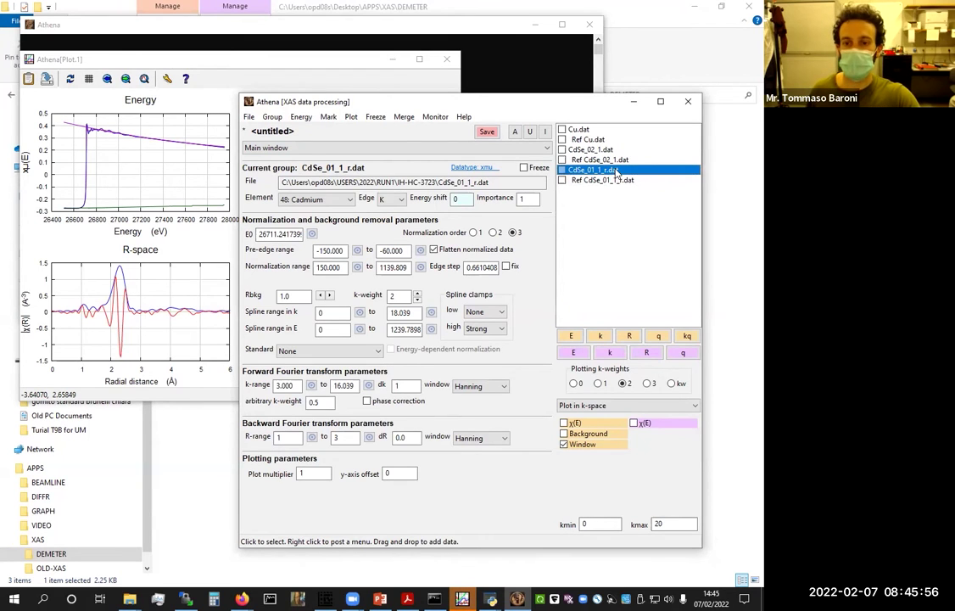
{"action": "mouse_move", "coordinate": [619, 172]}
{"action": "left_mouse_down"}
{"action": "mouse_move", "coordinate": [623, 149]}
{"action": "mouse_move", "coordinate": [623, 156]}
{"action": "left_mouse_up"}
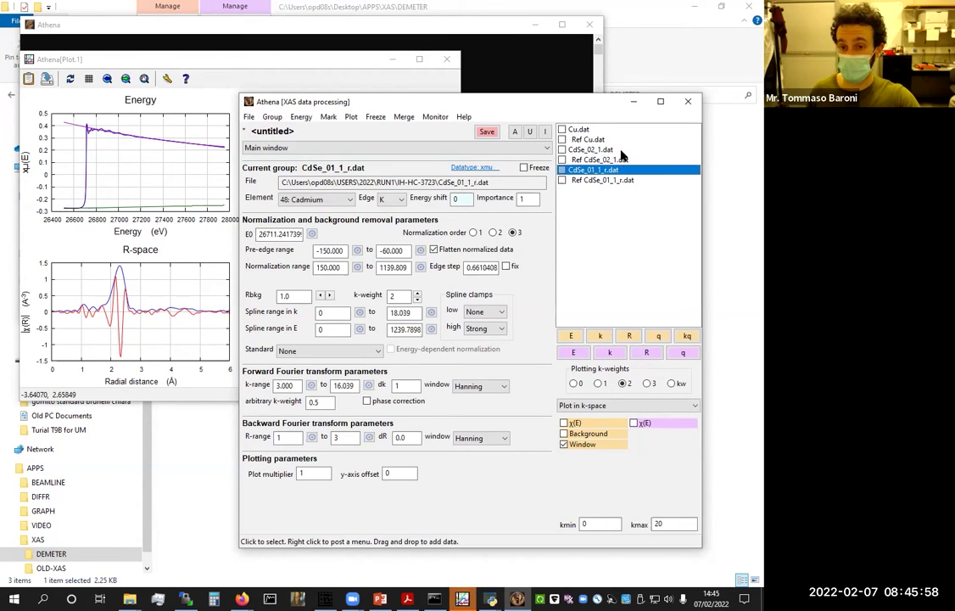
{"action": "left_click", "coordinate": [574, 336]}
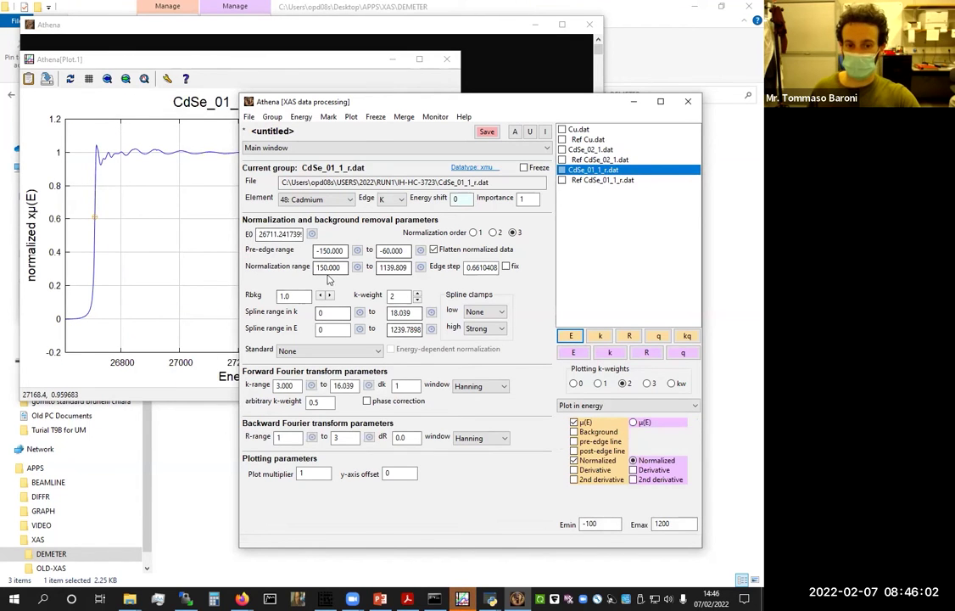
Mark CdSe_02_1.dat and CdSe_01_1_r.dat, apply CdSe_02_1.dat's parameter values to the marked groups, and check them on CdSe_01_1_r.dat
{"action": "left_click", "coordinate": [561, 170]}
{"action": "left_click", "coordinate": [561, 150]}
{"action": "left_click", "coordinate": [581, 150]}
{"action": "right_click", "coordinate": [581, 150]}
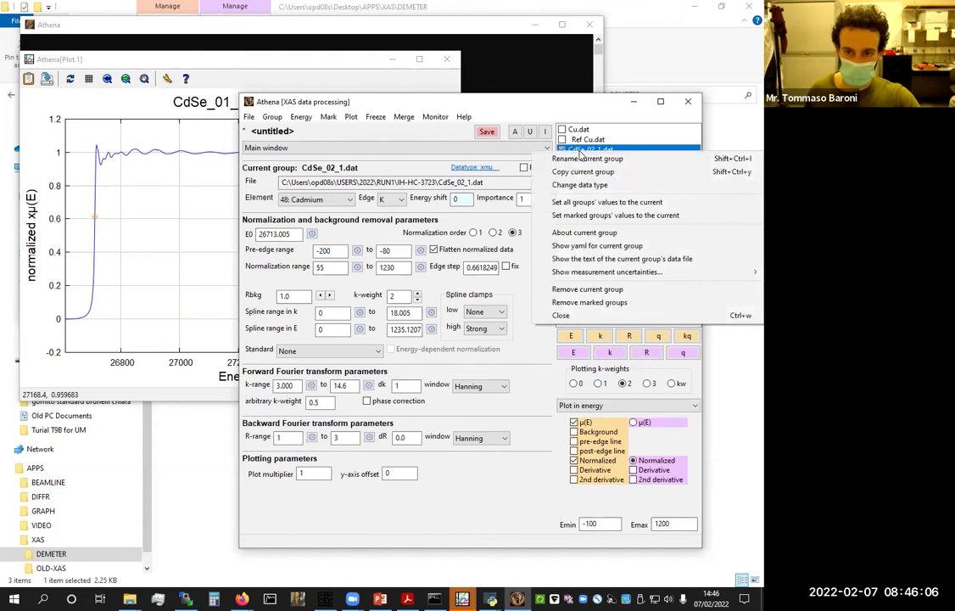
{"action": "left_click", "coordinate": [586, 151]}
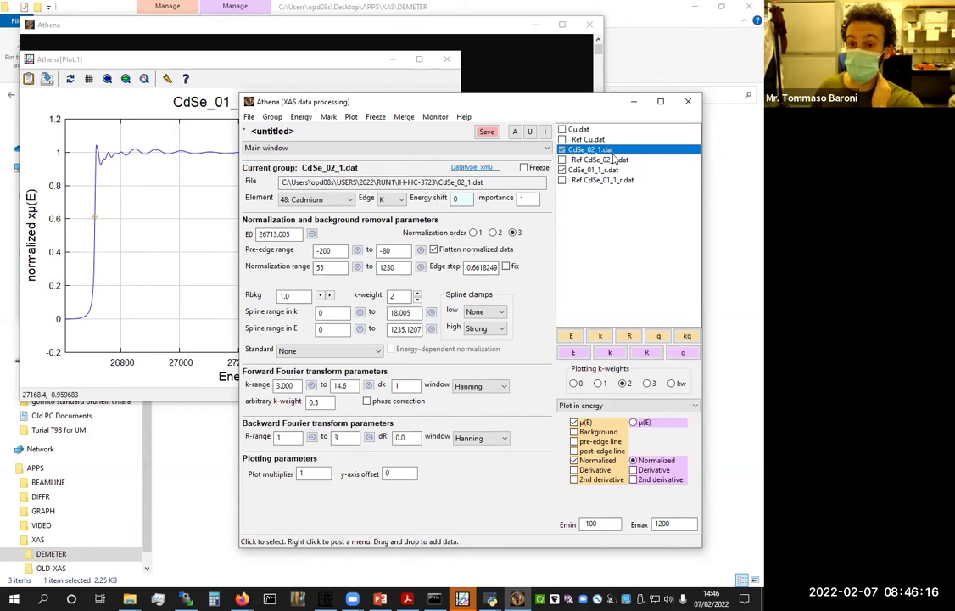
{"action": "right_click", "coordinate": [616, 150]}
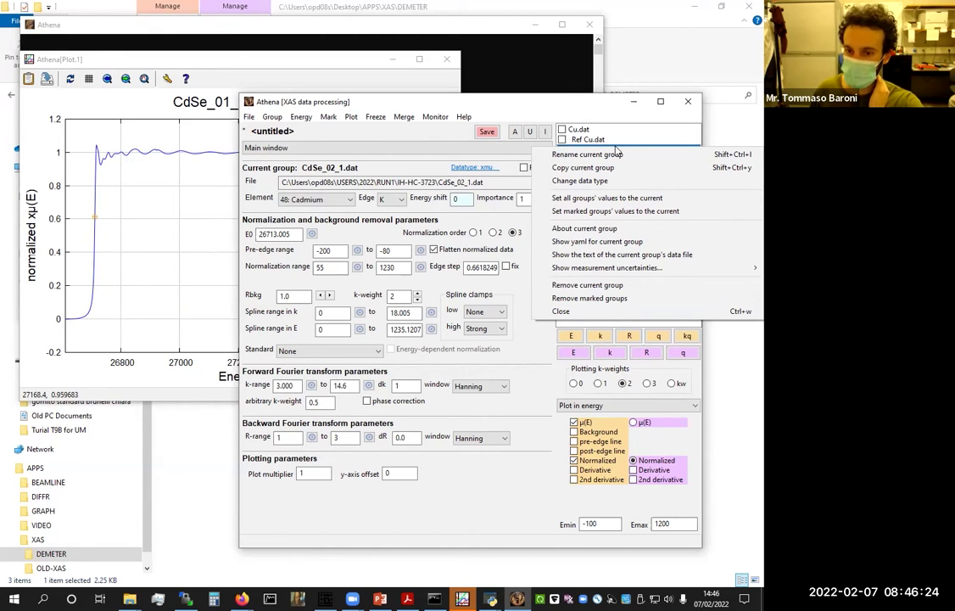
{"action": "left_click", "coordinate": [596, 214]}
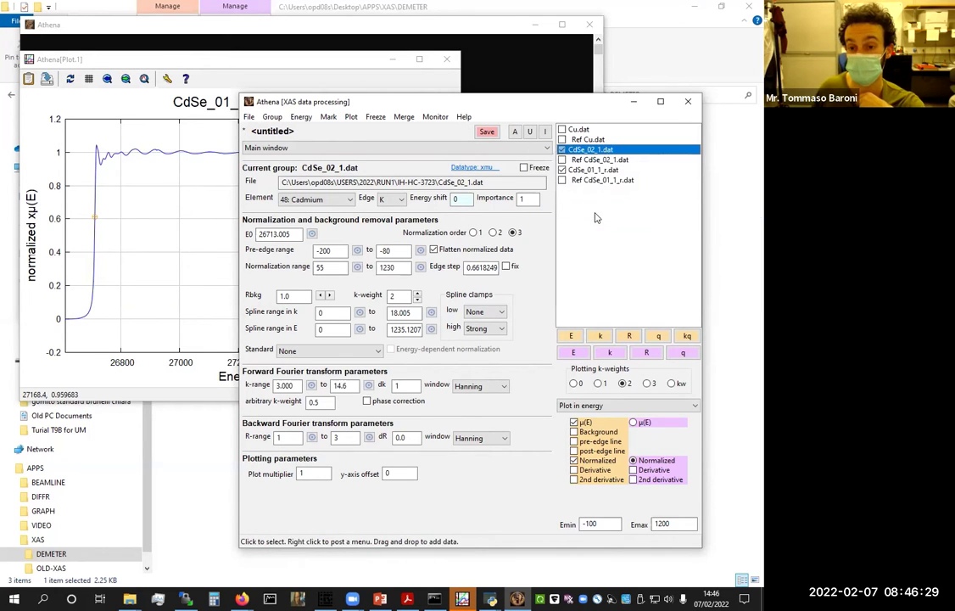
{"action": "left_click", "coordinate": [593, 170]}
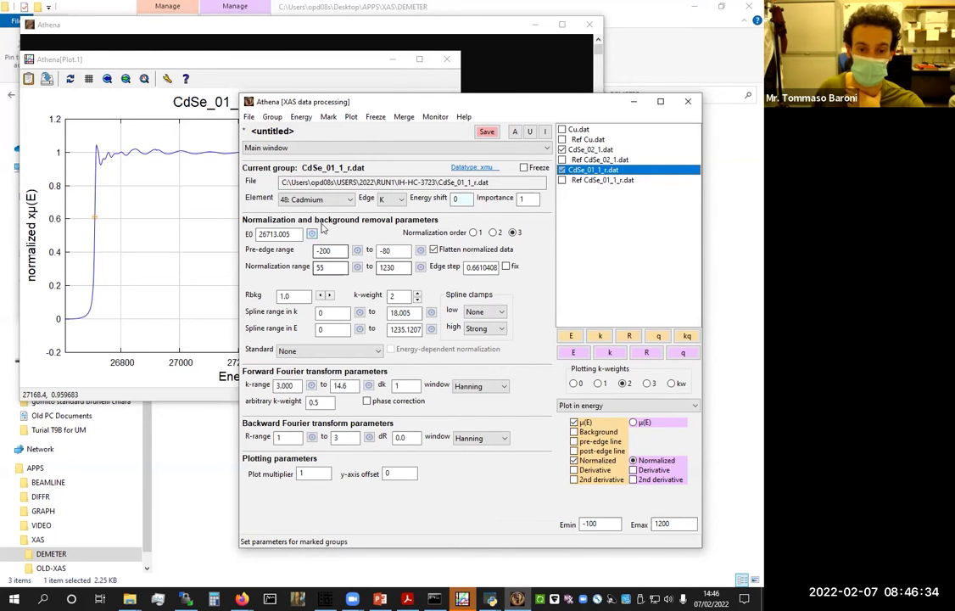
Plot the marked groups together in energy, enlarge the plot to full screen to compare them, and restore its size
{"action": "left_click", "coordinate": [593, 149]}
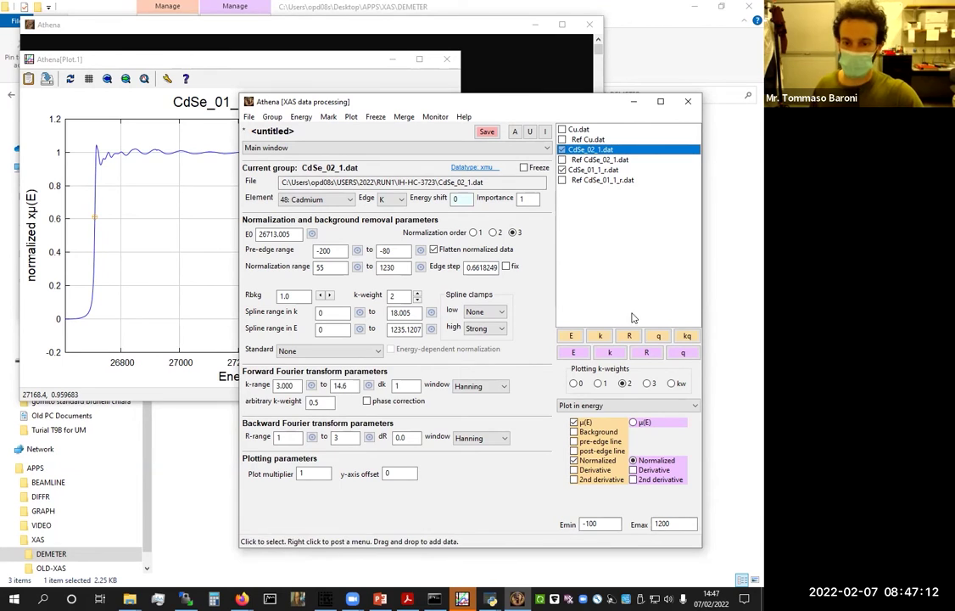
{"action": "left_click", "coordinate": [573, 353]}
{"action": "left_click", "coordinate": [136, 268]}
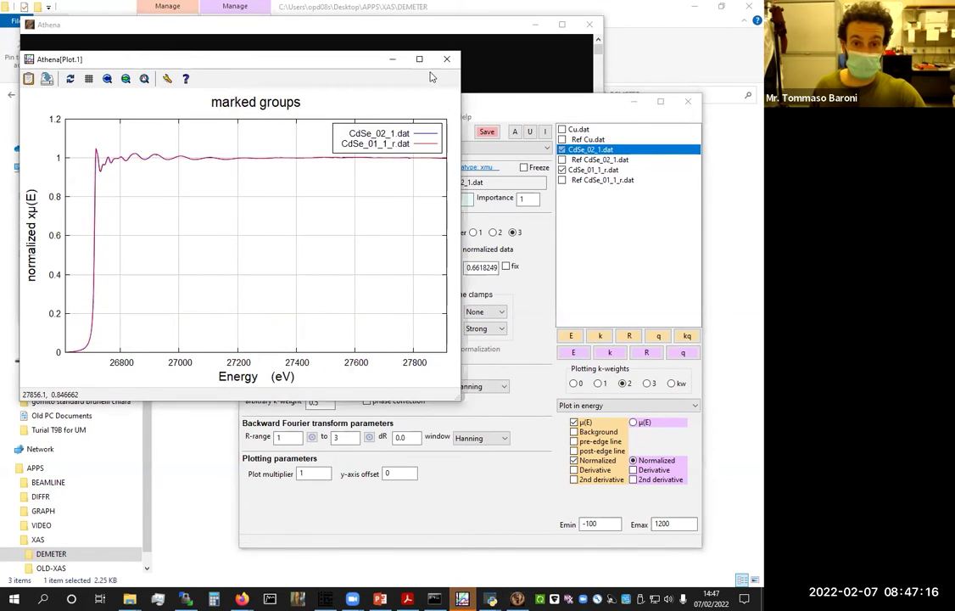
{"action": "key", "text": "super+Up"}
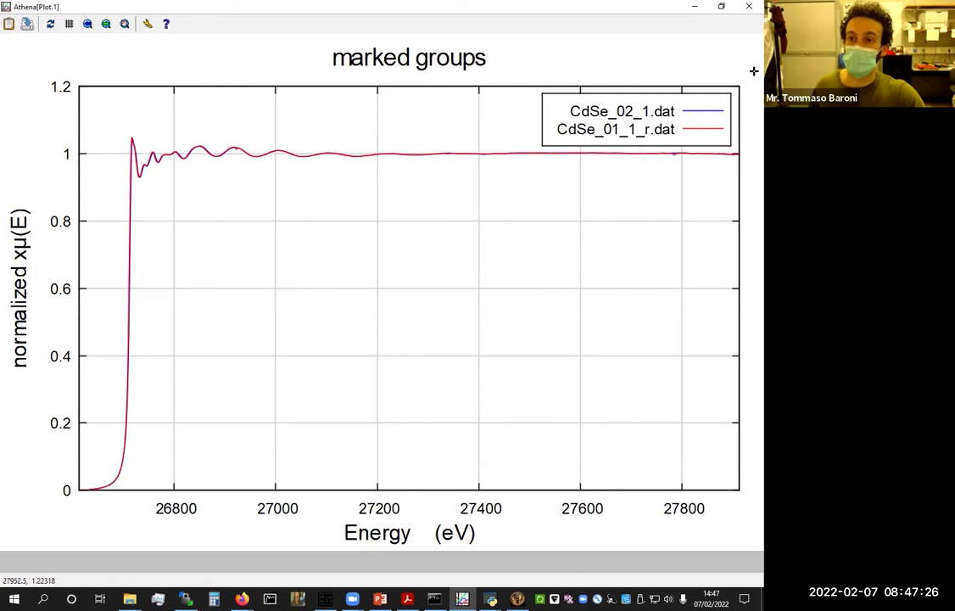
{"action": "left_click", "coordinate": [721, 6]}
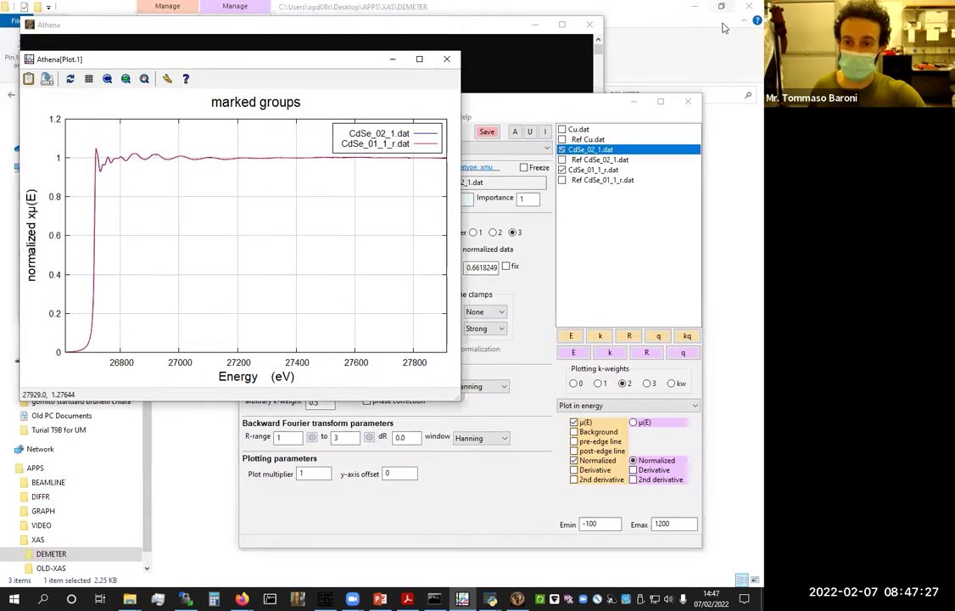
Clear the marks from all data and reference groups and make Ref CdSe_02_1.dat the current group
{"action": "left_click", "coordinate": [596, 199]}
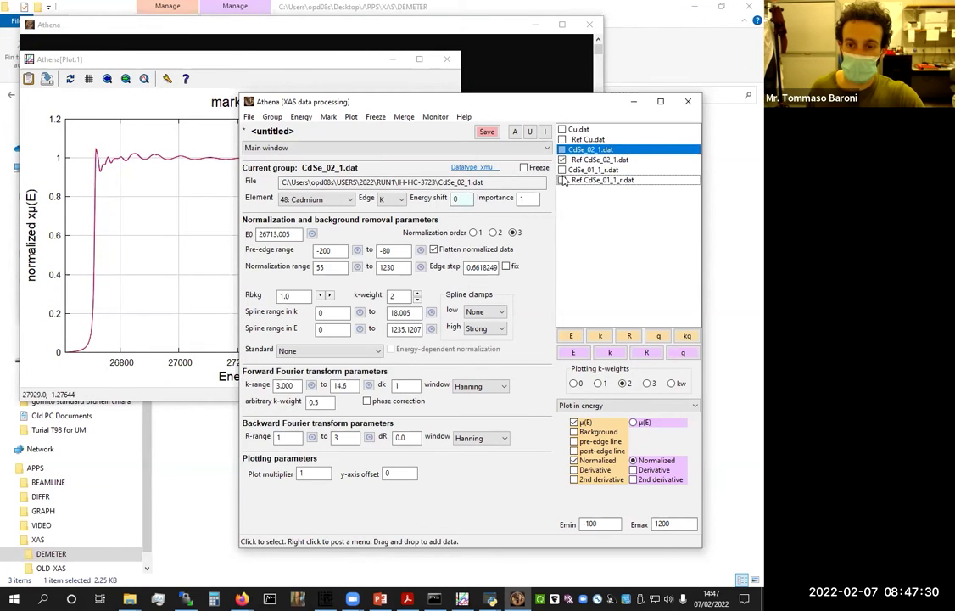
{"action": "left_click", "coordinate": [562, 179]}
{"action": "left_click", "coordinate": [597, 159]}
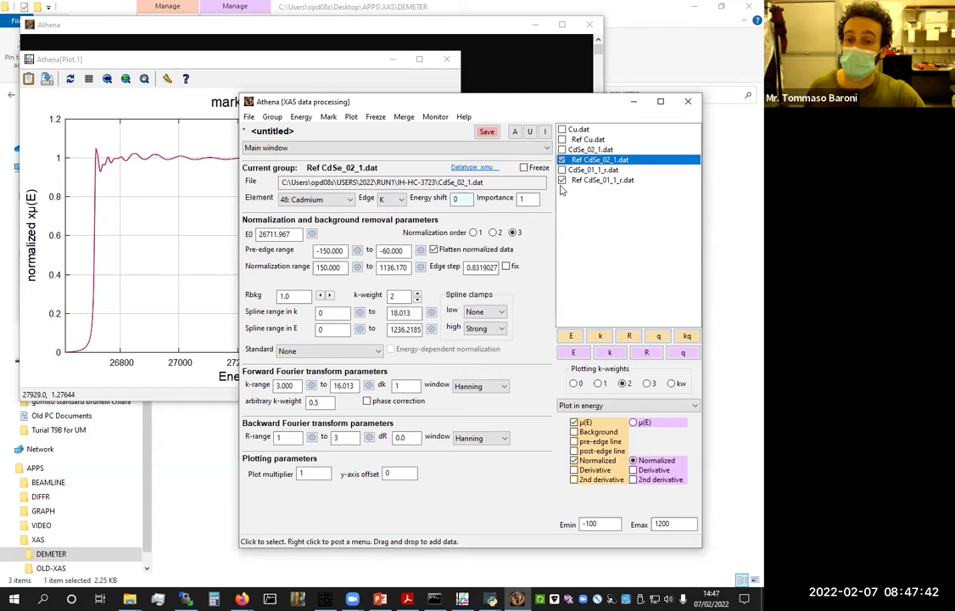
{"action": "left_click", "coordinate": [561, 160]}
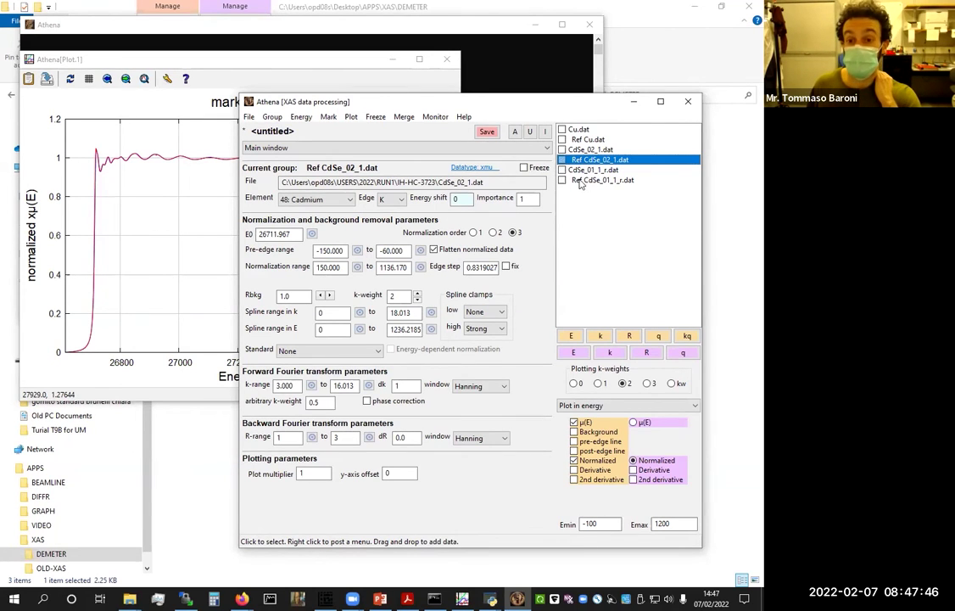
Open the Align data tool and select Ref CdSe_01_1_r.dat as the group to align
{"action": "left_click", "coordinate": [314, 148]}
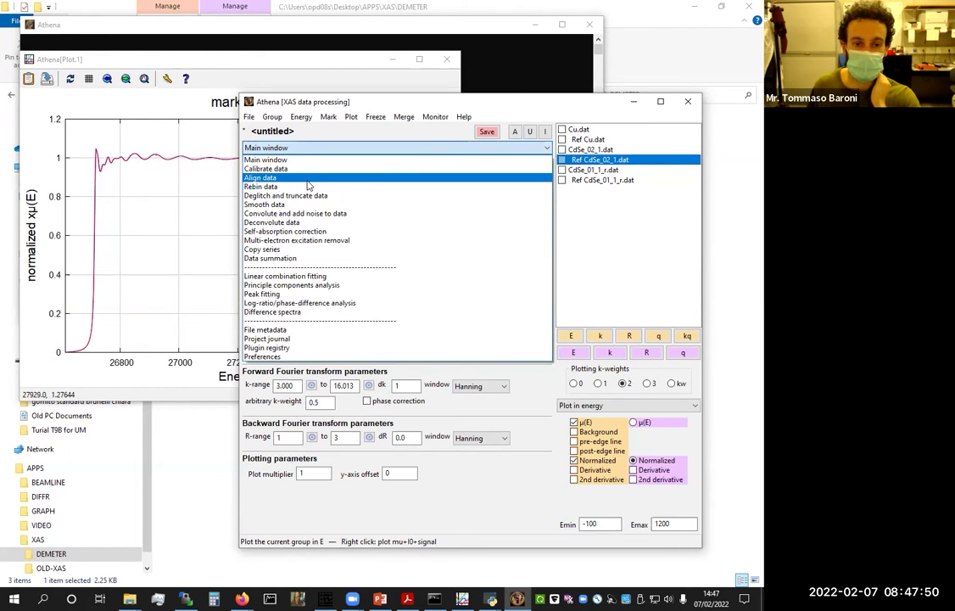
{"action": "left_click", "coordinate": [307, 180]}
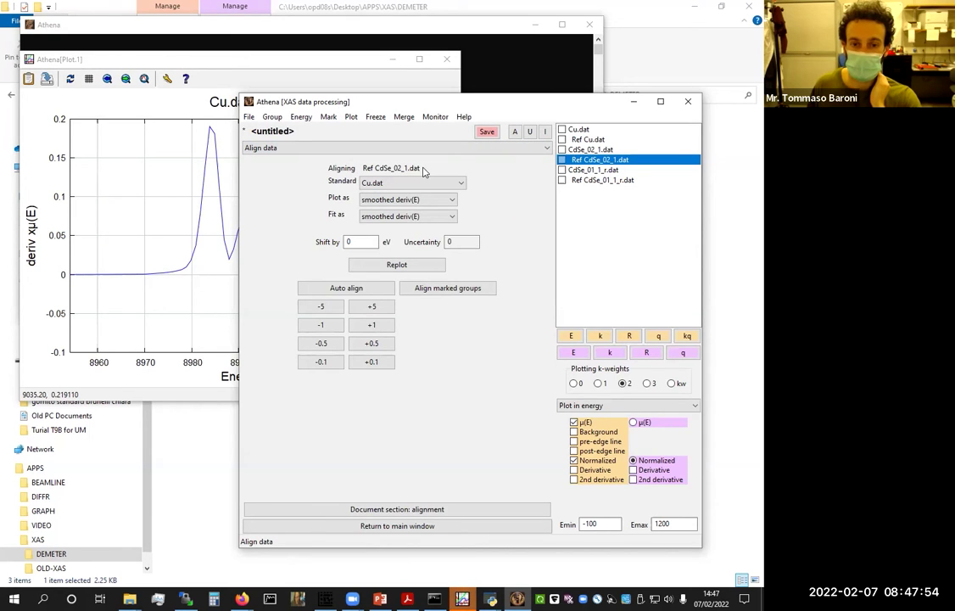
{"action": "left_click", "coordinate": [421, 183]}
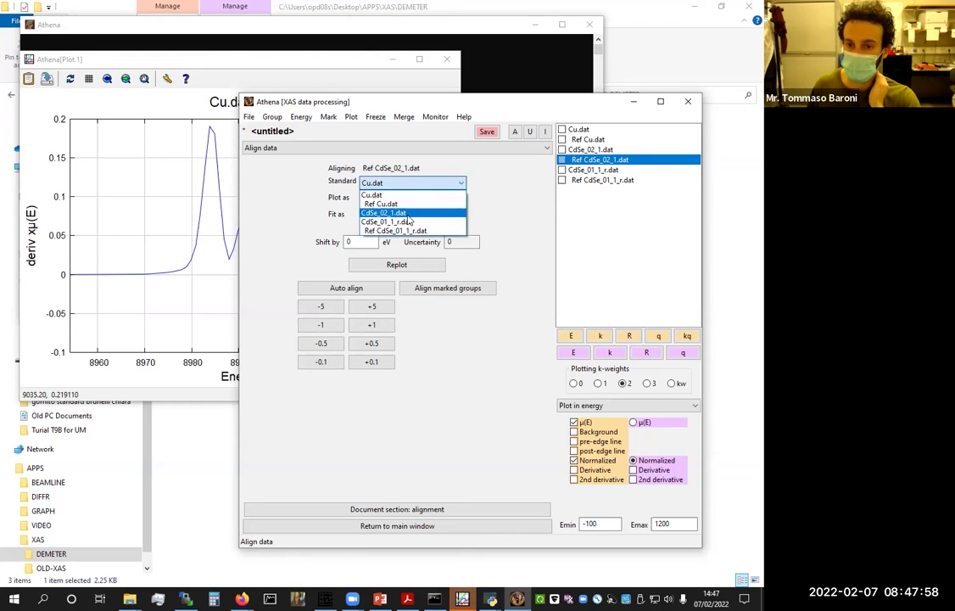
{"action": "left_click", "coordinate": [562, 206]}
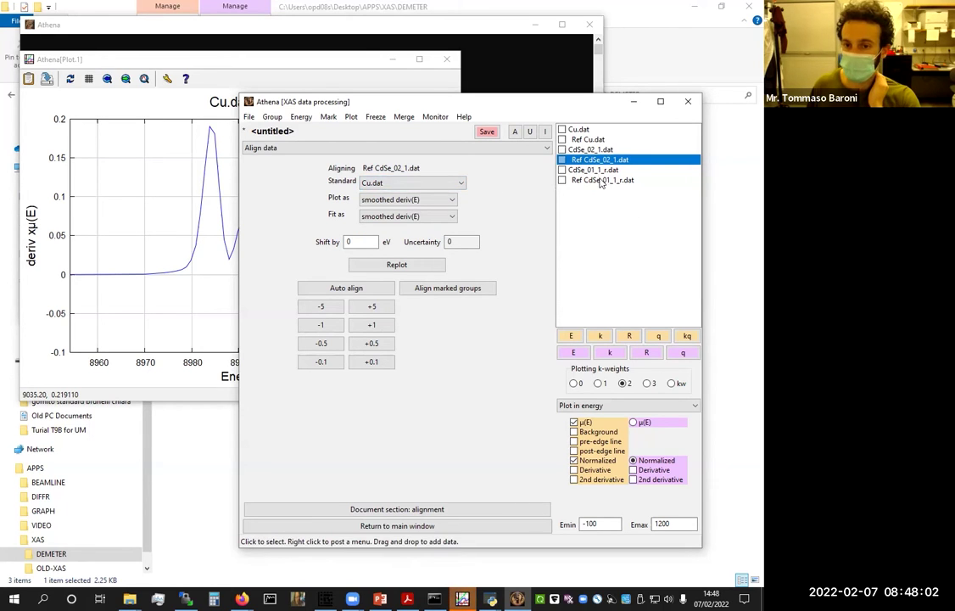
{"action": "key", "text": "Down"}
{"action": "key", "text": "Down"}
Set Ref CdSe_02_1.dat as the alignment standard for Ref CdSe_01_1_r.dat
{"action": "left_click", "coordinate": [461, 186]}
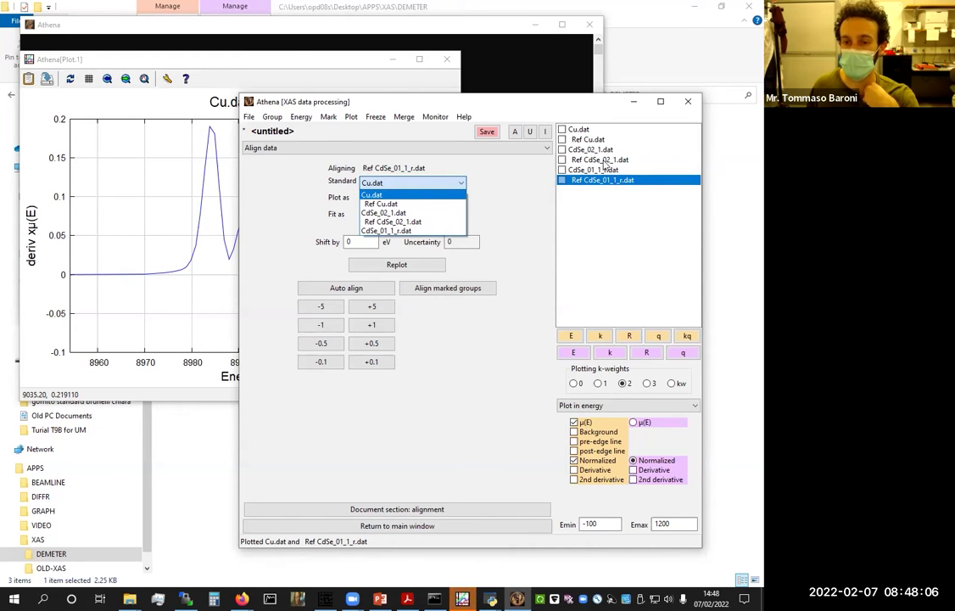
{"action": "left_click", "coordinate": [395, 221]}
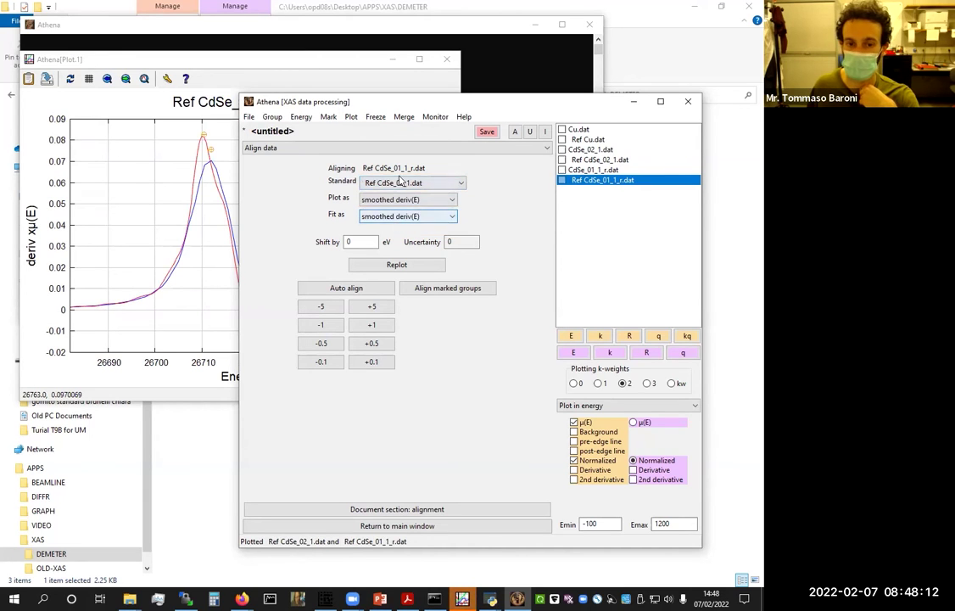
{"action": "left_click", "coordinate": [585, 160]}
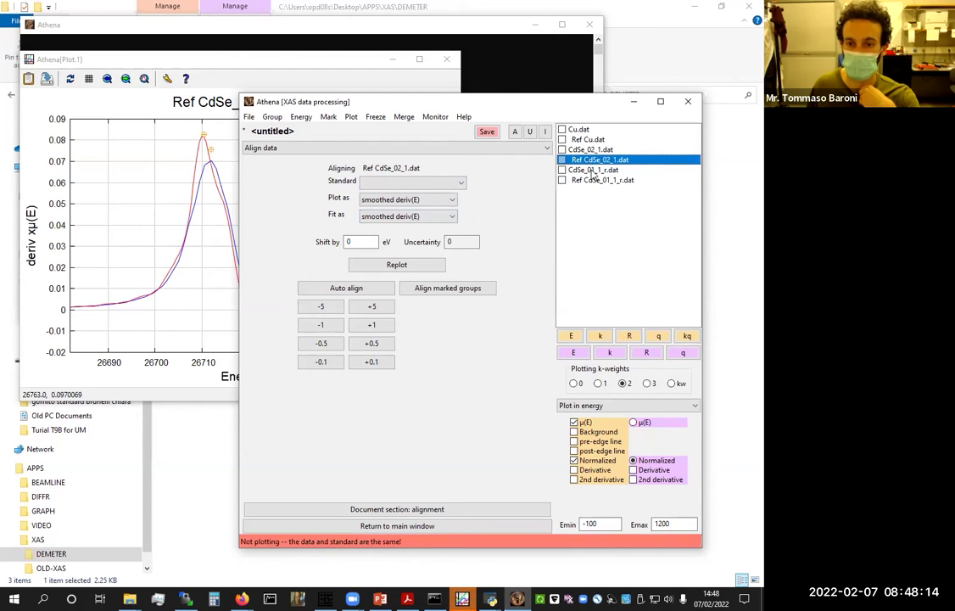
{"action": "left_click", "coordinate": [581, 180]}
{"action": "left_click", "coordinate": [452, 187]}
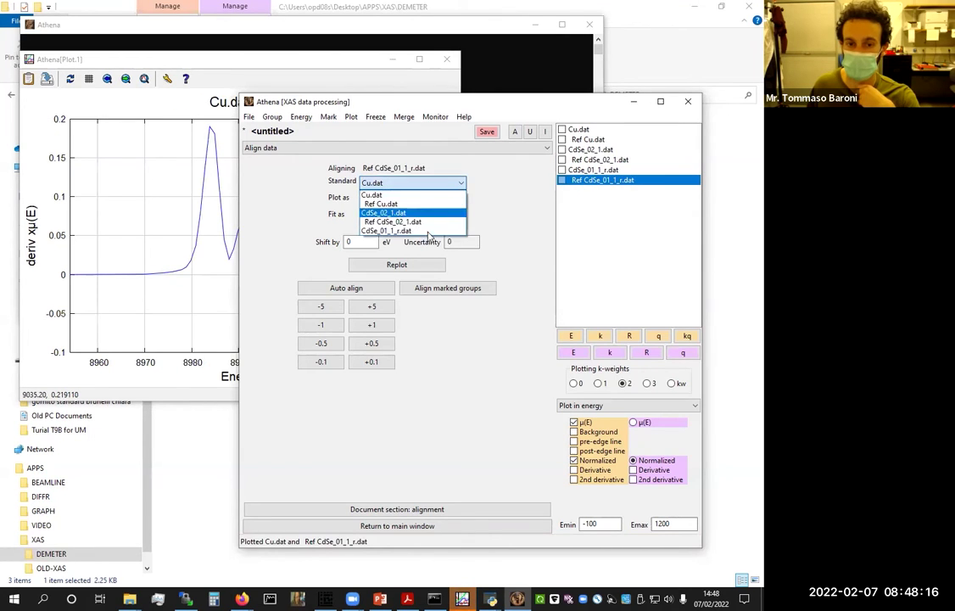
{"action": "key", "text": "Return"}
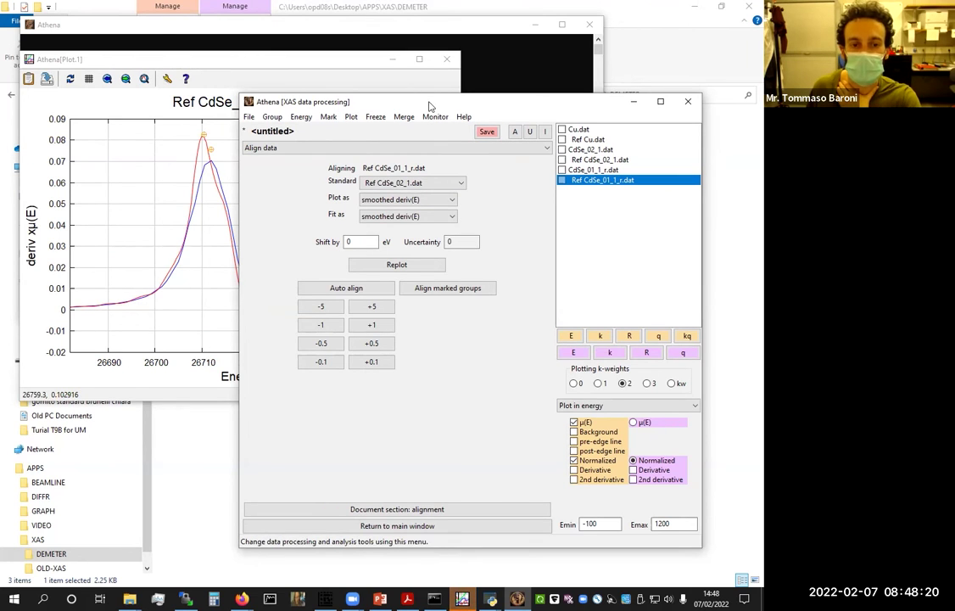
Auto-align Ref CdSe_01_1_r.dat to the standard and inspect the aligned derivative curves, keeping the plot uncovered
{"action": "left_click_drag", "start_coordinate": [477, 103], "coordinate": [528, 100]}
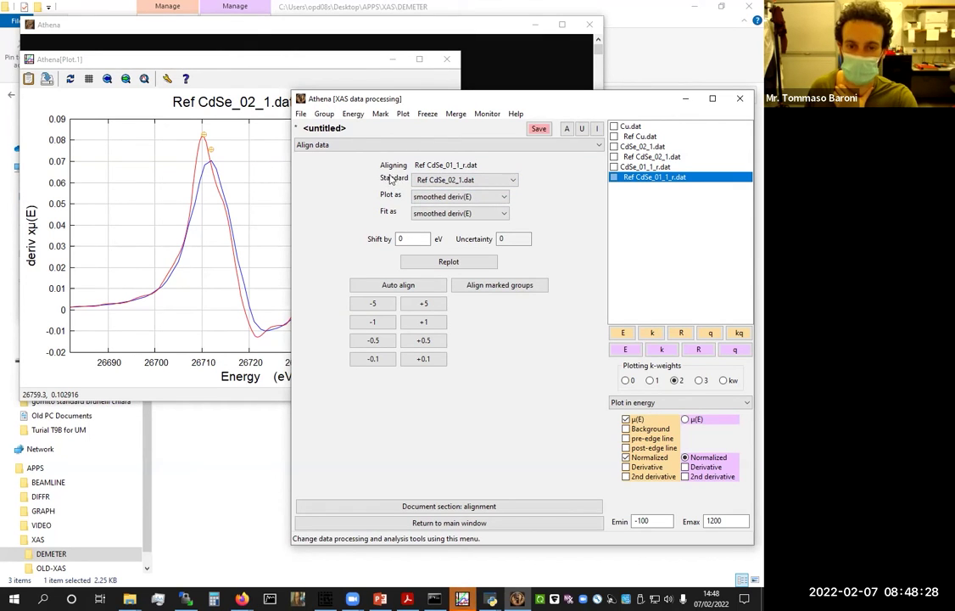
{"action": "left_click", "coordinate": [413, 286]}
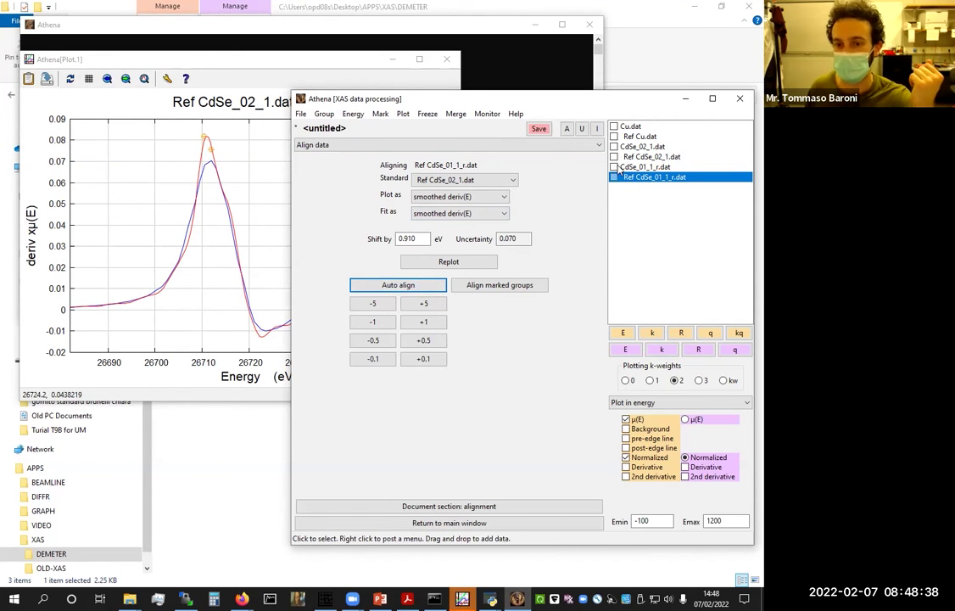
{"action": "left_click", "coordinate": [187, 192]}
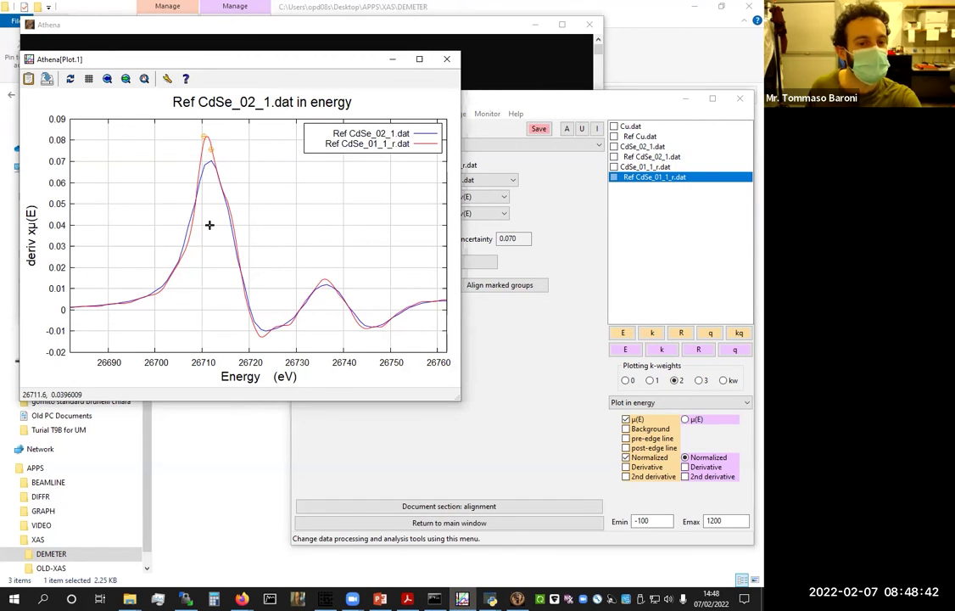
{"action": "left_click", "coordinate": [670, 272]}
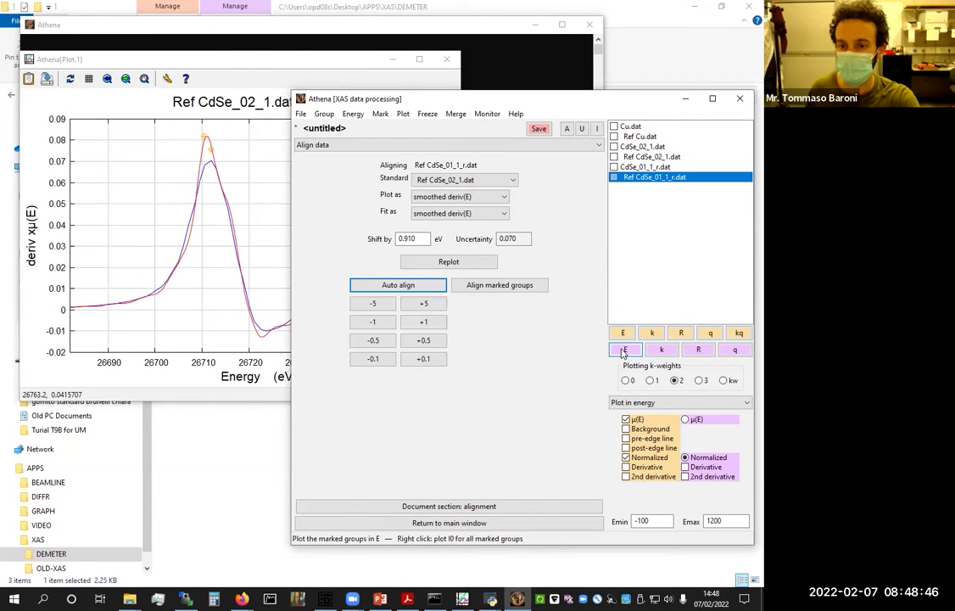
Return to the main window, mark both CdSe reference groups, and compare them in energy on a full-screen plot
{"action": "left_click", "coordinate": [432, 144]}
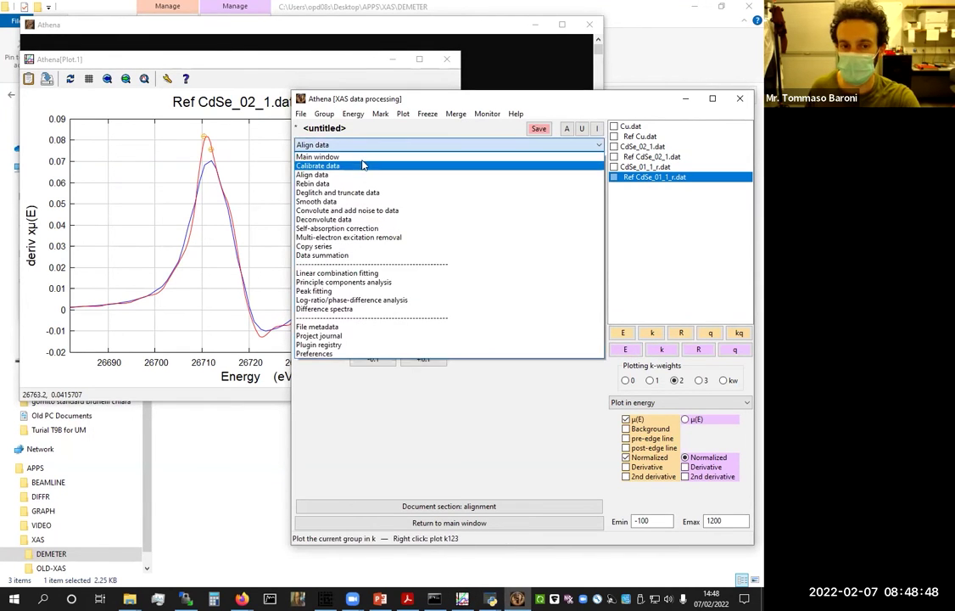
{"action": "left_click", "coordinate": [605, 325]}
{"action": "left_click", "coordinate": [614, 176]}
{"action": "left_click", "coordinate": [614, 156]}
{"action": "left_click", "coordinate": [626, 349]}
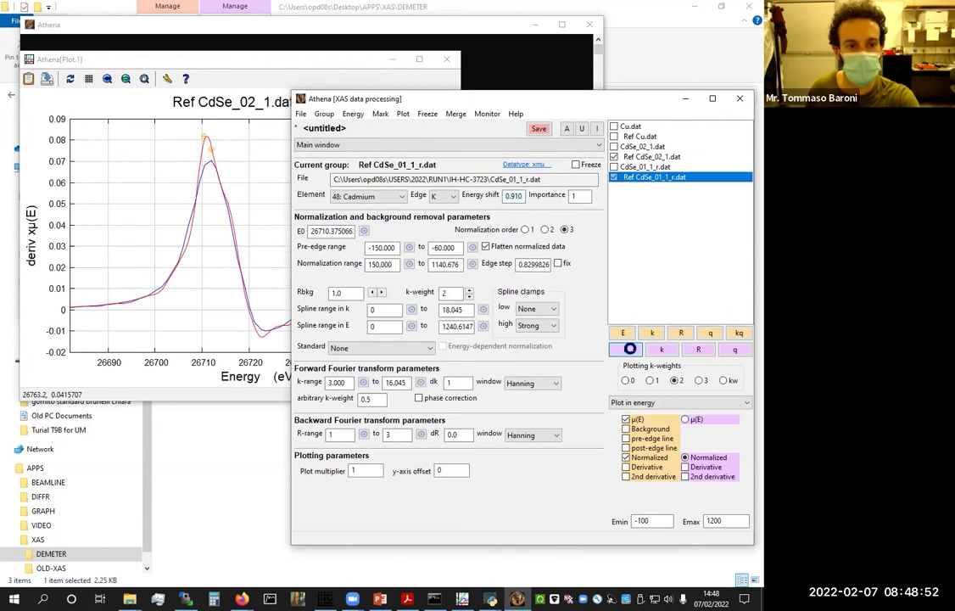
{"action": "left_click", "coordinate": [417, 55]}
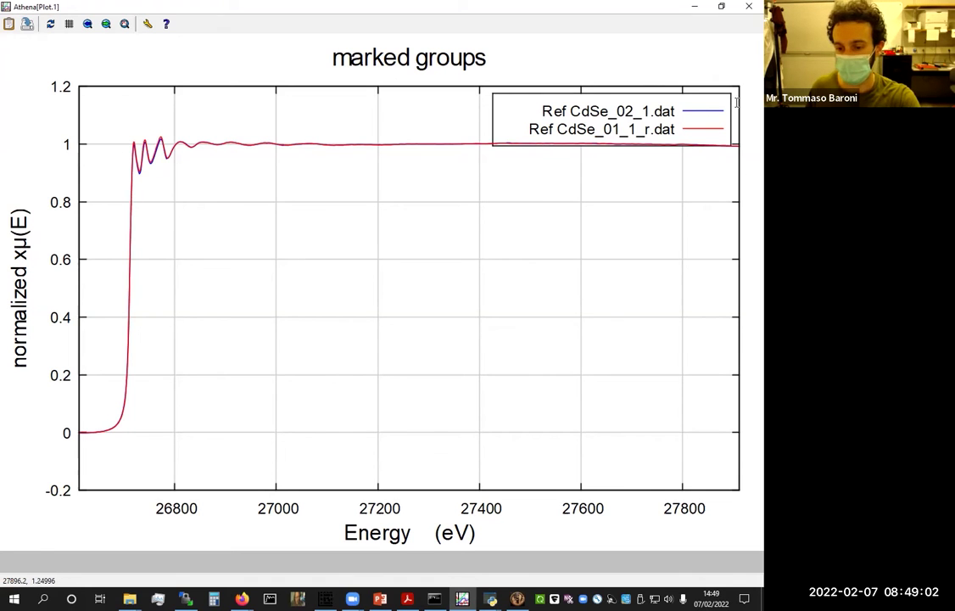
{"action": "left_click", "coordinate": [721, 6]}
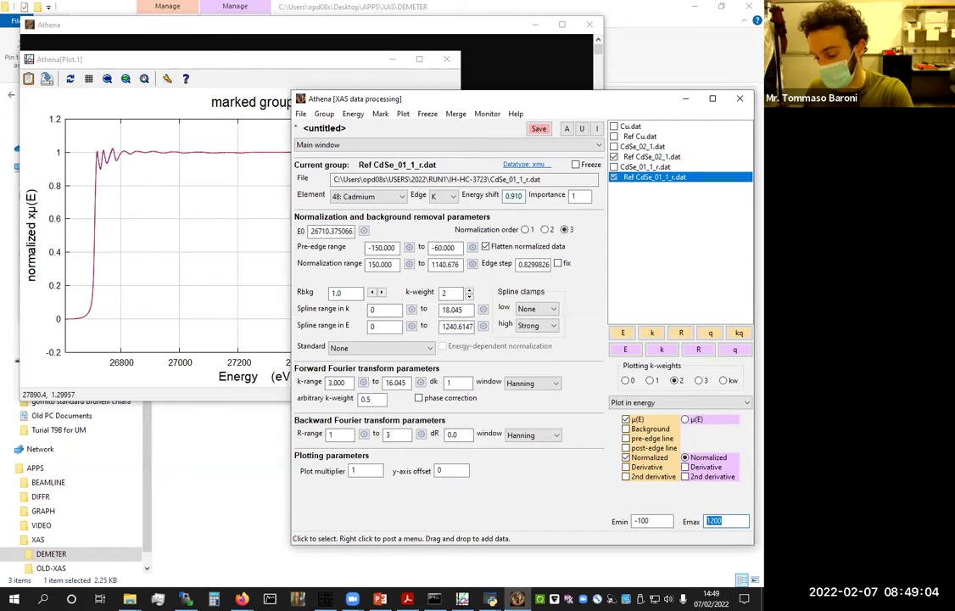
Set Emax to 400, replot the marked references in energy, and compare their near-edge region at full screen
{"action": "left_click", "coordinate": [627, 332]}
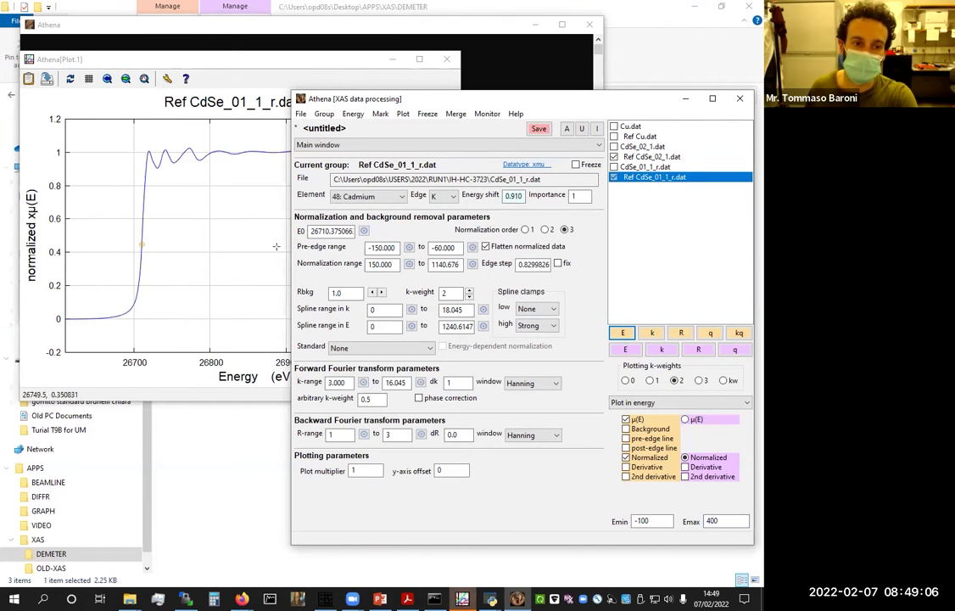
{"action": "left_click", "coordinate": [625, 348]}
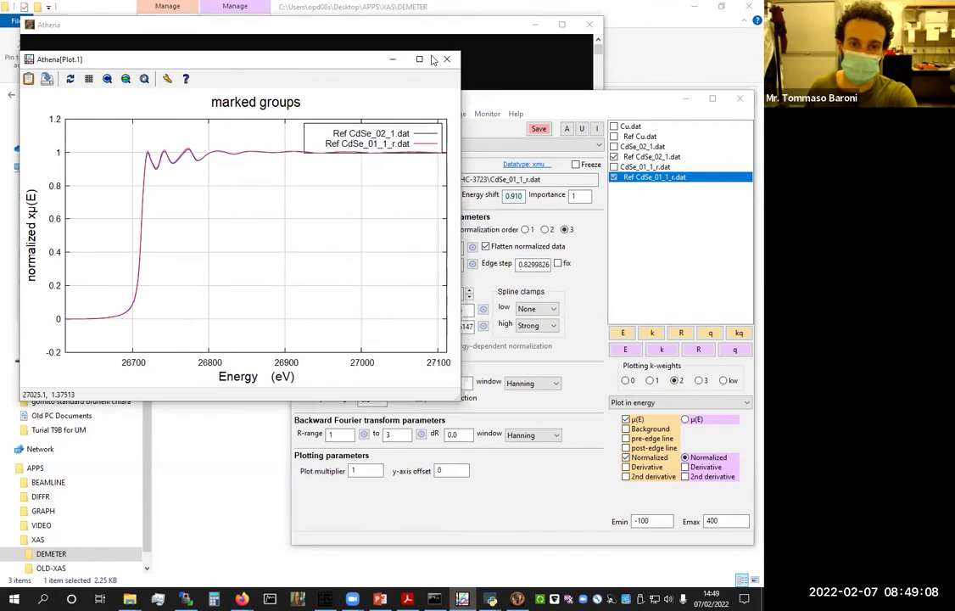
{"action": "left_click", "coordinate": [419, 59]}
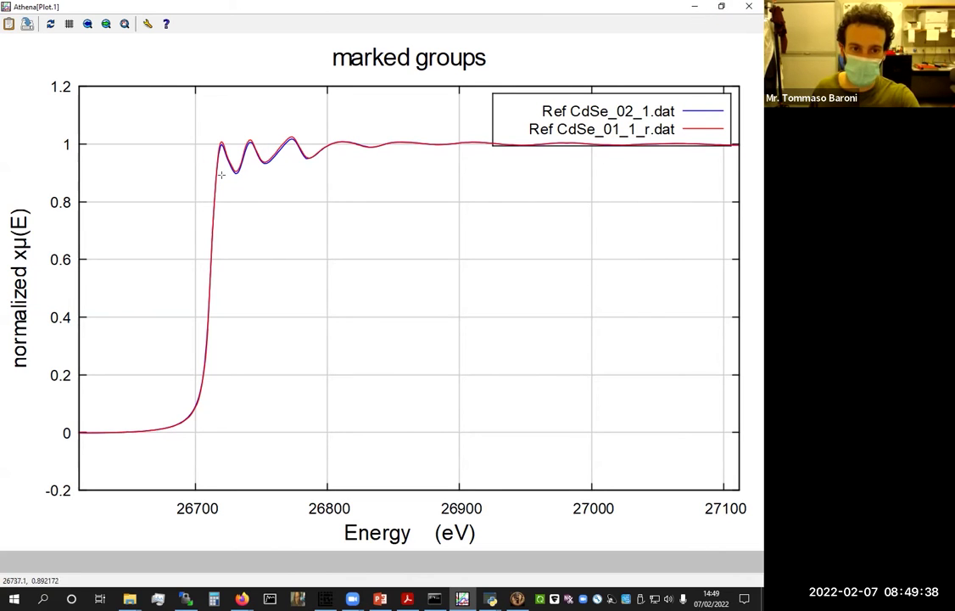
{"action": "left_click", "coordinate": [721, 7]}
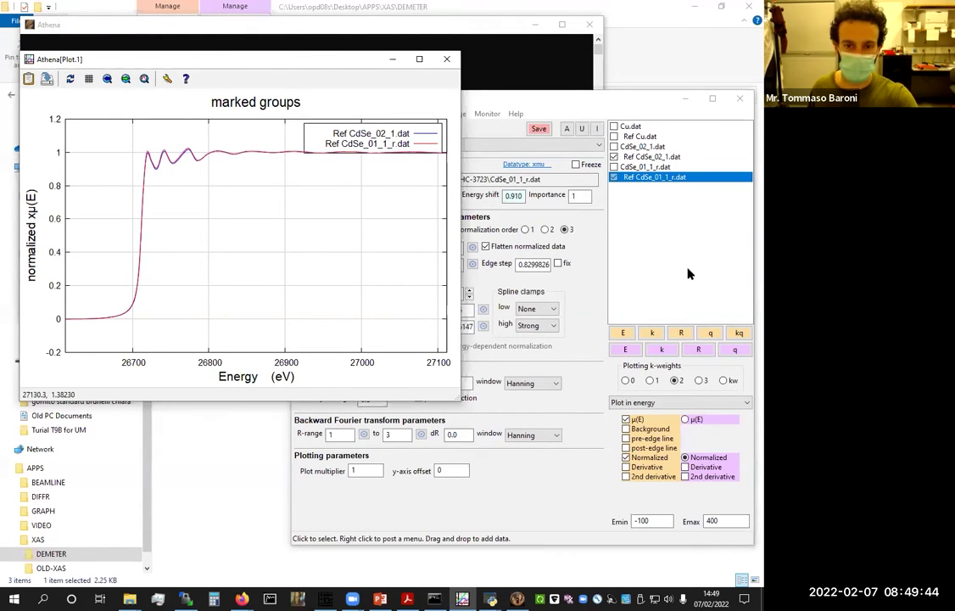
Compare the marked references in k-space on a full-screen plot, and plot them in R-space
{"action": "left_click", "coordinate": [582, 103]}
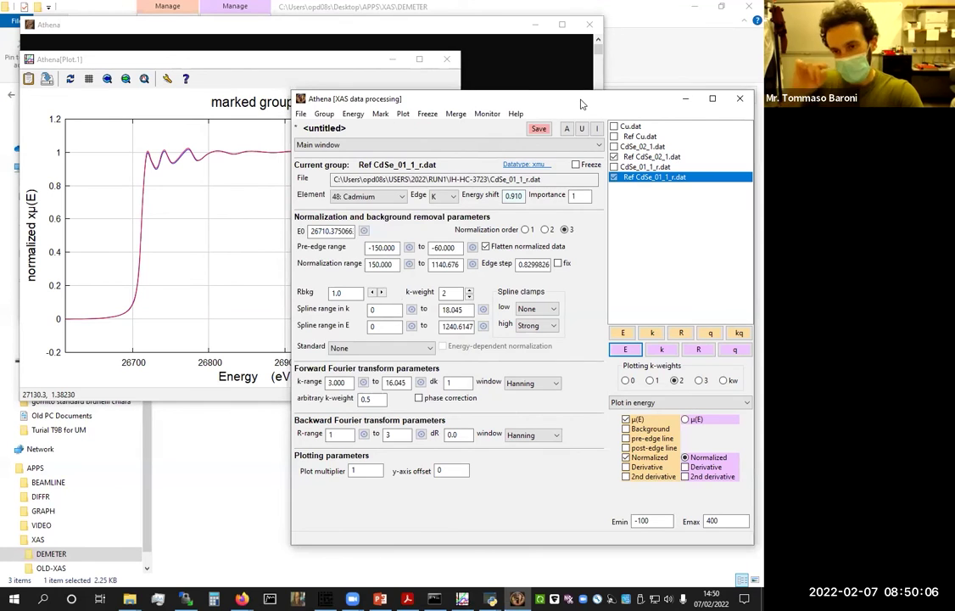
{"action": "left_click", "coordinate": [664, 350]}
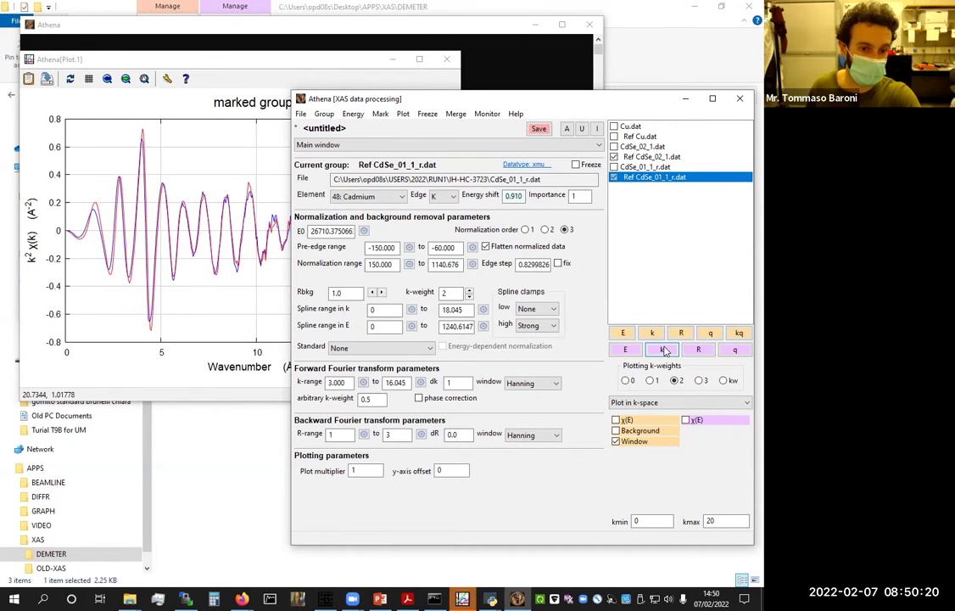
{"action": "left_click", "coordinate": [223, 197]}
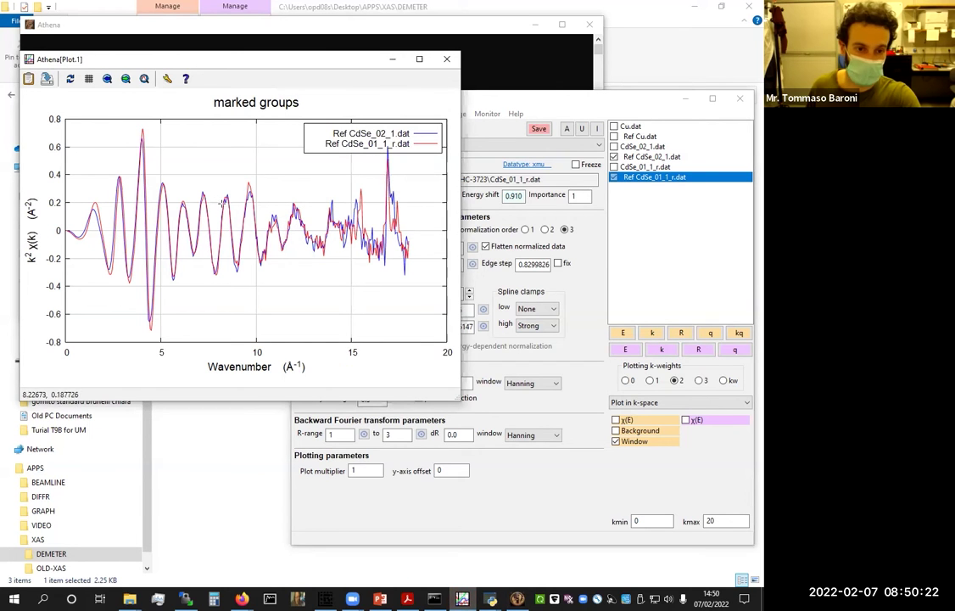
{"action": "double_click", "coordinate": [360, 59]}
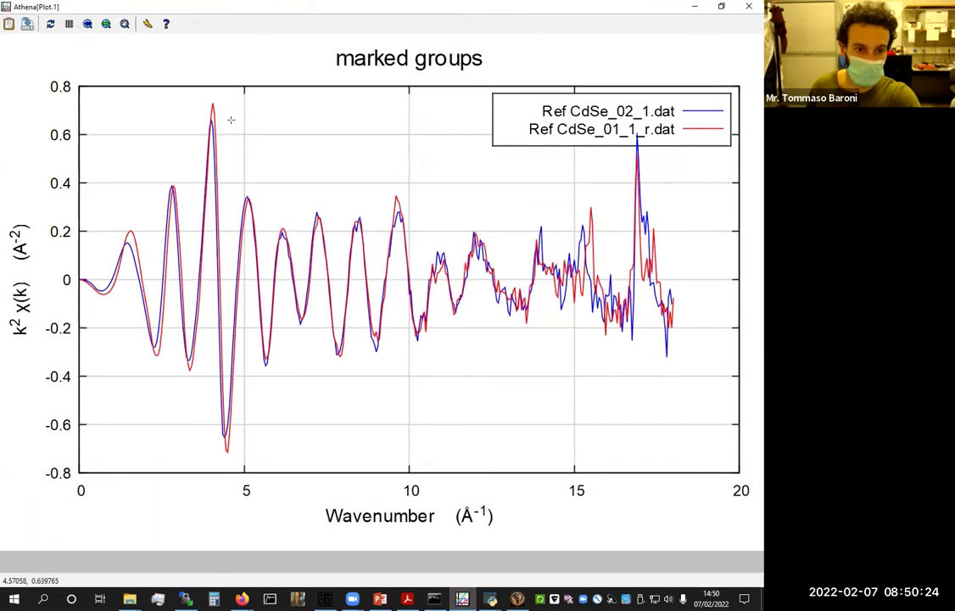
{"action": "left_click", "coordinate": [721, 6]}
{"action": "left_click", "coordinate": [682, 332]}
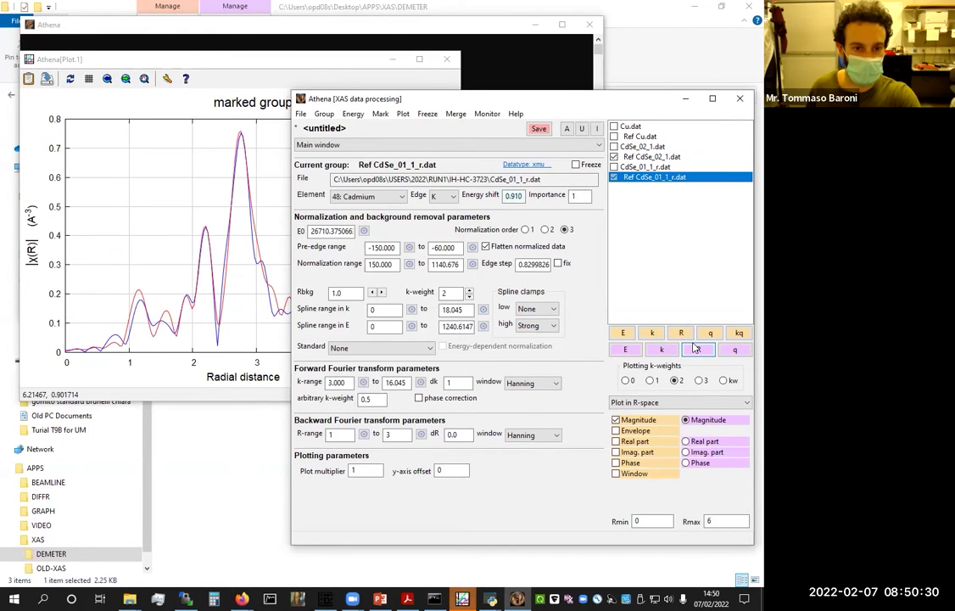
{"action": "left_click", "coordinate": [695, 348]}
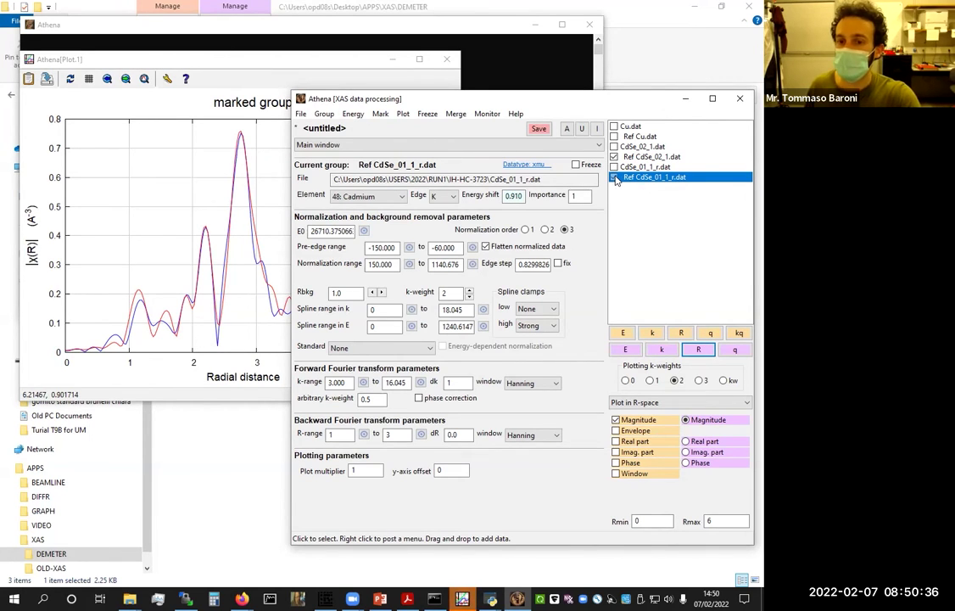
Unmark the references, mark CdSe_02_1.dat and CdSe_01_1_r.dat instead, and plot the marked groups in energy
{"action": "left_click", "coordinate": [625, 350]}
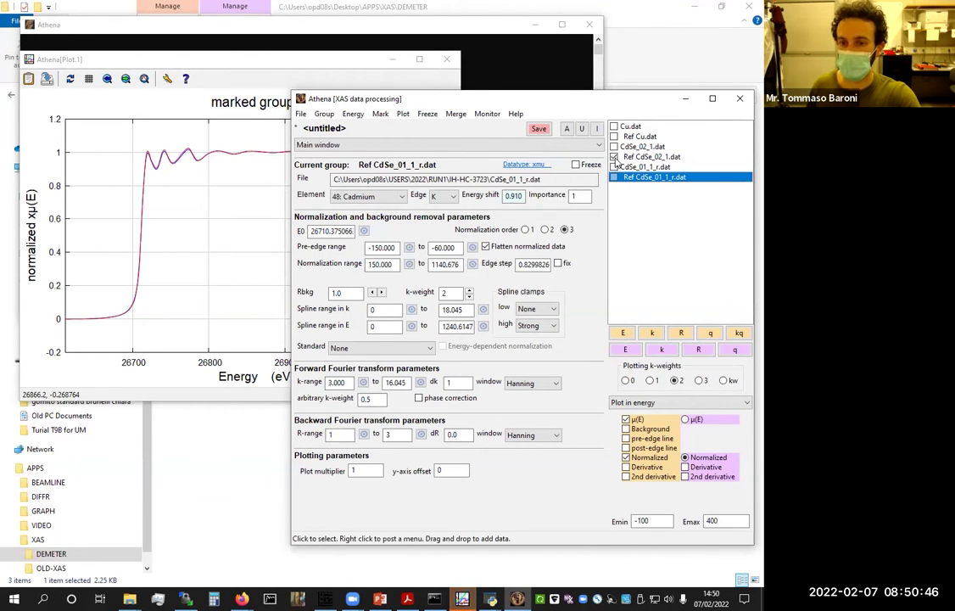
{"action": "left_click", "coordinate": [613, 146]}
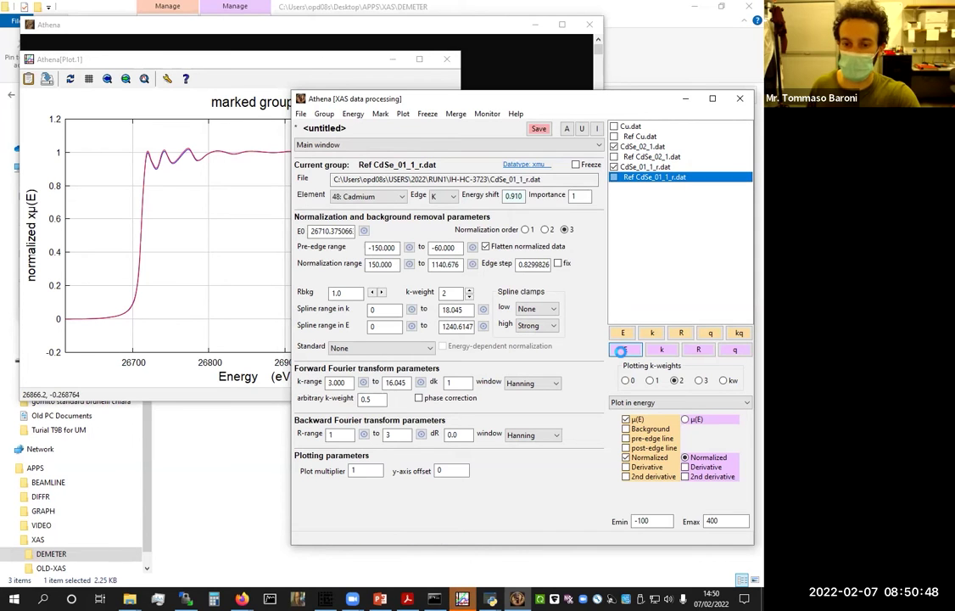
{"action": "left_click", "coordinate": [625, 350]}
Enlarge the plot to full screen and zoom in on the region around 26920 eV to compare the two scans
{"action": "left_click", "coordinate": [144, 256]}
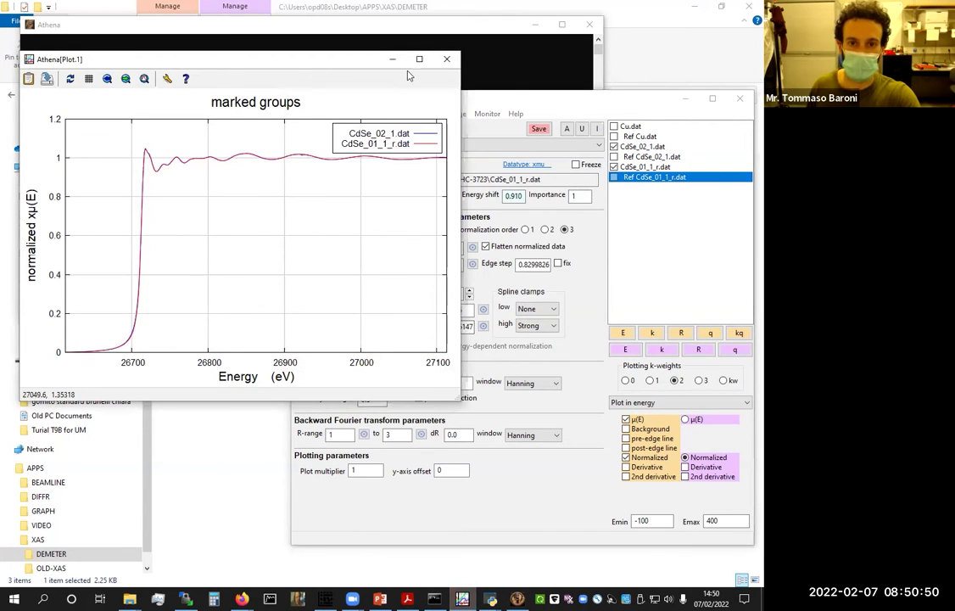
{"action": "double_click", "coordinate": [369, 58]}
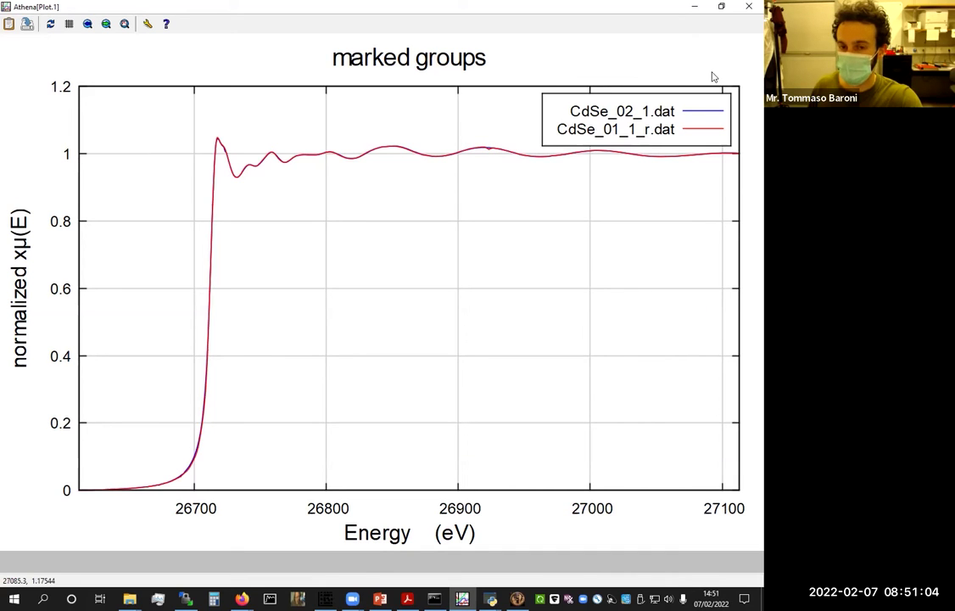
{"action": "right_click", "coordinate": [535, 192]}
{"action": "right_click", "coordinate": [420, 94]}
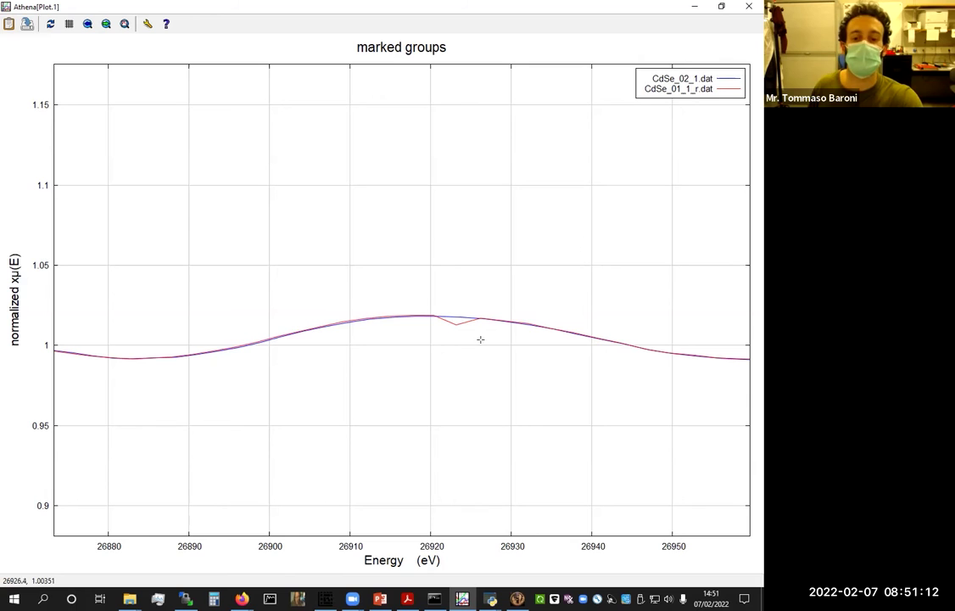
Leave the full-screen energy plot and plot the marked CdSe_02_1.dat and CdSe_01_1_r.dat in k-space
{"action": "key", "text": "super+Down"}
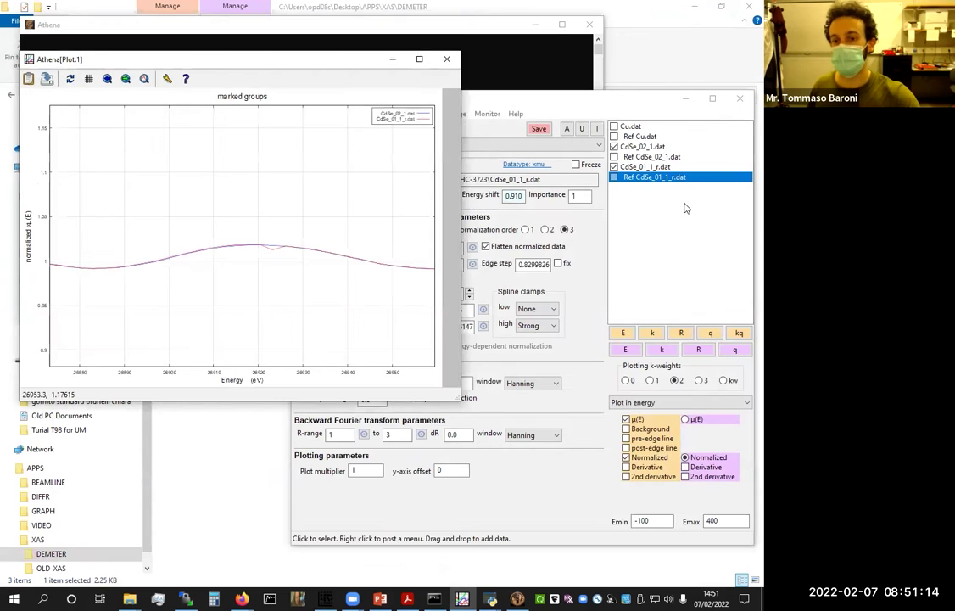
{"action": "left_click", "coordinate": [661, 349]}
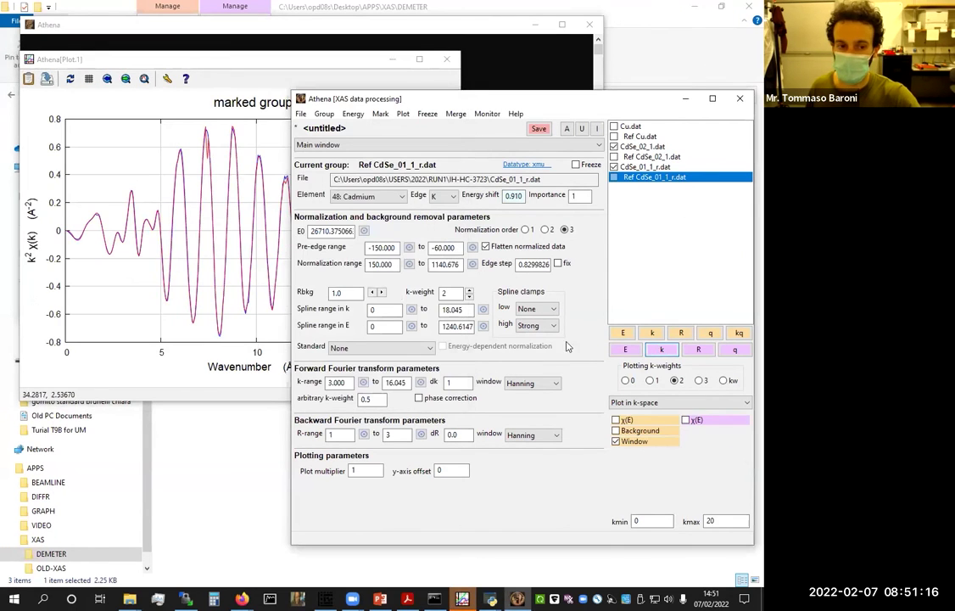
{"action": "left_click", "coordinate": [223, 295]}
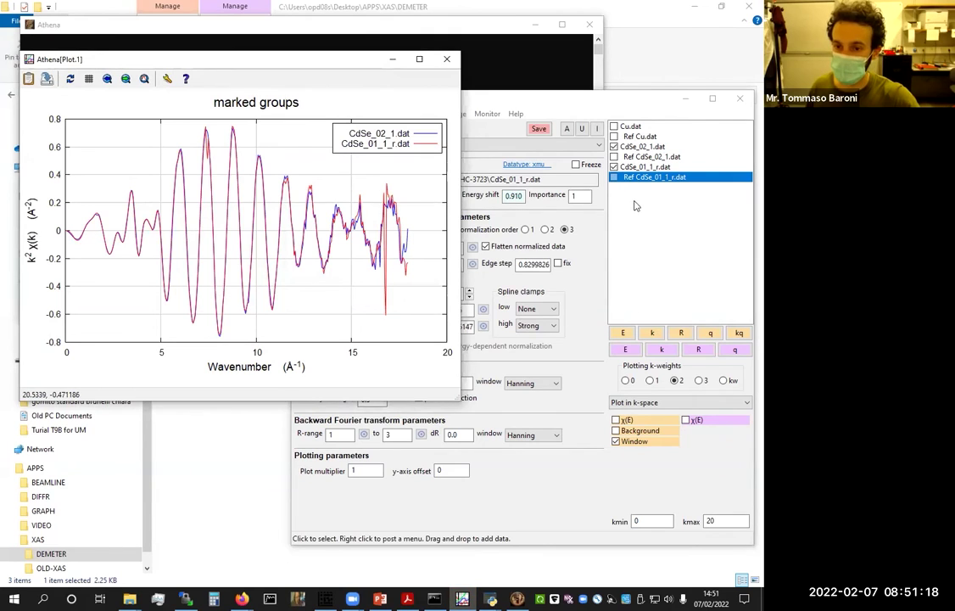
Plot CdSe_01_1_r.dat on its own in k-space with its window and examine it at full screen
{"action": "left_click", "coordinate": [638, 167]}
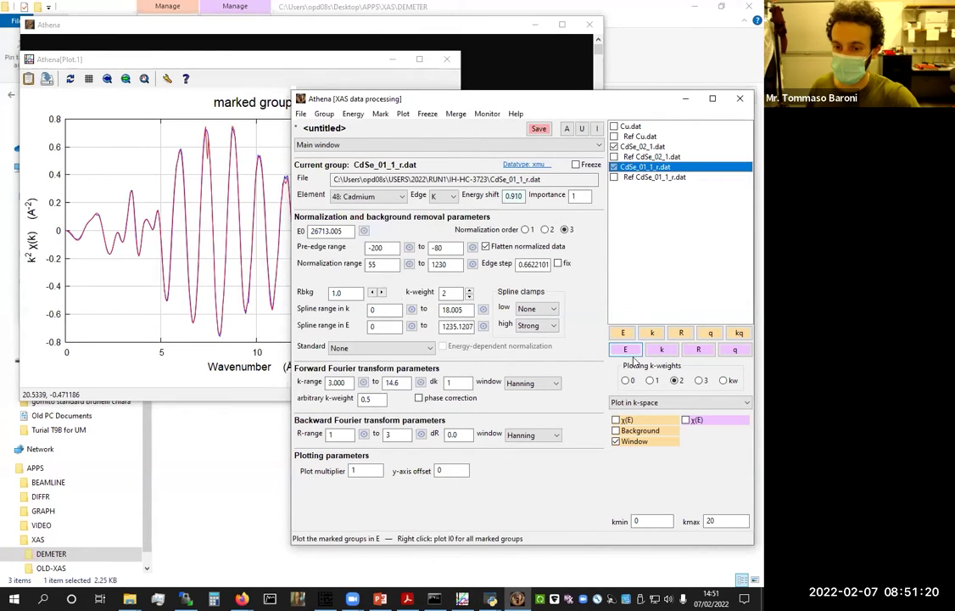
{"action": "left_click", "coordinate": [662, 349]}
{"action": "left_click", "coordinate": [178, 207]}
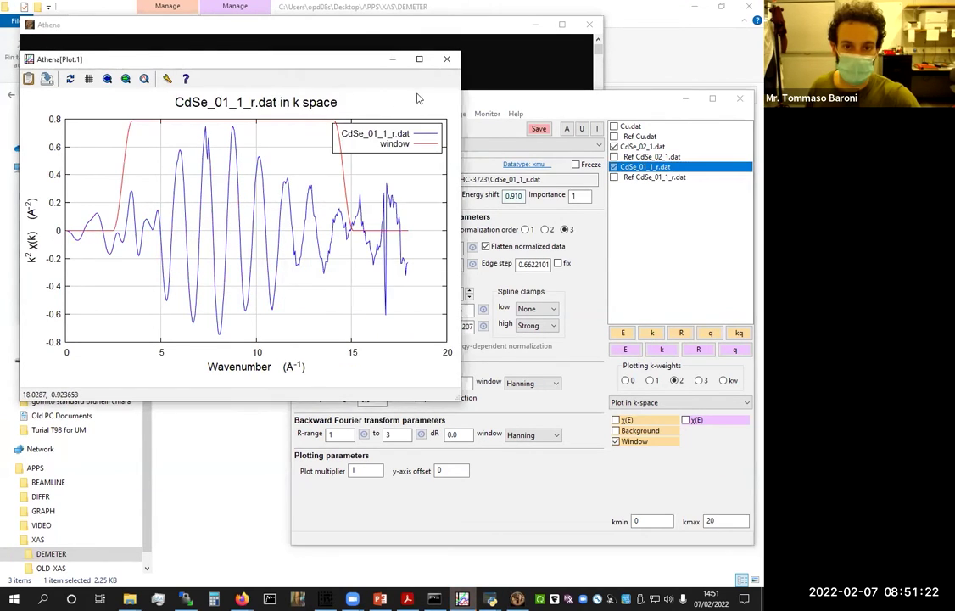
{"action": "left_click", "coordinate": [419, 58]}
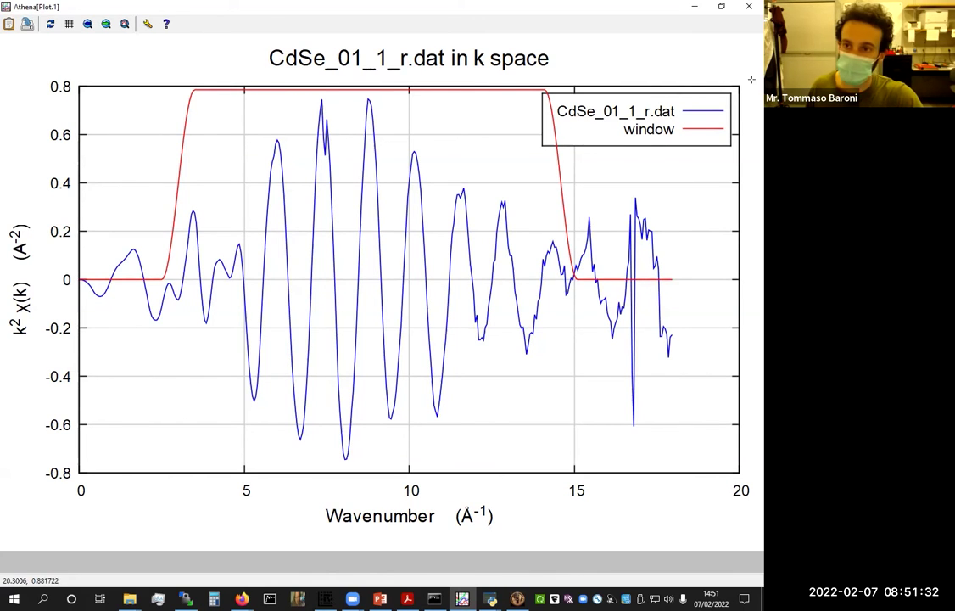
Replot both marked scans in k-space and compare their oscillations and glitches on a full-screen plot
{"action": "left_click_drag", "start_coordinate": [729, 6], "coordinate": [439, 60]}
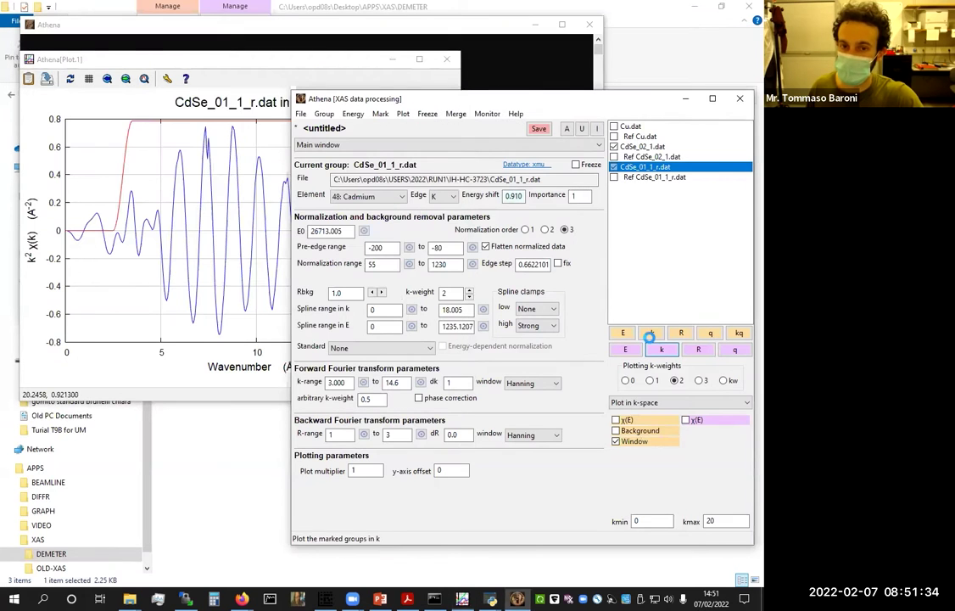
{"action": "left_click", "coordinate": [419, 60]}
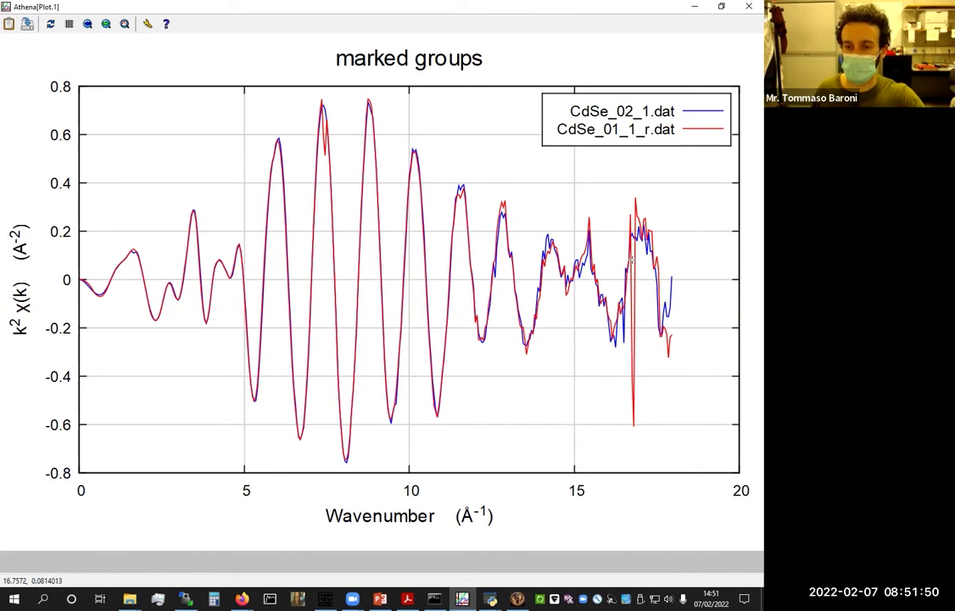
{"action": "left_click", "coordinate": [721, 6]}
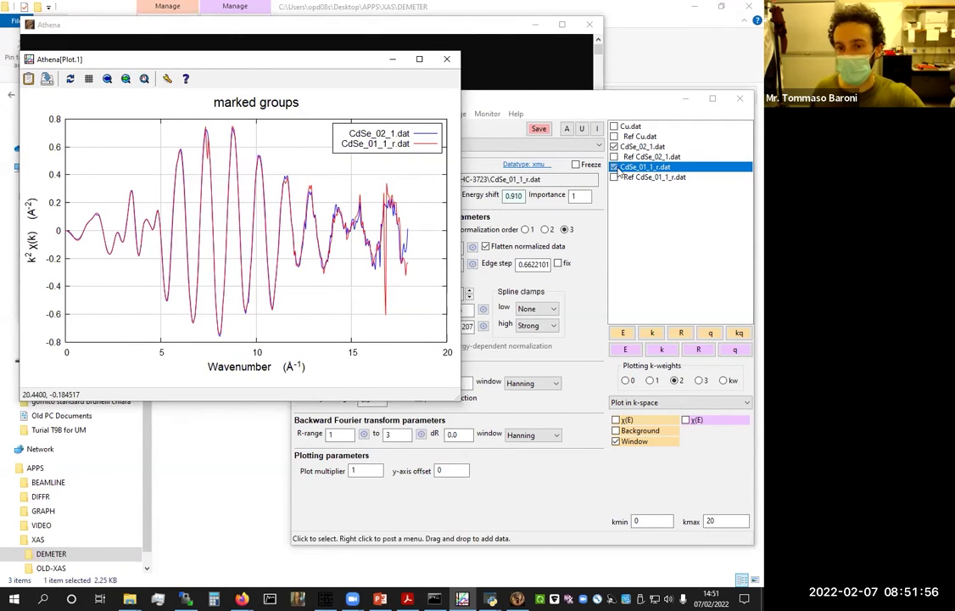
Plot the marked scans in energy, clear the file windows behind, and merge CdSe_02_1.dat and CdSe_01_1_r.dat as μ(E)
{"action": "left_click", "coordinate": [625, 350]}
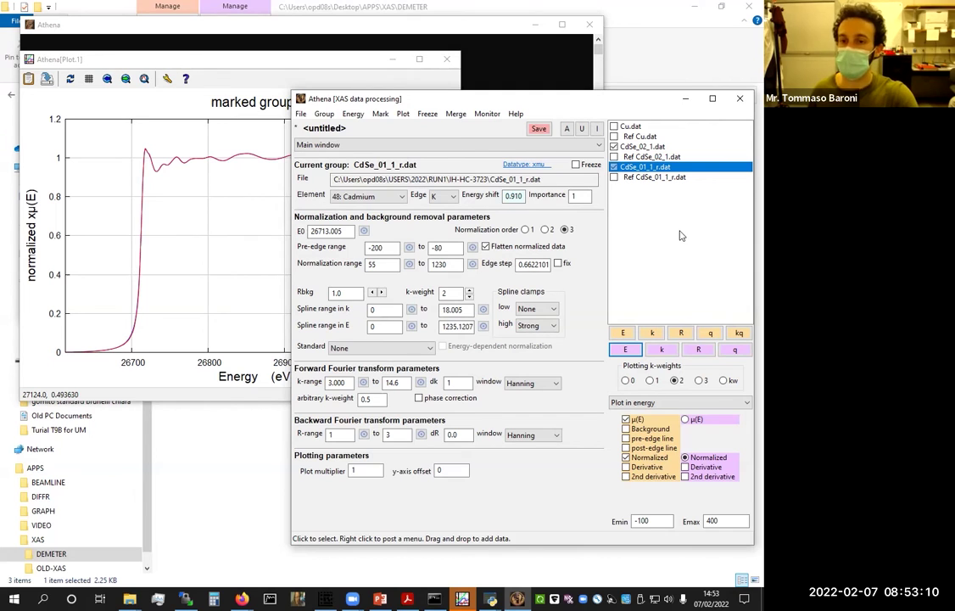
{"action": "left_click", "coordinate": [456, 119]}
{"action": "left_click", "coordinate": [684, 6]}
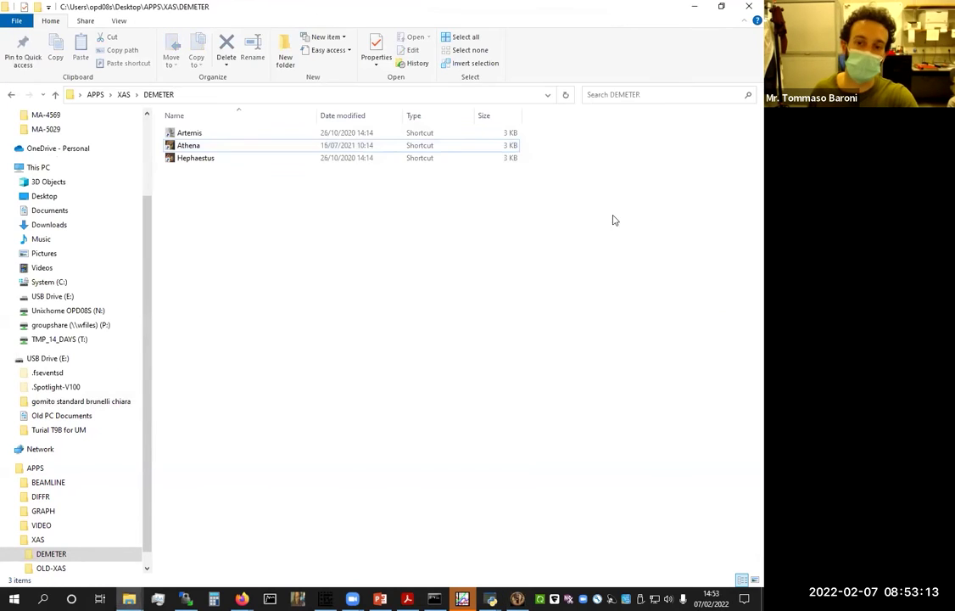
{"action": "left_click", "coordinate": [697, 6]}
{"action": "left_click", "coordinate": [615, 146]}
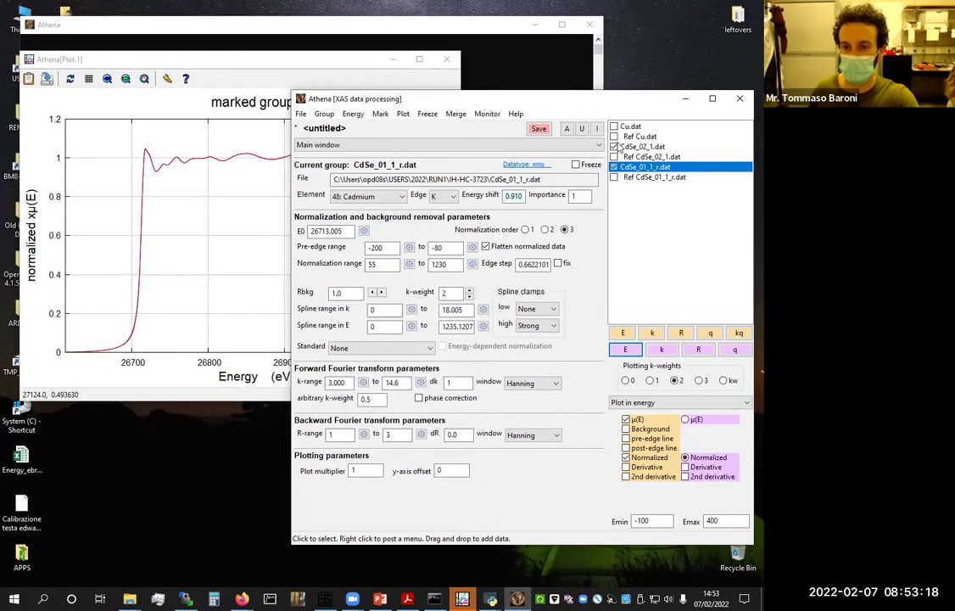
{"action": "left_click", "coordinate": [455, 116]}
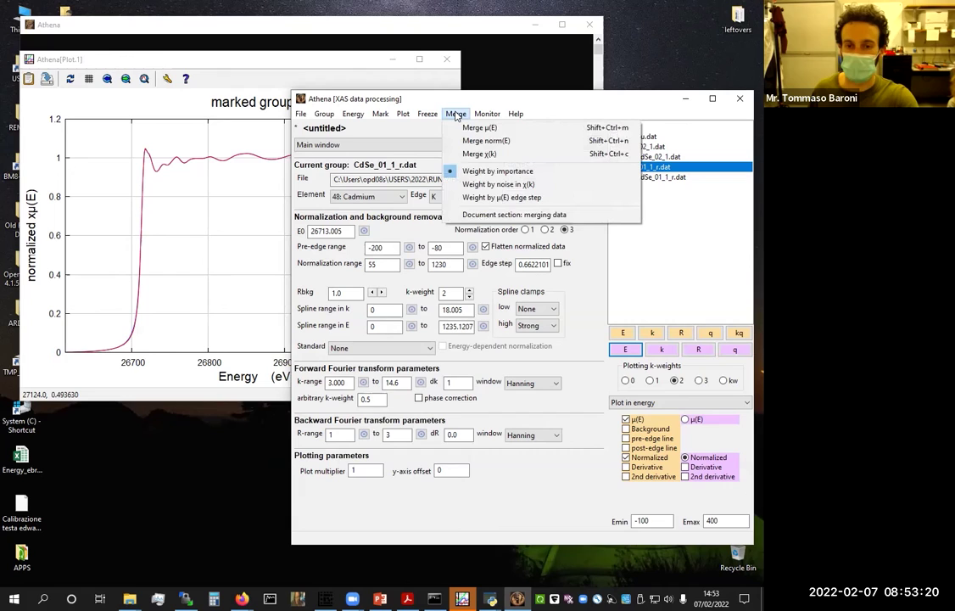
{"action": "left_click", "coordinate": [498, 128]}
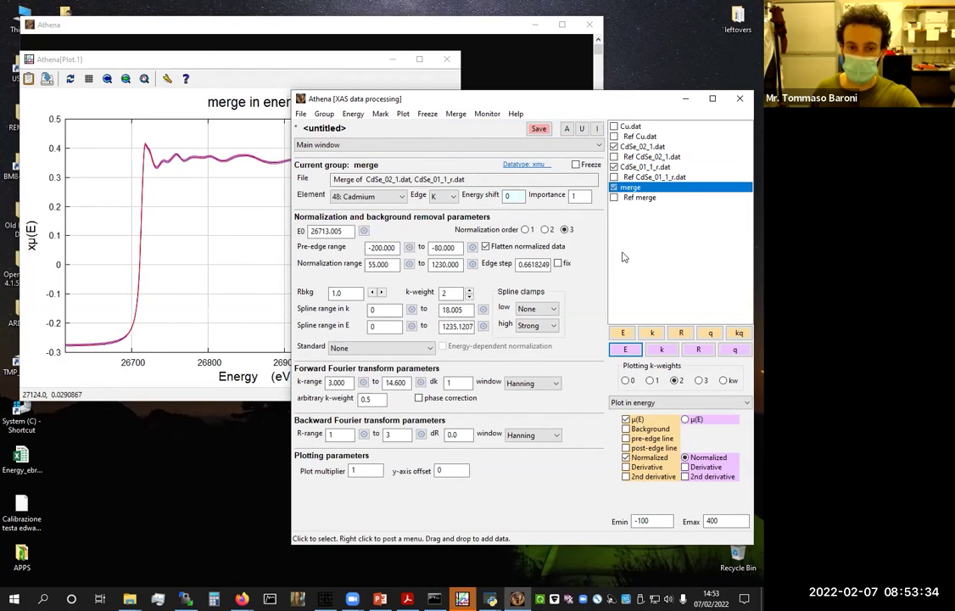
Unmark CdSe_01_1_r.dat and CdSe_02_1.dat and plot only the merged group in energy
{"action": "left_click", "coordinate": [613, 167]}
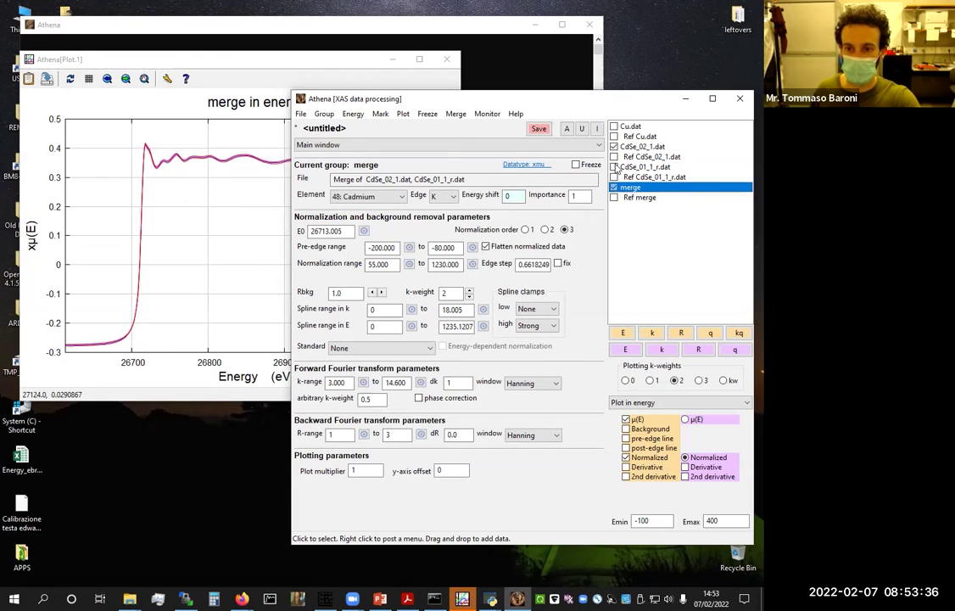
{"action": "left_click", "coordinate": [613, 146]}
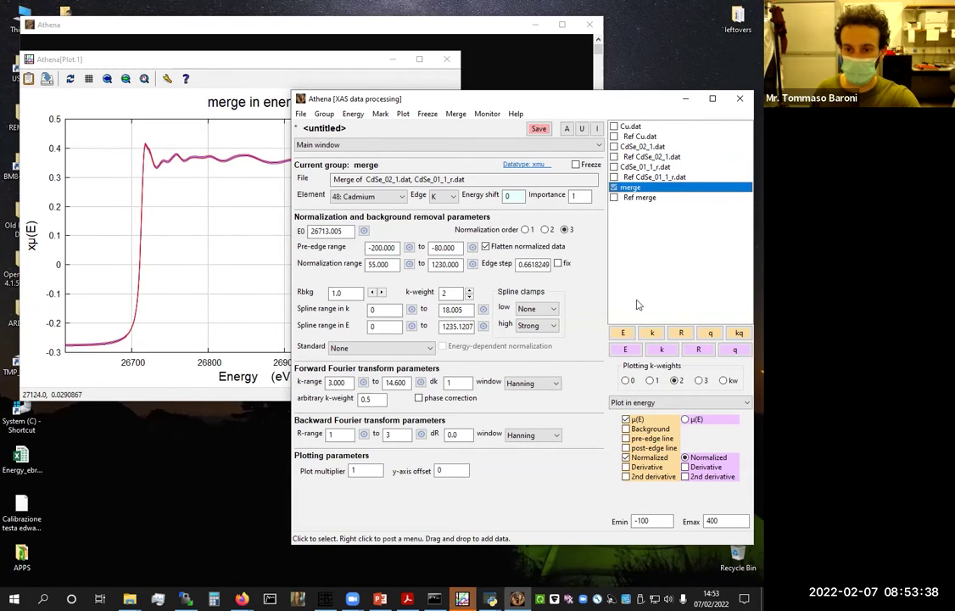
{"action": "left_click", "coordinate": [625, 334]}
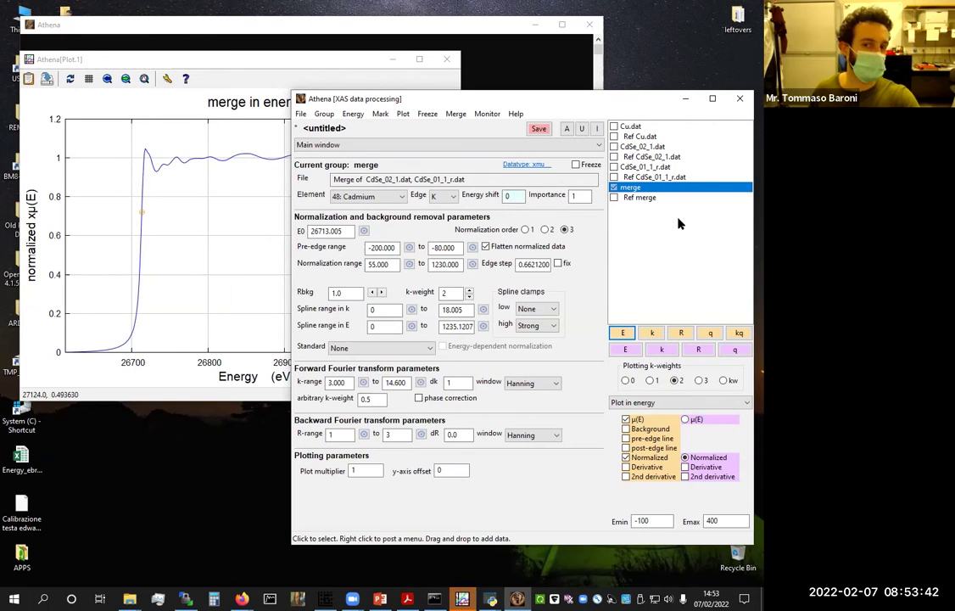
Mark CdSe_01_1_r.dat alongside the merged group and compare the two in k-space on a full-screen plot
{"action": "left_click", "coordinate": [614, 167]}
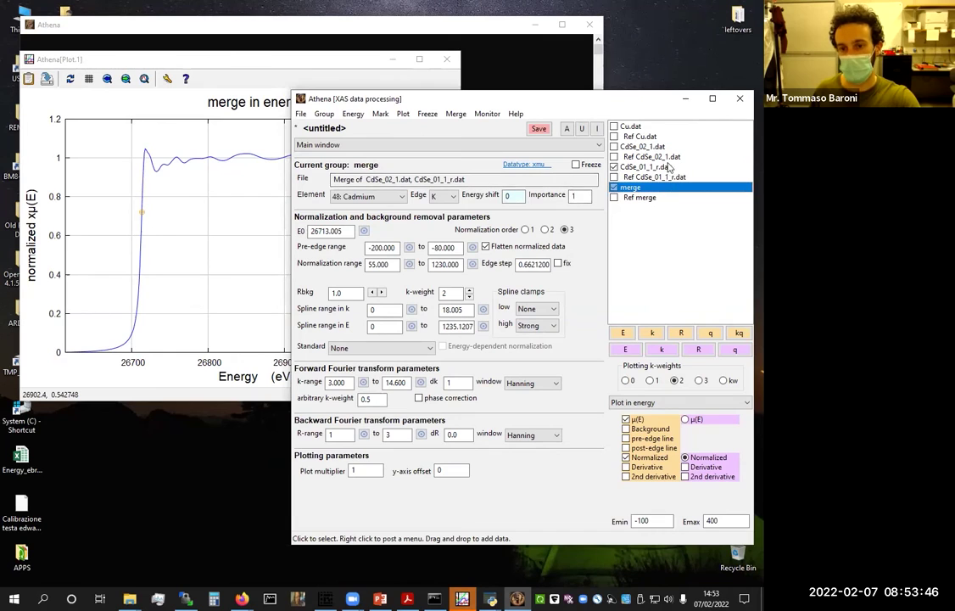
{"action": "left_click", "coordinate": [652, 333]}
{"action": "left_click", "coordinate": [203, 228]}
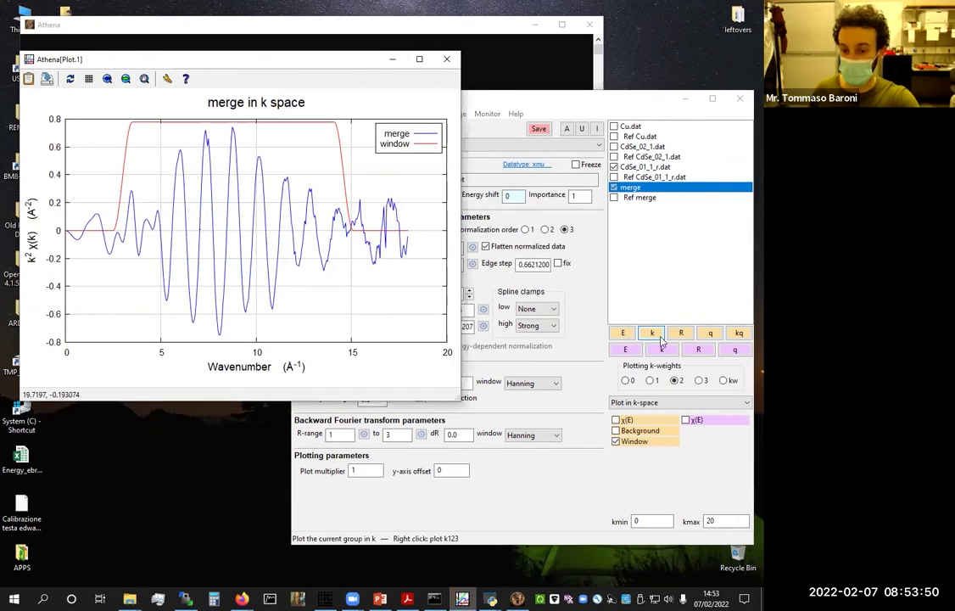
{"action": "key", "text": "alt+Tab"}
{"action": "key", "text": "ctrl+shift+k"}
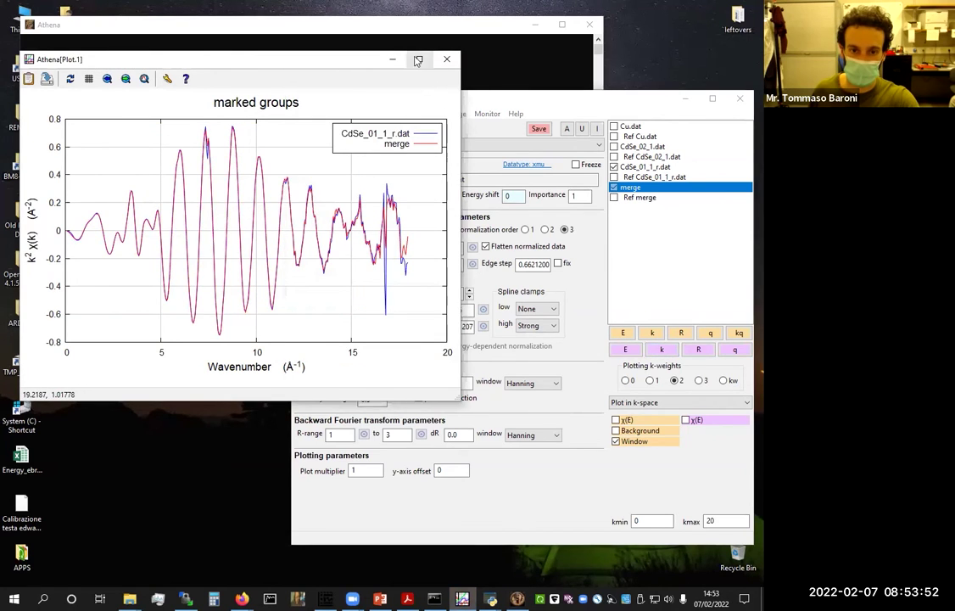
{"action": "left_click", "coordinate": [419, 58]}
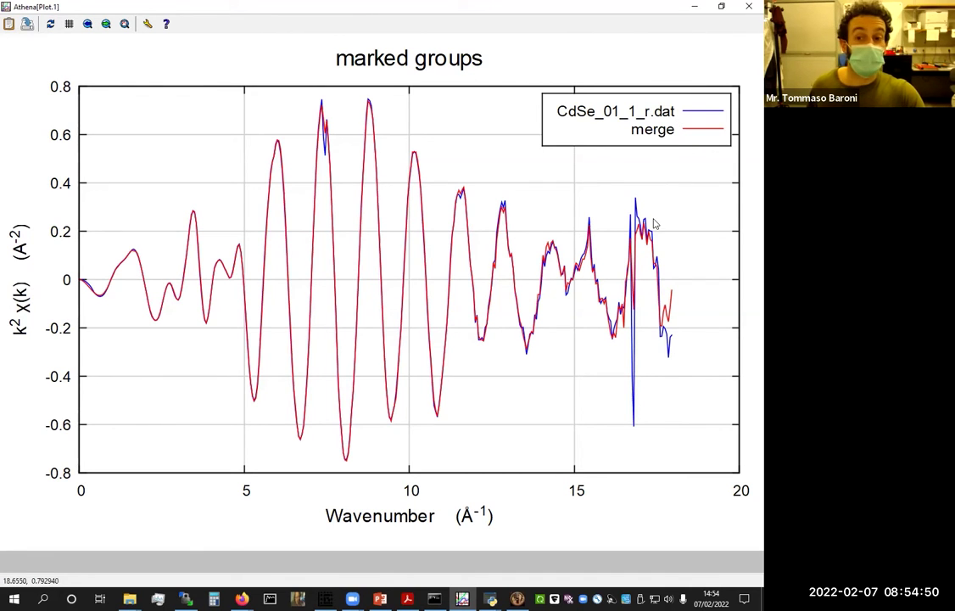
{"action": "key", "text": "super+Down"}
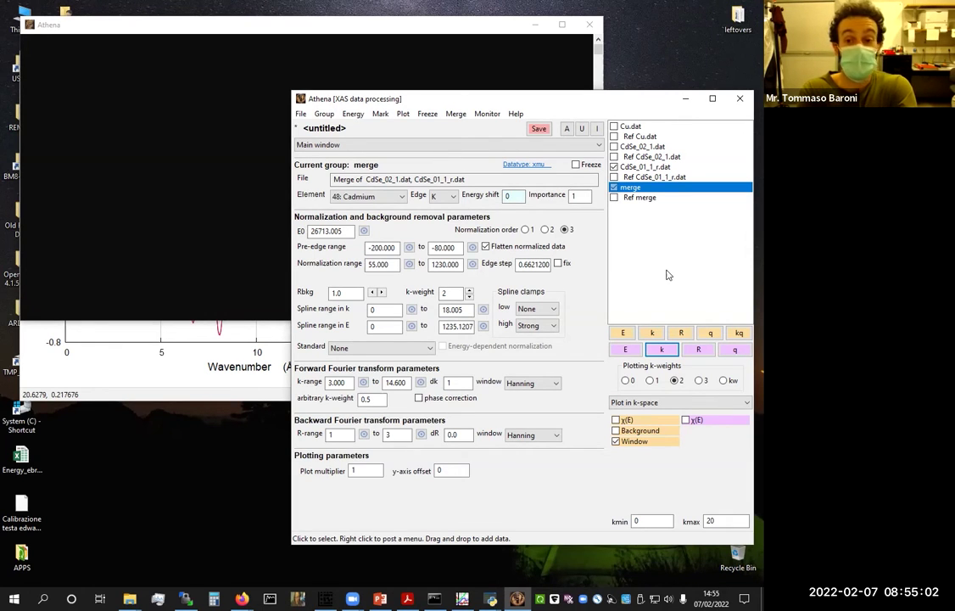
Make CdSe_02_1.dat the current and only marked group, and look through the project and group saving options
{"action": "left_click", "coordinate": [613, 186]}
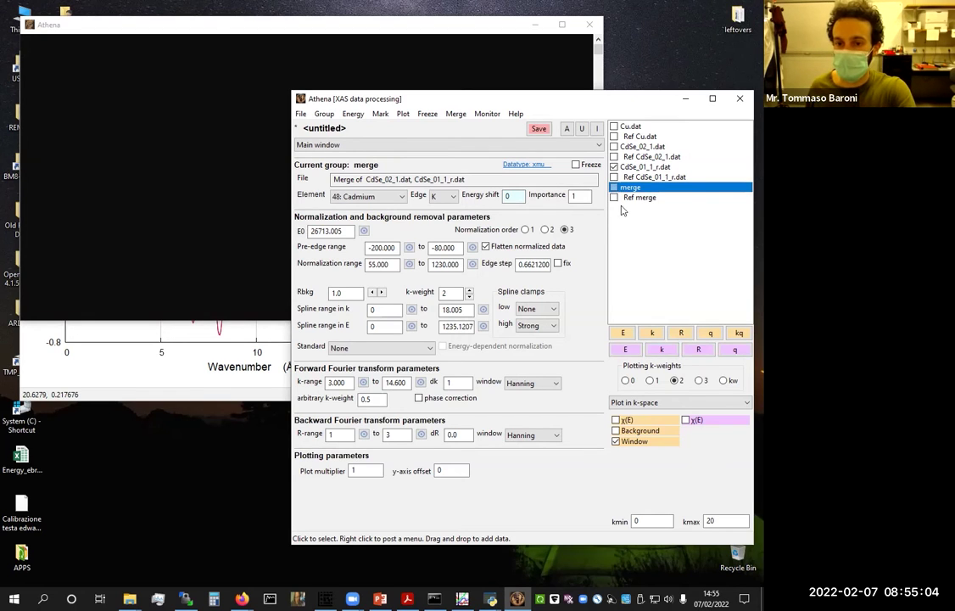
{"action": "left_click", "coordinate": [632, 146]}
{"action": "left_click", "coordinate": [614, 150]}
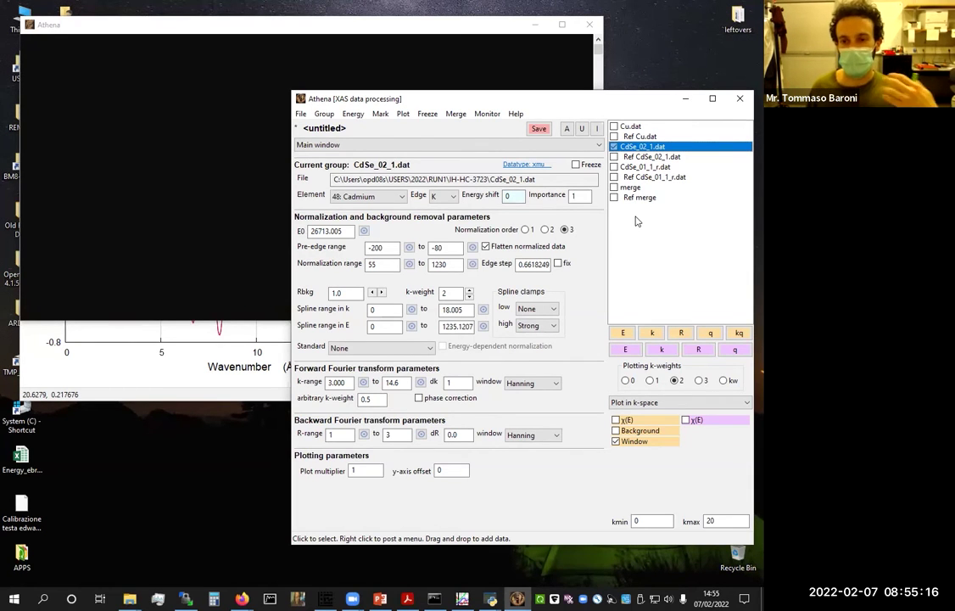
{"action": "left_click", "coordinate": [301, 116]}
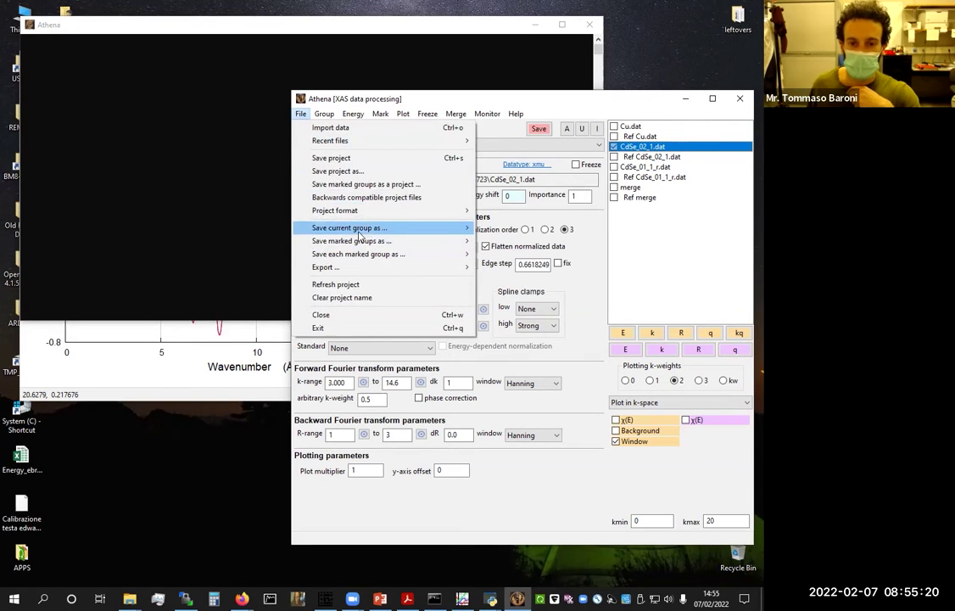
{"action": "mouse_move", "coordinate": [358, 230]}
{"action": "left_click", "coordinate": [686, 222]}
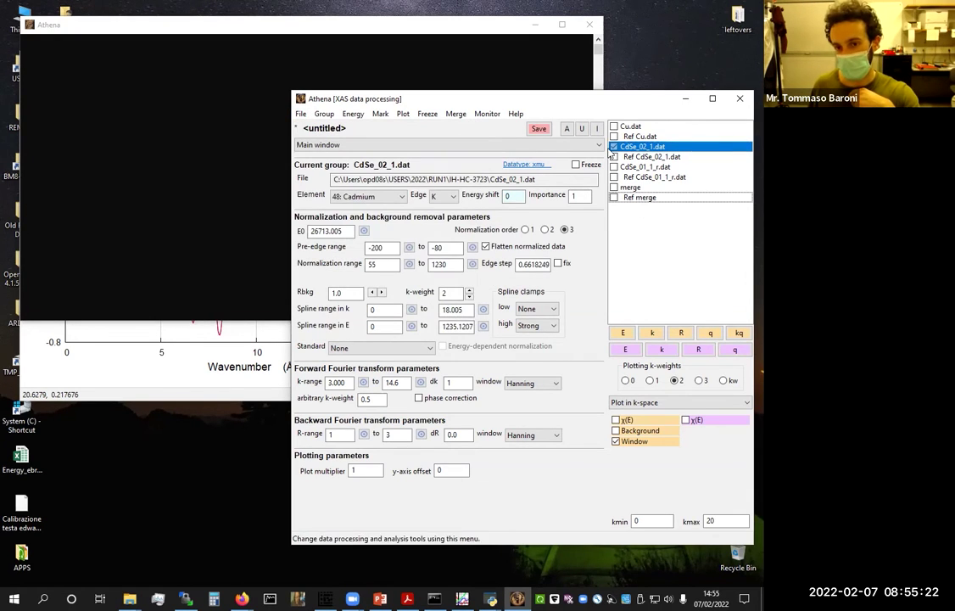
Make the merged group current and the only one marked, and review the formats for saving it, including χ(k)
{"action": "left_click", "coordinate": [630, 186]}
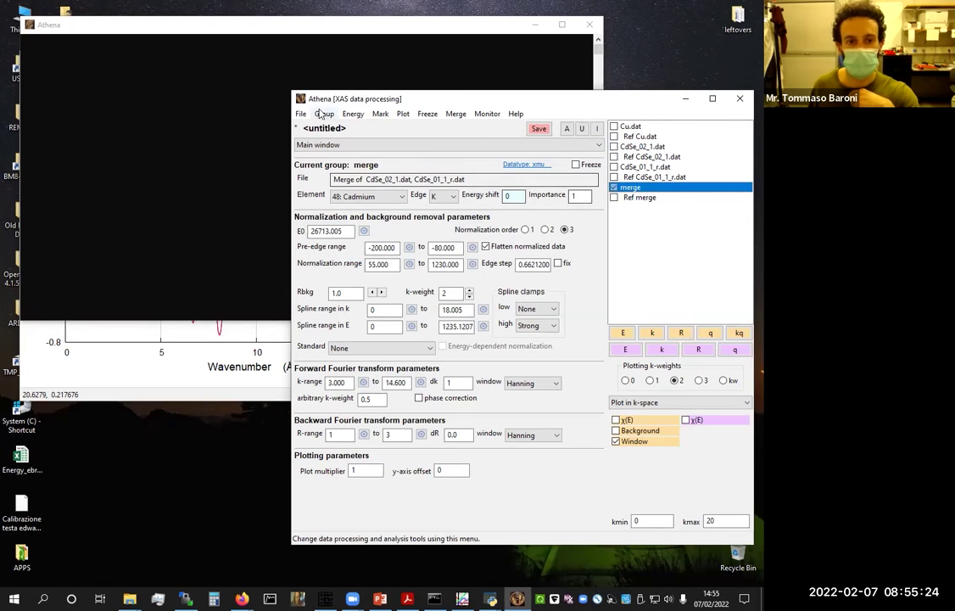
{"action": "left_click", "coordinate": [301, 114]}
{"action": "mouse_move", "coordinate": [418, 227]}
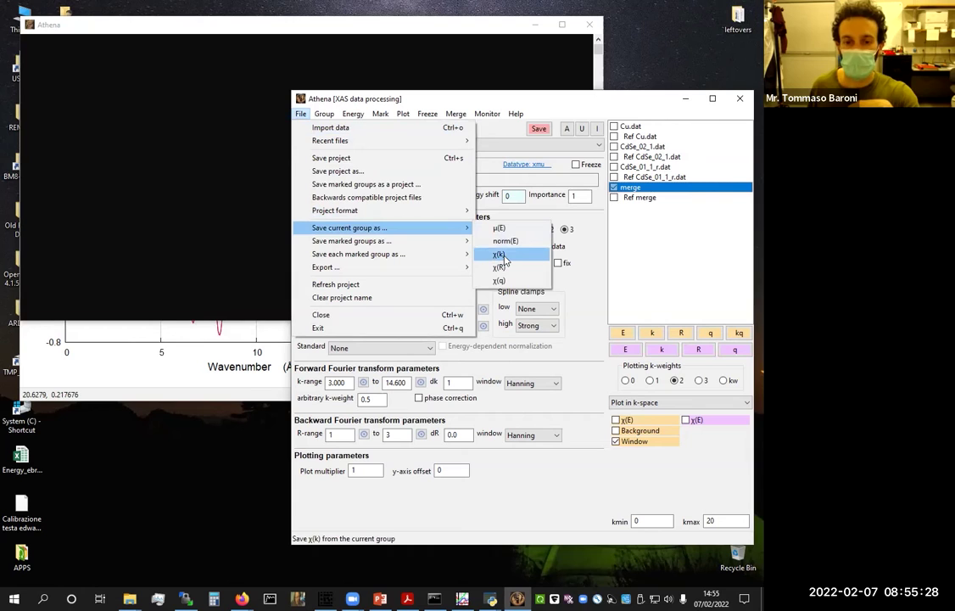
{"action": "left_click", "coordinate": [712, 241]}
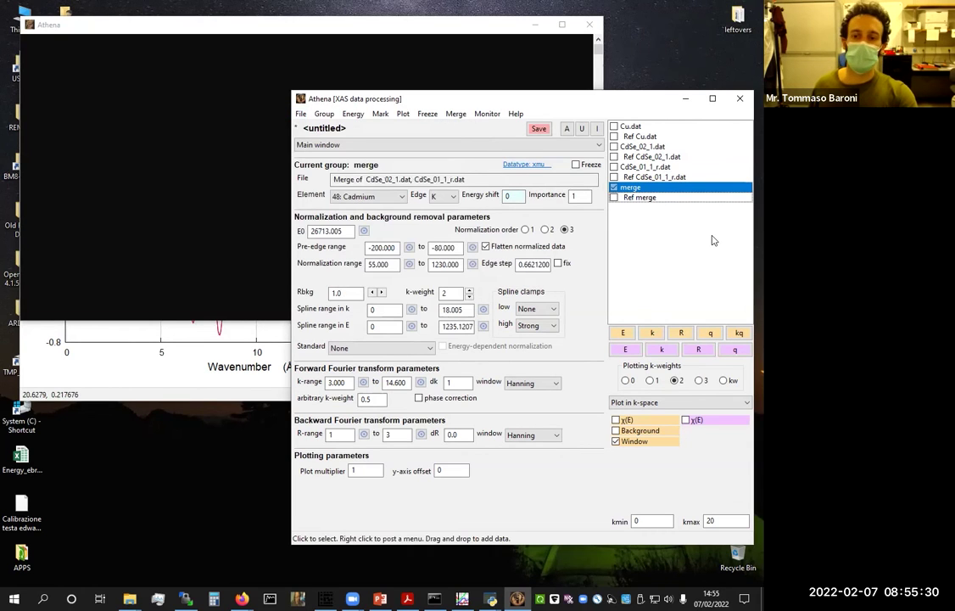
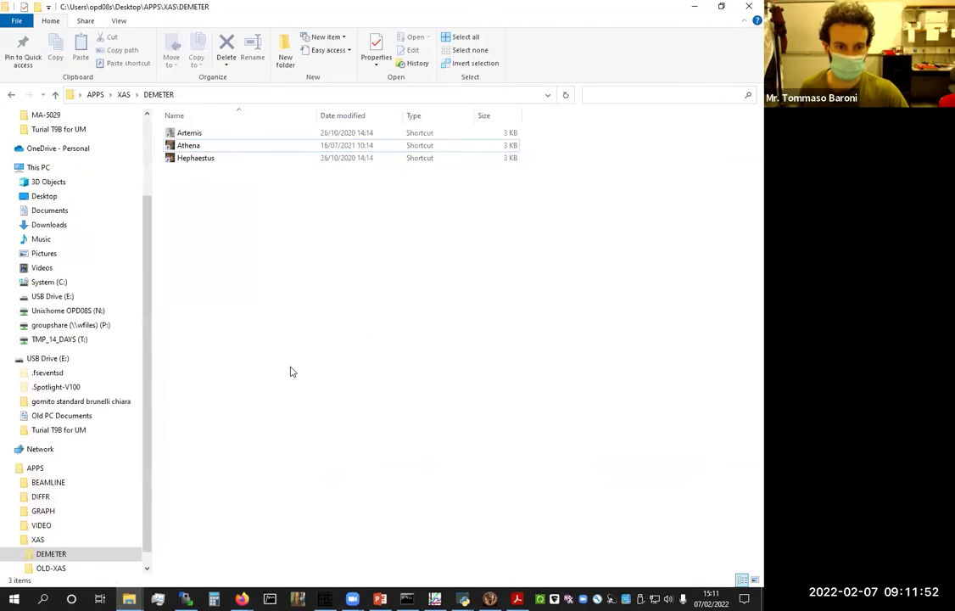
Launch Artemis from the DEMETER folder and minimize the file windows, Athena and its plot
{"action": "left_click", "coordinate": [209, 138]}
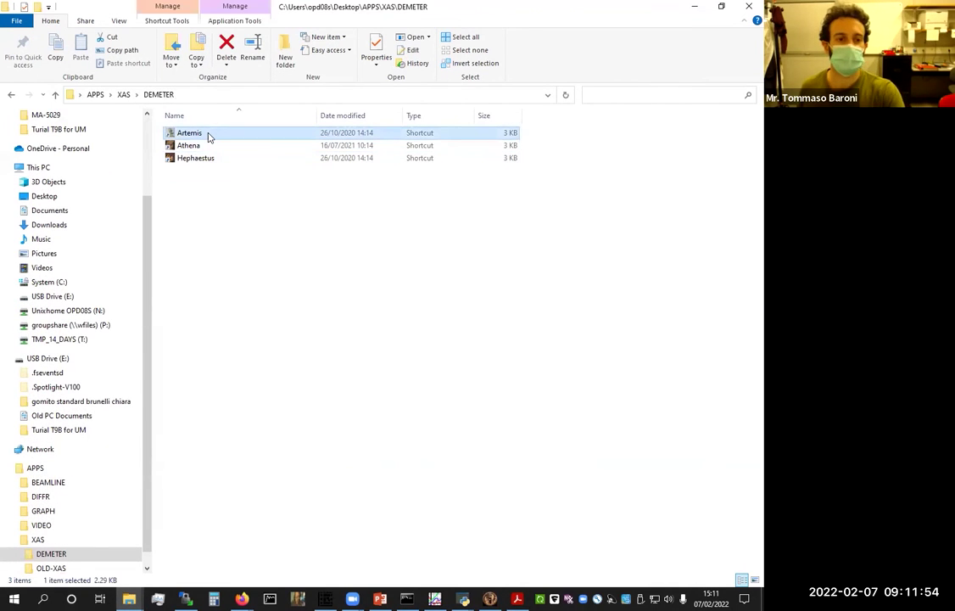
{"action": "double_click", "coordinate": [209, 137]}
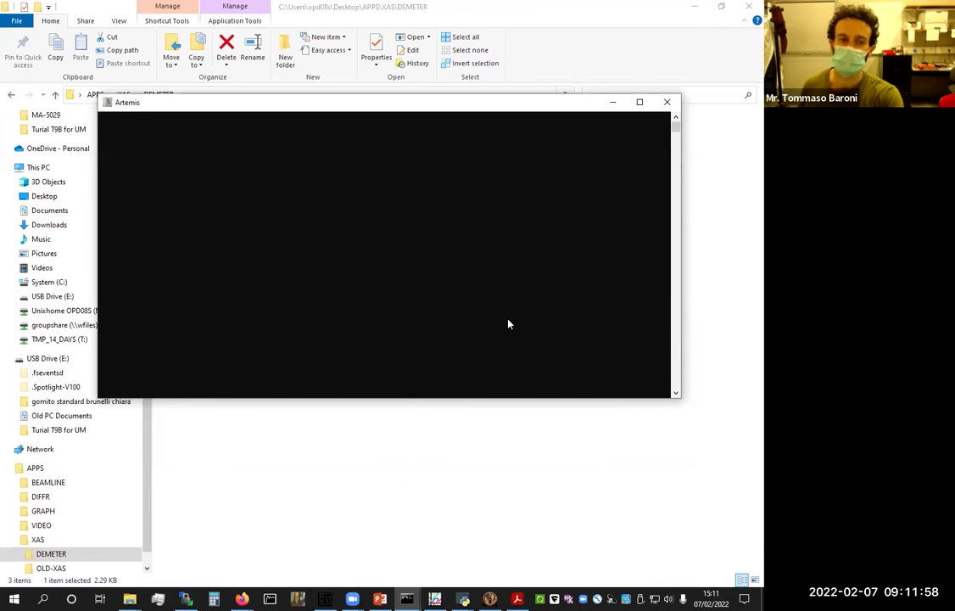
{"action": "left_click", "coordinate": [695, 6]}
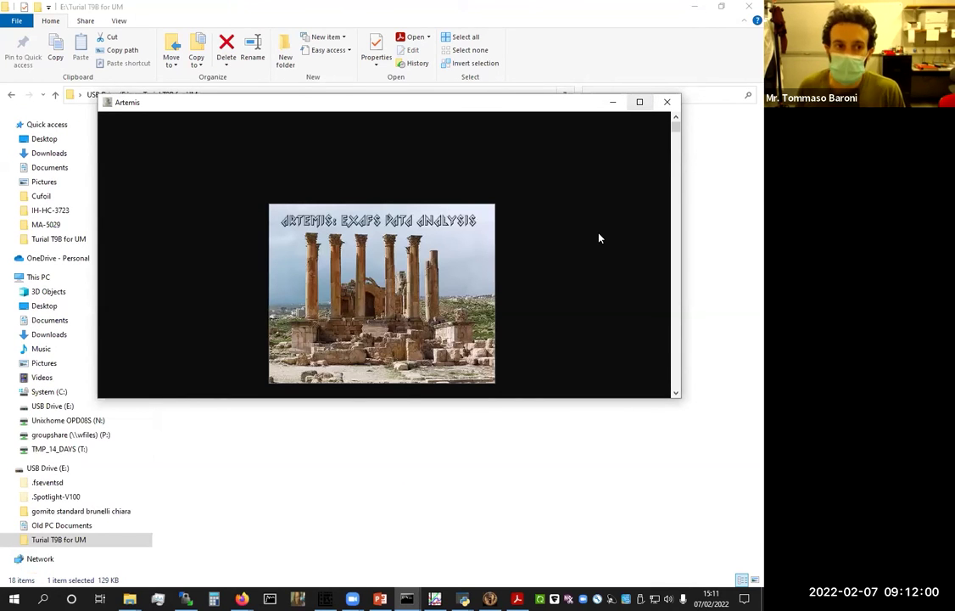
{"action": "left_click", "coordinate": [685, 99]}
{"action": "left_click", "coordinate": [685, 99]}
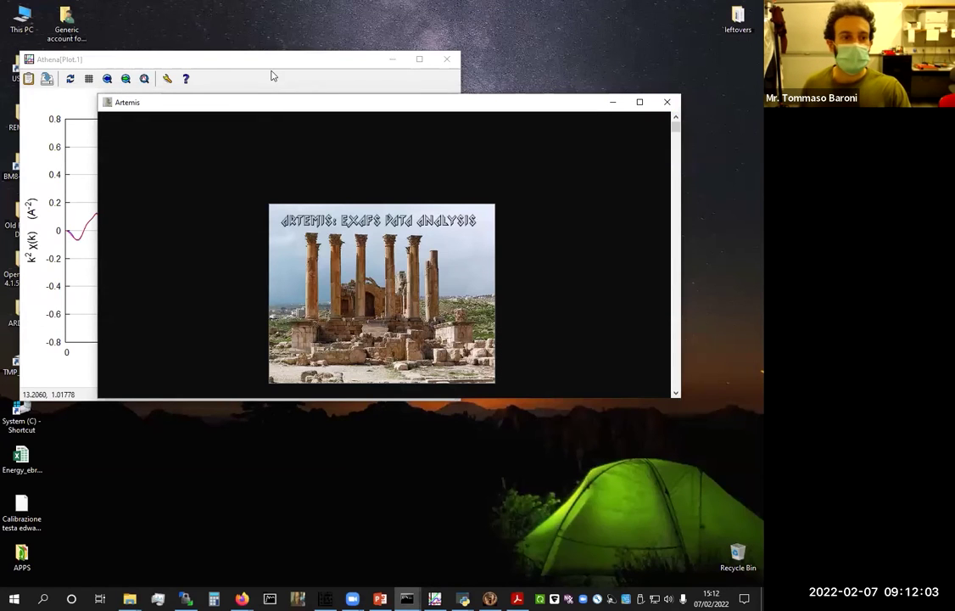
{"action": "left_click", "coordinate": [392, 60]}
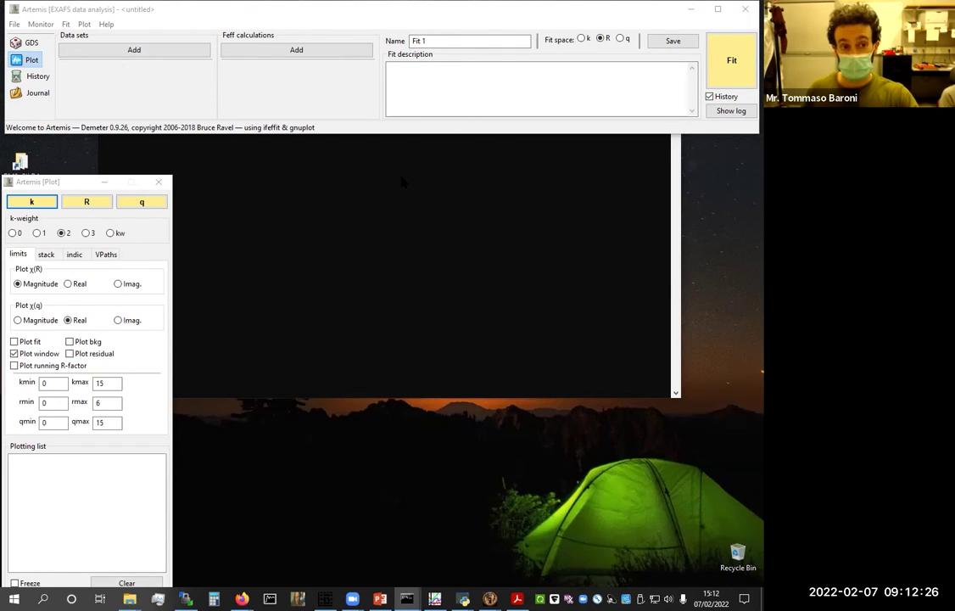
Arrange the main and Plot windows so that the Plot window sits just below the main one, and return to the main window
{"action": "left_click", "coordinate": [227, 32]}
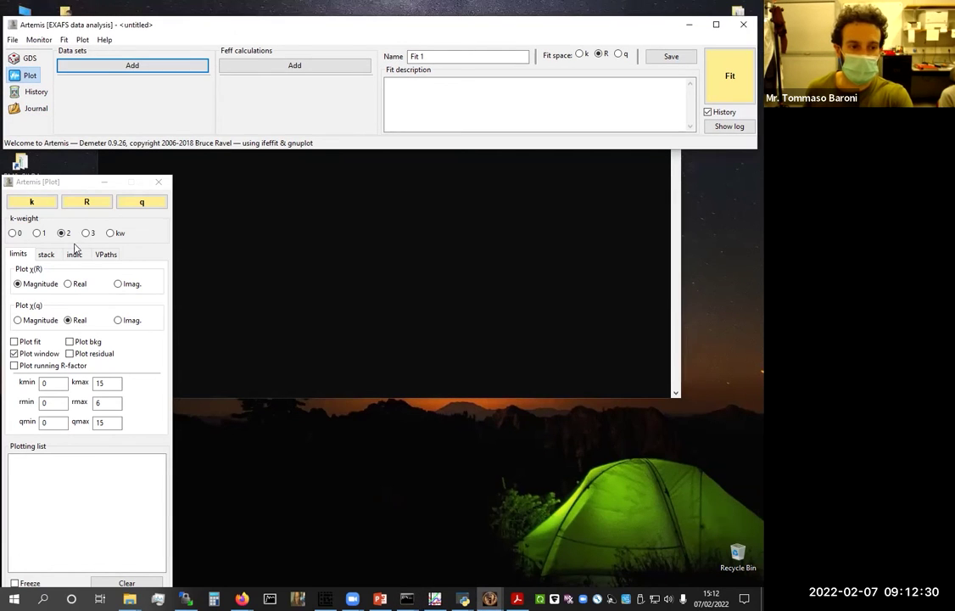
{"action": "left_click", "coordinate": [55, 163]}
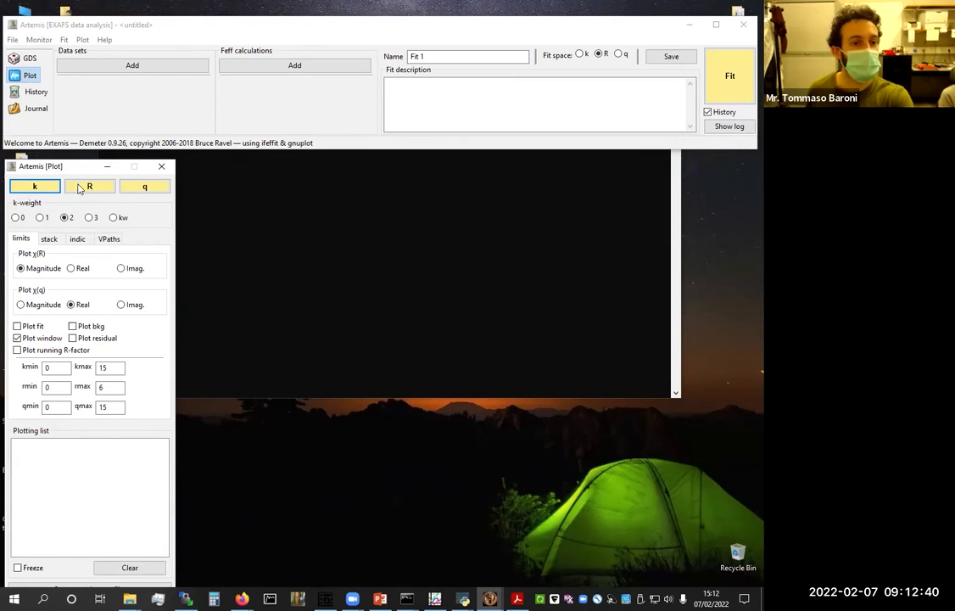
{"action": "left_click", "coordinate": [280, 28]}
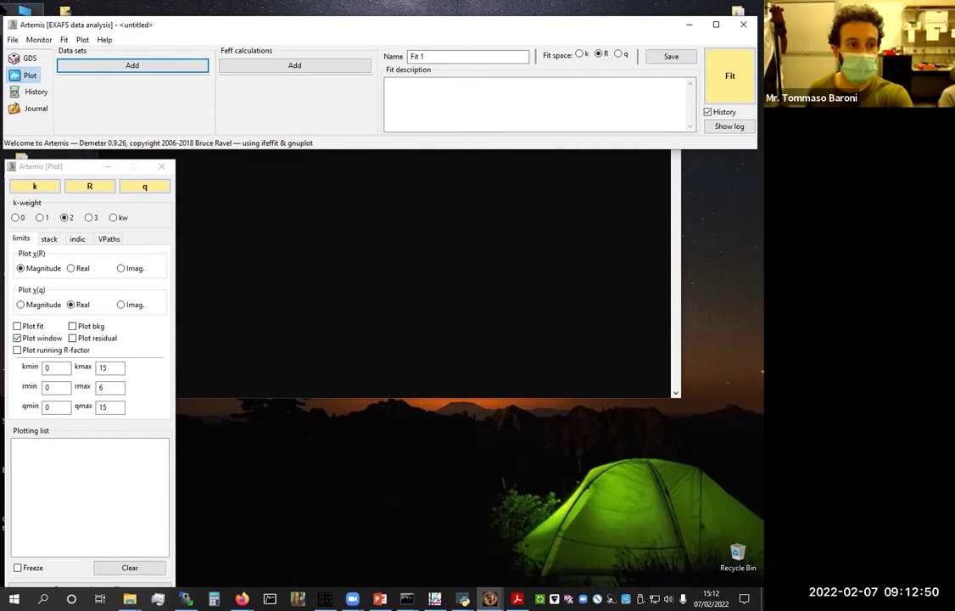
Start opening a project or data file, go to the IH-HC-3723 folder and show all file types
{"action": "left_click", "coordinate": [12, 40]}
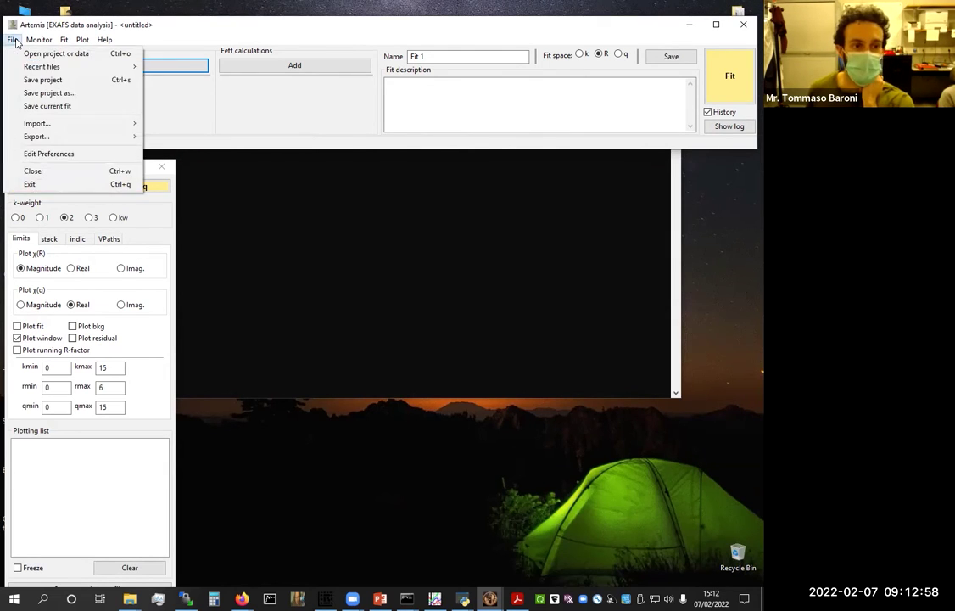
{"action": "left_click", "coordinate": [56, 54]}
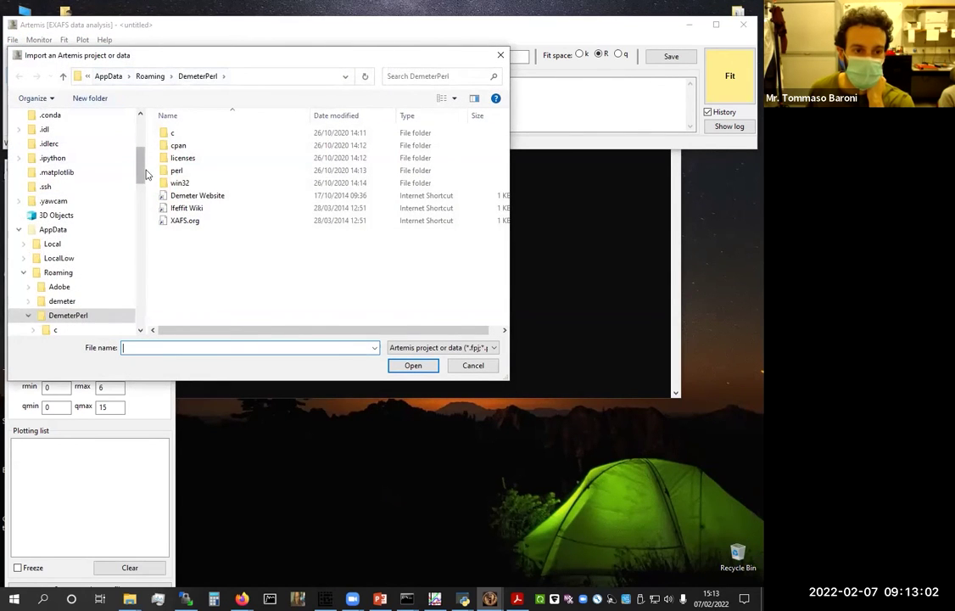
{"action": "scroll", "coordinate": [138, 142], "scroll_direction": "up", "scroll_amount": 4}
{"action": "scroll", "coordinate": [136, 136], "scroll_direction": "up", "scroll_amount": 1}
{"action": "left_click", "coordinate": [64, 207]}
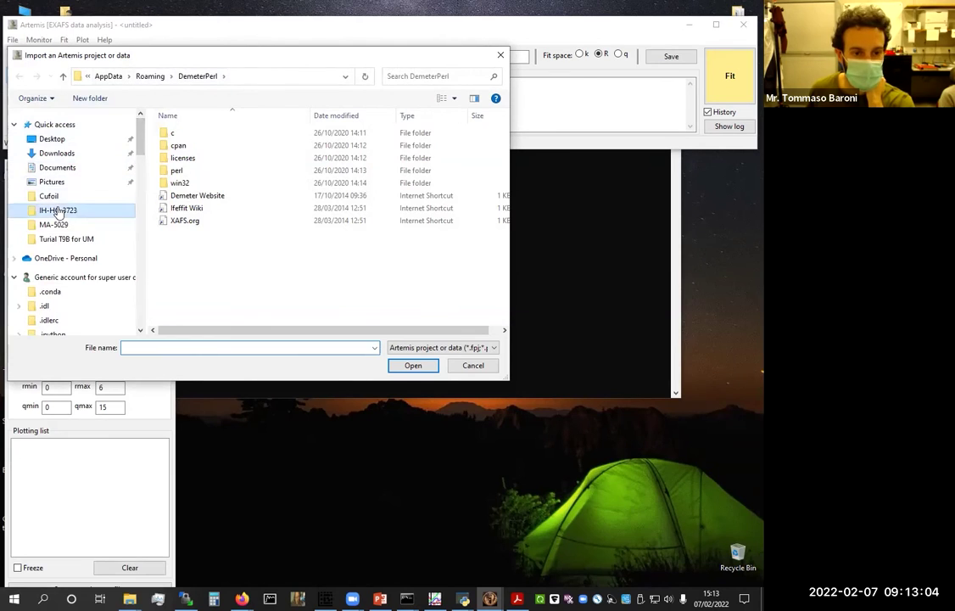
{"action": "left_click", "coordinate": [408, 348]}
{"action": "left_click", "coordinate": [406, 422]}
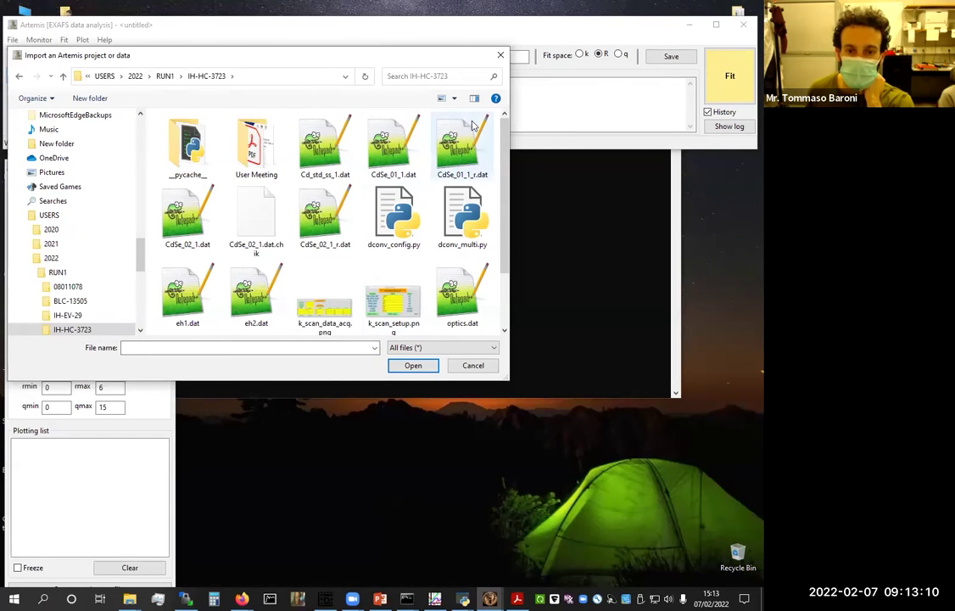
Look through the folder and its User Meeting subfolder, then import CdSe_02_1.dat.chik as χ(k) data
{"action": "left_click_drag", "start_coordinate": [508, 140], "coordinate": [509, 212]}
{"action": "scroll", "coordinate": [215, 127], "scroll_direction": "up", "scroll_amount": 2}
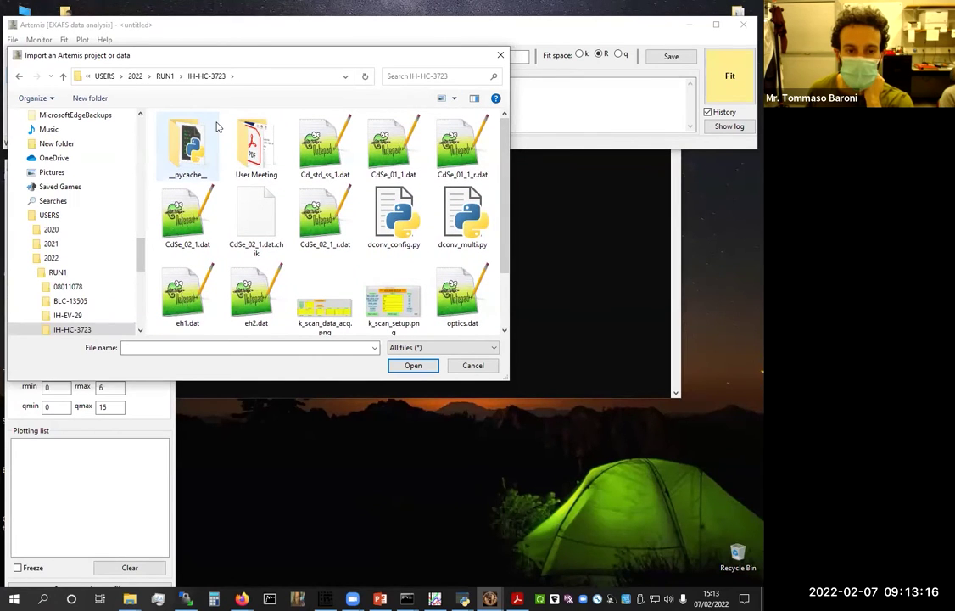
{"action": "double_click", "coordinate": [254, 138]}
{"action": "key", "text": "alt+Left"}
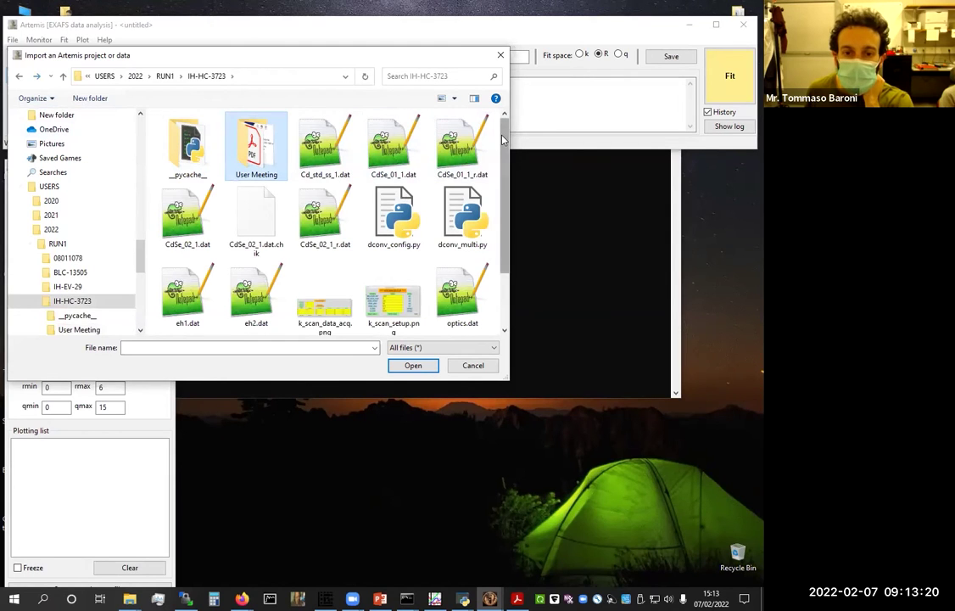
{"action": "left_click", "coordinate": [256, 227]}
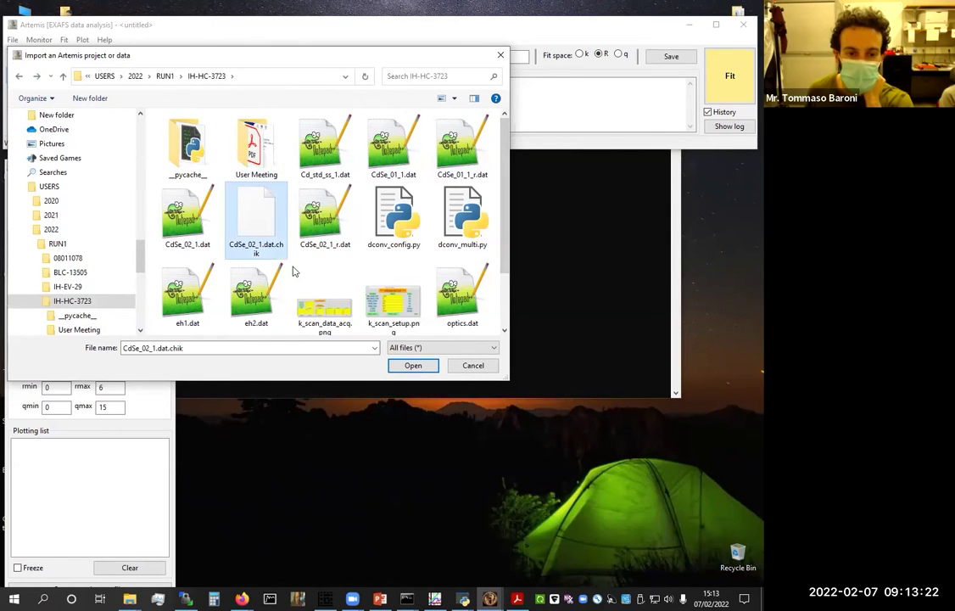
{"action": "left_click", "coordinate": [413, 367]}
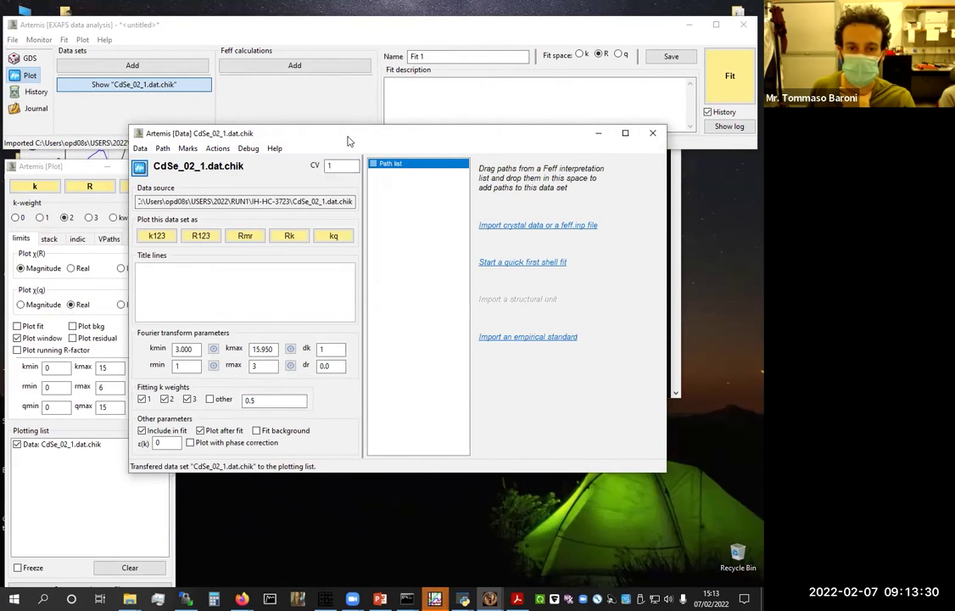
Place the Data window beside the Plot window and move the k-space graph over its lower part
{"action": "left_click_drag", "start_coordinate": [348, 140], "coordinate": [401, 173]}
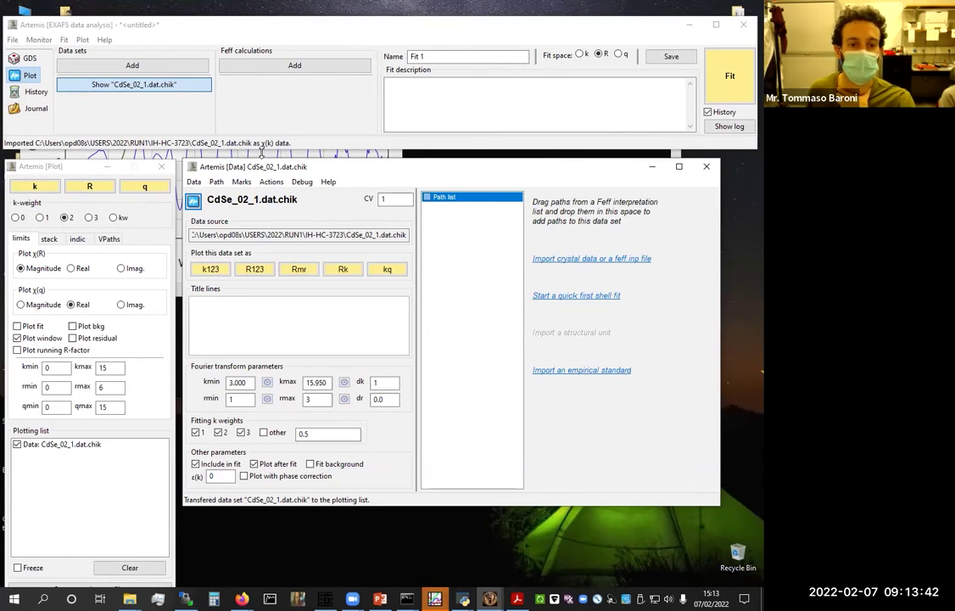
{"action": "left_click", "coordinate": [231, 134]}
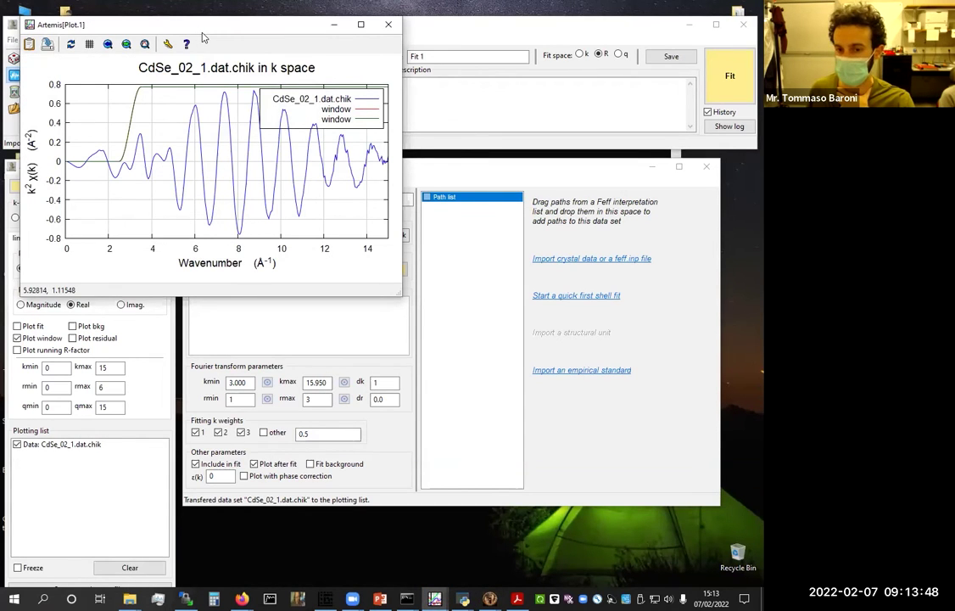
{"action": "left_click_drag", "start_coordinate": [201, 32], "coordinate": [513, 296]}
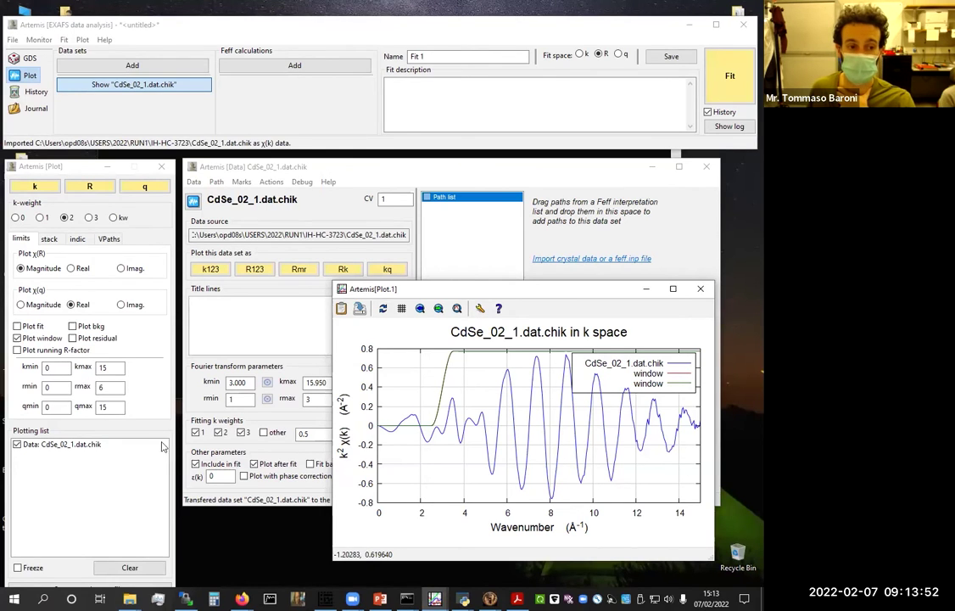
Set the upper k limit of the plot to 18 and replot the data in k-space
{"action": "left_click", "coordinate": [73, 170]}
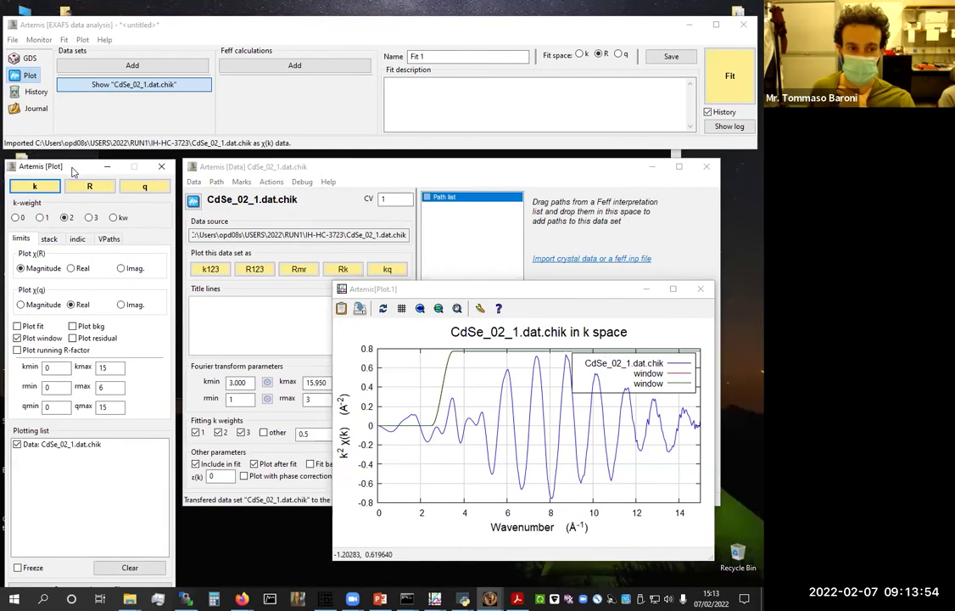
{"action": "double_click", "coordinate": [107, 367]}
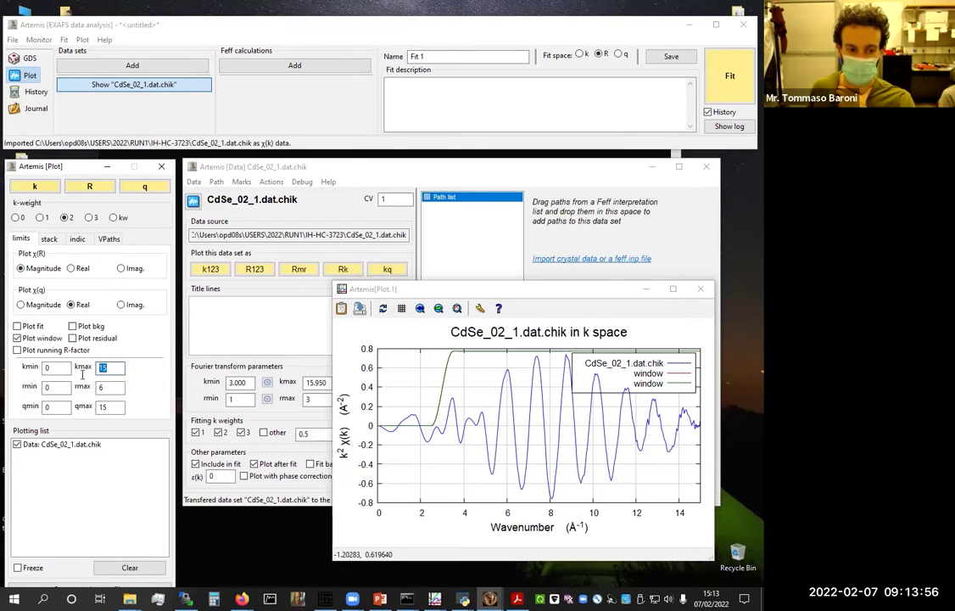
{"action": "type", "text": "18"}
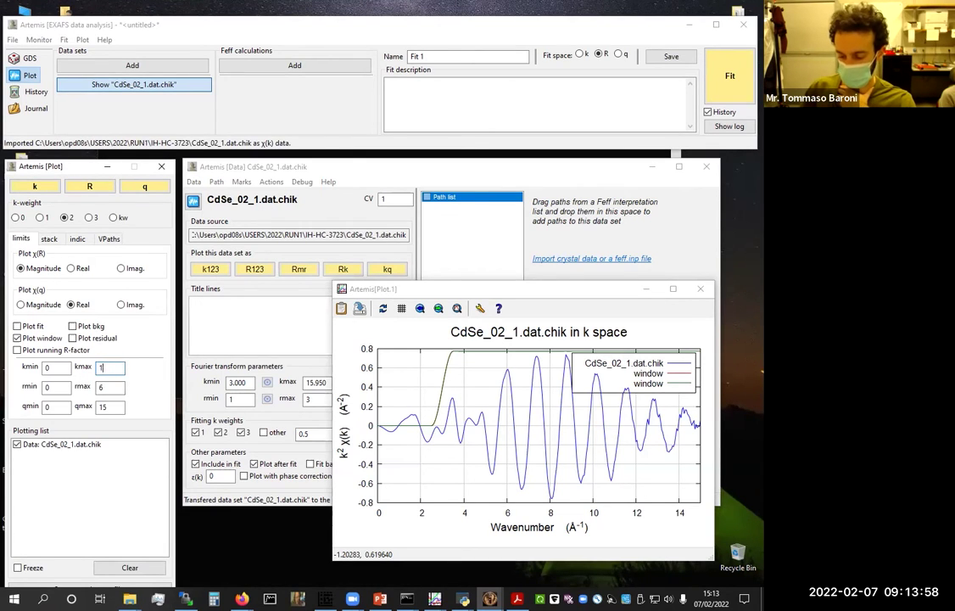
{"action": "left_click", "coordinate": [37, 188]}
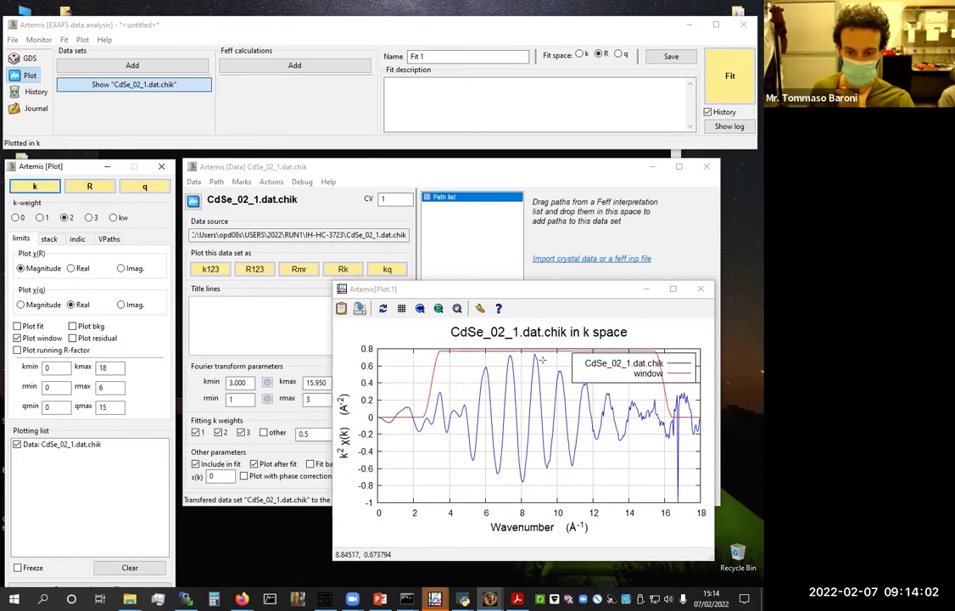
Reposition the graph and compare the k-space plot without and with the Fourier transform window
{"action": "left_click_drag", "start_coordinate": [542, 294], "coordinate": [453, 271]}
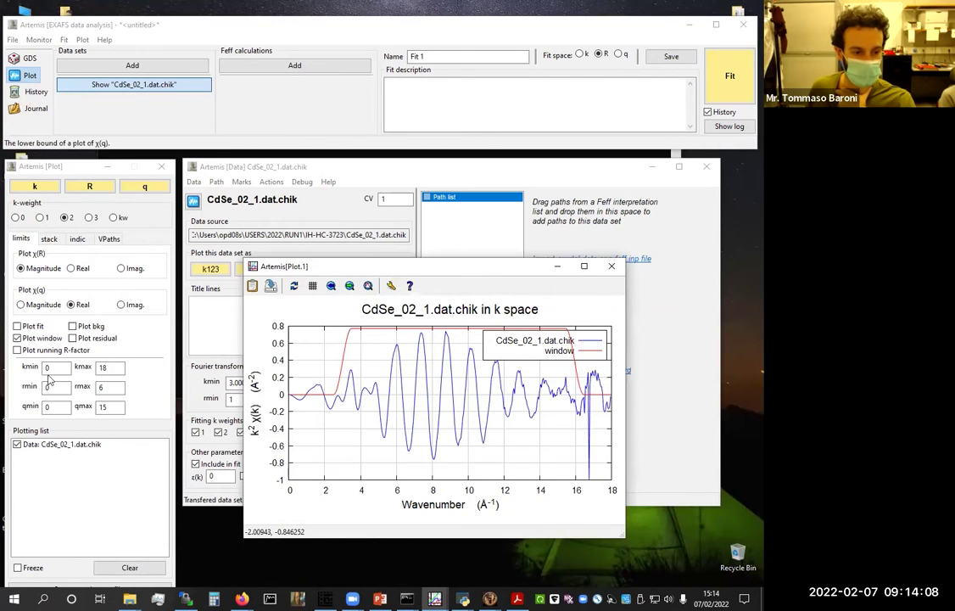
{"action": "left_click", "coordinate": [38, 339]}
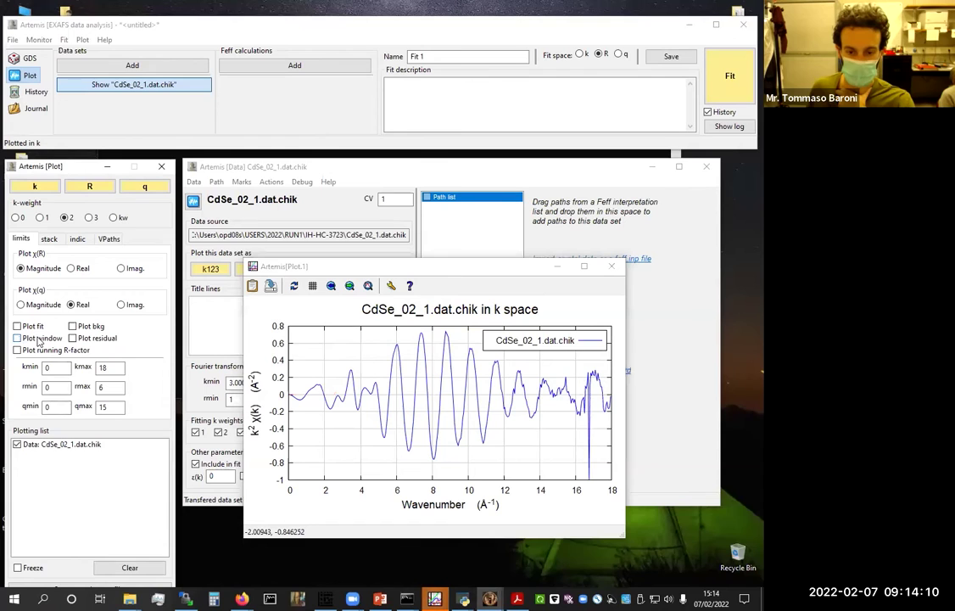
{"action": "left_click", "coordinate": [38, 340]}
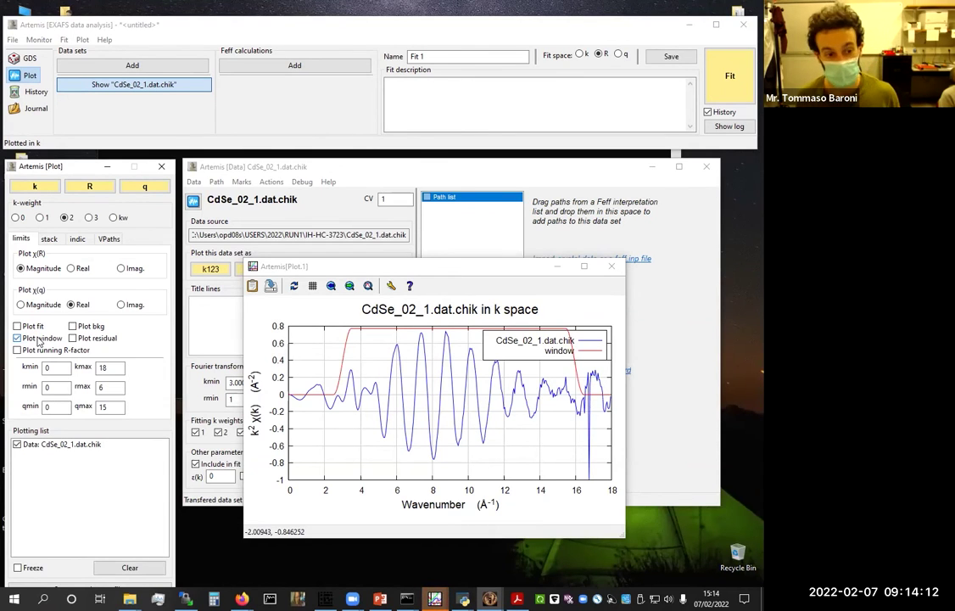
Plot CdSe_02_1.dat.chik in R-space and review the graph against the data set's Fourier transform and fitting parameters
{"action": "left_click", "coordinate": [76, 193]}
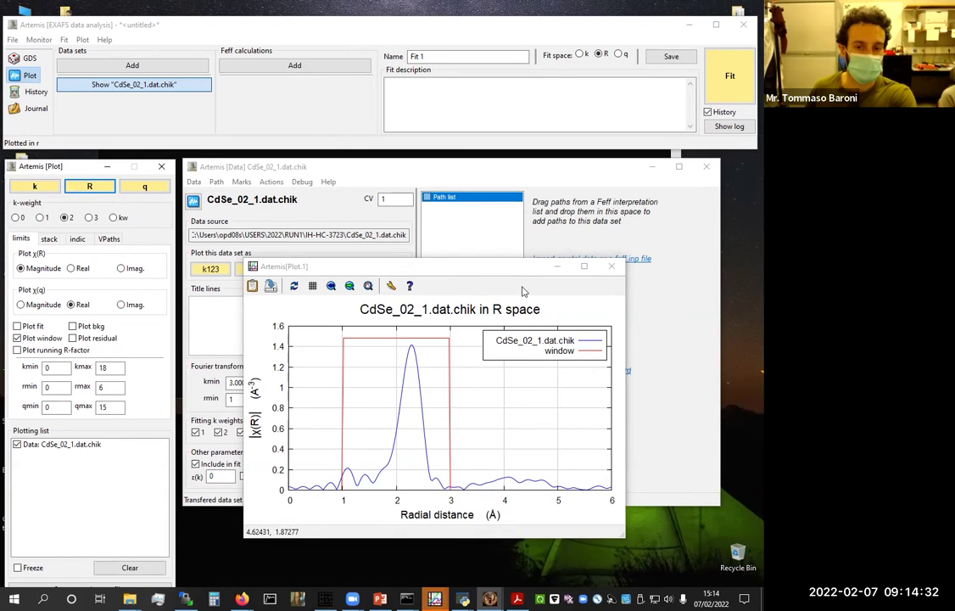
{"action": "left_click_drag", "start_coordinate": [508, 273], "coordinate": [516, 321]}
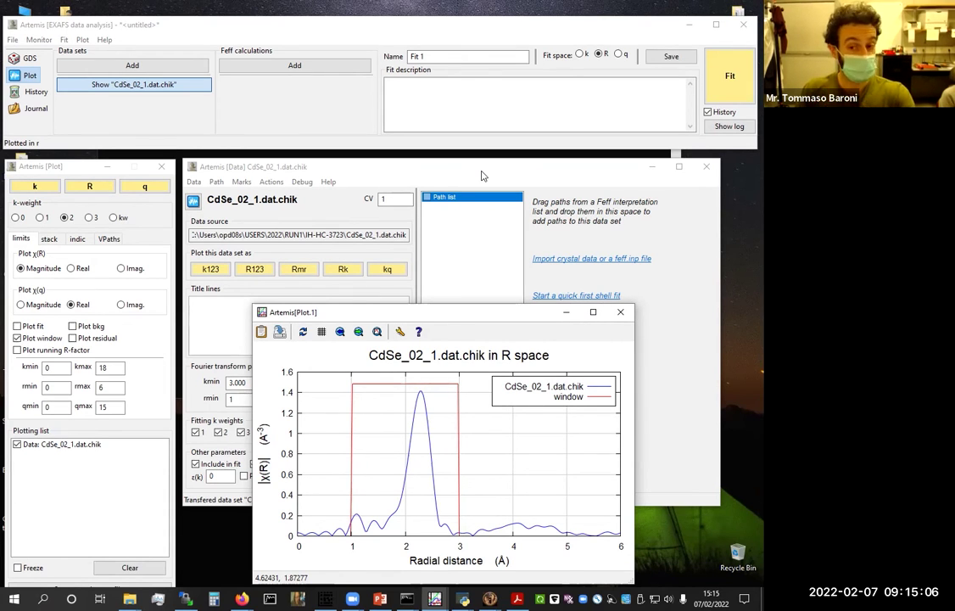
{"action": "left_click", "coordinate": [481, 175]}
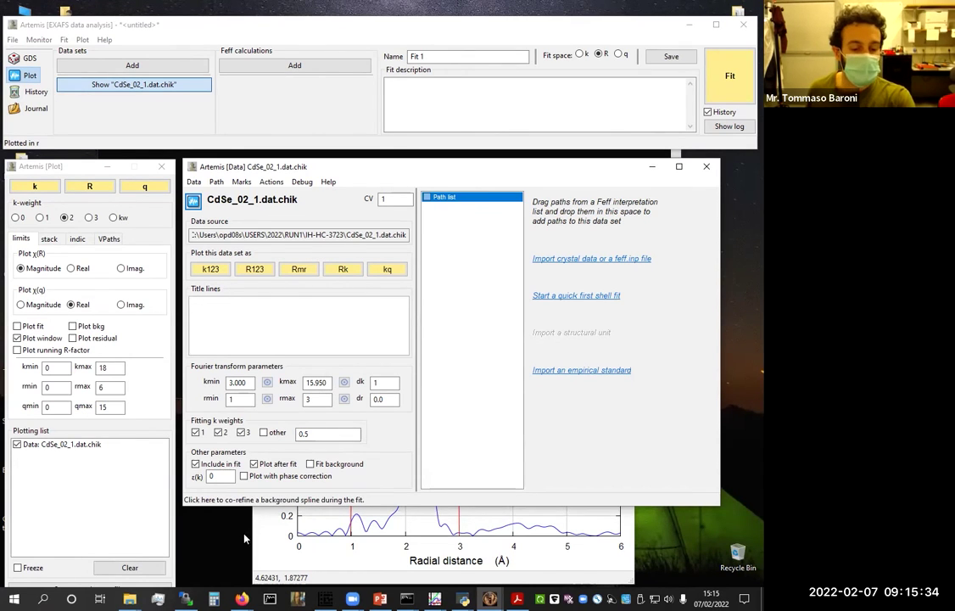
{"action": "left_click", "coordinate": [382, 524]}
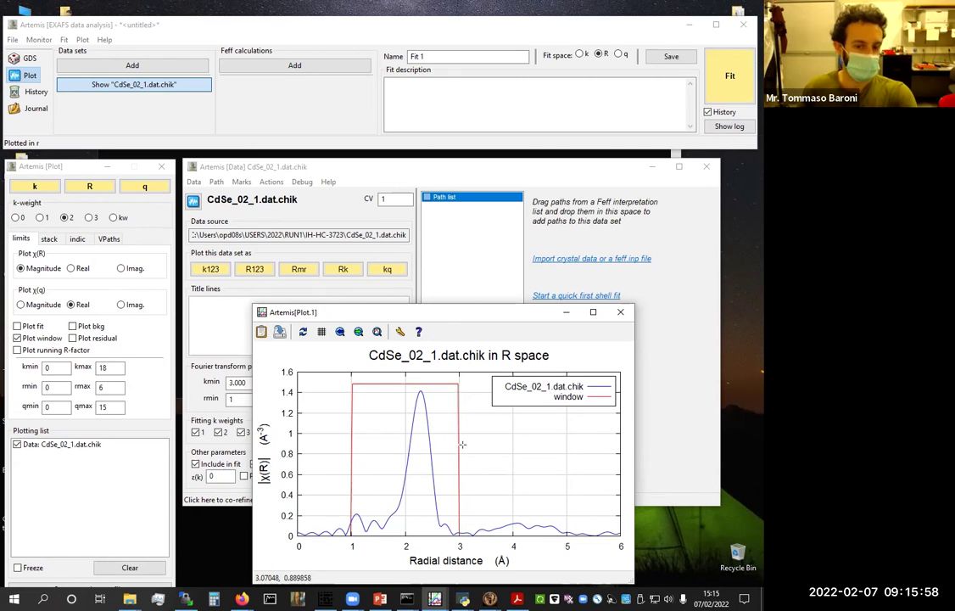
Switch to the Firefox window with the ESRF sign-in page and close its old tabs, leaving one blank tab
{"action": "mouse_move", "coordinate": [241, 599]}
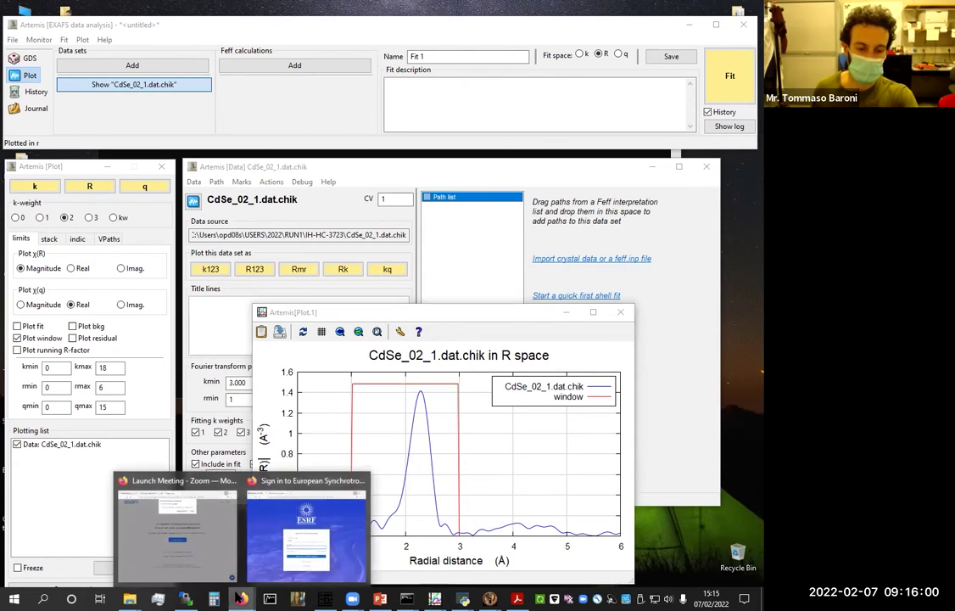
{"action": "left_click", "coordinate": [305, 521]}
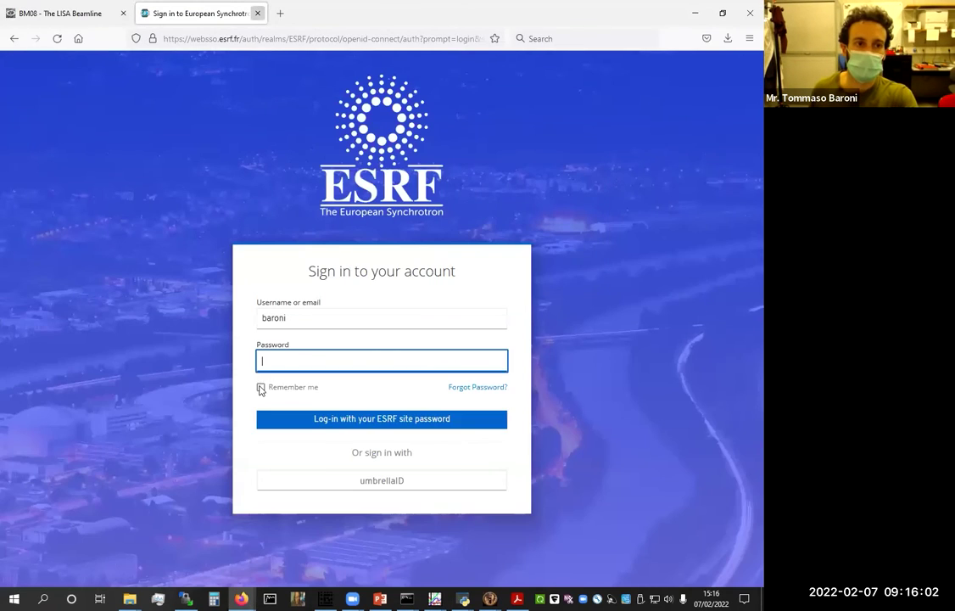
{"action": "middle_click", "coordinate": [140, 13]}
{"action": "key", "text": "ctrl+t"}
{"action": "left_click", "coordinate": [123, 13]}
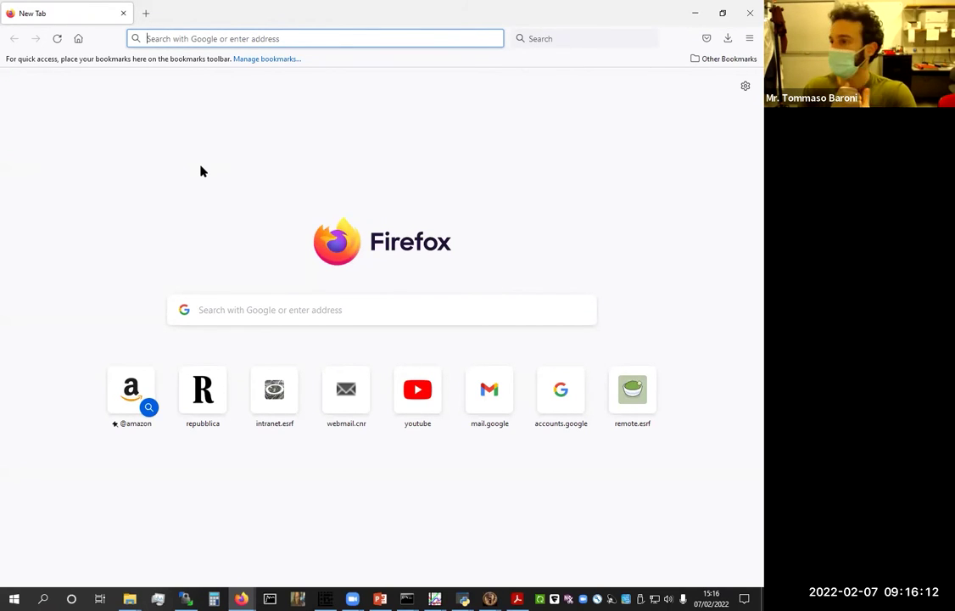
Search Google for "american mineralogist crystal structure database"
{"action": "left_click", "coordinate": [204, 299]}
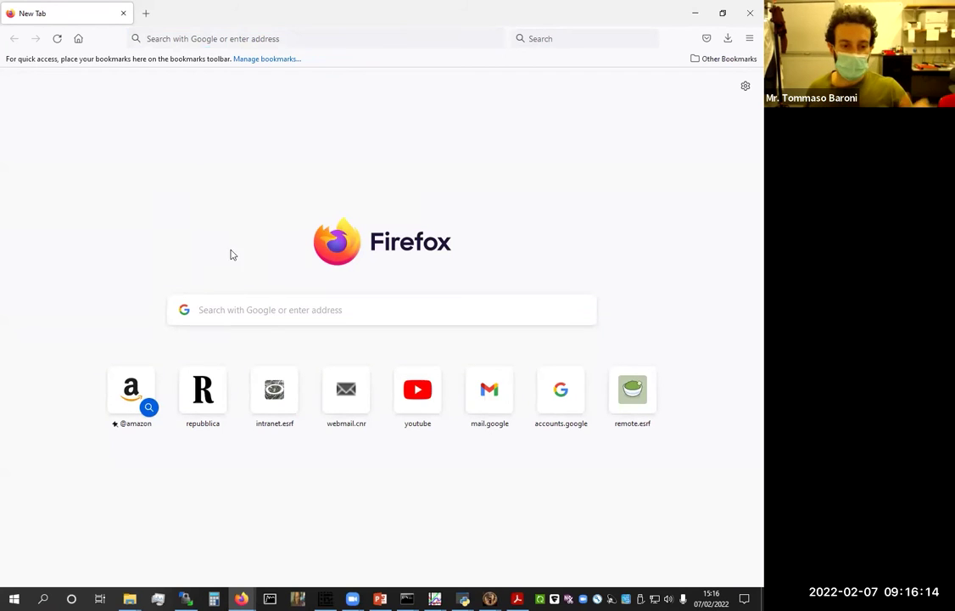
{"action": "type", "text": "am"}
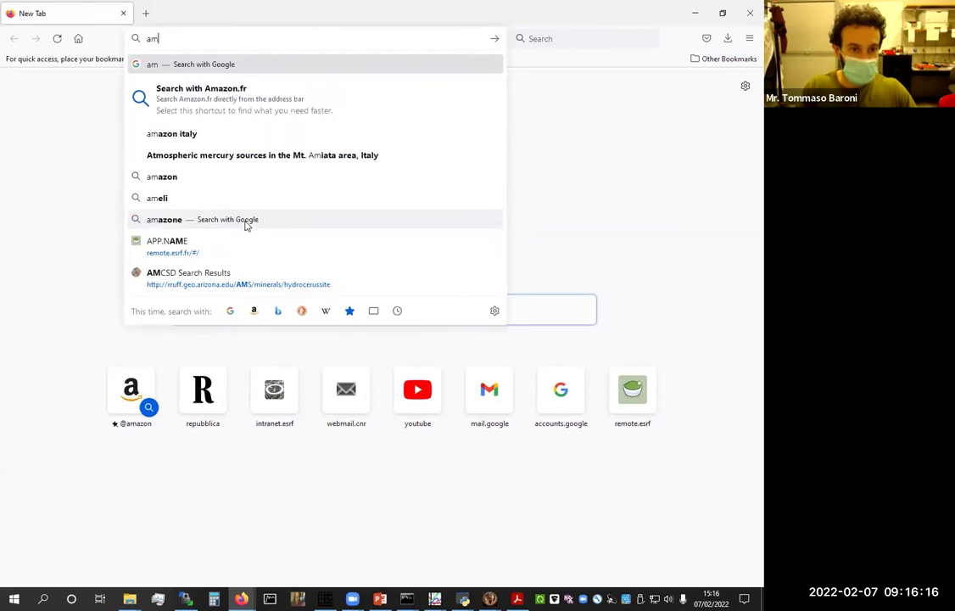
{"action": "type", "text": "erucаn minera"}
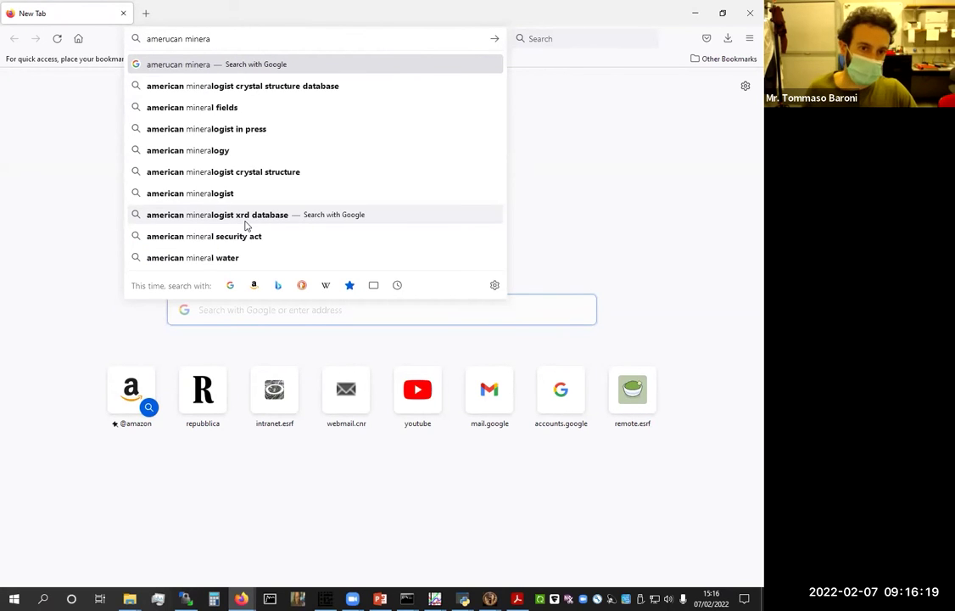
{"action": "left_click", "coordinate": [238, 91]}
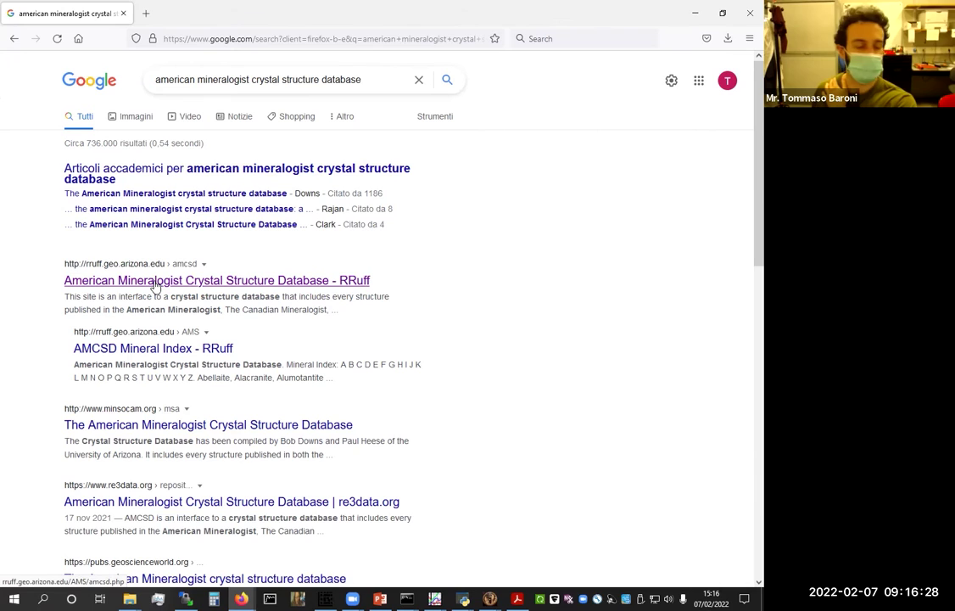
Open a second blank browser tab next to the search results and dismiss the address suggestions
{"action": "left_click", "coordinate": [146, 14]}
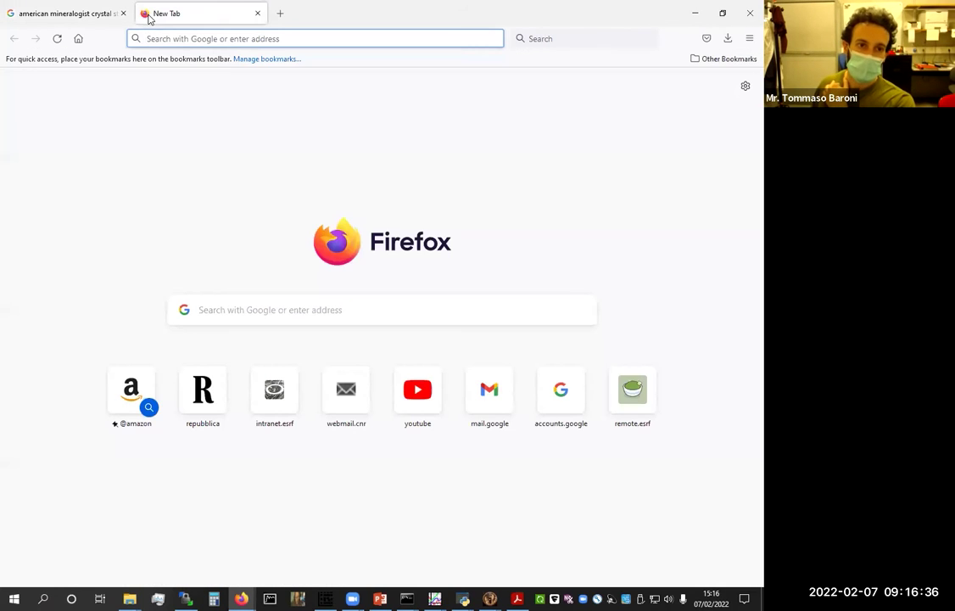
{"action": "left_click", "coordinate": [161, 36]}
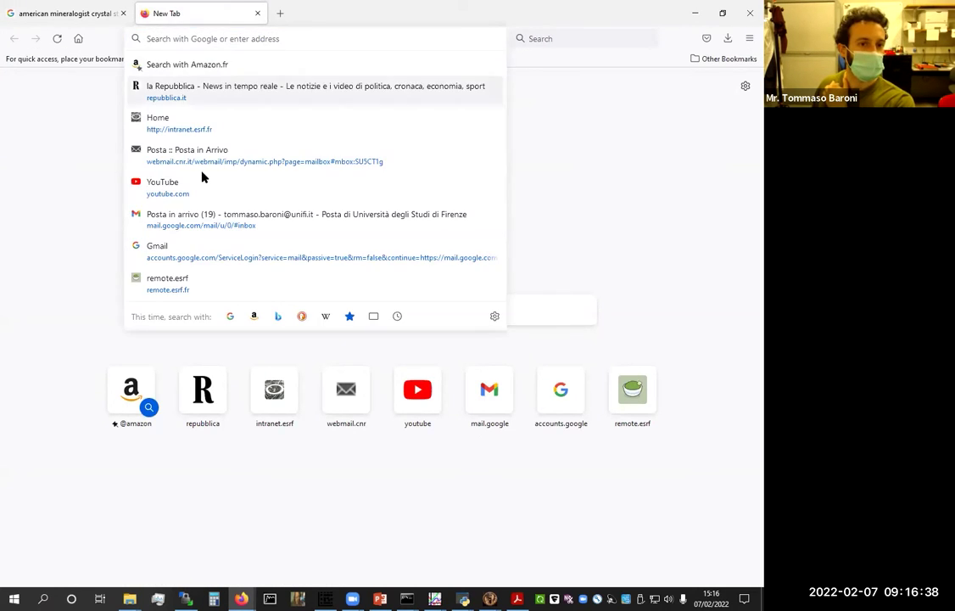
{"action": "left_click", "coordinate": [85, 179]}
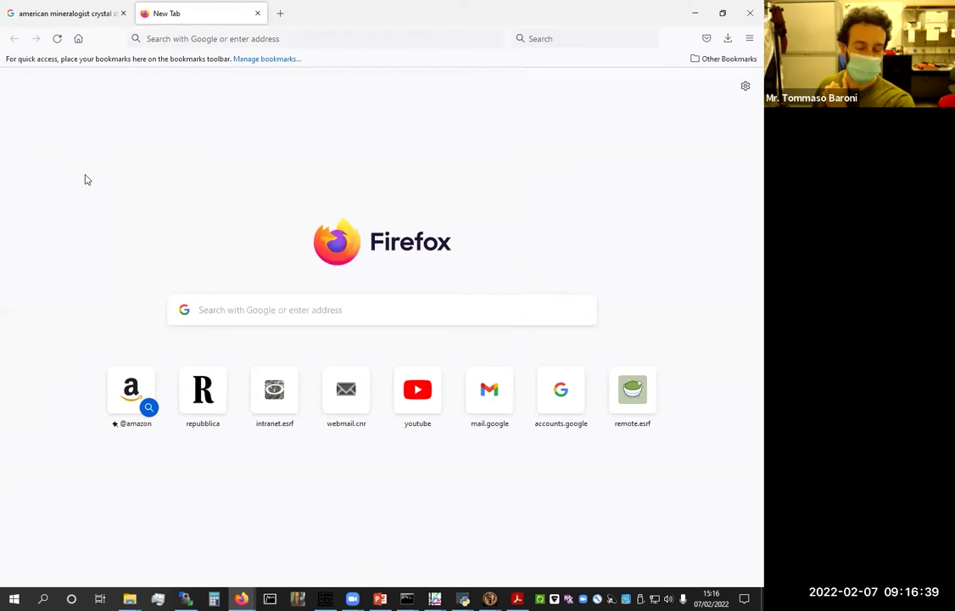
Look up "icsd" in the blank tab and bring up the ICSD Basic Search & Retrieve page
{"action": "left_click", "coordinate": [256, 296]}
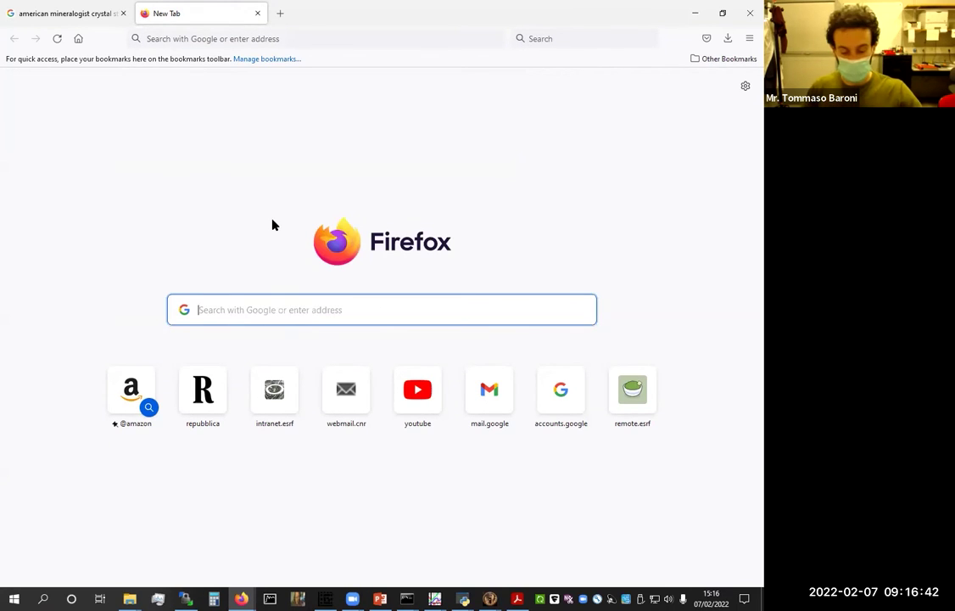
{"action": "type", "text": "icsd"}
{"action": "key", "text": "Return"}
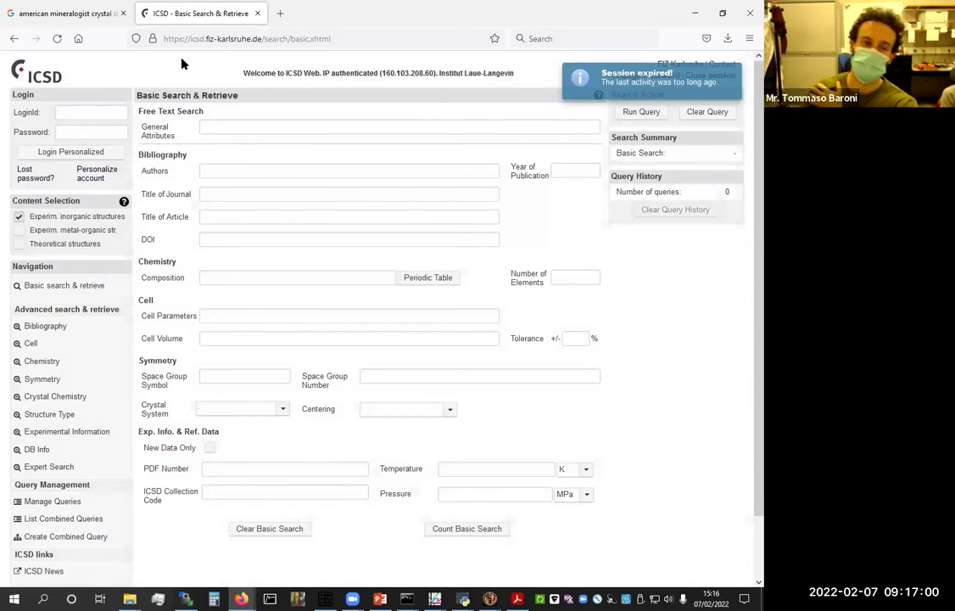
{"action": "left_click", "coordinate": [29, 21]}
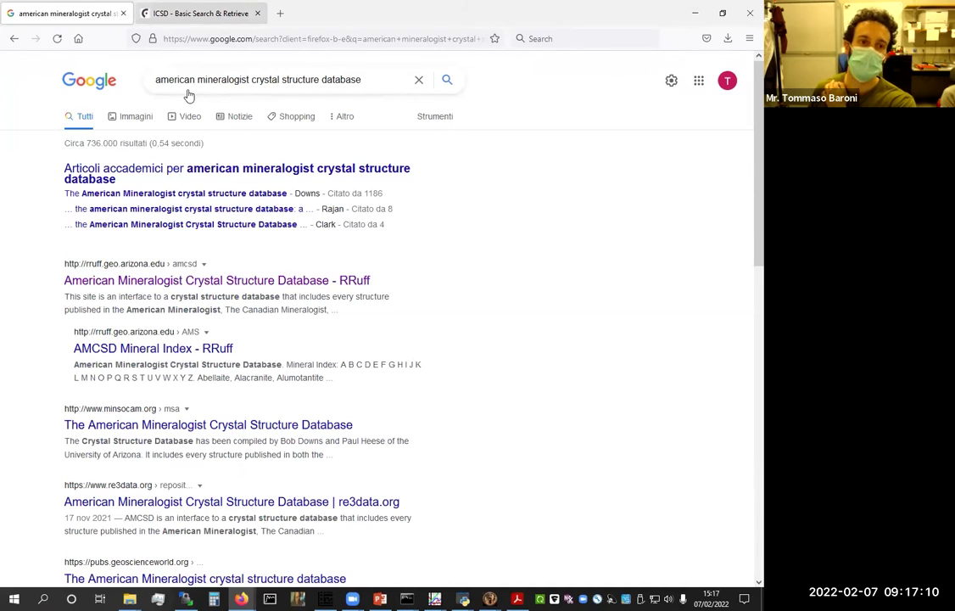
{"action": "left_click", "coordinate": [148, 15]}
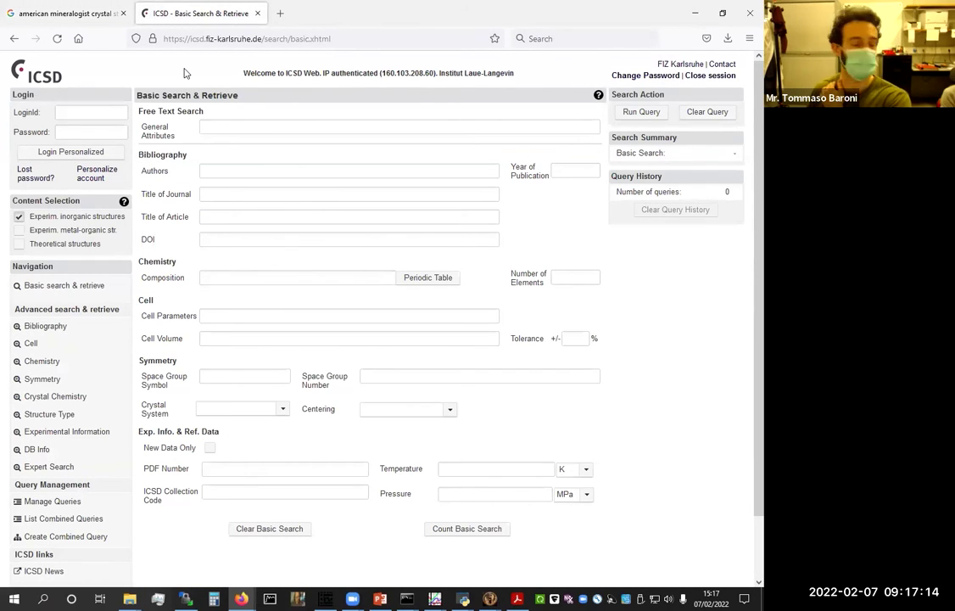
Run an ICSD query for composition Cd Se with the number of elements set to 2
{"action": "left_click", "coordinate": [196, 277]}
{"action": "type", "text": "Cd Se"}
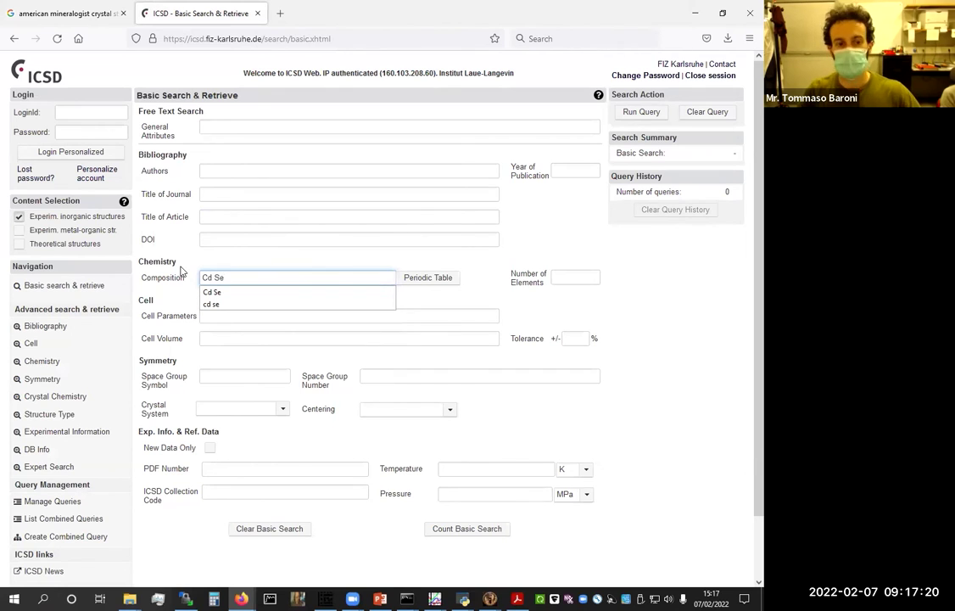
{"action": "left_click", "coordinate": [181, 271]}
{"action": "left_click", "coordinate": [566, 276]}
{"action": "type", "text": "2"}
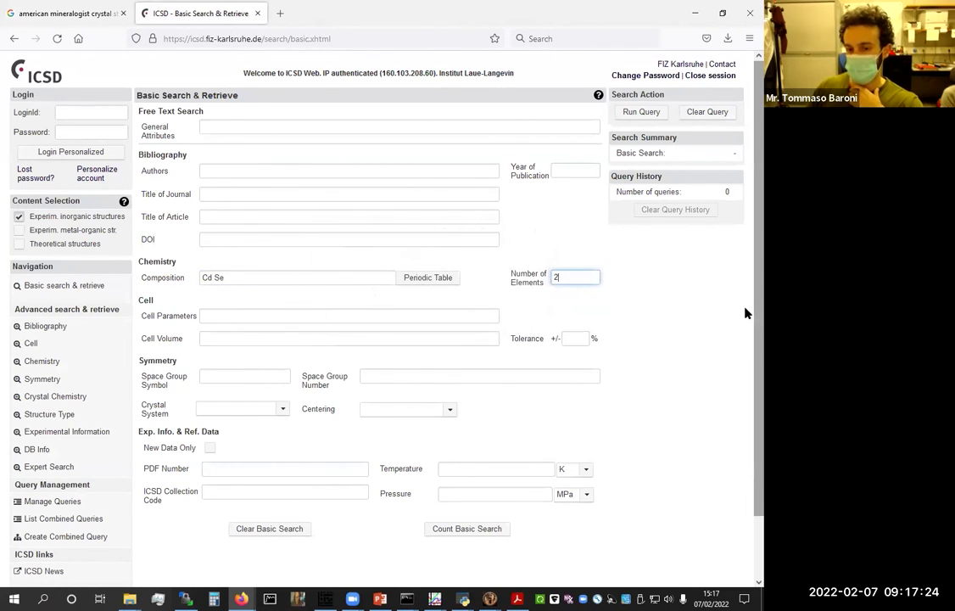
{"action": "left_click", "coordinate": [635, 311]}
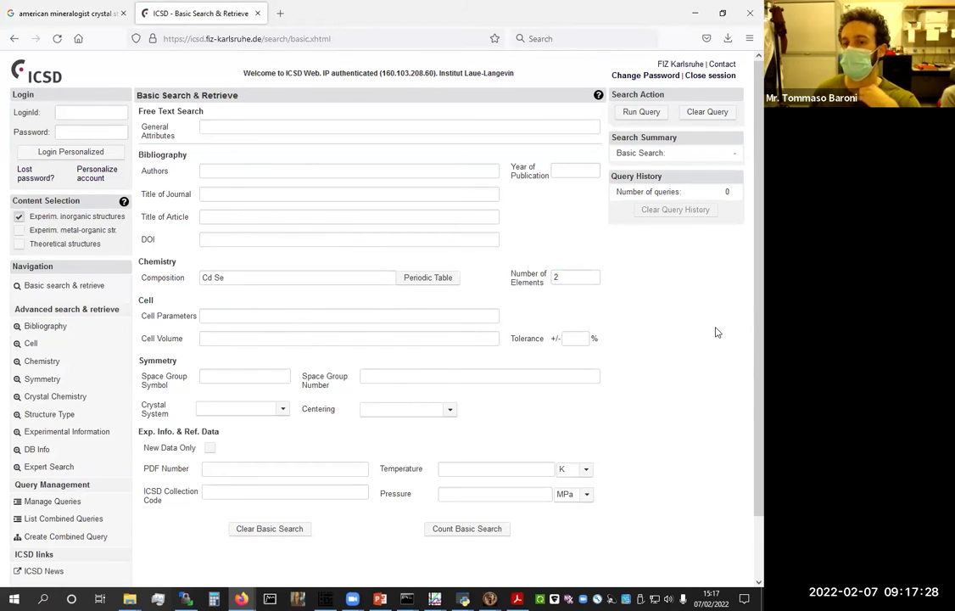
{"action": "left_click", "coordinate": [641, 114]}
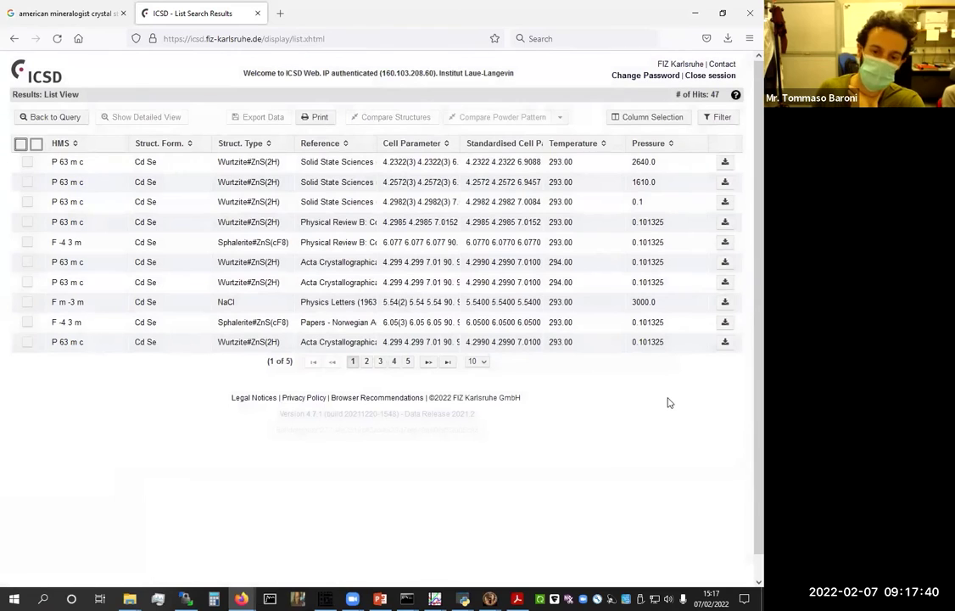
Show 50 entries per page in the ICSD results and sort them by HMS space group in descending order
{"action": "left_click", "coordinate": [478, 363]}
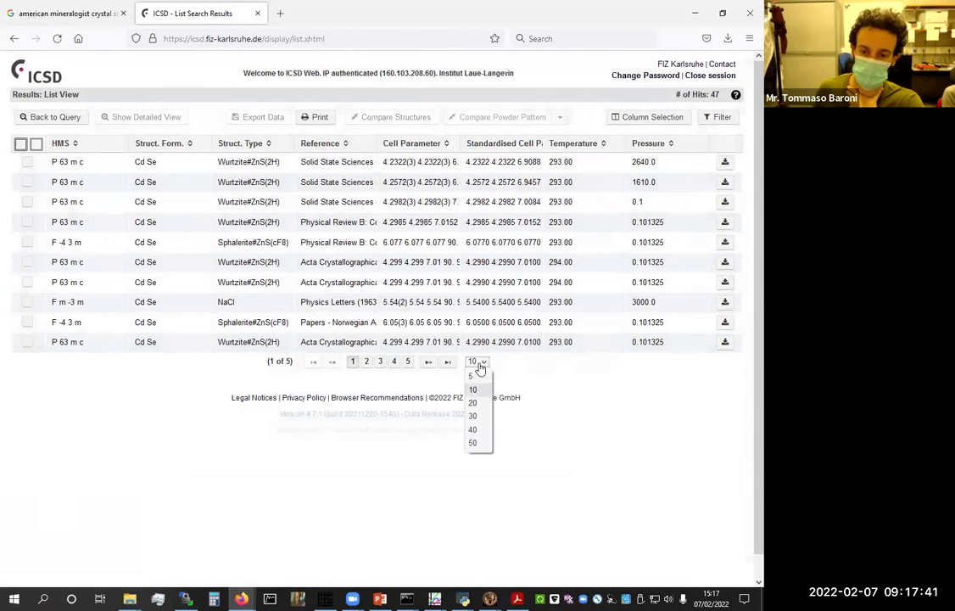
{"action": "left_click", "coordinate": [476, 442]}
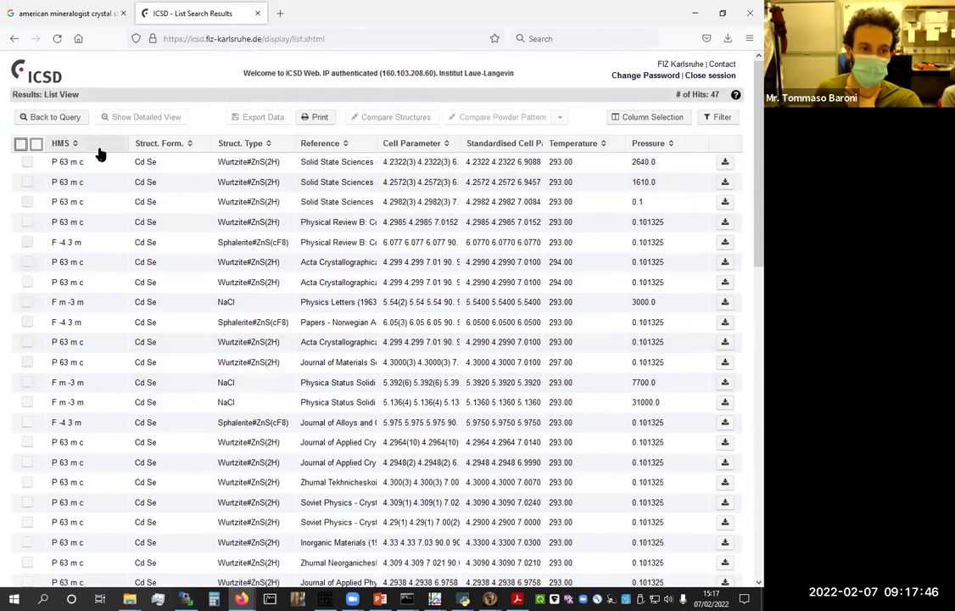
{"action": "left_click", "coordinate": [100, 151]}
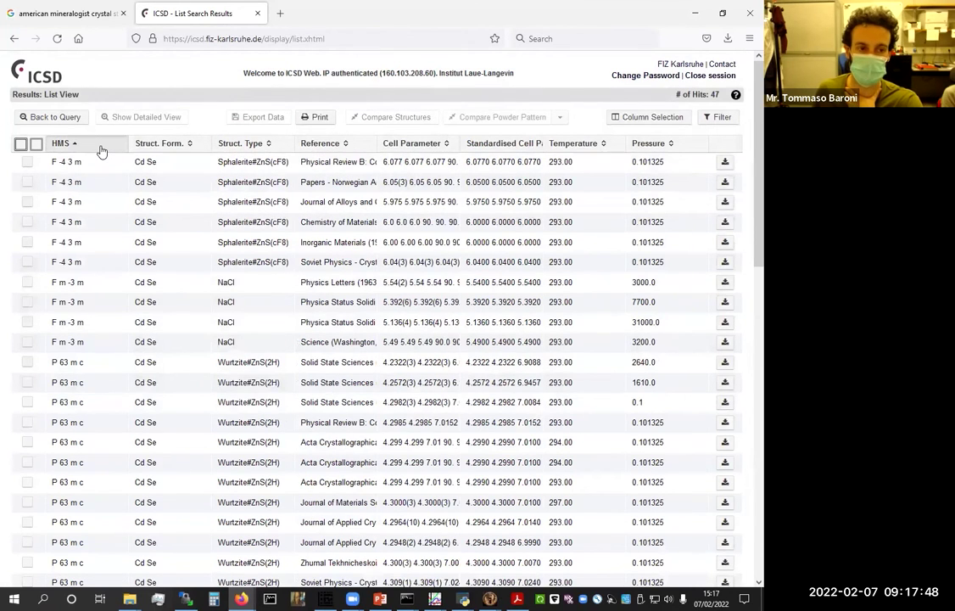
{"action": "left_click", "coordinate": [100, 151]}
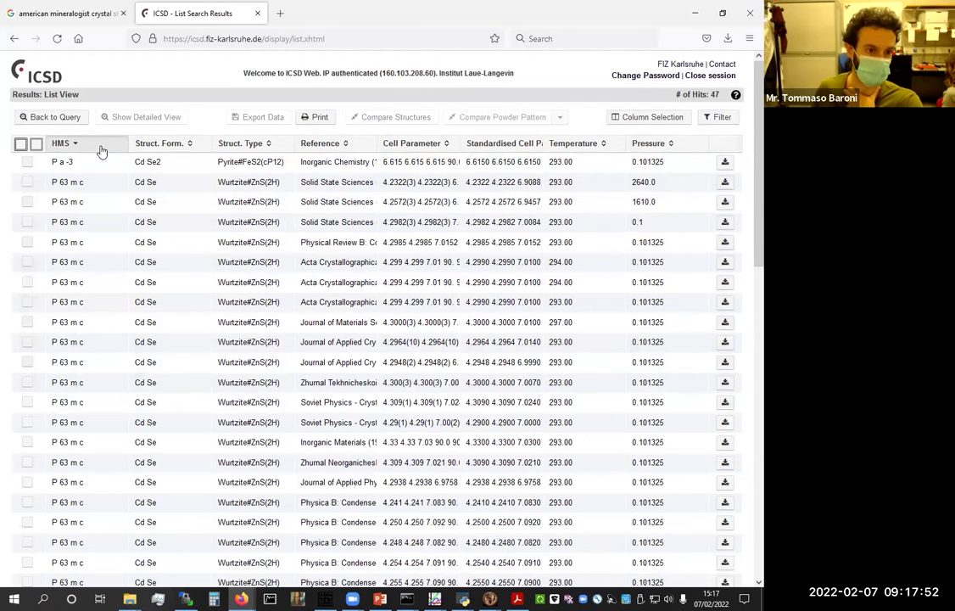
Examine the sorted CdSe entries, comparing space groups, structure types, cell parameters, temperatures and pressures
{"action": "mouse_move", "coordinate": [106, 188]}
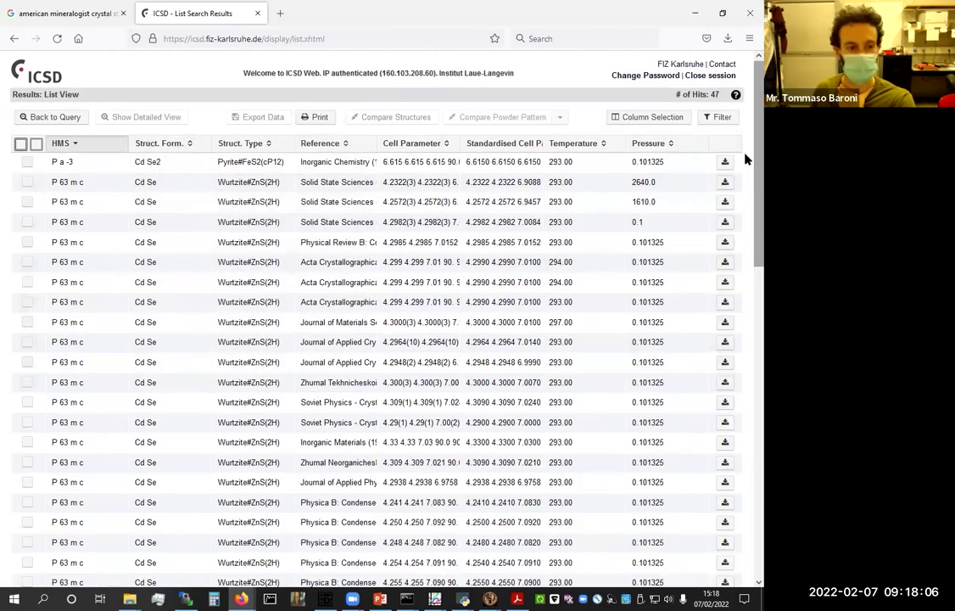
{"action": "scroll", "coordinate": [744, 234], "scroll_direction": "down", "scroll_amount": 5}
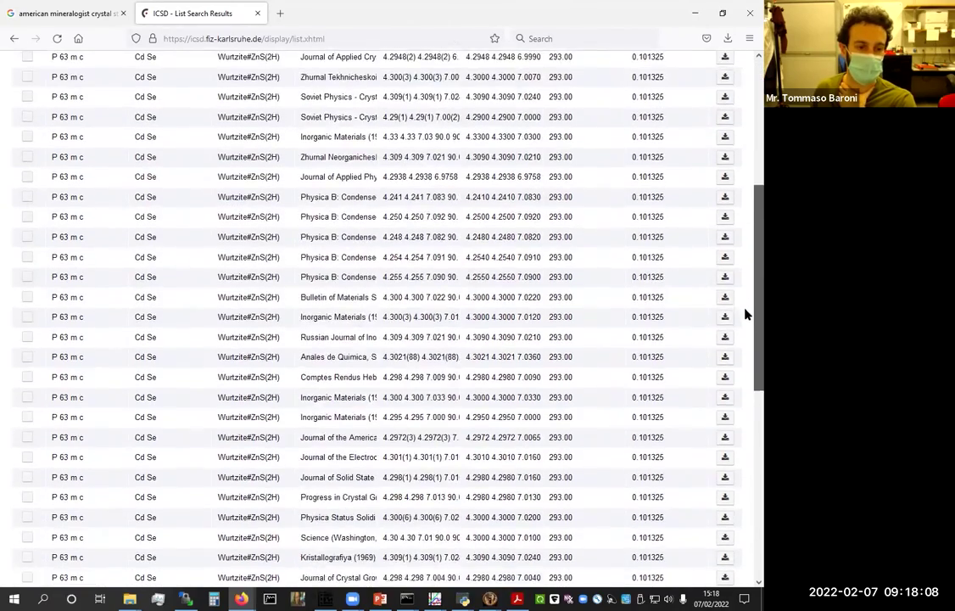
{"action": "scroll", "coordinate": [743, 399], "scroll_direction": "down", "scroll_amount": 4}
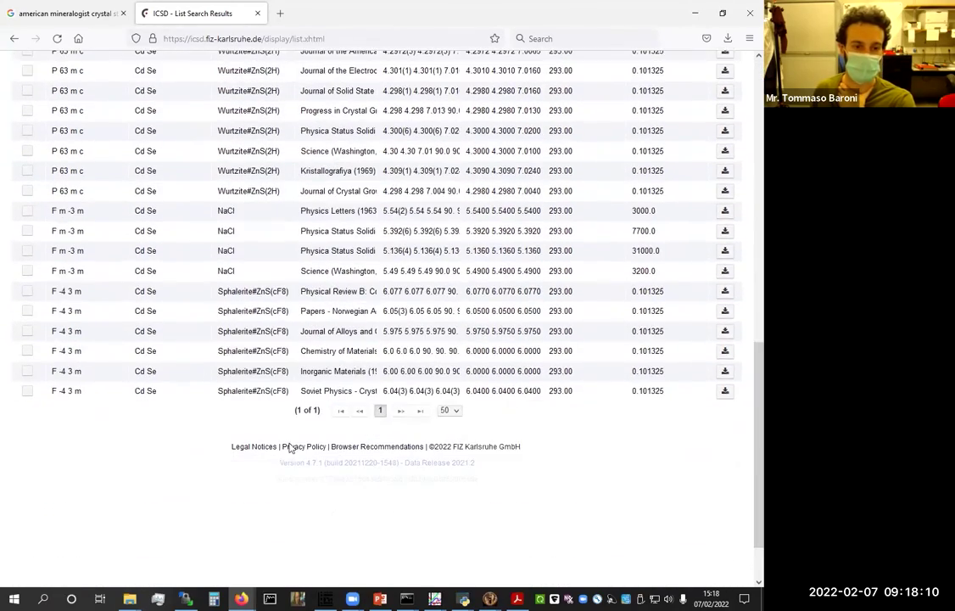
{"action": "mouse_move", "coordinate": [72, 298]}
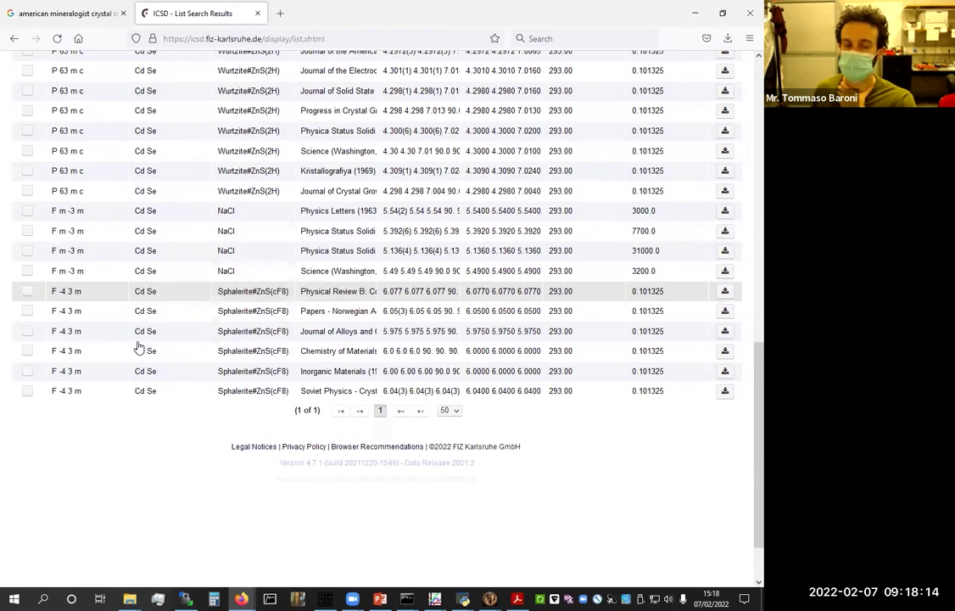
{"action": "left_click", "coordinate": [462, 599]}
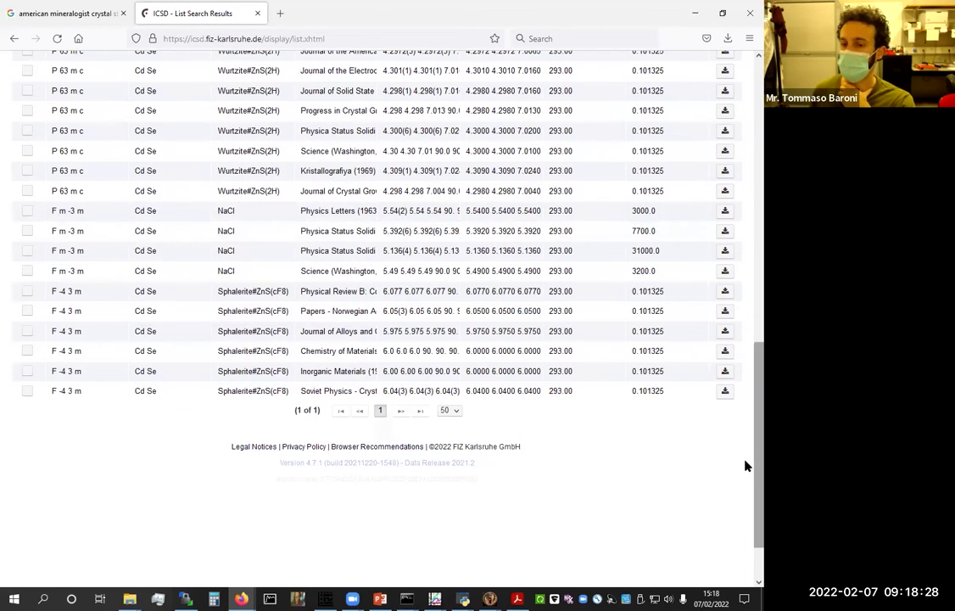
{"action": "scroll", "coordinate": [745, 430], "scroll_direction": "up", "scroll_amount": 1}
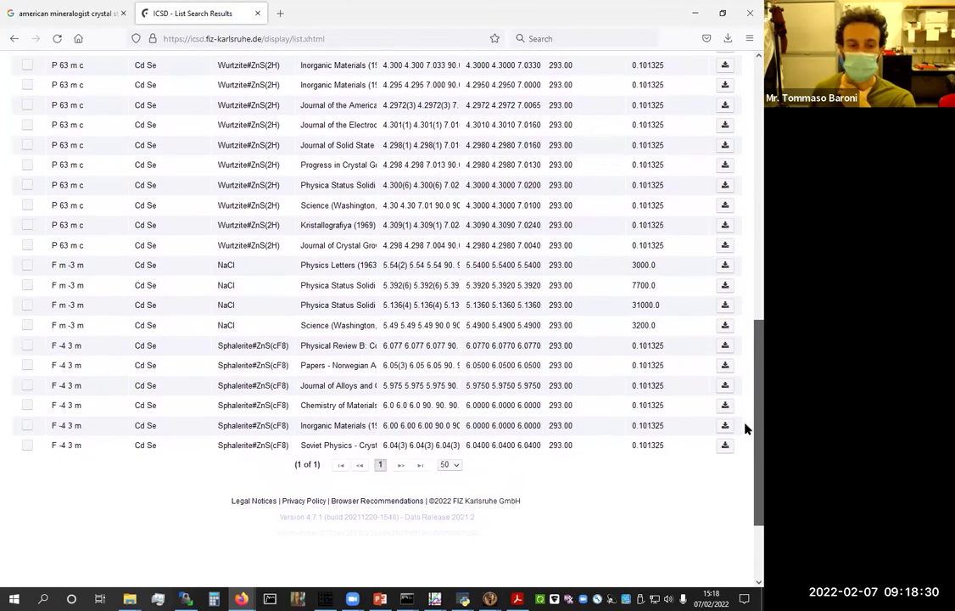
{"action": "scroll", "coordinate": [745, 420], "scroll_direction": "up", "scroll_amount": 2}
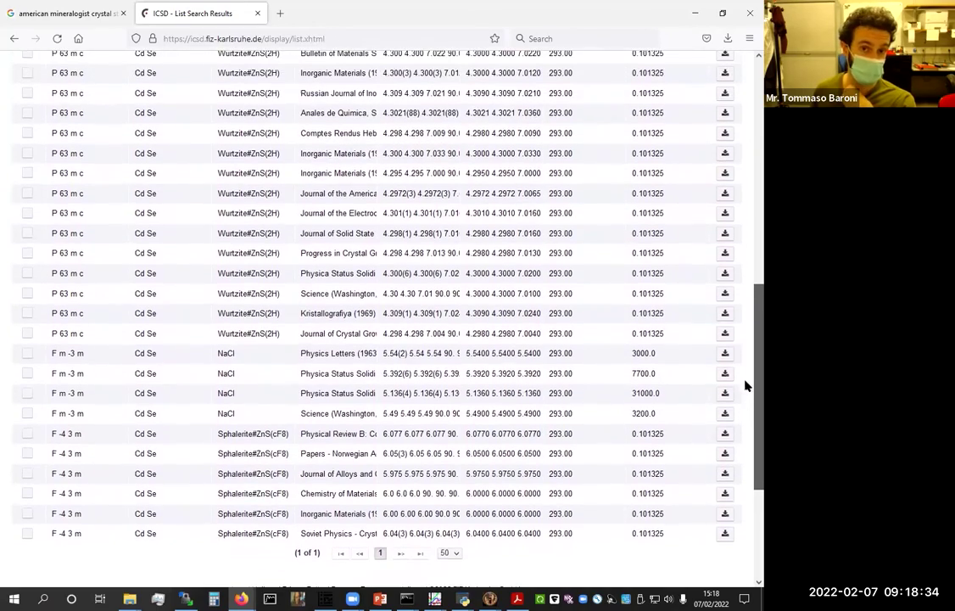
{"action": "scroll", "coordinate": [745, 387], "scroll_direction": "up", "scroll_amount": 10}
{"action": "scroll", "coordinate": [745, 188], "scroll_direction": "up", "scroll_amount": 3}
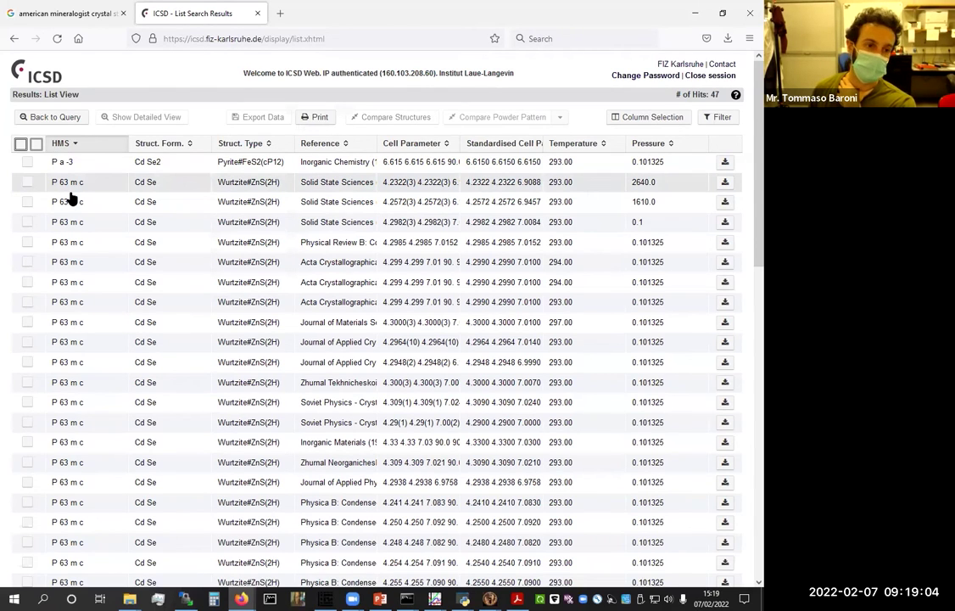
Download the CIF of the first 294 K wurtzite CdSe entry (P 63 m c) and paste it into IH-HC-3723's User Meeting folder
{"action": "mouse_move", "coordinate": [76, 188]}
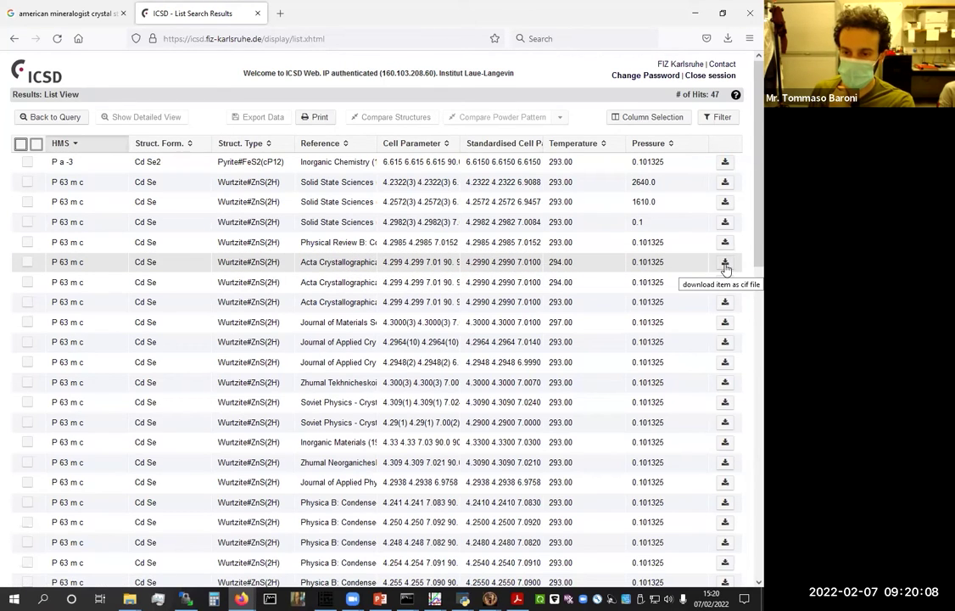
{"action": "left_click", "coordinate": [725, 266]}
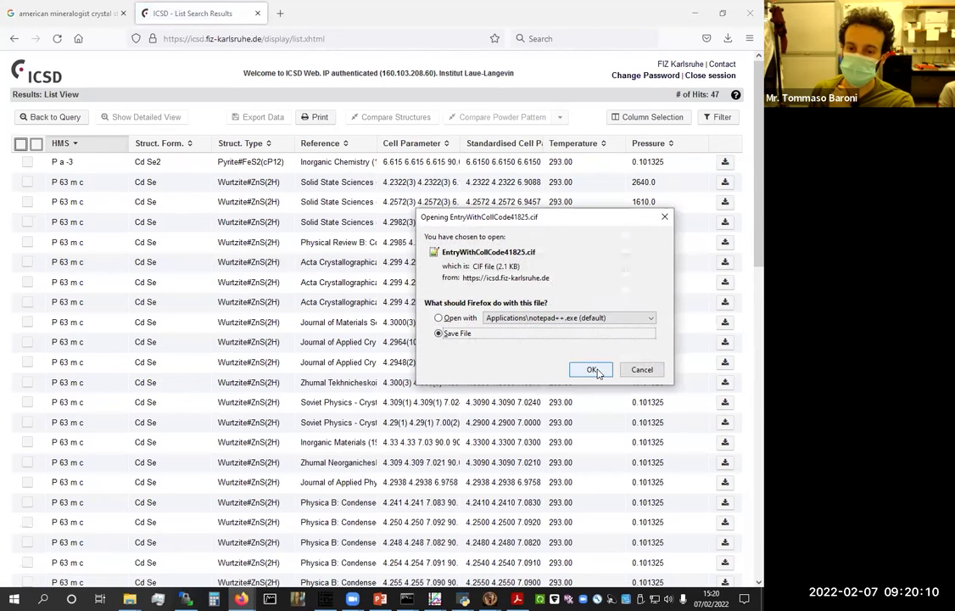
{"action": "left_click", "coordinate": [594, 370]}
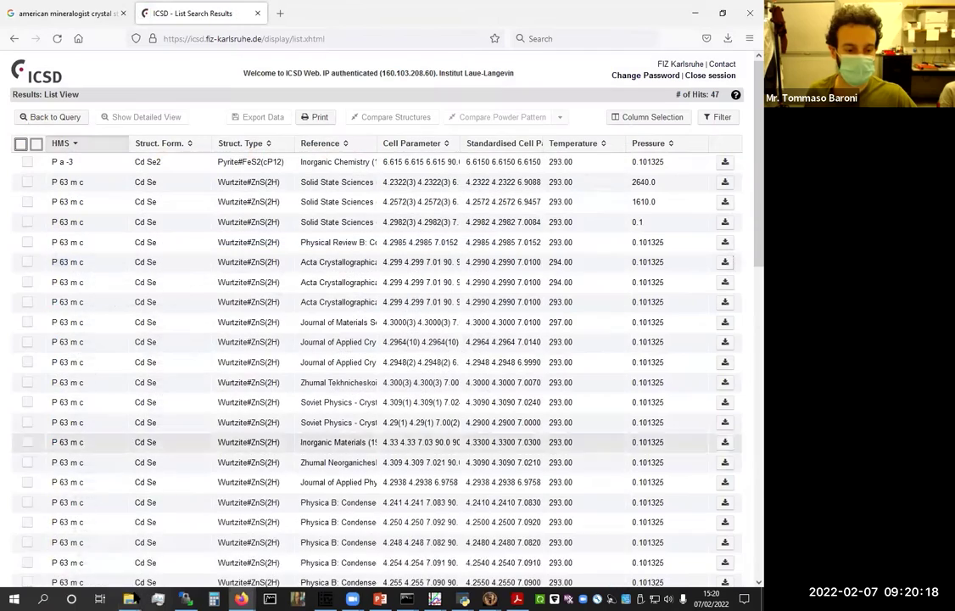
{"action": "left_click", "coordinate": [138, 598]}
{"action": "left_click", "coordinate": [139, 598]}
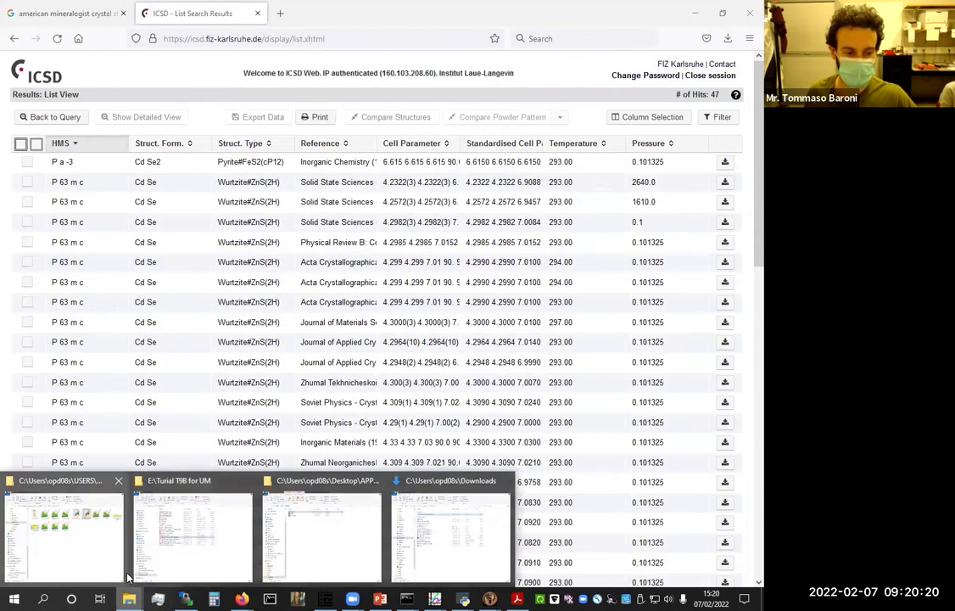
{"action": "left_click", "coordinate": [45, 548]}
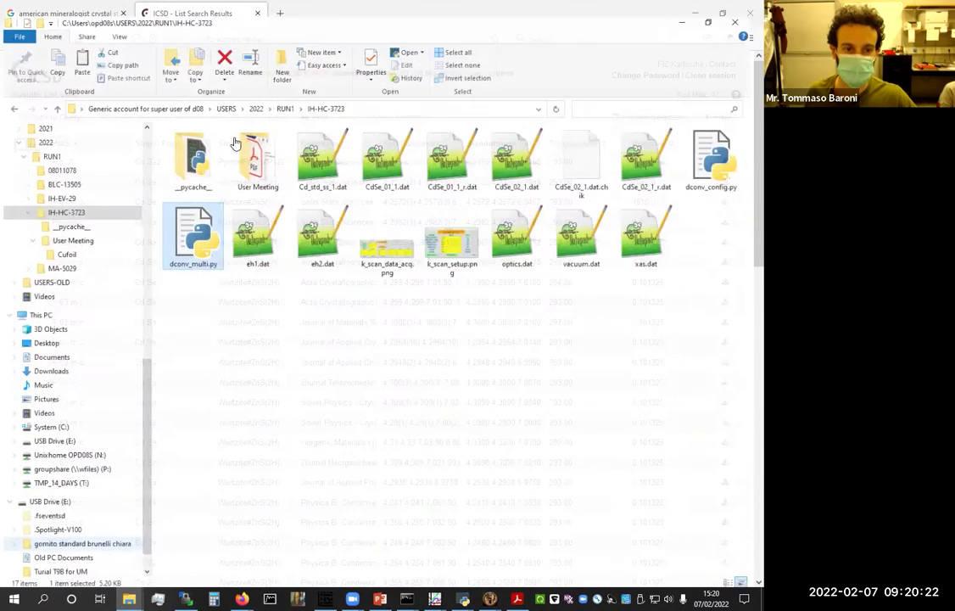
{"action": "double_click", "coordinate": [256, 151]}
{"action": "key", "text": "ctrl+v"}
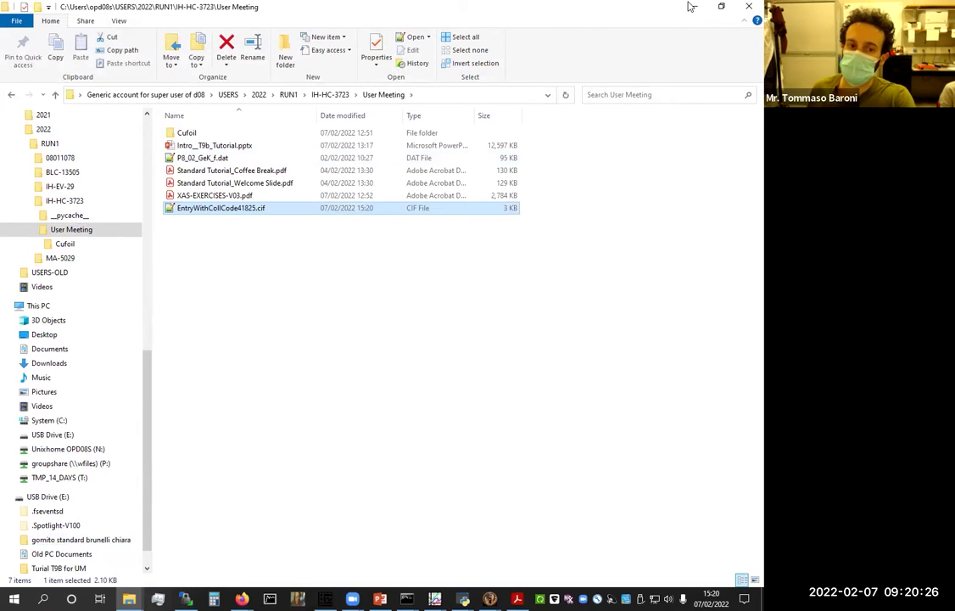
Rename the pasted CIF file as CdSe_1977.cif
{"action": "left_click", "coordinate": [240, 209]}
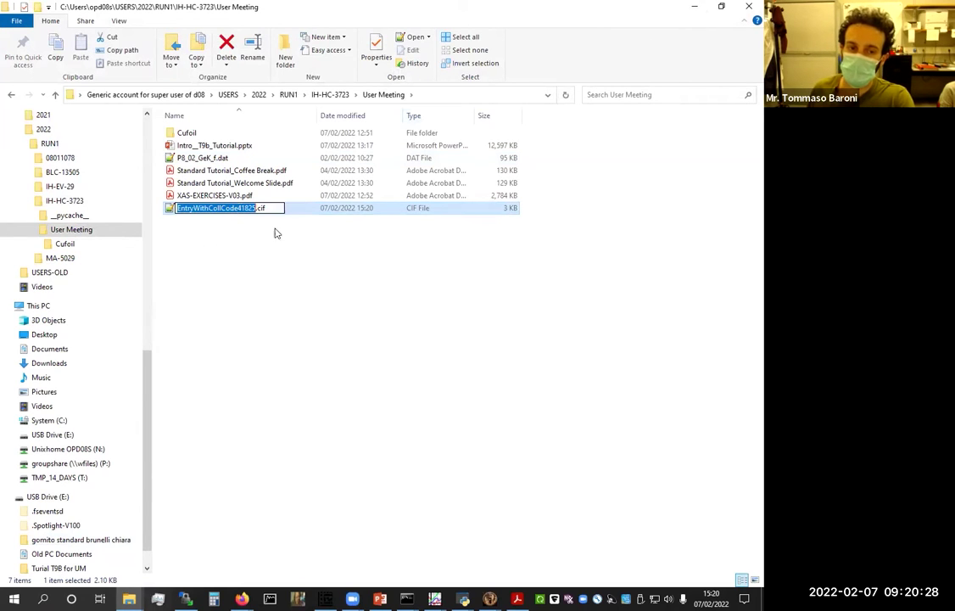
{"action": "type", "text": "Co"}
{"action": "type", "text": "Se"}
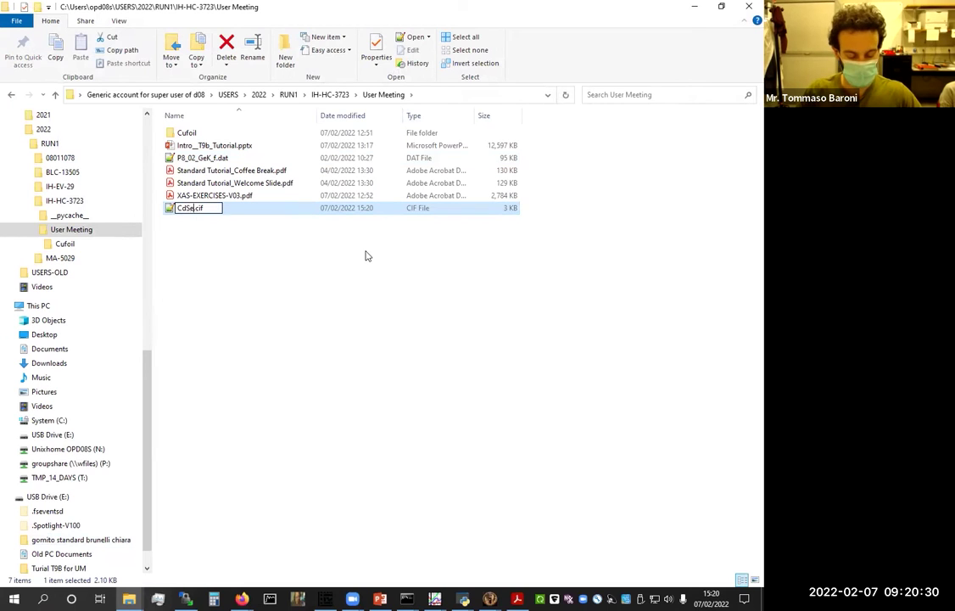
{"action": "type", "text": "_1977"}
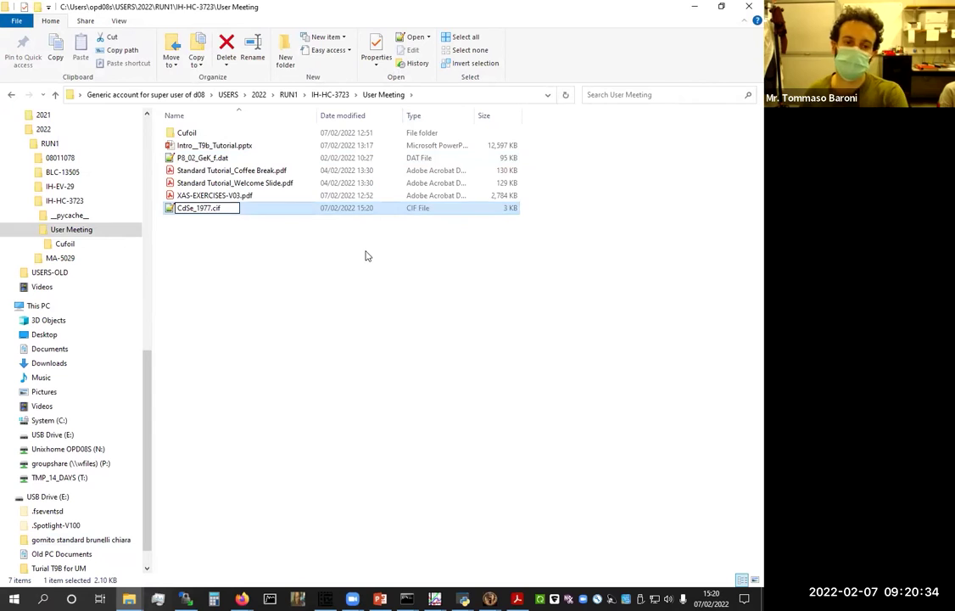
{"action": "key", "text": "Return"}
Switch to Artemis and import CdSe_1977.cif from the User Meeting folder as crystal data, with all file types listed
{"action": "left_click", "coordinate": [694, 7]}
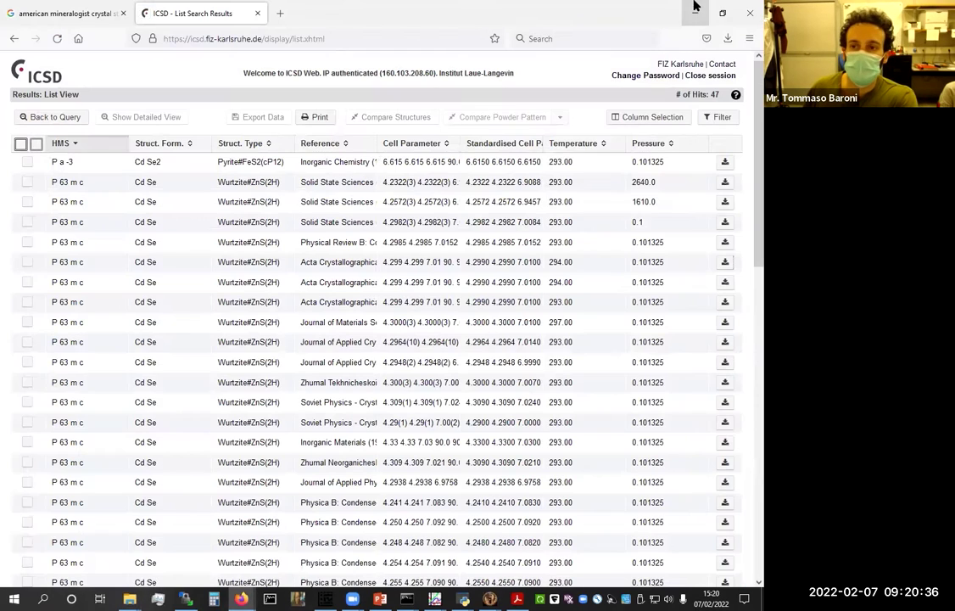
{"action": "left_click", "coordinate": [694, 8]}
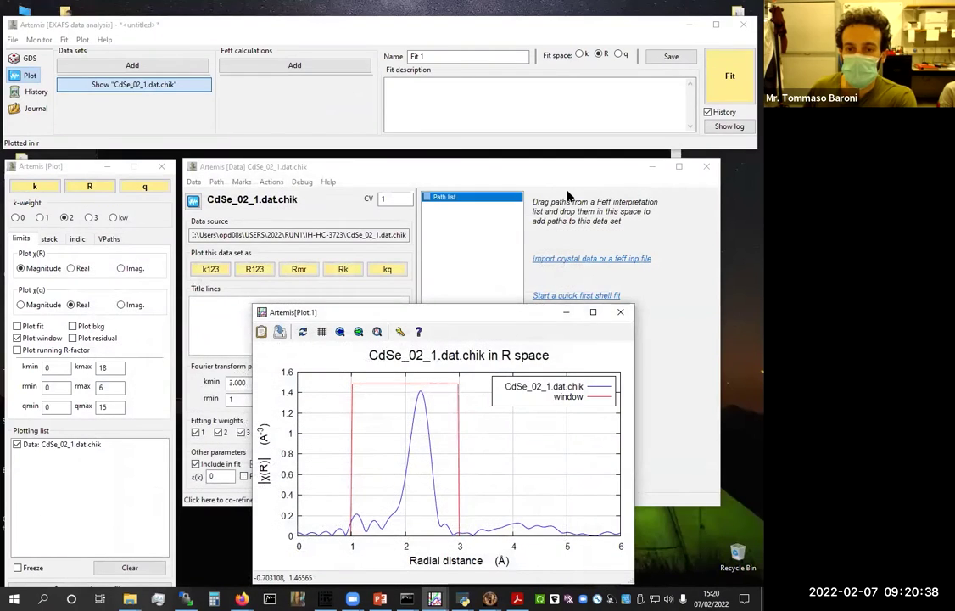
{"action": "left_click", "coordinate": [501, 170]}
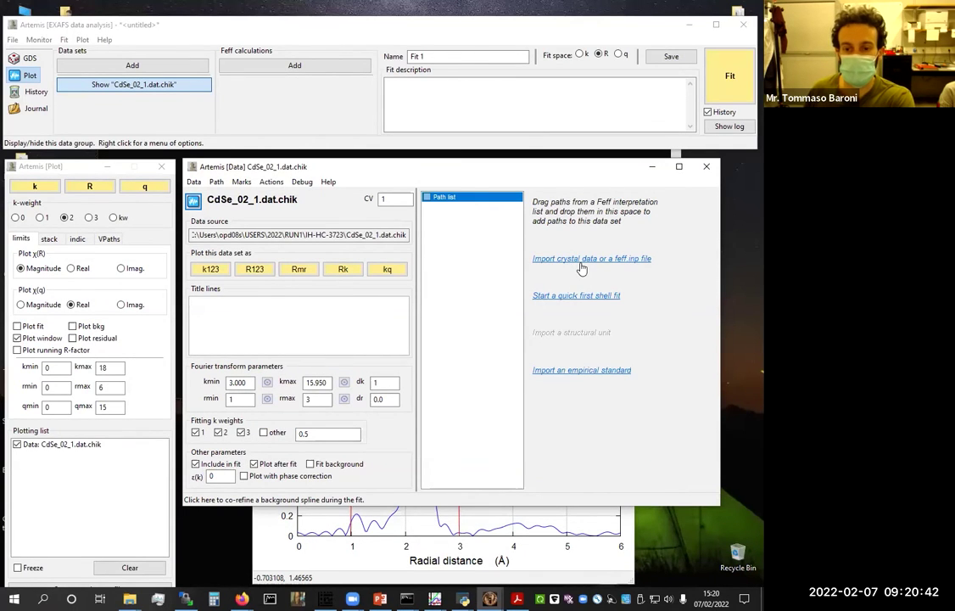
{"action": "left_click", "coordinate": [581, 266]}
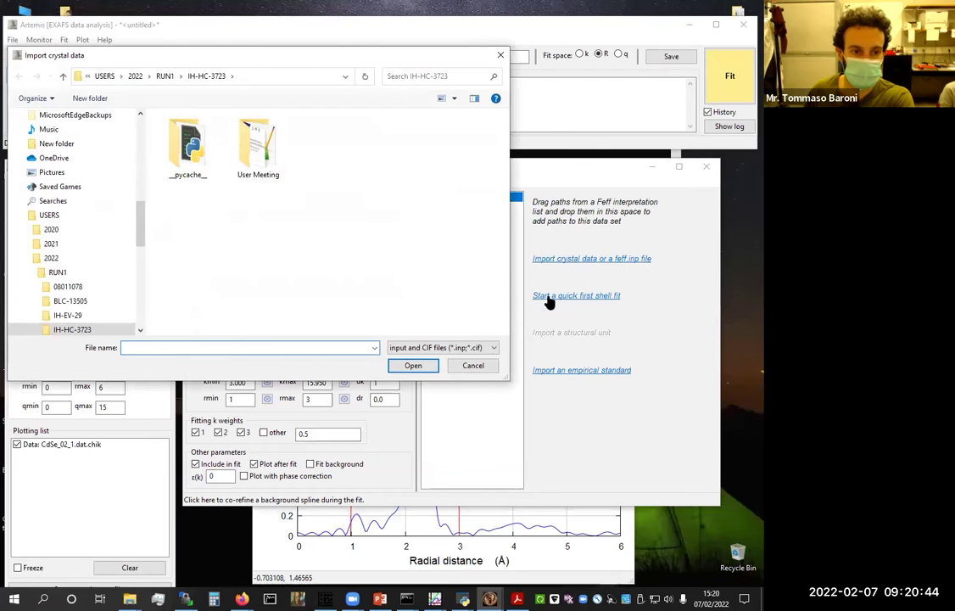
{"action": "left_click", "coordinate": [437, 347]}
{"action": "left_click", "coordinate": [407, 389]}
{"action": "double_click", "coordinate": [256, 146]}
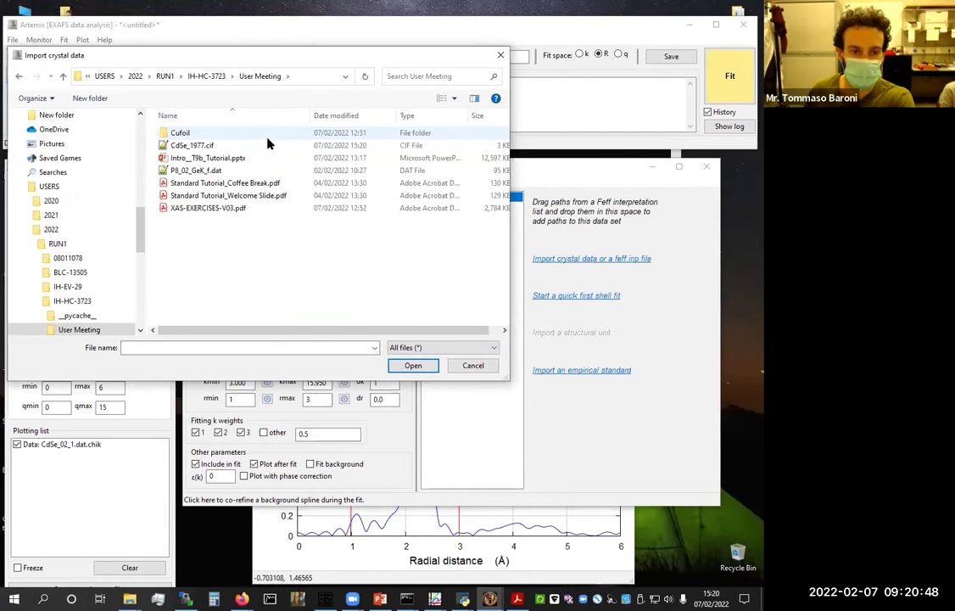
{"action": "left_click", "coordinate": [195, 145]}
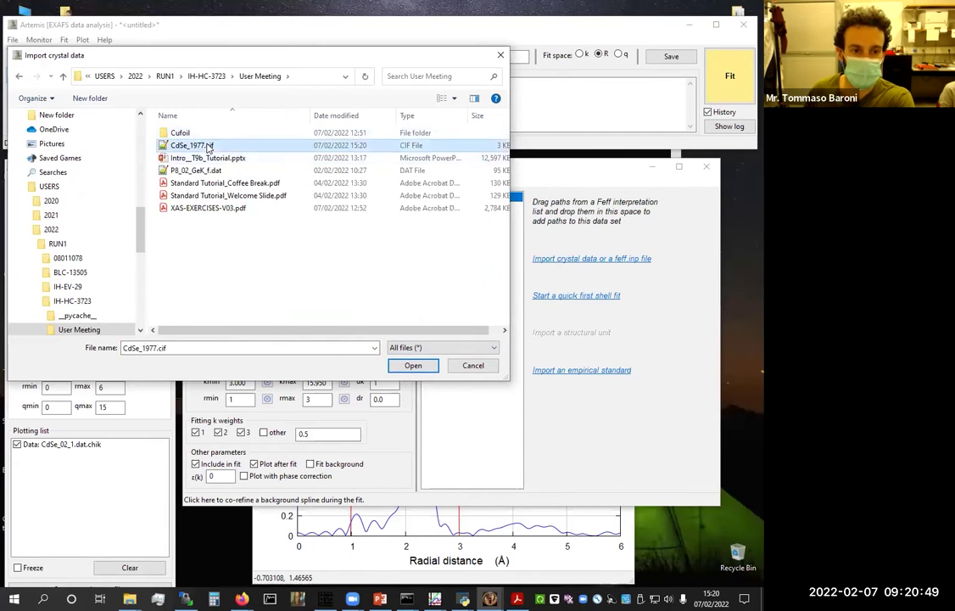
{"action": "left_click", "coordinate": [409, 365]}
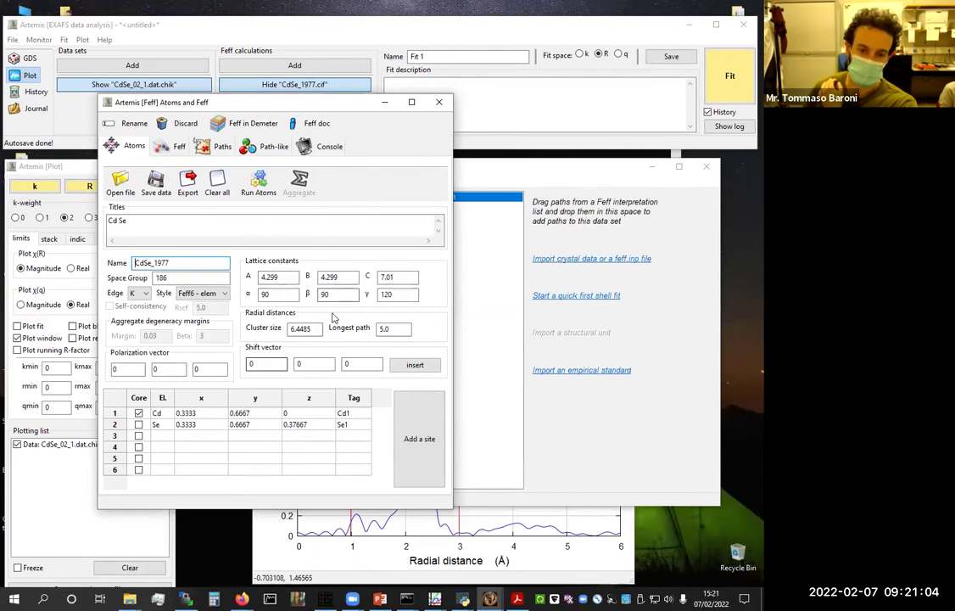
Run Atoms and Feff on the CdSe_1977 structure with its default settings and inspect the first two scattering paths
{"action": "left_click", "coordinate": [258, 188]}
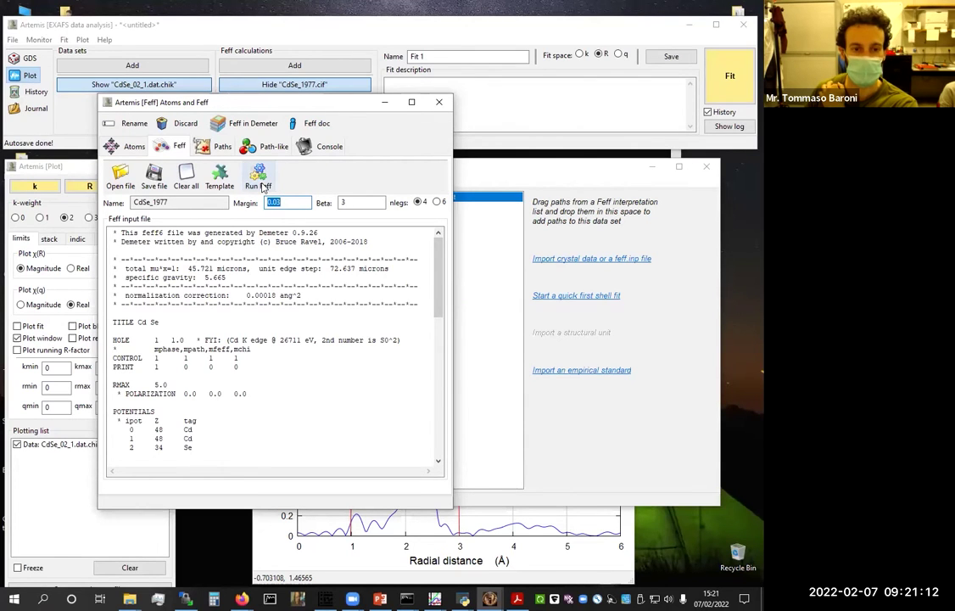
{"action": "left_click", "coordinate": [254, 188]}
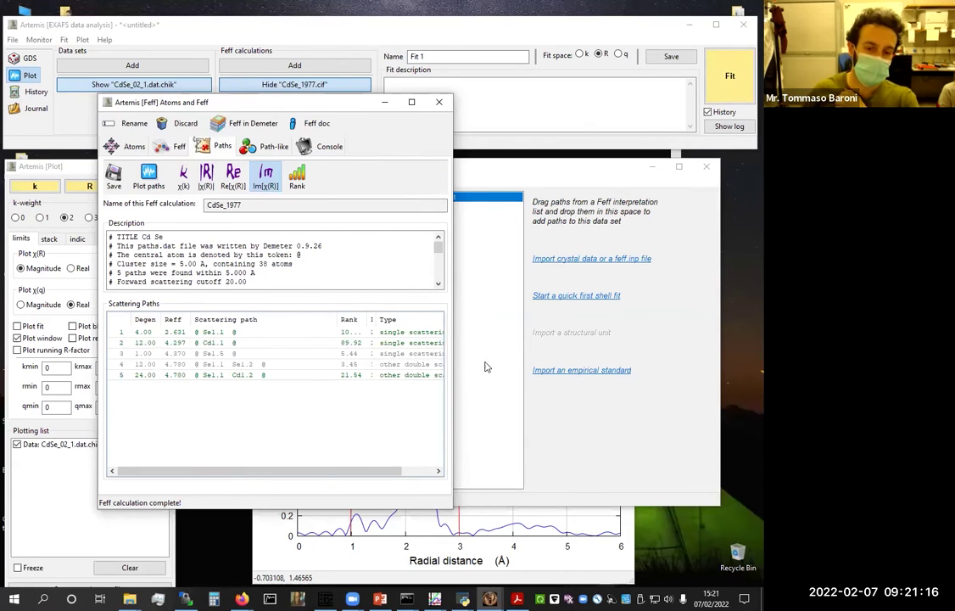
{"action": "left_click_drag", "start_coordinate": [365, 318], "coordinate": [385, 320]}
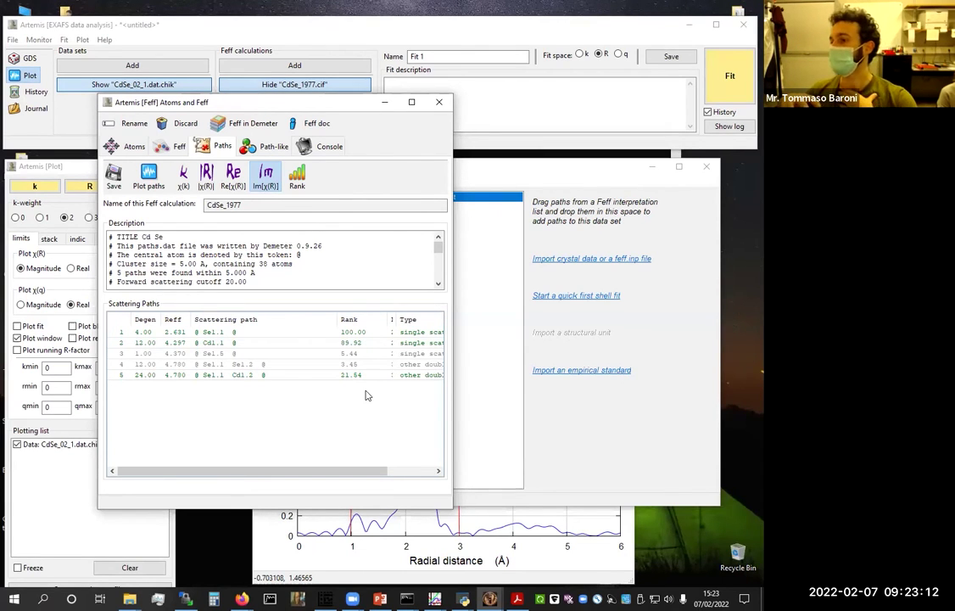
{"action": "left_click", "coordinate": [212, 334]}
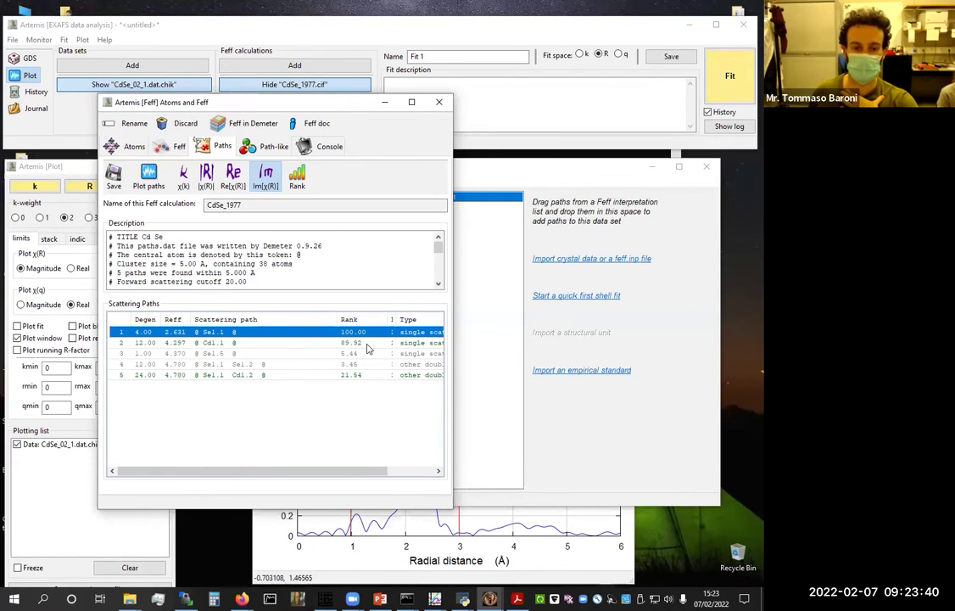
{"action": "left_click", "coordinate": [176, 343]}
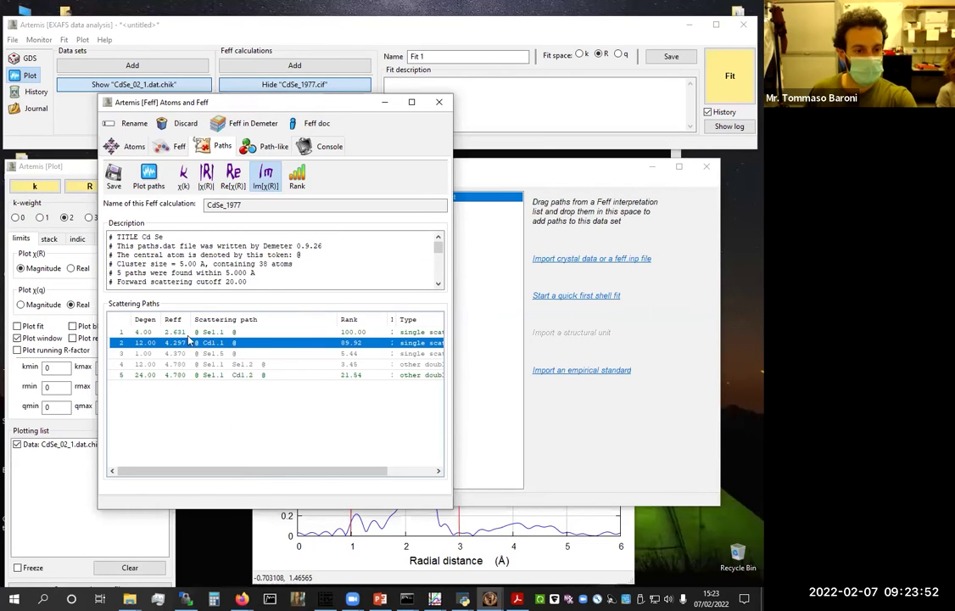
Set the longest path to 6 Å for the CdSe_1977 structure and regenerate the Feff input with Atoms
{"action": "left_click", "coordinate": [119, 147]}
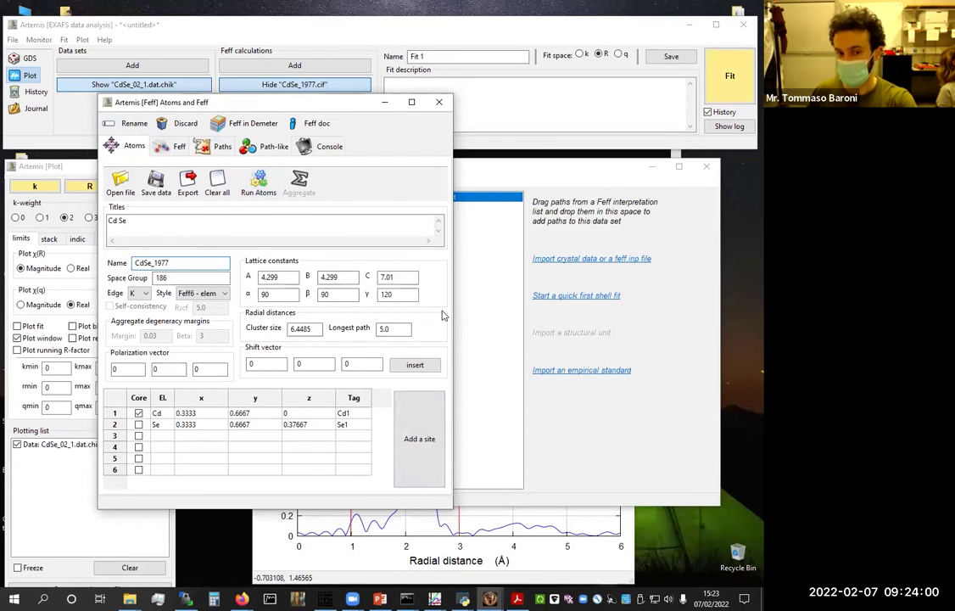
{"action": "left_click", "coordinate": [383, 329]}
{"action": "double_click", "coordinate": [383, 329]}
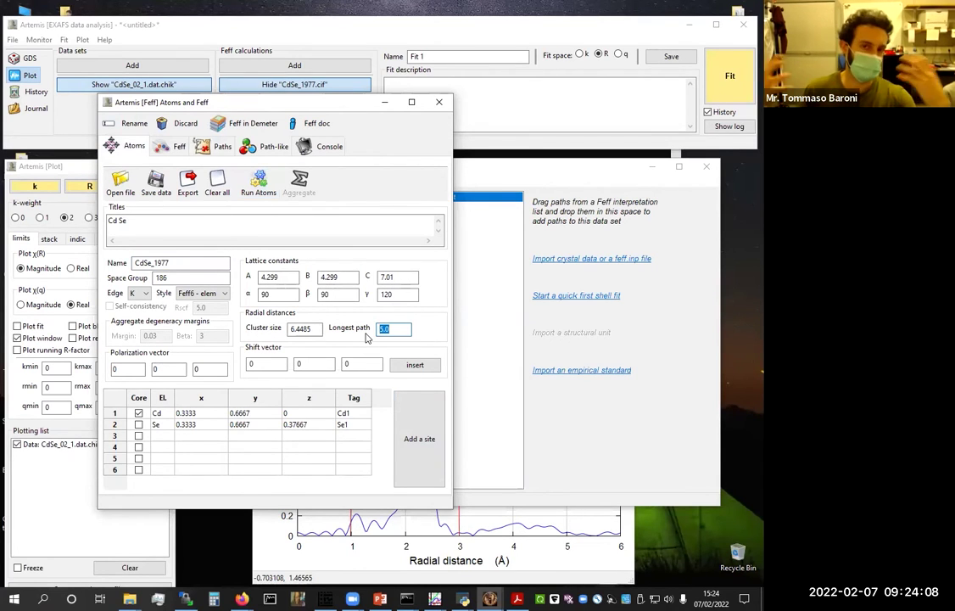
{"action": "type", "text": "6"}
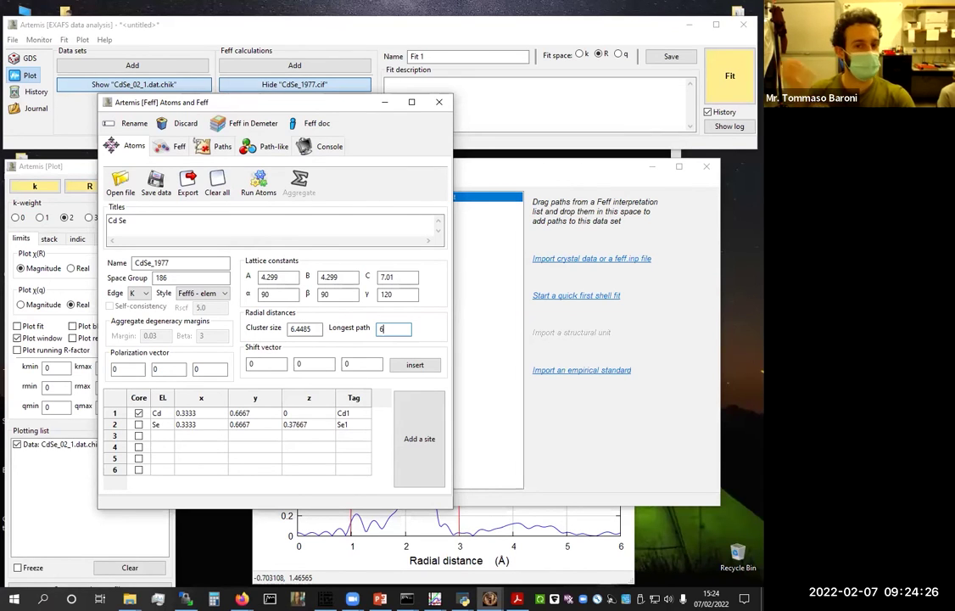
{"action": "double_click", "coordinate": [384, 329]}
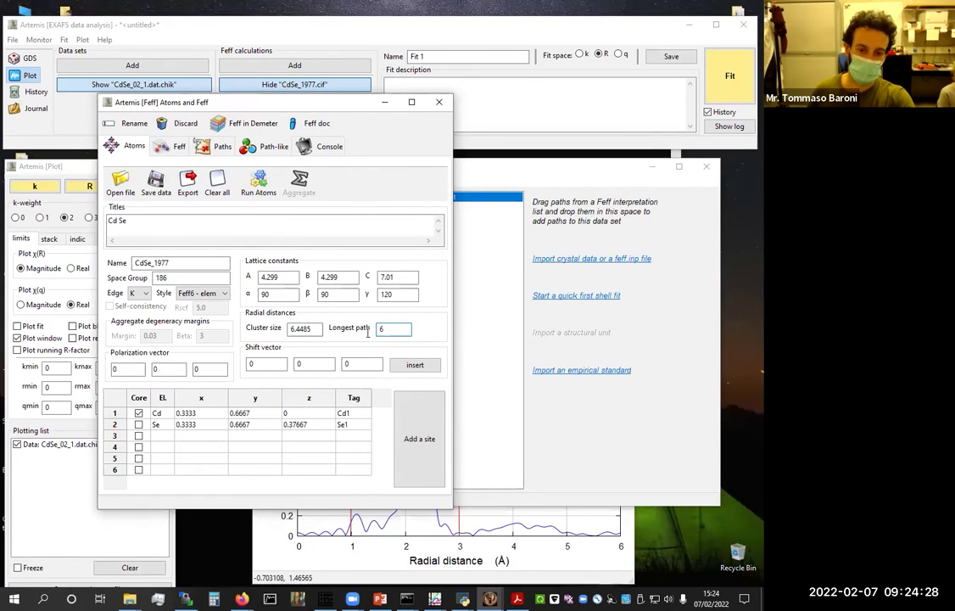
{"action": "type", "text": "6"}
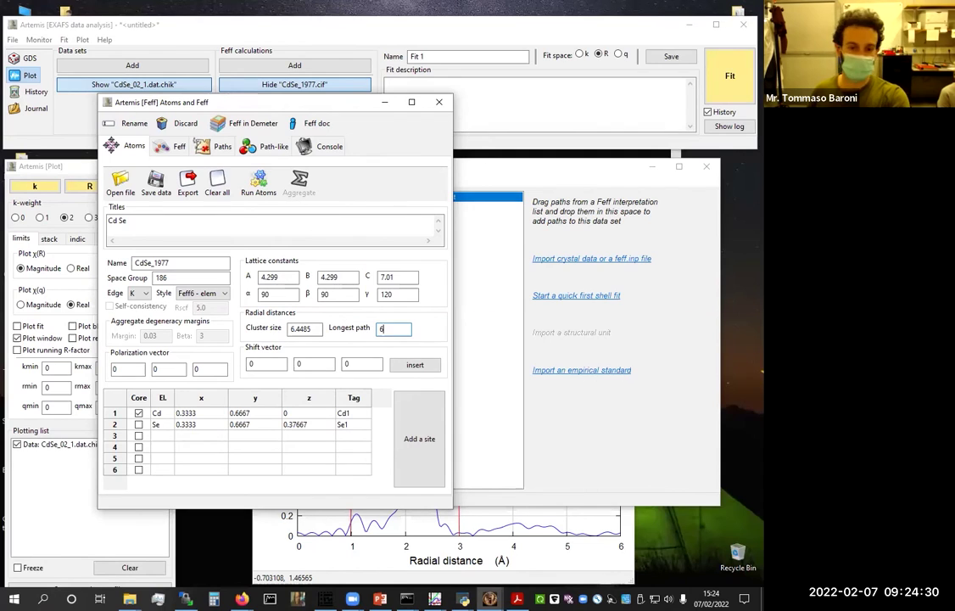
{"action": "key", "text": "shift+Home"}
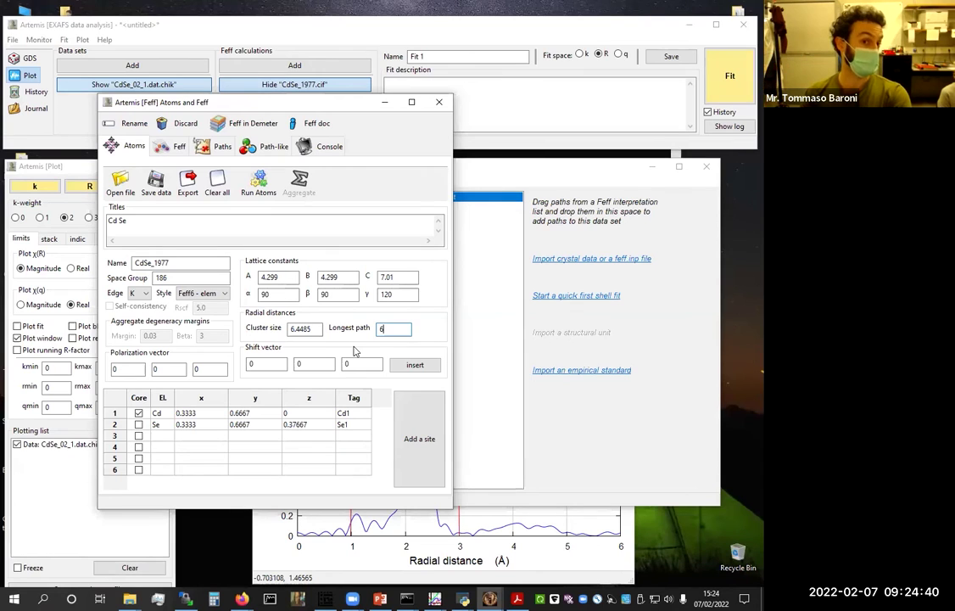
{"action": "left_click", "coordinate": [259, 181]}
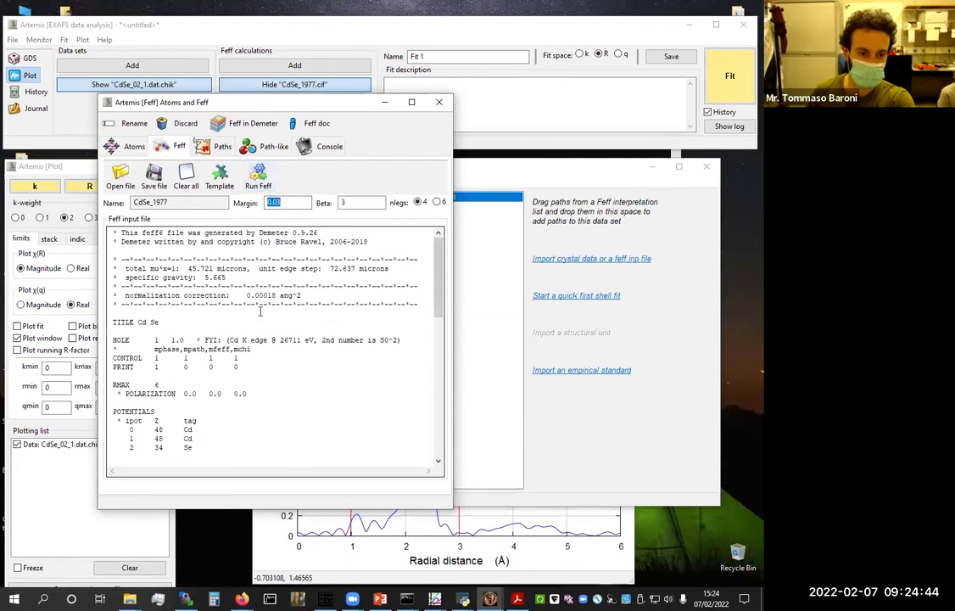
Review the atom list in the Feff input file and run the Feff calculation
{"action": "left_click_drag", "start_coordinate": [439, 250], "coordinate": [452, 409]}
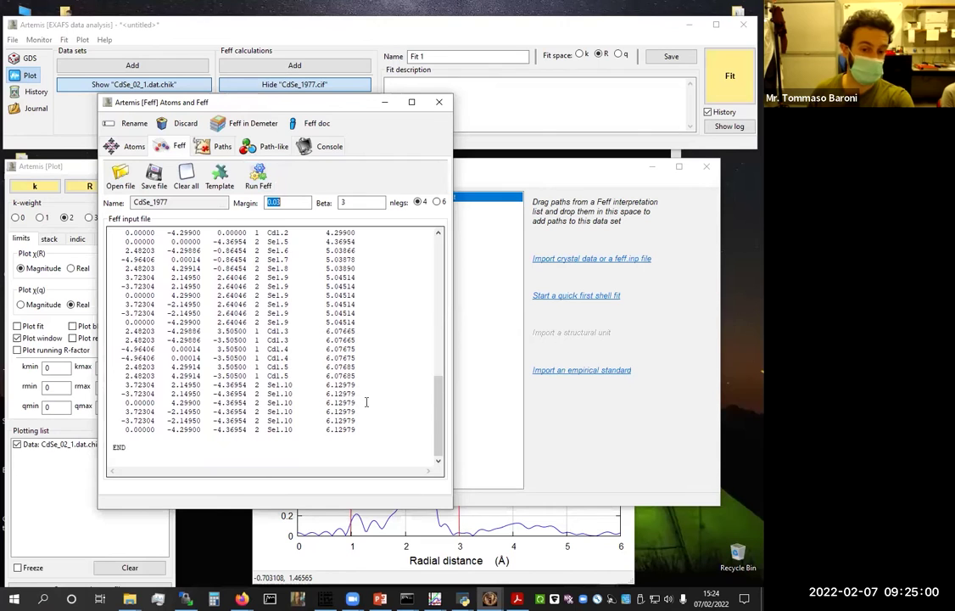
{"action": "scroll", "coordinate": [435, 395], "scroll_direction": "up", "scroll_amount": 1}
{"action": "scroll", "coordinate": [434, 395], "scroll_direction": "up", "scroll_amount": 15}
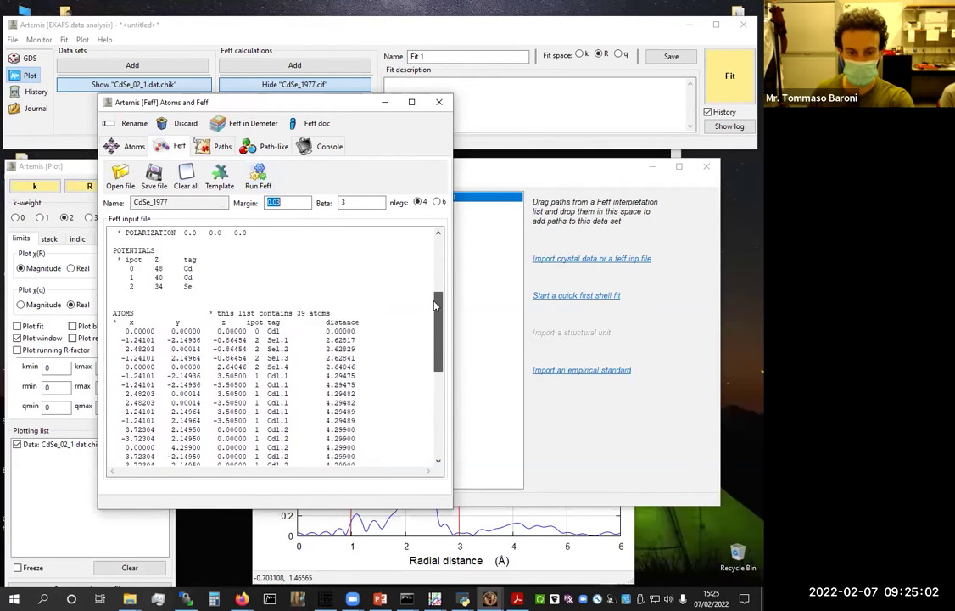
{"action": "left_click", "coordinate": [257, 178]}
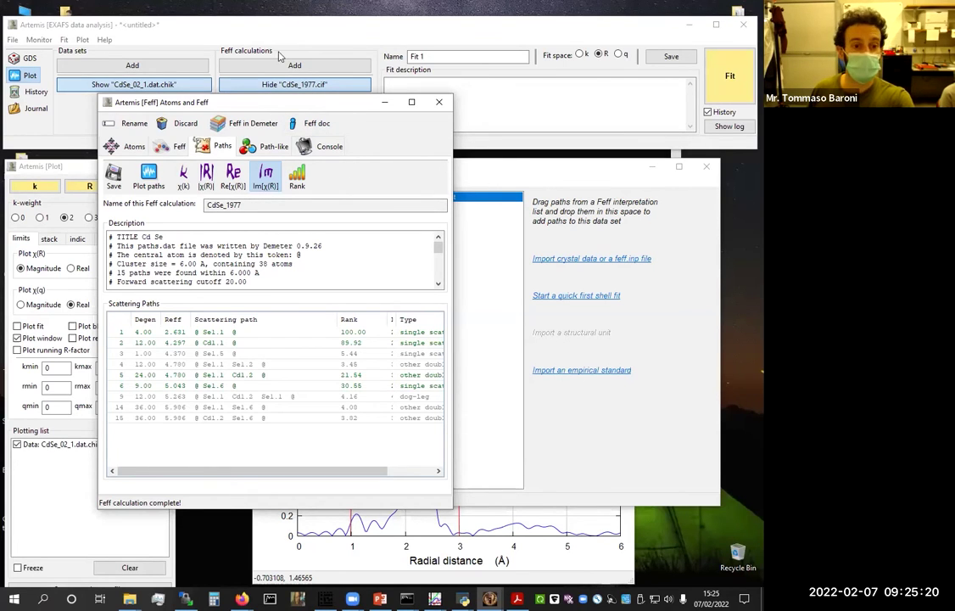
Add the first Se1.1 single-scattering path from the Feff results to the CdSe_02_1.dat.chik path list
{"action": "left_click_drag", "start_coordinate": [335, 111], "coordinate": [282, 55]}
{"action": "left_click", "coordinate": [125, 278]}
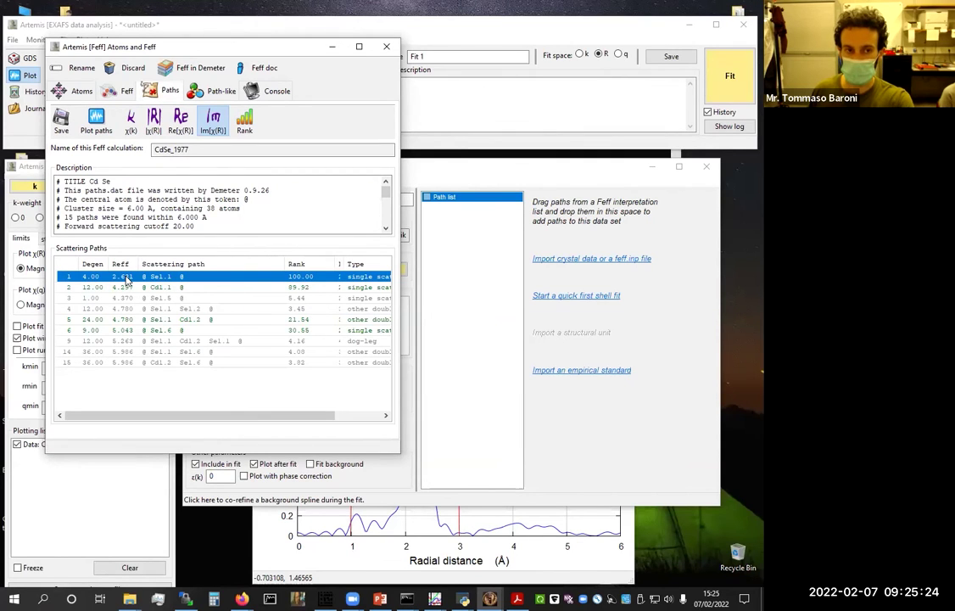
{"action": "left_click", "coordinate": [438, 173]}
{"action": "left_click_drag", "start_coordinate": [438, 172], "coordinate": [661, 183]}
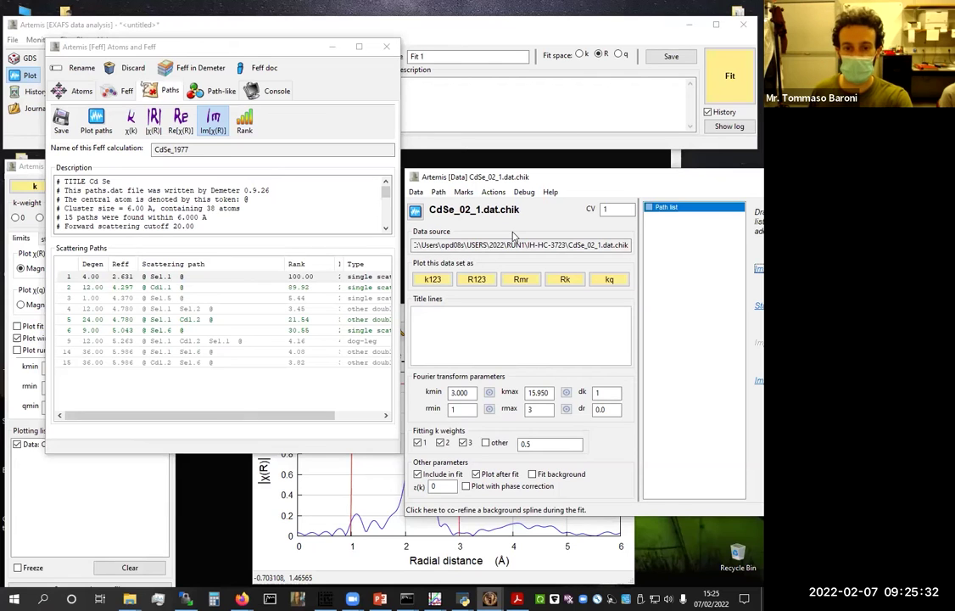
{"action": "left_click", "coordinate": [271, 277]}
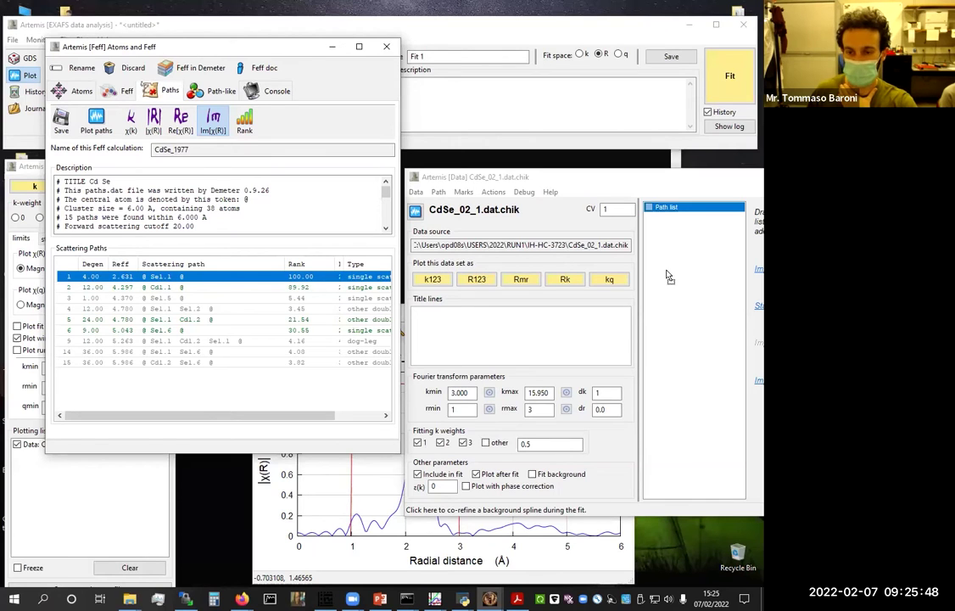
{"action": "left_click_drag", "start_coordinate": [668, 277], "coordinate": [668, 277]}
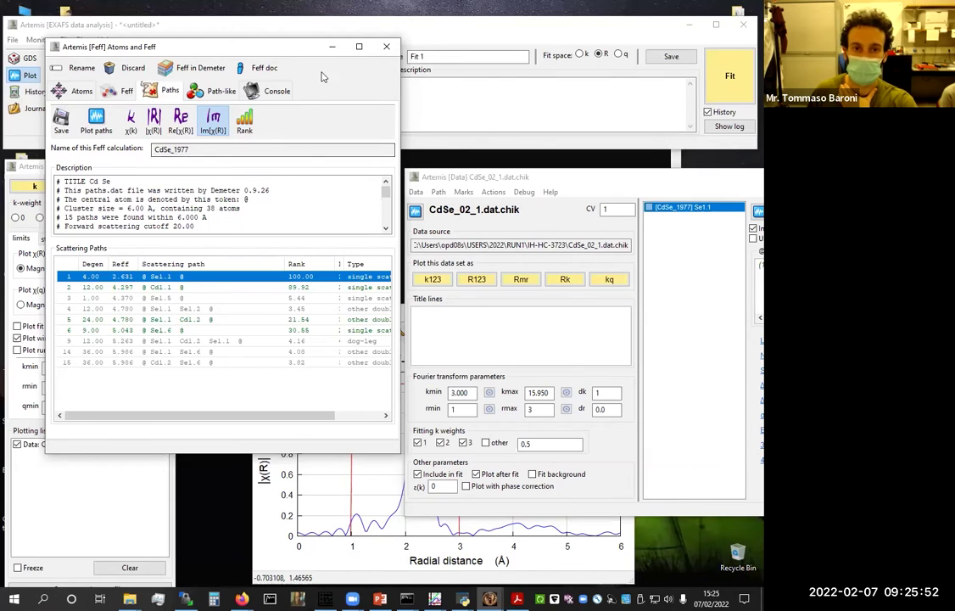
Minimize the Feff window and open the Guess, Def, Set parameters window, arranging it above the data window
{"action": "left_click", "coordinate": [332, 46]}
{"action": "left_click_drag", "start_coordinate": [595, 181], "coordinate": [320, 175]}
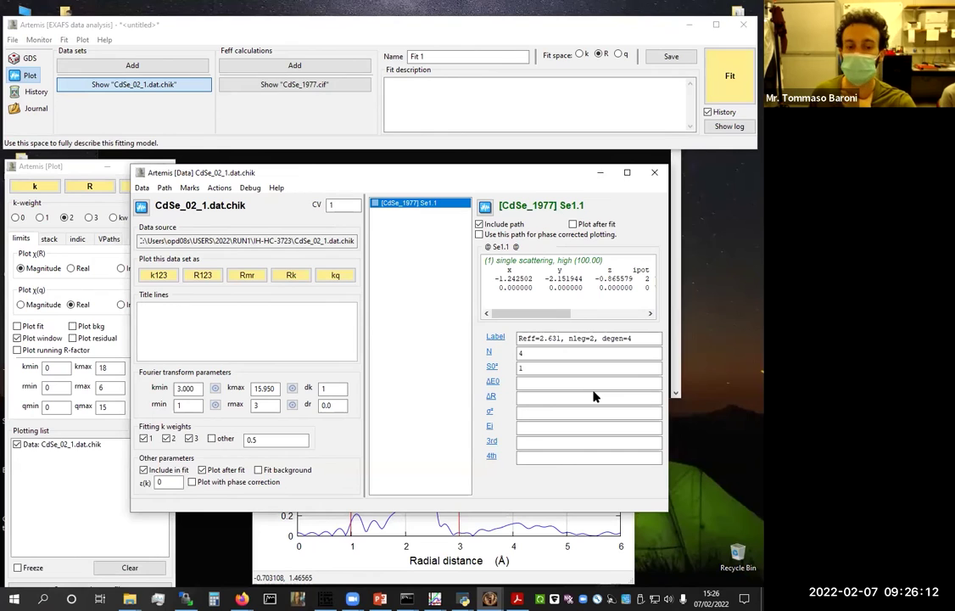
{"action": "left_click", "coordinate": [531, 352]}
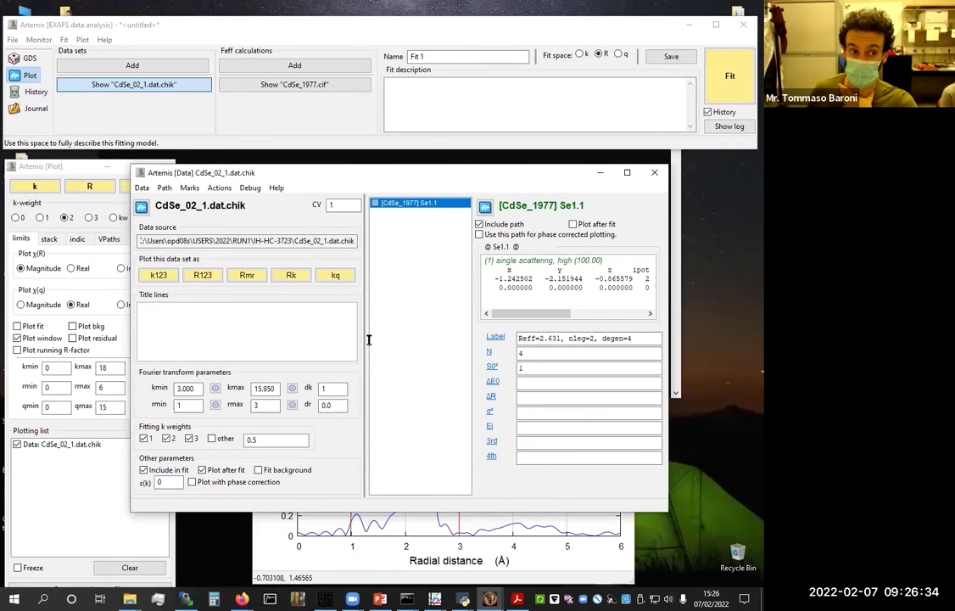
{"action": "left_click", "coordinate": [28, 62]}
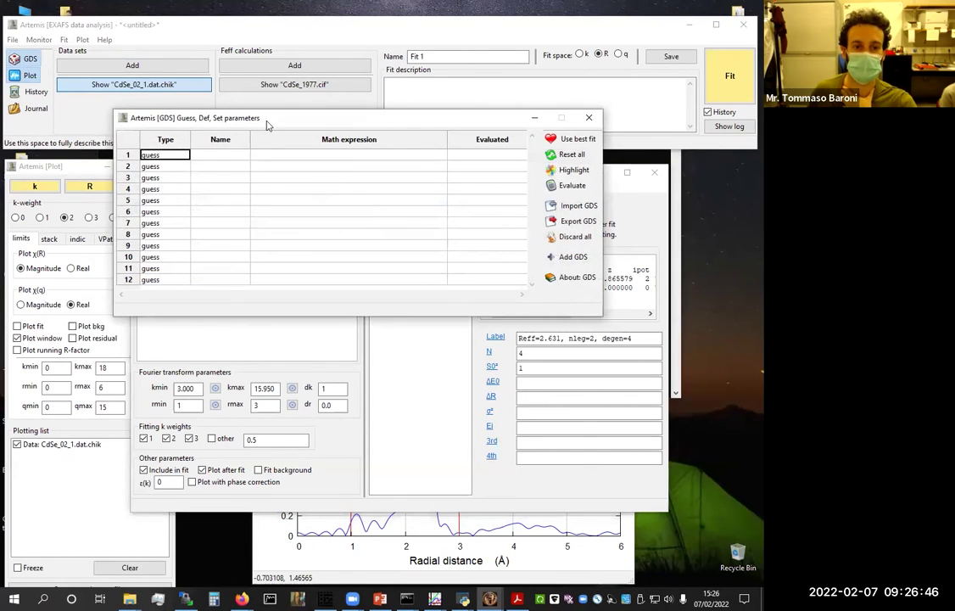
{"action": "left_click_drag", "start_coordinate": [266, 123], "coordinate": [284, 63]}
{"action": "left_click", "coordinate": [419, 280]}
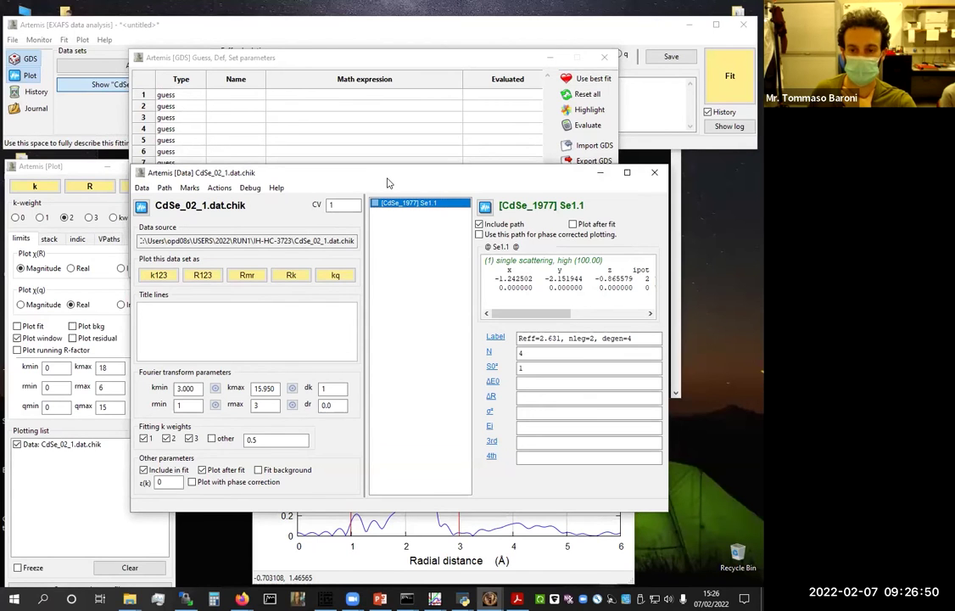
{"action": "left_click_drag", "start_coordinate": [387, 182], "coordinate": [369, 247]}
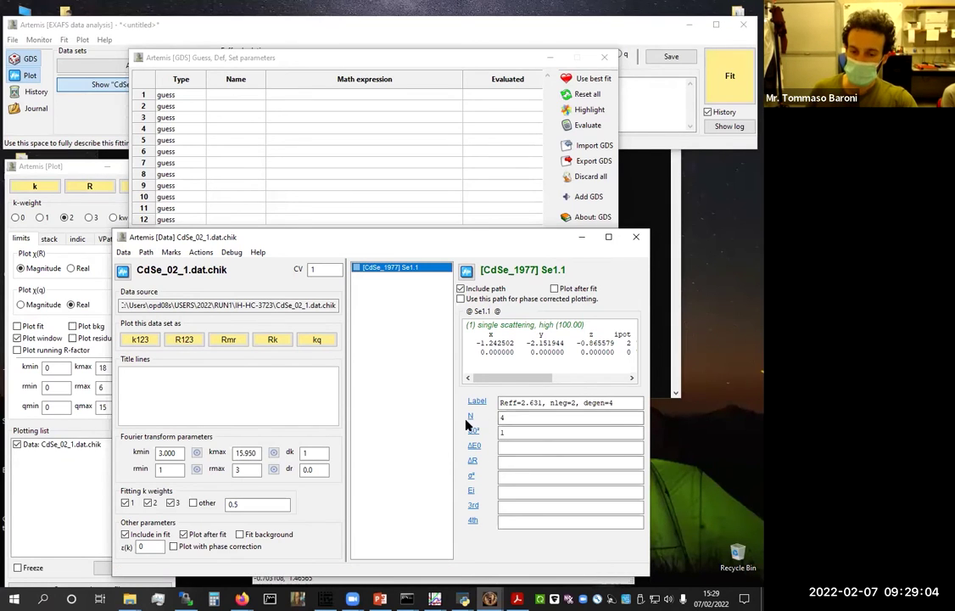
Set the degeneracy N of the Se1.1 path to 1
{"action": "double_click", "coordinate": [511, 415]}
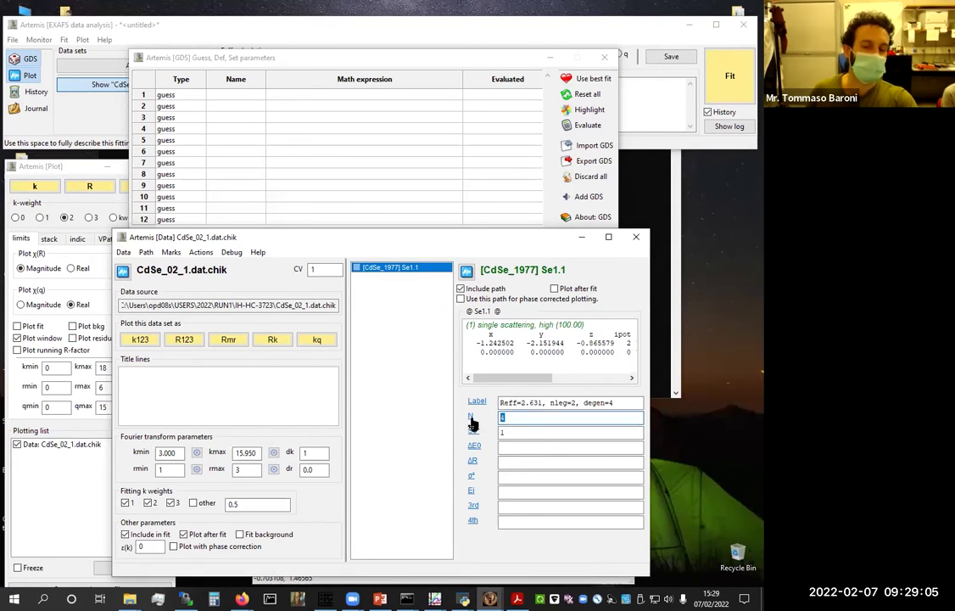
{"action": "left_click", "coordinate": [530, 441]}
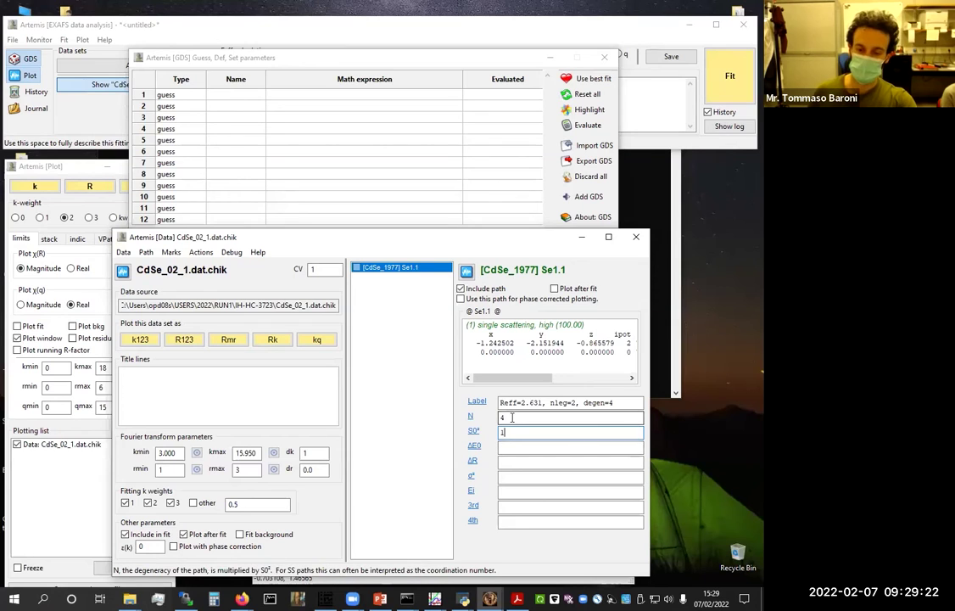
{"action": "double_click", "coordinate": [511, 417]}
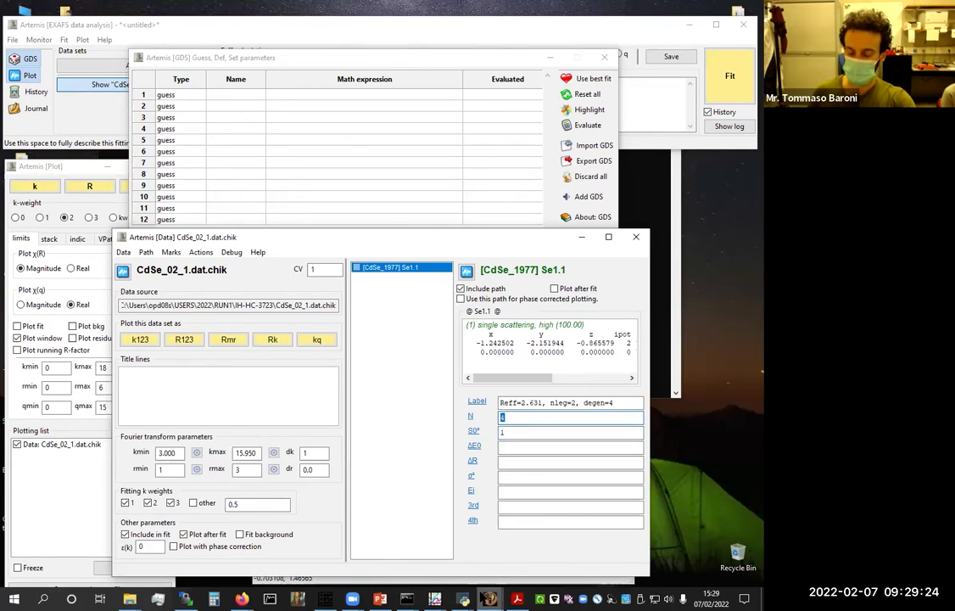
{"action": "mouse_move", "coordinate": [490, 599]}
{"action": "type", "text": "1"}
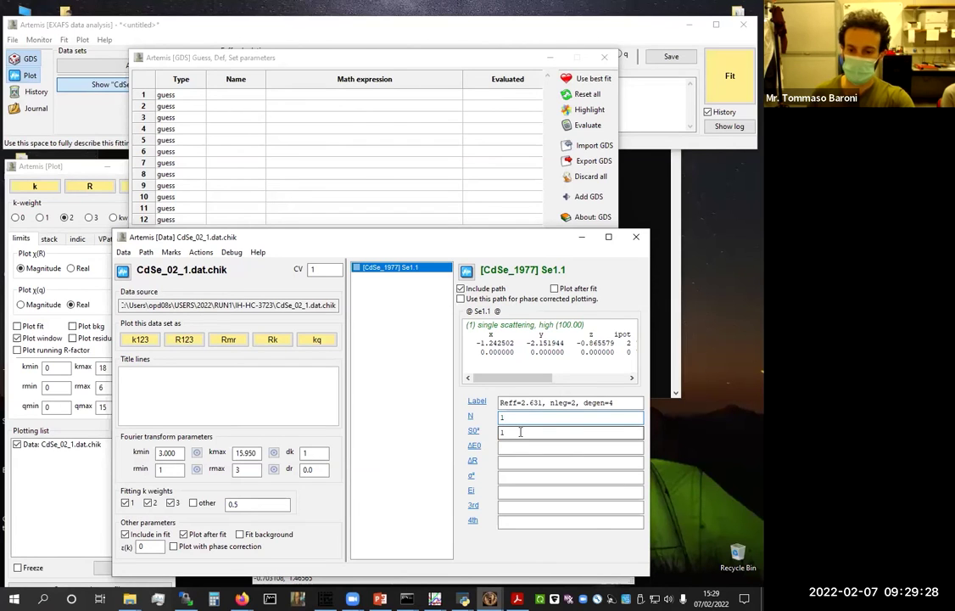
Set the S0² of the Se1.1 path to amp and define a guess parameter amp with value 0
{"action": "double_click", "coordinate": [520, 431]}
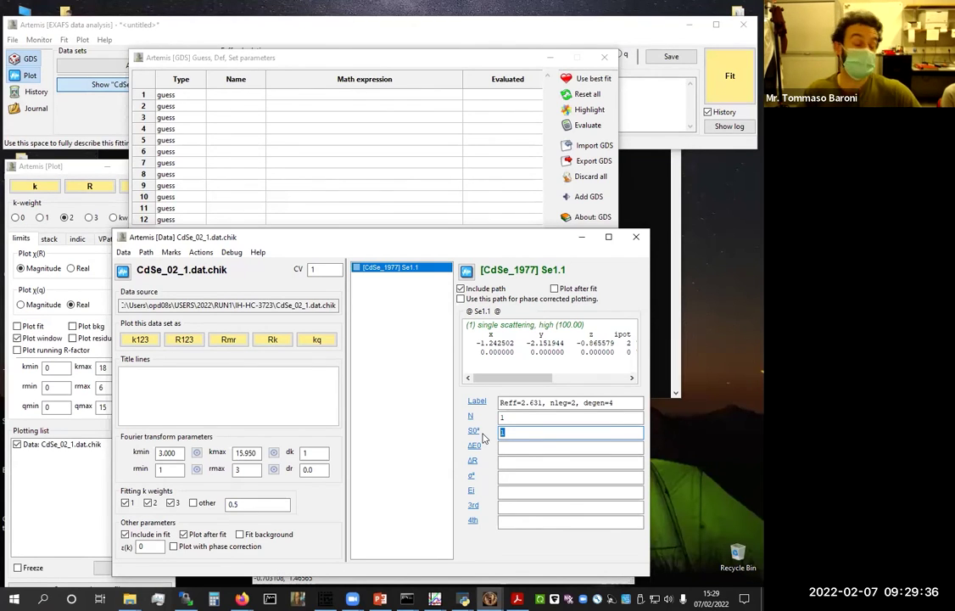
{"action": "type", "text": "amp"}
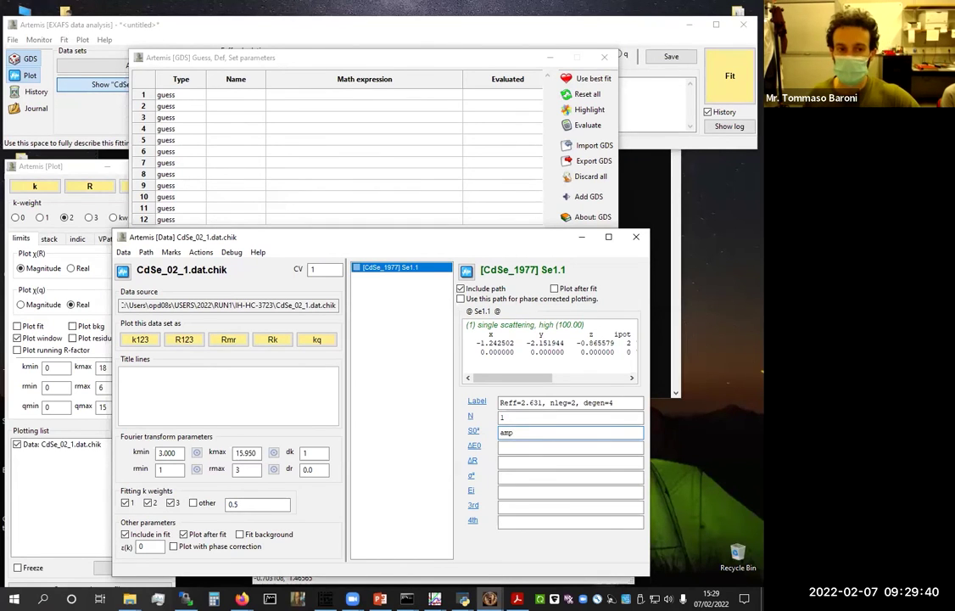
{"action": "left_click", "coordinate": [212, 94]}
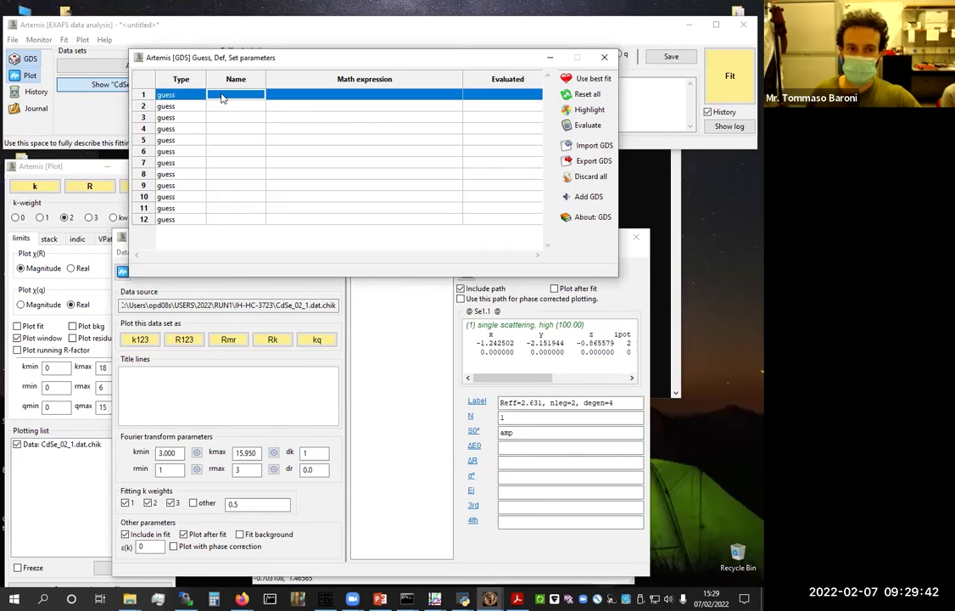
{"action": "left_click", "coordinate": [222, 96]}
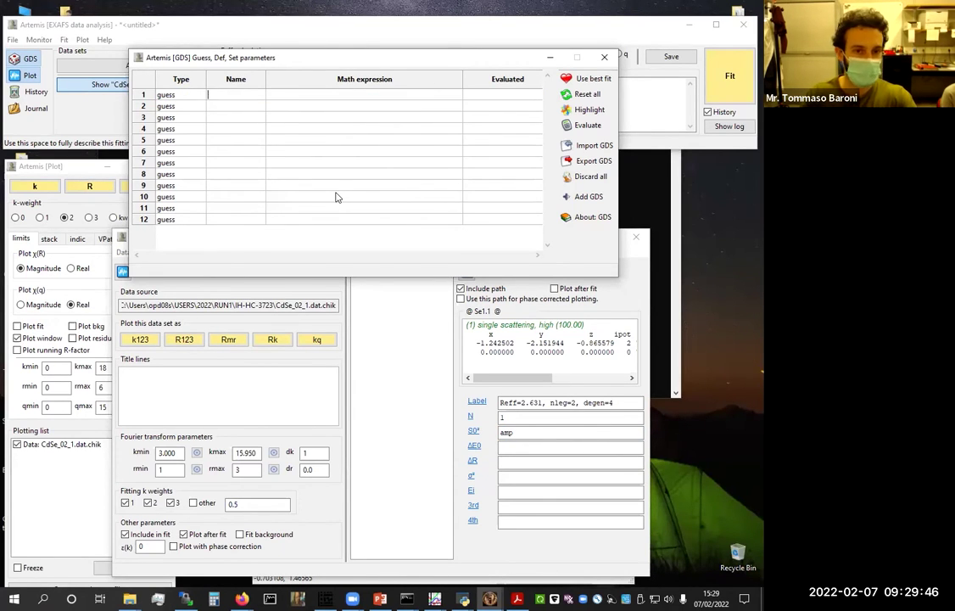
{"action": "type", "text": "amp"}
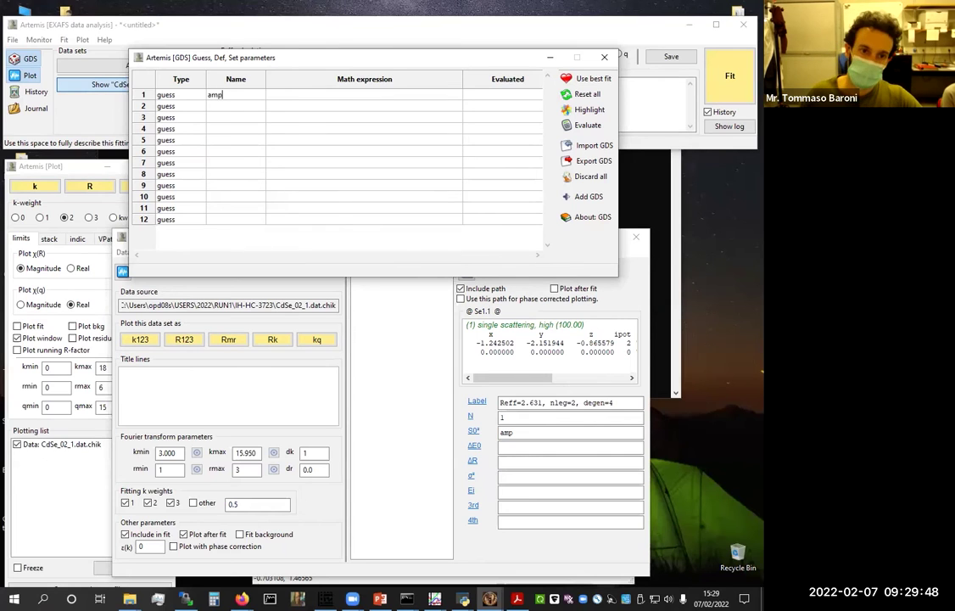
{"action": "left_click", "coordinate": [331, 97]}
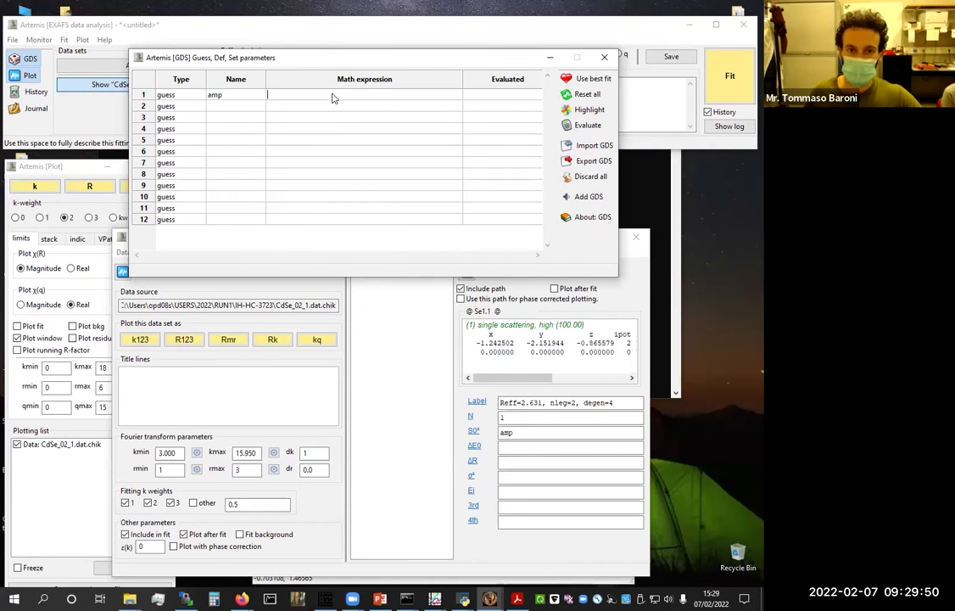
{"action": "type", "text": "0"}
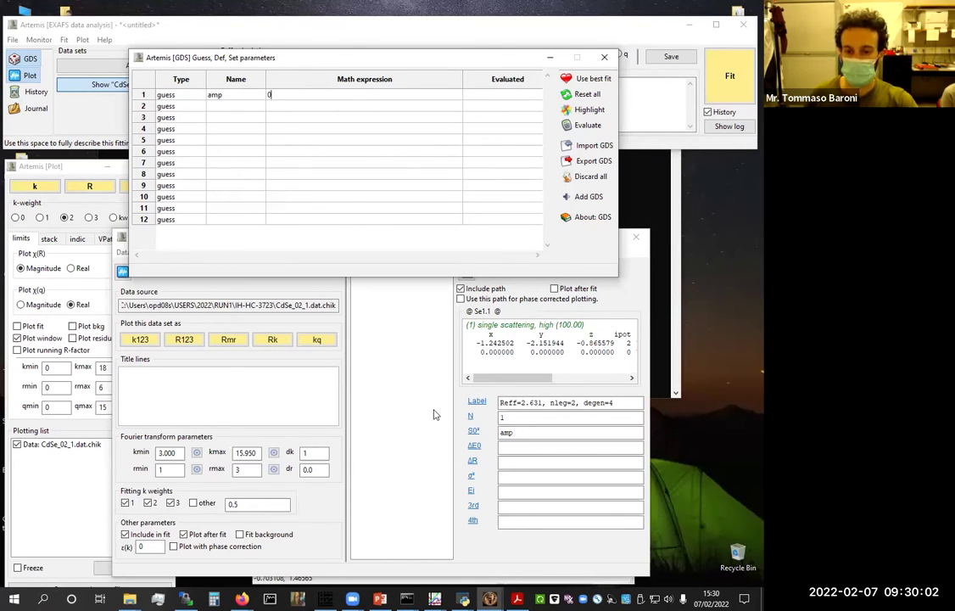
Set the ΔE0 of the Se1.1 path to enot and define a guess parameter enot with value 0
{"action": "left_click", "coordinate": [383, 363]}
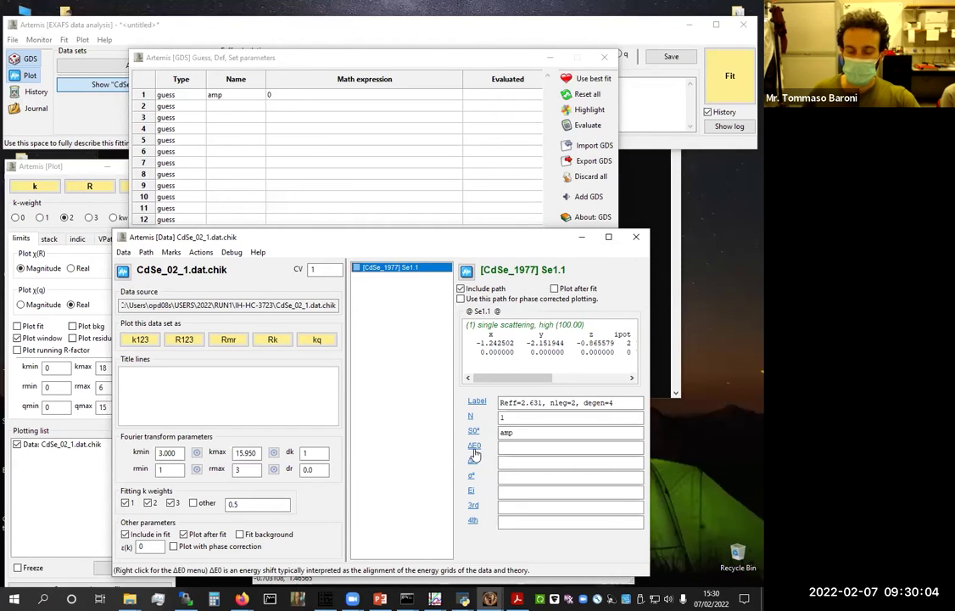
{"action": "left_click", "coordinate": [530, 447]}
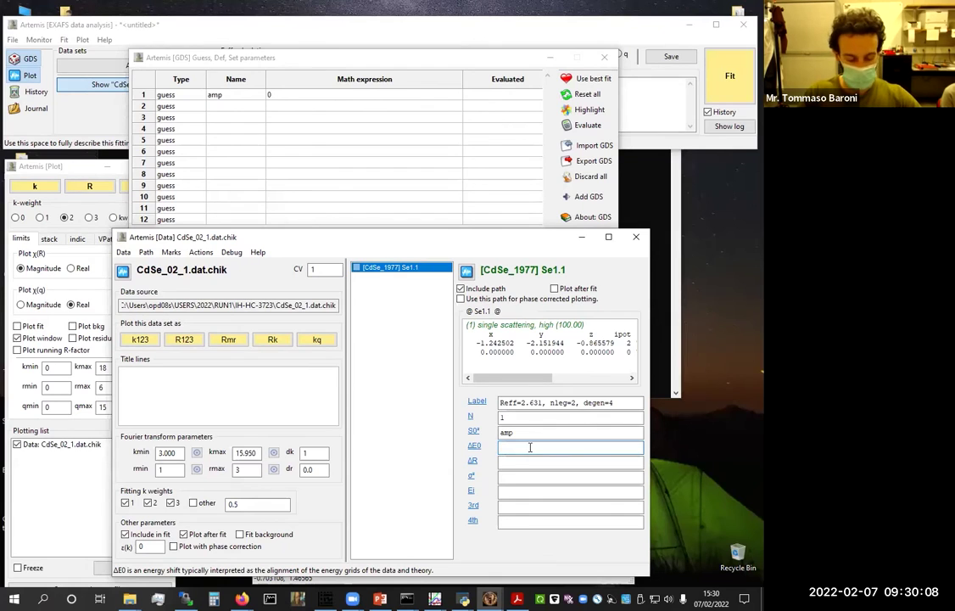
{"action": "type", "text": "enot"}
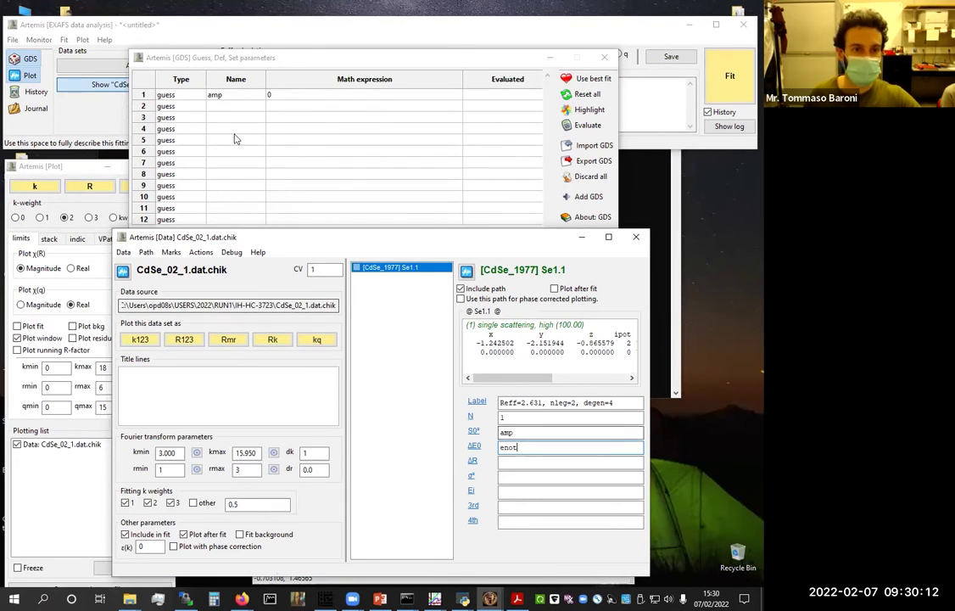
{"action": "left_click", "coordinate": [221, 108]}
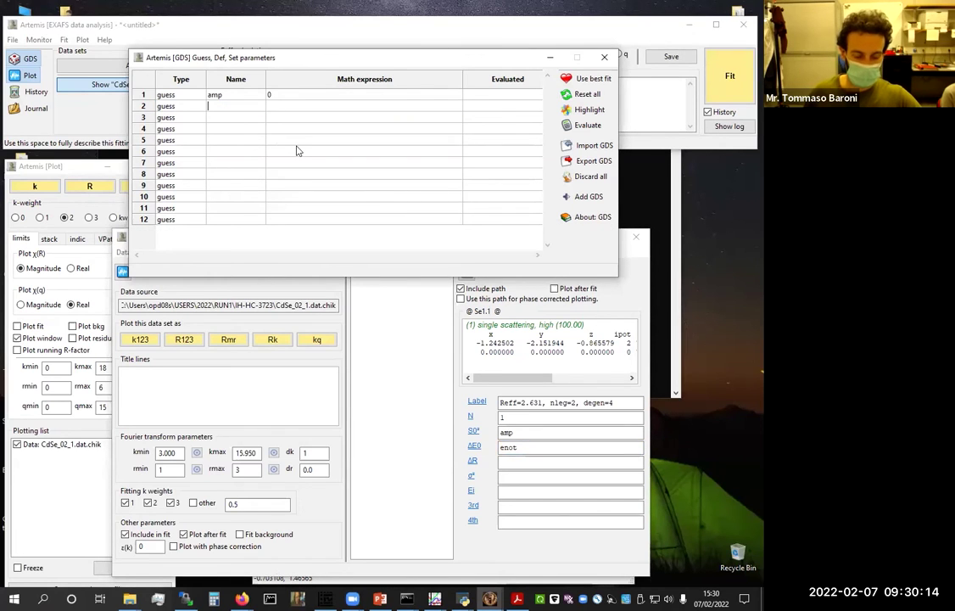
{"action": "type", "text": "enot"}
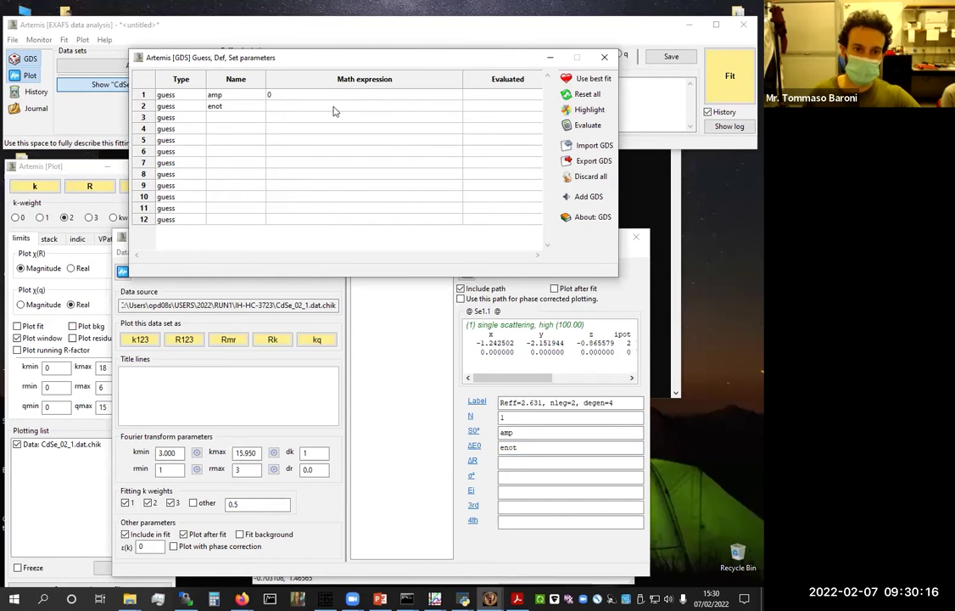
{"action": "left_click", "coordinate": [333, 108]}
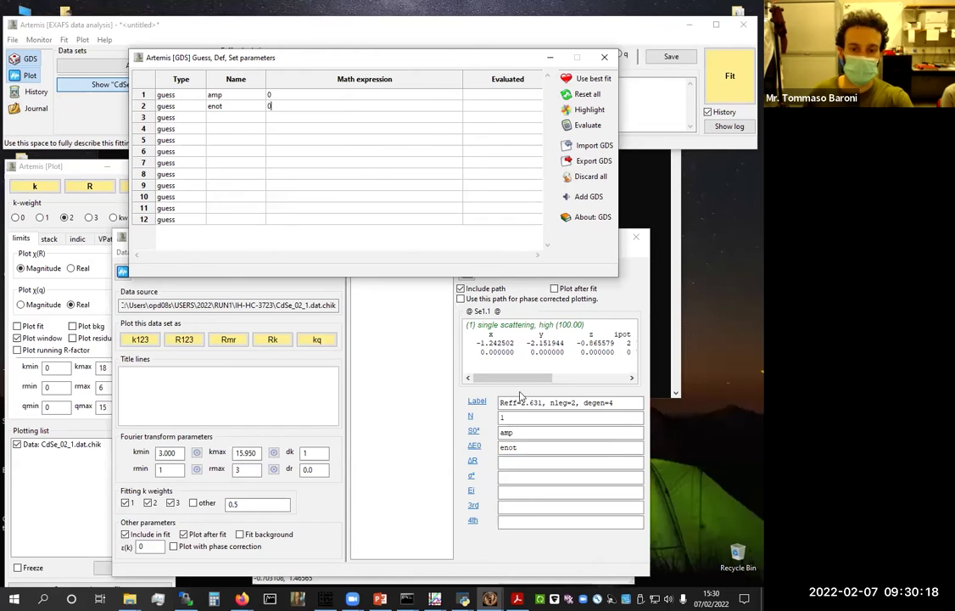
Set the ΔR of the Se1.1 path to delr and define a guess parameter delr with value 0
{"action": "left_click", "coordinate": [520, 463]}
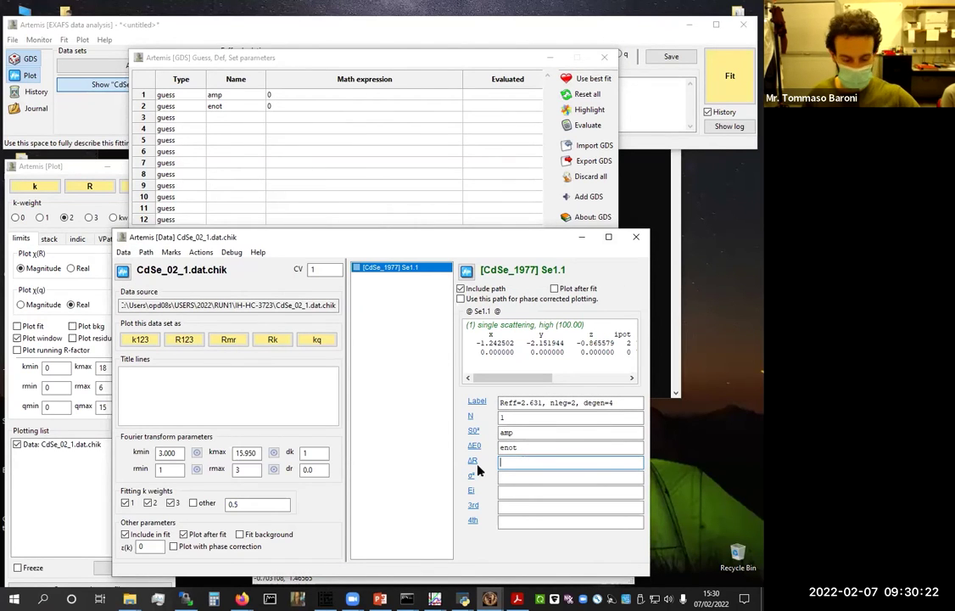
{"action": "type", "text": "delr"}
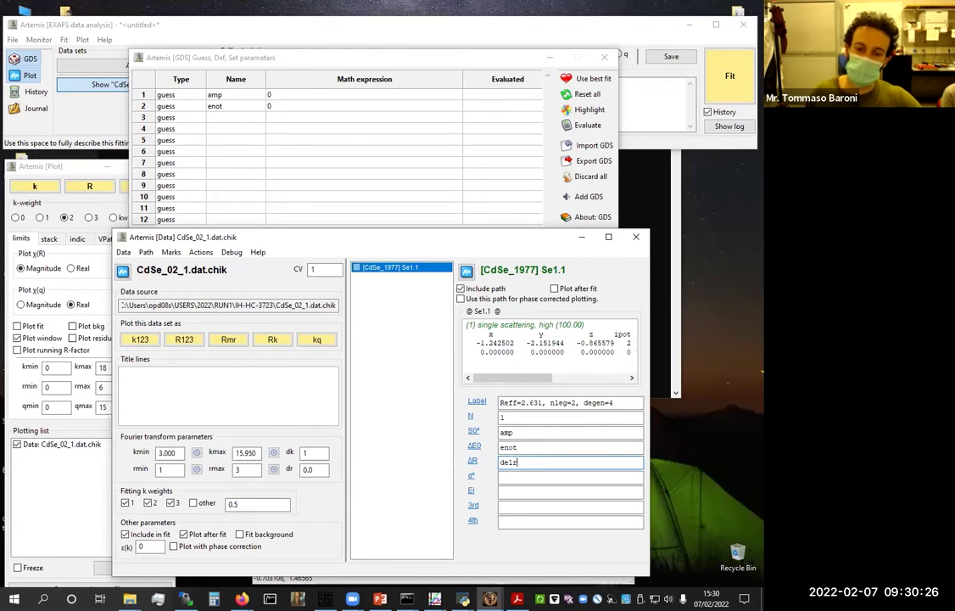
{"action": "left_click", "coordinate": [224, 119]}
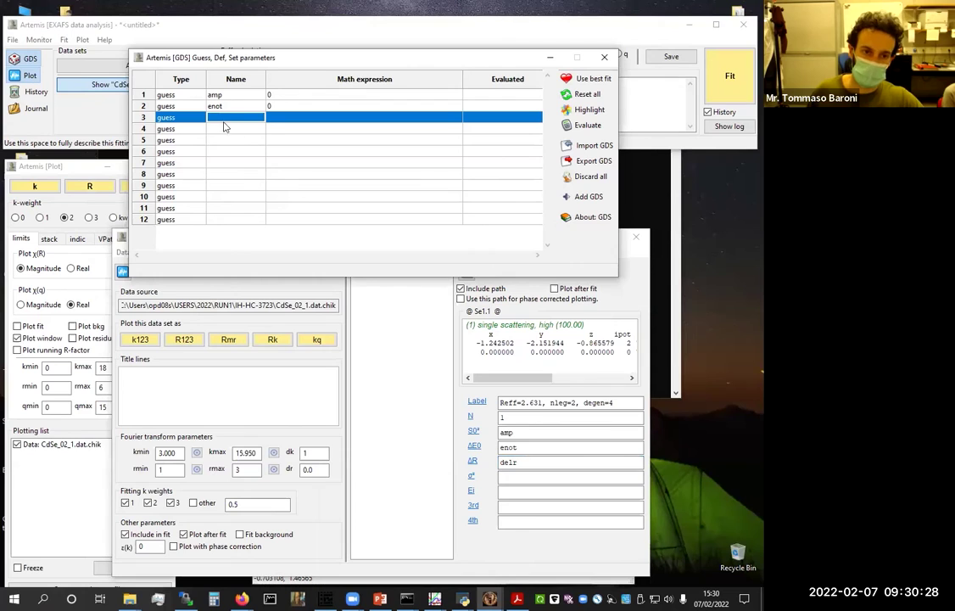
{"action": "left_click", "coordinate": [225, 123]}
{"action": "type", "text": "delr"}
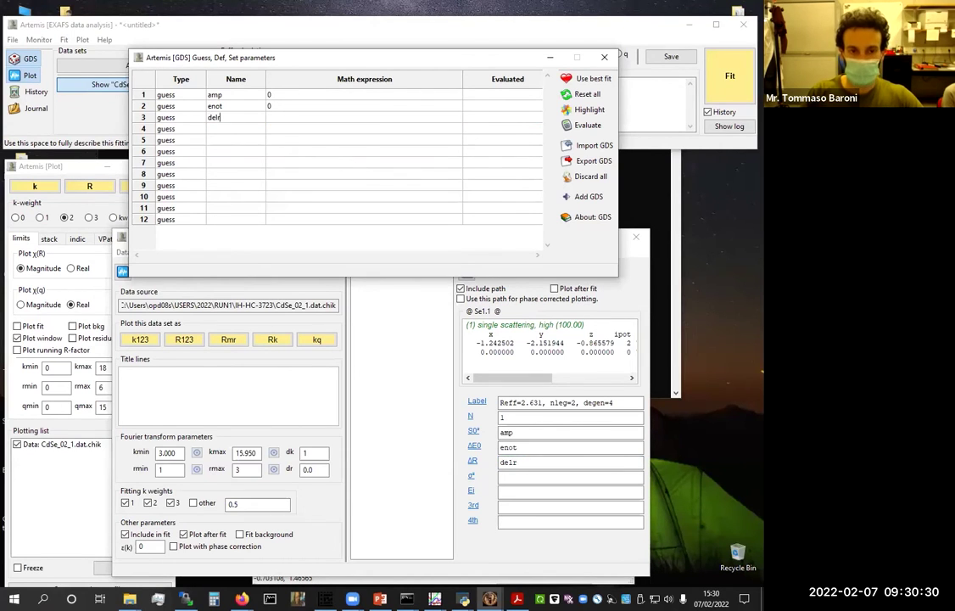
{"action": "left_click", "coordinate": [329, 123]}
{"action": "type", "text": "0"}
Set the σ² of the Se1.1 path to ss and define a guess parameter ss with value 0.003
{"action": "left_click", "coordinate": [233, 128]}
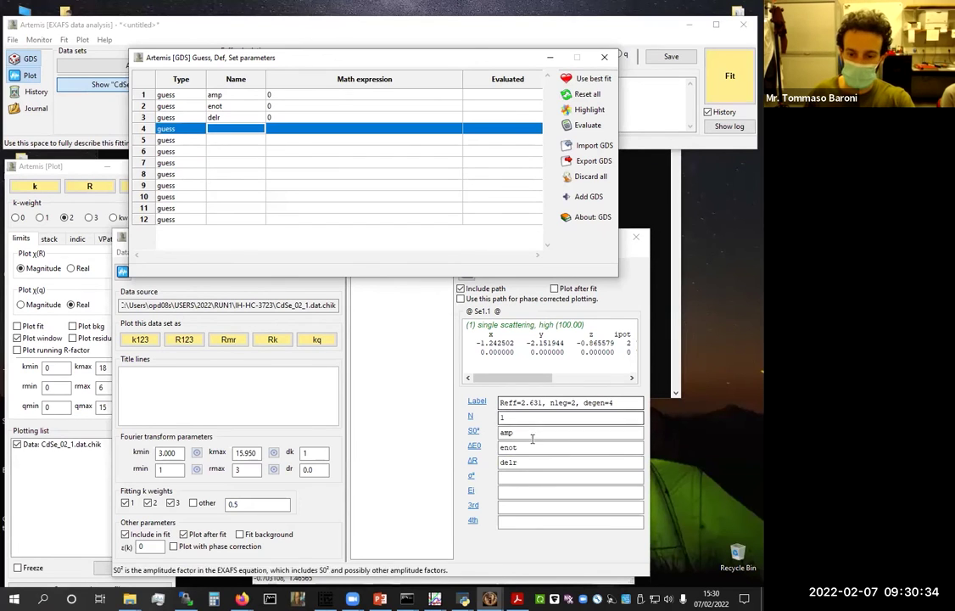
{"action": "left_click", "coordinate": [508, 477]}
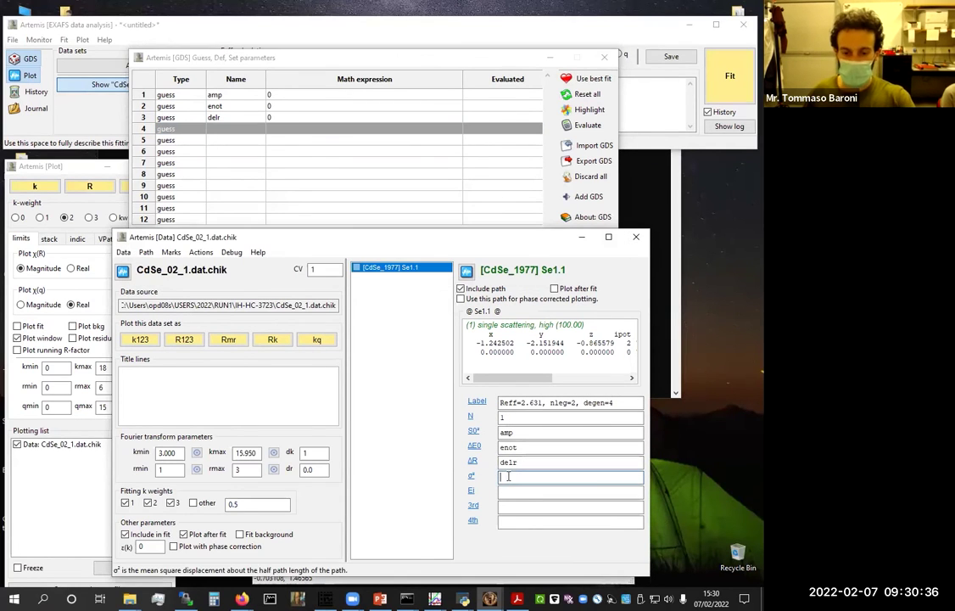
{"action": "type", "text": "ss"}
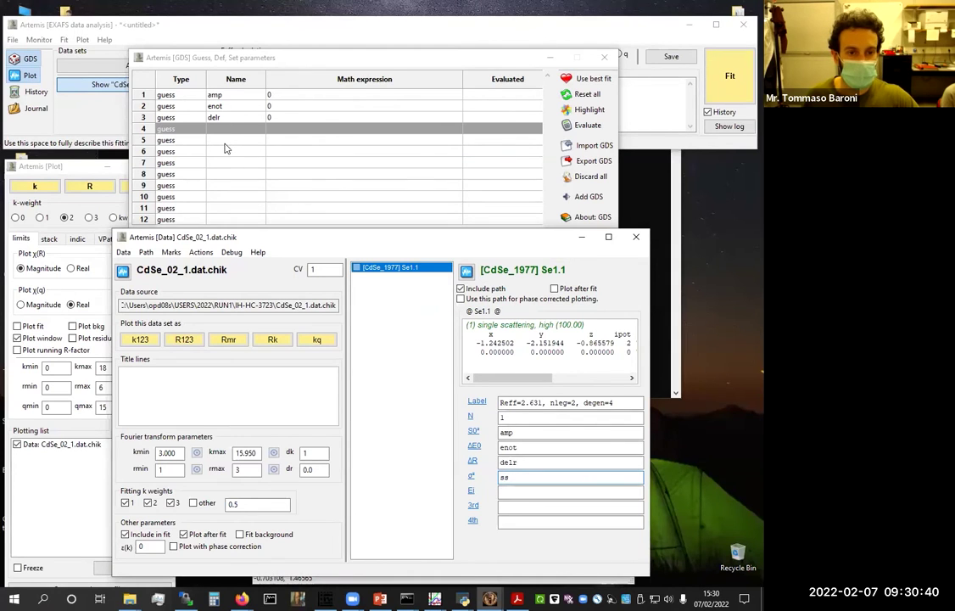
{"action": "left_click", "coordinate": [224, 129]}
{"action": "type", "text": "ss"}
{"action": "key", "text": "Return"}
{"action": "left_click", "coordinate": [270, 129]}
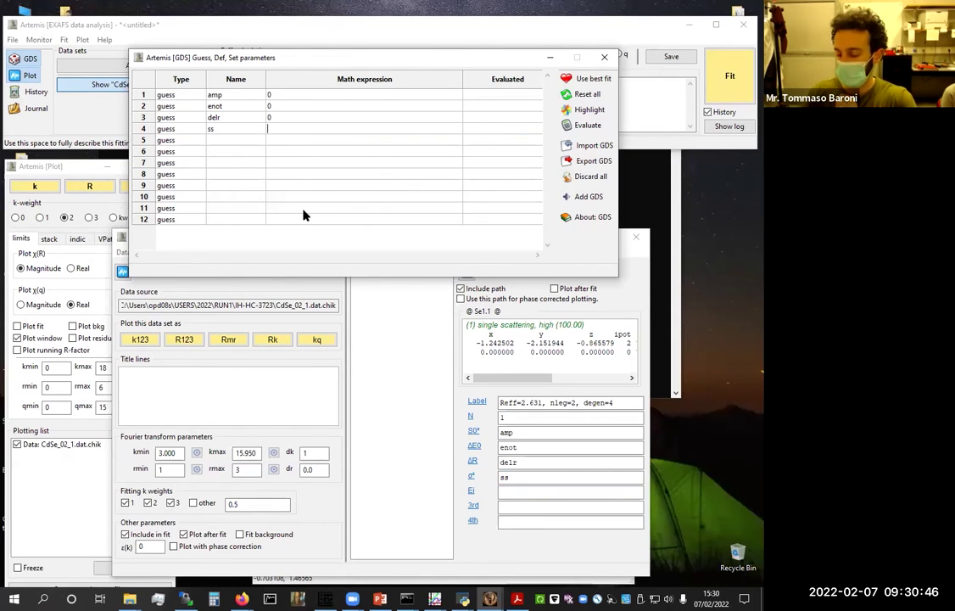
{"action": "type", "text": "0.003"}
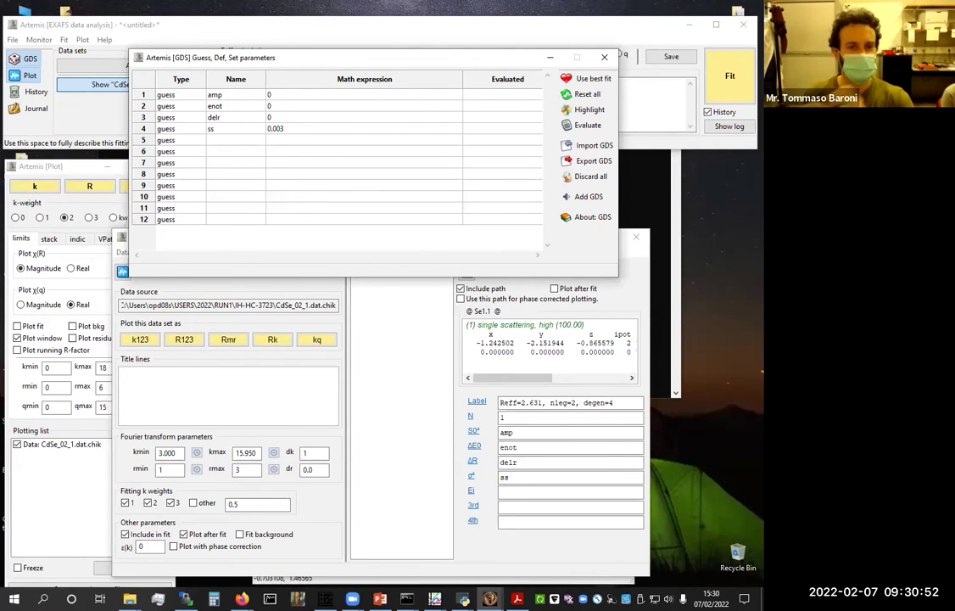
Change the starting value of the amp guess parameter to 1
{"action": "left_click", "coordinate": [286, 96]}
{"action": "left_click", "coordinate": [284, 98]}
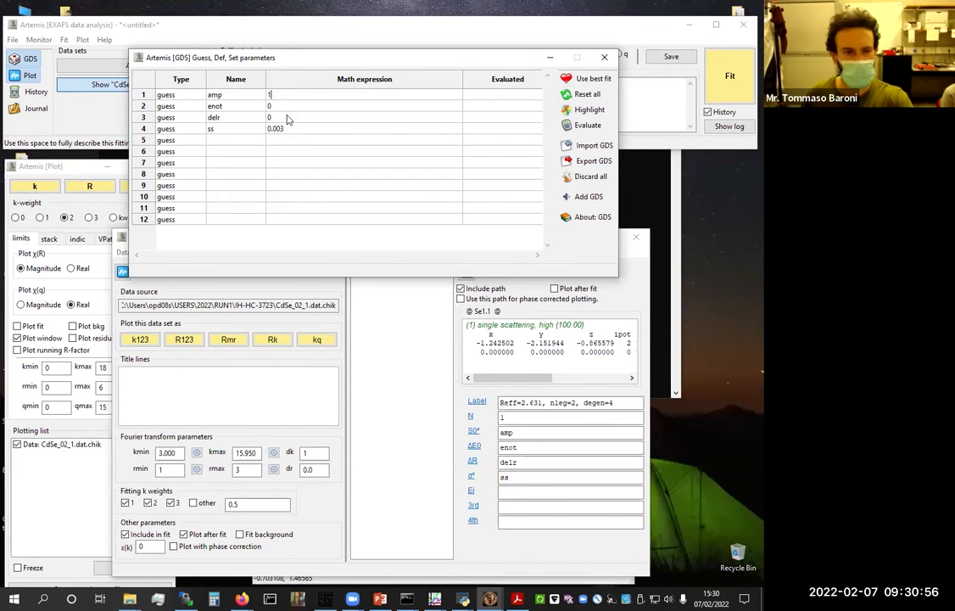
{"action": "type", "text": "1"}
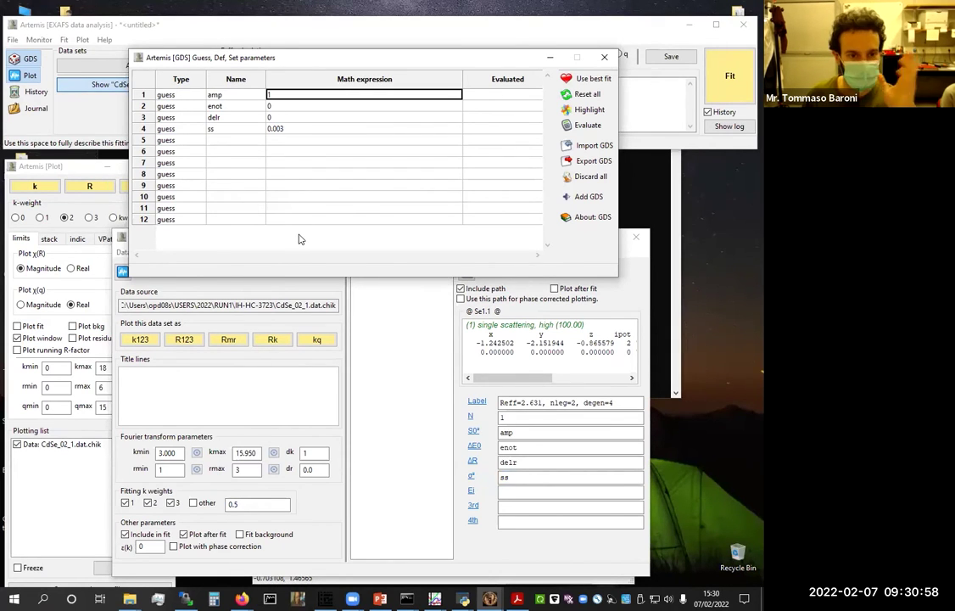
Move the data window clear of the Plot window and enter 1 as the Se1.1 path's N
{"action": "left_click", "coordinate": [398, 379]}
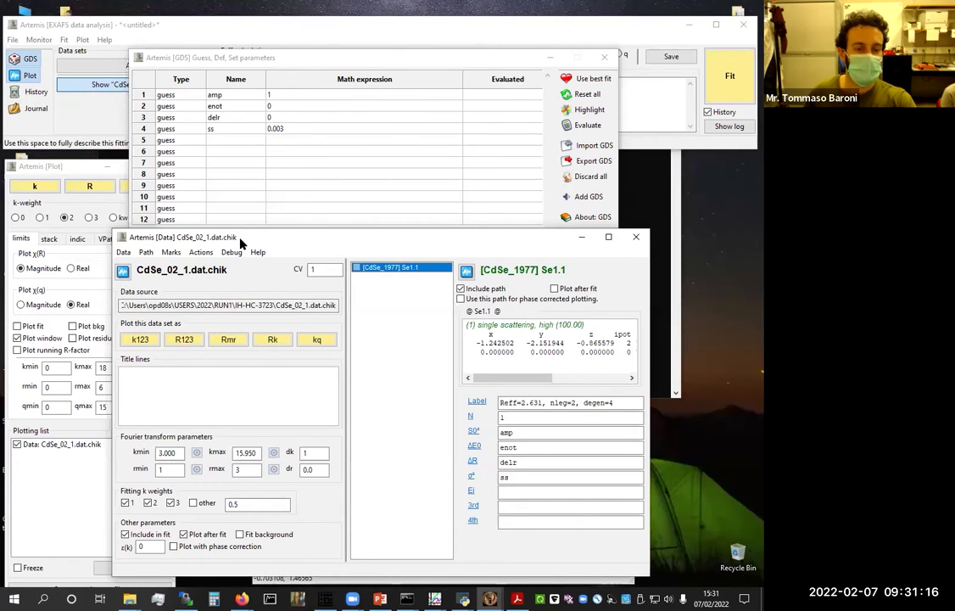
{"action": "left_click_drag", "start_coordinate": [240, 243], "coordinate": [277, 247]}
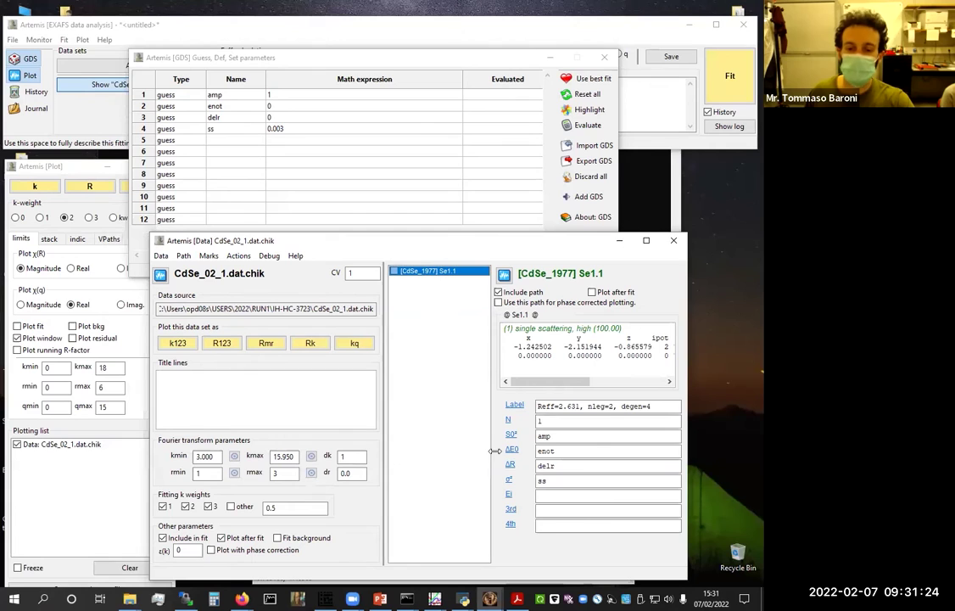
{"action": "left_click", "coordinate": [540, 421]}
{"action": "type", "text": "1"}
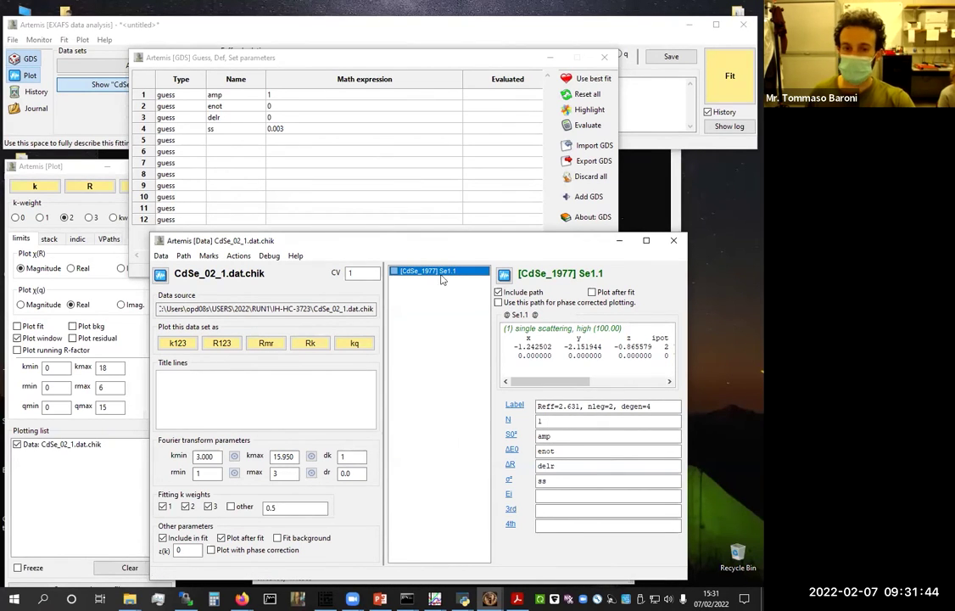
Minimize the parameters window, bring the Artemis plot into view above the data window, and plot CdSe_02_1.dat.chik in k space
{"action": "left_click", "coordinate": [549, 58]}
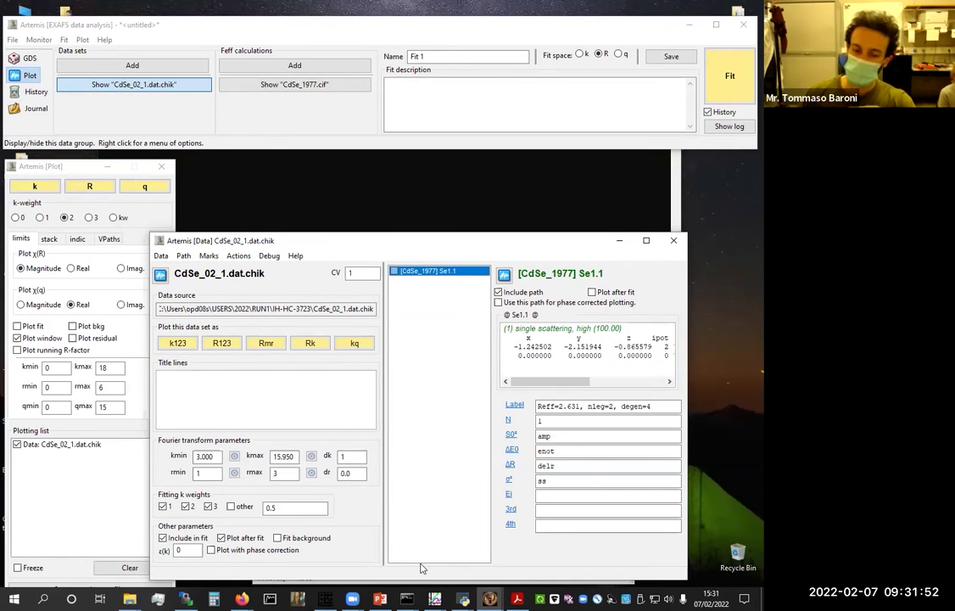
{"action": "left_click", "coordinate": [434, 599]}
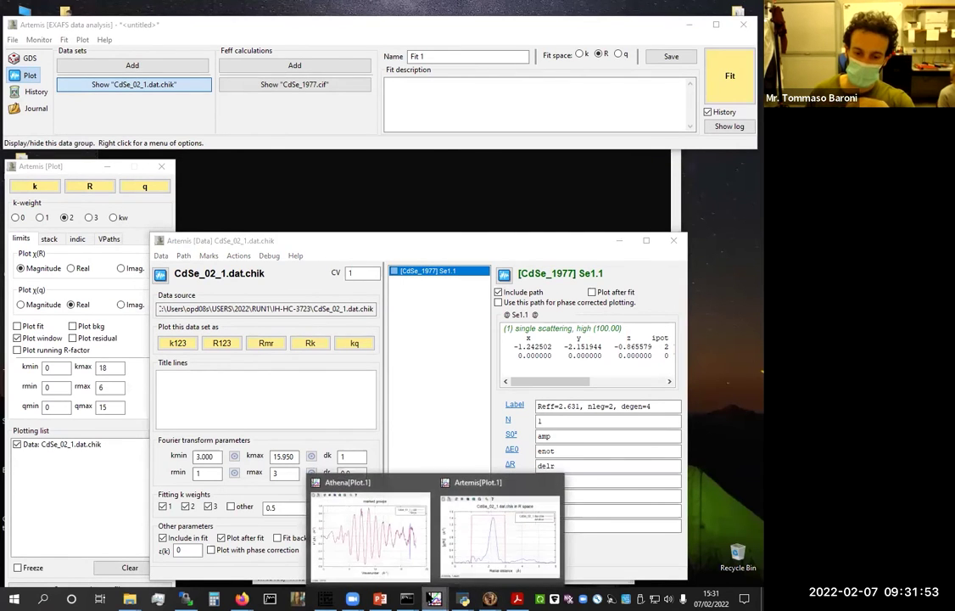
{"action": "left_click", "coordinate": [477, 553]}
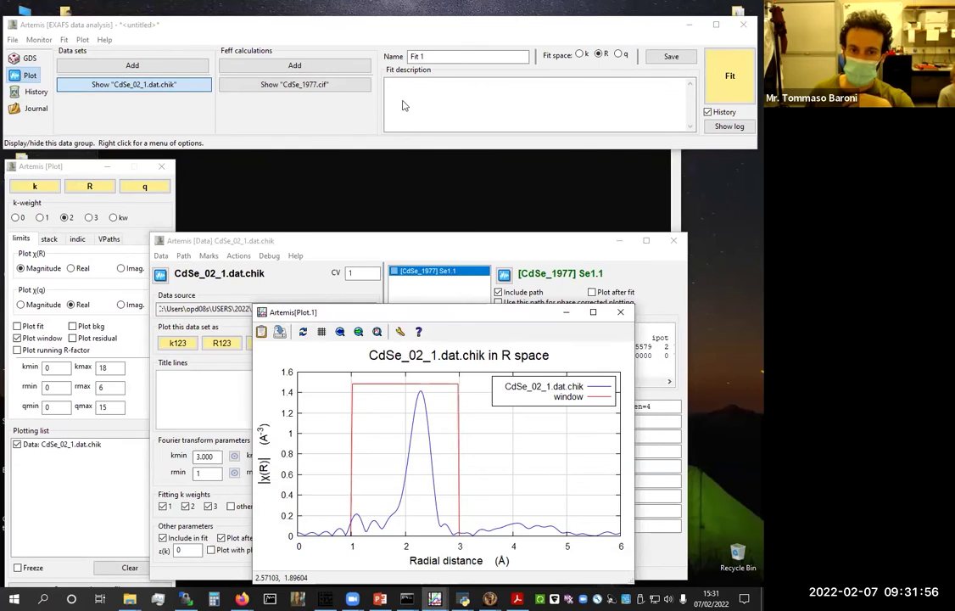
{"action": "left_click_drag", "start_coordinate": [462, 316], "coordinate": [398, 104]}
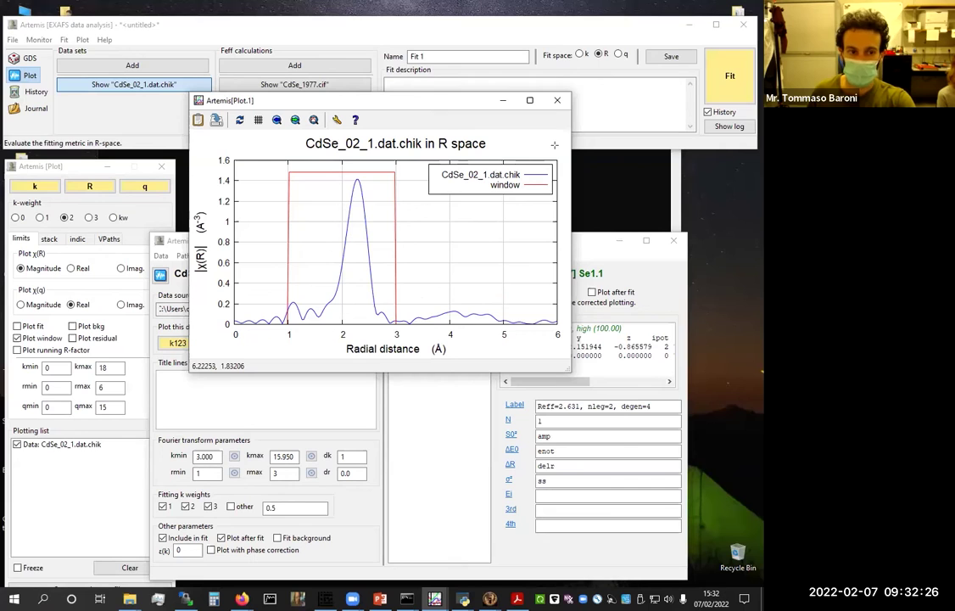
{"action": "left_click", "coordinate": [42, 186]}
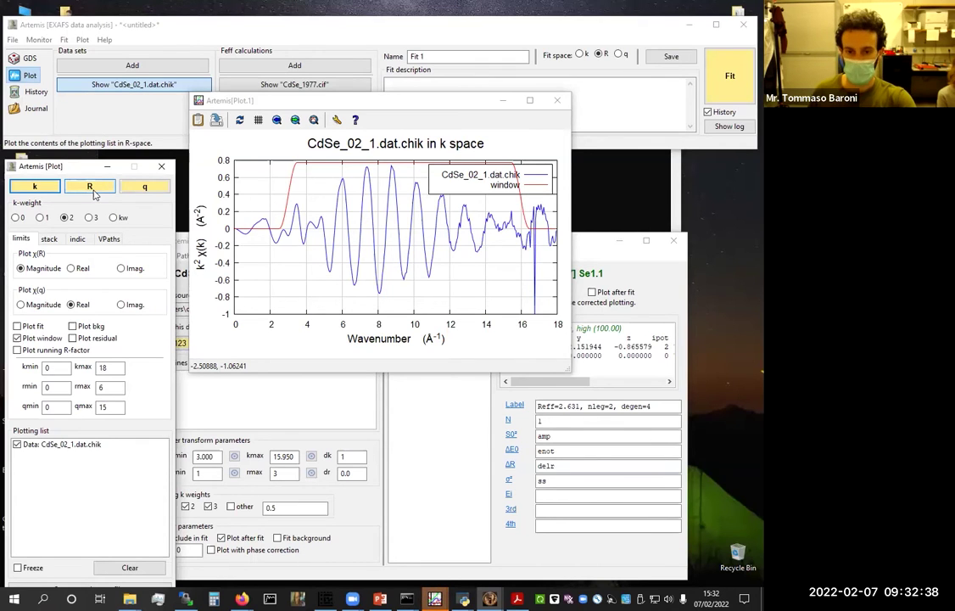
{"action": "left_click", "coordinate": [35, 185]}
Place the data window below the k-space plot and set the Fourier transform kmin to 2.9
{"action": "left_click", "coordinate": [312, 449]}
{"action": "left_click_drag", "start_coordinate": [325, 248], "coordinate": [368, 326]}
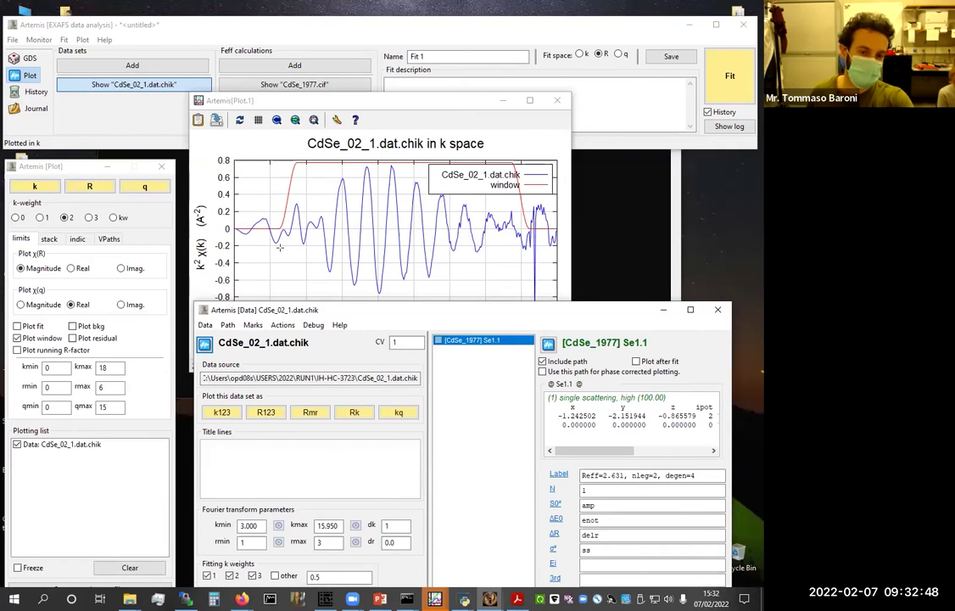
{"action": "double_click", "coordinate": [242, 526]}
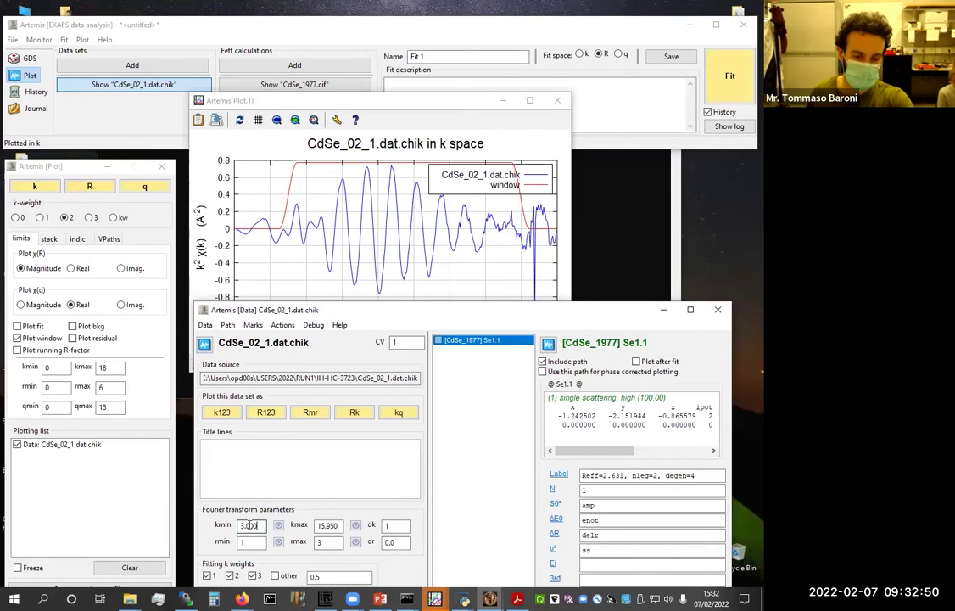
{"action": "key", "text": "BackSpace"}
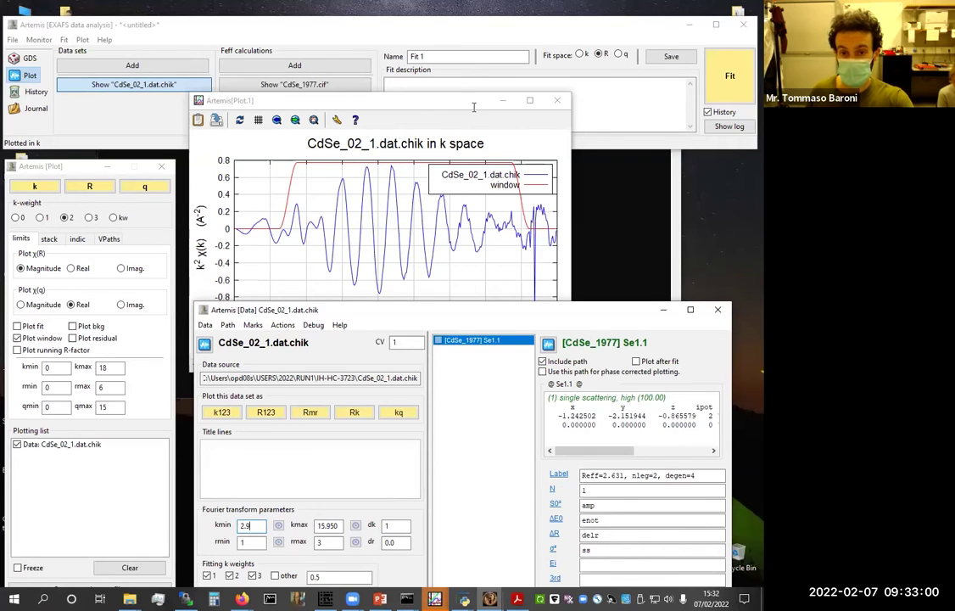
Move the plot window up clear of the data window, set the Fourier transform kmax to 14.5 and replot in k space
{"action": "left_click", "coordinate": [411, 102]}
{"action": "left_click_drag", "start_coordinate": [411, 102], "coordinate": [405, 33]}
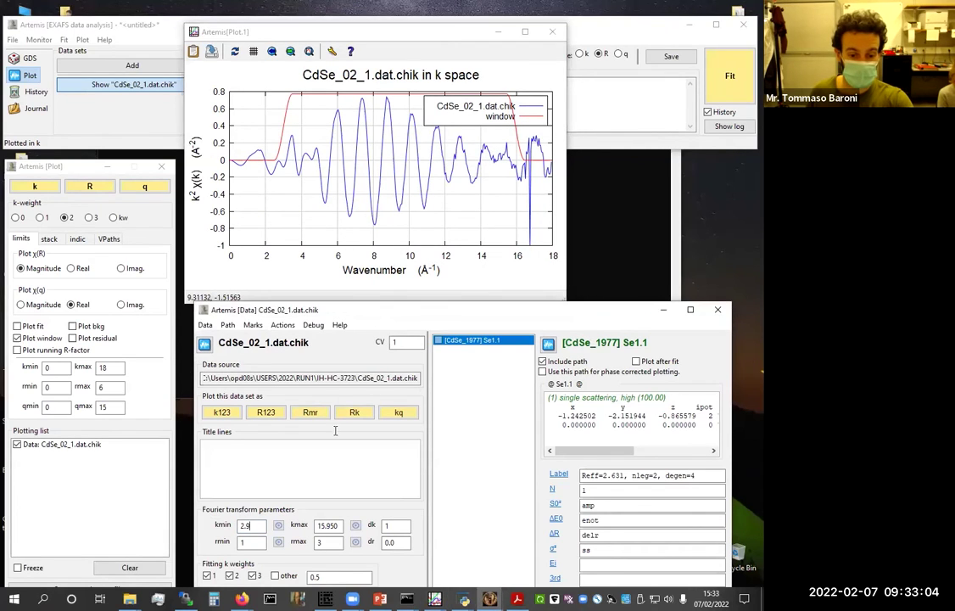
{"action": "double_click", "coordinate": [321, 524]}
{"action": "type", "text": "14.5"}
{"action": "left_click", "coordinate": [35, 188]}
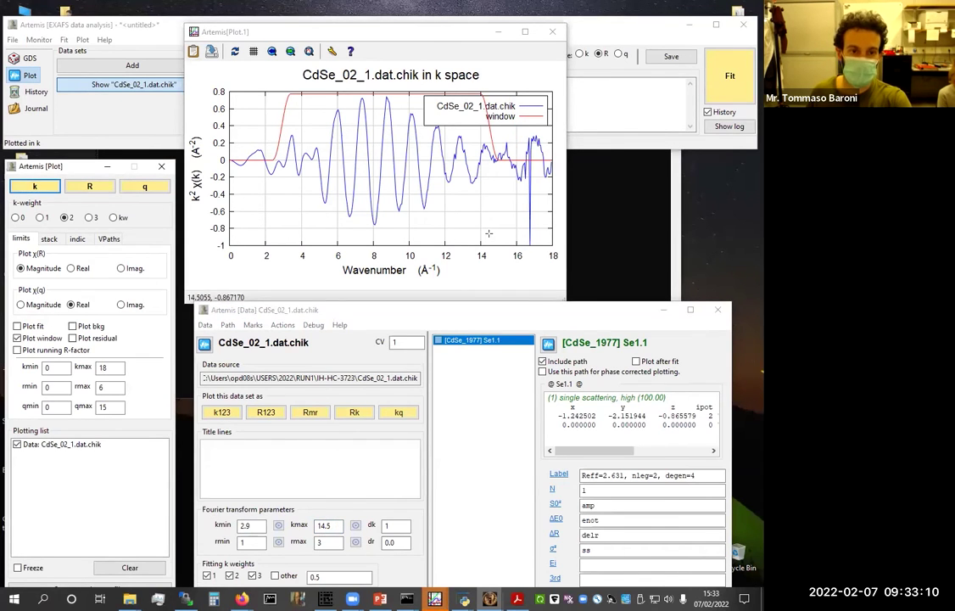
Plot CdSe_02_1.dat.chik in R space and move the data window up to expose more of its fitting settings
{"action": "left_click", "coordinate": [90, 186]}
{"action": "left_click", "coordinate": [506, 317]}
{"action": "left_click_drag", "start_coordinate": [507, 317], "coordinate": [507, 289]}
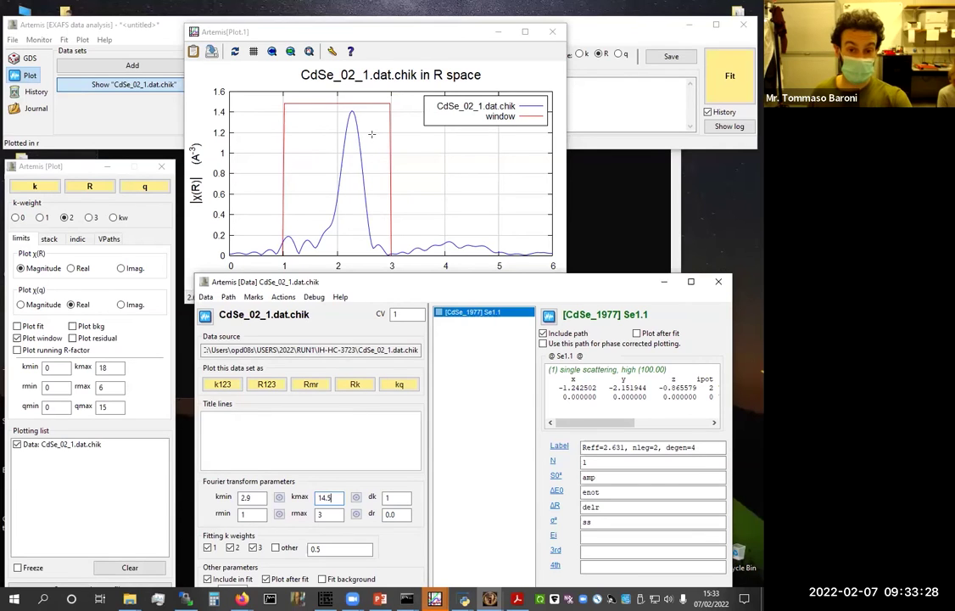
Set rmin to 1.8 and dr to 0.5 for the data set, replotting the window in R space
{"action": "left_click", "coordinate": [257, 515]}
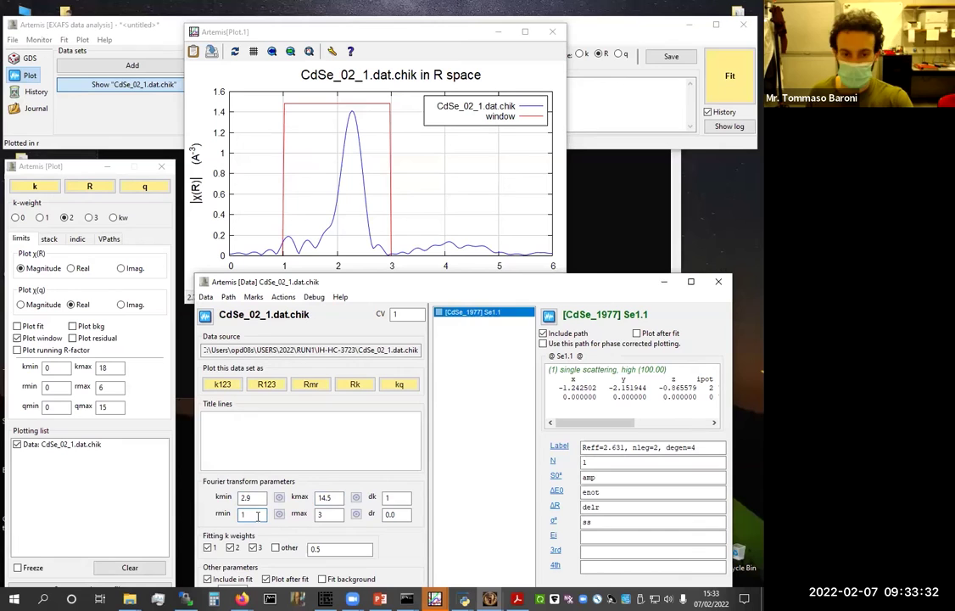
{"action": "type", "text": ".8"}
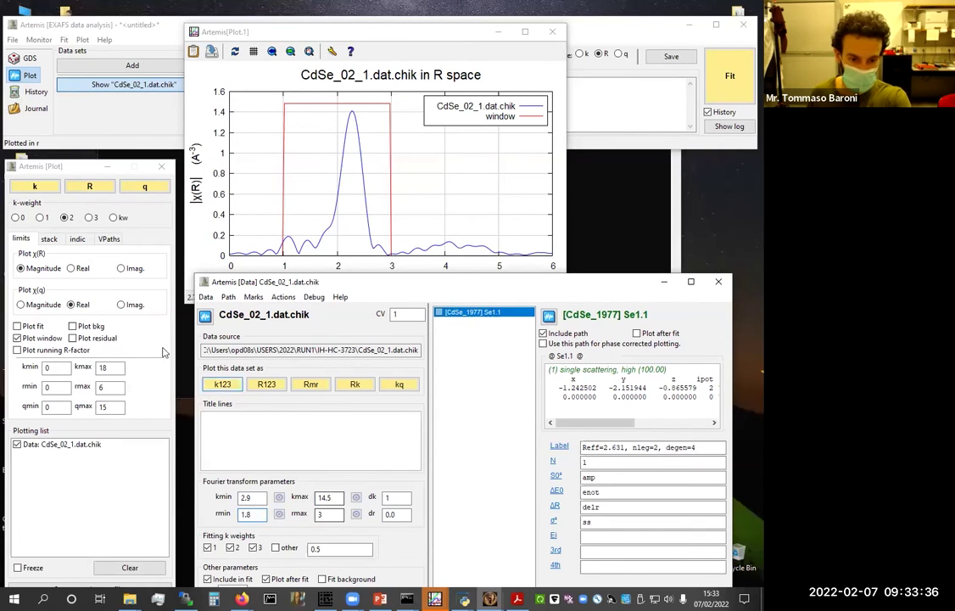
{"action": "left_click", "coordinate": [91, 190]}
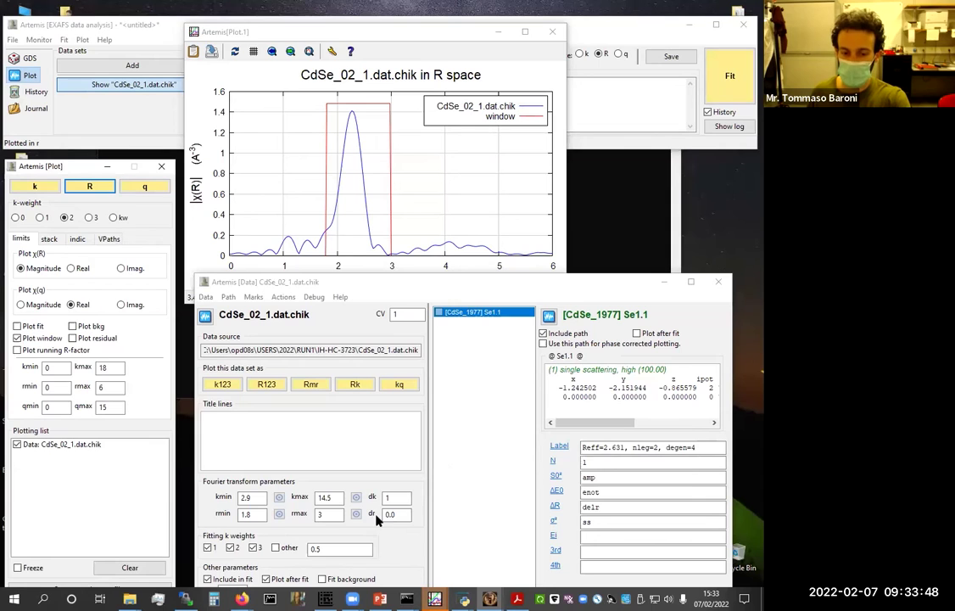
{"action": "left_click", "coordinate": [402, 514]}
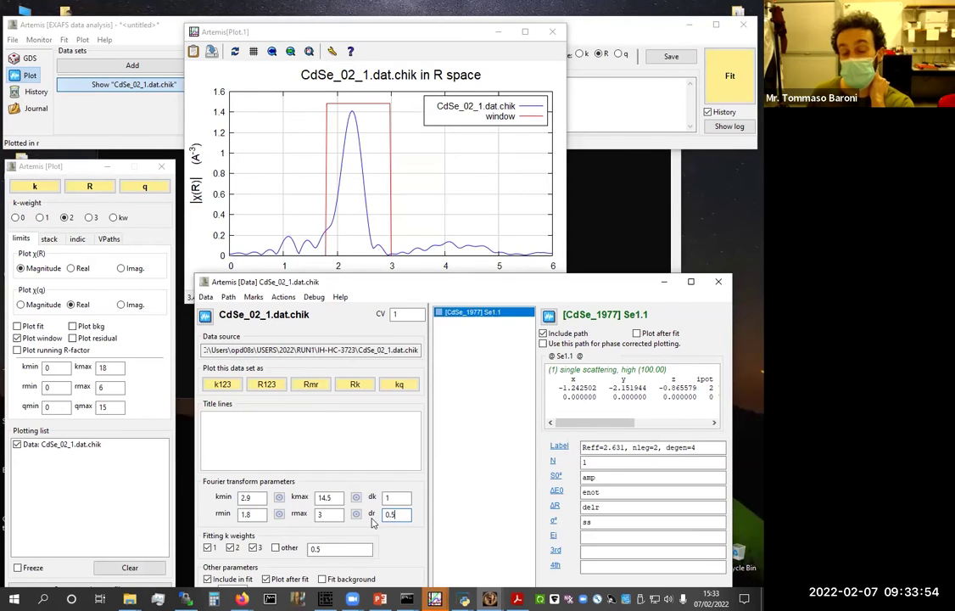
{"action": "left_click", "coordinate": [89, 186]}
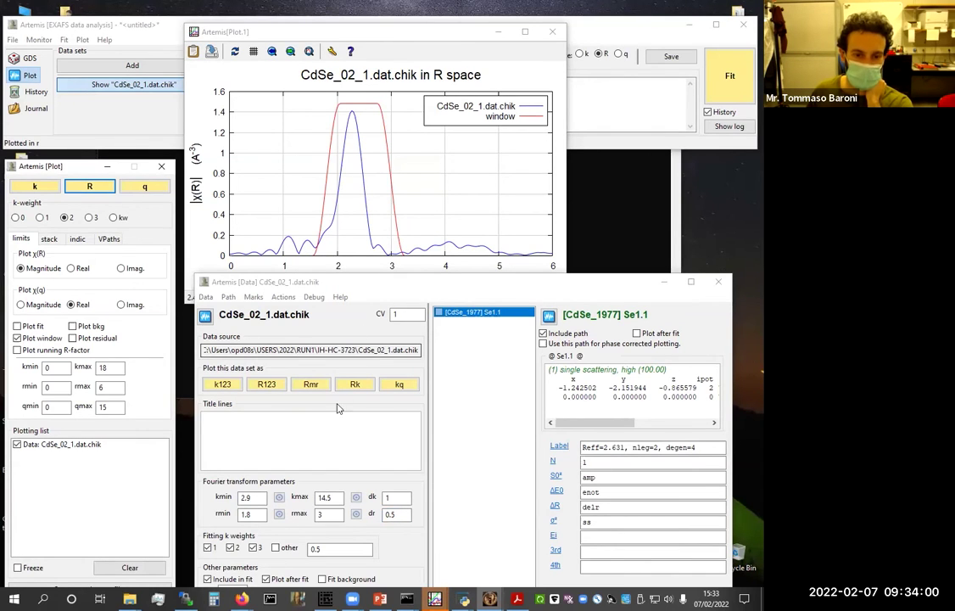
Set rmin to 1.7 and rmax to 2.8 around the first-shell peak and replot in R space
{"action": "left_click", "coordinate": [264, 515]}
{"action": "key", "text": "BackSpace"}
{"action": "type", "text": "7"}
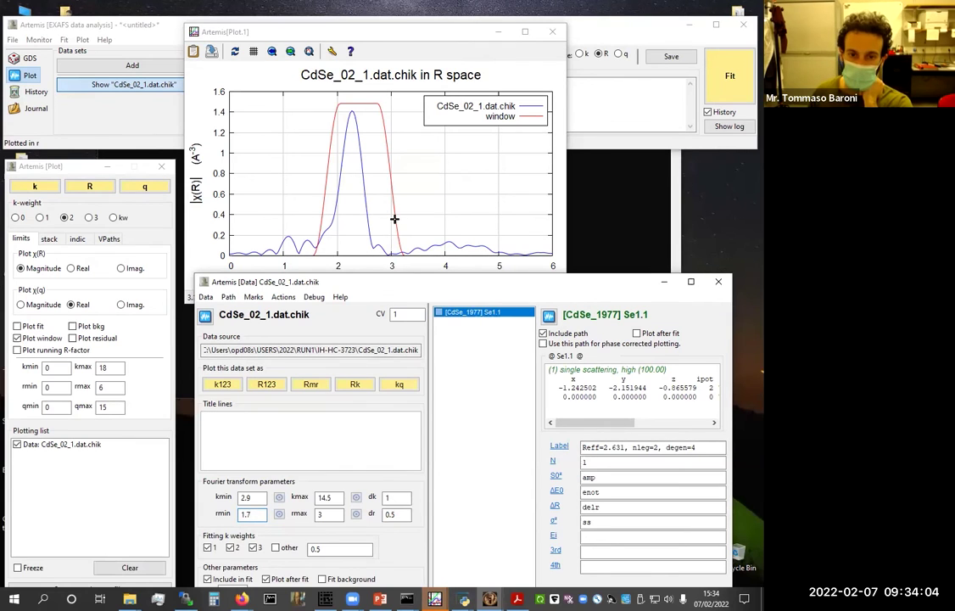
{"action": "key", "text": "Tab"}
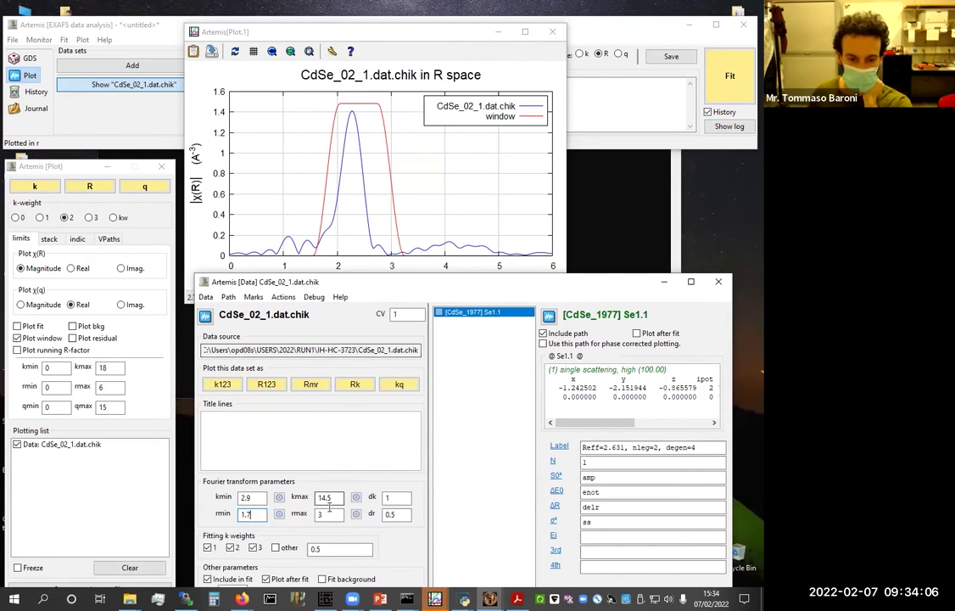
{"action": "type", "text": "2.8"}
{"action": "left_click", "coordinate": [90, 187]}
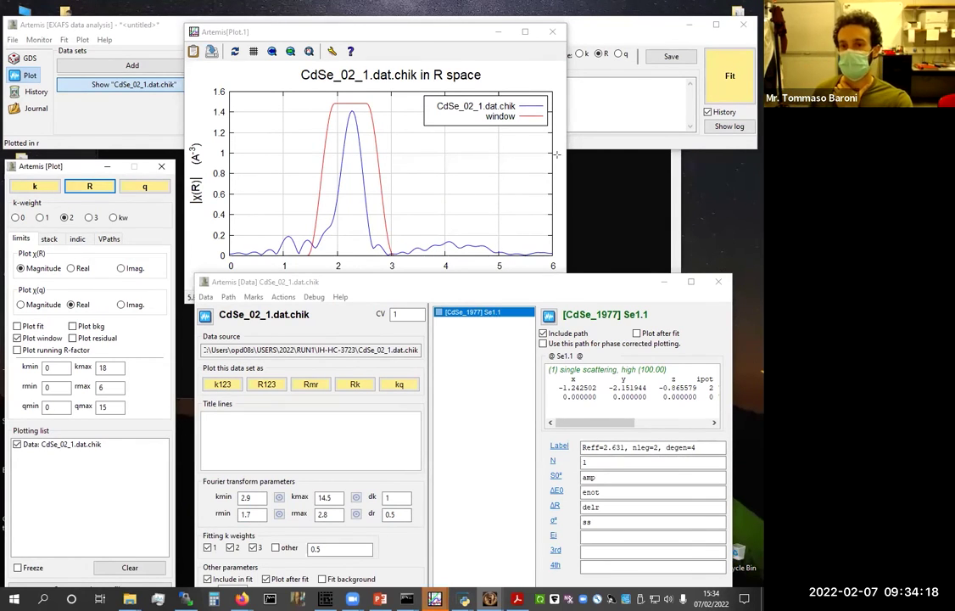
Check the R-space plot of the data and run the first-shell fit
{"action": "left_click", "coordinate": [585, 142]}
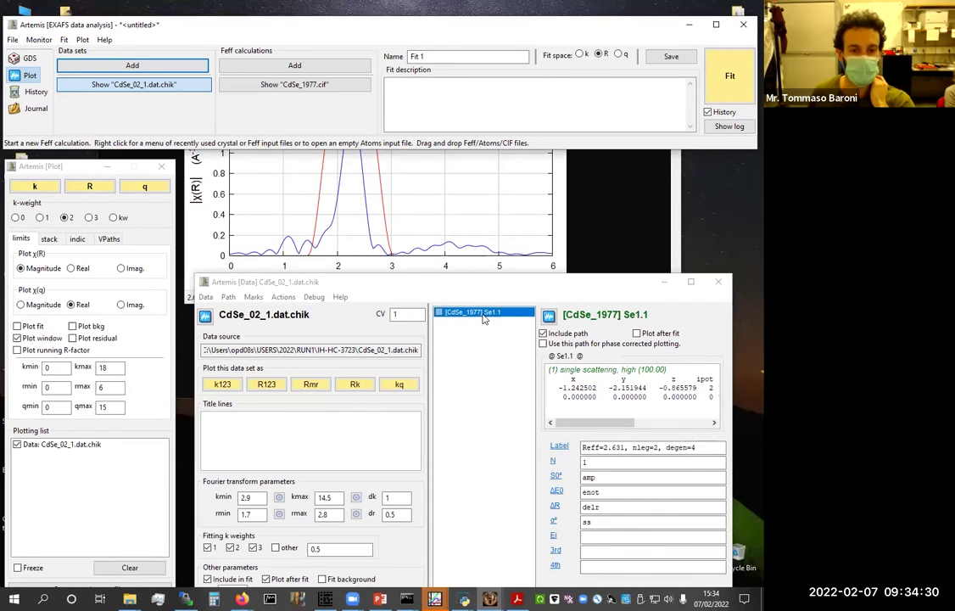
{"action": "left_click", "coordinate": [309, 196]}
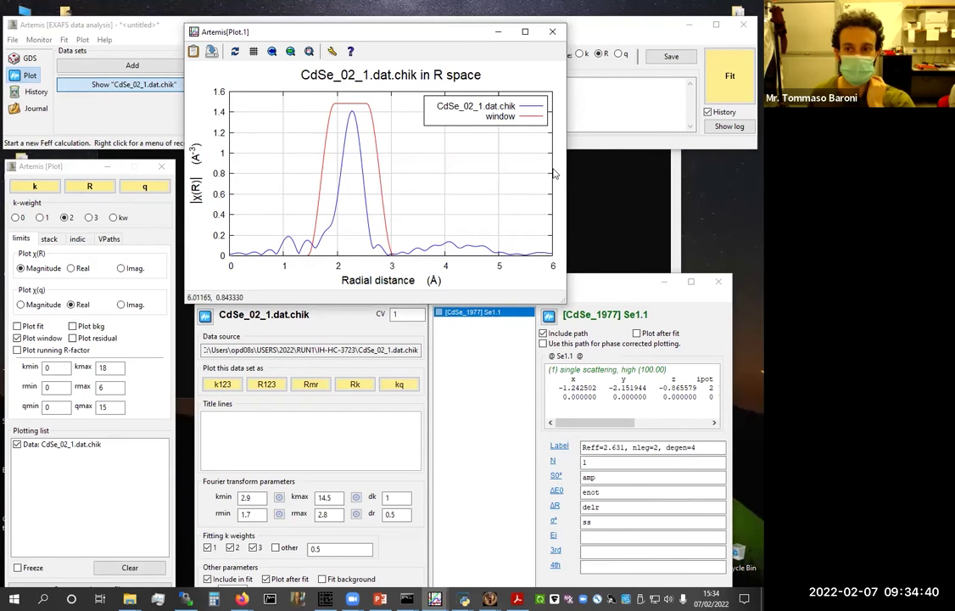
{"action": "left_click", "coordinate": [744, 72]}
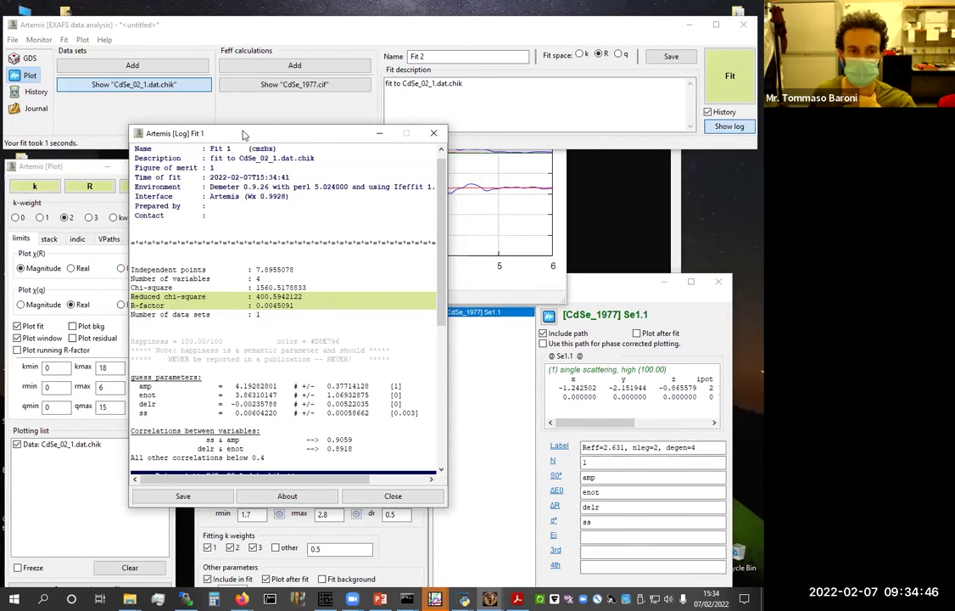
Widen the Fit 1 log window so its full lines show, and reposition it over the data window
{"action": "left_click_drag", "start_coordinate": [239, 133], "coordinate": [256, 64]}
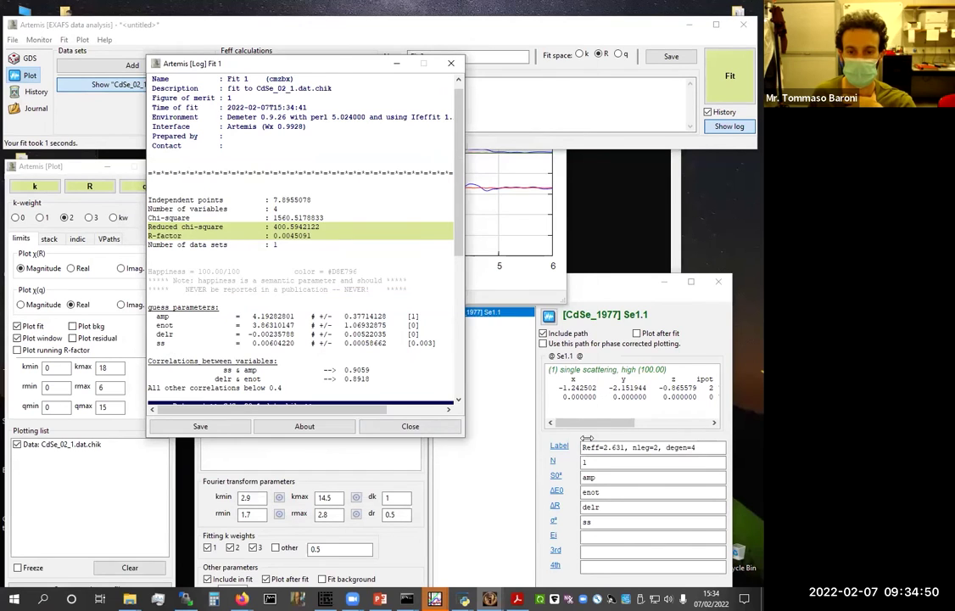
{"action": "left_click_drag", "start_coordinate": [464, 435], "coordinate": [585, 436]}
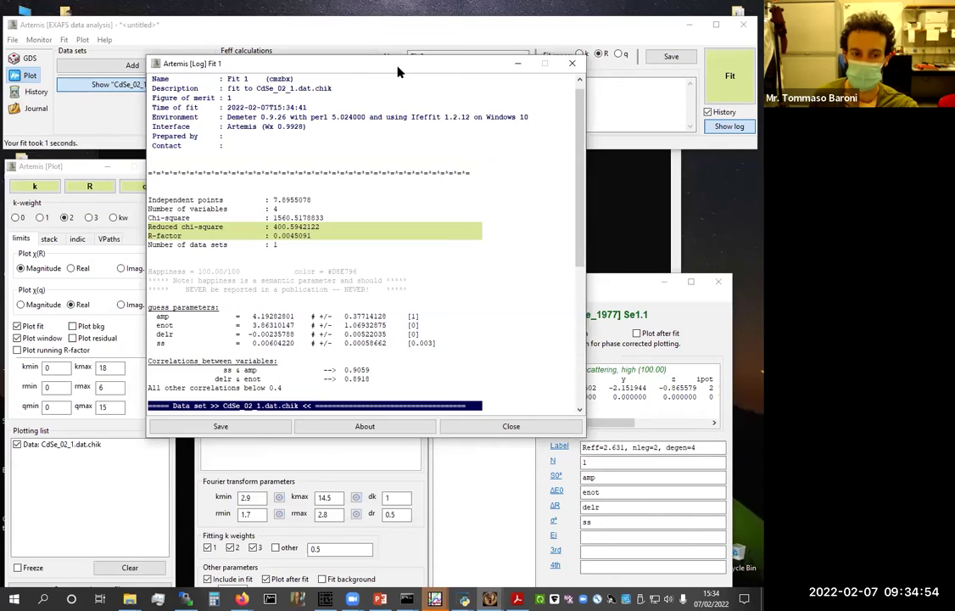
{"action": "left_click_drag", "start_coordinate": [353, 62], "coordinate": [293, 98]}
Review the guess parameters in the Fit 1 log against the Se1.1 path's parameter definitions
{"action": "left_click_drag", "start_coordinate": [96, 353], "coordinate": [109, 383]}
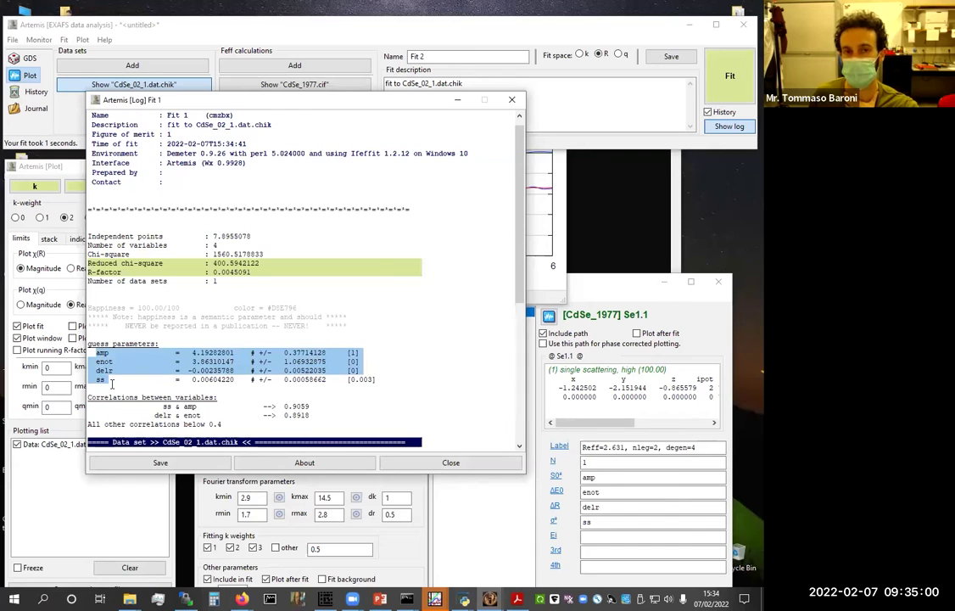
{"action": "left_click", "coordinate": [111, 383]}
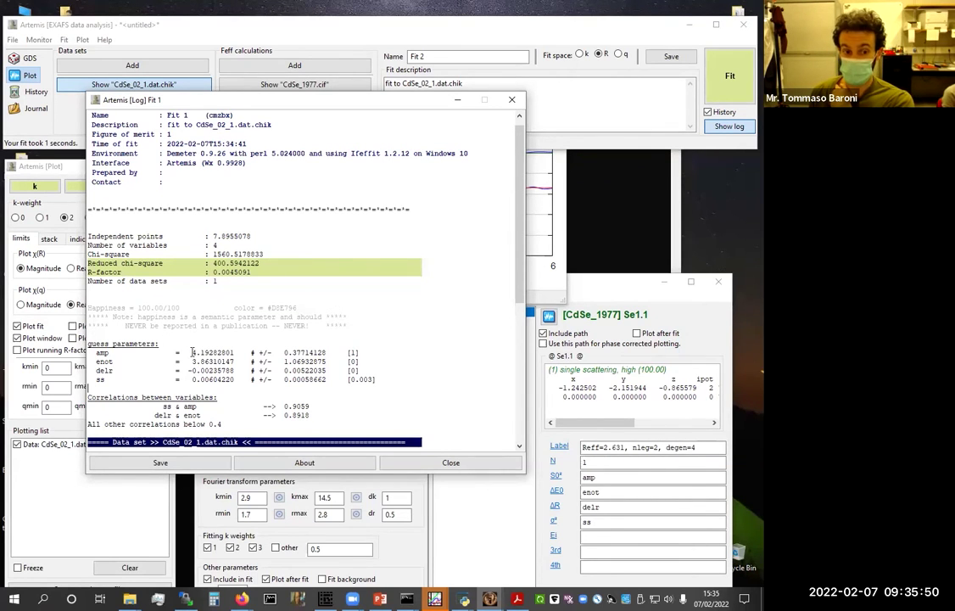
{"action": "left_click", "coordinate": [562, 464]}
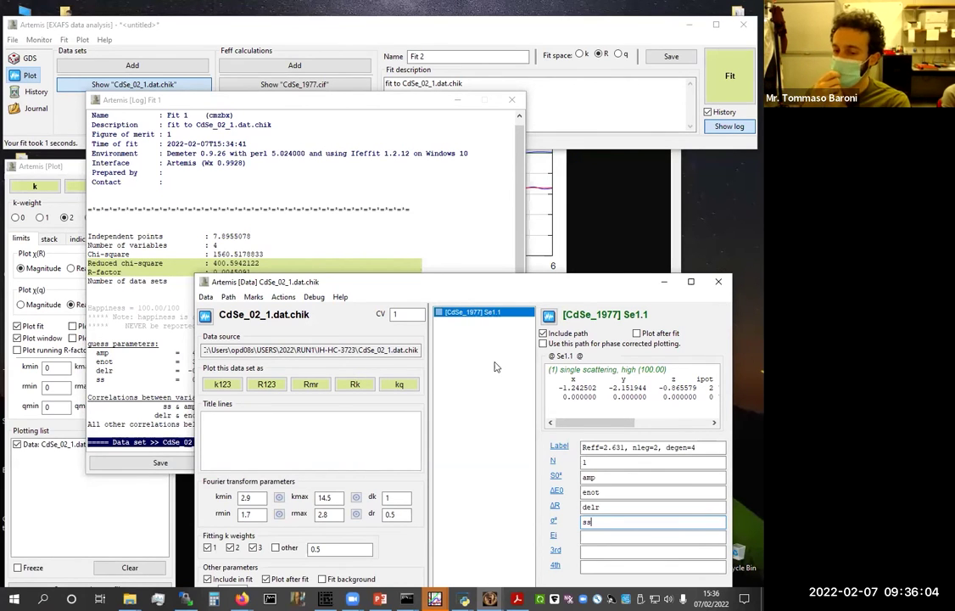
{"action": "left_click", "coordinate": [148, 203]}
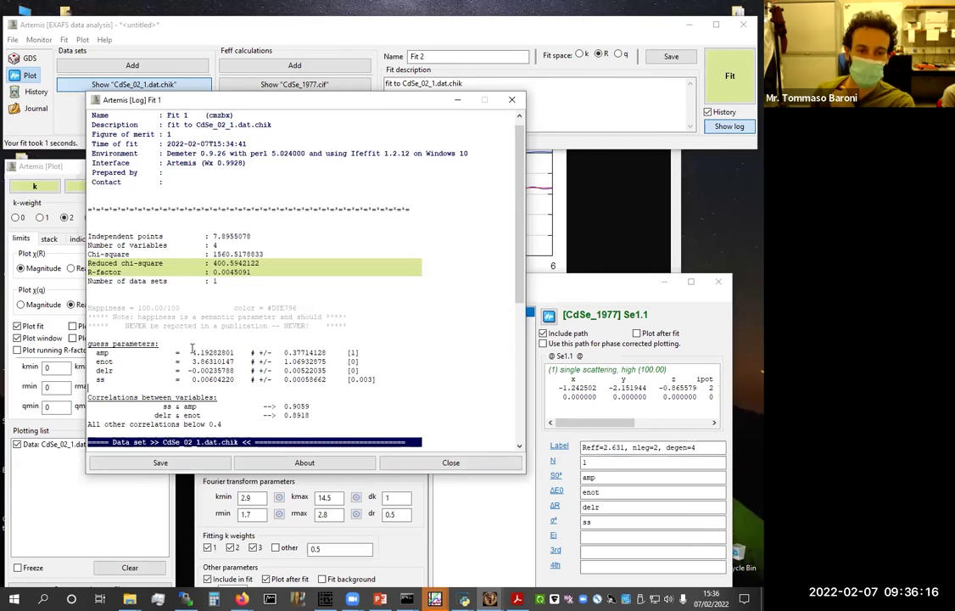
Examine the fitted amp value and its uncertainty in the log's guess parameters
{"action": "left_click_drag", "start_coordinate": [192, 353], "coordinate": [322, 352]}
{"action": "left_click", "coordinate": [323, 352]}
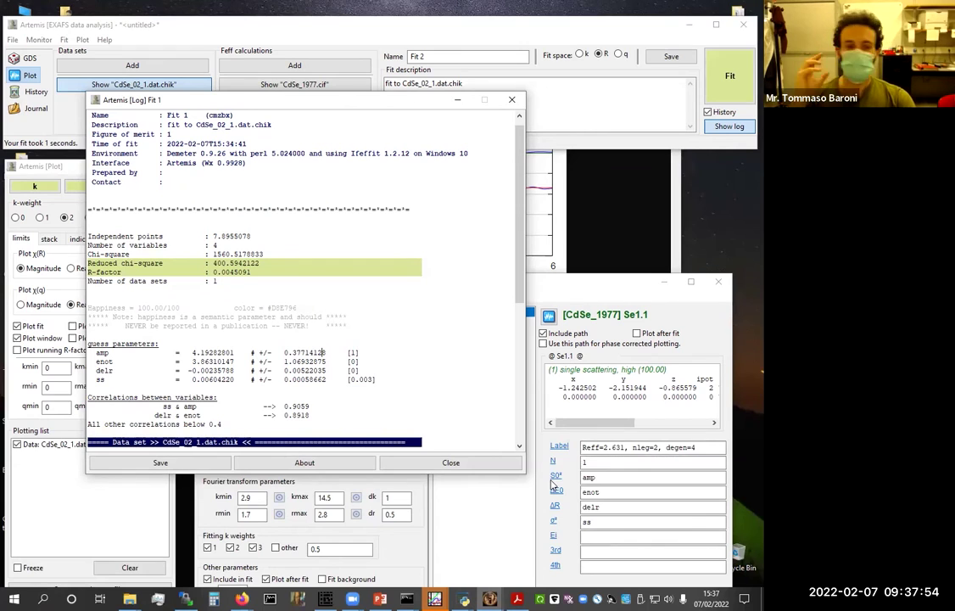
{"action": "left_click_drag", "start_coordinate": [192, 352], "coordinate": [323, 357]}
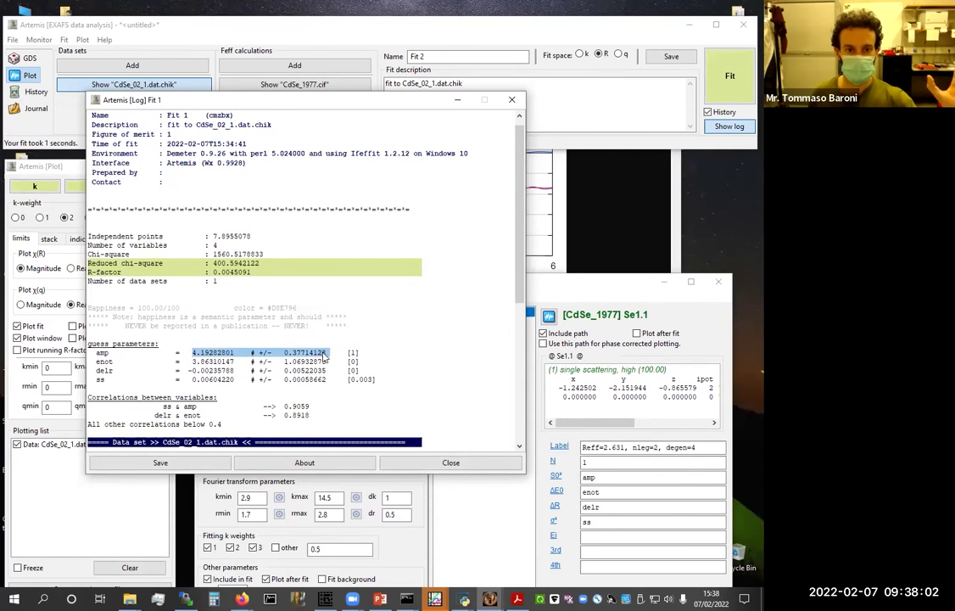
{"action": "left_click", "coordinate": [206, 362]}
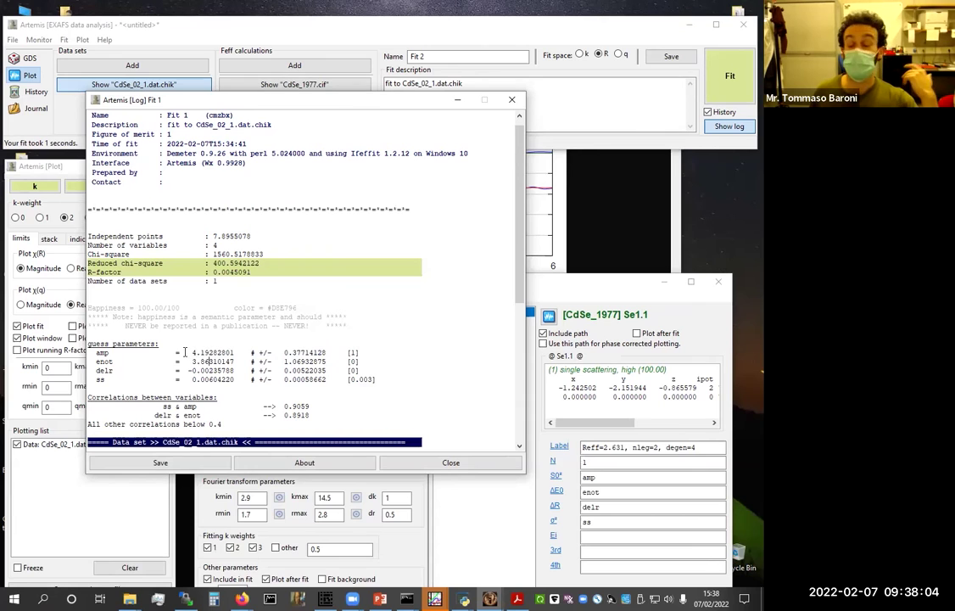
{"action": "left_click_drag", "start_coordinate": [193, 352], "coordinate": [212, 352]}
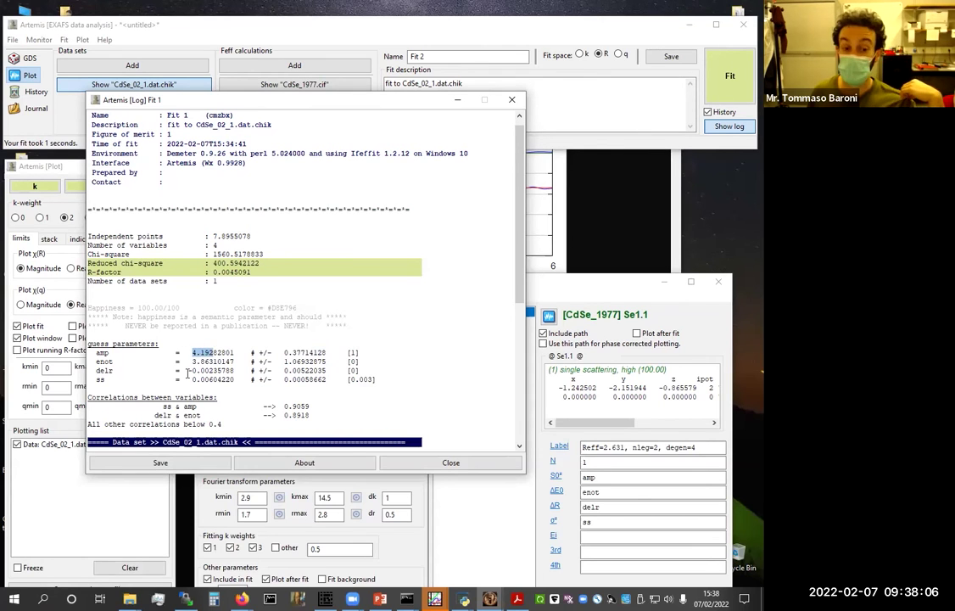
{"action": "left_click", "coordinate": [214, 362]}
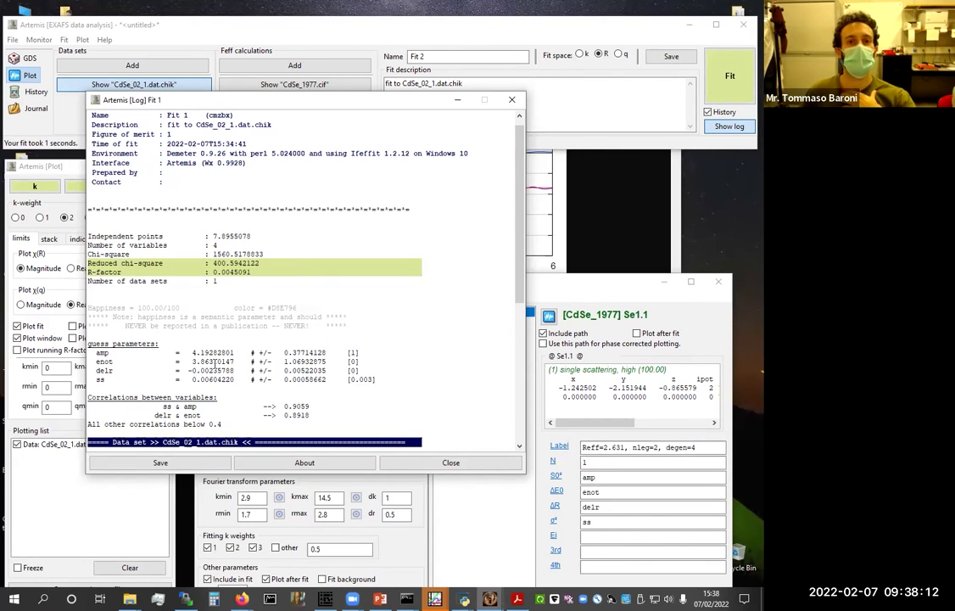
{"action": "left_click_drag", "start_coordinate": [193, 351], "coordinate": [336, 350]}
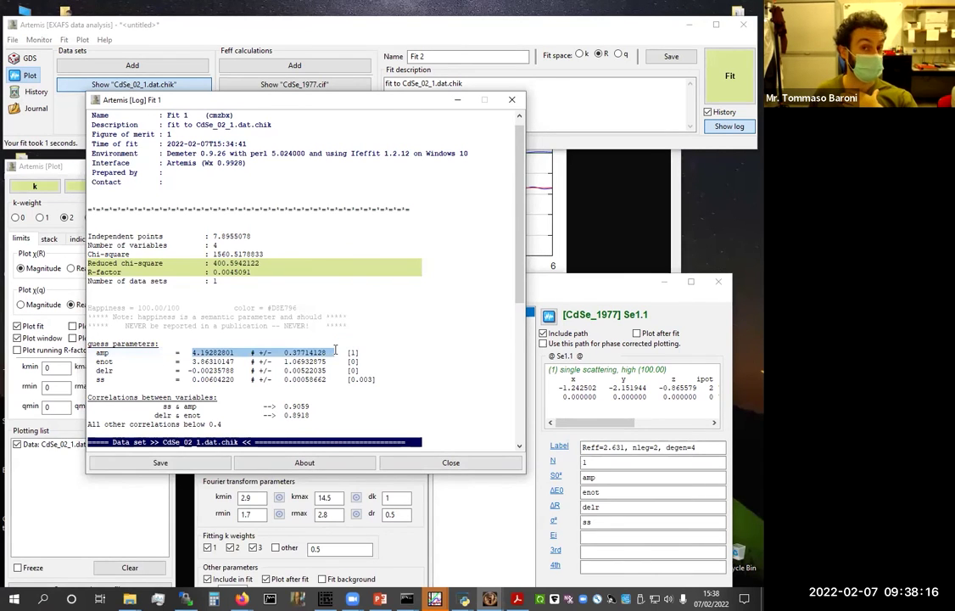
{"action": "left_click", "coordinate": [376, 379]}
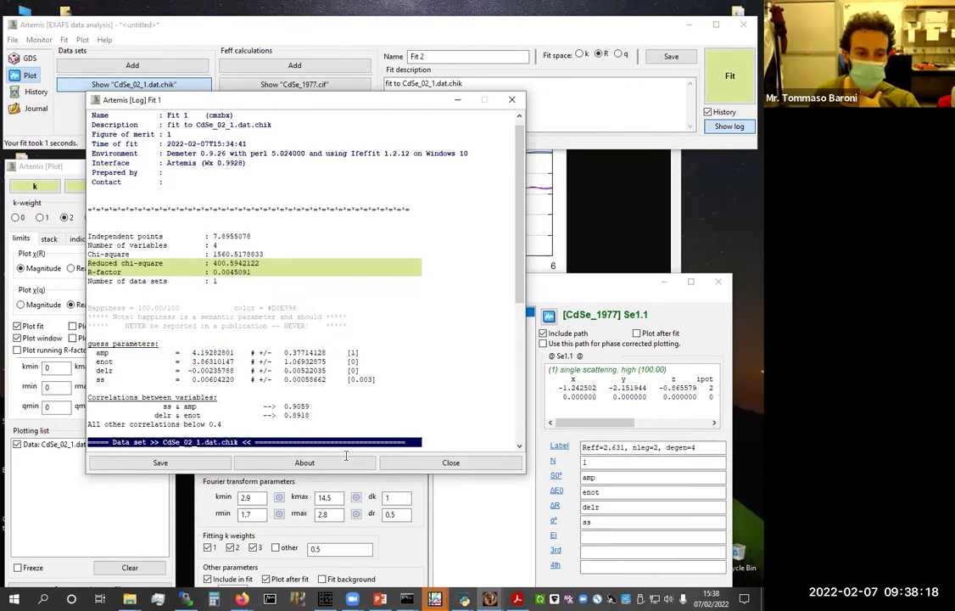
Examine the fitted enot, ss and delr values and their uncertainties in the log
{"action": "double_click", "coordinate": [103, 362]}
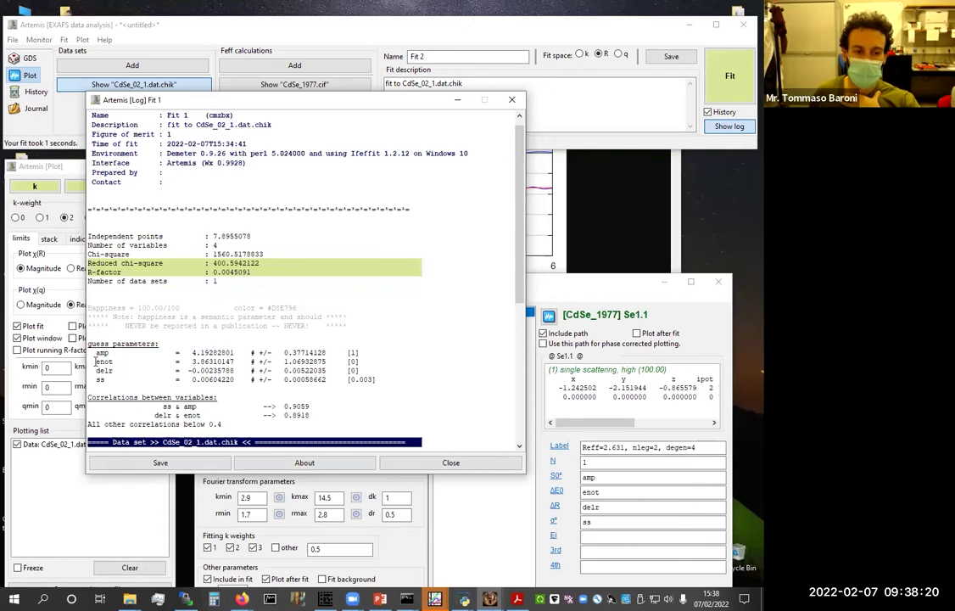
{"action": "left_click_drag", "start_coordinate": [121, 365], "coordinate": [386, 366]}
{"action": "left_click", "coordinate": [385, 364]}
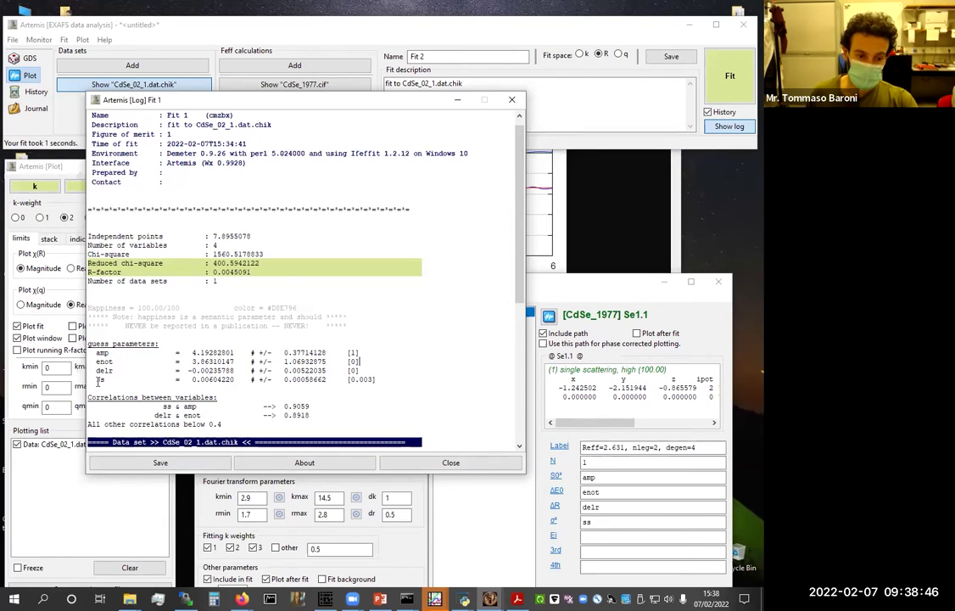
{"action": "left_click_drag", "start_coordinate": [100, 379], "coordinate": [323, 379]}
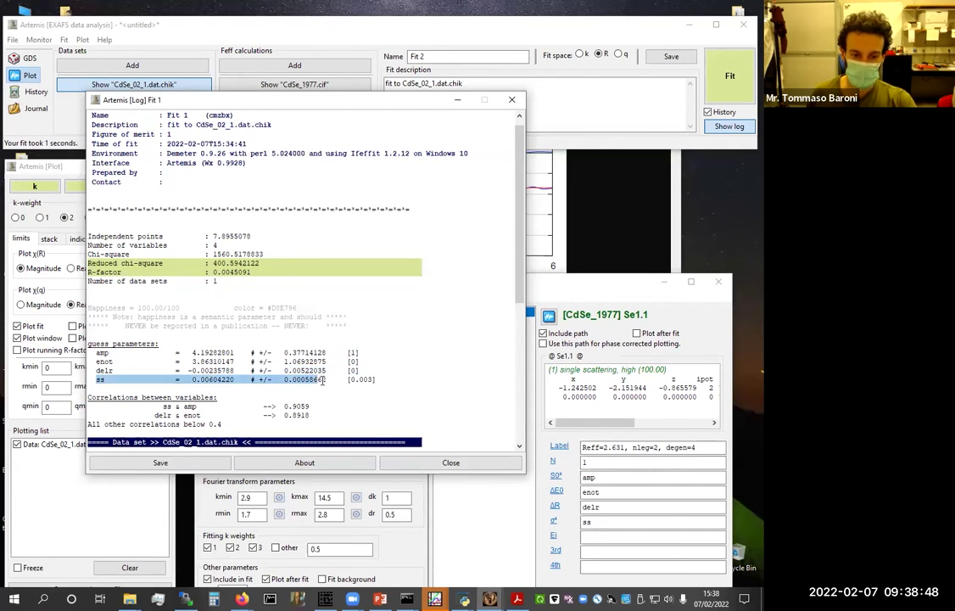
{"action": "left_click", "coordinate": [274, 382]}
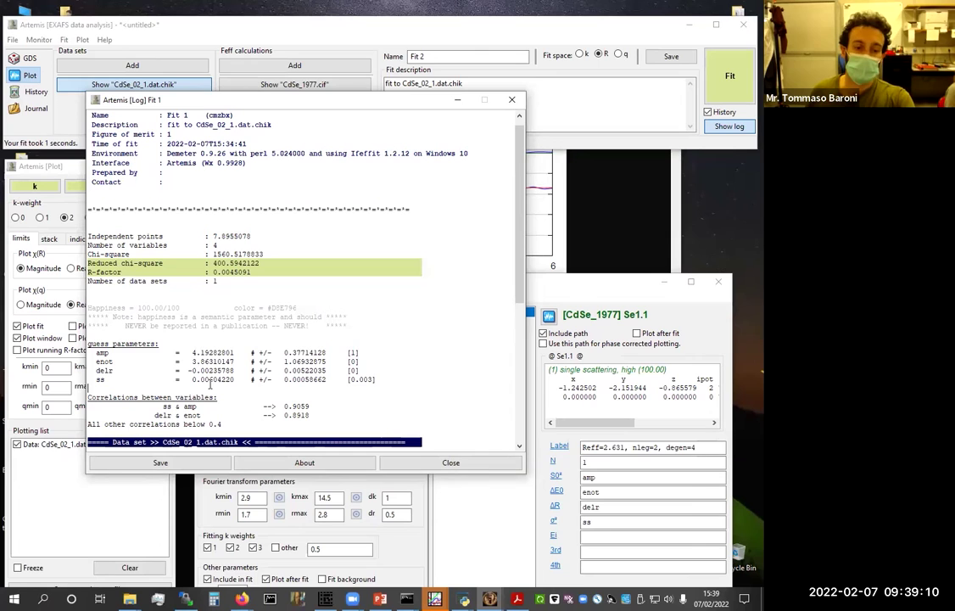
{"action": "double_click", "coordinate": [104, 371]}
{"action": "left_click_drag", "start_coordinate": [134, 371], "coordinate": [318, 371]}
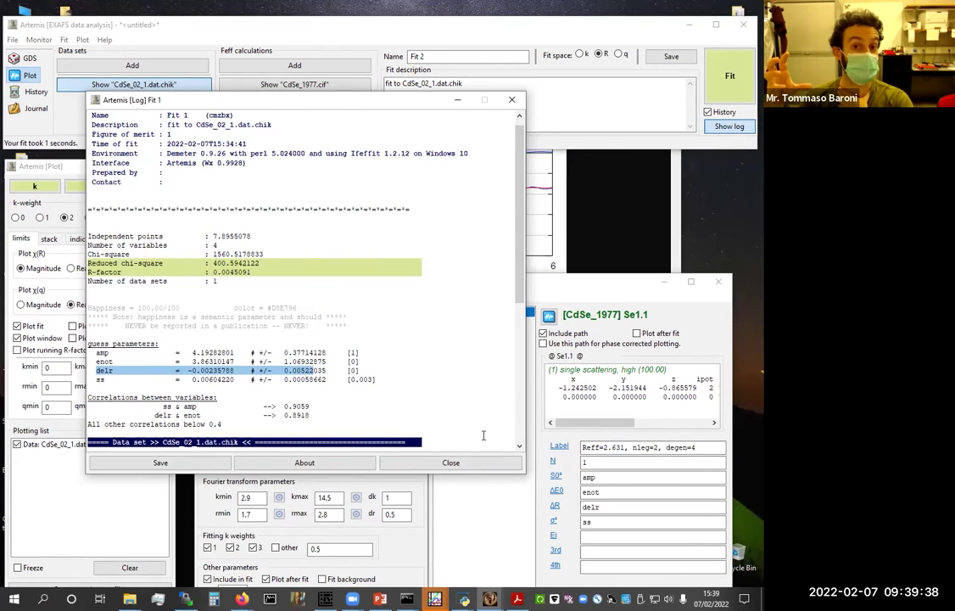
{"action": "left_click", "coordinate": [189, 373]}
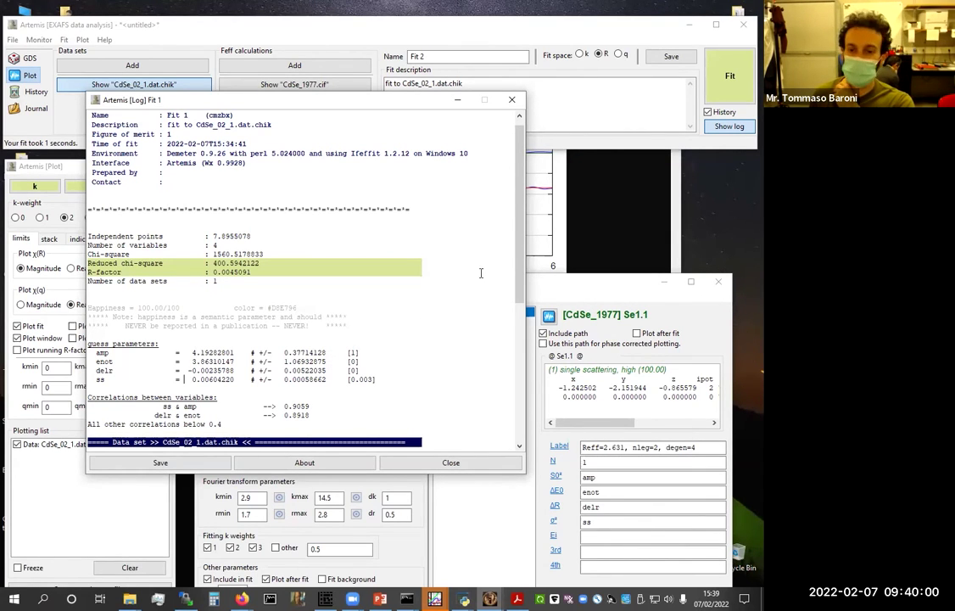
Inspect the Se1.1 path results at the end of the fit log and highlight its Reff value
{"action": "left_click_drag", "start_coordinate": [519, 208], "coordinate": [527, 259]}
{"action": "scroll", "coordinate": [463, 309], "scroll_direction": "down", "scroll_amount": 7}
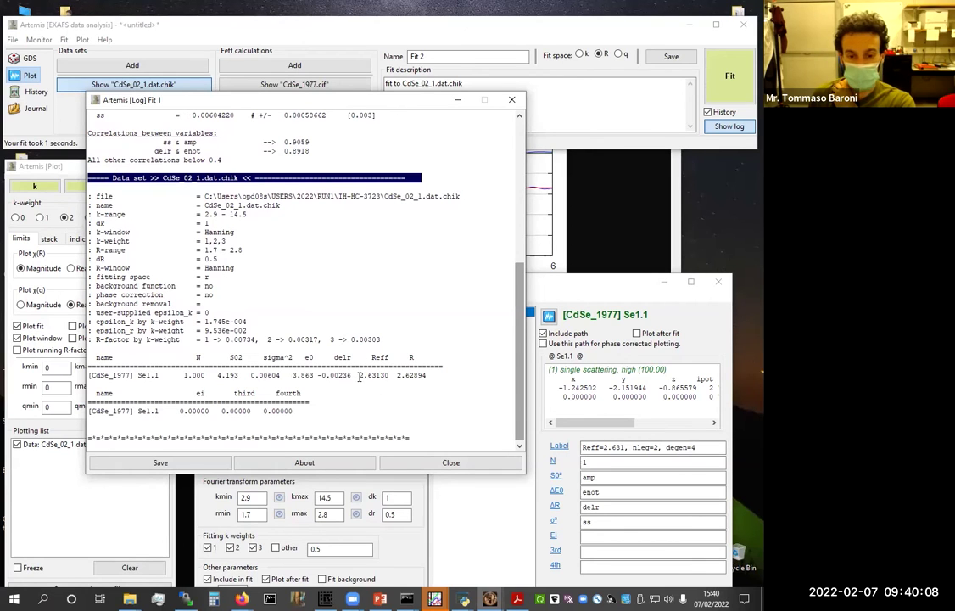
{"action": "left_click_drag", "start_coordinate": [362, 376], "coordinate": [369, 381]}
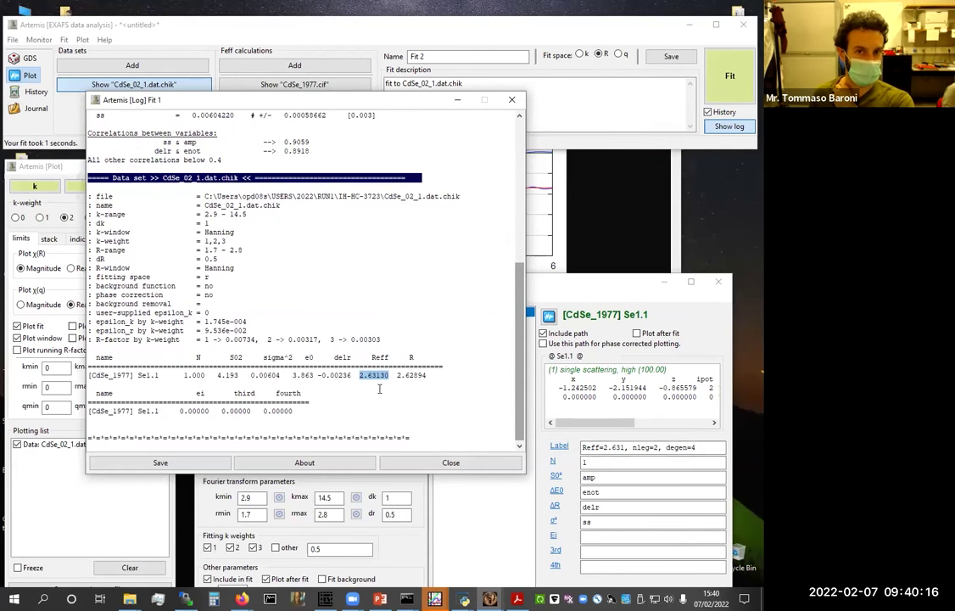
Highlight the Se1.1 path's fitted R value in the log and plot the data with its fit in R space
{"action": "left_click_drag", "start_coordinate": [397, 376], "coordinate": [431, 383]}
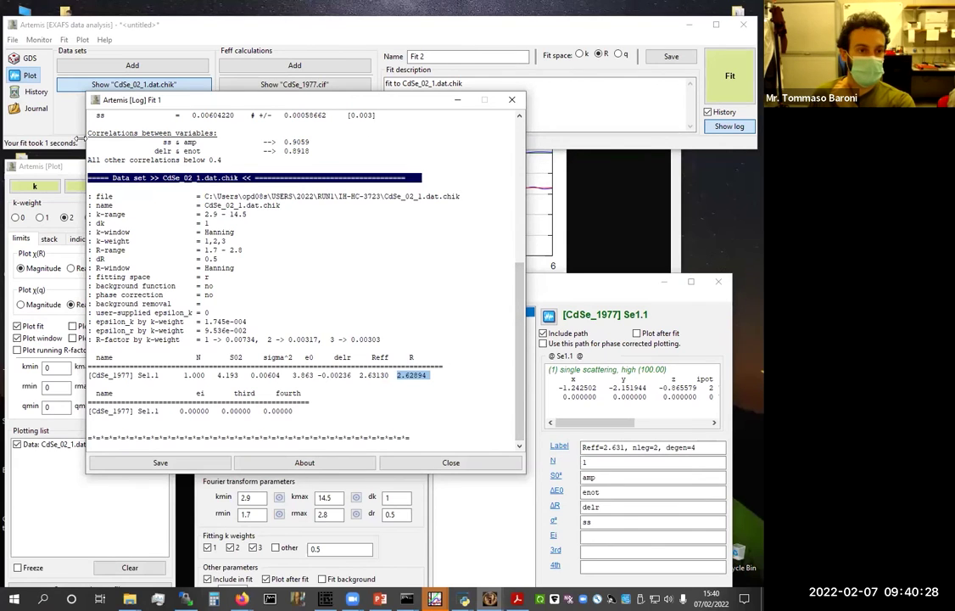
{"action": "left_click", "coordinate": [61, 175]}
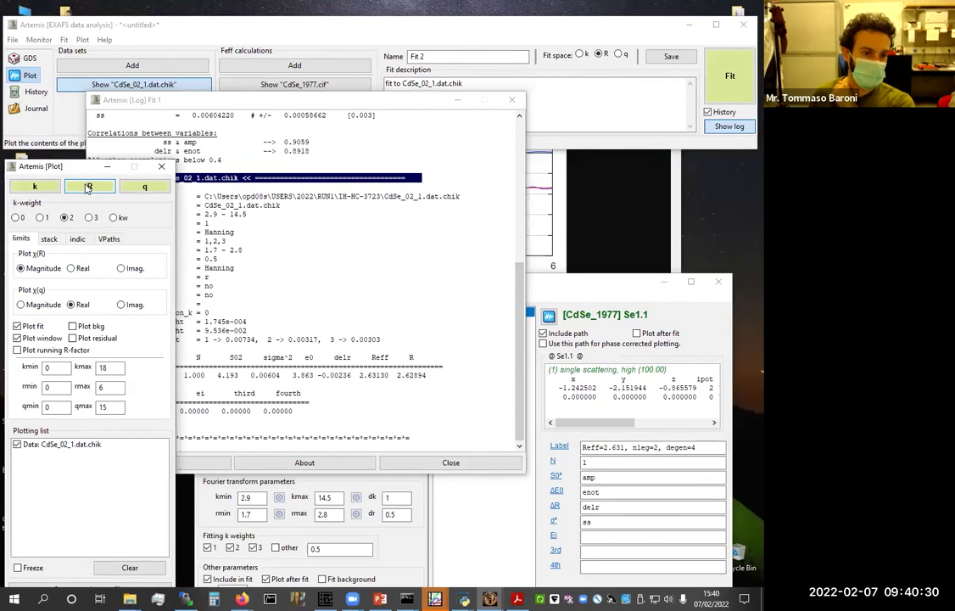
{"action": "left_click", "coordinate": [89, 185]}
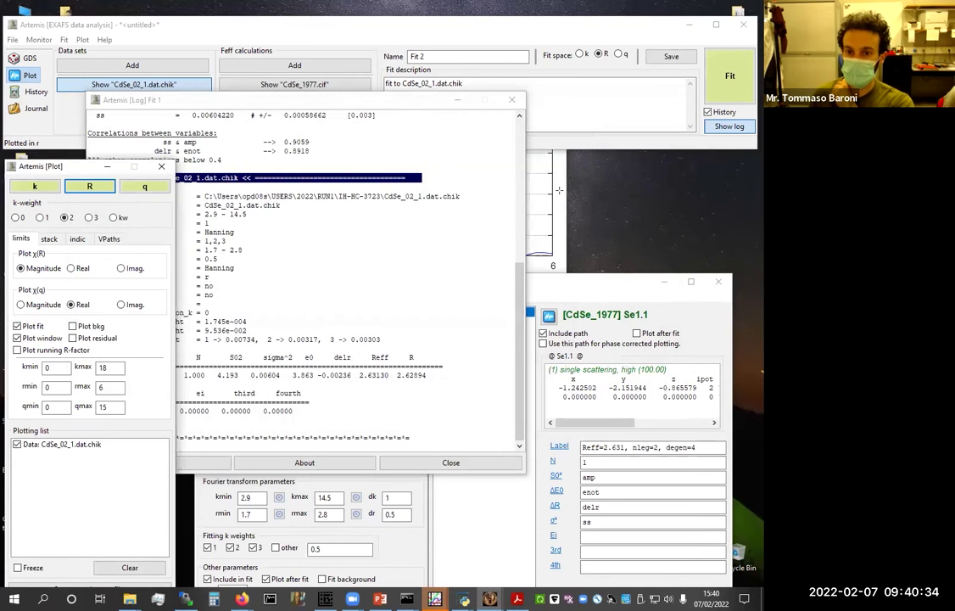
{"action": "left_click", "coordinate": [522, 33]}
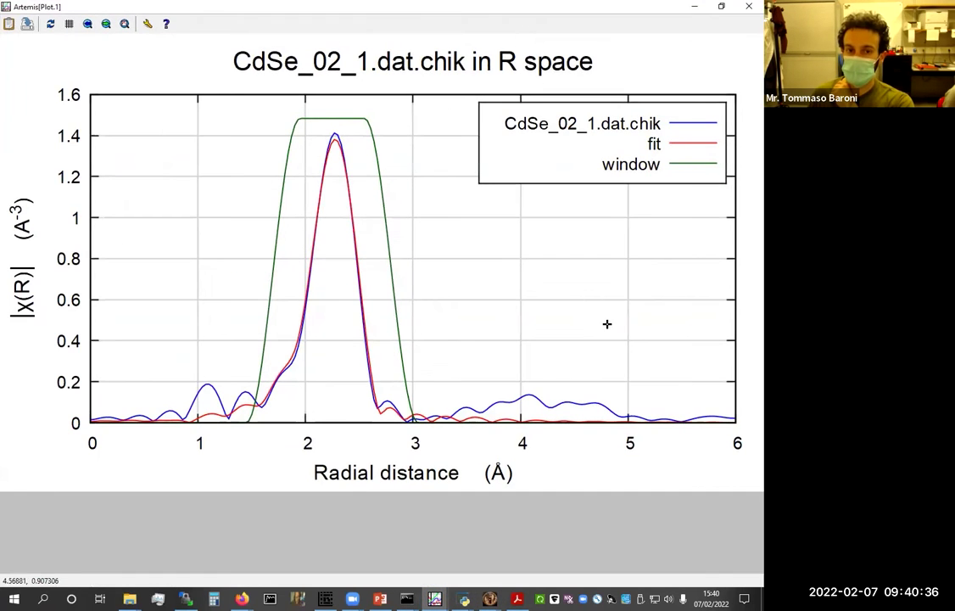
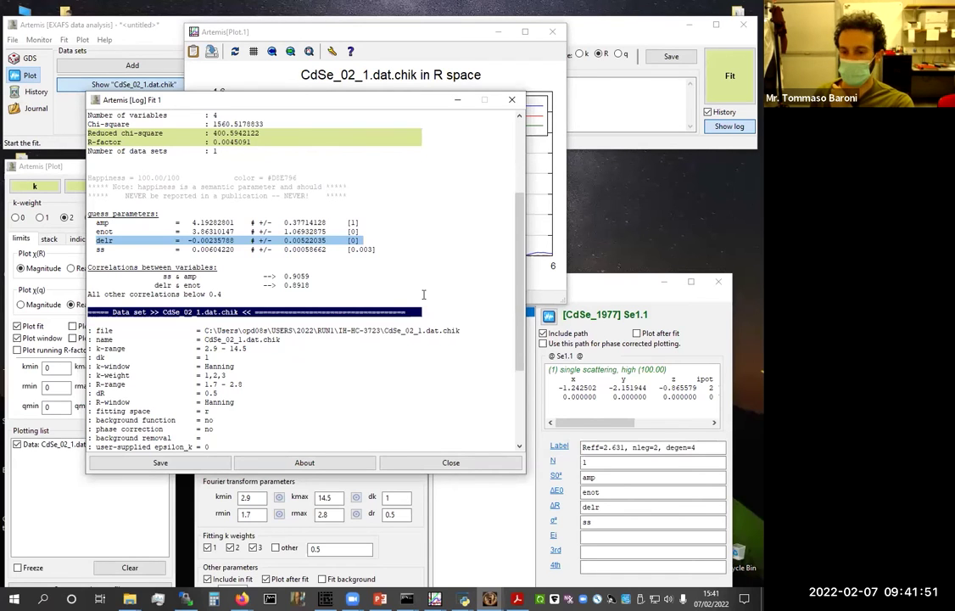
Add the Cd1.1 single scattering path from the CdSe_1977 Feff calculation to the CdSe_02_1.dat.chik path list
{"action": "left_click", "coordinate": [634, 295]}
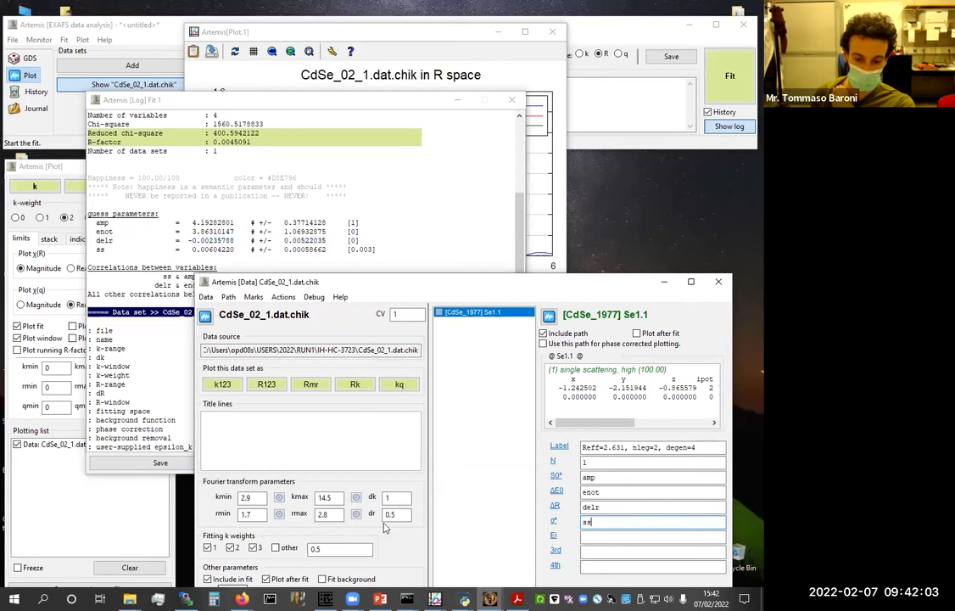
{"action": "mouse_move", "coordinate": [490, 598]}
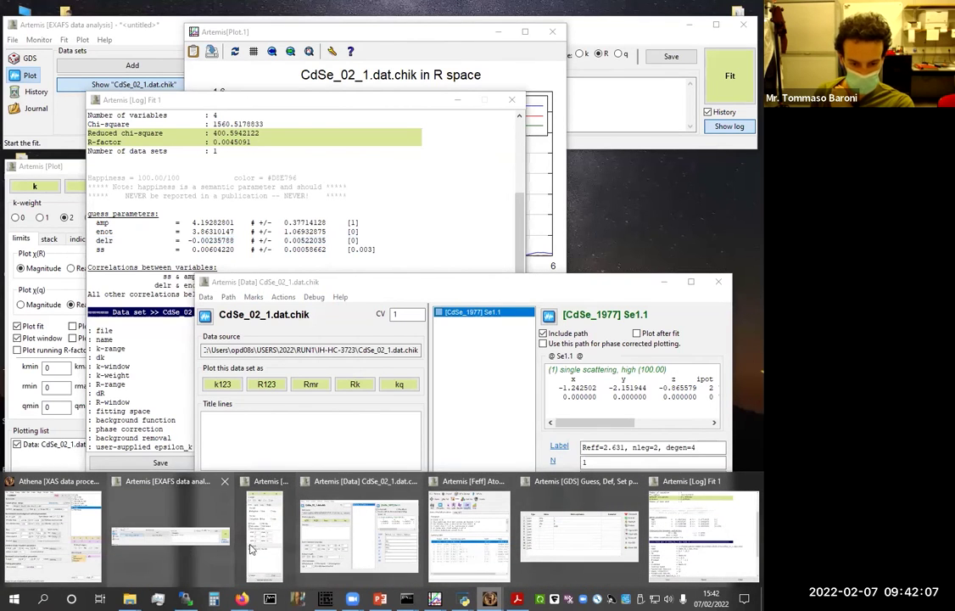
{"action": "left_click", "coordinate": [471, 548]}
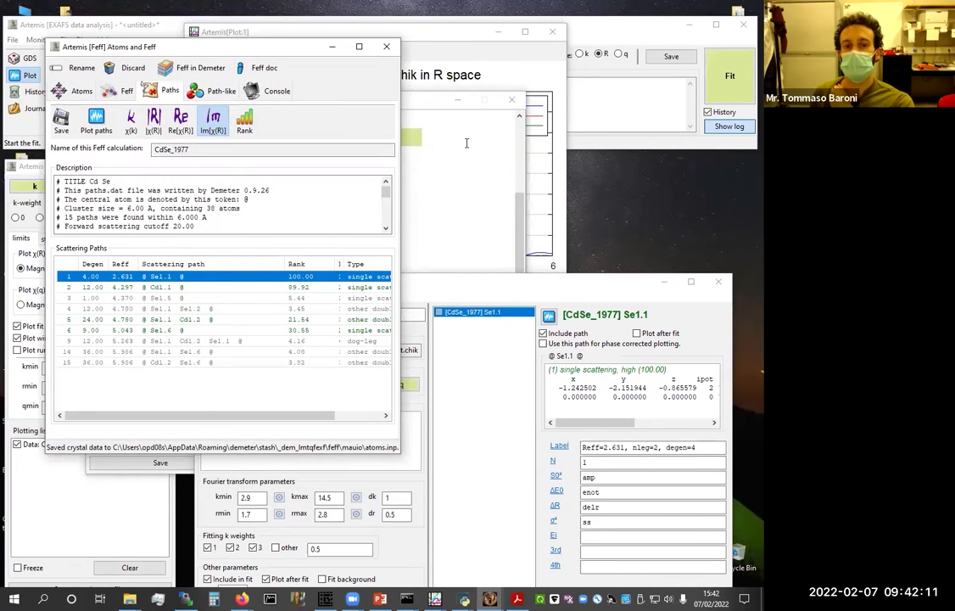
{"action": "left_click_drag", "start_coordinate": [281, 54], "coordinate": [658, 91]}
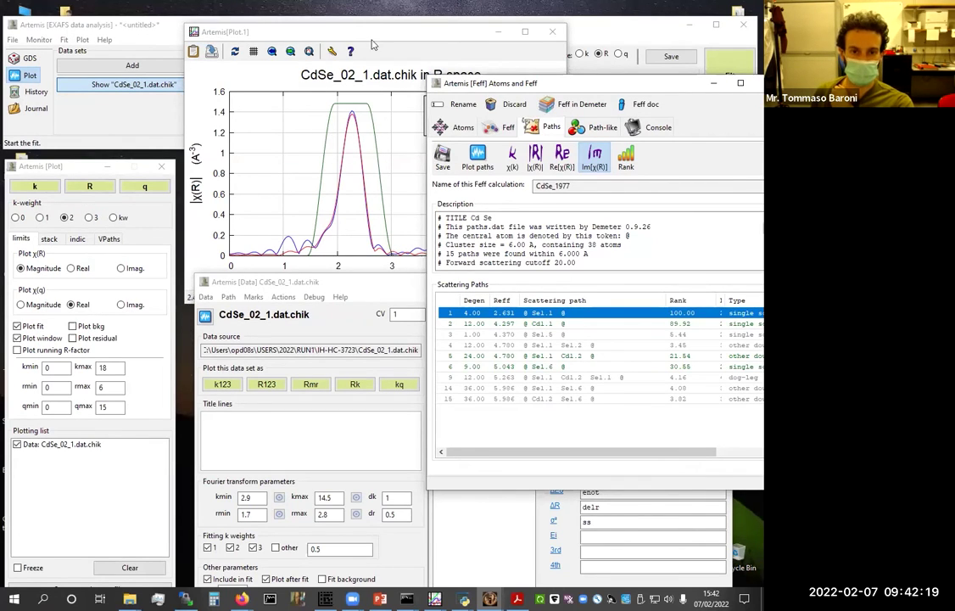
{"action": "left_click_drag", "start_coordinate": [327, 34], "coordinate": [186, 48]}
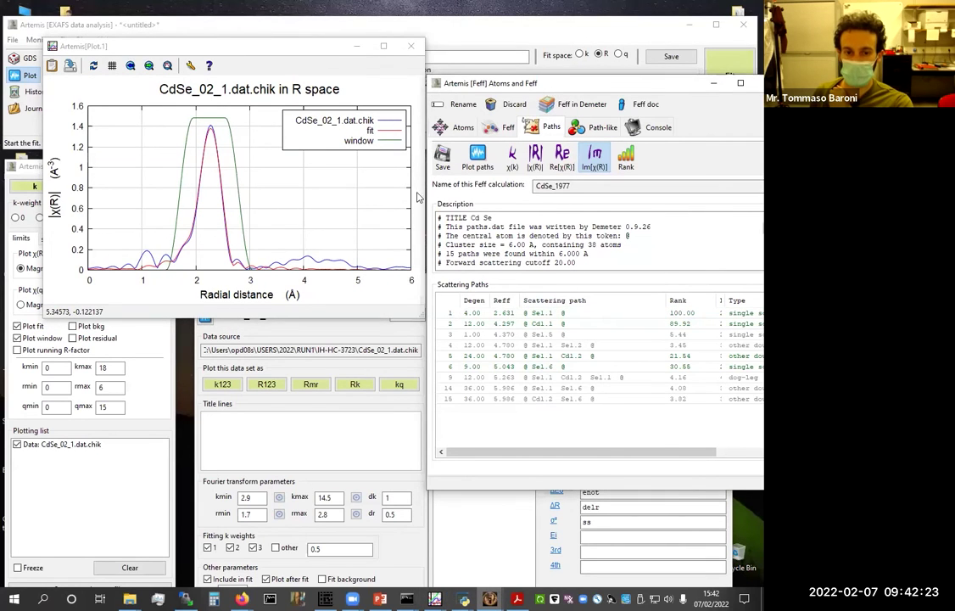
{"action": "left_click_drag", "start_coordinate": [509, 83], "coordinate": [396, 85]}
{"action": "left_click", "coordinate": [416, 329]}
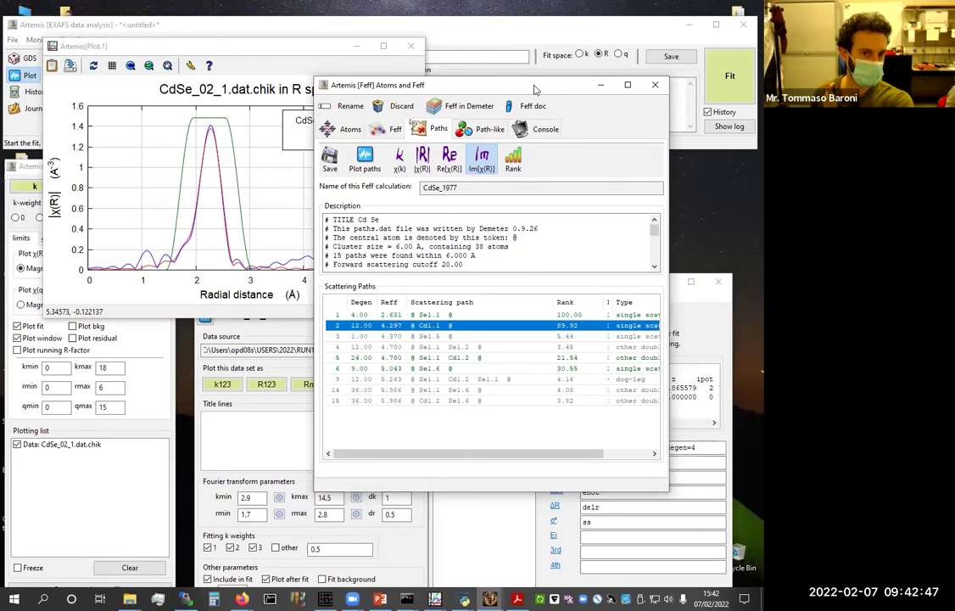
{"action": "left_click_drag", "start_coordinate": [525, 90], "coordinate": [233, 93]}
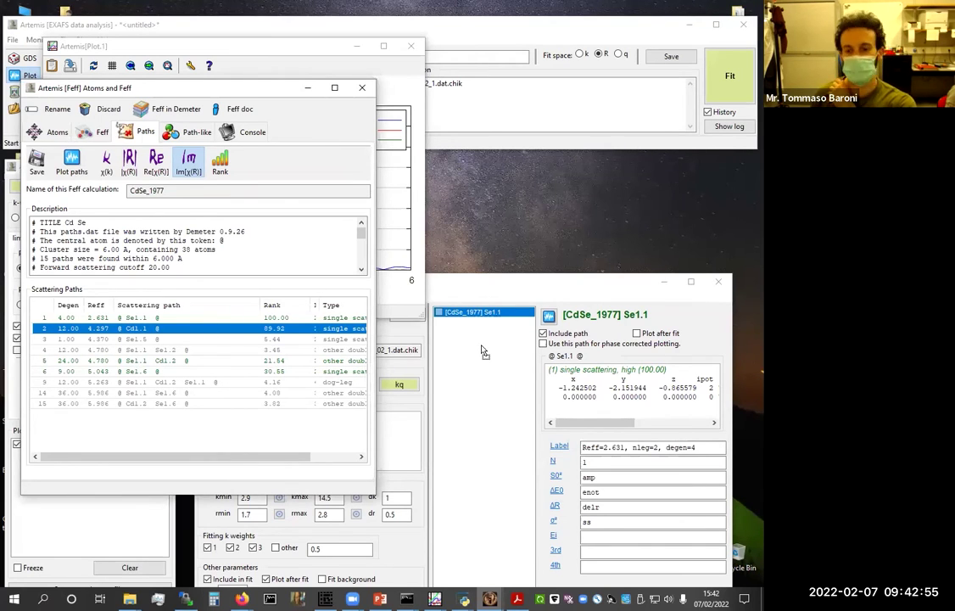
{"action": "left_click_drag", "start_coordinate": [482, 350], "coordinate": [482, 350]}
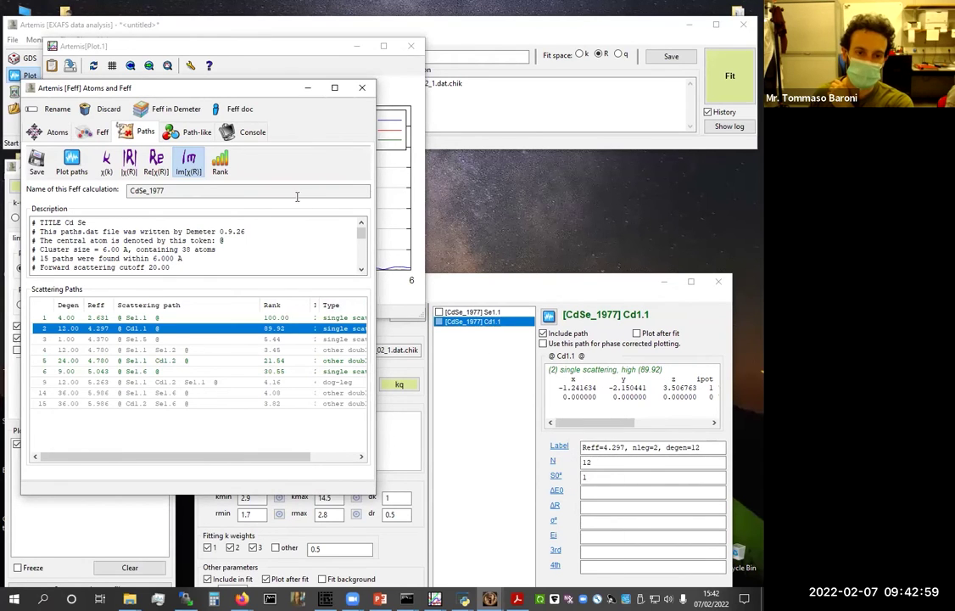
{"action": "left_click", "coordinate": [311, 88]}
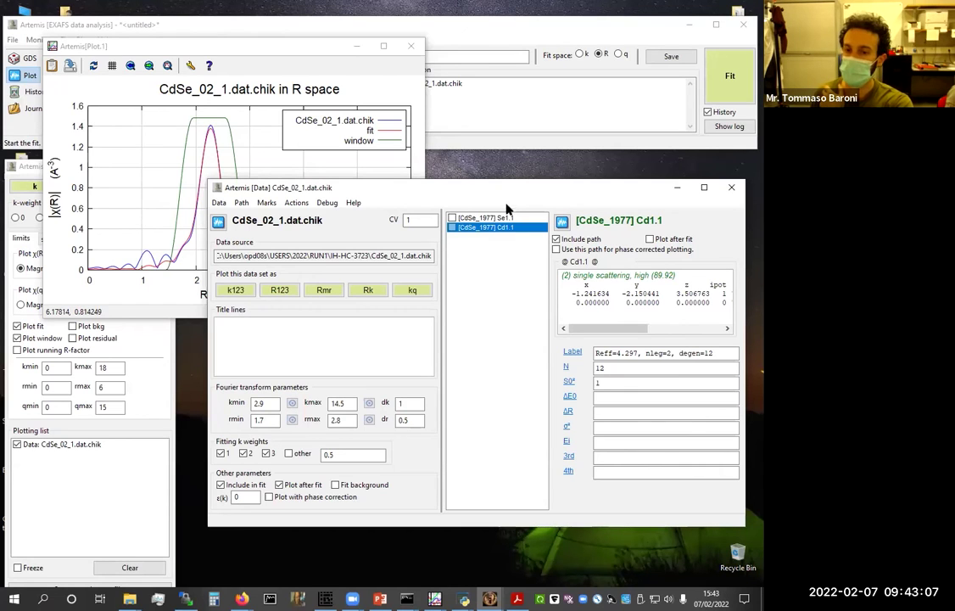
Set the degeneracy N of the Se1.1 path to 4
{"action": "left_click_drag", "start_coordinate": [505, 191], "coordinate": [430, 220]}
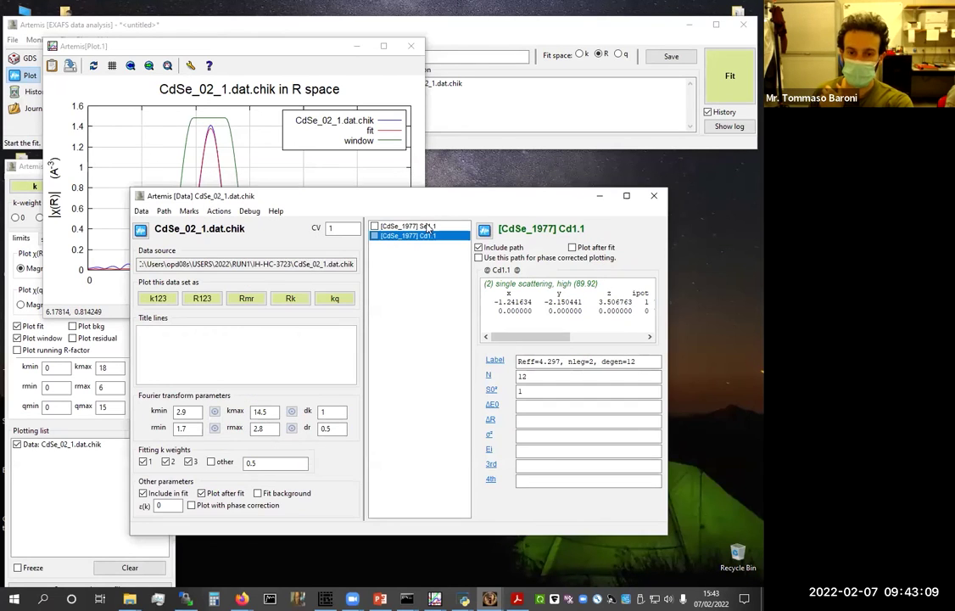
{"action": "left_click", "coordinate": [424, 227]}
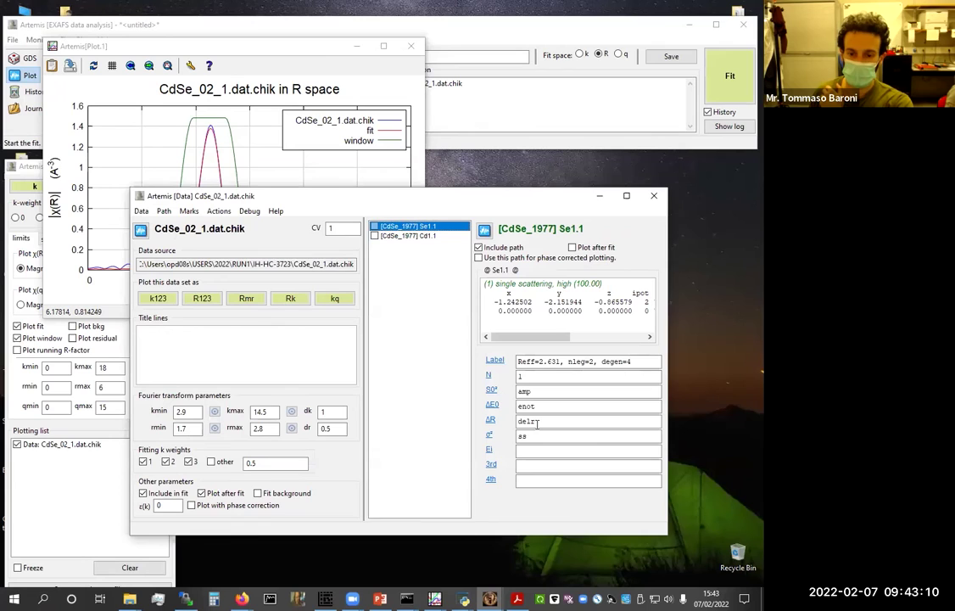
{"action": "double_click", "coordinate": [530, 376]}
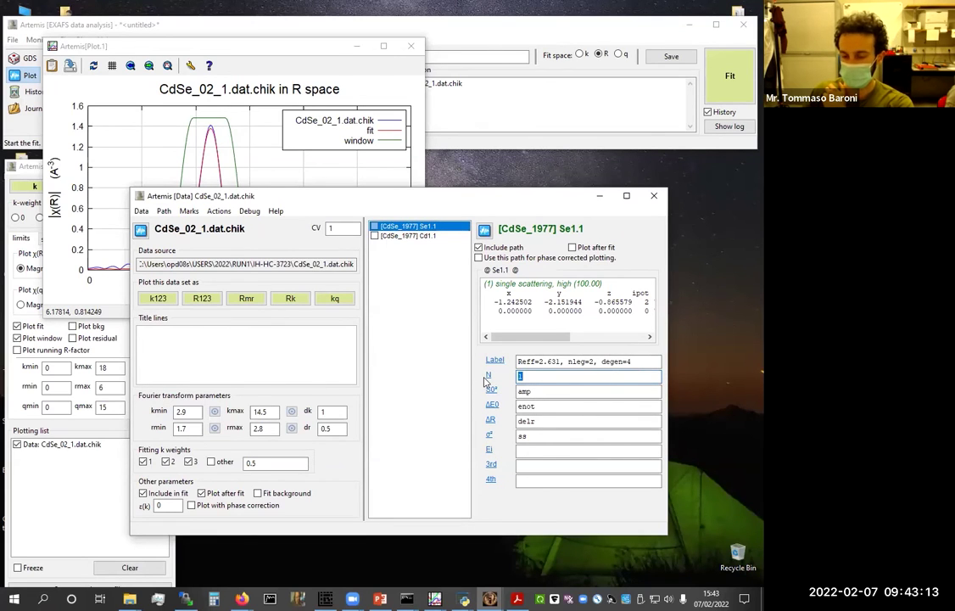
{"action": "type", "text": "4"}
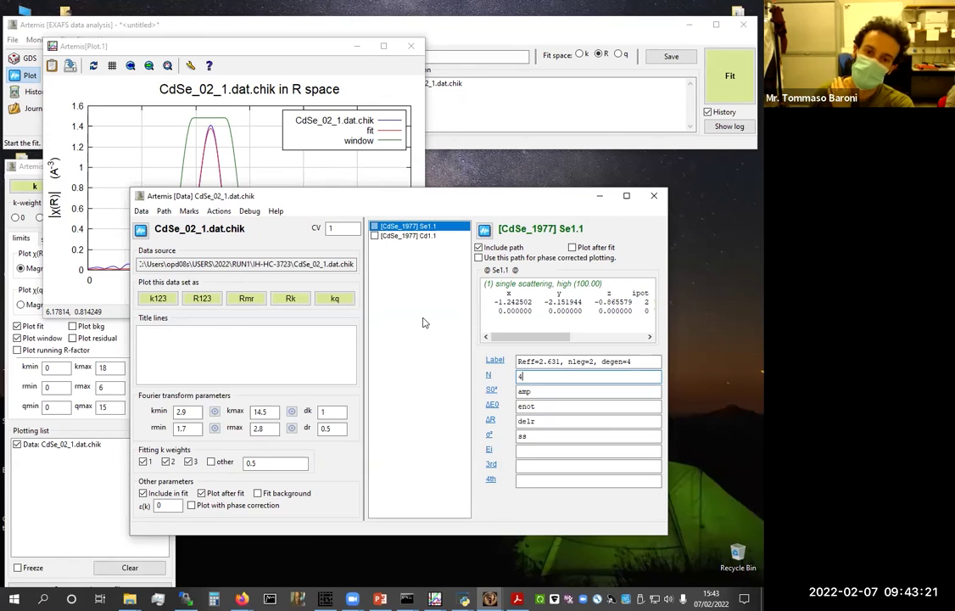
Define the Cd1.1 path's S0² as amp, ΔE0 as enot and ΔR as delr1, with the GDS parameters in view
{"action": "left_click", "coordinate": [433, 238]}
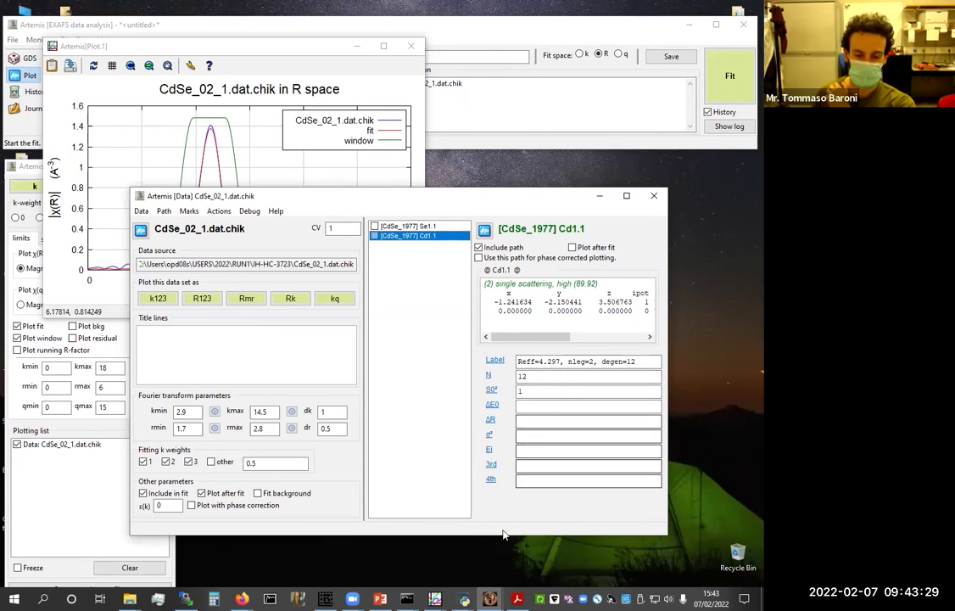
{"action": "left_click", "coordinate": [490, 599]}
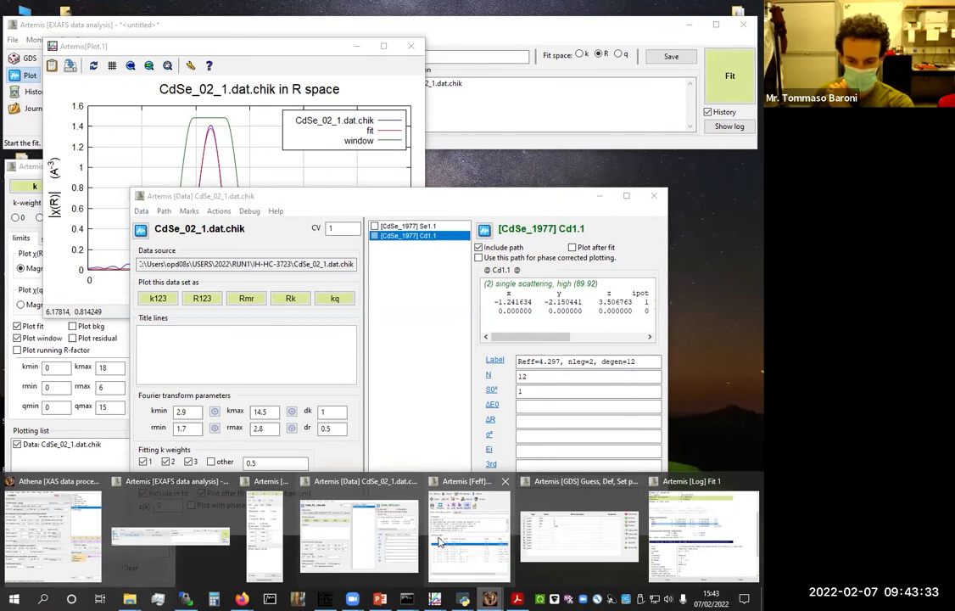
{"action": "left_click", "coordinate": [562, 533]}
{"action": "left_click", "coordinate": [398, 346]}
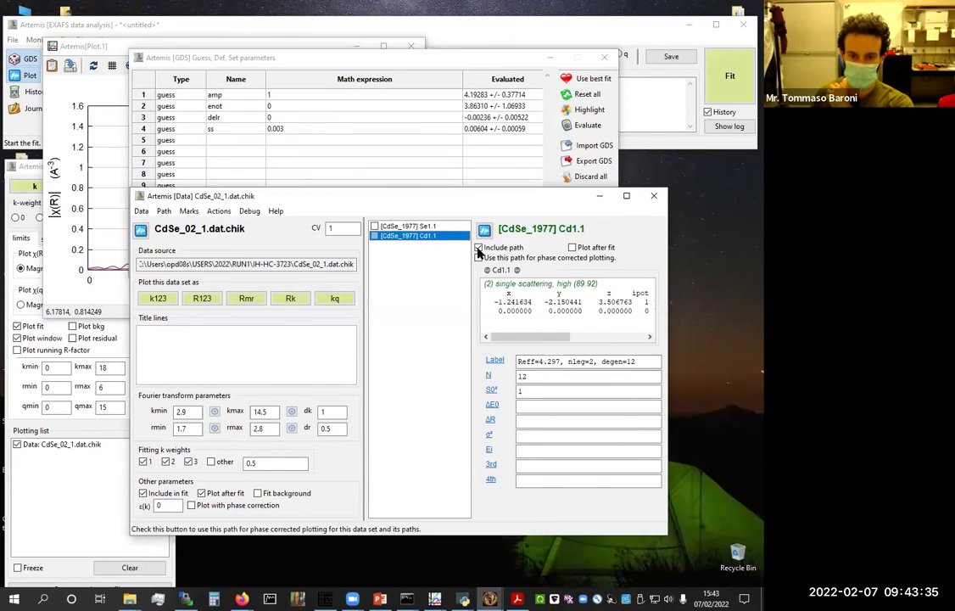
{"action": "left_click_drag", "start_coordinate": [469, 199], "coordinate": [462, 425]}
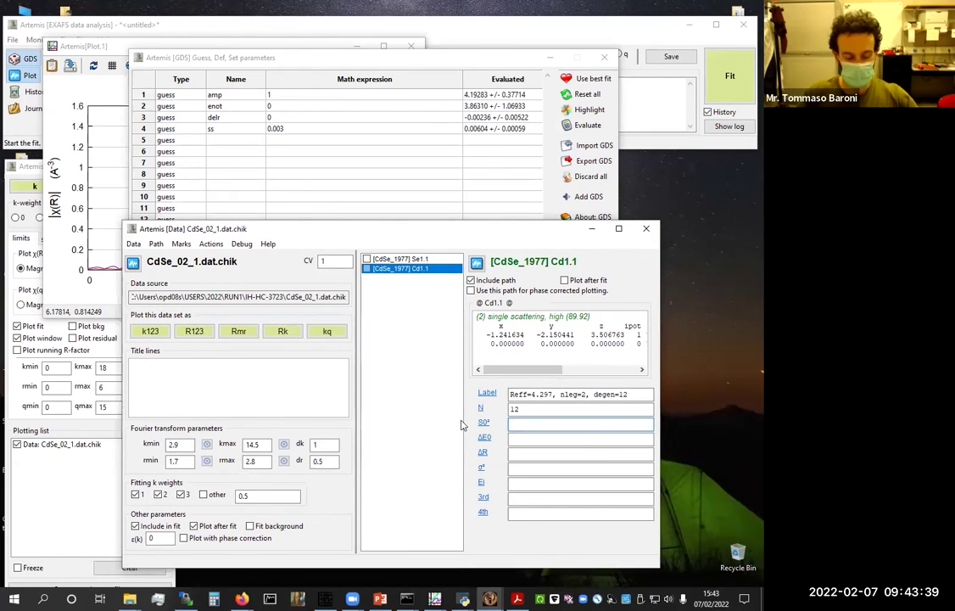
{"action": "type", "text": "amp"}
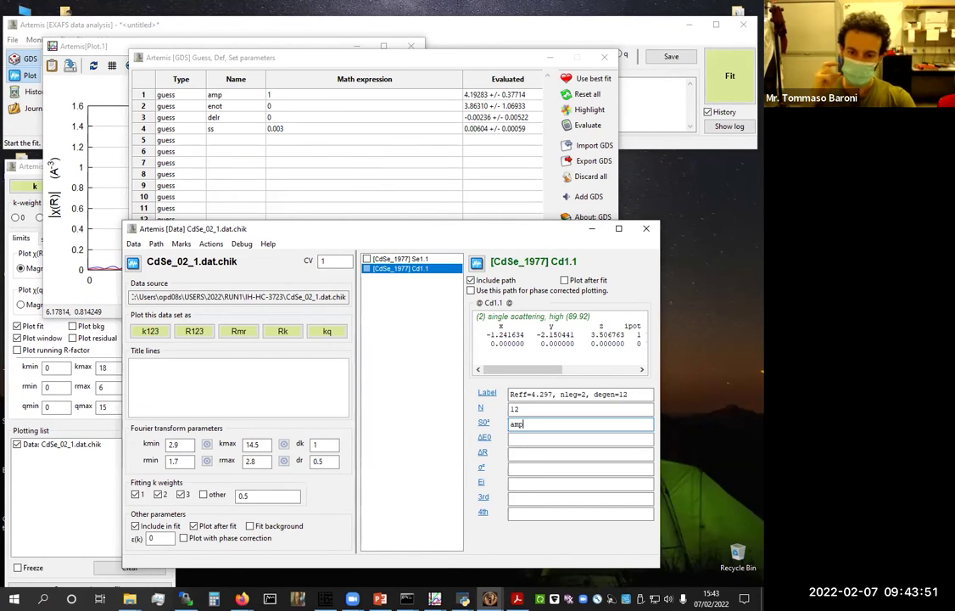
{"action": "left_click", "coordinate": [514, 440]}
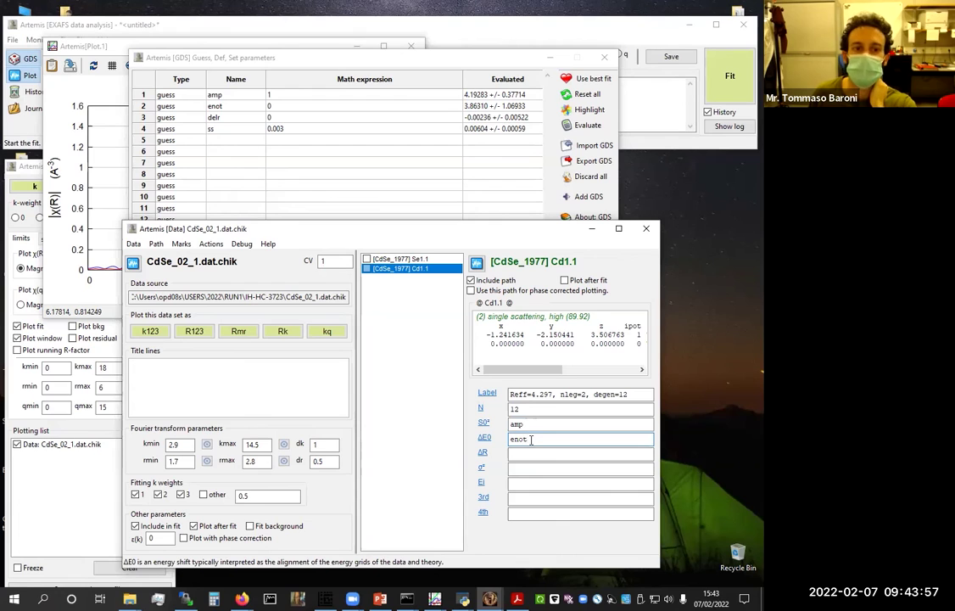
{"action": "key", "text": "Tab"}
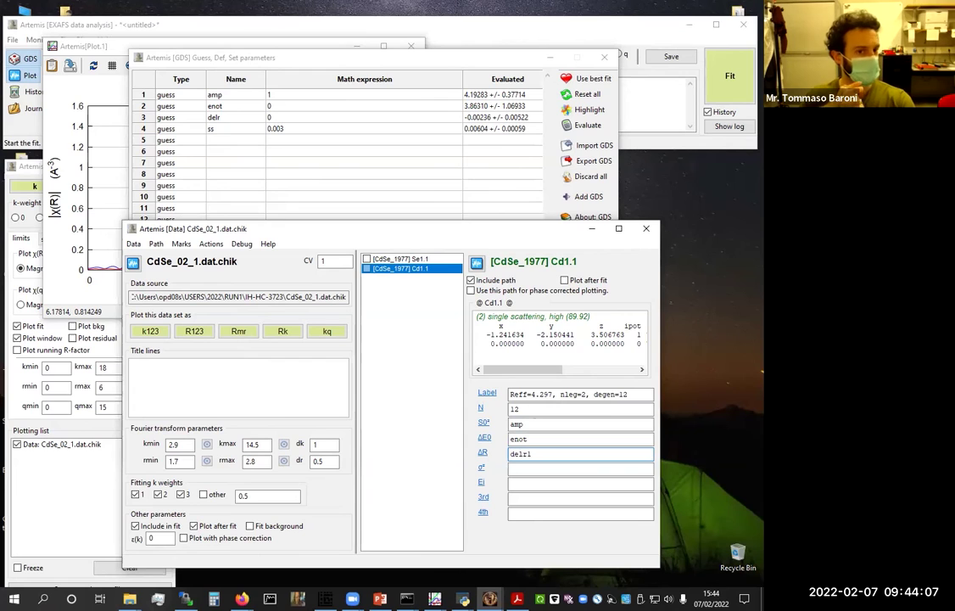
Add a guess parameter named delr1 with an initial value of 0 to the GDS parameters
{"action": "left_click", "coordinate": [225, 146]}
{"action": "type", "text": "delr1"}
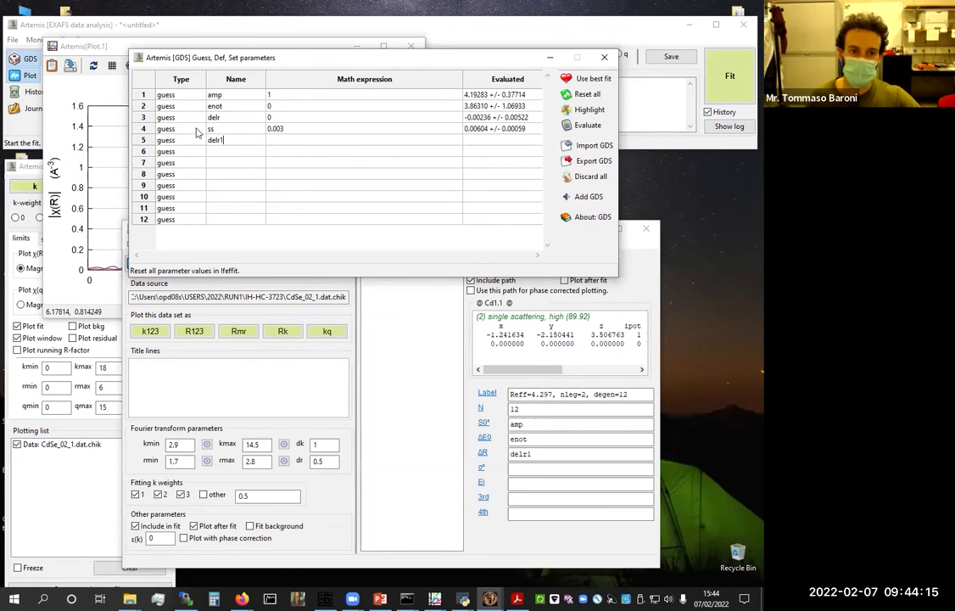
{"action": "left_click", "coordinate": [277, 146]}
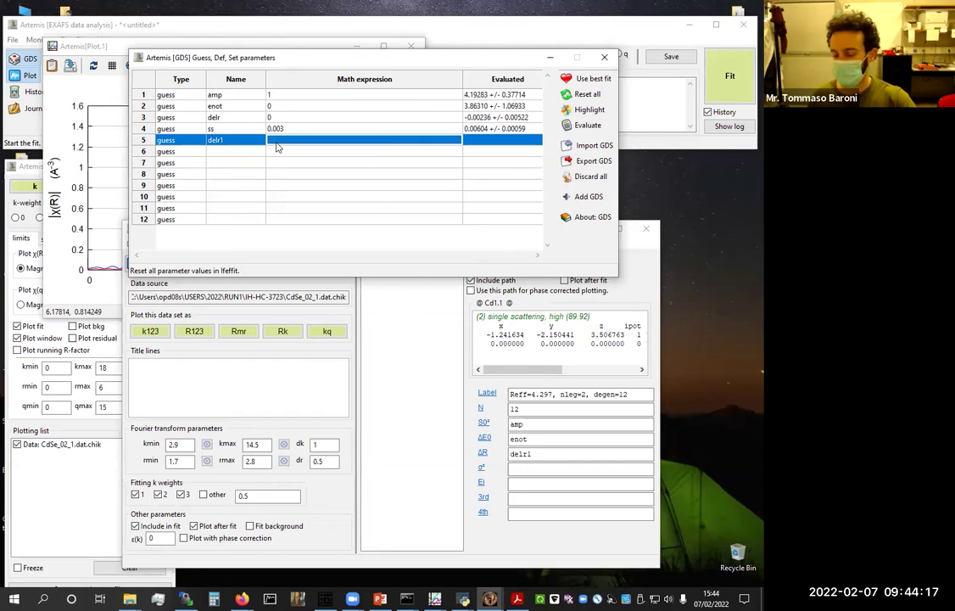
{"action": "left_click", "coordinate": [277, 145]}
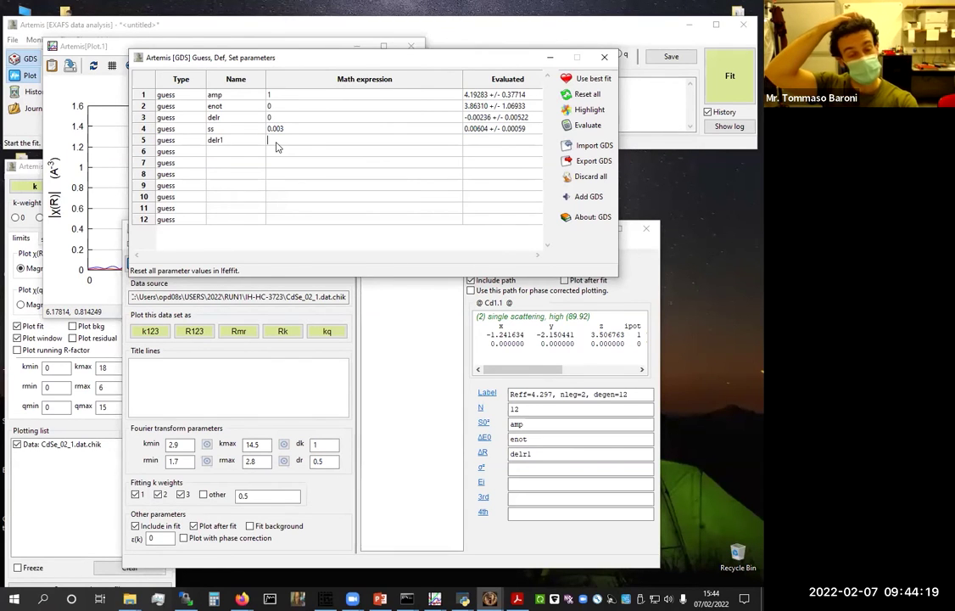
{"action": "type", "text": "0"}
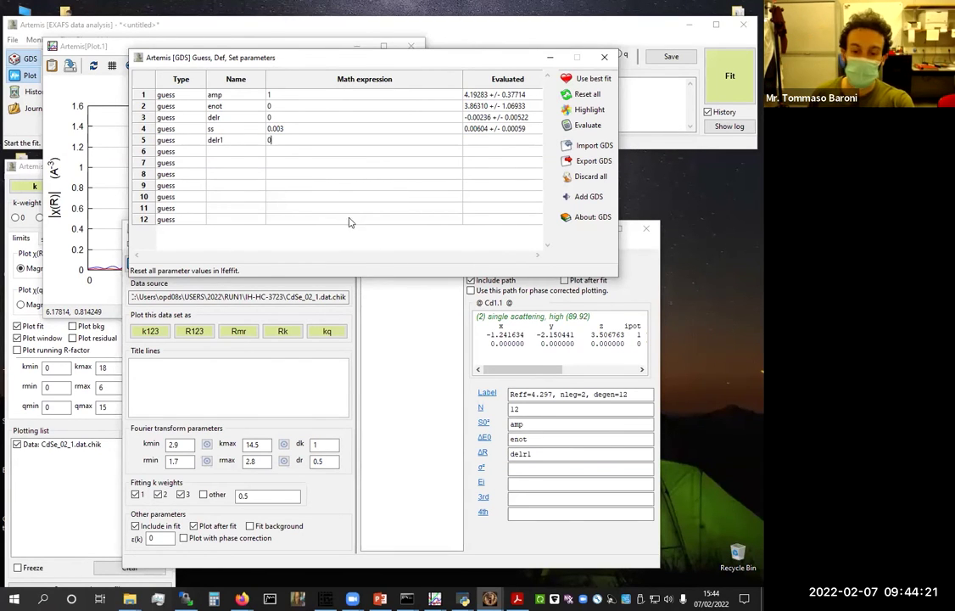
Set the Cd1.1 path's σ² to ss and minimize the GDS parameters window
{"action": "left_click", "coordinate": [407, 357]}
{"action": "left_click", "coordinate": [514, 469]}
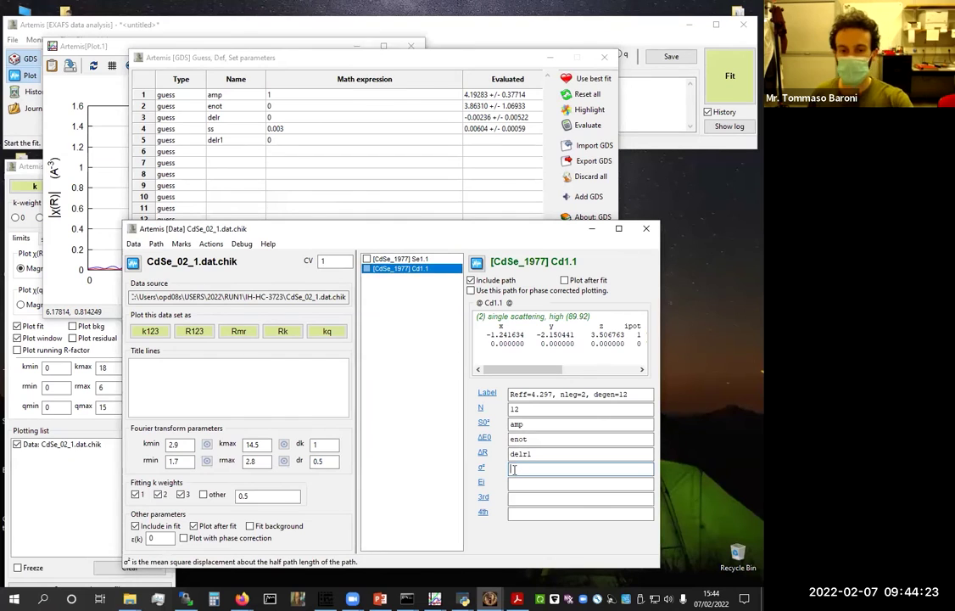
{"action": "type", "text": "ss"}
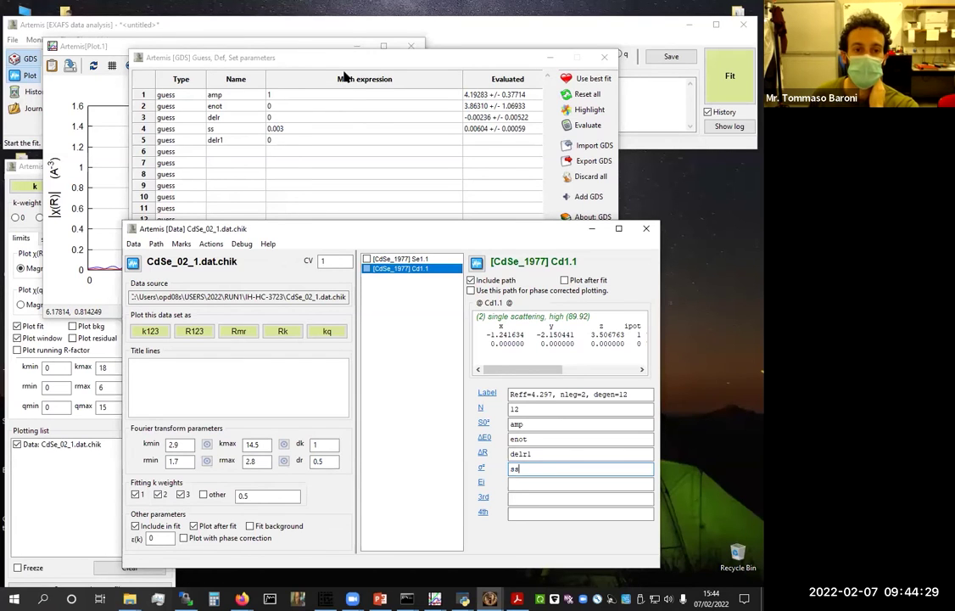
{"action": "left_click", "coordinate": [311, 60]}
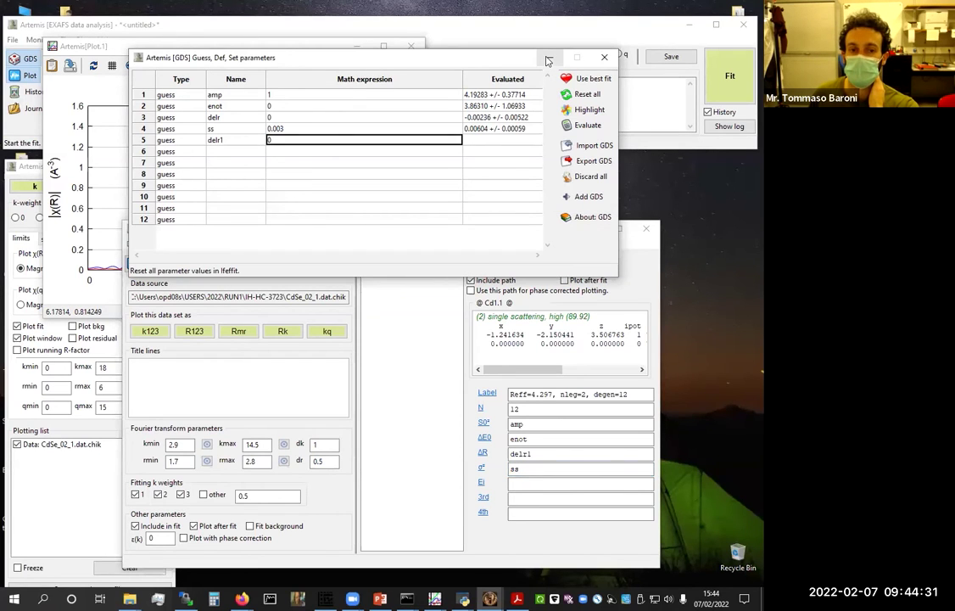
{"action": "left_click", "coordinate": [547, 59]}
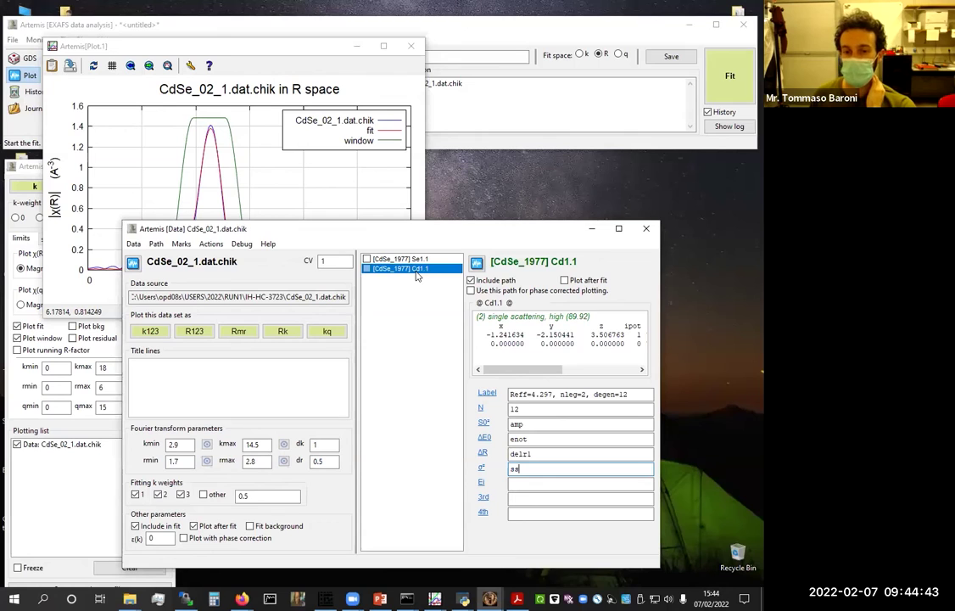
Check the Reff in the Cd1.1 path's label and move the data window aside to uncover the R-space plot
{"action": "double_click", "coordinate": [512, 393]}
{"action": "left_click", "coordinate": [543, 394]}
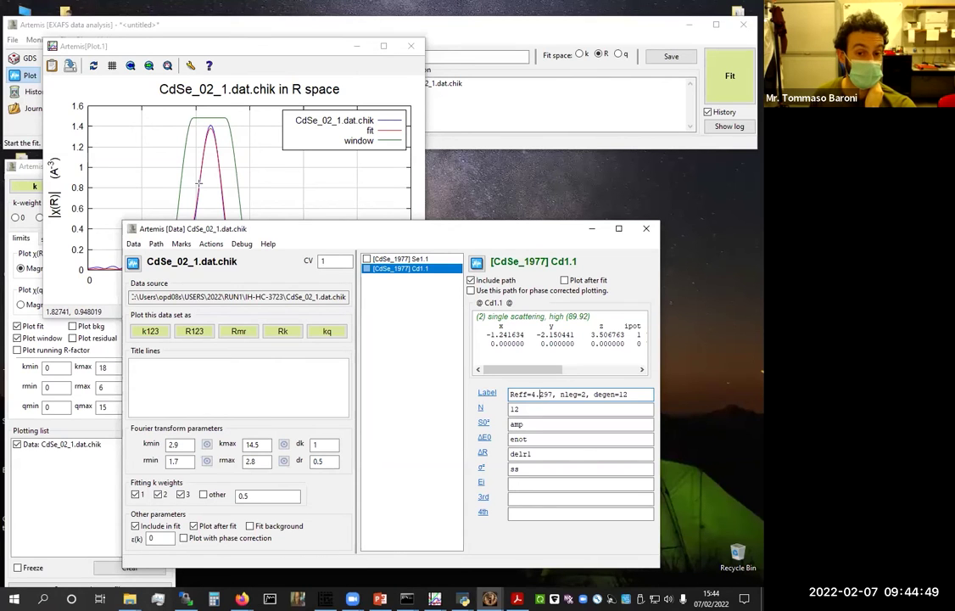
{"action": "left_click_drag", "start_coordinate": [233, 233], "coordinate": [455, 184]}
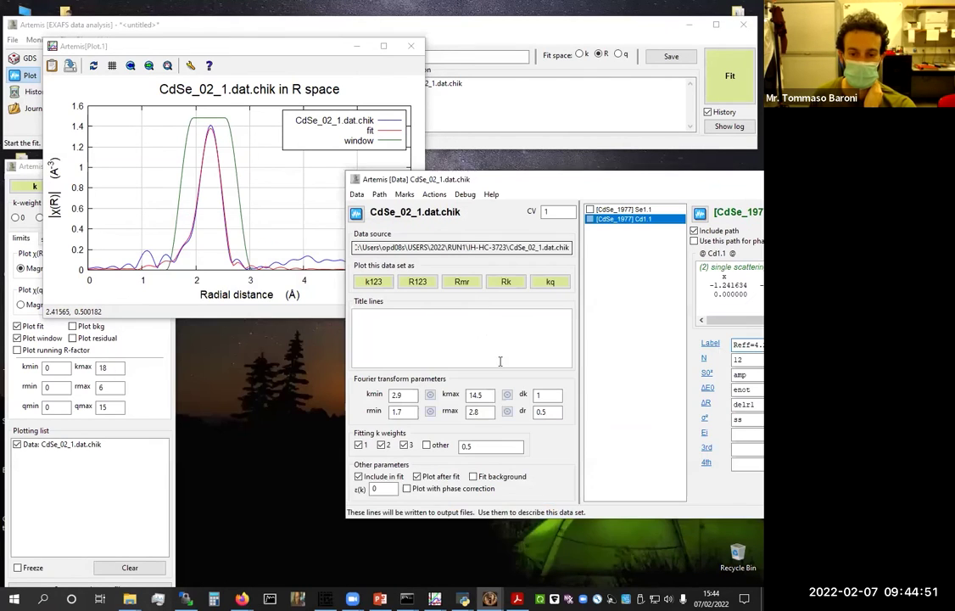
Set the data set's Fourier transform rmax to 5 and replot it in R space to show the widened window
{"action": "type", "text": "5"}
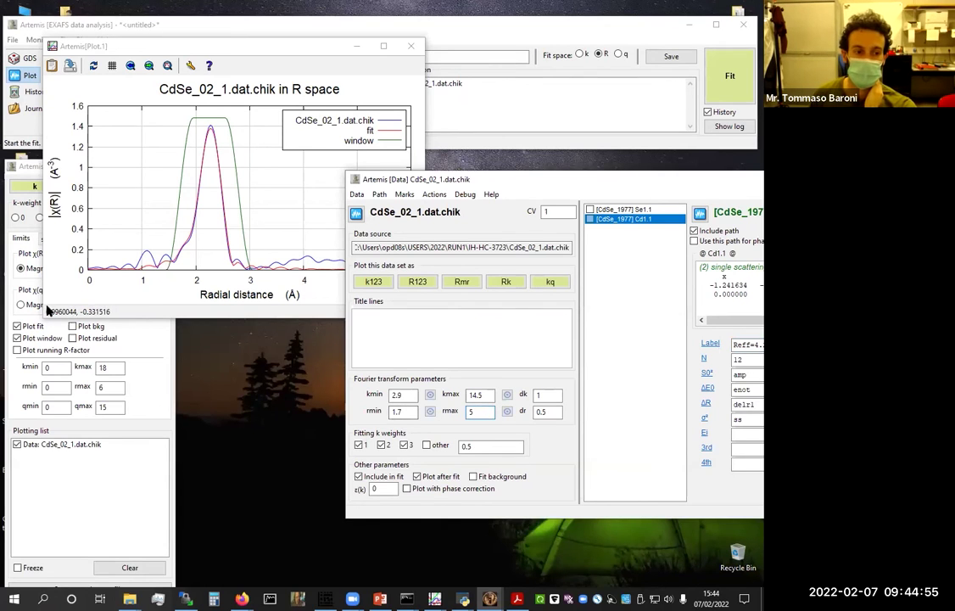
{"action": "left_click", "coordinate": [123, 322]}
{"action": "left_click", "coordinate": [89, 186]}
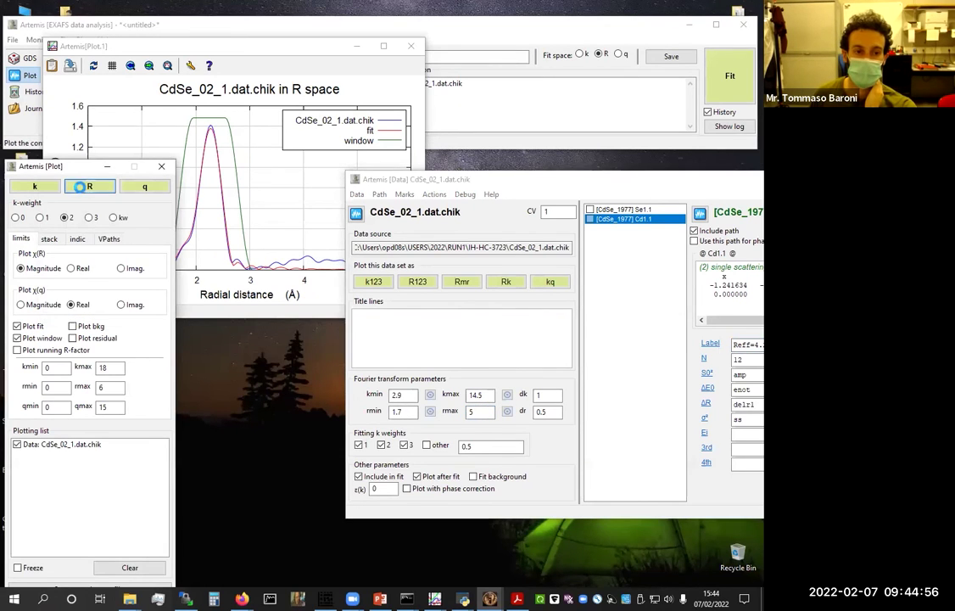
{"action": "left_click", "coordinate": [246, 182]}
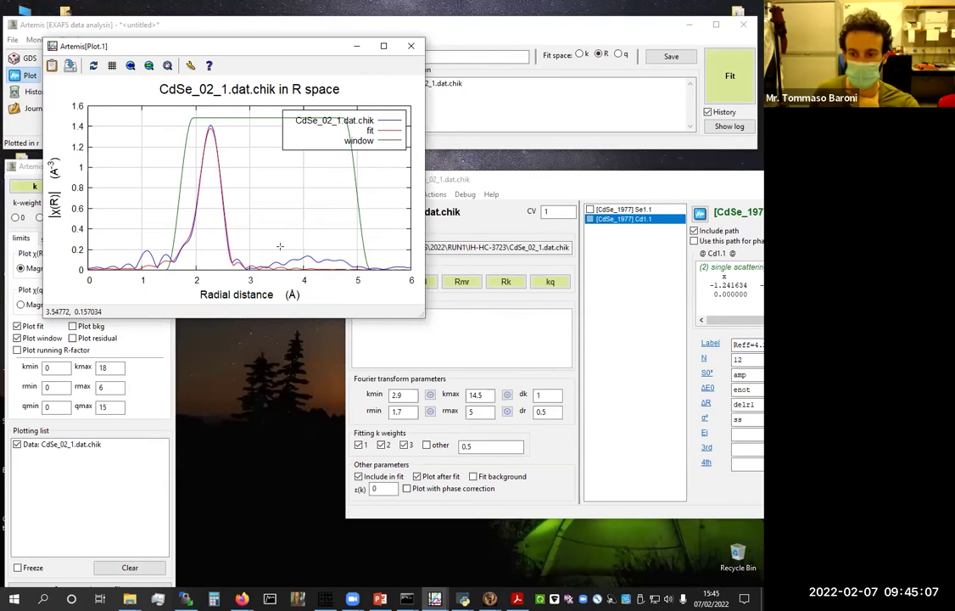
Bring the CdSe_02_1.dat.chik data window fully back into view and run the fit with both paths
{"action": "left_click_drag", "start_coordinate": [490, 179], "coordinate": [484, 183]}
{"action": "mouse_move", "coordinate": [691, 201]}
{"action": "left_mouse_down"}
{"action": "mouse_move", "coordinate": [634, 206]}
{"action": "mouse_move", "coordinate": [693, 198]}
{"action": "left_mouse_up"}
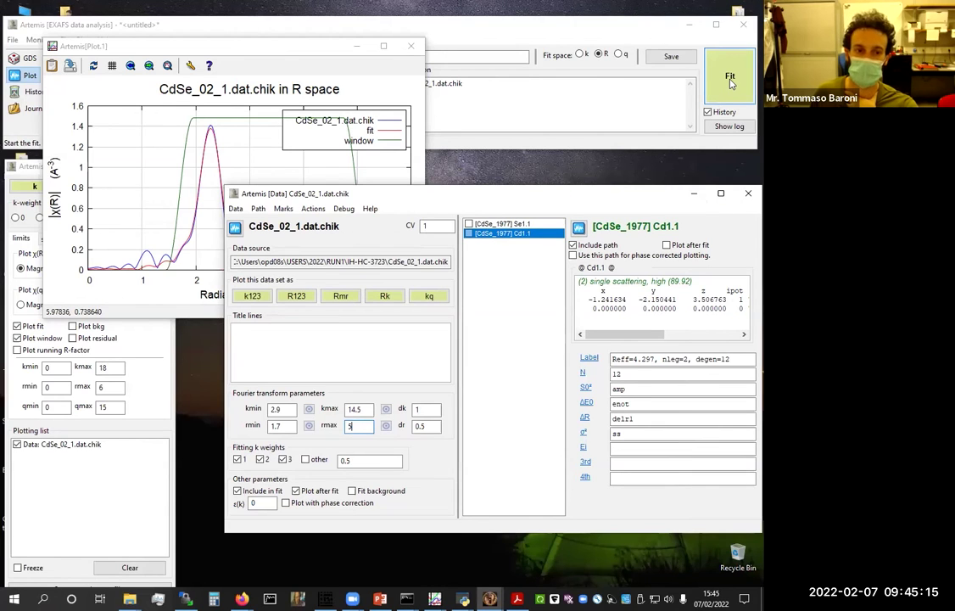
{"action": "left_click", "coordinate": [730, 80]}
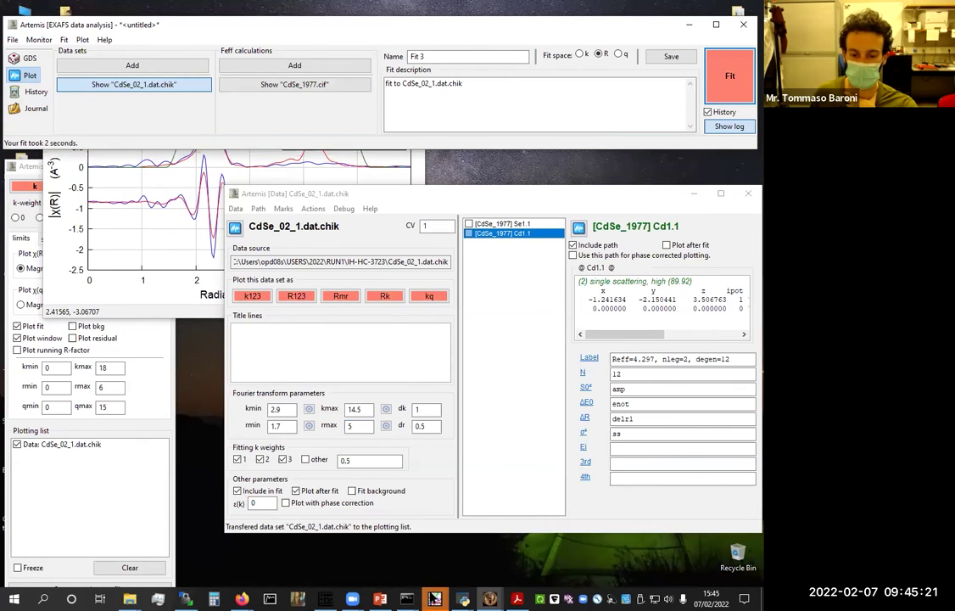
Bring up the Fit 2 log and examine the reduced chi-square and R-factor at its beginning
{"action": "mouse_move", "coordinate": [434, 599]}
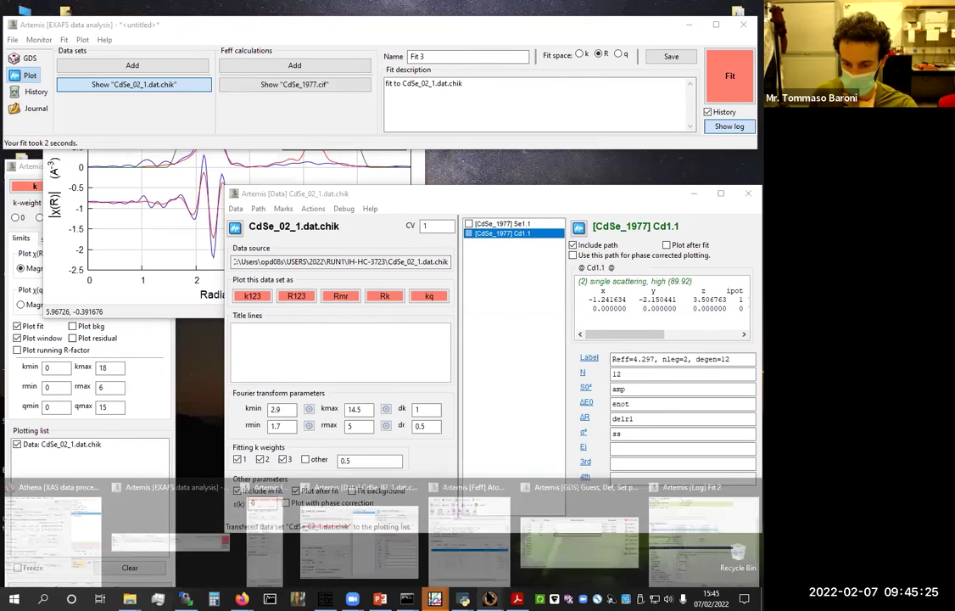
{"action": "left_click", "coordinate": [703, 530]}
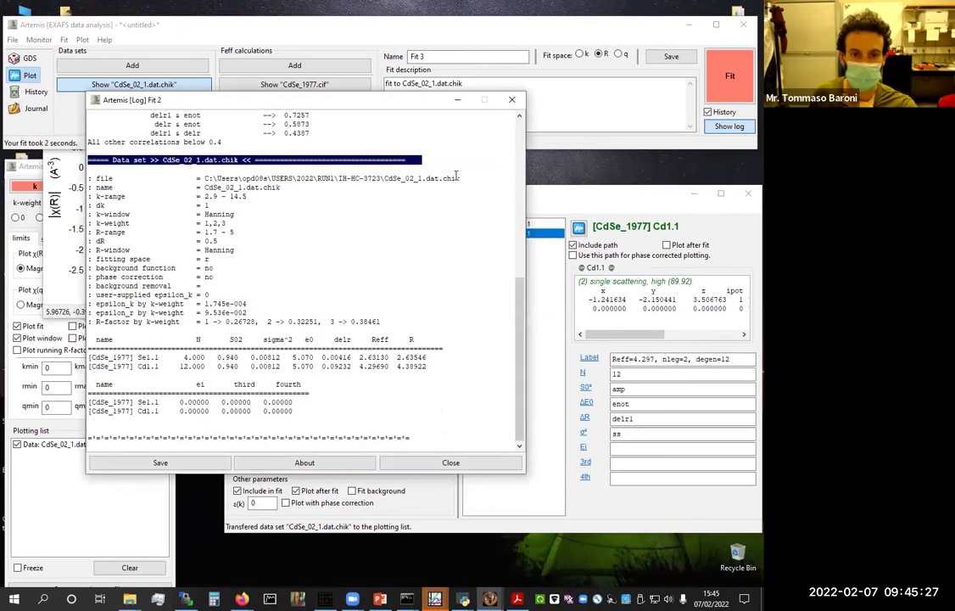
{"action": "scroll", "coordinate": [458, 186], "scroll_direction": "up", "scroll_amount": 9}
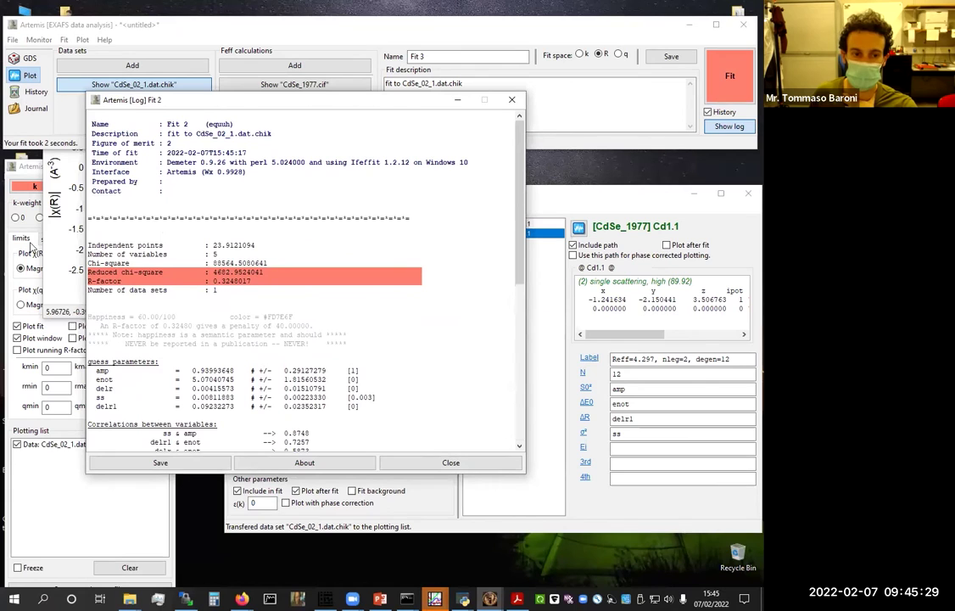
{"action": "triple_click", "coordinate": [152, 274]}
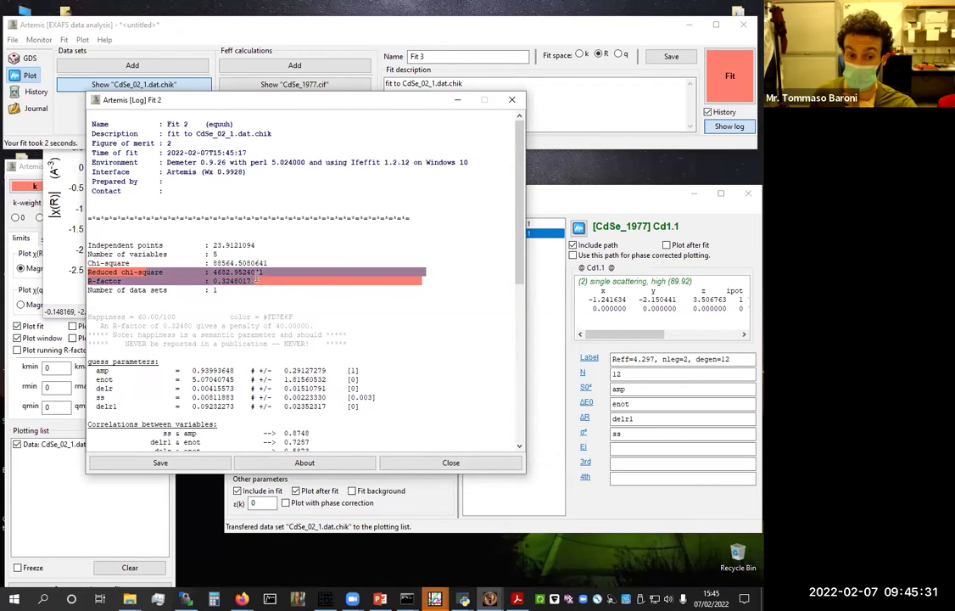
{"action": "left_click", "coordinate": [256, 279]}
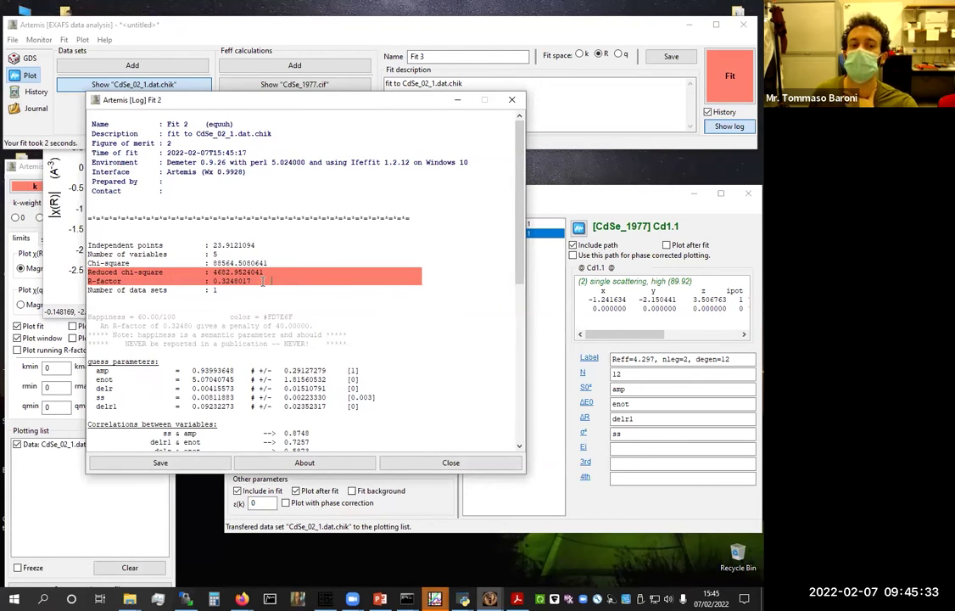
{"action": "left_click_drag", "start_coordinate": [263, 281], "coordinate": [87, 272]}
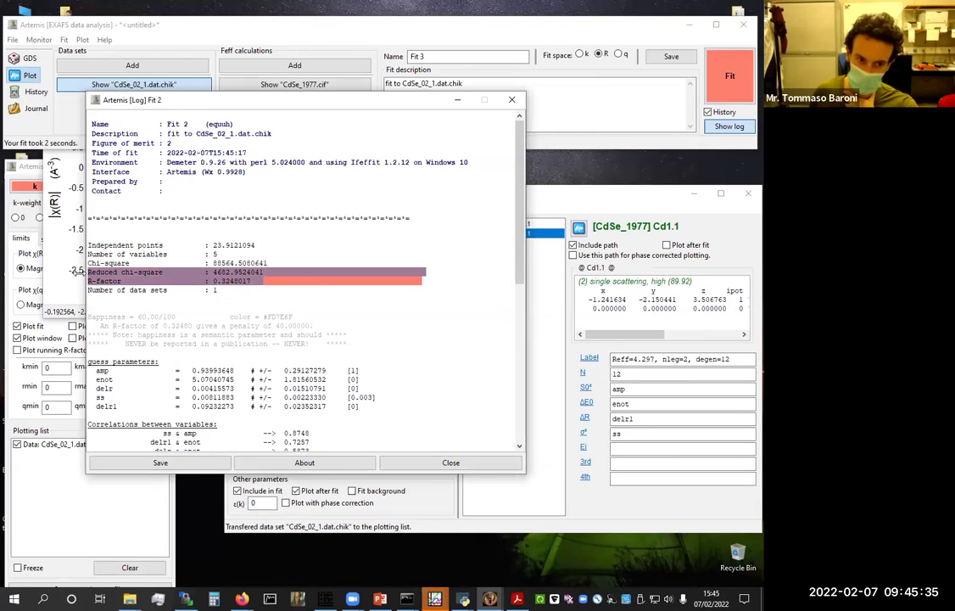
{"action": "left_click", "coordinate": [343, 284]}
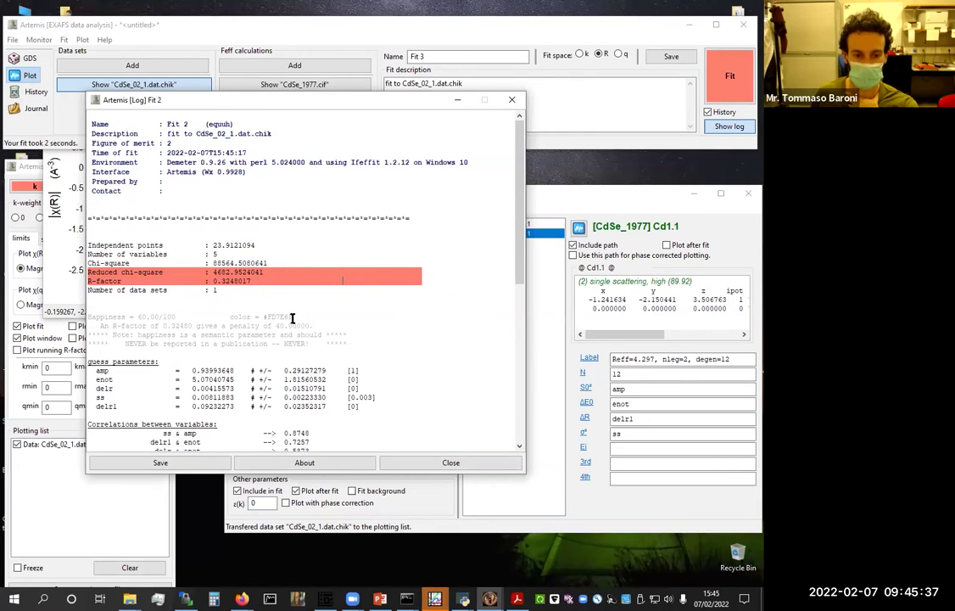
Examine the guess parameters in the fit log, focusing on amp's fitted value and its uncertainty
{"action": "scroll", "coordinate": [291, 317], "scroll_direction": "down", "scroll_amount": 1}
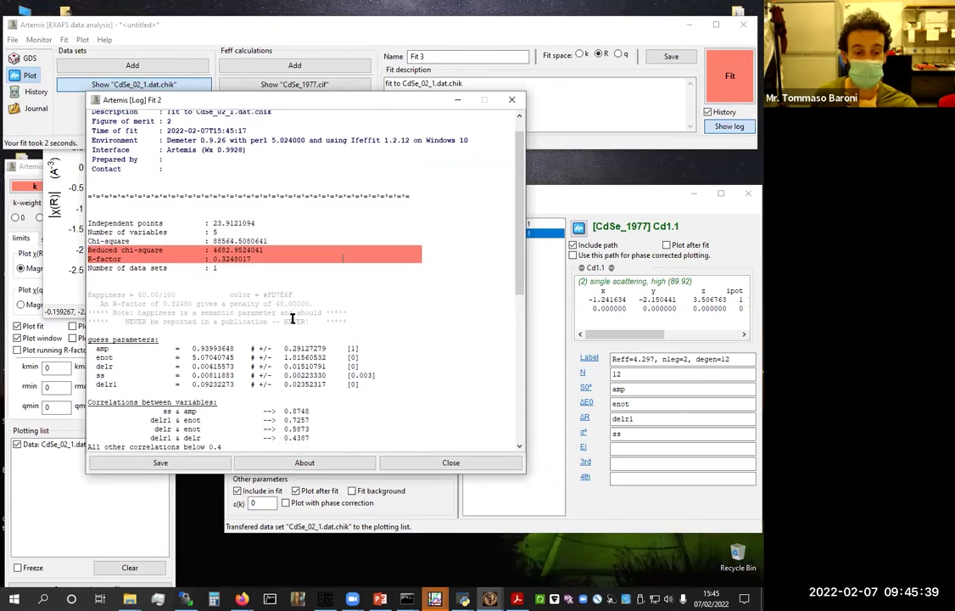
{"action": "left_click_drag", "start_coordinate": [88, 342], "coordinate": [202, 384]}
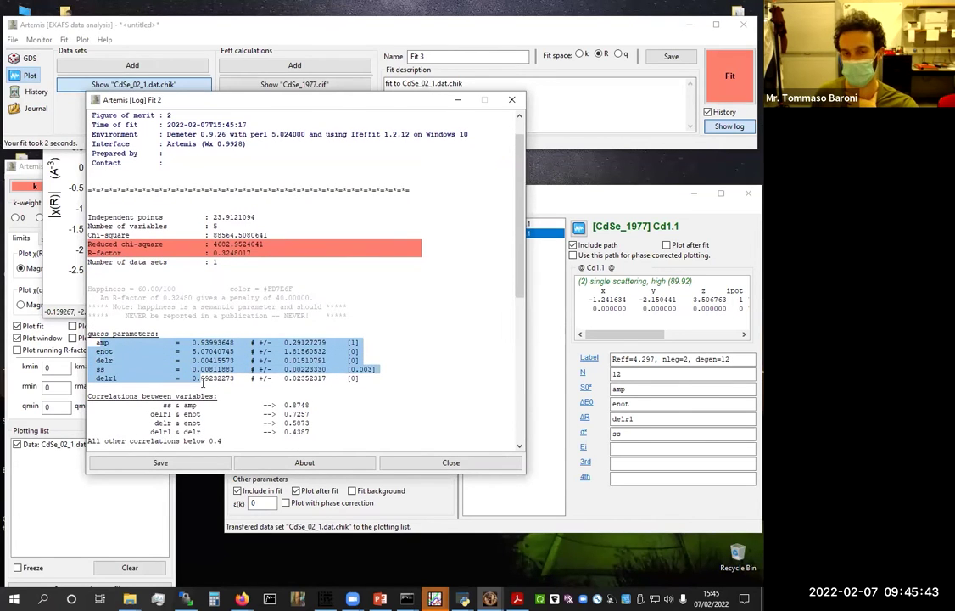
{"action": "left_click", "coordinate": [325, 287]}
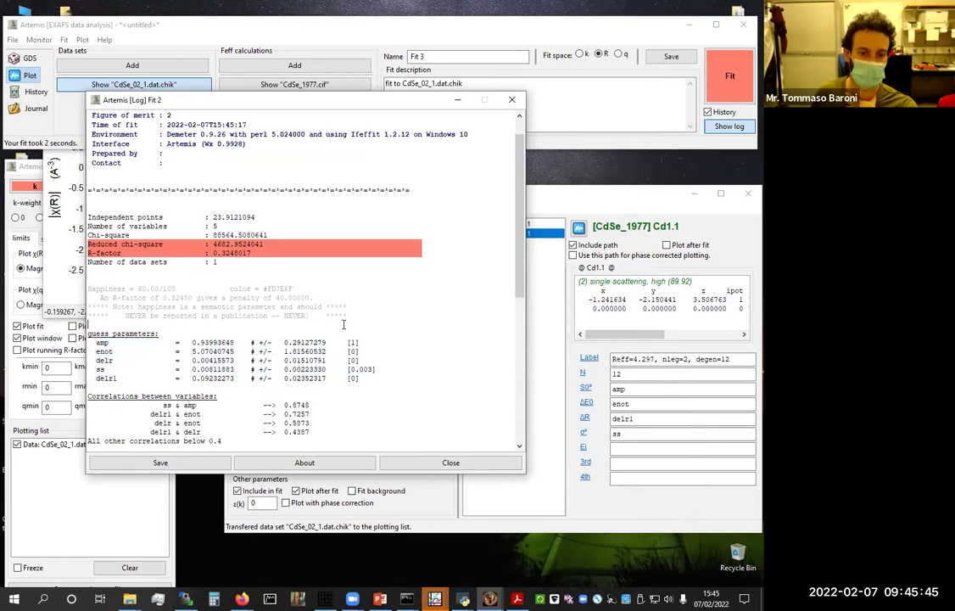
{"action": "scroll", "coordinate": [339, 314], "scroll_direction": "down", "scroll_amount": 2}
{"action": "scroll", "coordinate": [345, 323], "scroll_direction": "down", "scroll_amount": 1}
{"action": "left_click_drag", "start_coordinate": [192, 285], "coordinate": [325, 291]}
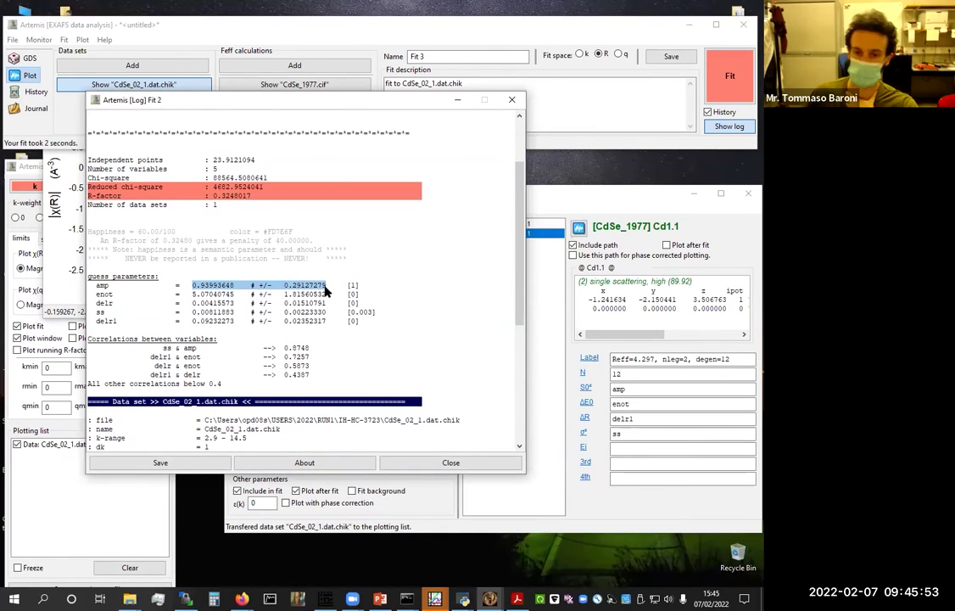
Show the Se1.1 path's parameters in the data window and check its degeneracy N
{"action": "left_click", "coordinate": [533, 224]}
{"action": "left_click", "coordinate": [516, 223]}
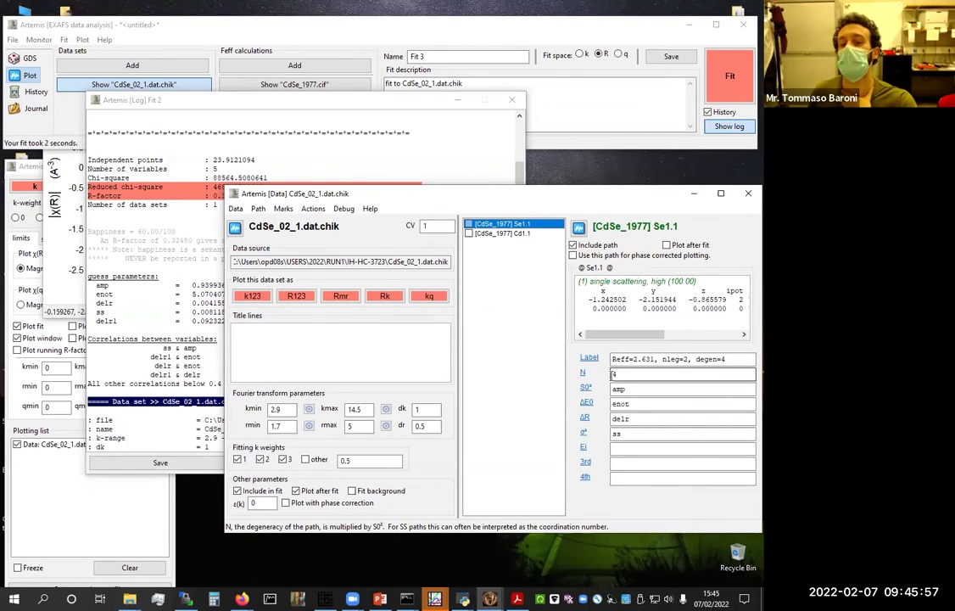
{"action": "key", "text": "BackSpace"}
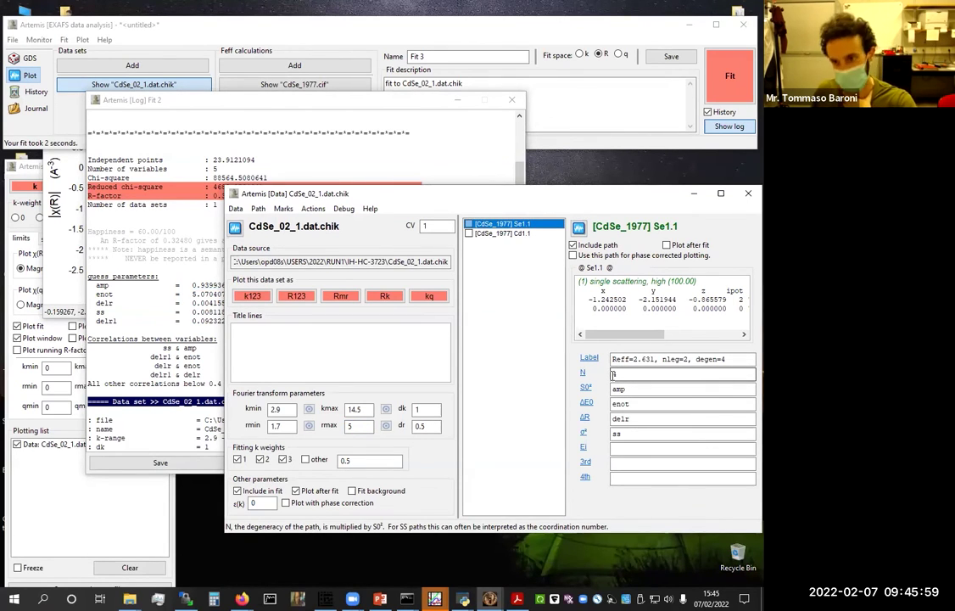
{"action": "type", "text": "4"}
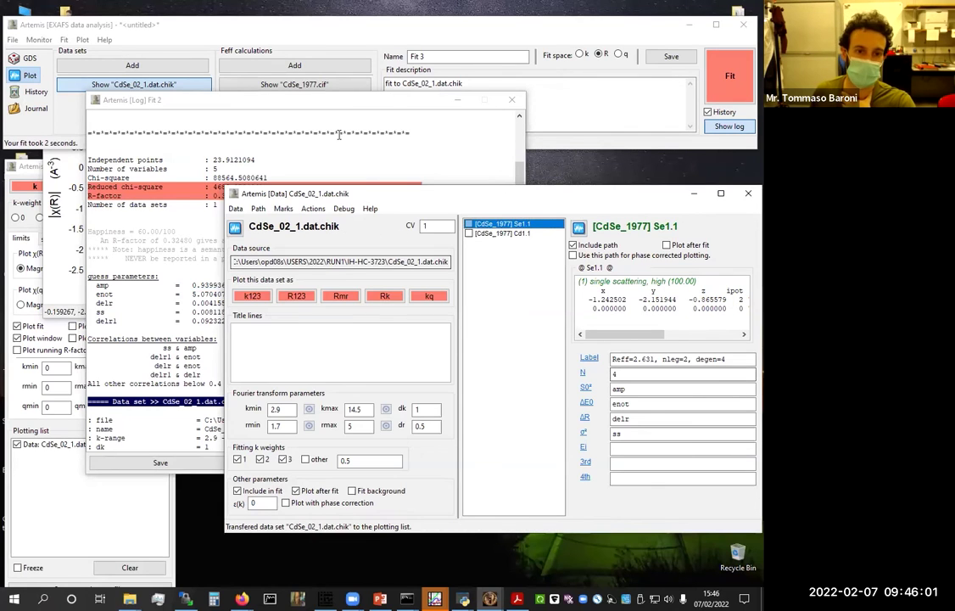
Return to the fit log and review the amp, enot and ss guess parameters with their uncertainties
{"action": "left_click", "coordinate": [94, 288]}
{"action": "double_click", "coordinate": [98, 287]}
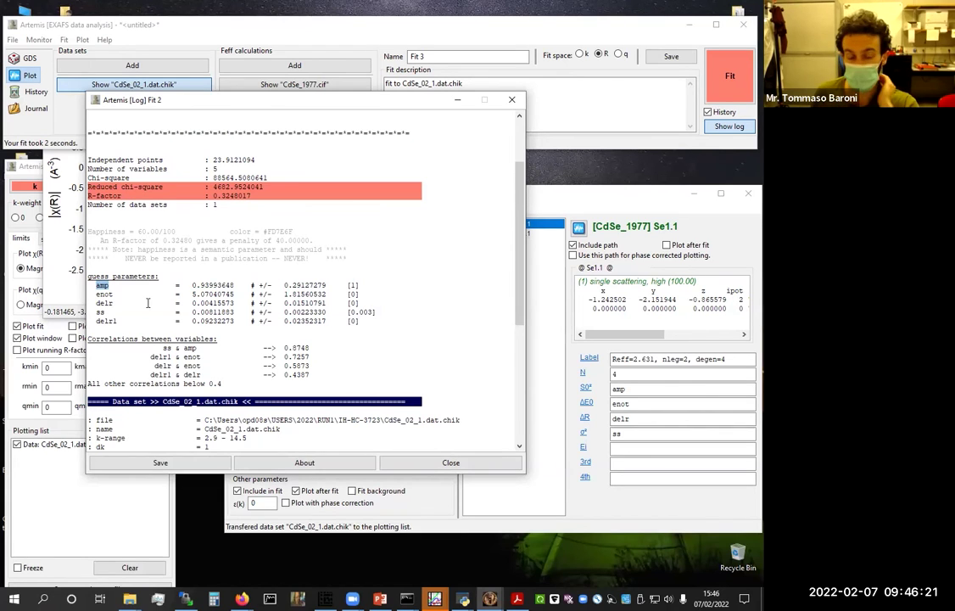
{"action": "left_click", "coordinate": [97, 294]}
{"action": "left_click_drag", "start_coordinate": [98, 294], "coordinate": [328, 293]}
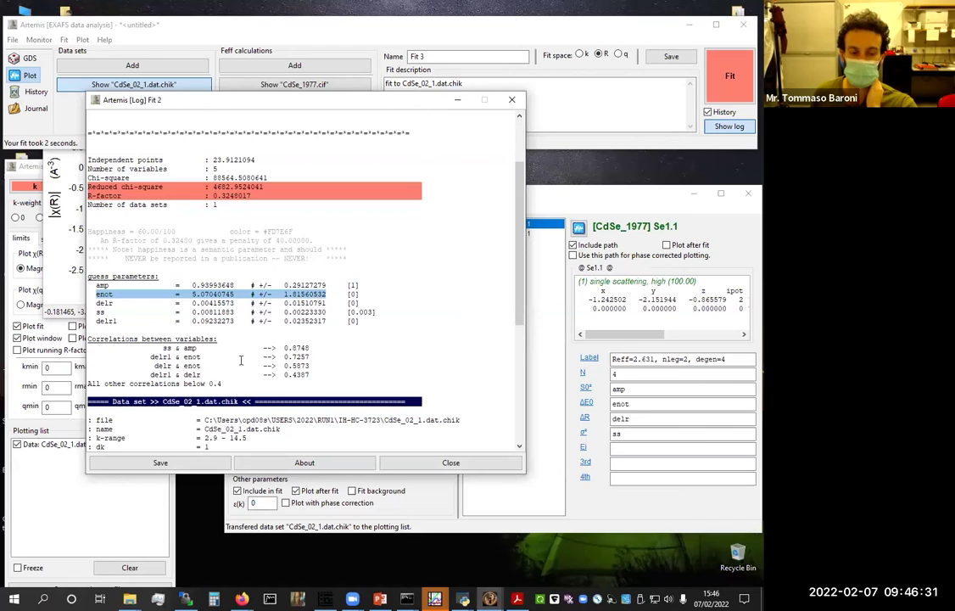
{"action": "left_click_drag", "start_coordinate": [96, 312], "coordinate": [328, 311]}
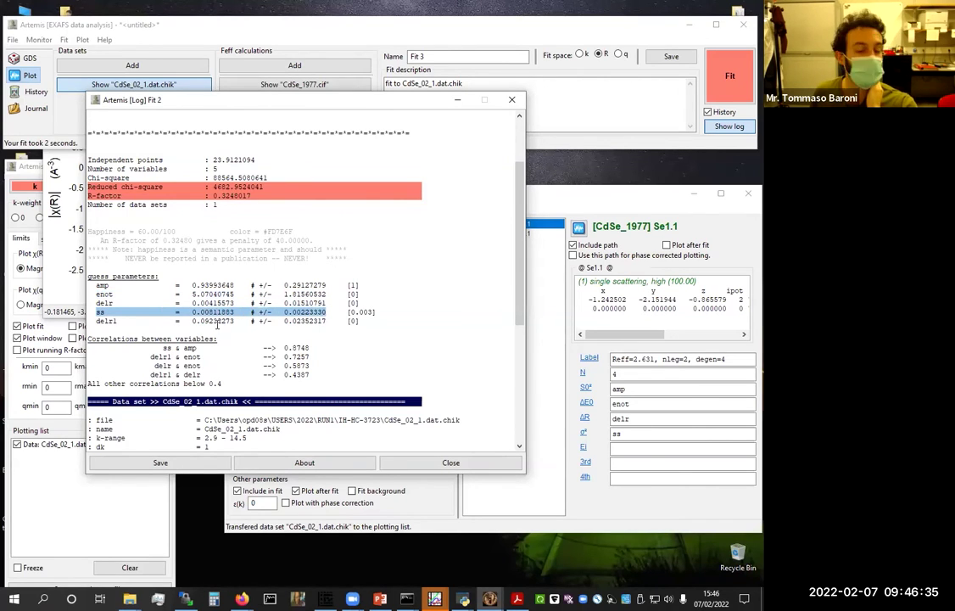
Compare the fitted values and uncertainties of delr and delr1 in the fit log
{"action": "left_click", "coordinate": [194, 303]}
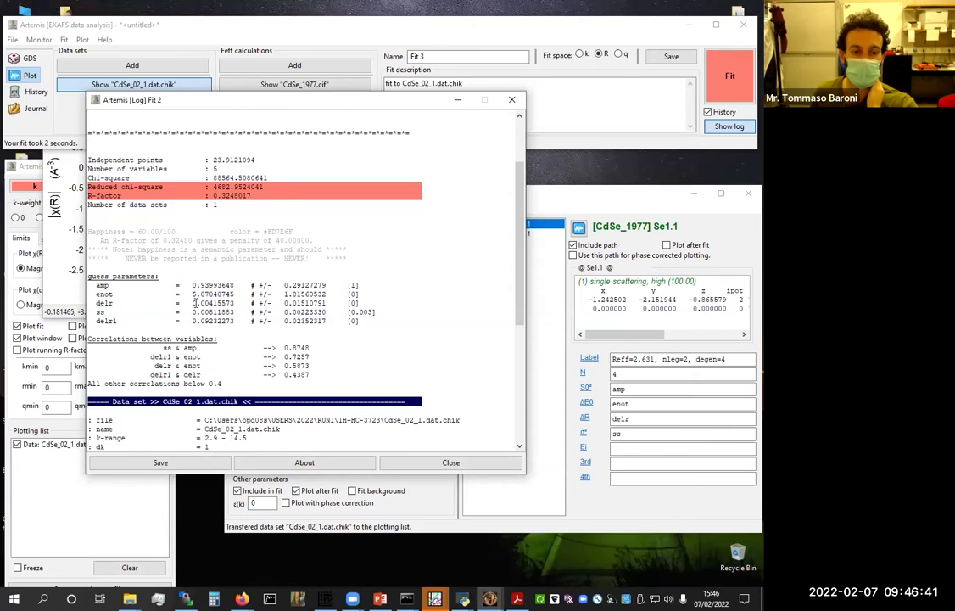
{"action": "left_click_drag", "start_coordinate": [95, 303], "coordinate": [136, 303]}
{"action": "left_click", "coordinate": [336, 301], "text": "shift"}
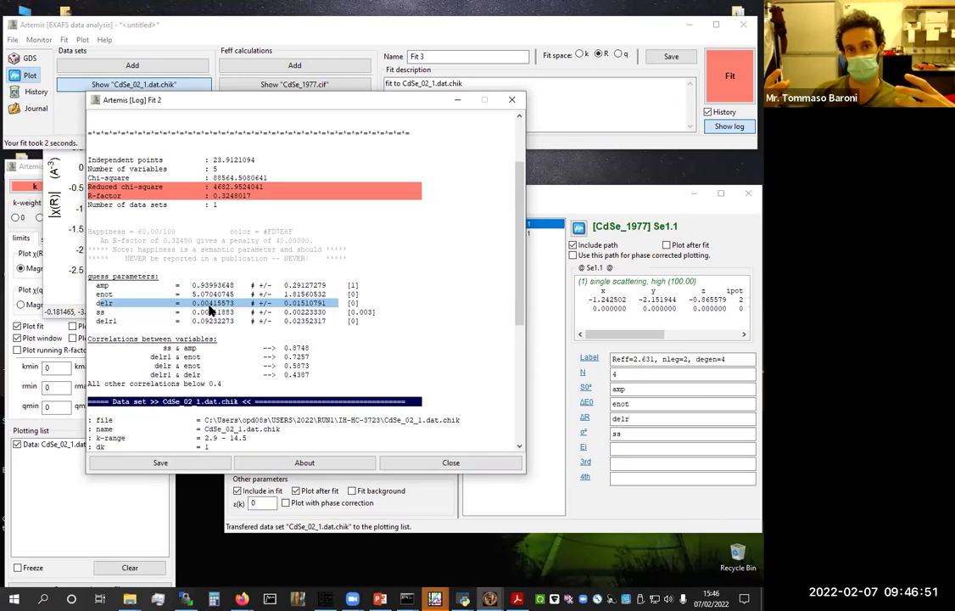
{"action": "left_click_drag", "start_coordinate": [192, 321], "coordinate": [293, 322]}
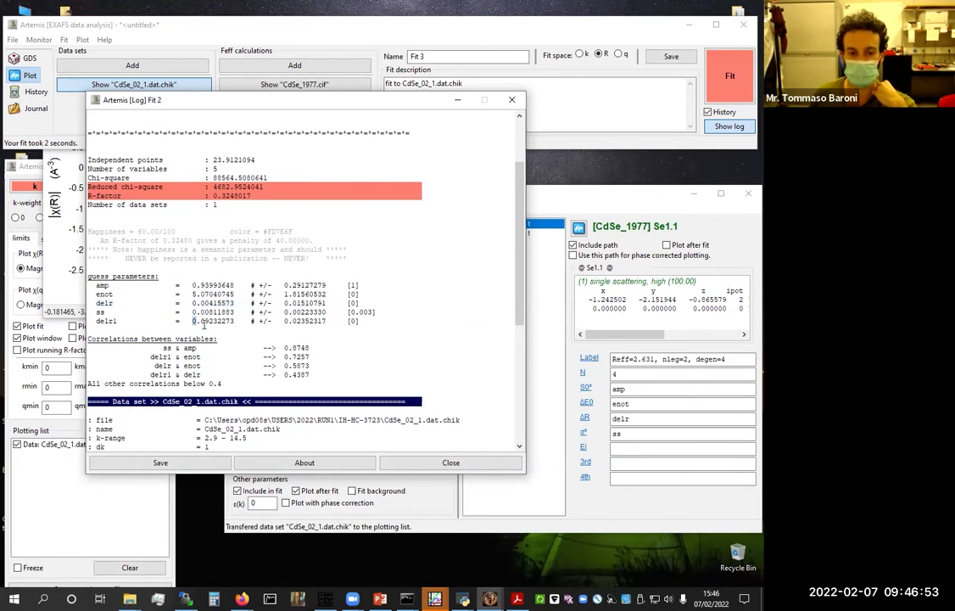
{"action": "left_click", "coordinate": [293, 321]}
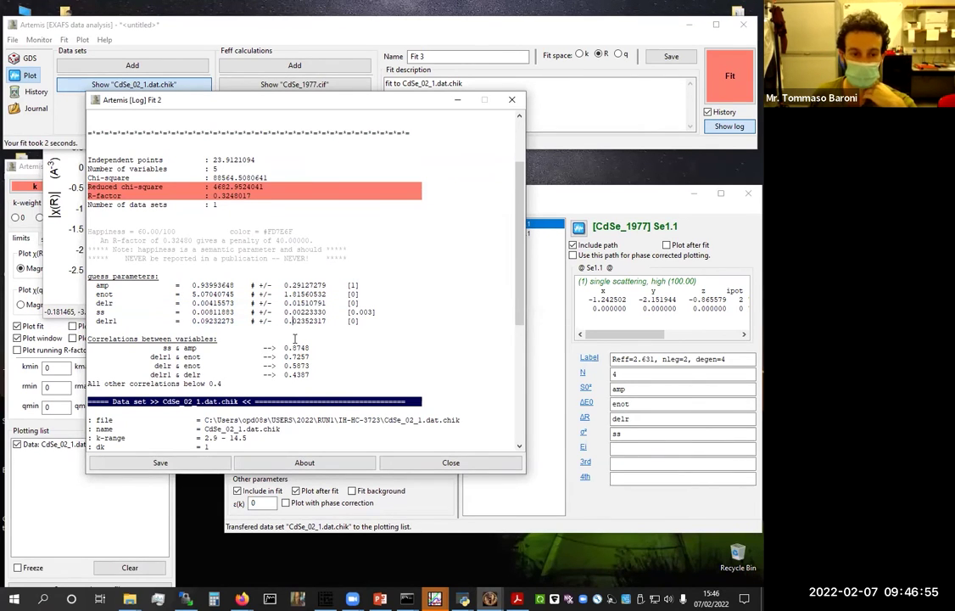
Examine the fitted delr value, its uncertainty and the delr1 entry in the Fit 2 log
{"action": "left_click_drag", "start_coordinate": [191, 303], "coordinate": [236, 303]}
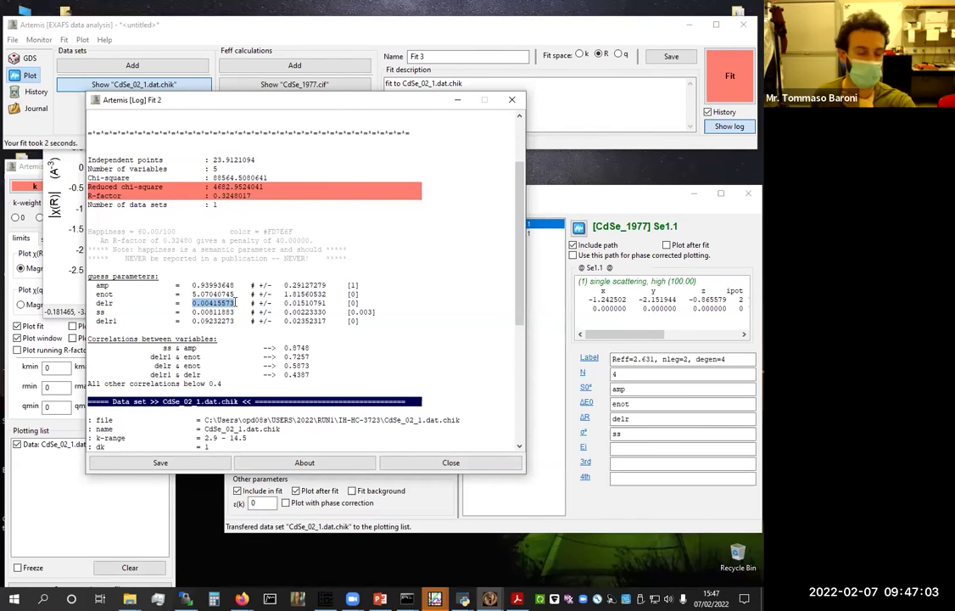
{"action": "left_click_drag", "start_coordinate": [284, 304], "coordinate": [329, 304]}
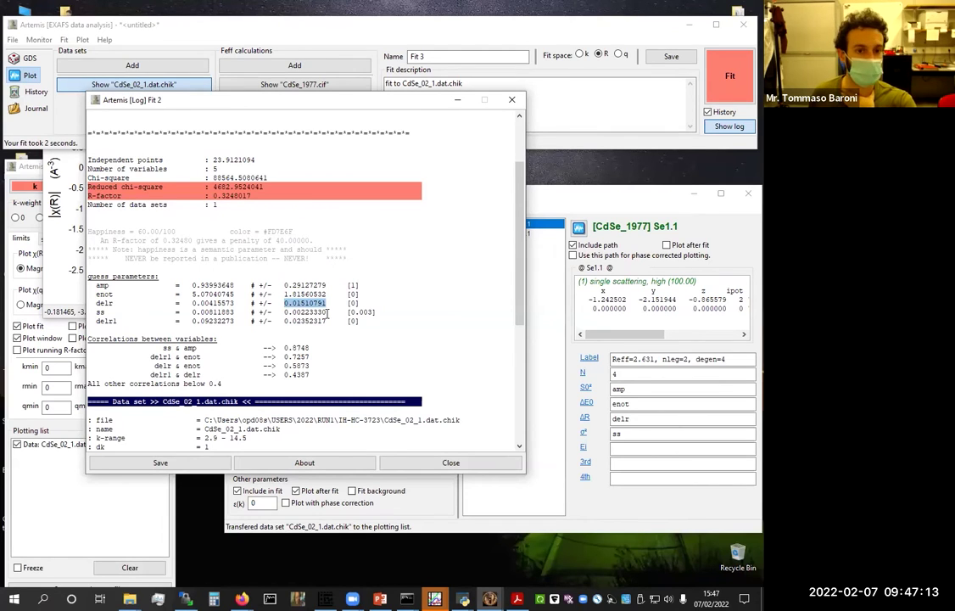
{"action": "left_click", "coordinate": [97, 323]}
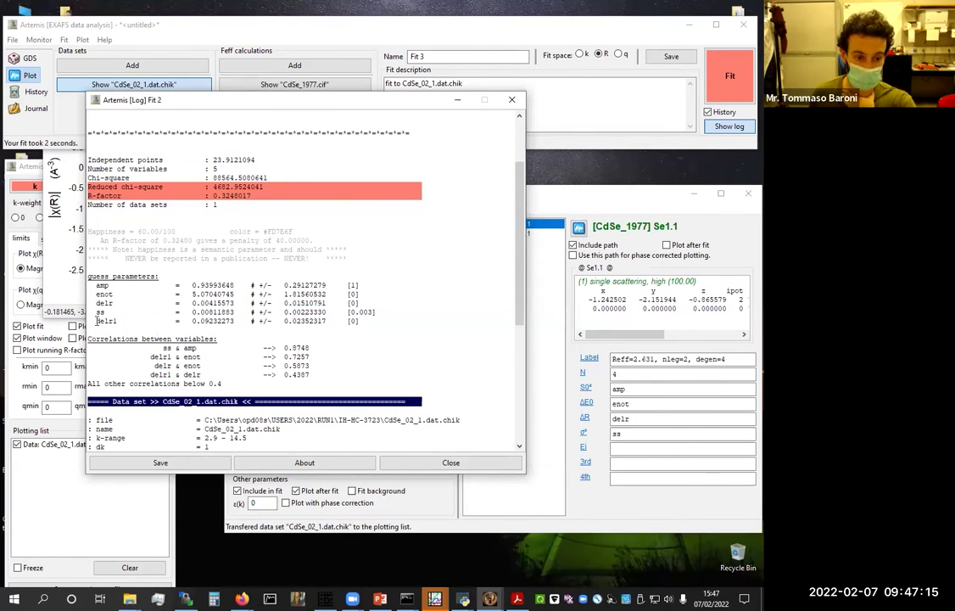
{"action": "left_click_drag", "start_coordinate": [106, 323], "coordinate": [119, 322]}
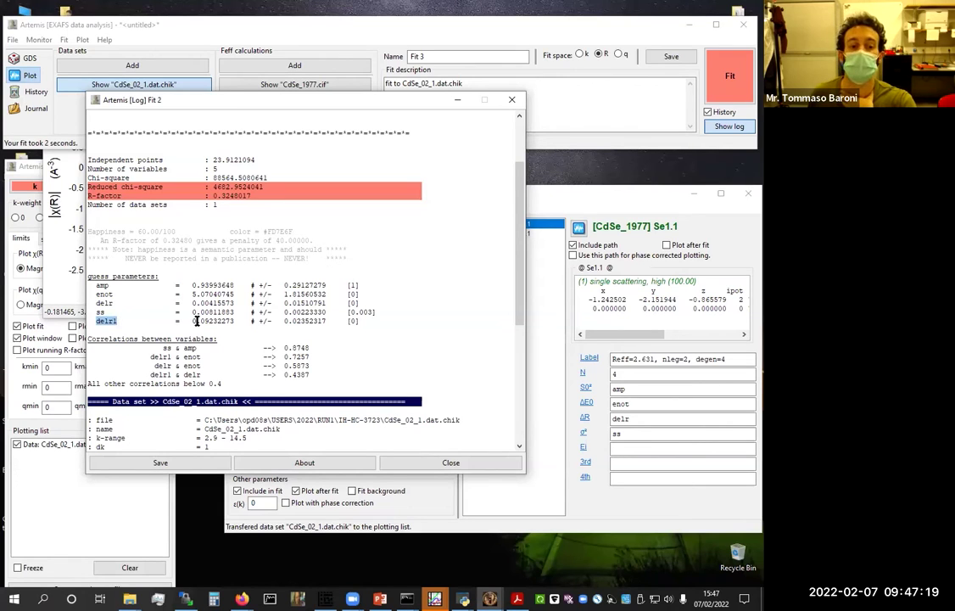
{"action": "left_click", "coordinate": [212, 330]}
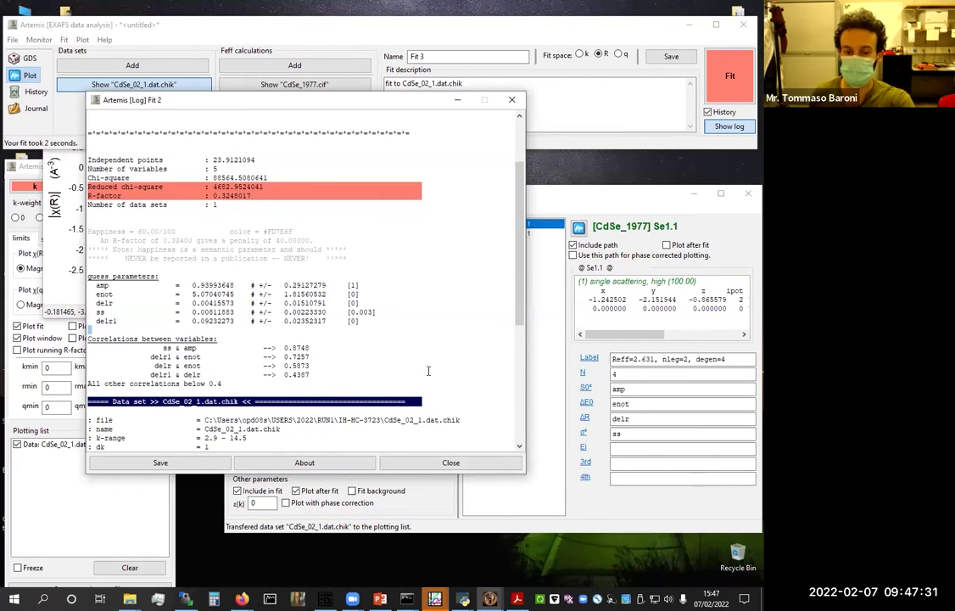
Minimize the fit log, plot CdSe_02_1.dat.chik with its fit in R space, and maximize the plot window
{"action": "left_click", "coordinate": [434, 599]}
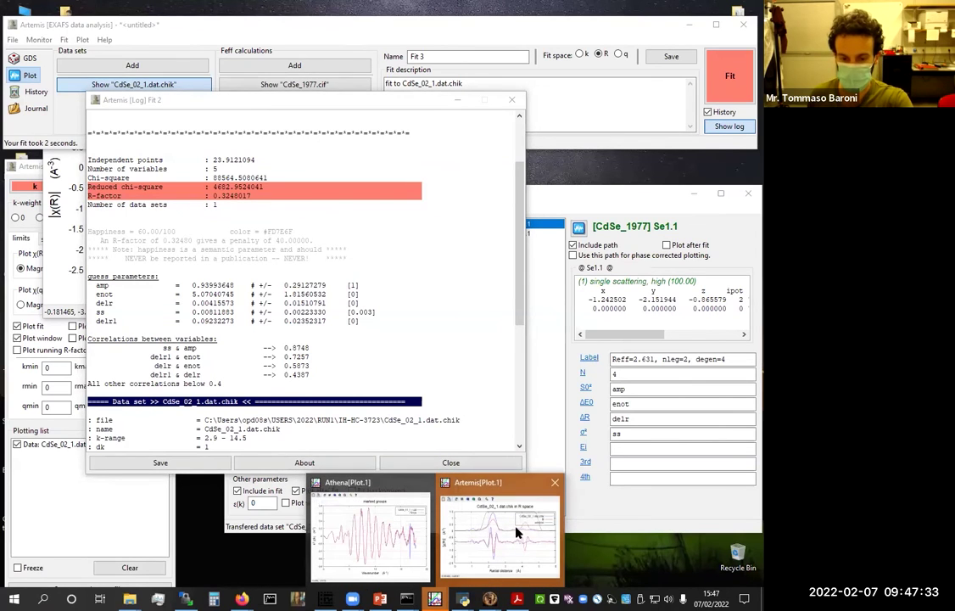
{"action": "left_click", "coordinate": [517, 532]}
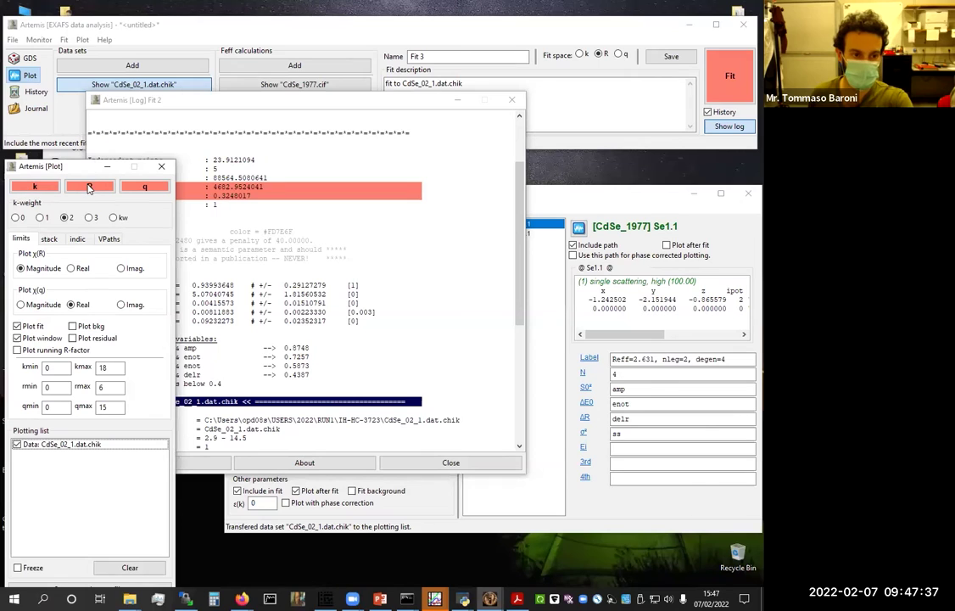
{"action": "left_click", "coordinate": [458, 102]}
{"action": "left_click", "coordinate": [97, 186]}
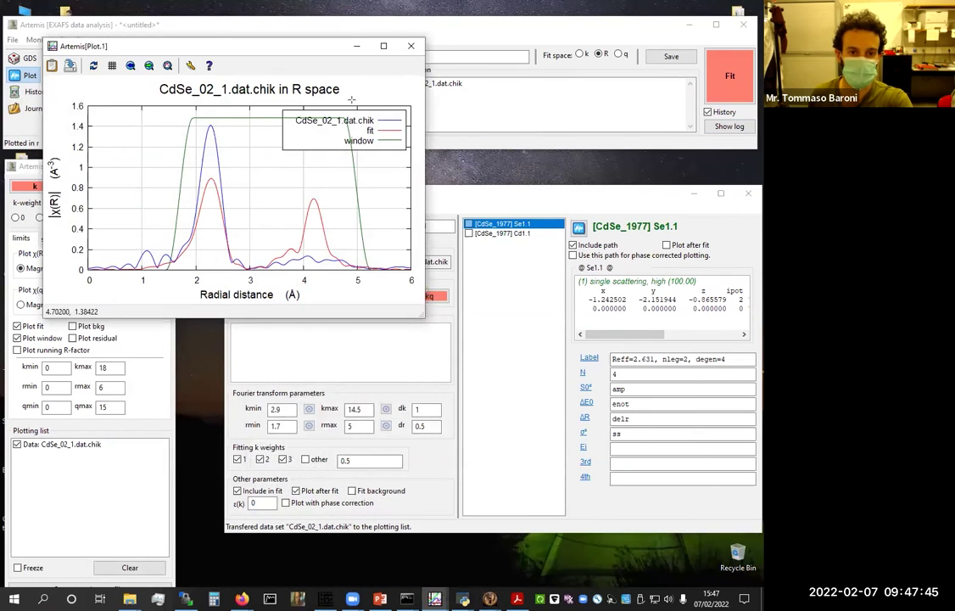
{"action": "left_click", "coordinate": [382, 48]}
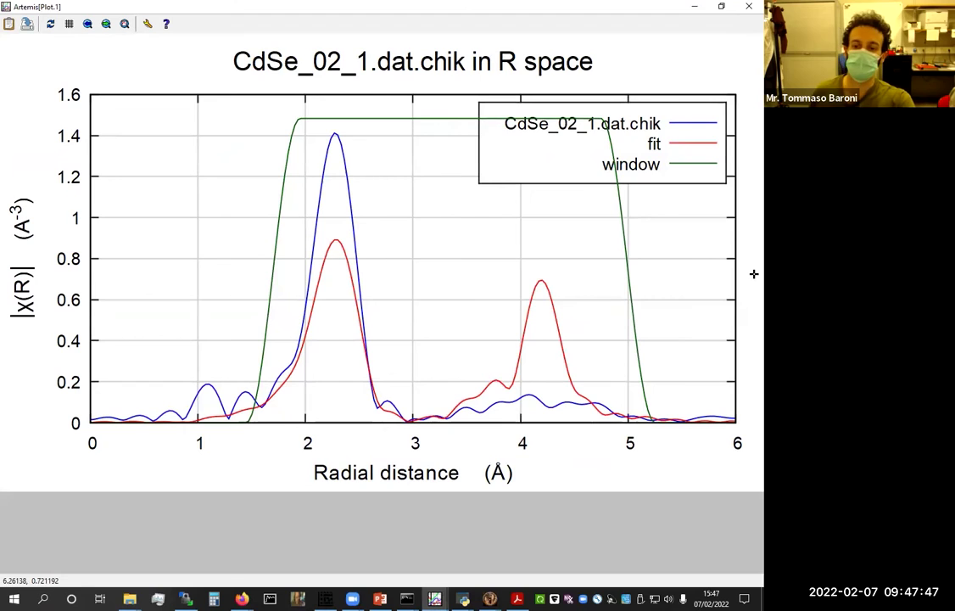
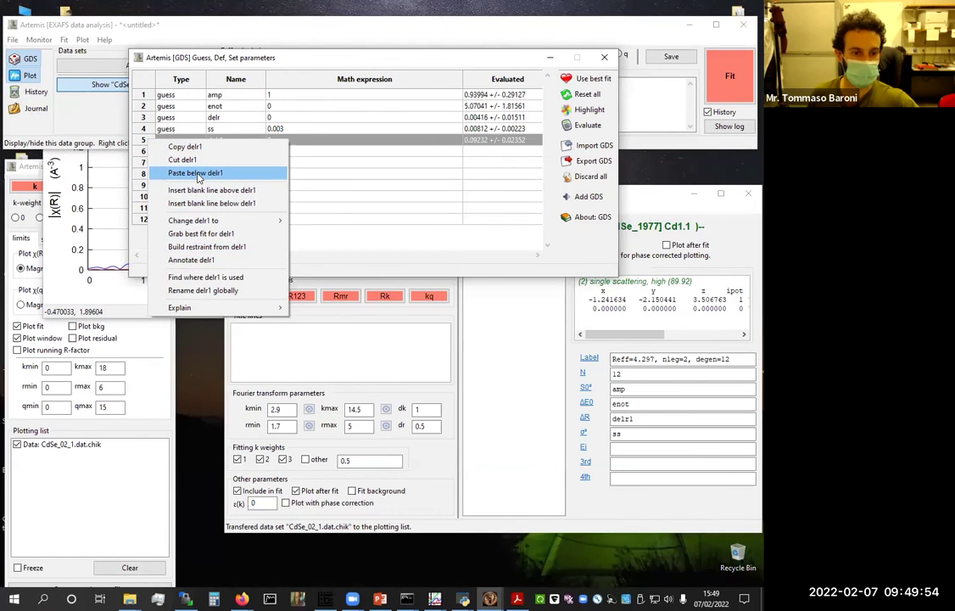
Set the delr1 parameter's type to skip and run the fit again
{"action": "left_click", "coordinate": [315, 176]}
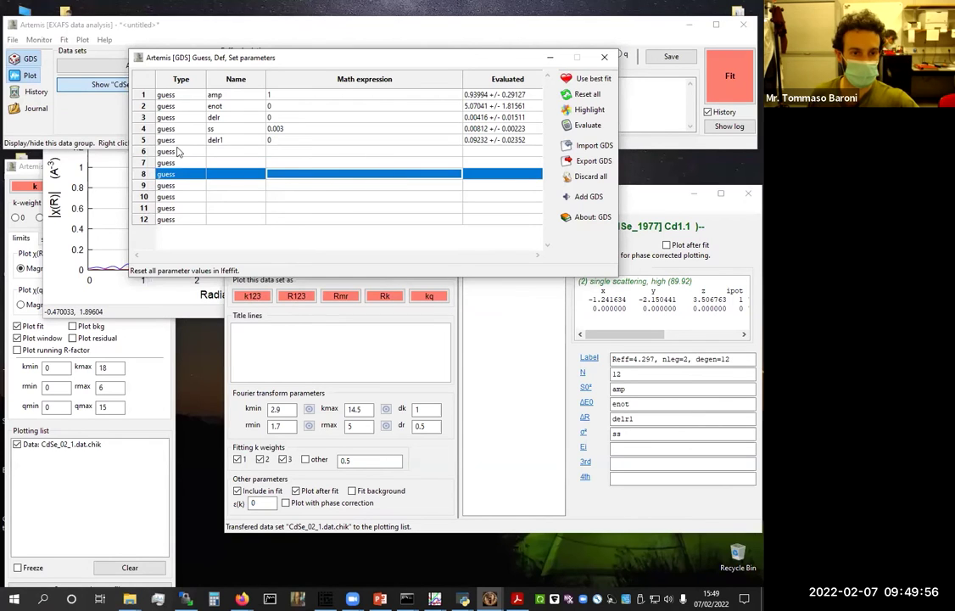
{"action": "left_click", "coordinate": [174, 141]}
{"action": "left_click", "coordinate": [176, 140]}
{"action": "left_click", "coordinate": [178, 140]}
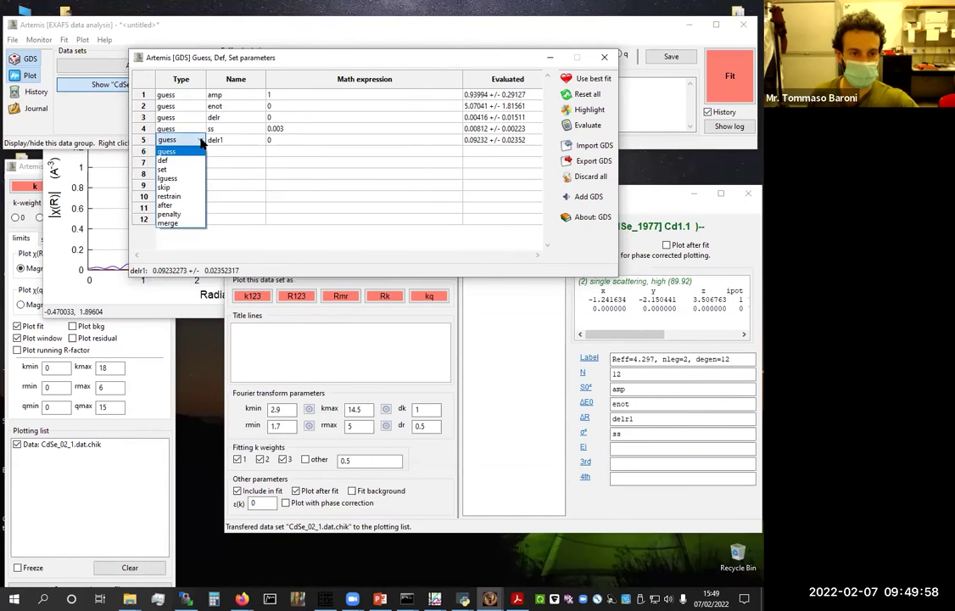
{"action": "left_click", "coordinate": [169, 187]}
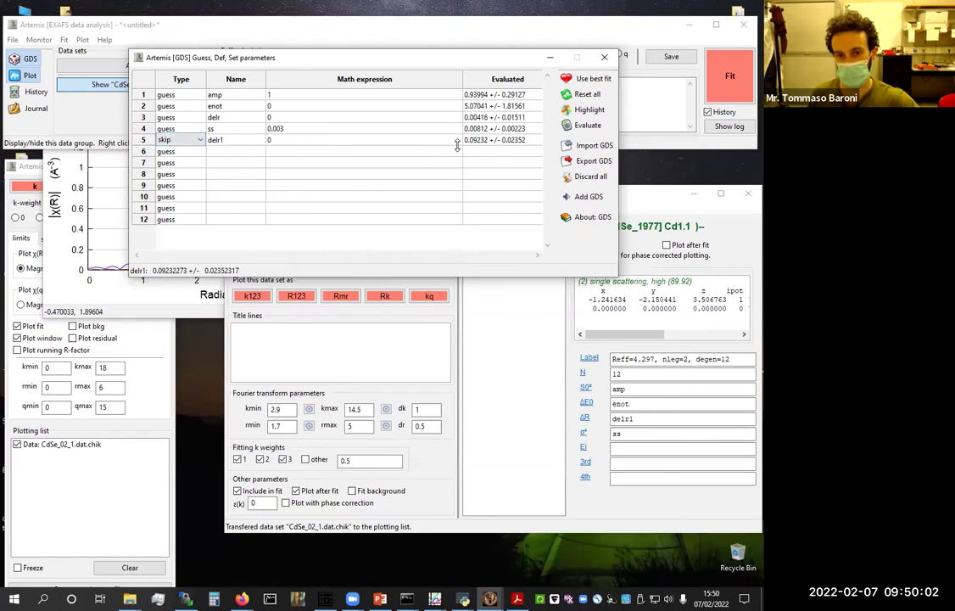
{"action": "left_click", "coordinate": [735, 78]}
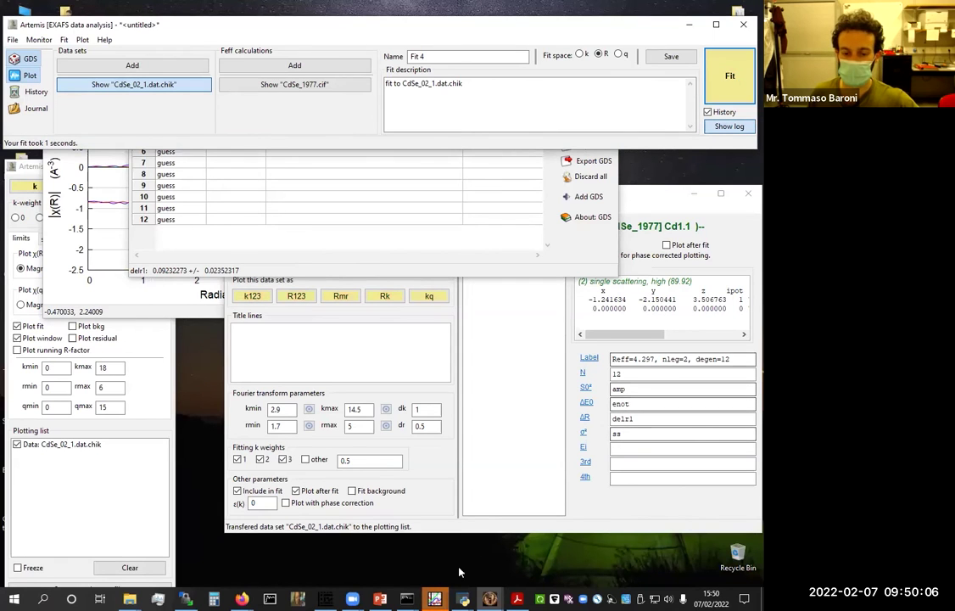
Show the Fit 3 log and examine the guess parameters, highlighting the delr value and its uncertainty
{"action": "mouse_move", "coordinate": [463, 599]}
{"action": "left_click", "coordinate": [736, 528]}
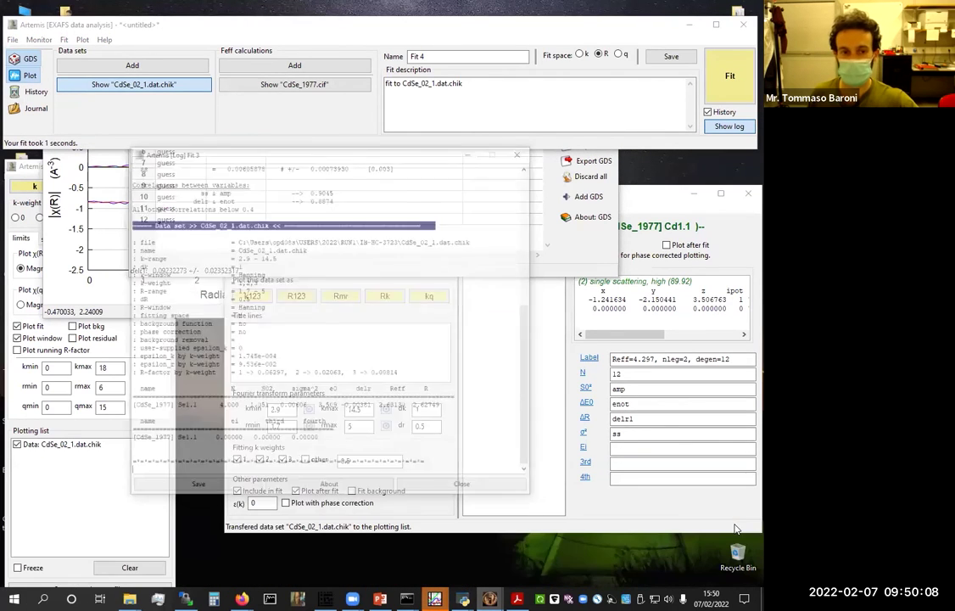
{"action": "scroll", "coordinate": [305, 323], "scroll_direction": "up", "scroll_amount": 10}
{"action": "scroll", "coordinate": [302, 363], "scroll_direction": "down", "scroll_amount": 2}
{"action": "left_click_drag", "start_coordinate": [186, 332], "coordinate": [351, 333]}
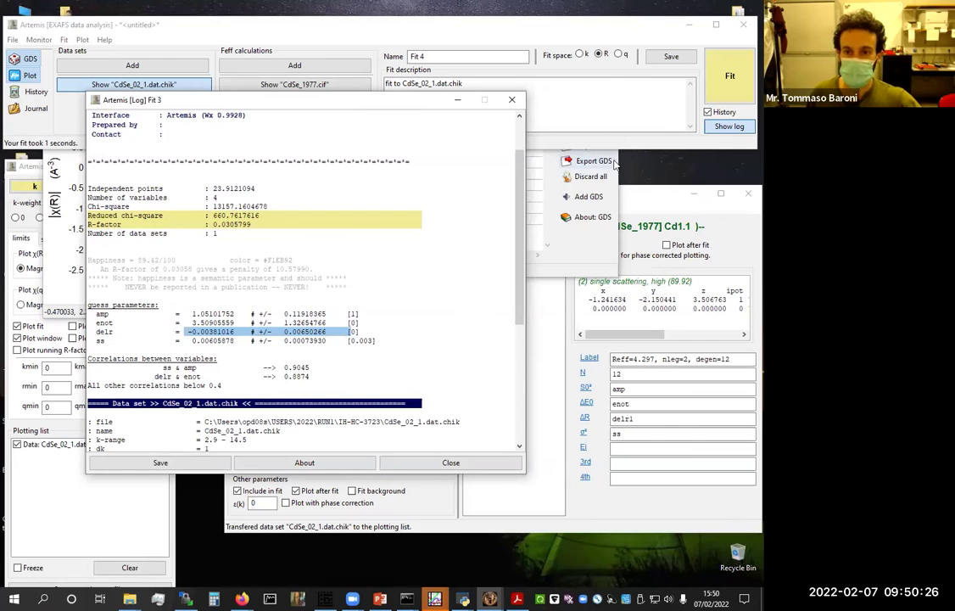
Replot the new fit's magnitude in R space and view the plot full screen
{"action": "left_click", "coordinate": [492, 534]}
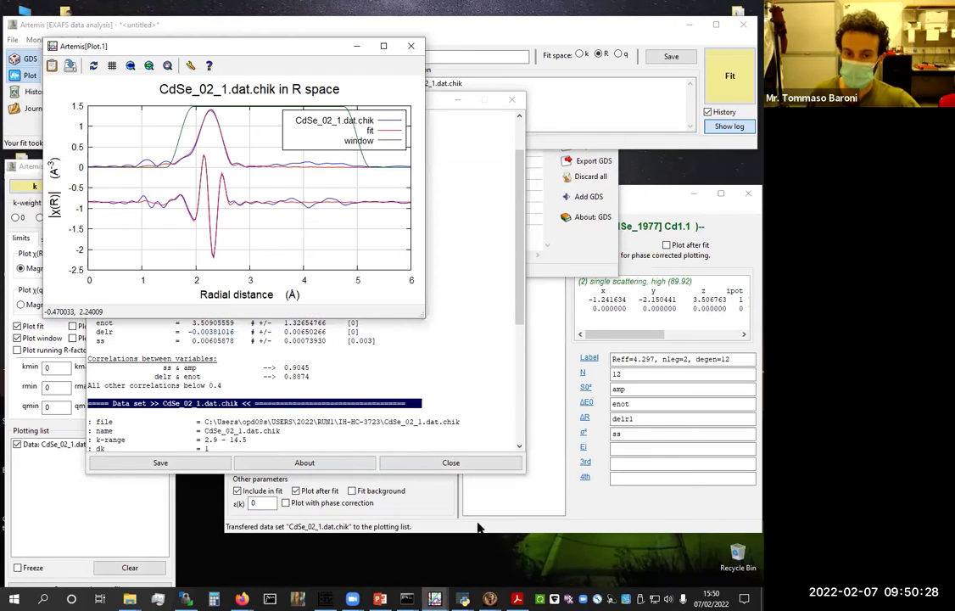
{"action": "left_click", "coordinate": [9, 219]}
{"action": "left_click", "coordinate": [75, 188]}
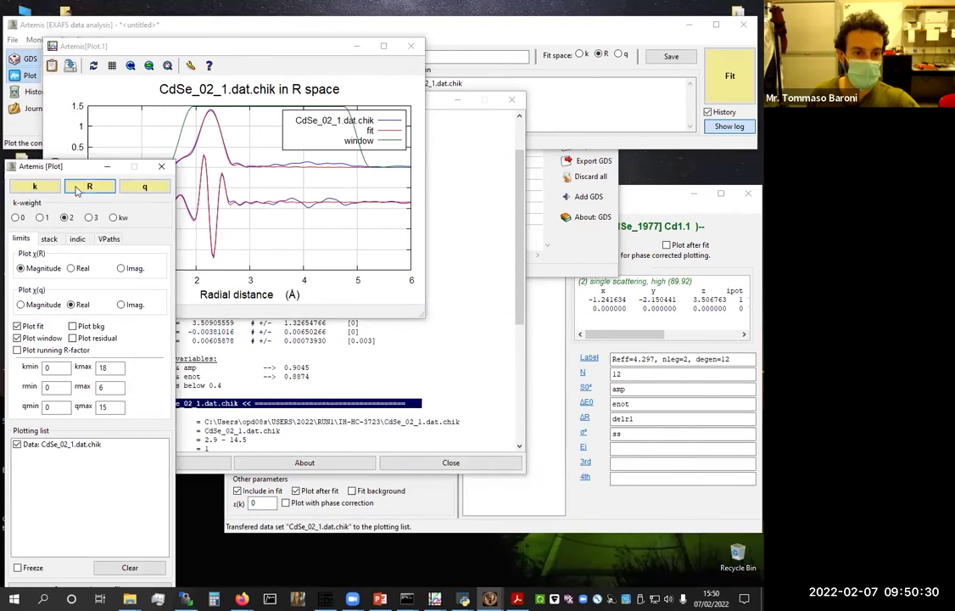
{"action": "left_click", "coordinate": [377, 48]}
{"action": "left_click", "coordinate": [383, 47]}
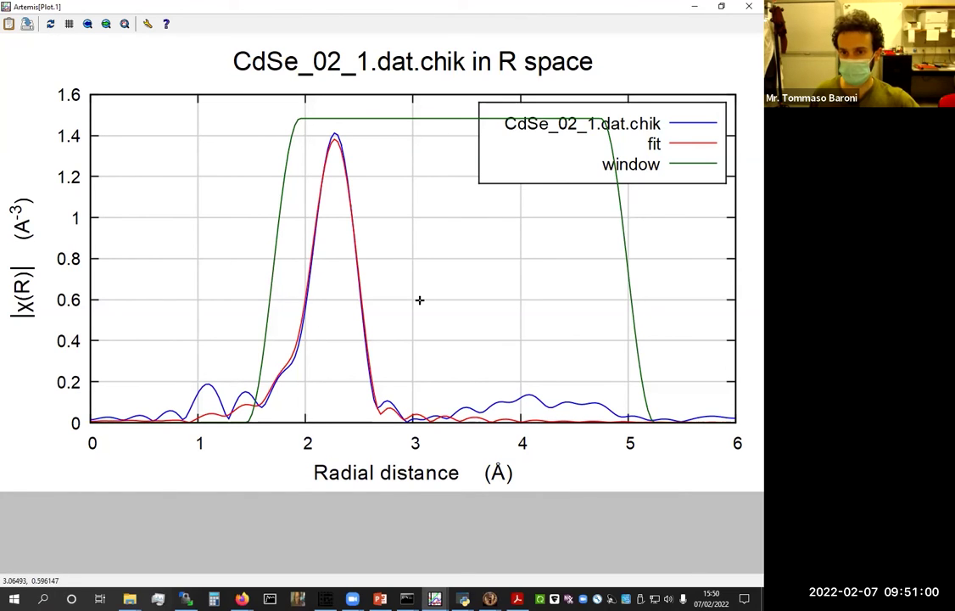
Restore the plot window from full screen and enlarge it so the path parameters stay visible beside it
{"action": "left_click", "coordinate": [721, 7]}
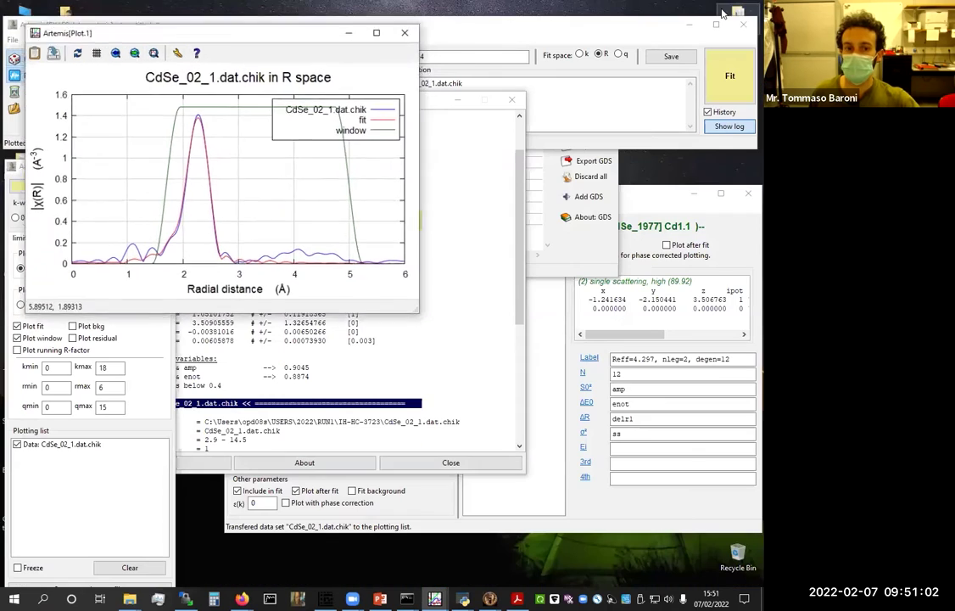
{"action": "left_click_drag", "start_coordinate": [493, 299], "coordinate": [418, 316]}
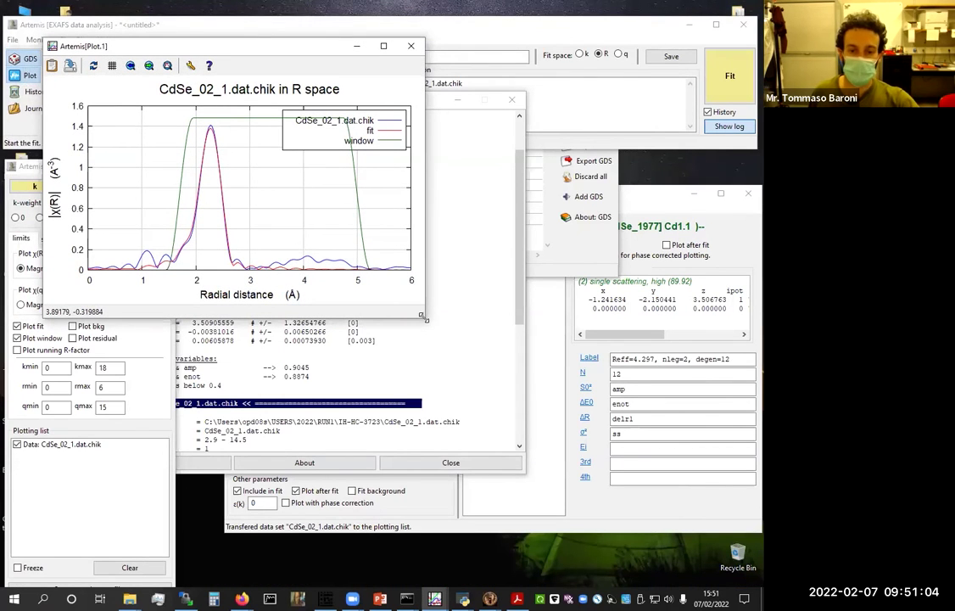
{"action": "left_click_drag", "start_coordinate": [423, 315], "coordinate": [545, 483]}
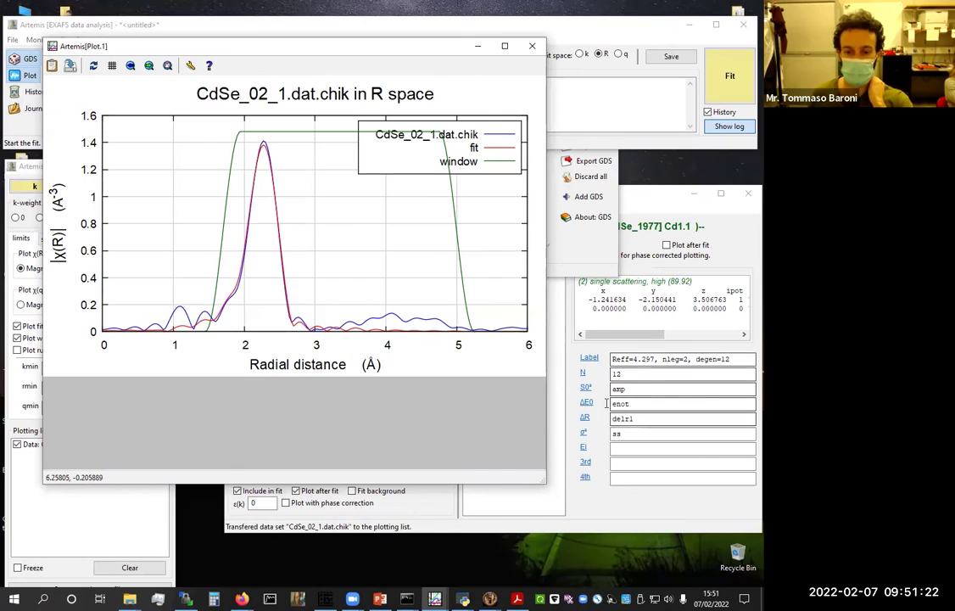
Examine the Cd1.1 path's σ² expression alongside the R-space plot and the guess parameter table
{"action": "left_click", "coordinate": [637, 432]}
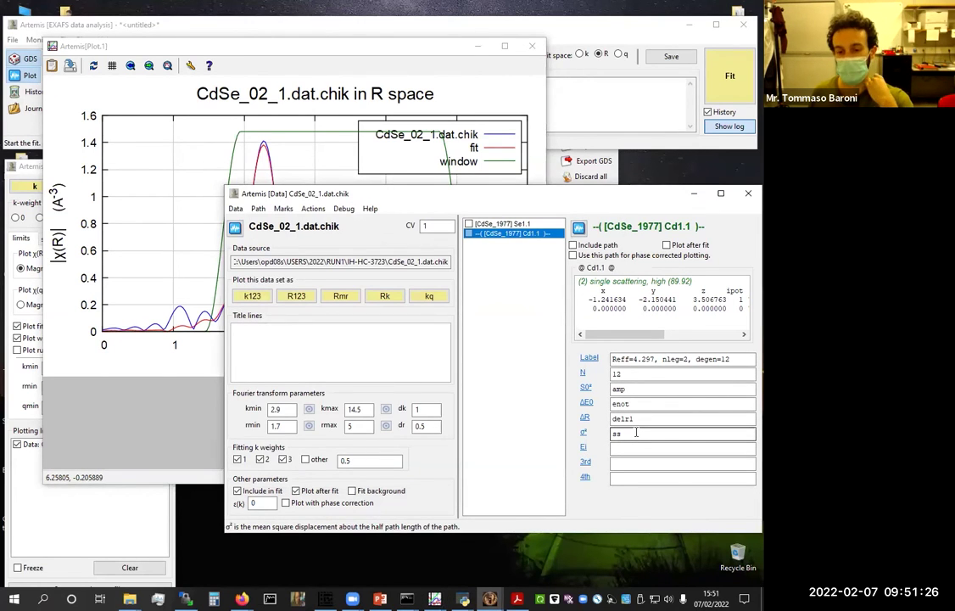
{"action": "left_click_drag", "start_coordinate": [636, 432], "coordinate": [600, 433]}
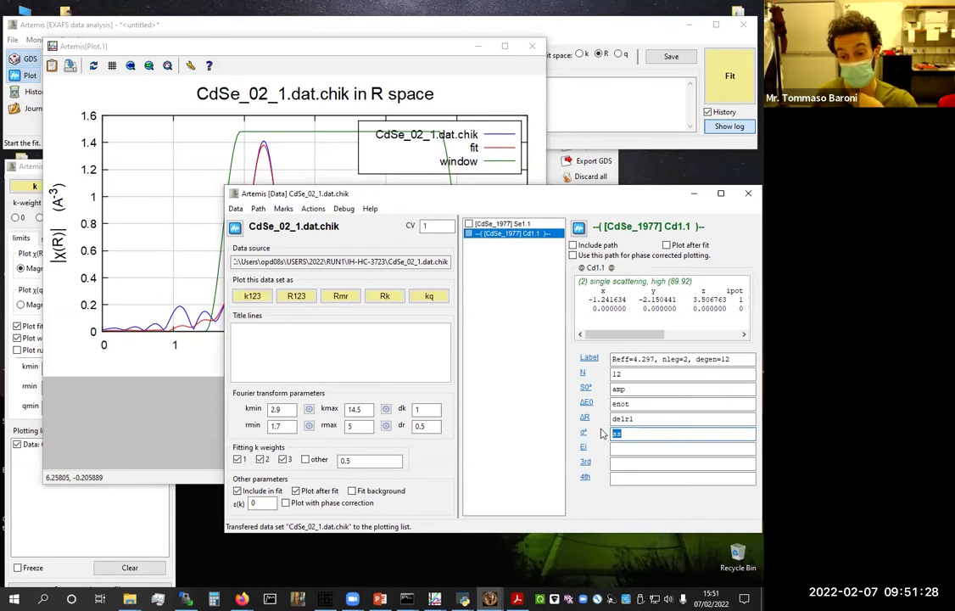
{"action": "left_click", "coordinate": [623, 434]}
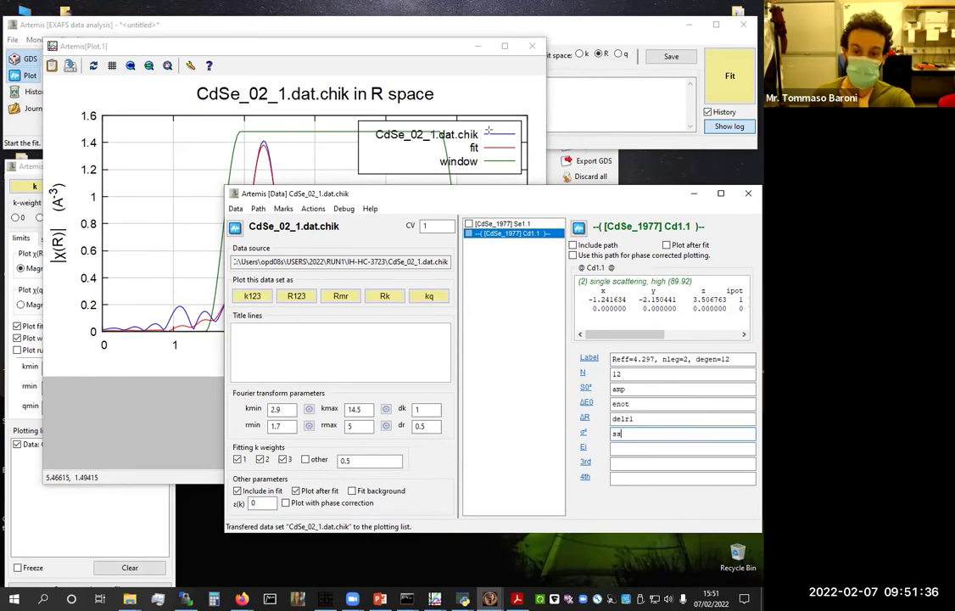
{"action": "left_click", "coordinate": [432, 94]}
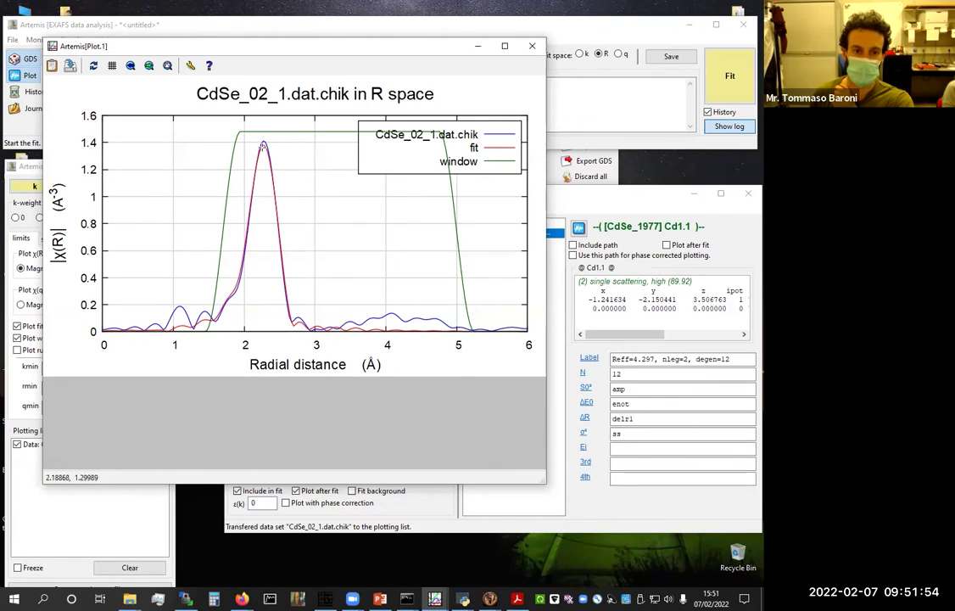
{"action": "left_click", "coordinate": [523, 508]}
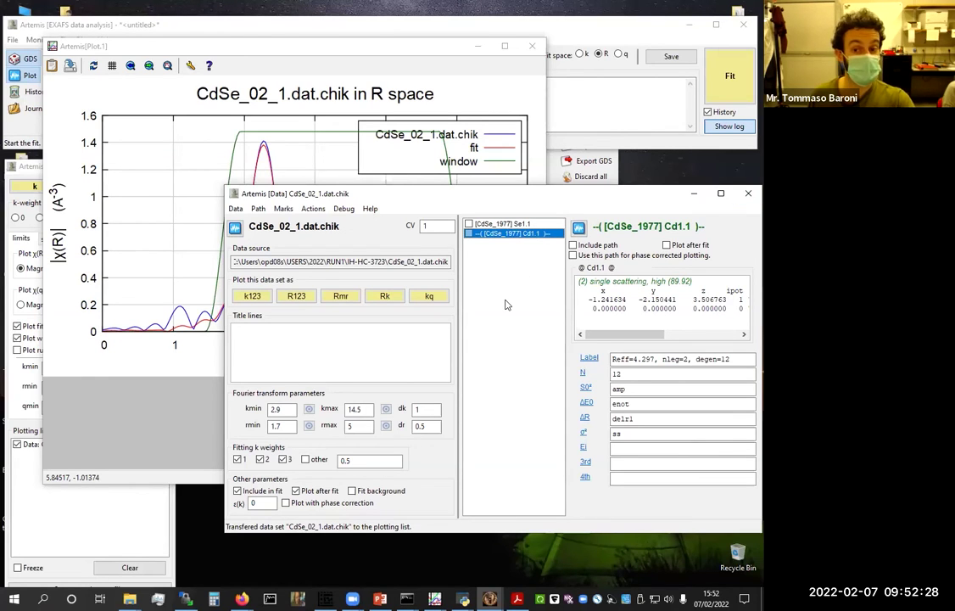
{"action": "left_click", "coordinate": [552, 182]}
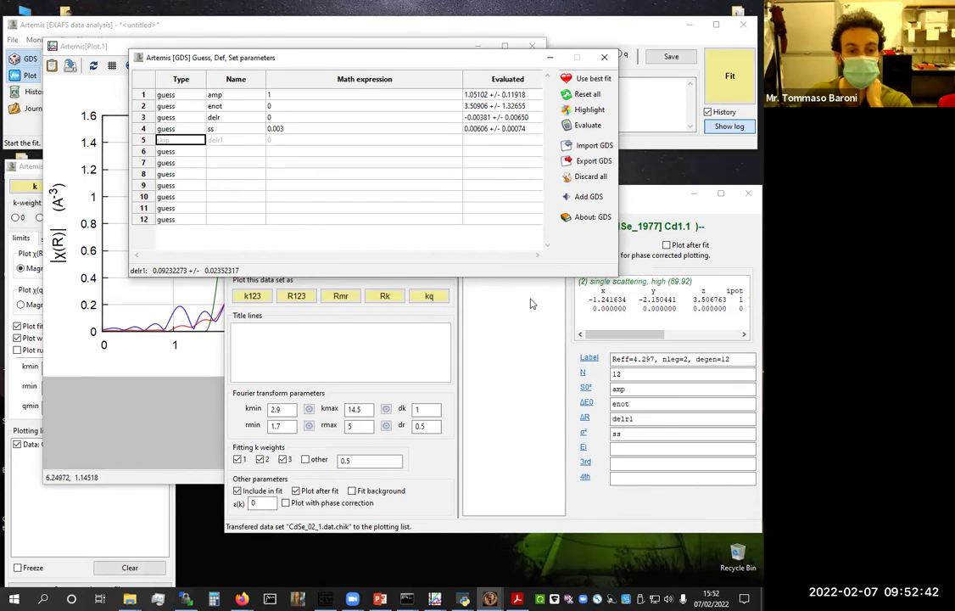
Clear the workspace by minimizing the data and plot windows and closing the parameter table and fit log
{"action": "left_click", "coordinate": [693, 214]}
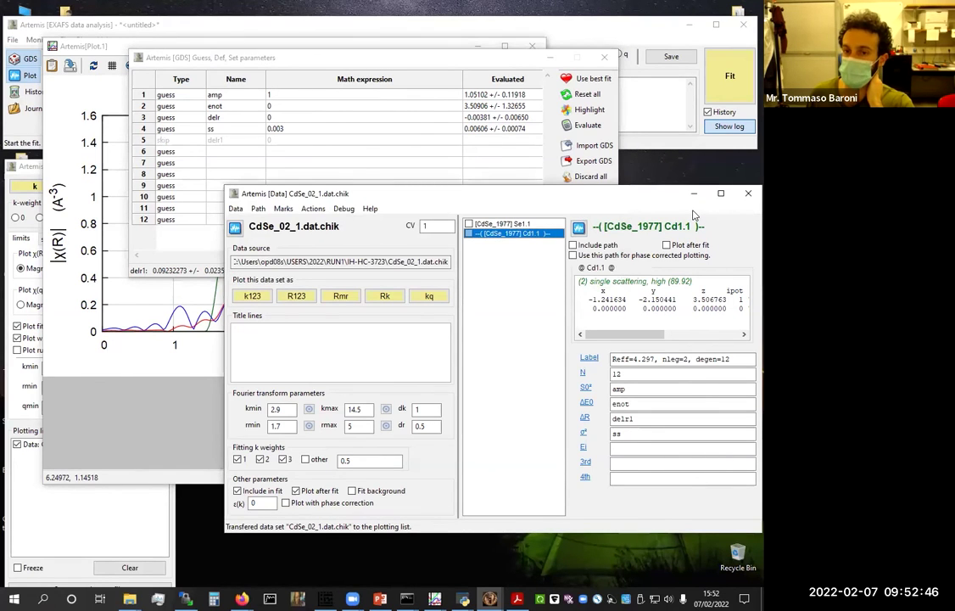
{"action": "left_click", "coordinate": [694, 193]}
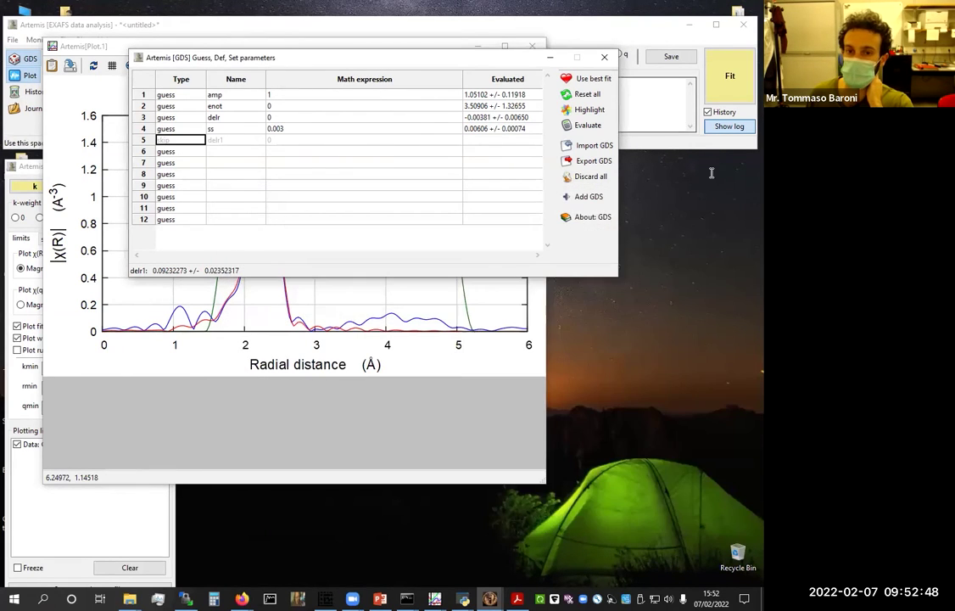
{"action": "left_click", "coordinate": [603, 57]}
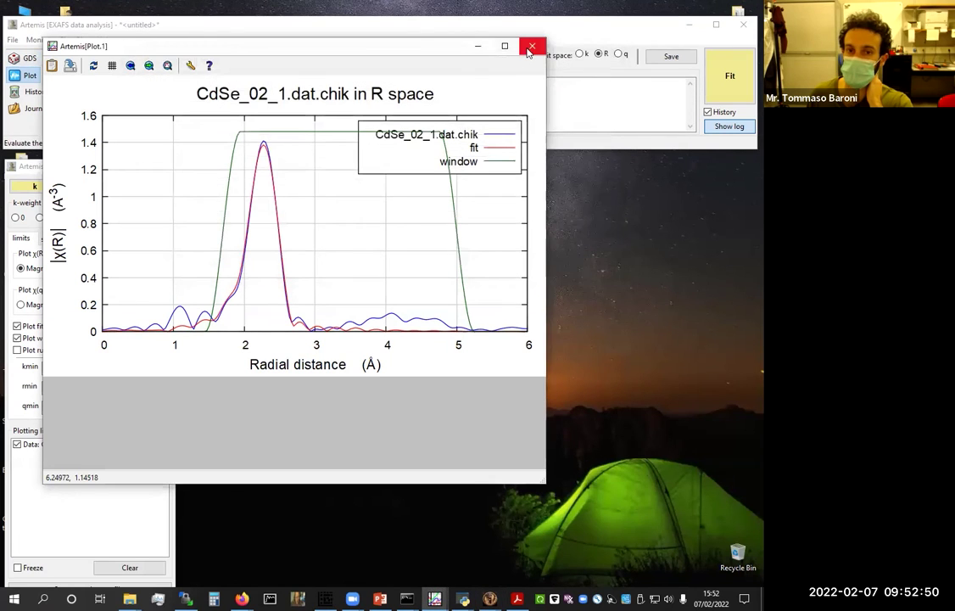
{"action": "left_click", "coordinate": [479, 47]}
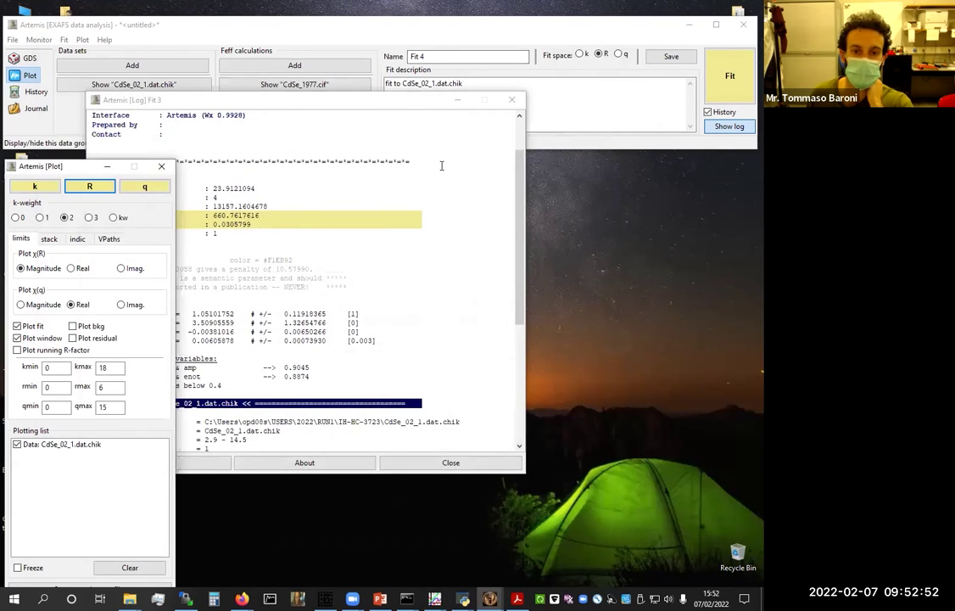
{"action": "left_click", "coordinate": [512, 102]}
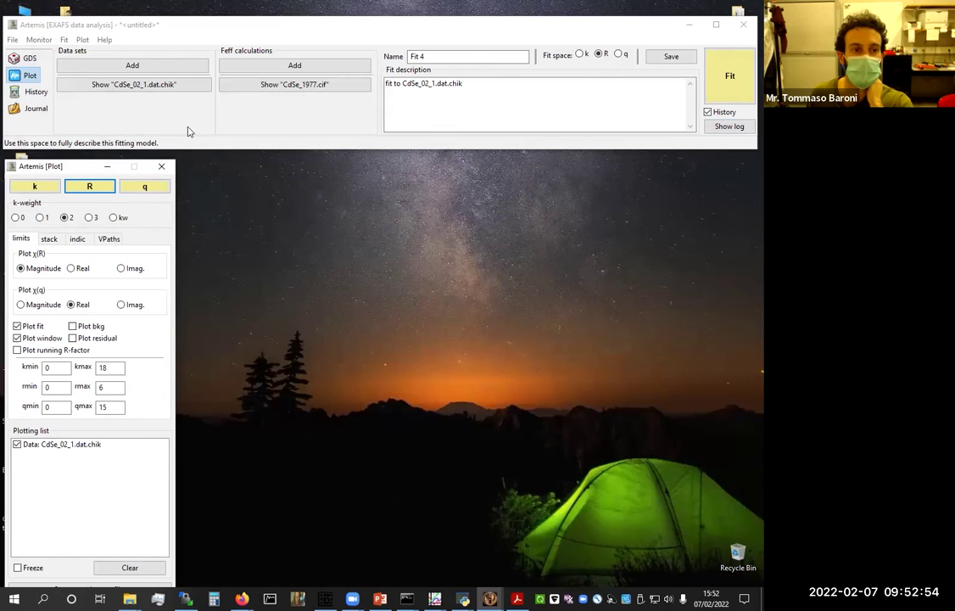
Close the current CdSe project without saving it
{"action": "left_click", "coordinate": [13, 39]}
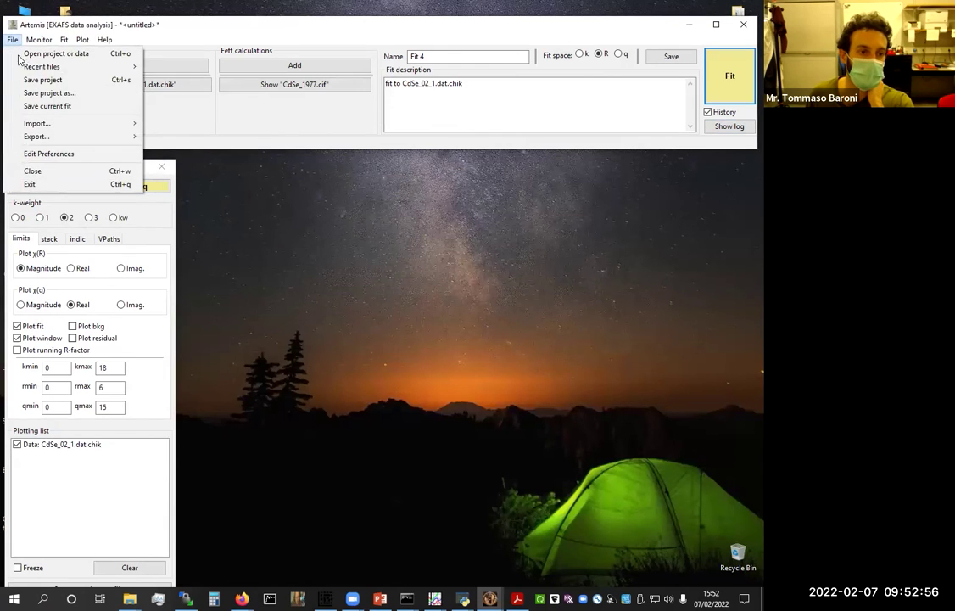
{"action": "left_click", "coordinate": [51, 172]}
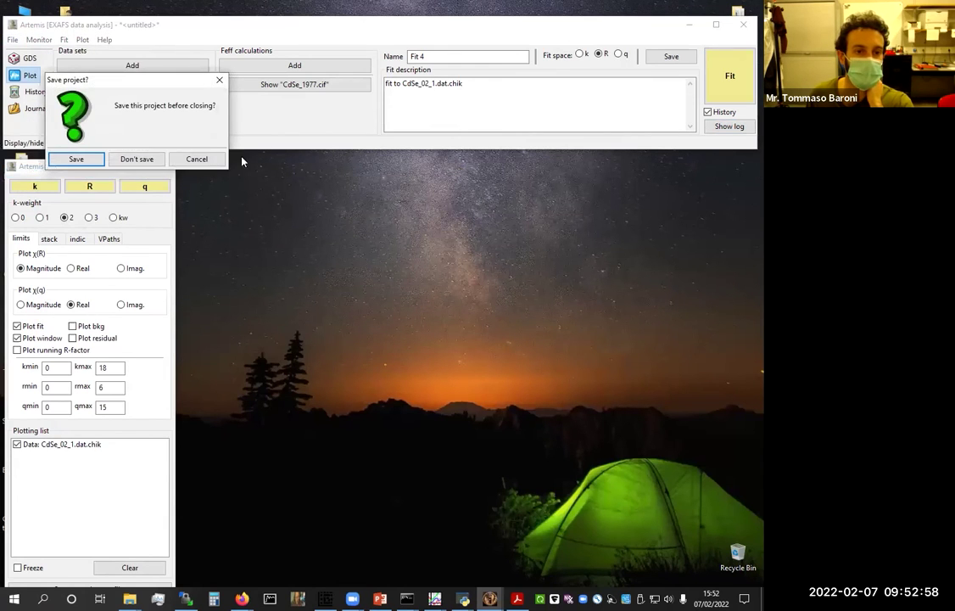
{"action": "left_click", "coordinate": [136, 159]}
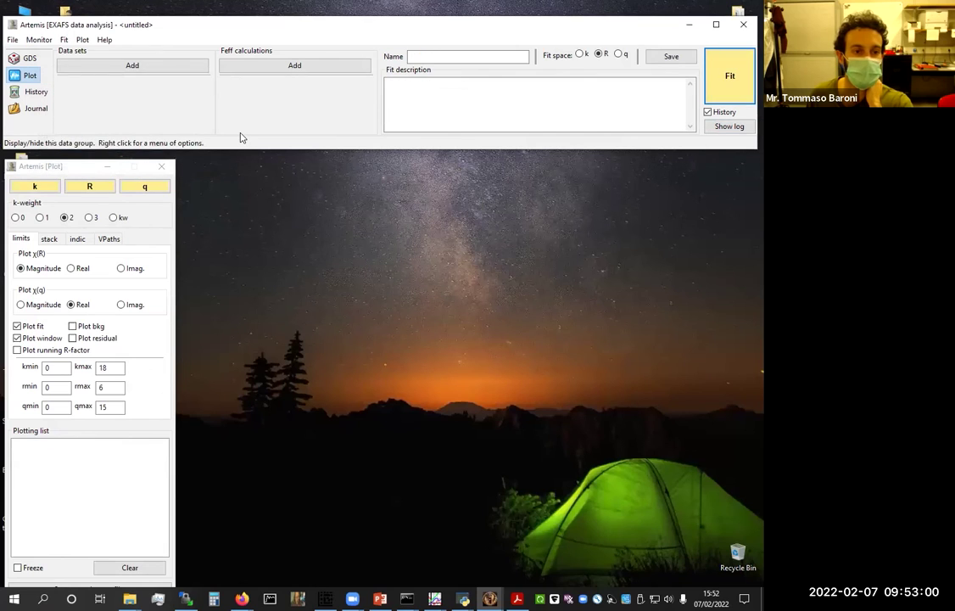
Start importing a project or data file and show all file types in the Cufoil folder
{"action": "left_click", "coordinate": [13, 39]}
{"action": "left_click", "coordinate": [51, 54]}
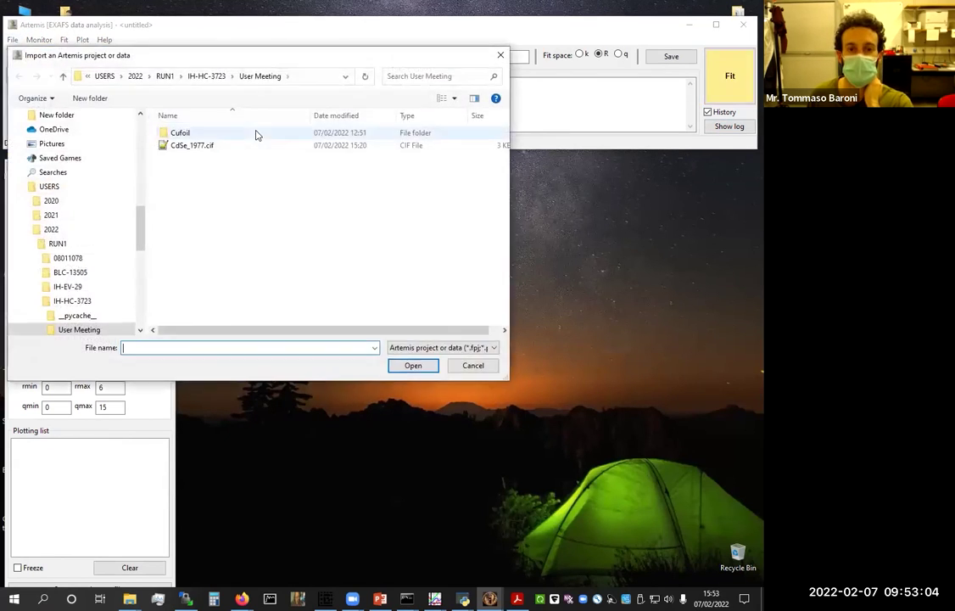
{"action": "double_click", "coordinate": [257, 134]}
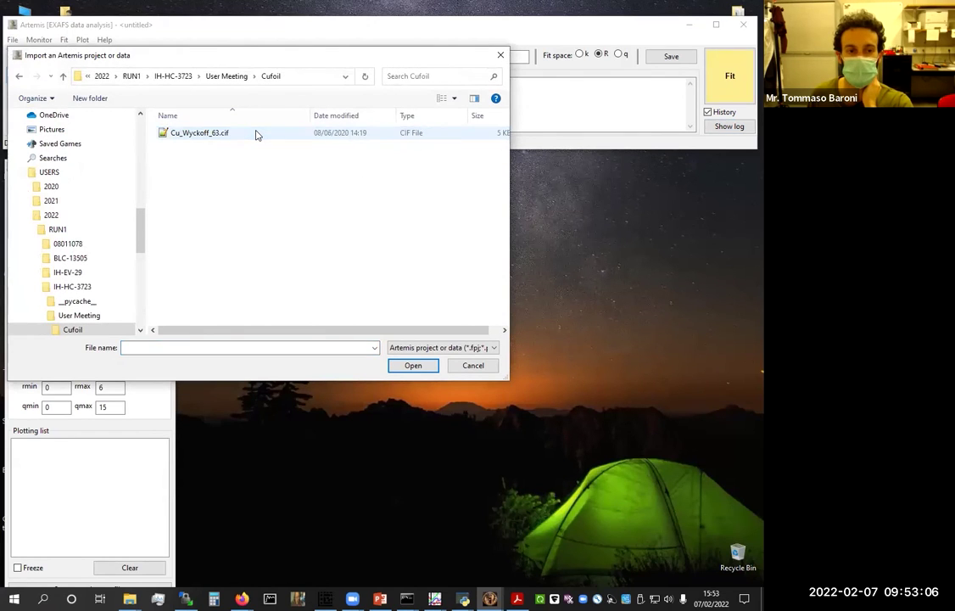
{"action": "left_click", "coordinate": [457, 349]}
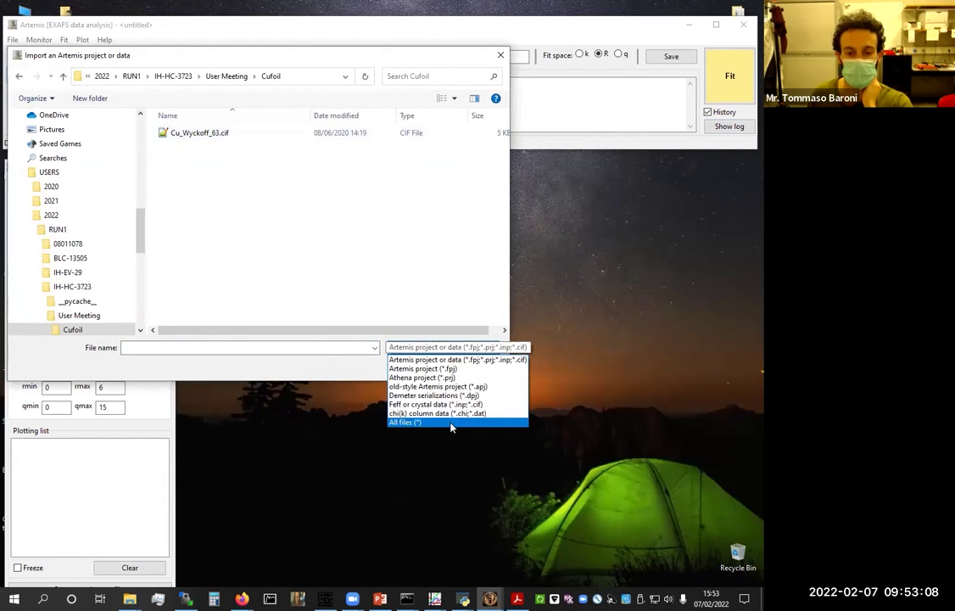
{"action": "left_click", "coordinate": [451, 421]}
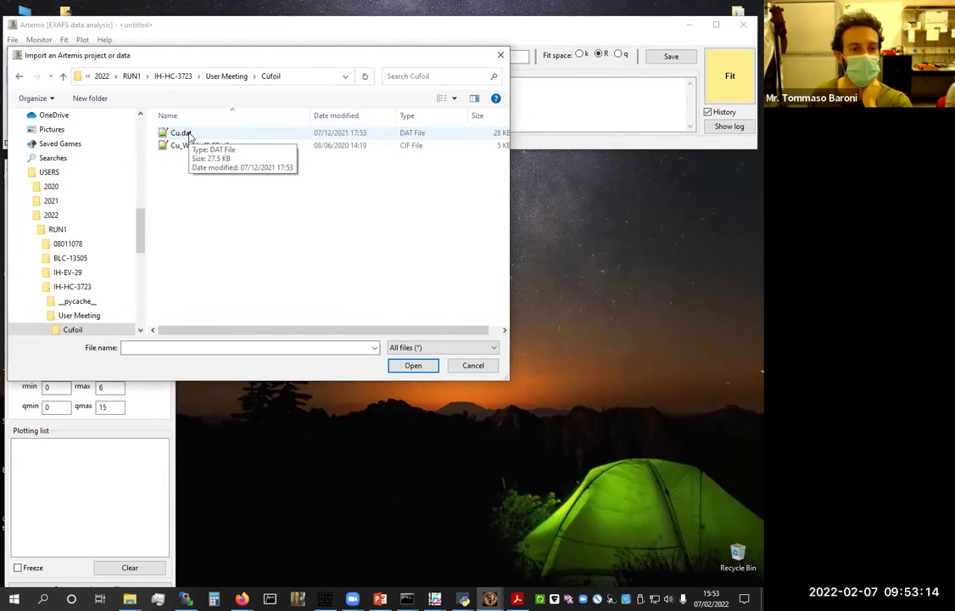
Browse the import dialog to the folder USERS/2021/run5/IH-MA-191/UGA
{"action": "left_click", "coordinate": [130, 76]}
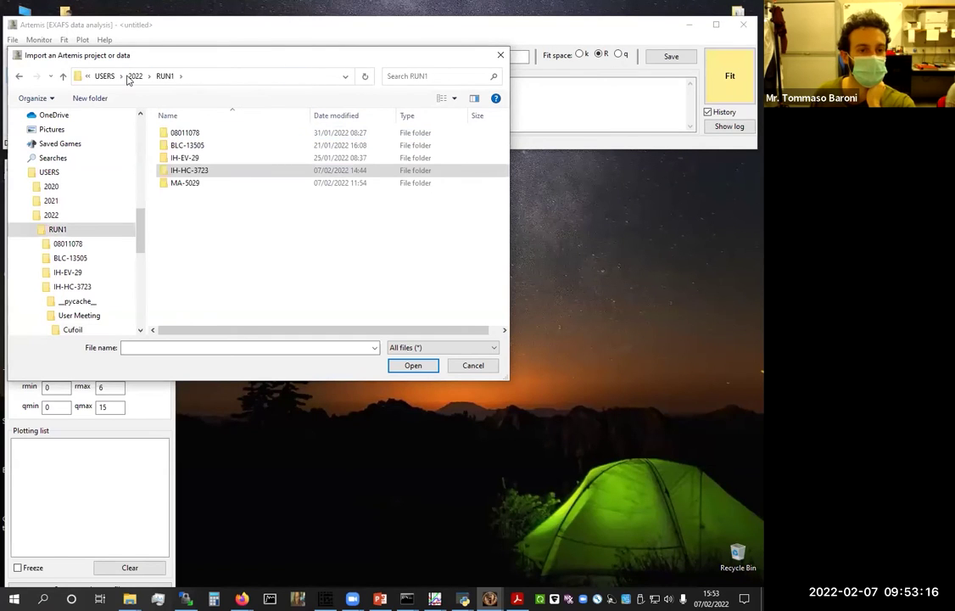
{"action": "left_click", "coordinate": [134, 78]}
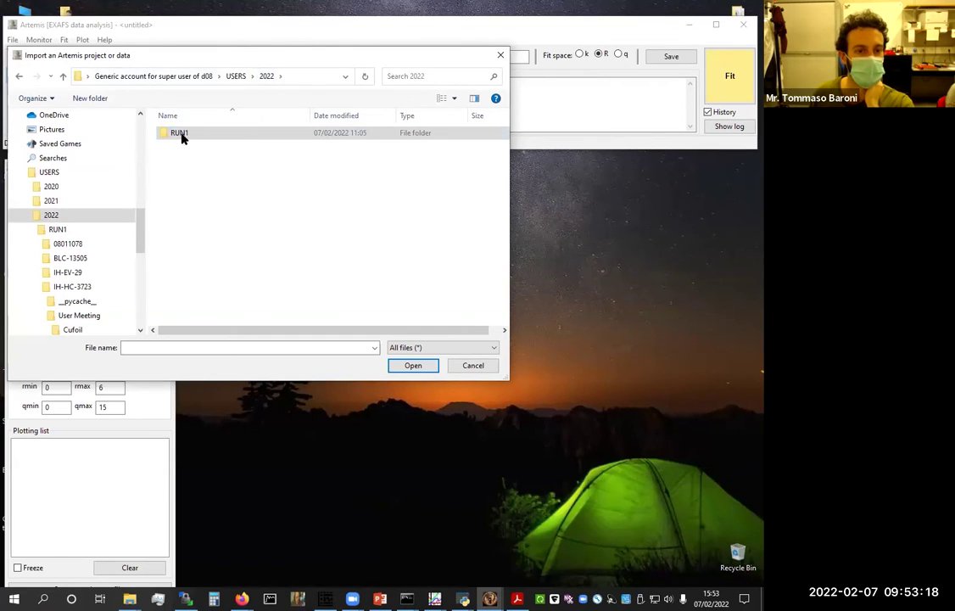
{"action": "left_click", "coordinate": [240, 76]}
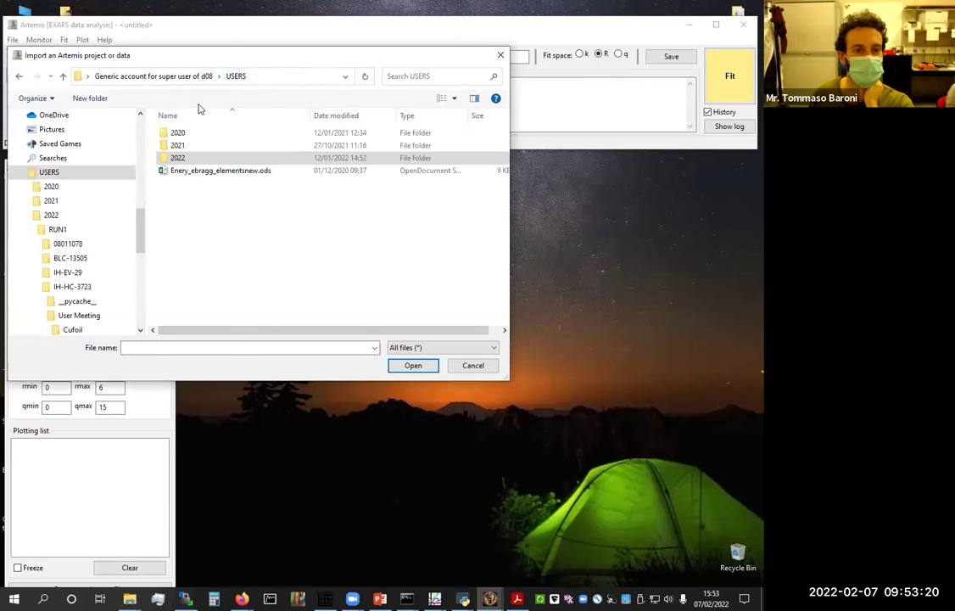
{"action": "double_click", "coordinate": [180, 146]}
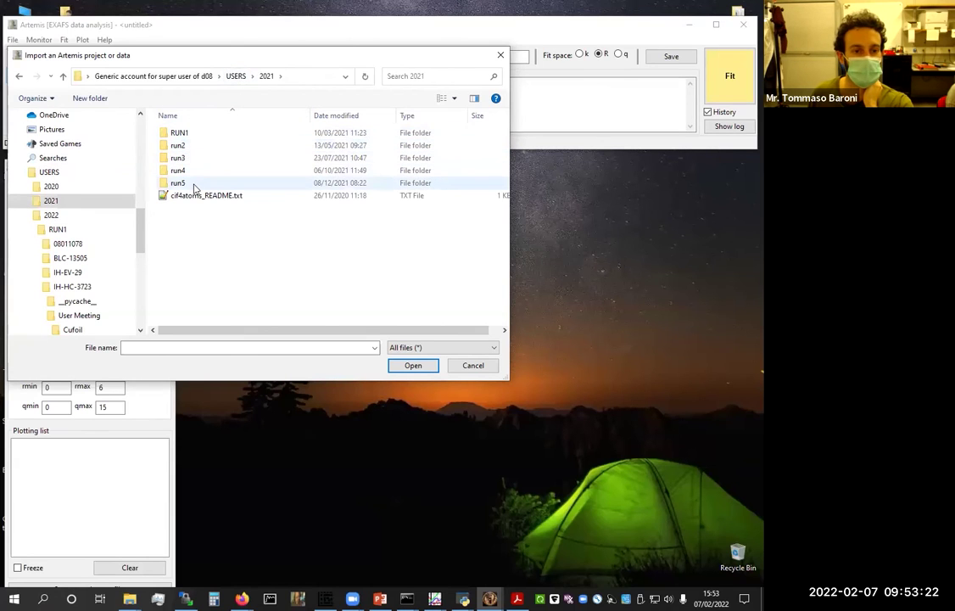
{"action": "double_click", "coordinate": [191, 185]}
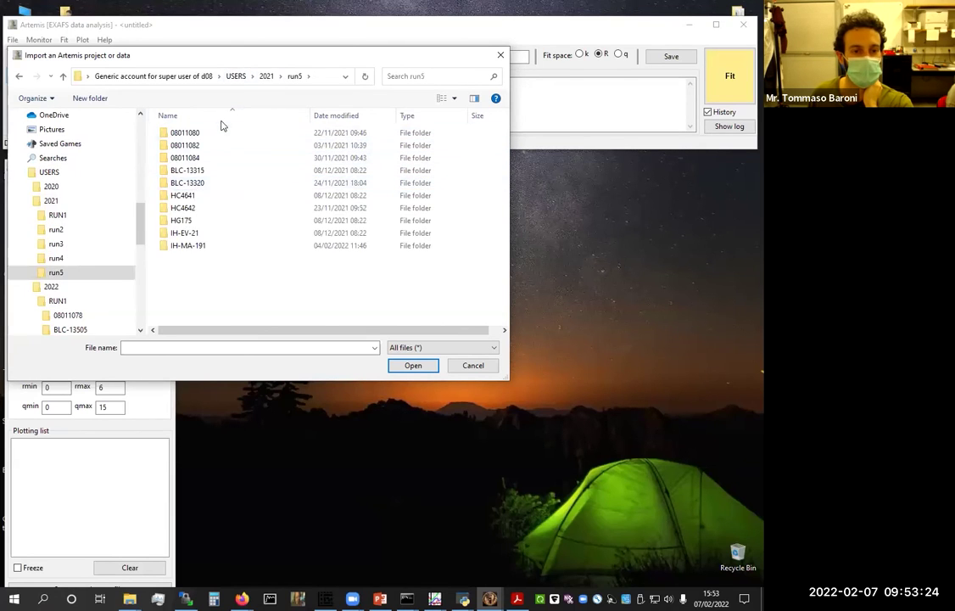
{"action": "double_click", "coordinate": [191, 245]}
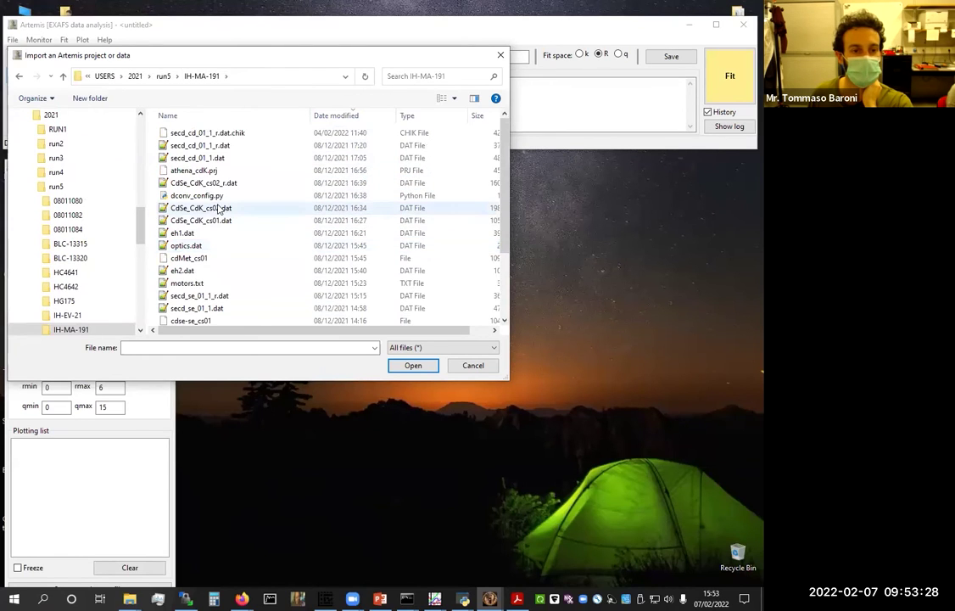
{"action": "scroll", "coordinate": [217, 207], "scroll_direction": "down", "scroll_amount": 3}
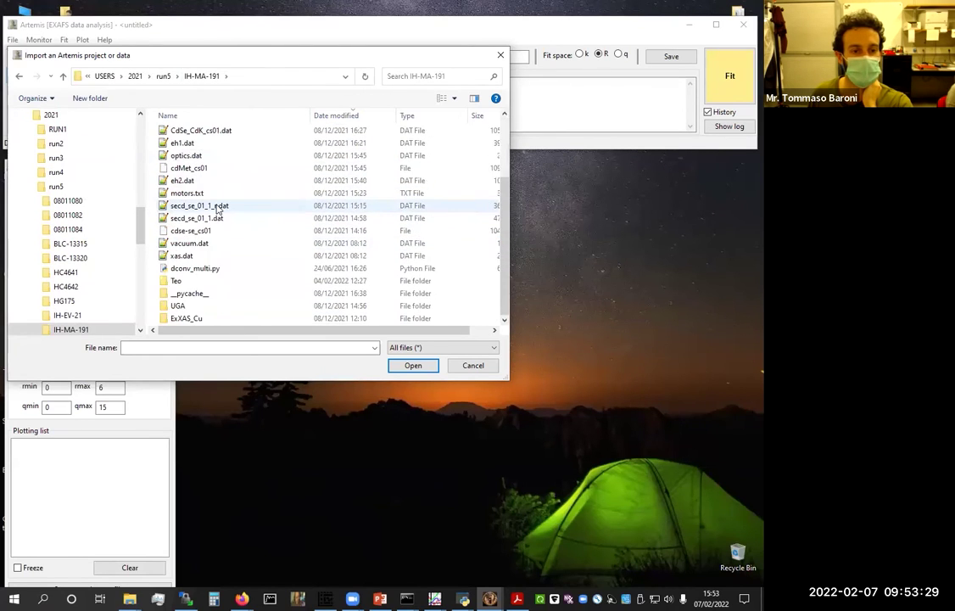
{"action": "double_click", "coordinate": [183, 306]}
Import the Cu.dat.chik data and minimize its k-space plot window
{"action": "left_click", "coordinate": [200, 146]}
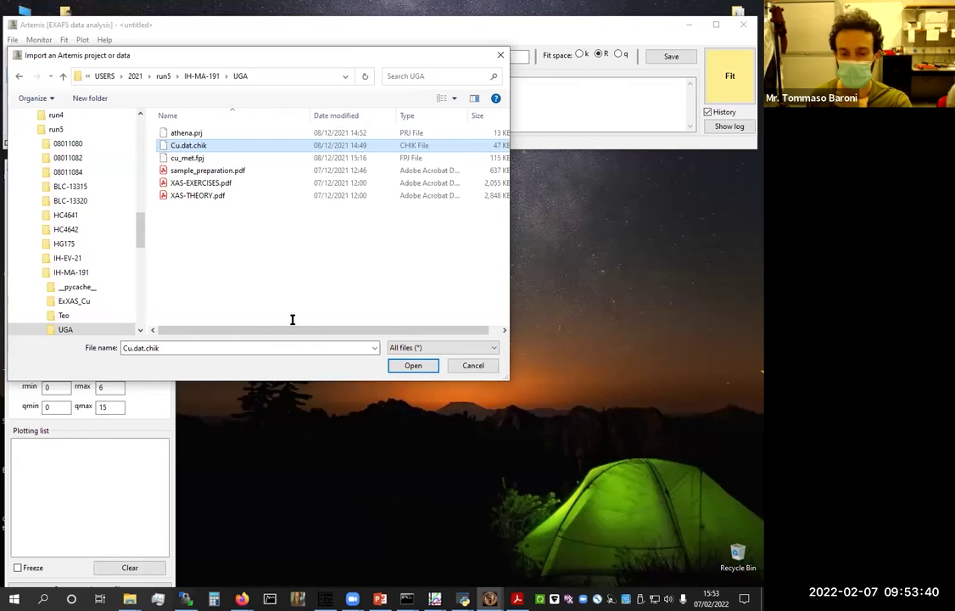
{"action": "left_click", "coordinate": [412, 366]}
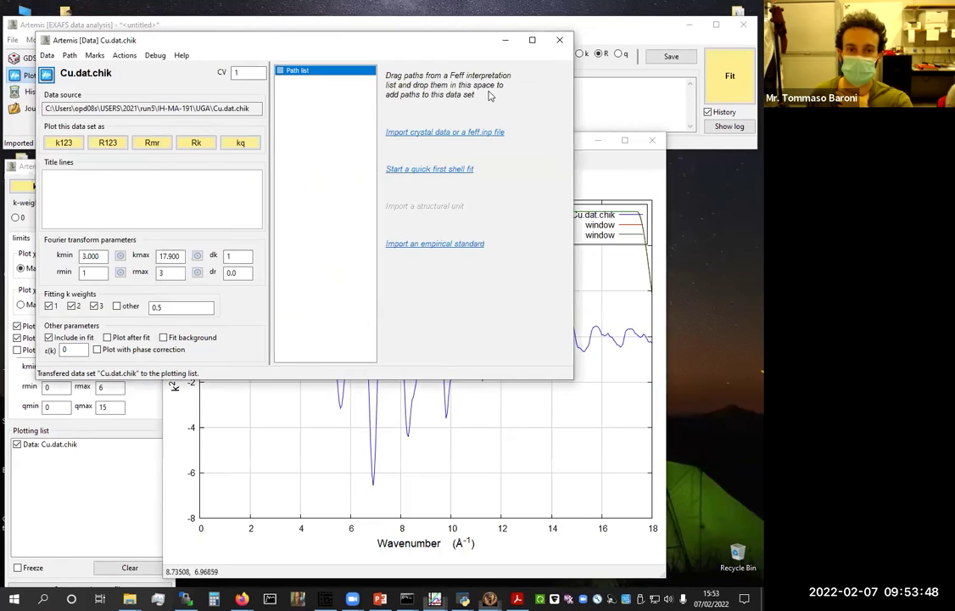
{"action": "left_click", "coordinate": [602, 142]}
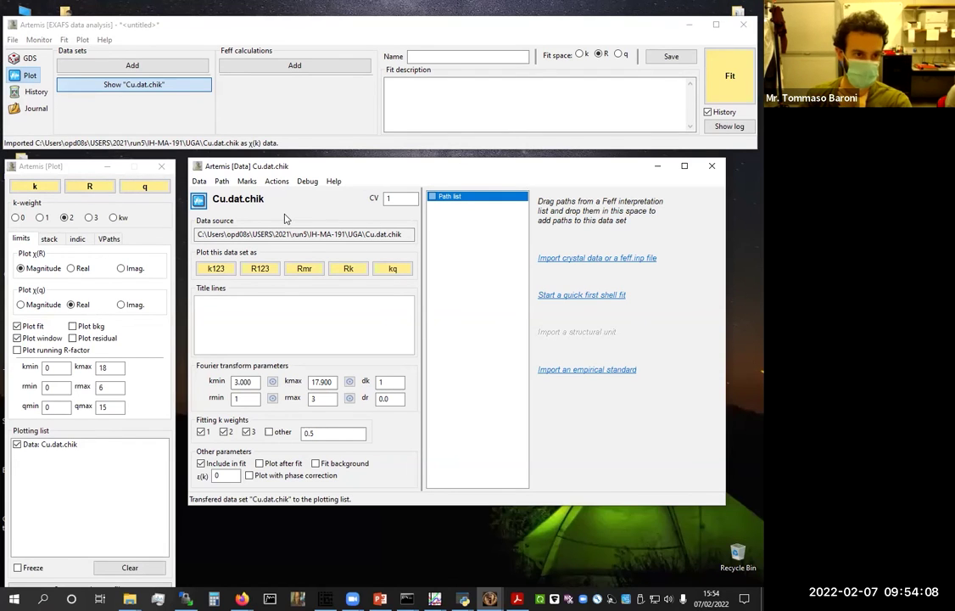
Start another import and browse to the folder USERS/2022/RUN1/IH-HC-3723
{"action": "left_click", "coordinate": [13, 40]}
{"action": "left_click", "coordinate": [53, 55]}
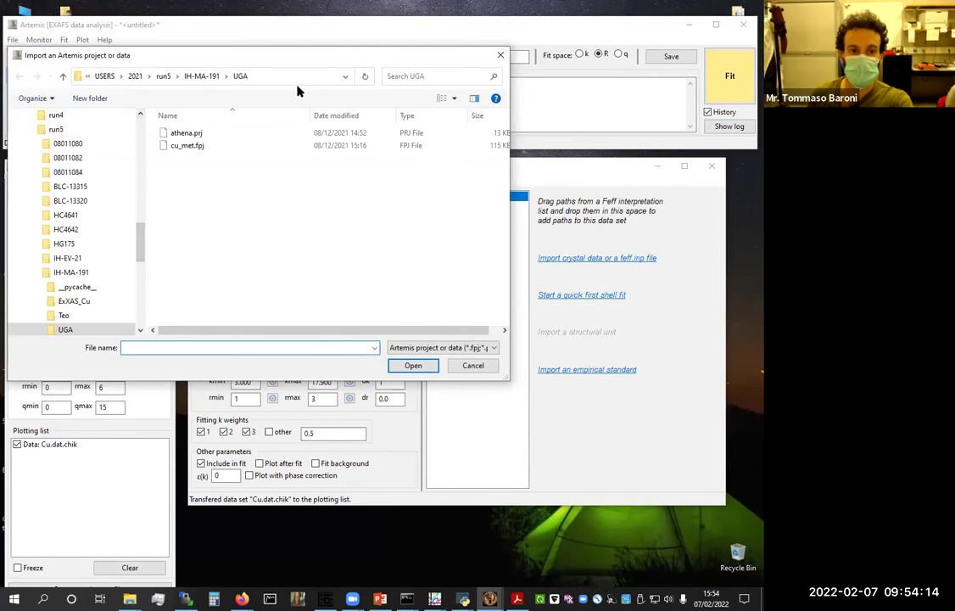
{"action": "left_click", "coordinate": [133, 77]}
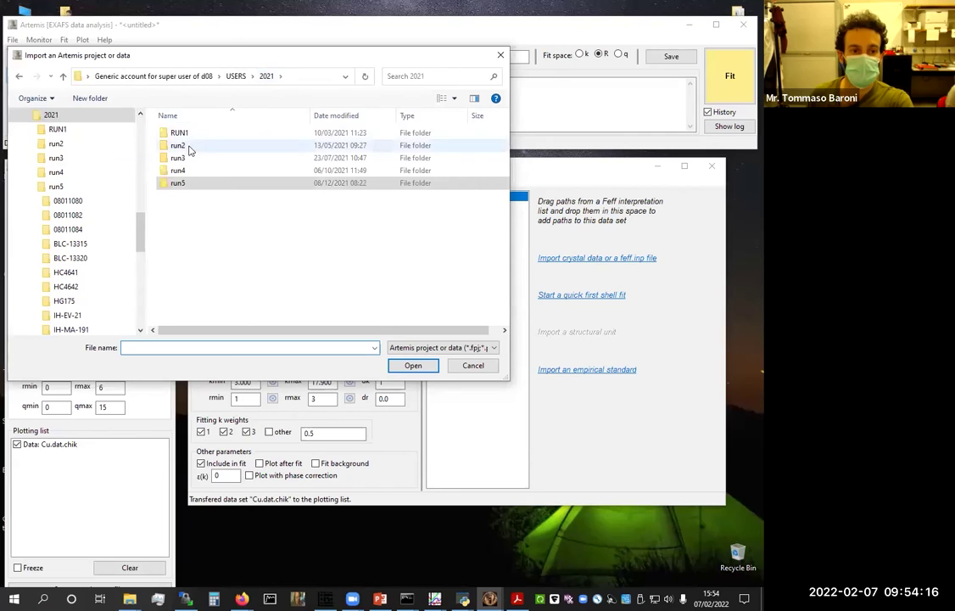
{"action": "double_click", "coordinate": [183, 133]}
{"action": "left_click", "coordinate": [132, 76]}
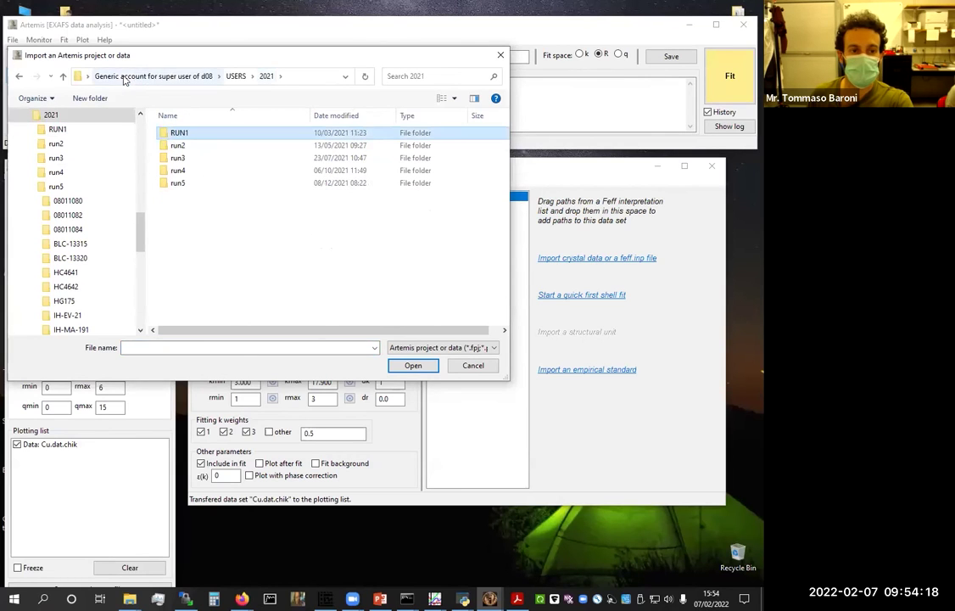
{"action": "left_click", "coordinate": [233, 75]}
{"action": "double_click", "coordinate": [189, 160]}
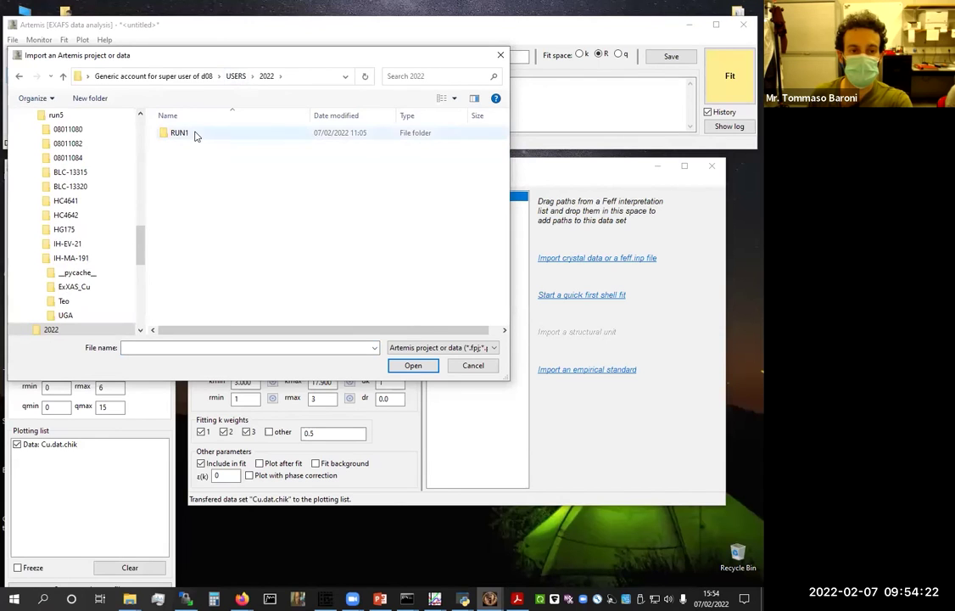
{"action": "double_click", "coordinate": [196, 132]}
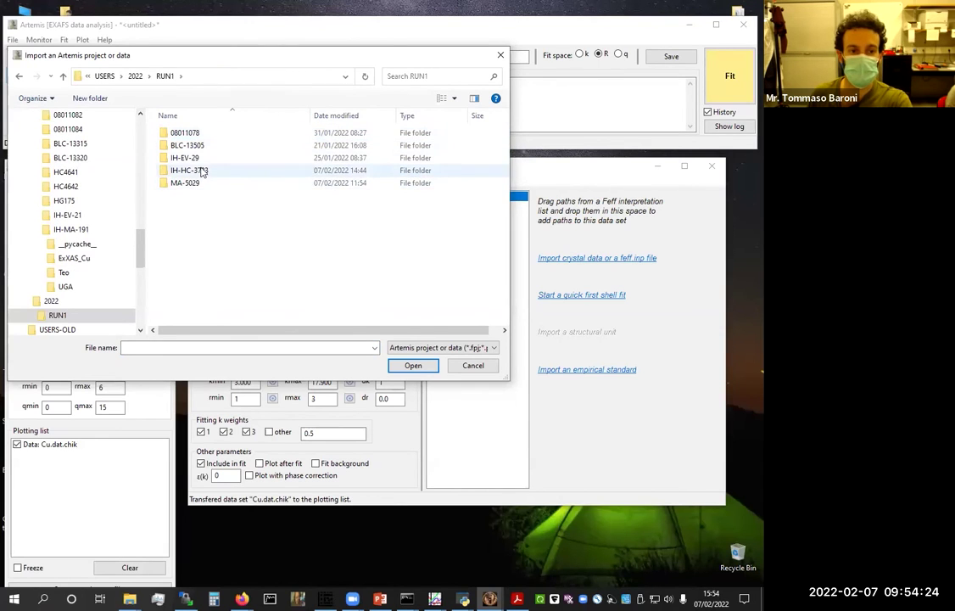
{"action": "double_click", "coordinate": [196, 170]}
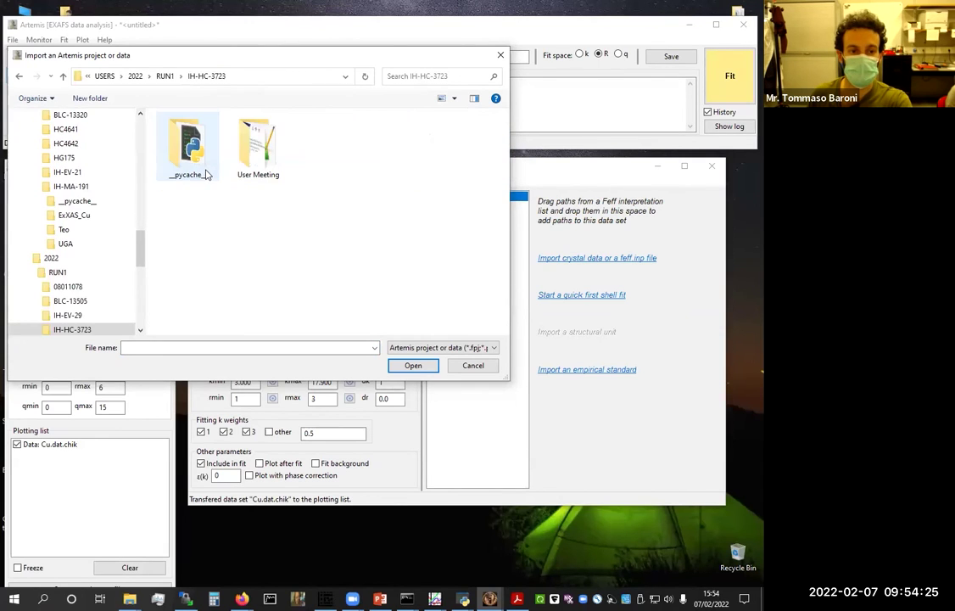
Show all file types and import the crystal structure Cu_Wyckoff_63.cif from the User Meeting/Cufoil folder
{"action": "left_click", "coordinate": [458, 348]}
{"action": "left_click", "coordinate": [442, 427]}
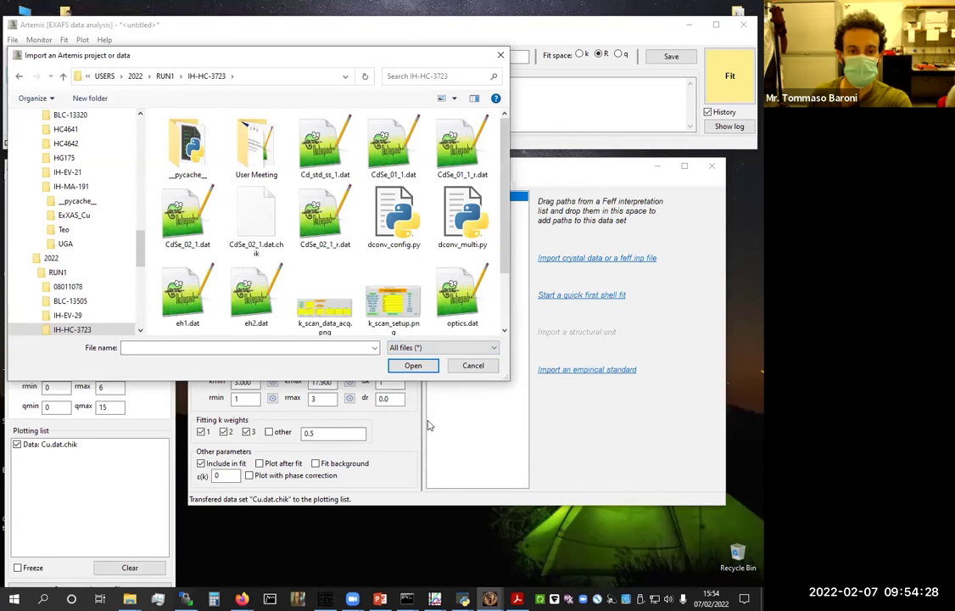
{"action": "double_click", "coordinate": [242, 143]}
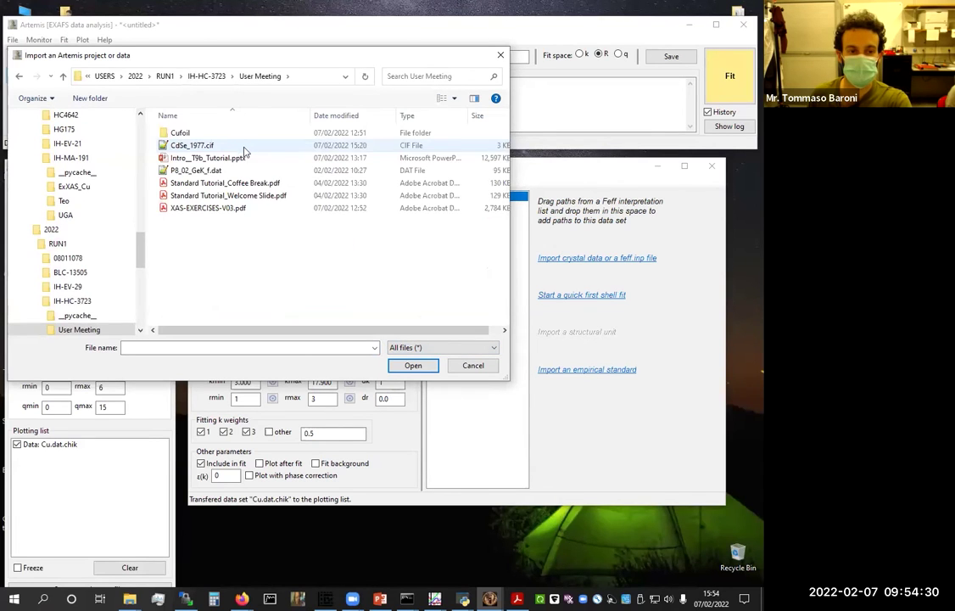
{"action": "double_click", "coordinate": [227, 139]}
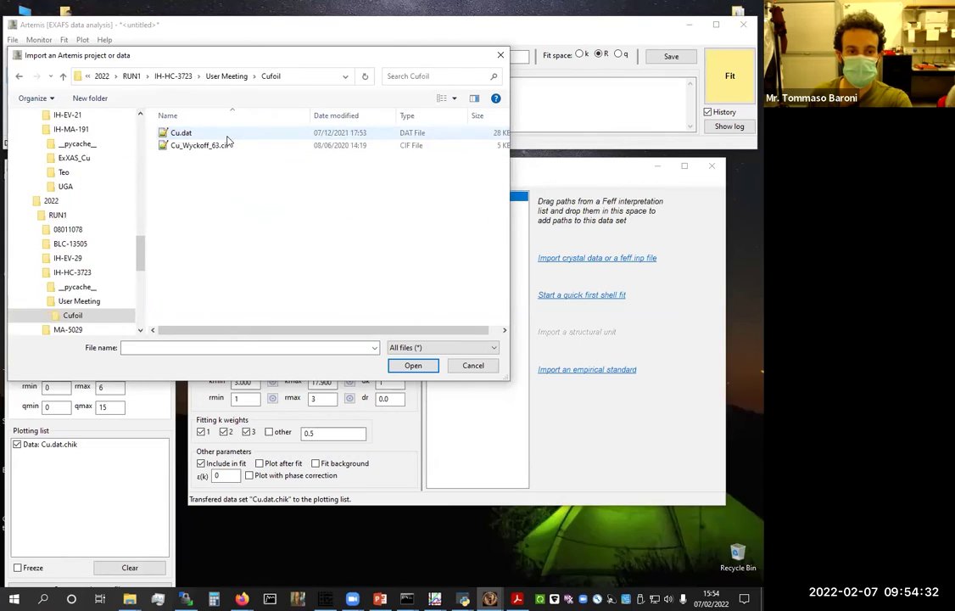
{"action": "left_click", "coordinate": [226, 146]}
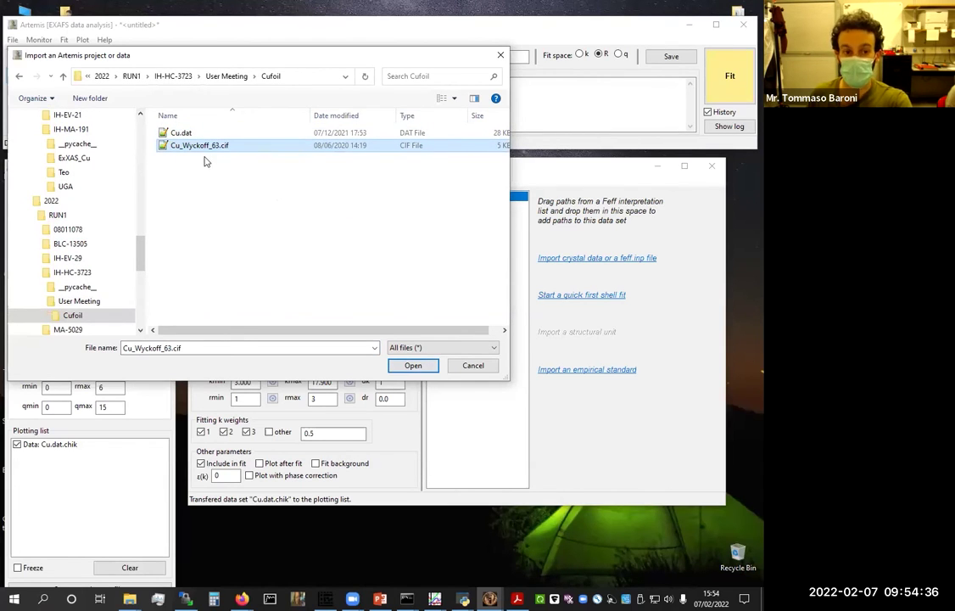
{"action": "left_click", "coordinate": [412, 365]}
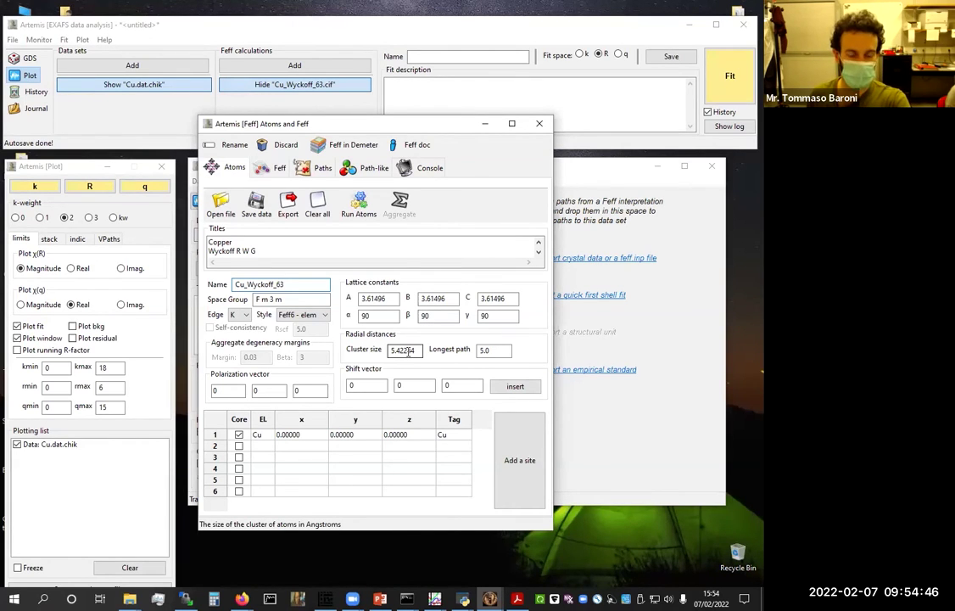
Set the copper structure's longest path to 6, and run Atoms and the Feff calculation
{"action": "key", "text": "Tab"}
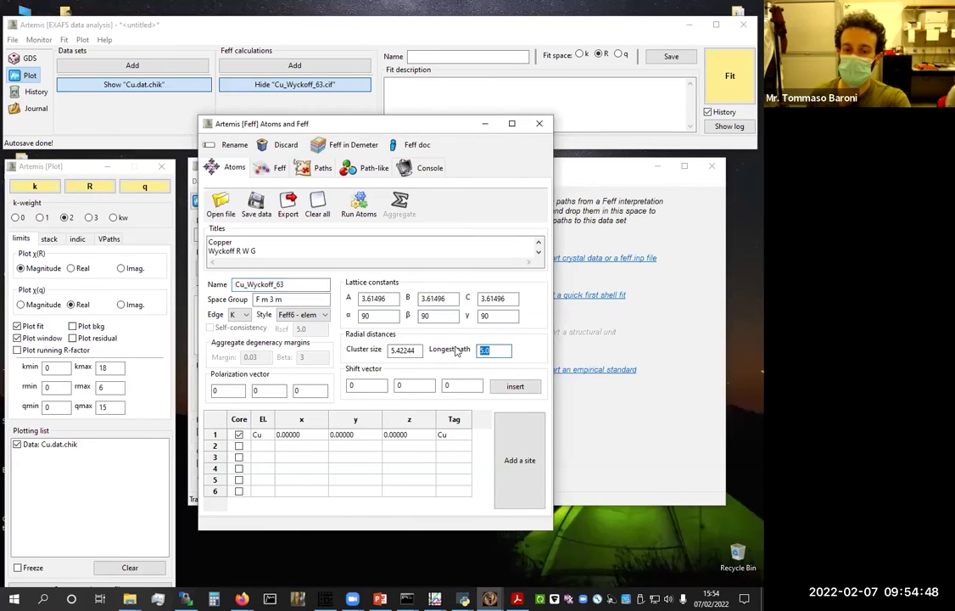
{"action": "type", "text": "6"}
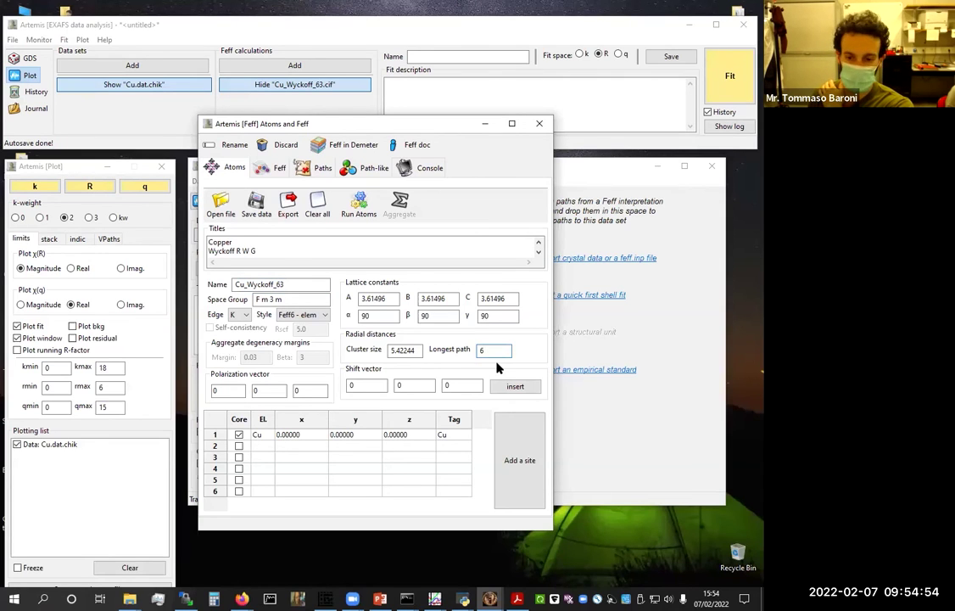
{"action": "left_click", "coordinate": [359, 203]}
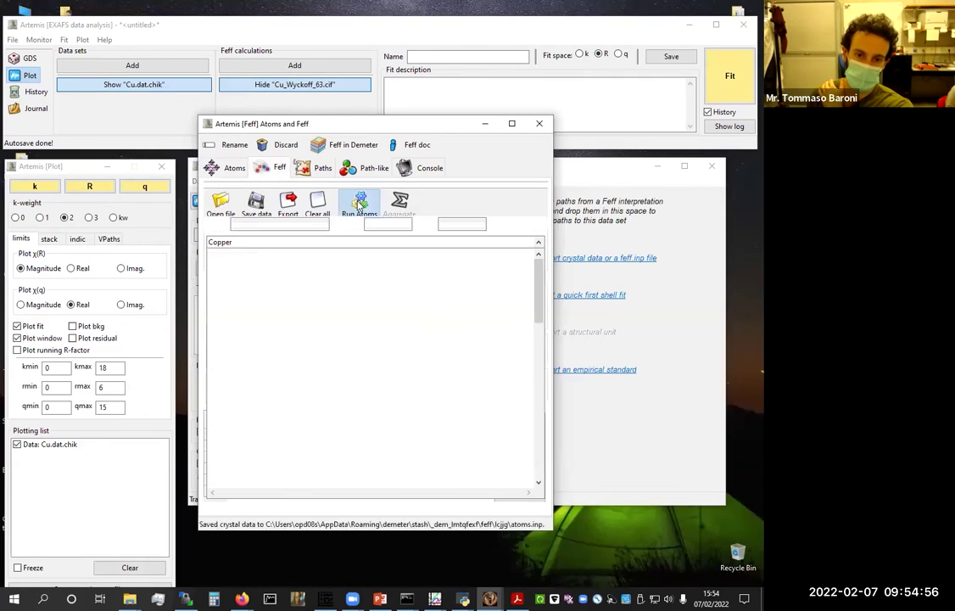
{"action": "mouse_move", "coordinate": [540, 274]}
{"action": "left_mouse_down"}
{"action": "mouse_move", "coordinate": [544, 443]}
{"action": "mouse_move", "coordinate": [543, 275]}
{"action": "left_mouse_up"}
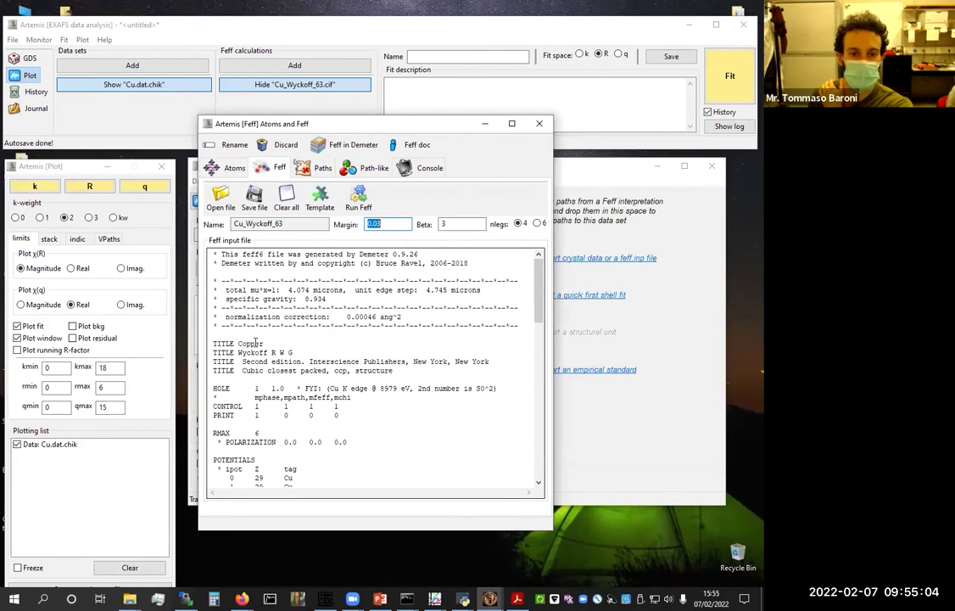
{"action": "left_click", "coordinate": [359, 197]}
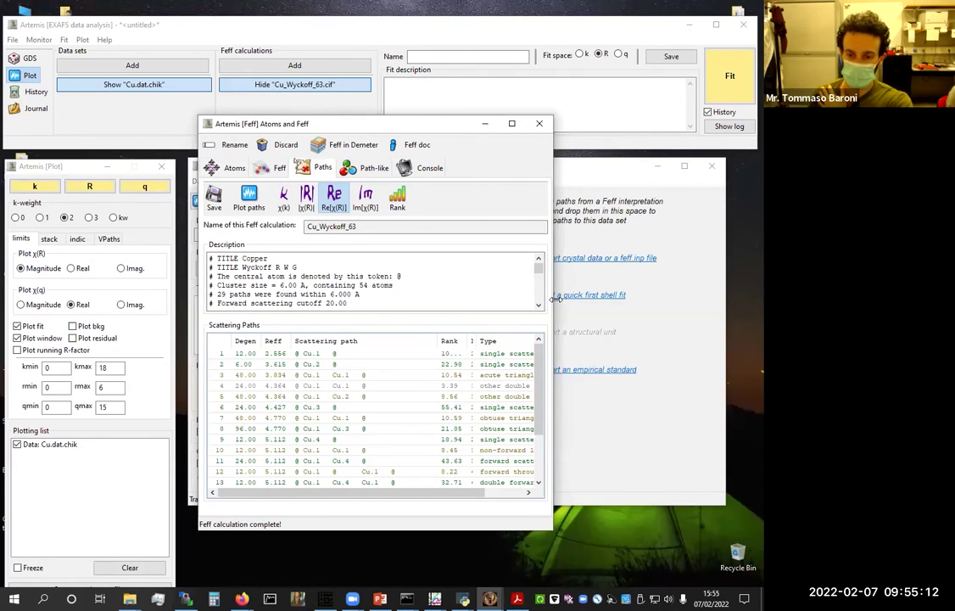
Move and resize the Feff window so the data set's path list is visible beside the scattering paths
{"action": "left_click_drag", "start_coordinate": [555, 299], "coordinate": [679, 299]}
{"action": "left_click_drag", "start_coordinate": [549, 128], "coordinate": [376, 128]}
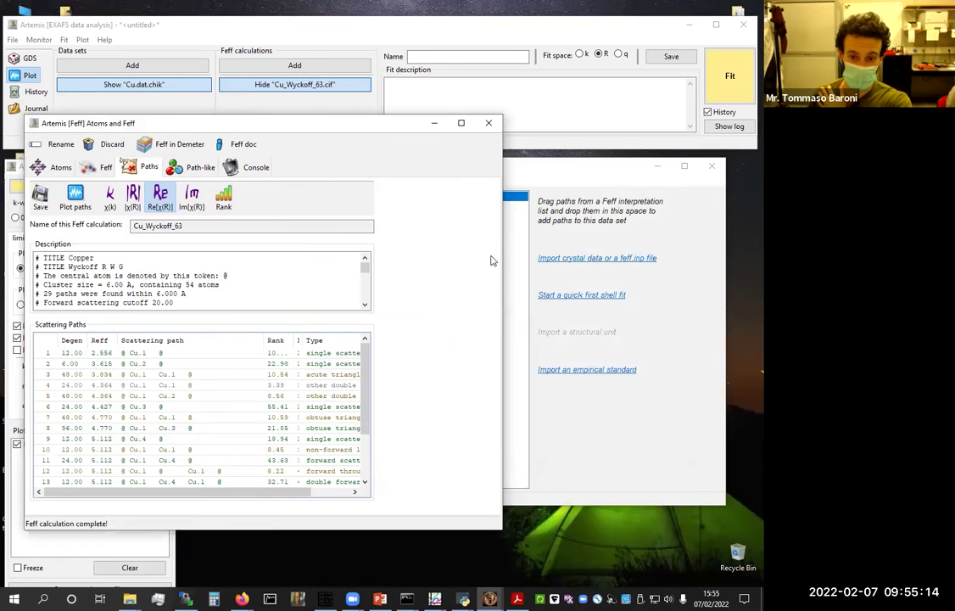
{"action": "left_click_drag", "start_coordinate": [503, 262], "coordinate": [383, 263]}
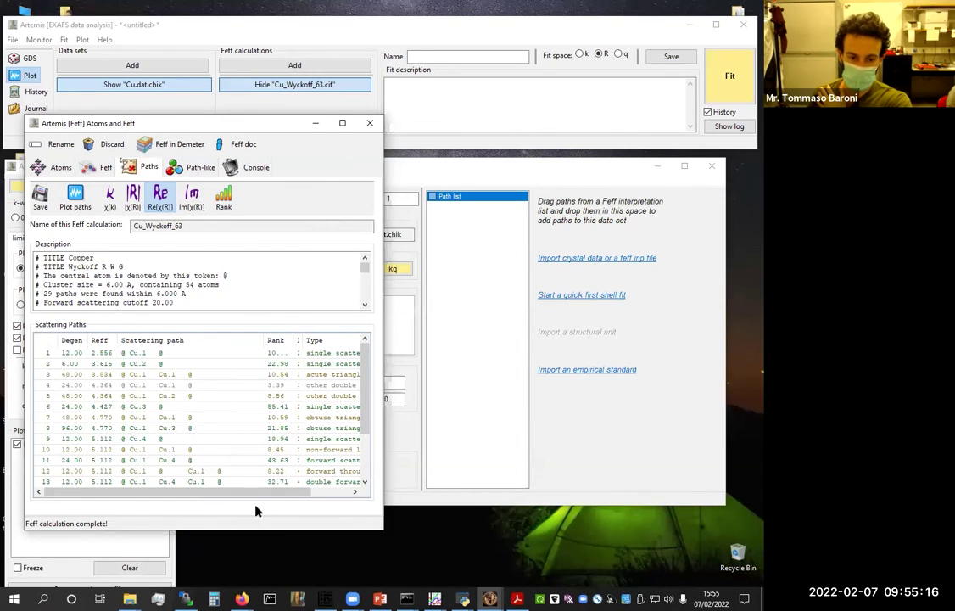
Add the first Cu.1 single scattering path to the Cu.dat.chik path list and minimize the Feff window
{"action": "left_click_drag", "start_coordinate": [296, 340], "coordinate": [218, 343]}
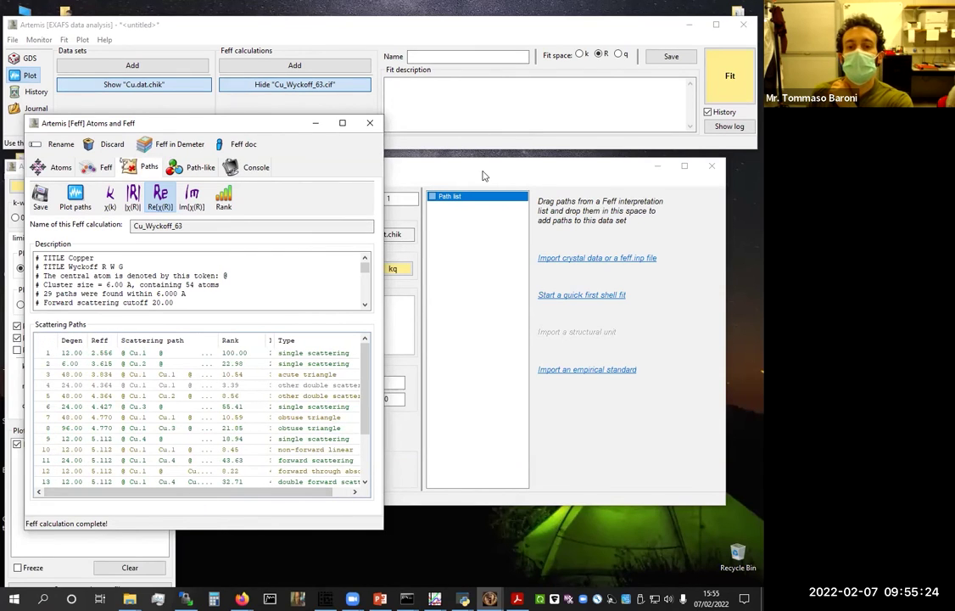
{"action": "left_click", "coordinate": [178, 354]}
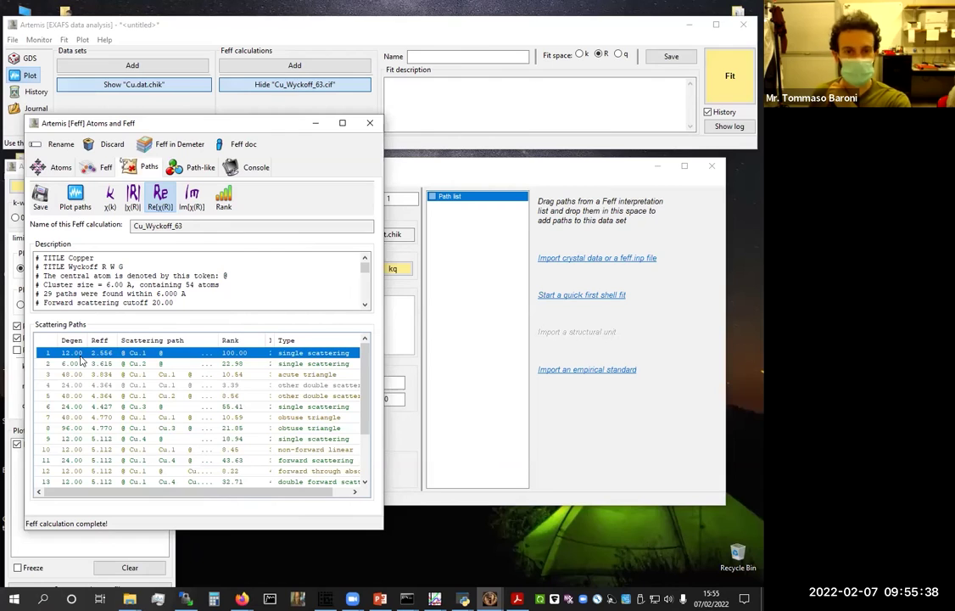
{"action": "left_click_drag", "start_coordinate": [85, 356], "coordinate": [503, 269]}
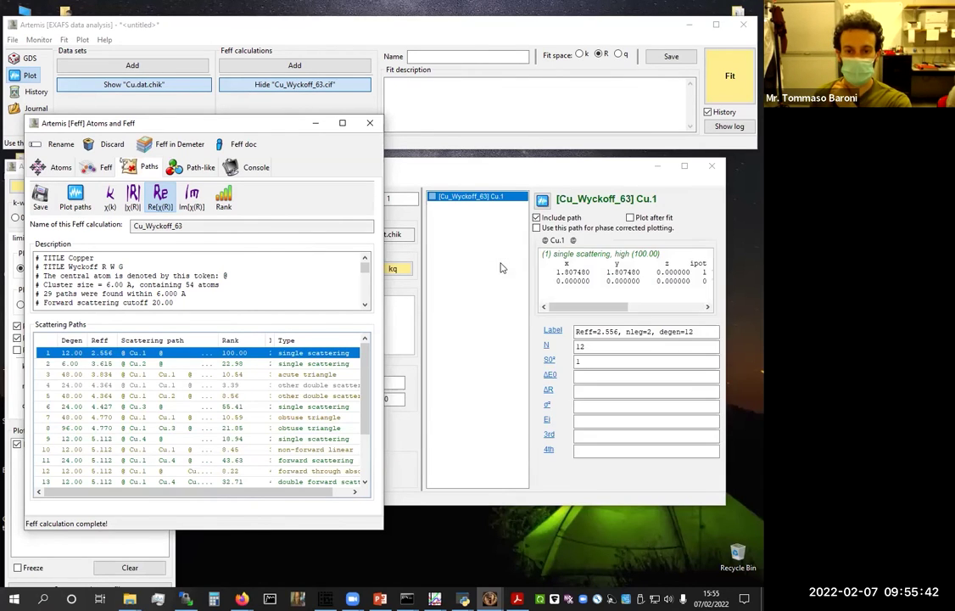
{"action": "left_click", "coordinate": [315, 123]}
{"action": "left_click_drag", "start_coordinate": [357, 167], "coordinate": [376, 168]}
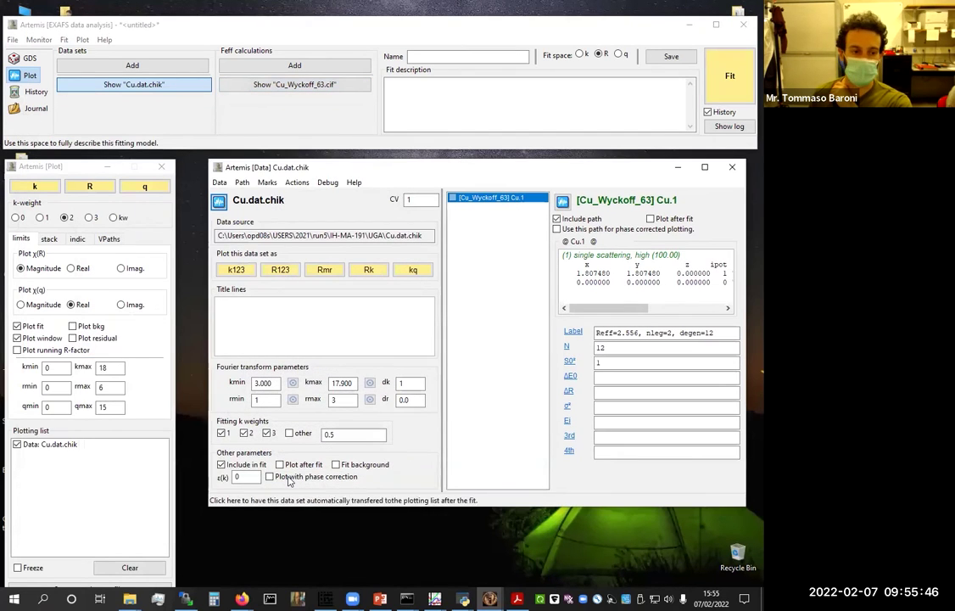
Plot Cu.dat.chik in k space with the plot's kmax set to 20
{"action": "left_click", "coordinate": [35, 186]}
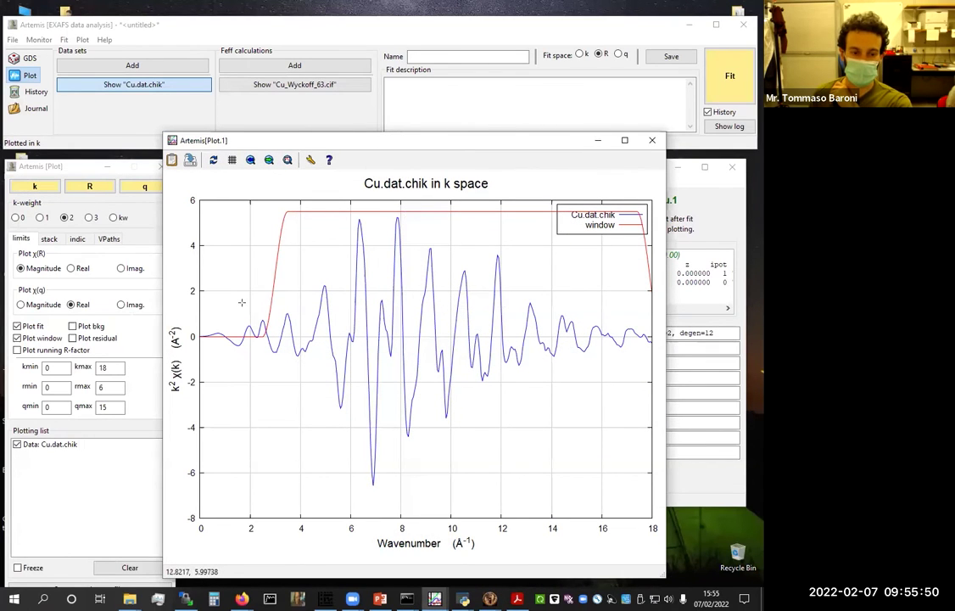
{"action": "double_click", "coordinate": [104, 367]}
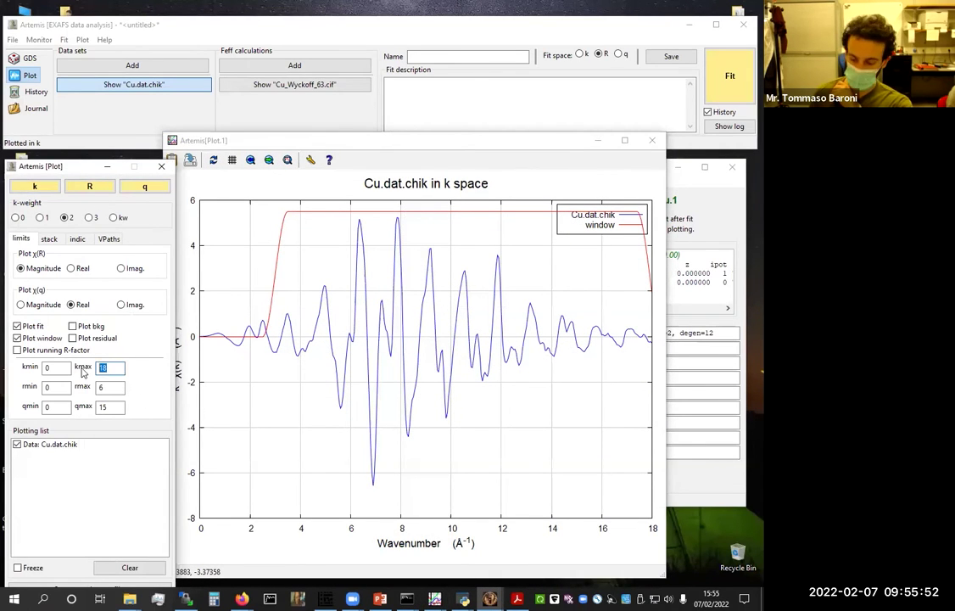
{"action": "left_click", "coordinate": [35, 185]}
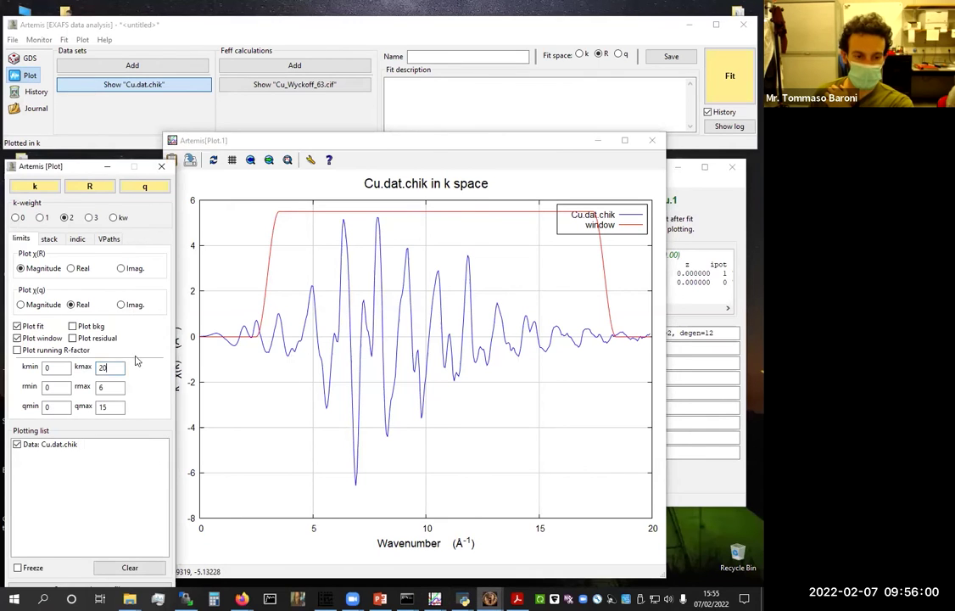
Bring the Cu.dat.chik data window forward and arrange it below the k-space plot so both can be seen
{"action": "left_click", "coordinate": [490, 598]}
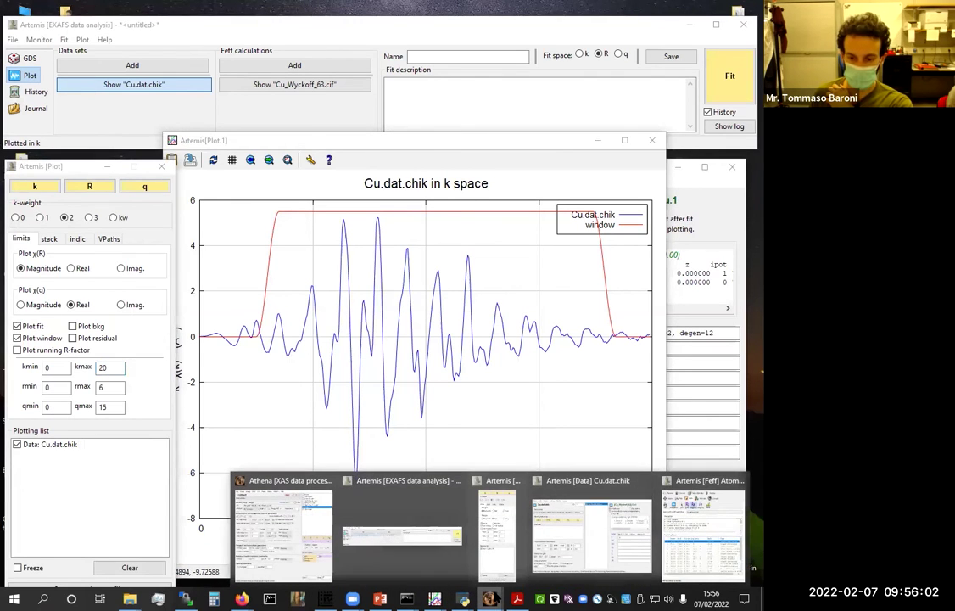
{"action": "left_click", "coordinate": [497, 536]}
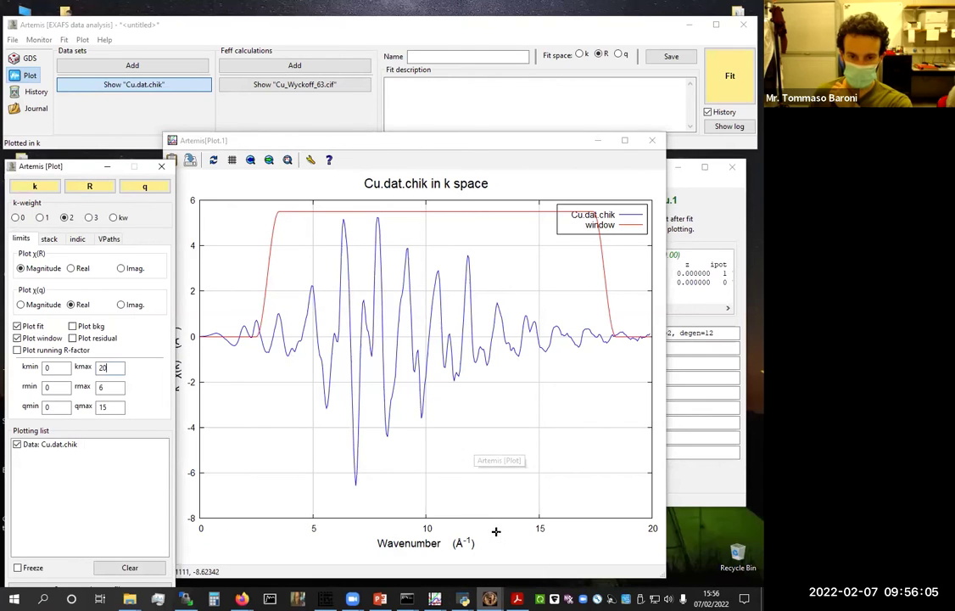
{"action": "left_click", "coordinate": [491, 598]}
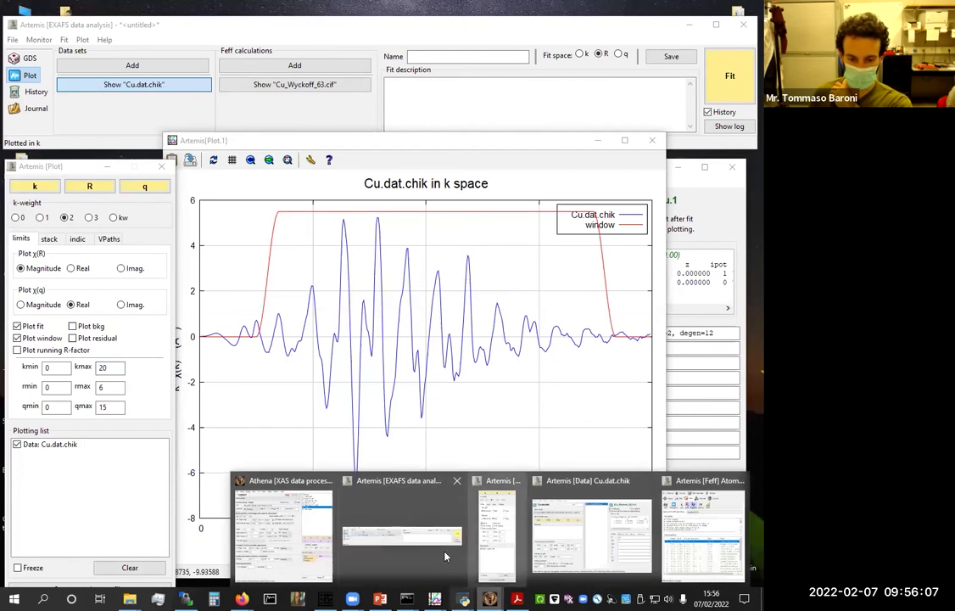
{"action": "left_click", "coordinate": [596, 541]}
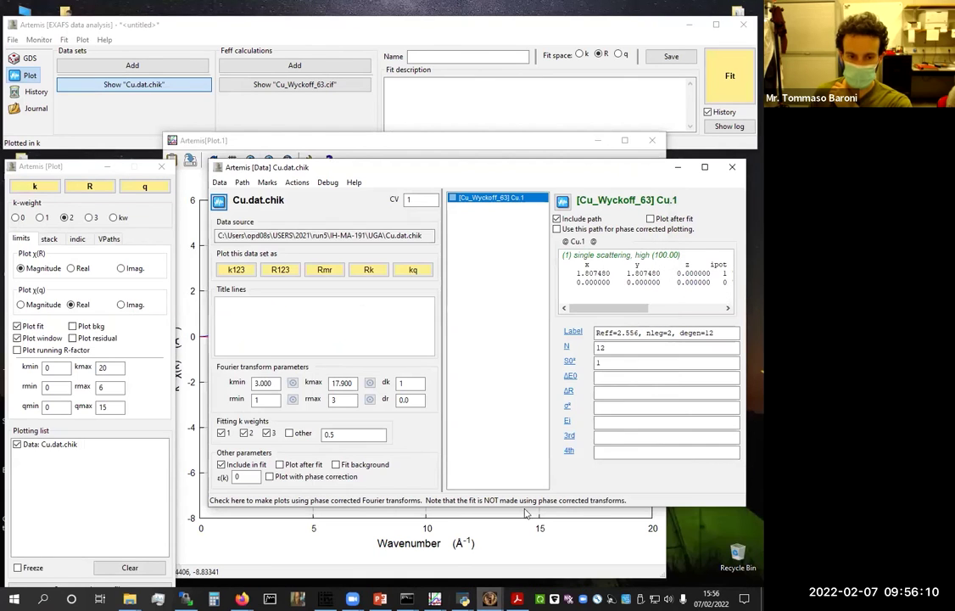
{"action": "left_click_drag", "start_coordinate": [325, 139], "coordinate": [336, 36]}
{"action": "left_click", "coordinate": [723, 223]}
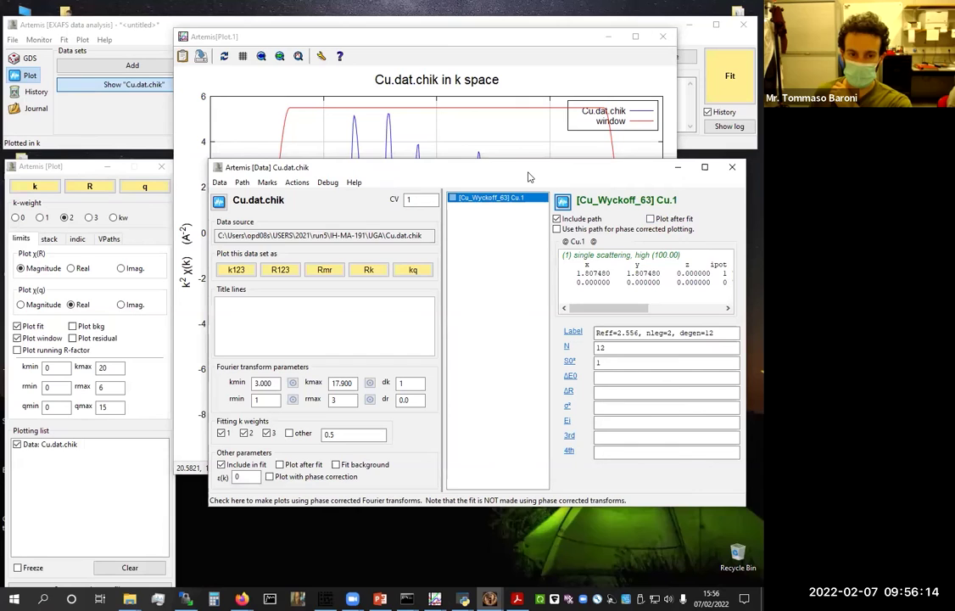
{"action": "left_click_drag", "start_coordinate": [407, 167], "coordinate": [396, 324]}
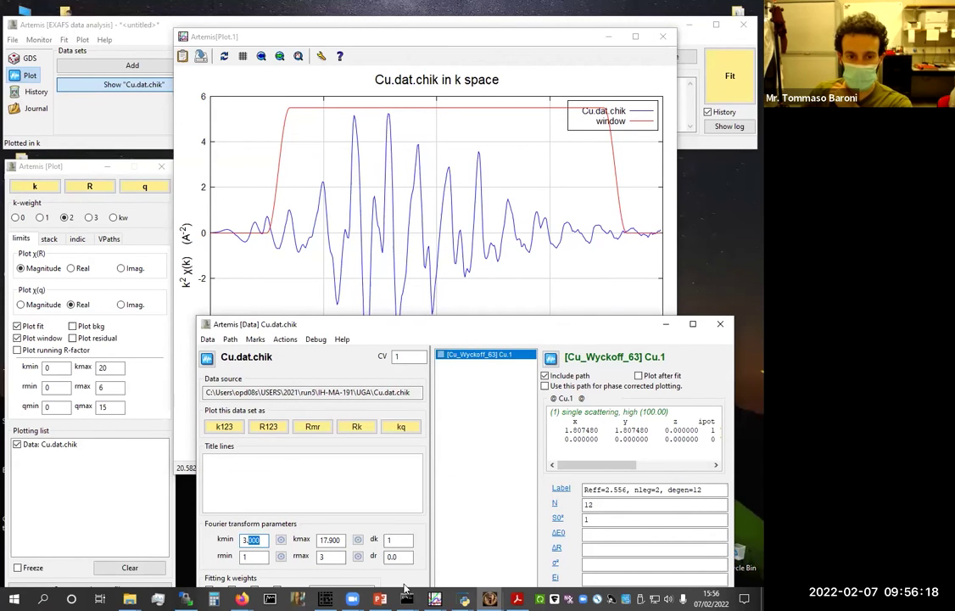
Set the Fourier transform range to kmin 3.3 and kmax 17.5, and replot the data in k space
{"action": "type", "text": "3.3"}
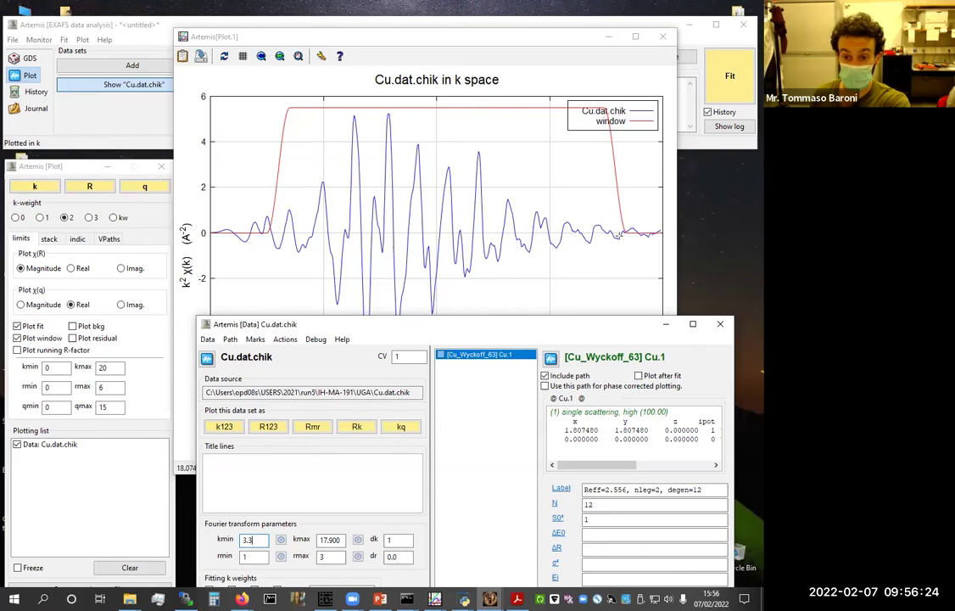
{"action": "left_click_drag", "start_coordinate": [338, 539], "coordinate": [327, 540]}
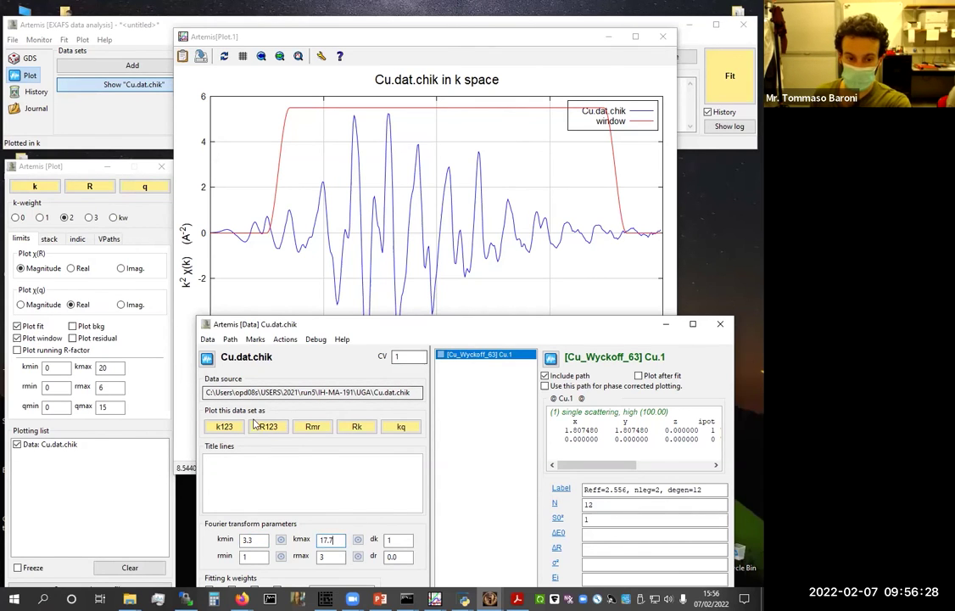
{"action": "left_click", "coordinate": [36, 187]}
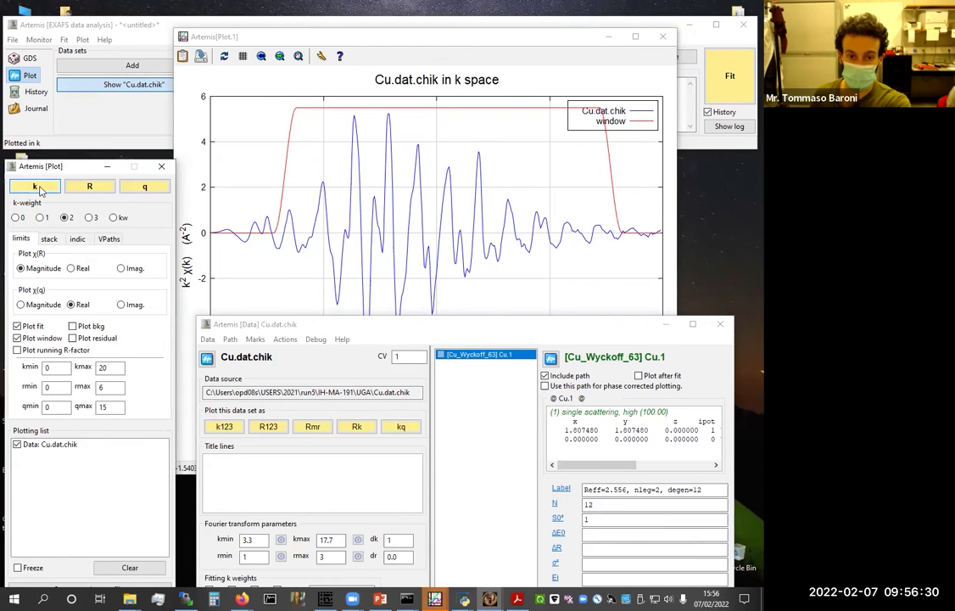
{"action": "left_click", "coordinate": [331, 540]}
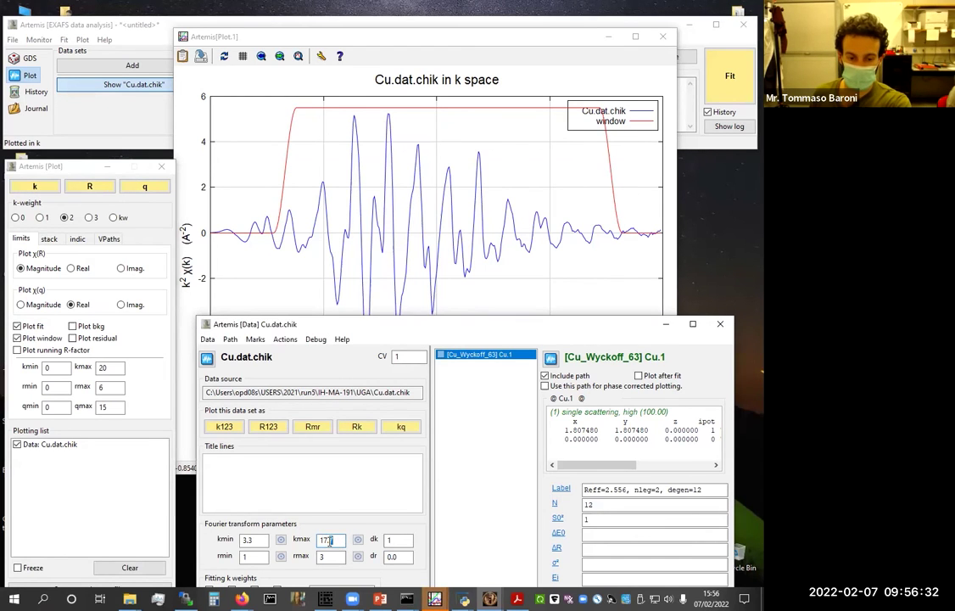
{"action": "left_click", "coordinate": [34, 187]}
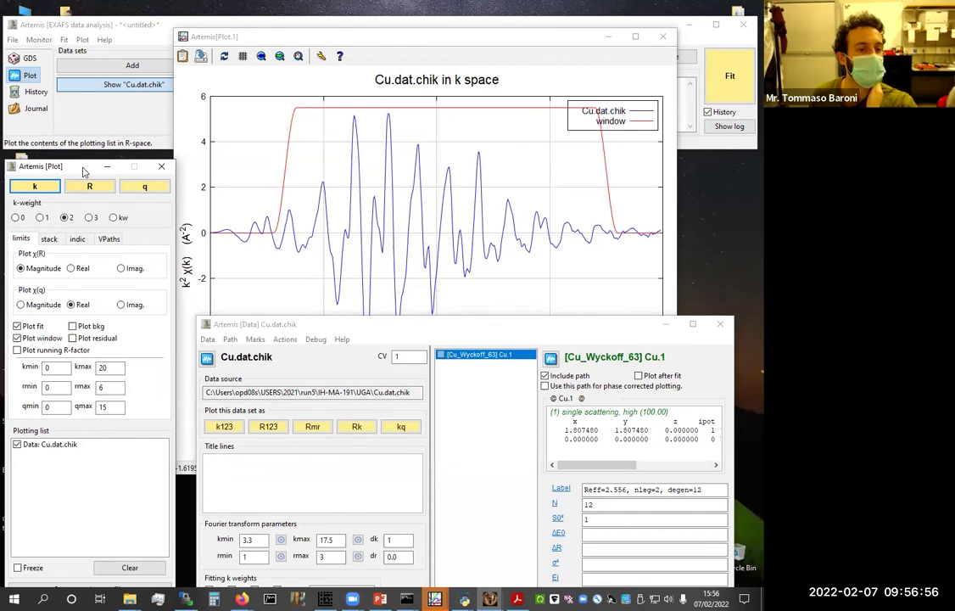
Plot the data in R space, move the data window clear of the main peak, and replot with dr set to 0.5
{"action": "left_click", "coordinate": [85, 195]}
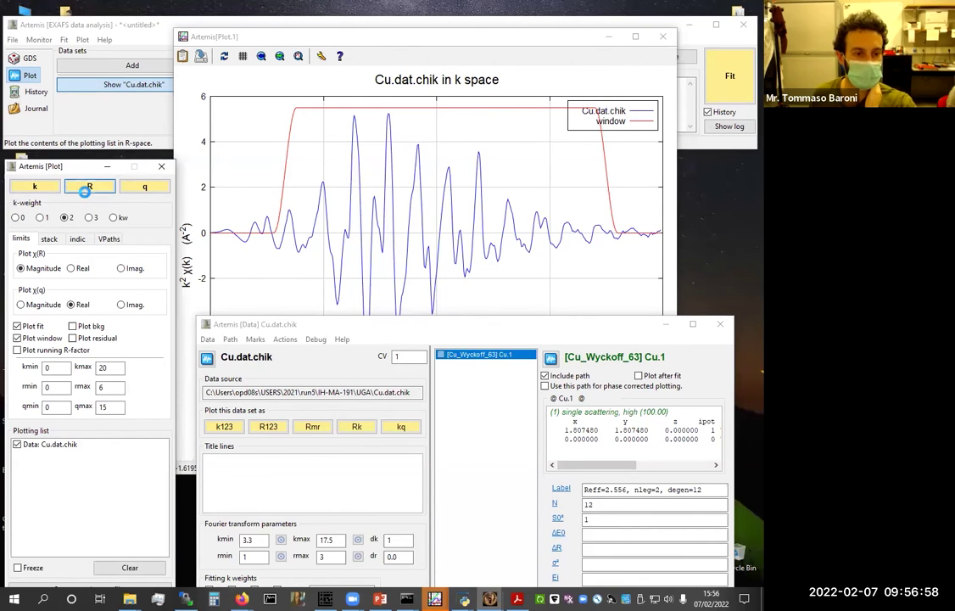
{"action": "left_click", "coordinate": [488, 225]}
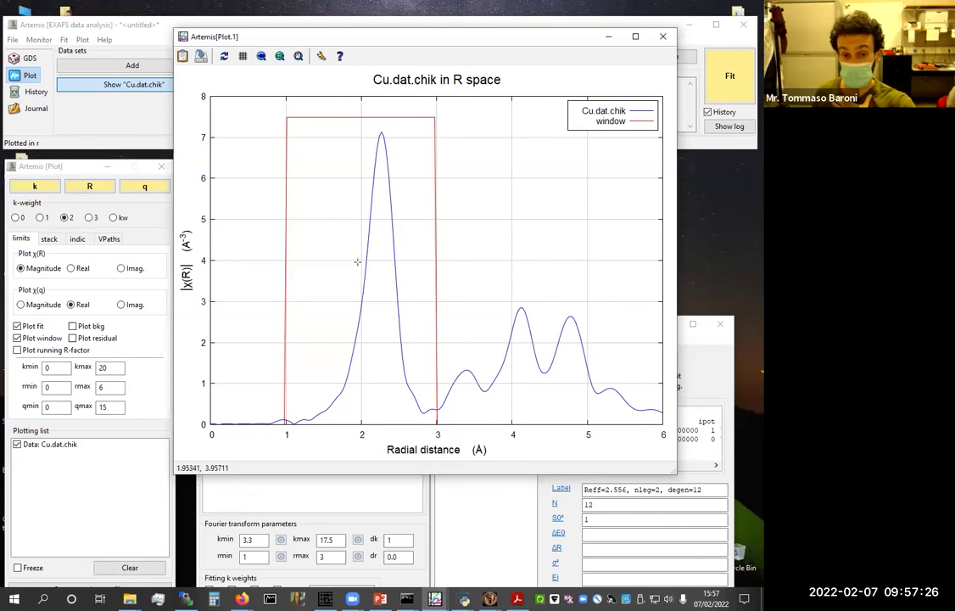
{"action": "left_click", "coordinate": [485, 503]}
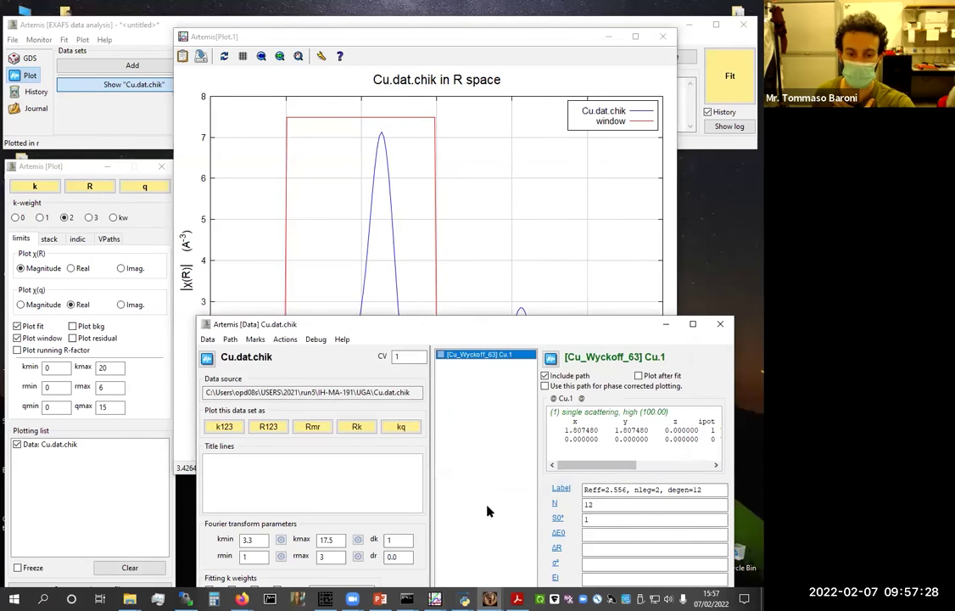
{"action": "left_click_drag", "start_coordinate": [415, 328], "coordinate": [703, 156]}
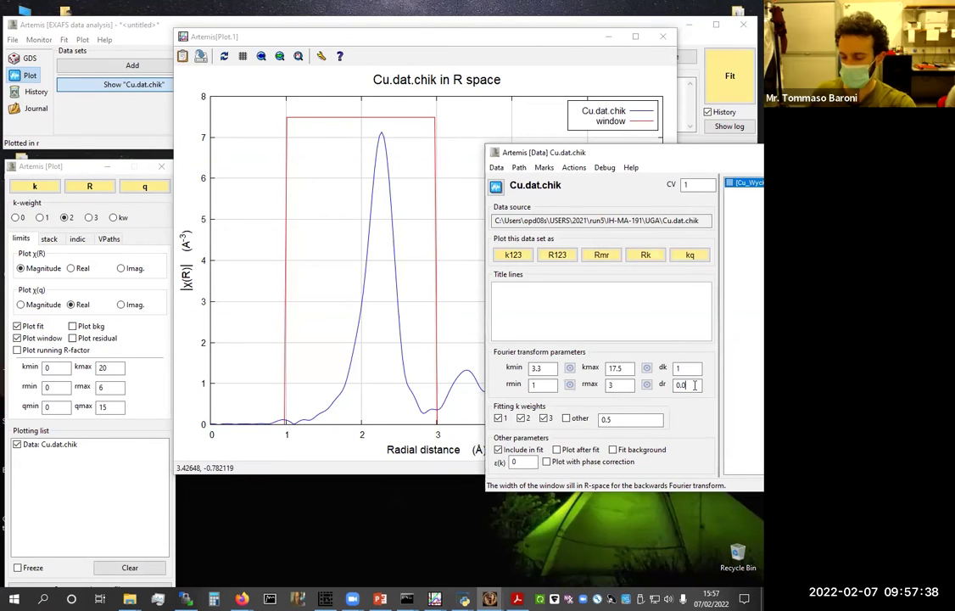
{"action": "left_click", "coordinate": [88, 187]}
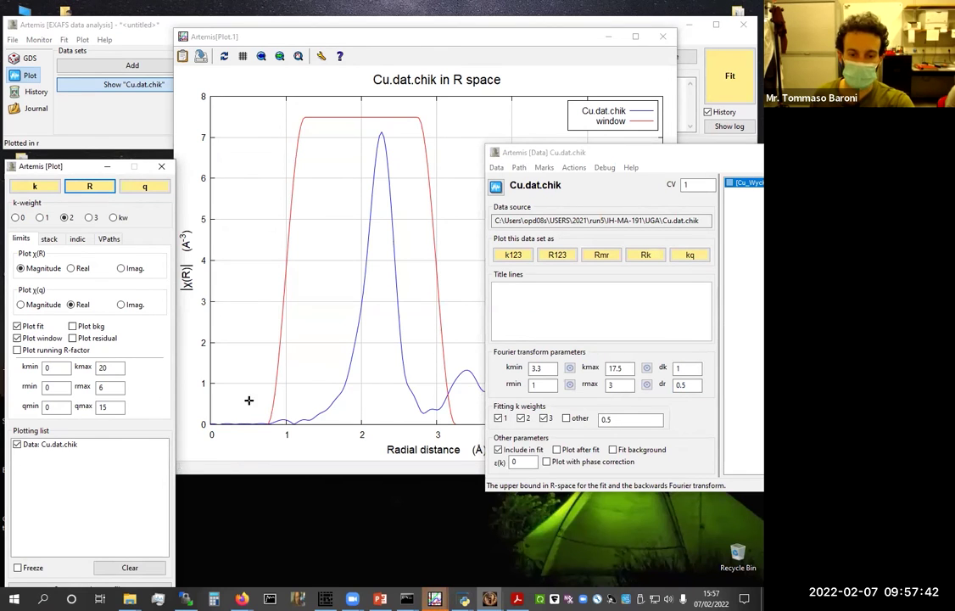
Set the fitting range to rmin 1.4 and rmax 2.8, and replot the data in R space
{"action": "left_click", "coordinate": [548, 387]}
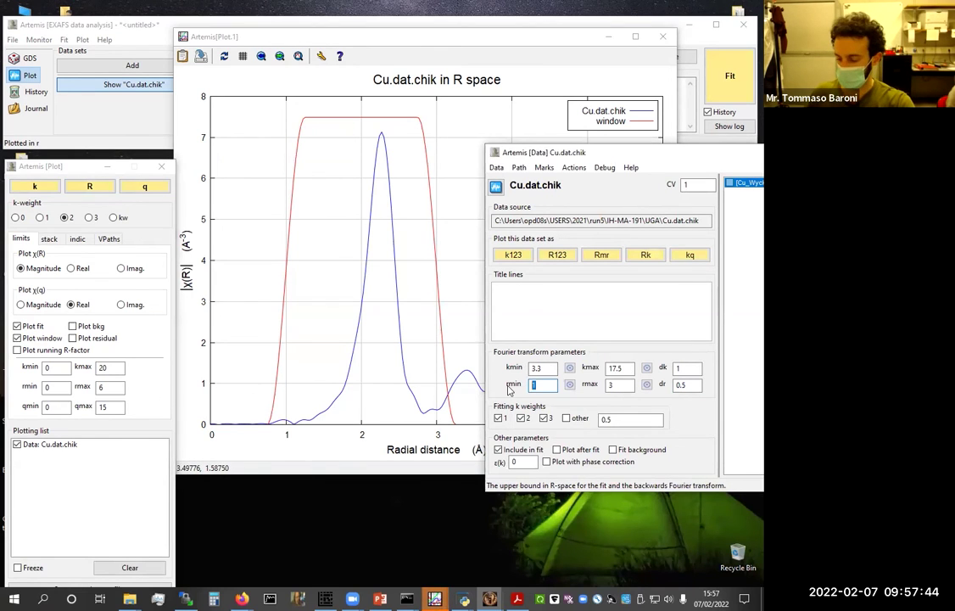
{"action": "type", "text": ".4"}
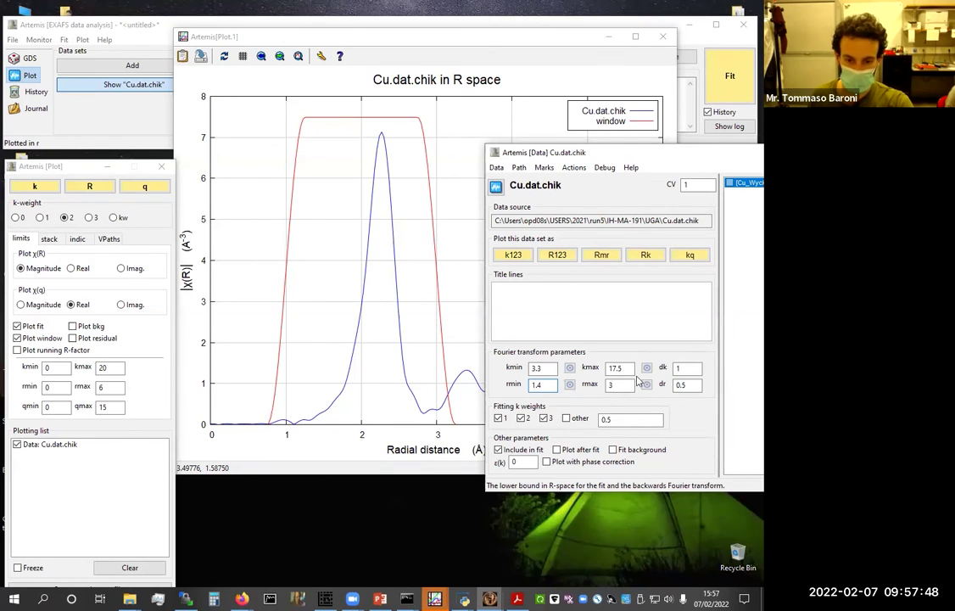
{"action": "double_click", "coordinate": [623, 384]}
{"action": "type", "text": "2.8"}
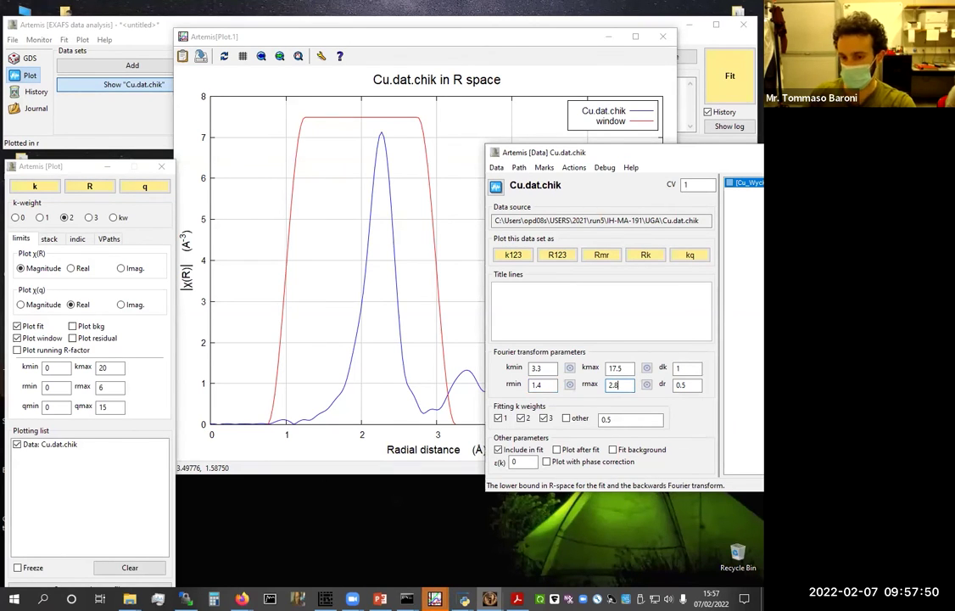
{"action": "left_click", "coordinate": [90, 188]}
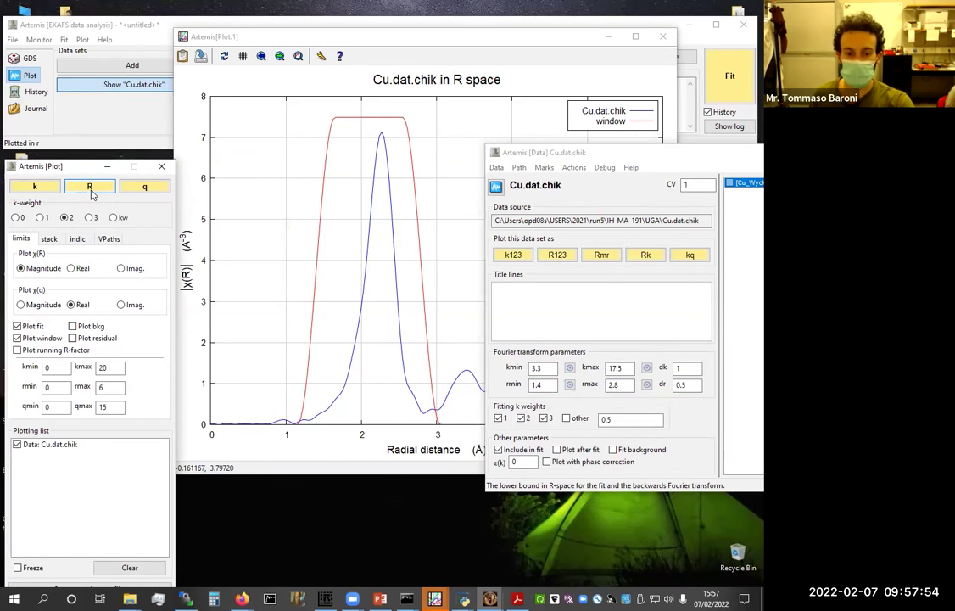
Bring the Cu.1 path parameters into view and set S0² to amp, ΔE0 to enot, ΔR to delr and σ² to ss
{"action": "left_click", "coordinate": [720, 157]}
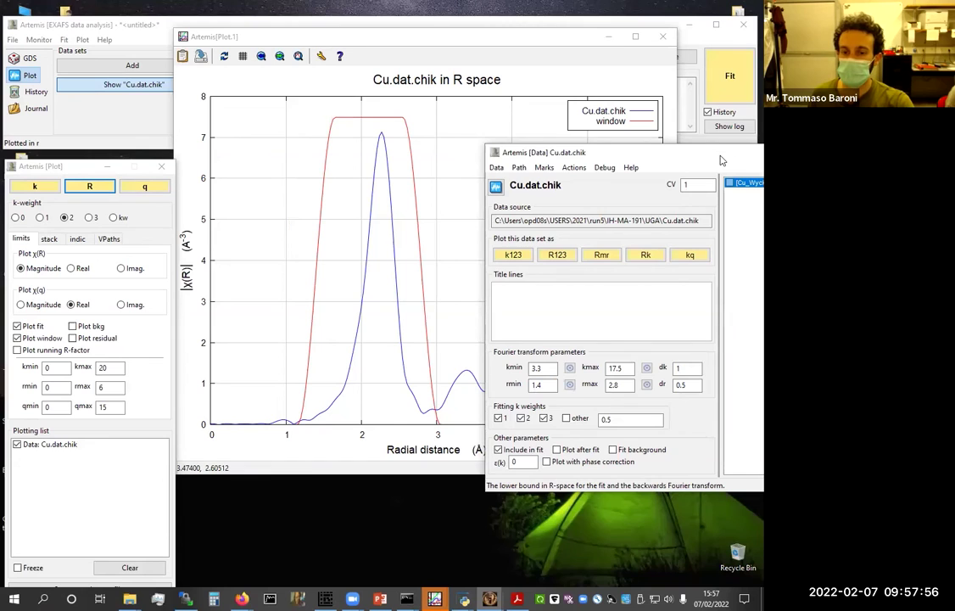
{"action": "left_click_drag", "start_coordinate": [721, 159], "coordinate": [403, 246]}
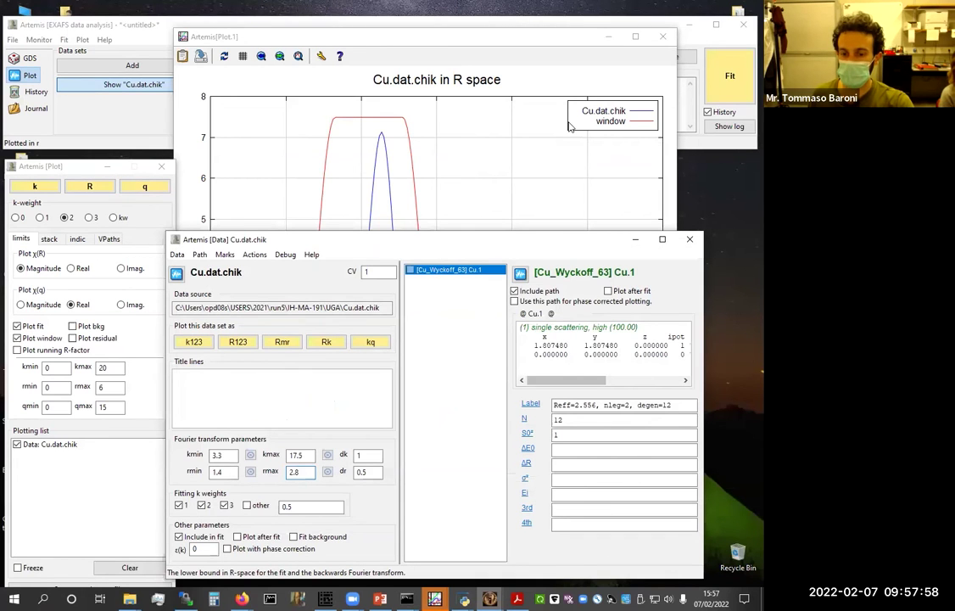
{"action": "left_click", "coordinate": [432, 397]}
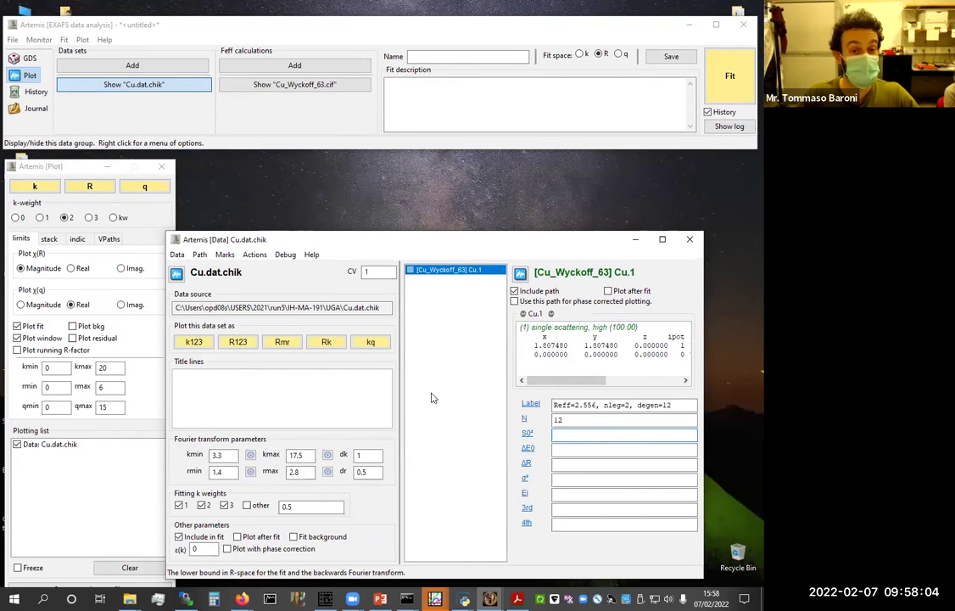
{"action": "type", "text": "mp"}
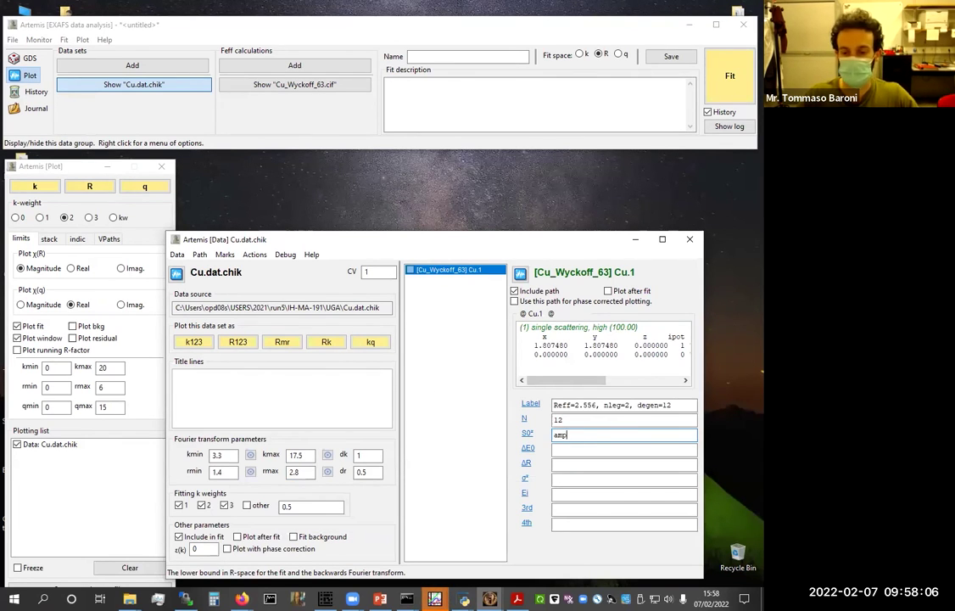
{"action": "key", "text": "Tab"}
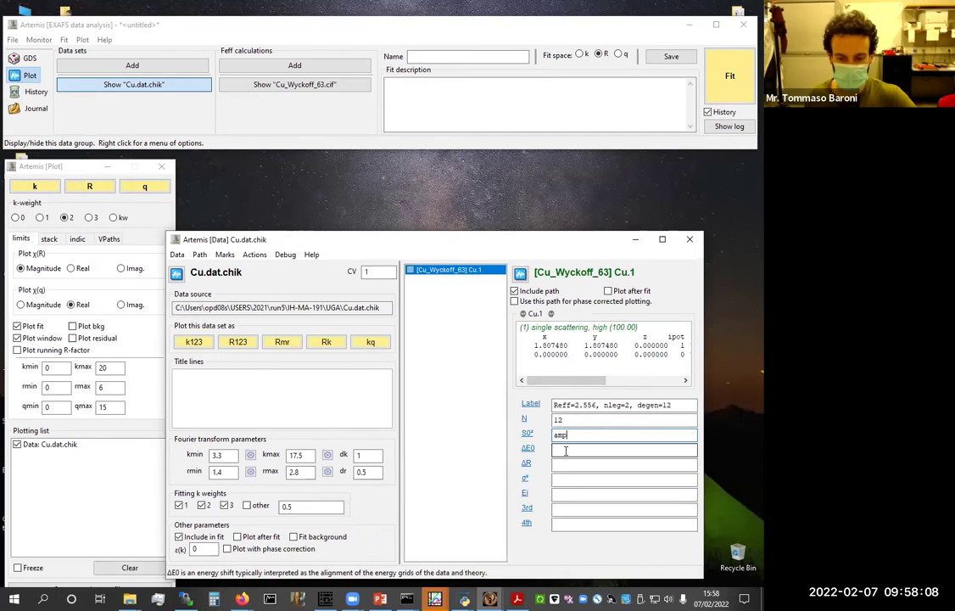
{"action": "type", "text": "enot"}
{"action": "key", "text": "Tab"}
{"action": "type", "text": "de"}
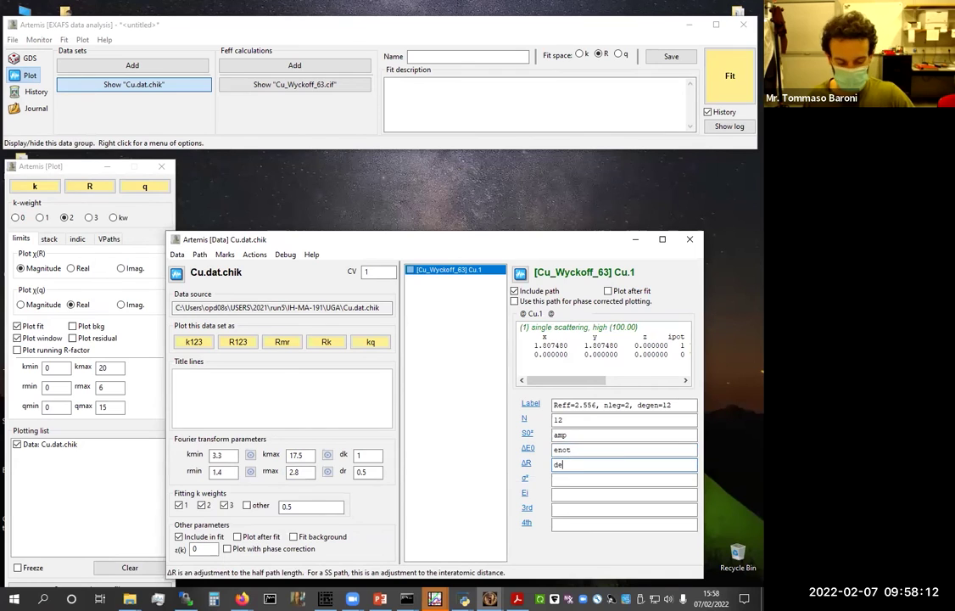
{"action": "type", "text": "lr"}
{"action": "left_click", "coordinate": [578, 478]}
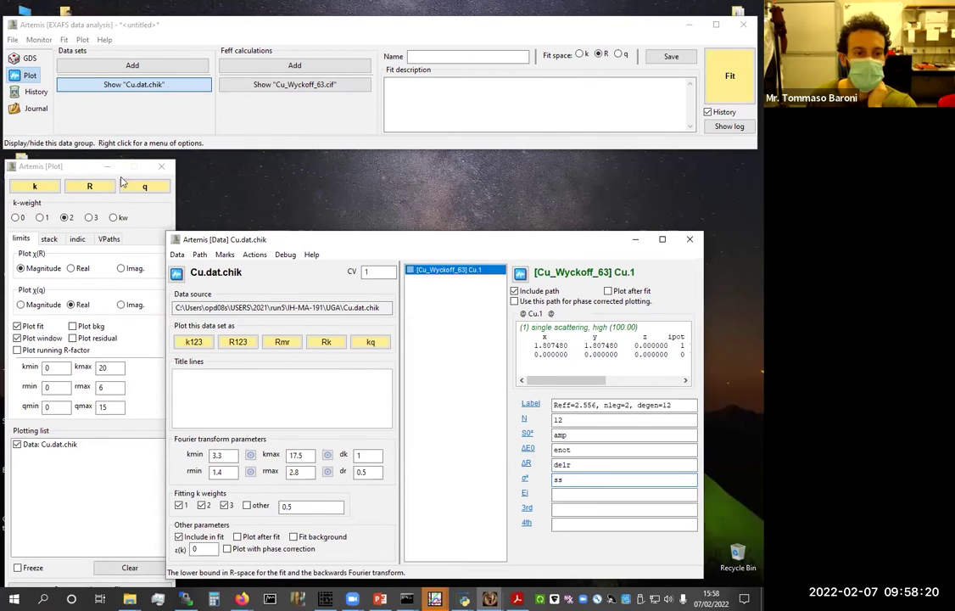
Open the Guess, Def, Set parameters and define the guess parameters amp as 1 and enot as 0
{"action": "left_click", "coordinate": [27, 58]}
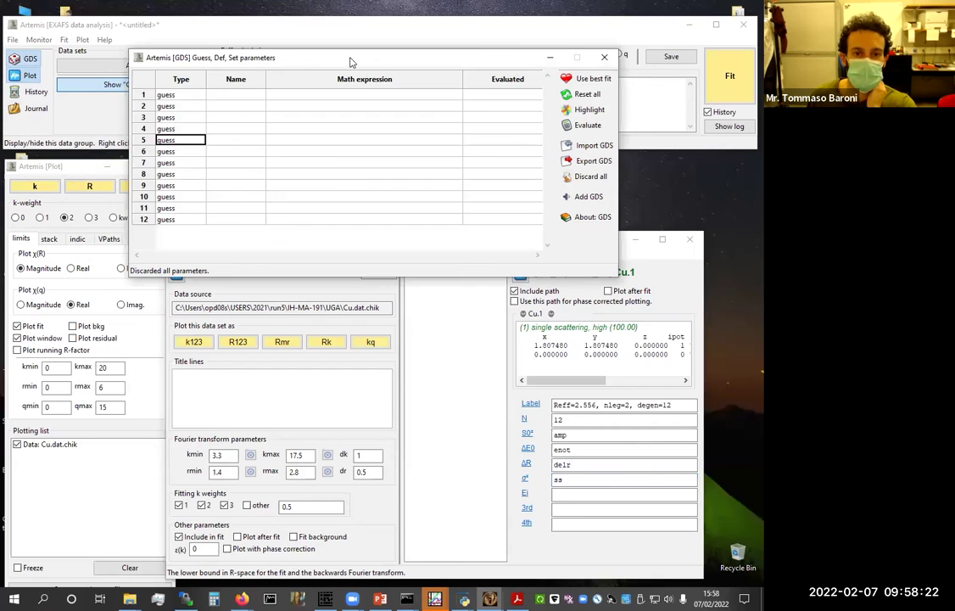
{"action": "left_click_drag", "start_coordinate": [354, 62], "coordinate": [369, 44]}
{"action": "left_click", "coordinate": [238, 83]}
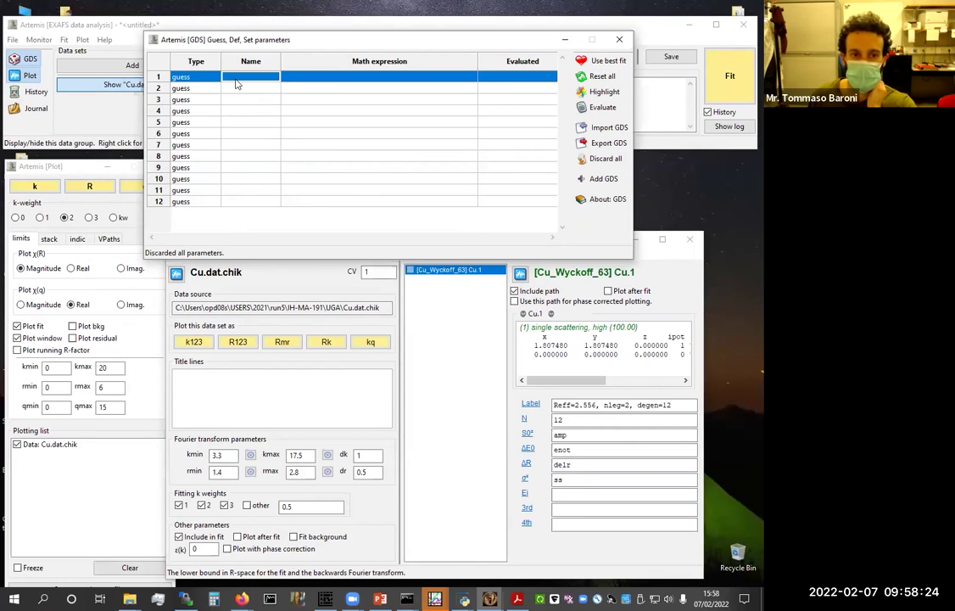
{"action": "type", "text": "amp"}
{"action": "key", "text": "Tab"}
{"action": "type", "text": "1"}
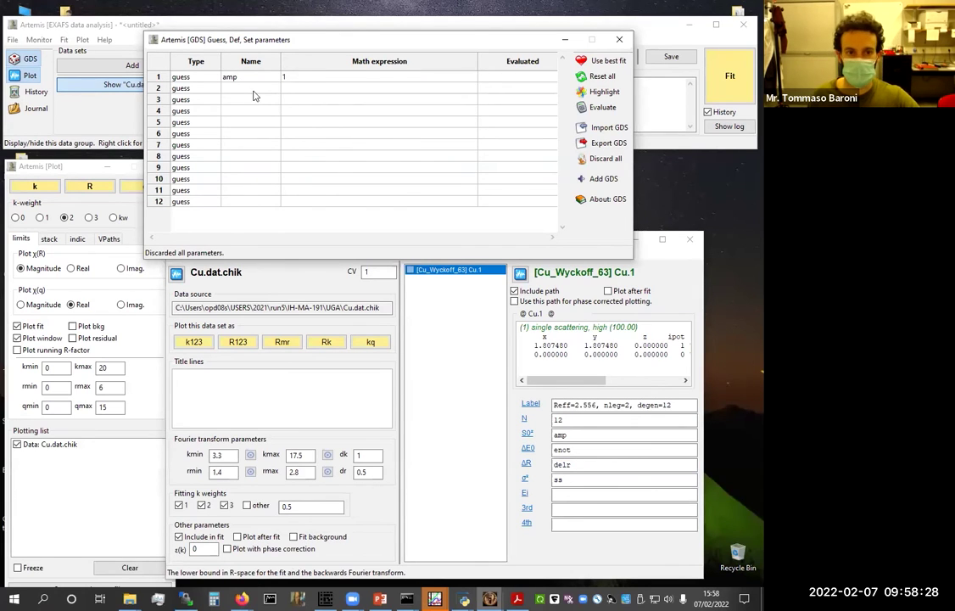
{"action": "key", "text": "Return"}
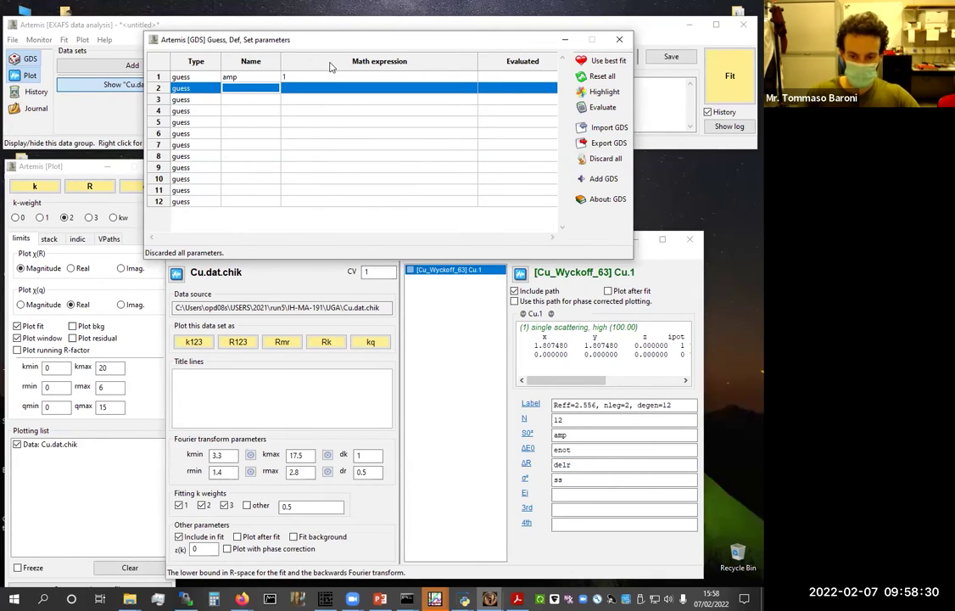
{"action": "type", "text": "enot"}
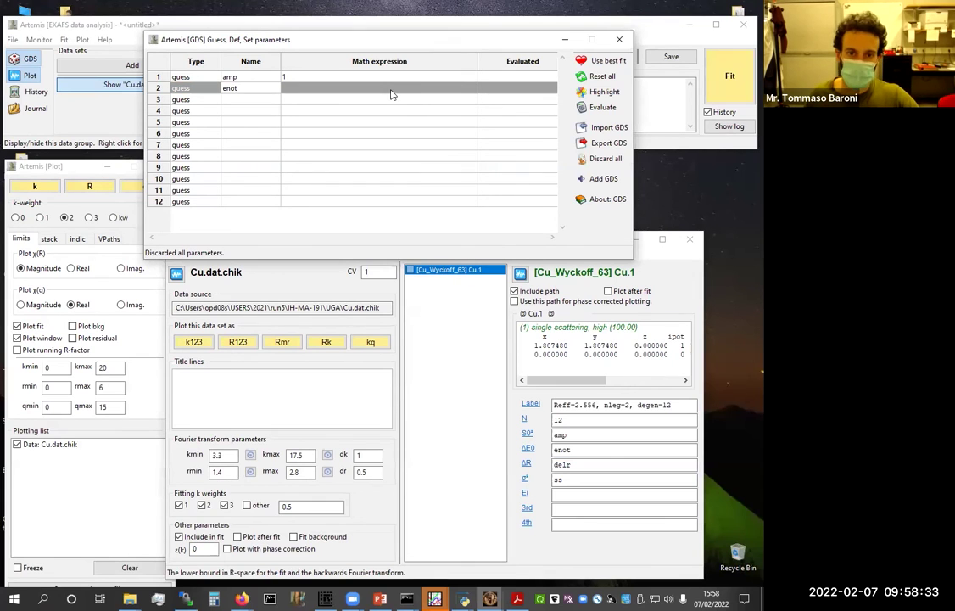
{"action": "left_click", "coordinate": [391, 91]}
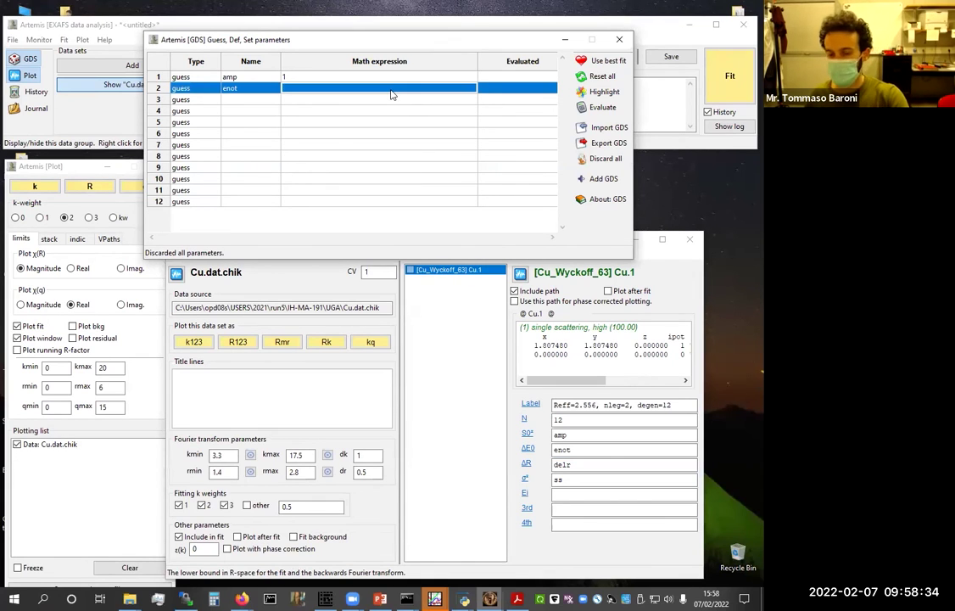
{"action": "type", "text": "0"}
Add the guess parameters delr with value 0 and ss with value 0.003
{"action": "left_click", "coordinate": [266, 101]}
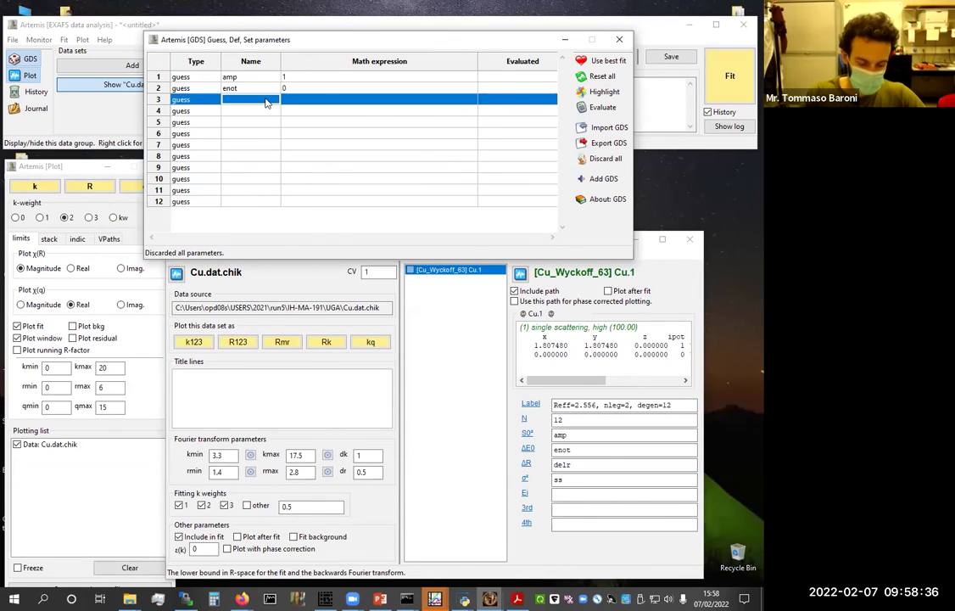
{"action": "type", "text": "delr"}
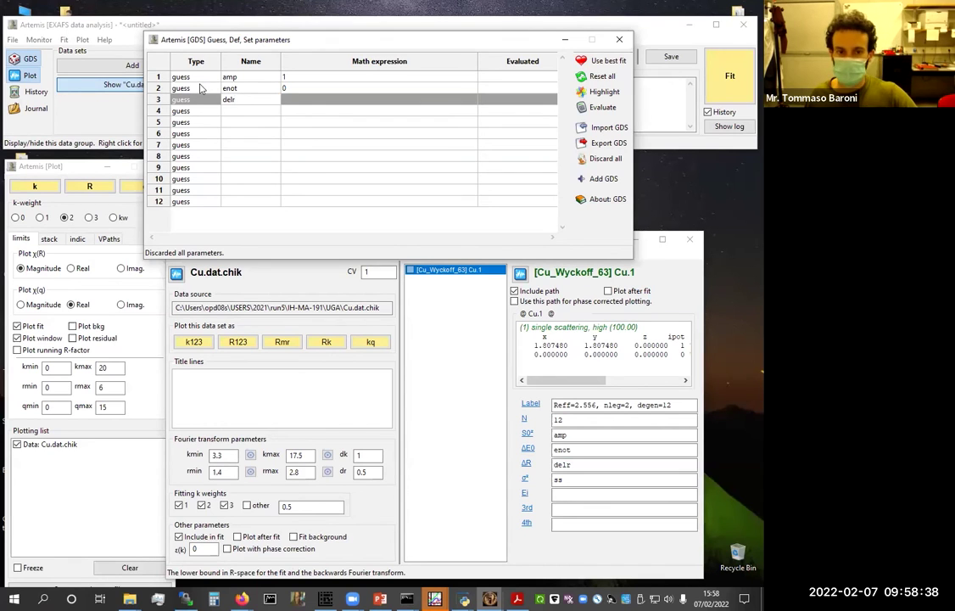
{"action": "key", "text": "Tab"}
{"action": "type", "text": "0"}
{"action": "left_click", "coordinate": [240, 117]}
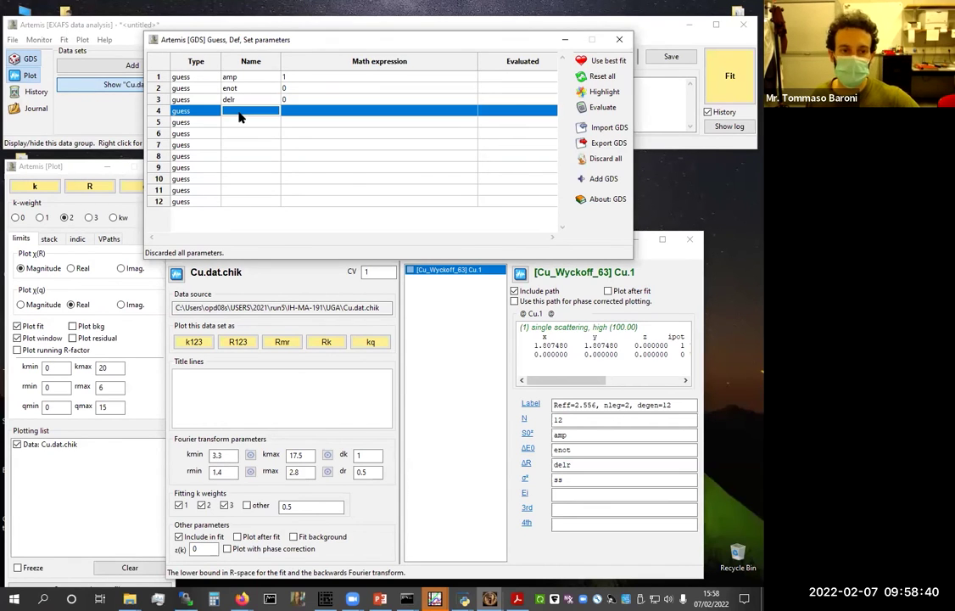
{"action": "type", "text": "ss"}
{"action": "left_click", "coordinate": [333, 111]}
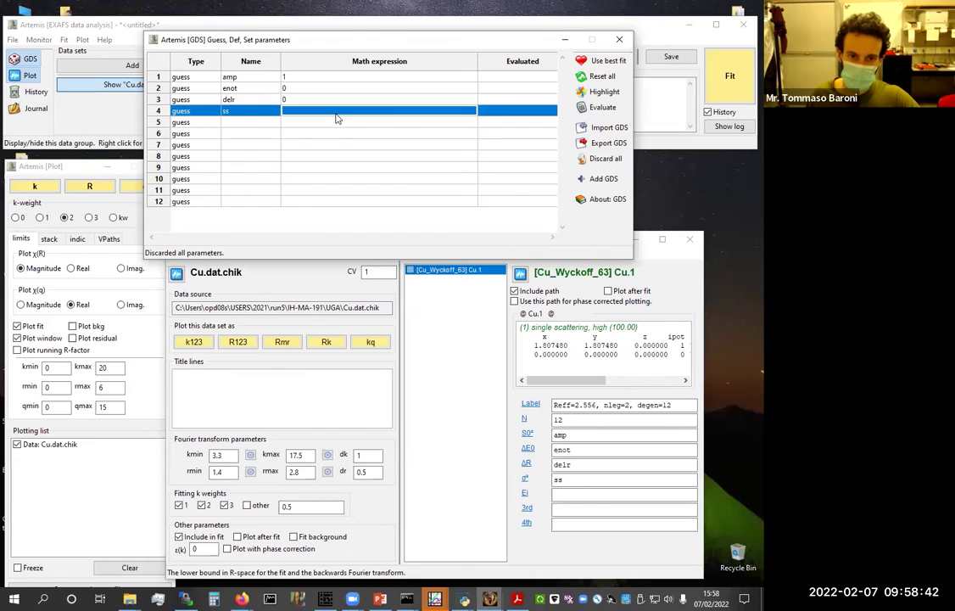
{"action": "type", "text": "0.00"}
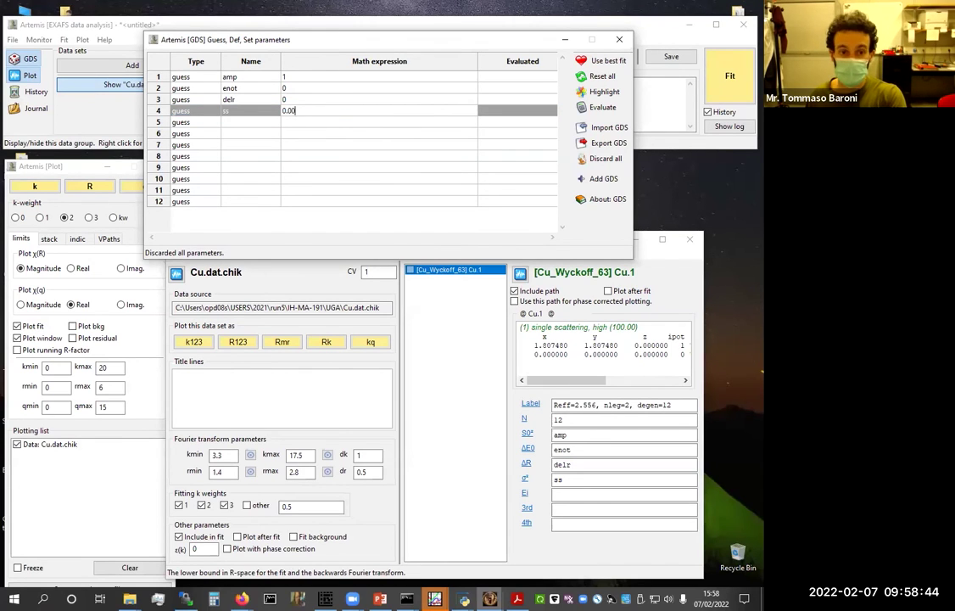
{"action": "type", "text": "3"}
Set N of the Cu.1 path to 1 and run the fit
{"action": "left_click", "coordinate": [468, 417]}
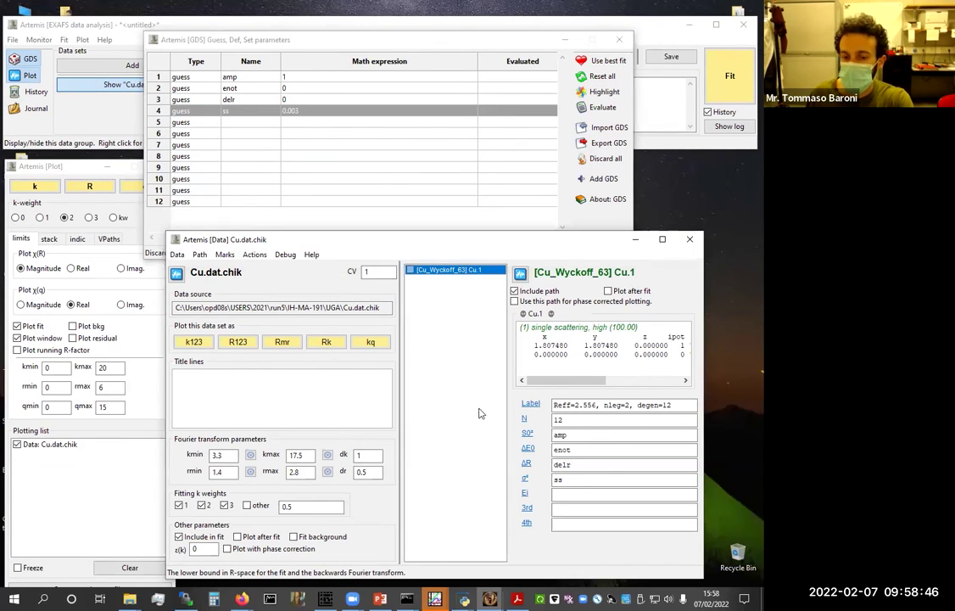
{"action": "left_click", "coordinate": [524, 420]}
{"action": "type", "text": "1"}
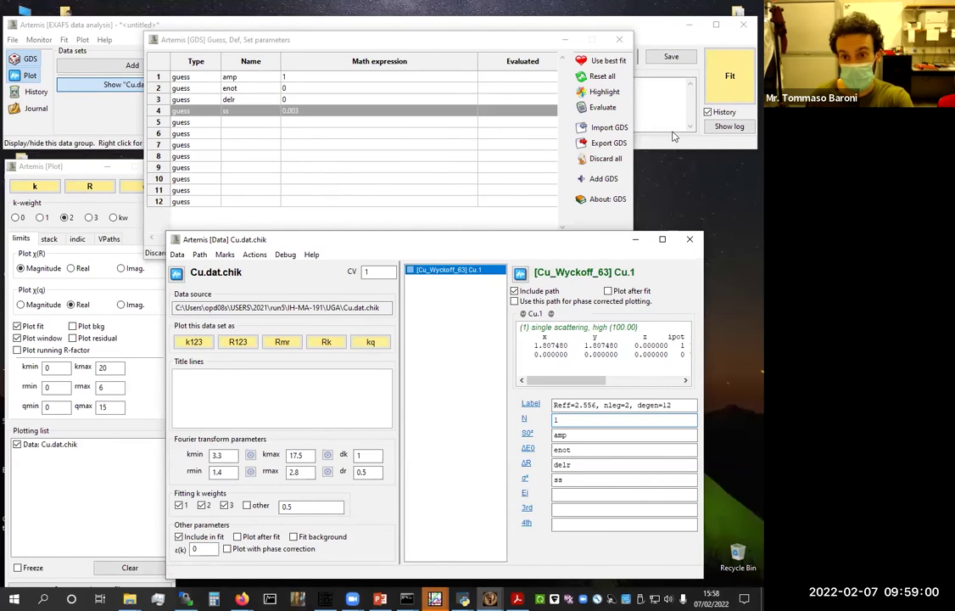
{"action": "left_click", "coordinate": [723, 85]}
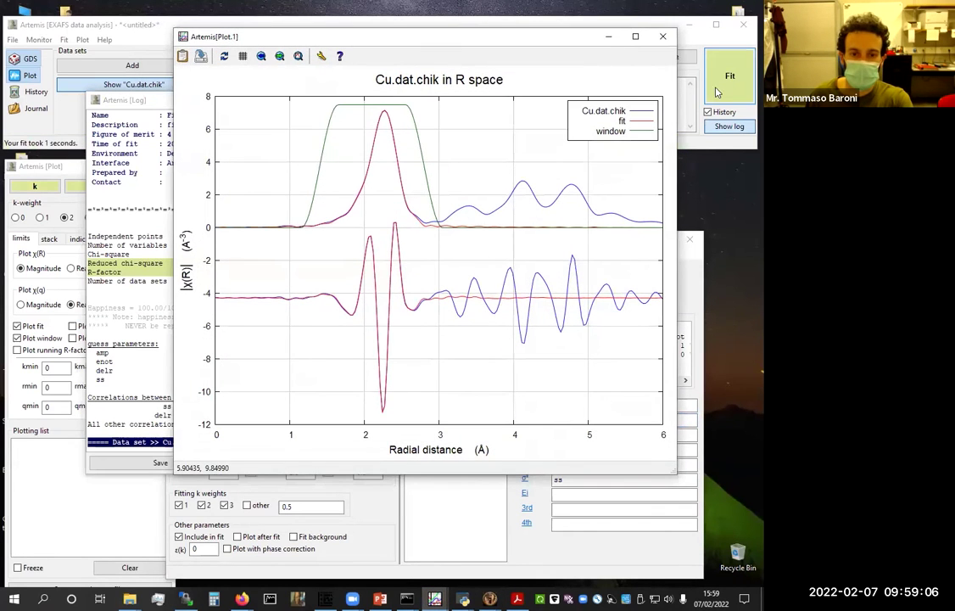
Examine the fit log, checking the refined amp value and the other guess parameters with their uncertainties
{"action": "left_click", "coordinate": [499, 90]}
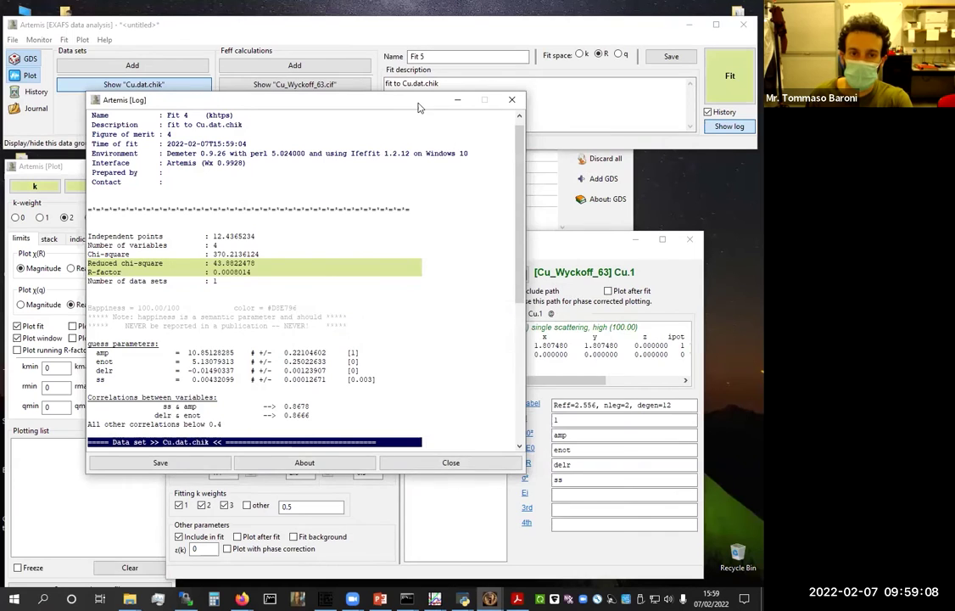
{"action": "left_click_drag", "start_coordinate": [420, 106], "coordinate": [509, 72]}
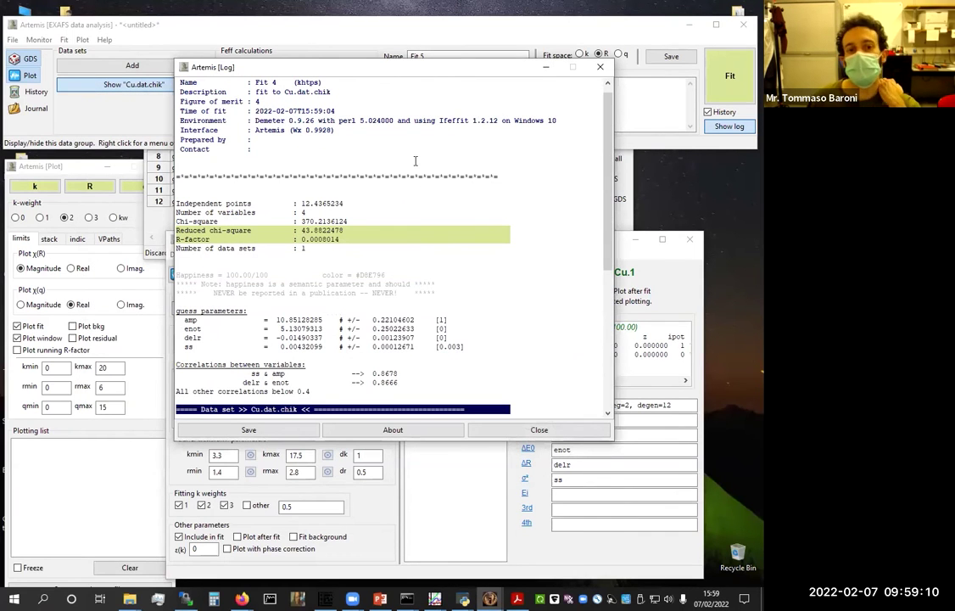
{"action": "scroll", "coordinate": [411, 152], "scroll_direction": "down", "scroll_amount": 3}
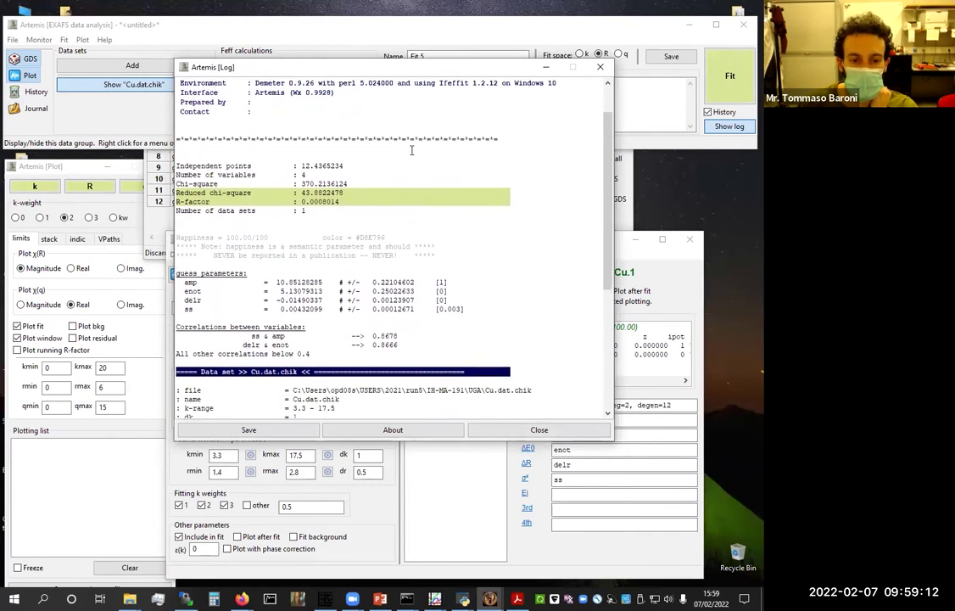
{"action": "left_click_drag", "start_coordinate": [270, 262], "coordinate": [452, 265]}
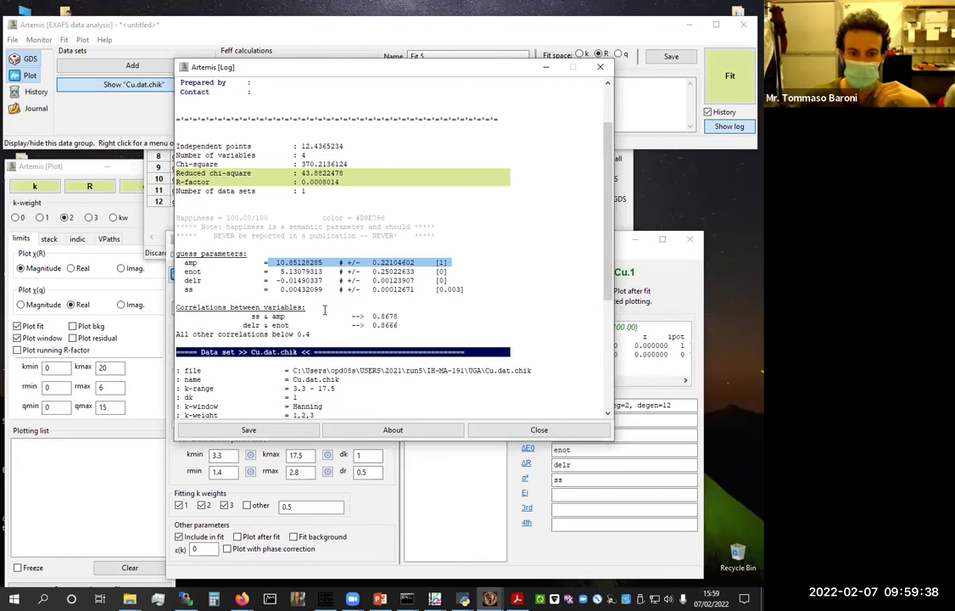
{"action": "left_click_drag", "start_coordinate": [180, 280], "coordinate": [398, 279]}
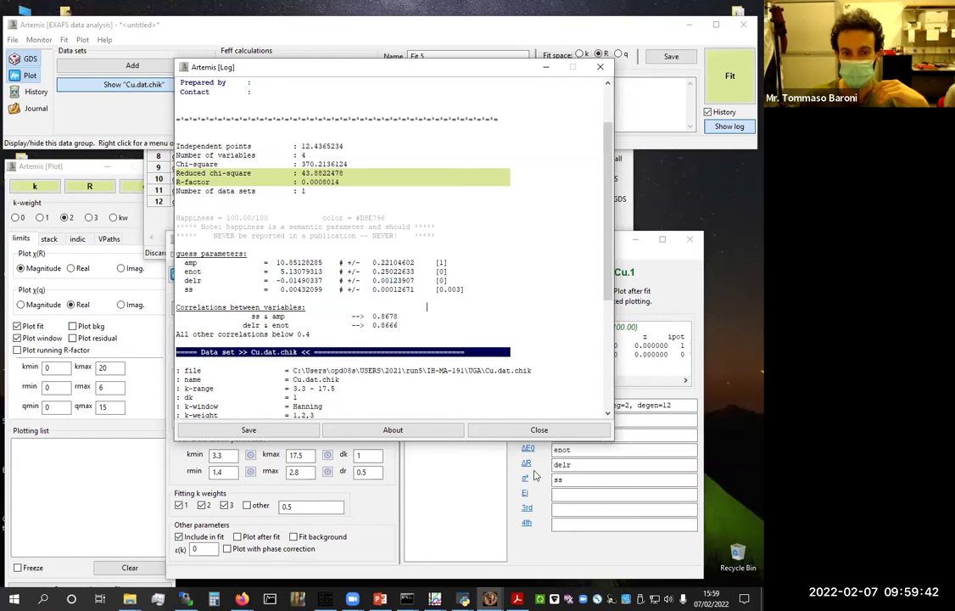
Set N of the Cu.1 path to 12 and rerun the fit
{"action": "left_click", "coordinate": [432, 462]}
{"action": "left_click", "coordinate": [567, 419]}
{"action": "type", "text": "12"}
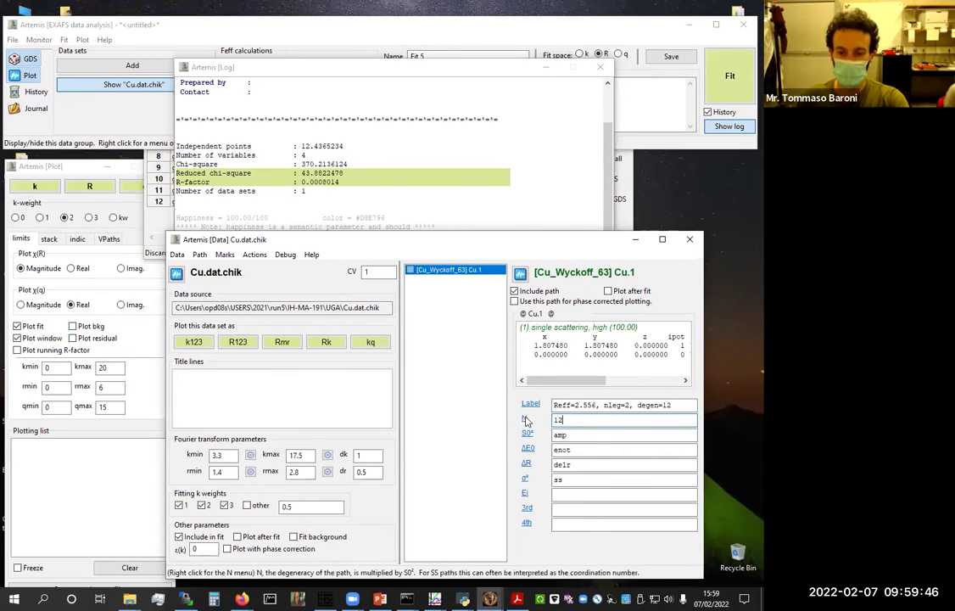
{"action": "left_click", "coordinate": [728, 78]}
{"action": "left_click", "coordinate": [729, 76]}
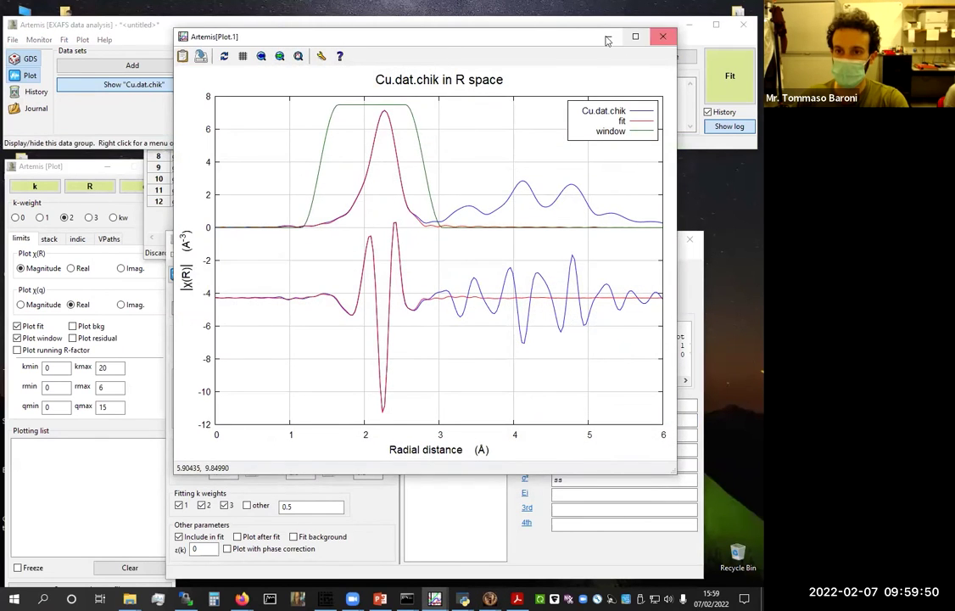
Examine the Fit 5 log, checking the values and uncertainties of amp, enot, ss and delr
{"action": "left_click", "coordinate": [662, 36]}
{"action": "left_click", "coordinate": [412, 211]}
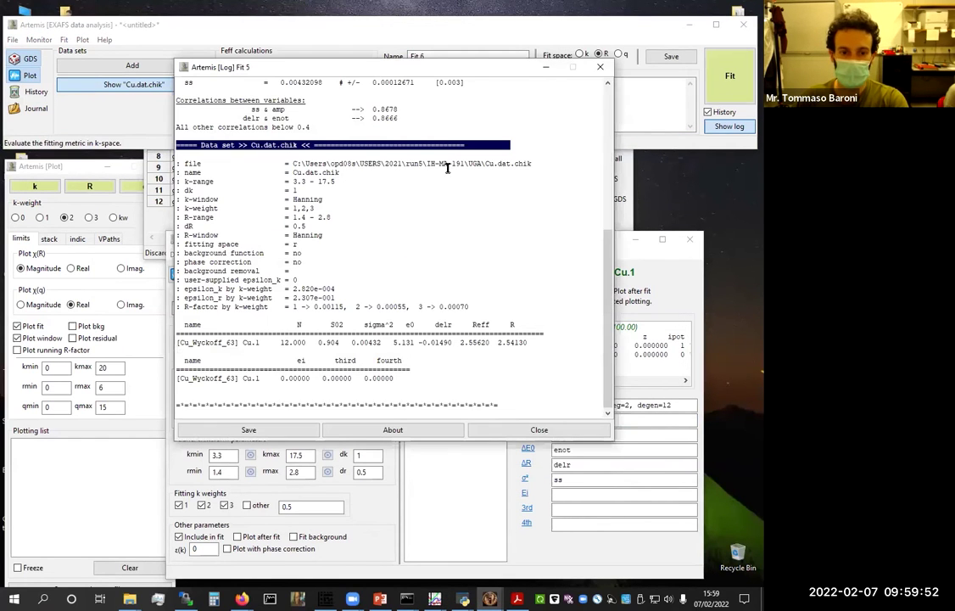
{"action": "scroll", "coordinate": [435, 187], "scroll_direction": "up", "scroll_amount": 8}
{"action": "scroll", "coordinate": [435, 187], "scroll_direction": "up", "scroll_amount": 2}
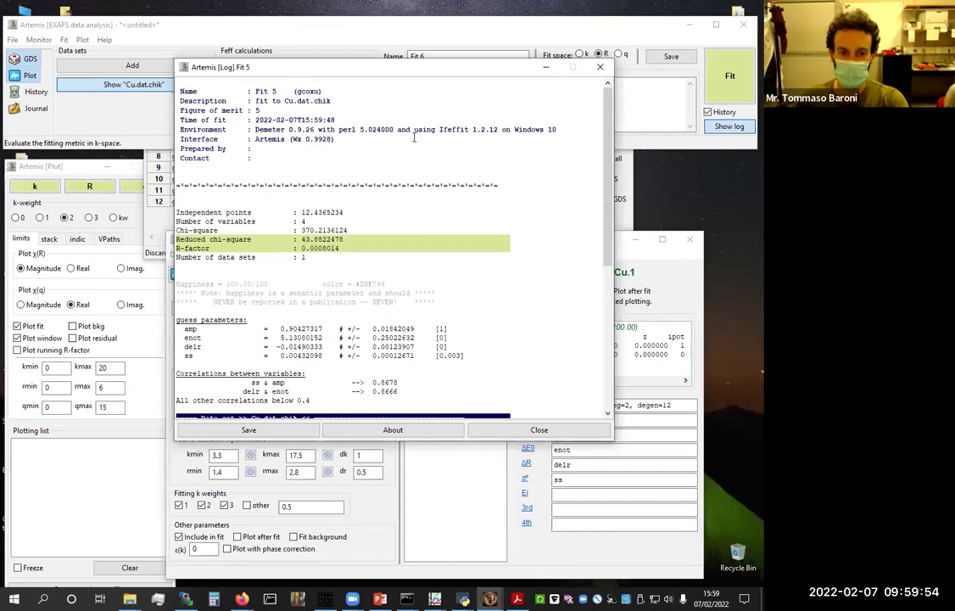
{"action": "scroll", "coordinate": [435, 187], "scroll_direction": "down", "scroll_amount": 4}
{"action": "left_click_drag", "start_coordinate": [372, 68], "coordinate": [269, 47]}
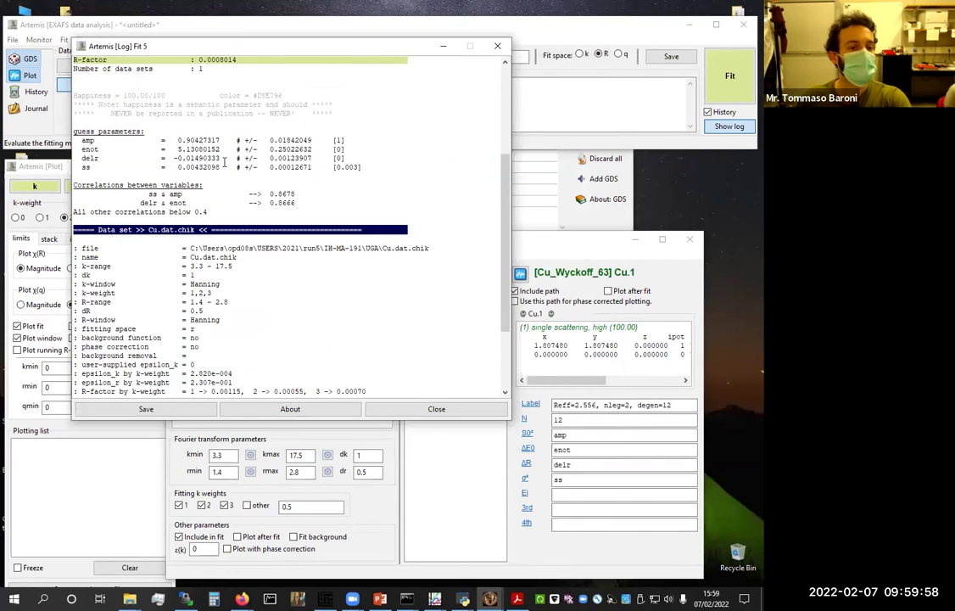
{"action": "left_click_drag", "start_coordinate": [177, 140], "coordinate": [298, 140]}
{"action": "left_click", "coordinate": [321, 151]}
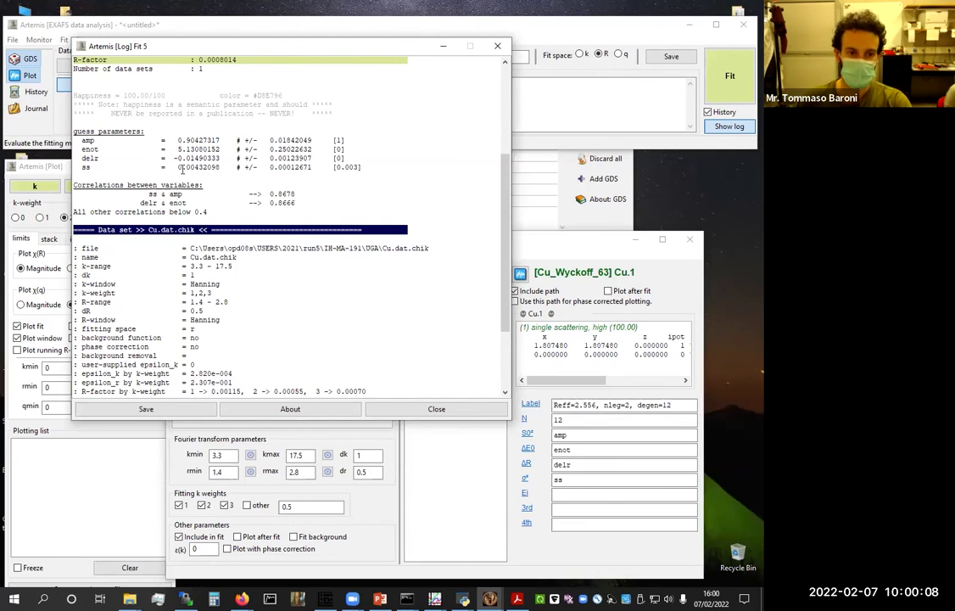
{"action": "left_click_drag", "start_coordinate": [179, 150], "coordinate": [312, 150]}
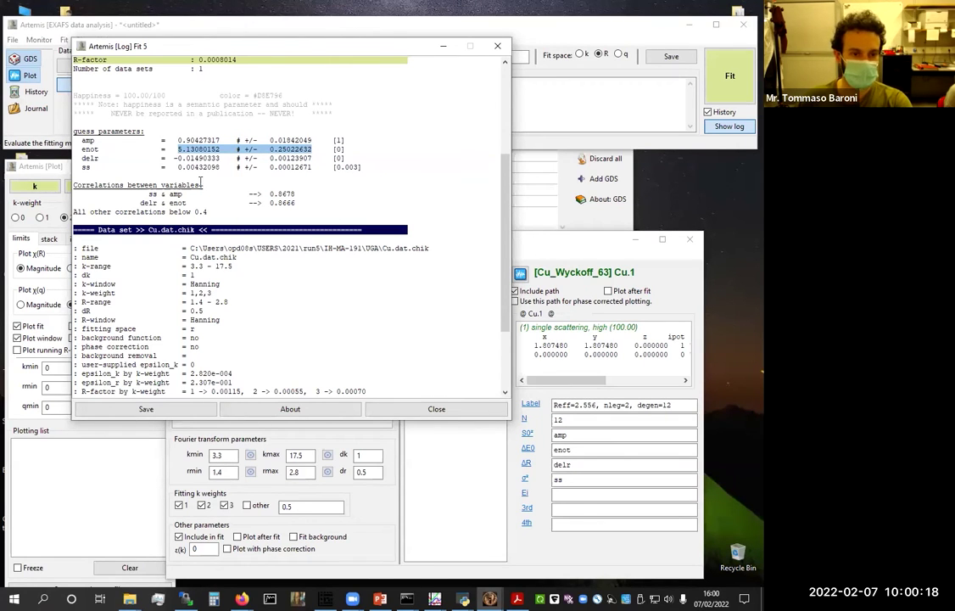
{"action": "left_click_drag", "start_coordinate": [177, 168], "coordinate": [310, 171]}
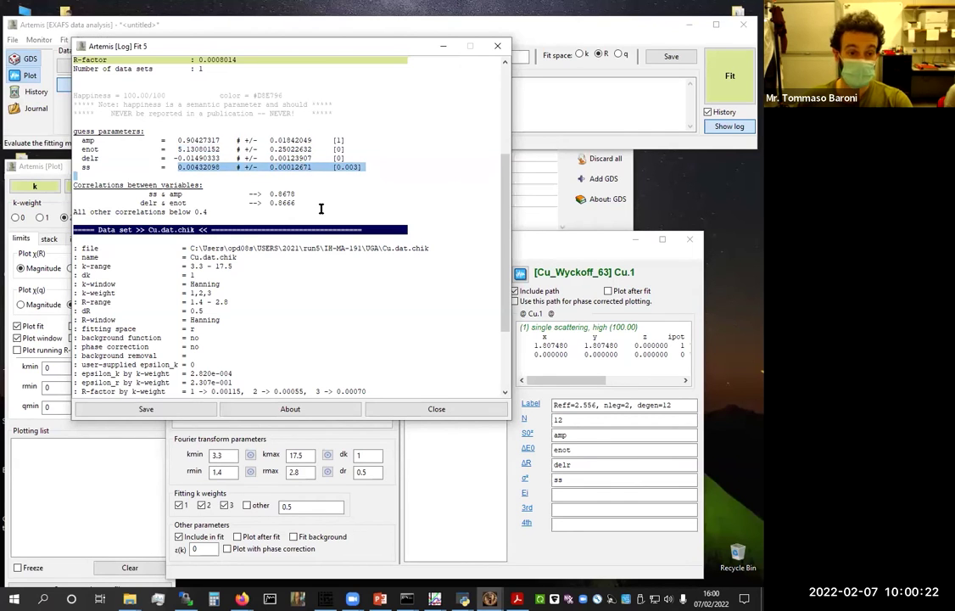
{"action": "left_click", "coordinate": [321, 208]}
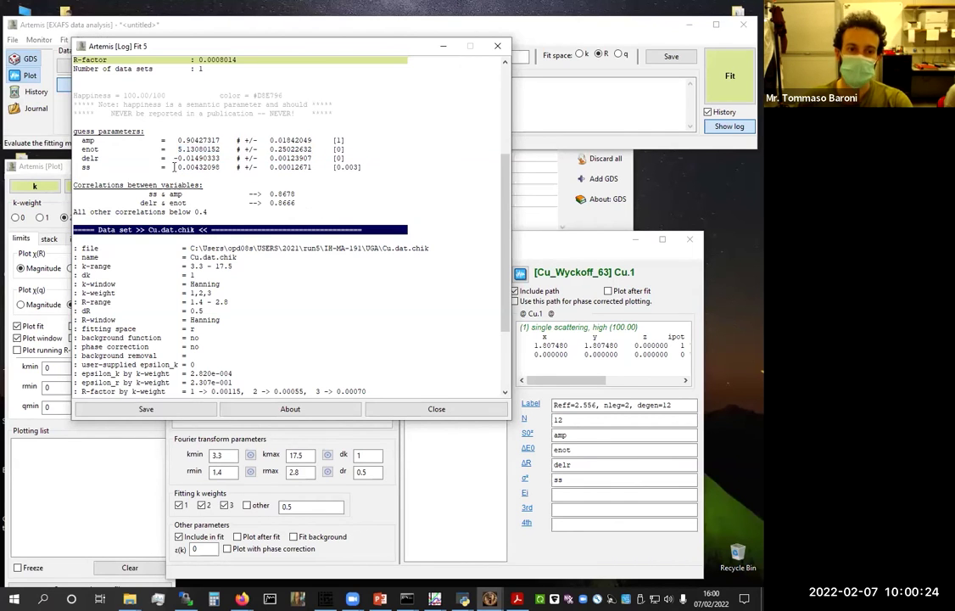
{"action": "left_click_drag", "start_coordinate": [178, 157], "coordinate": [296, 153]}
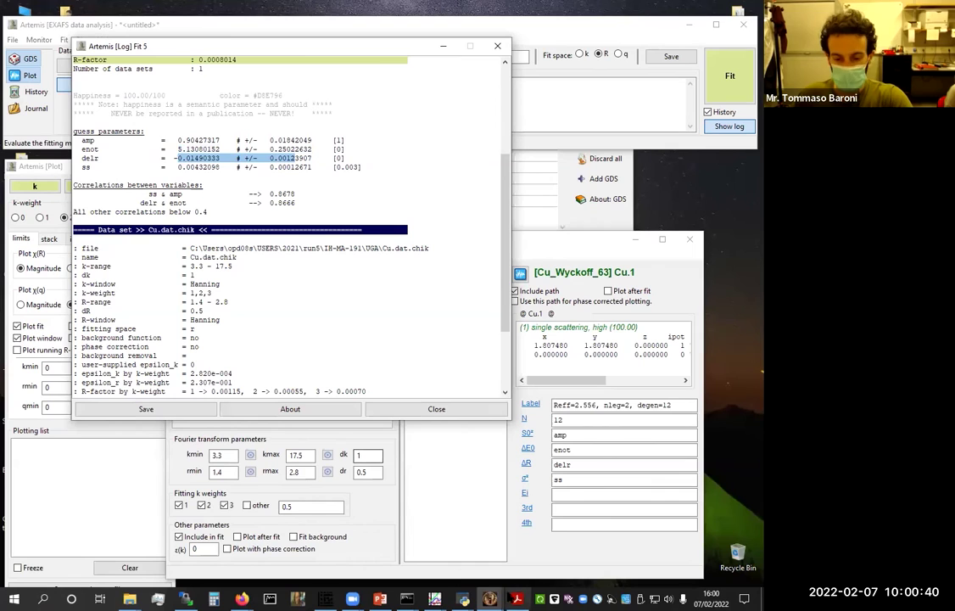
Try to replot in R space and bring the R-space fit plot of Cu.dat.chik back into view
{"action": "left_click", "coordinate": [435, 599]}
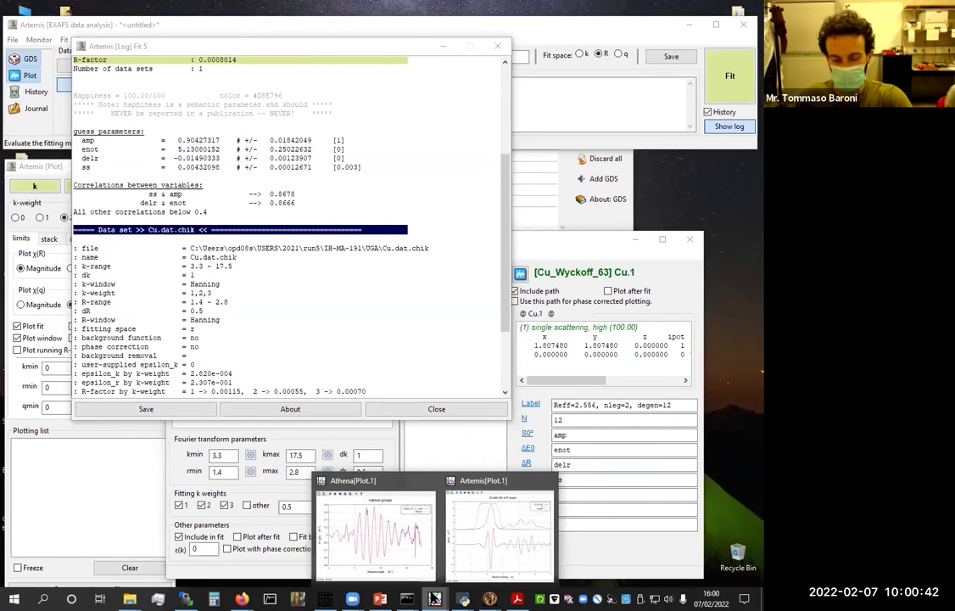
{"action": "left_click", "coordinate": [70, 395]}
{"action": "left_click", "coordinate": [90, 185]}
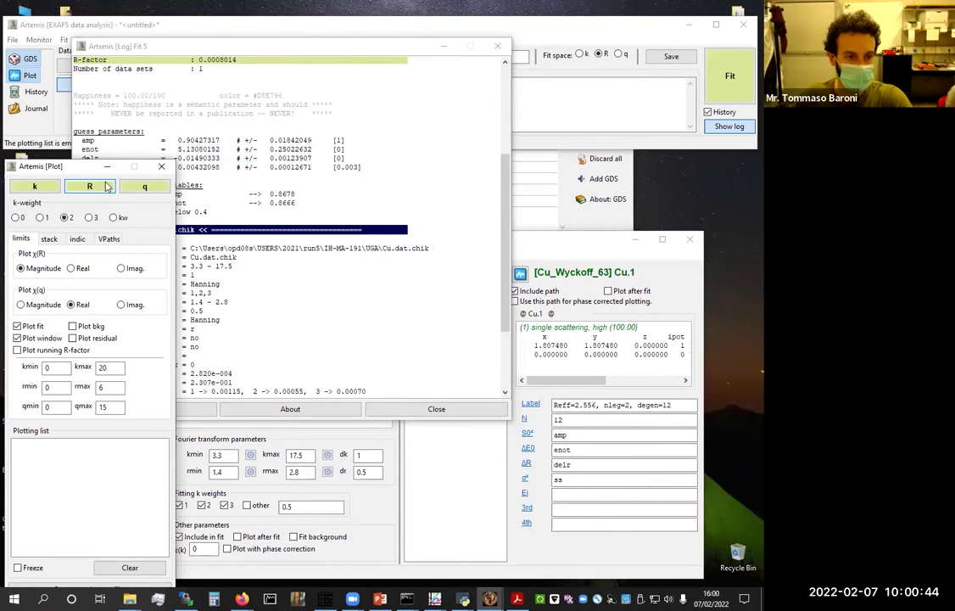
{"action": "left_click", "coordinate": [489, 599]}
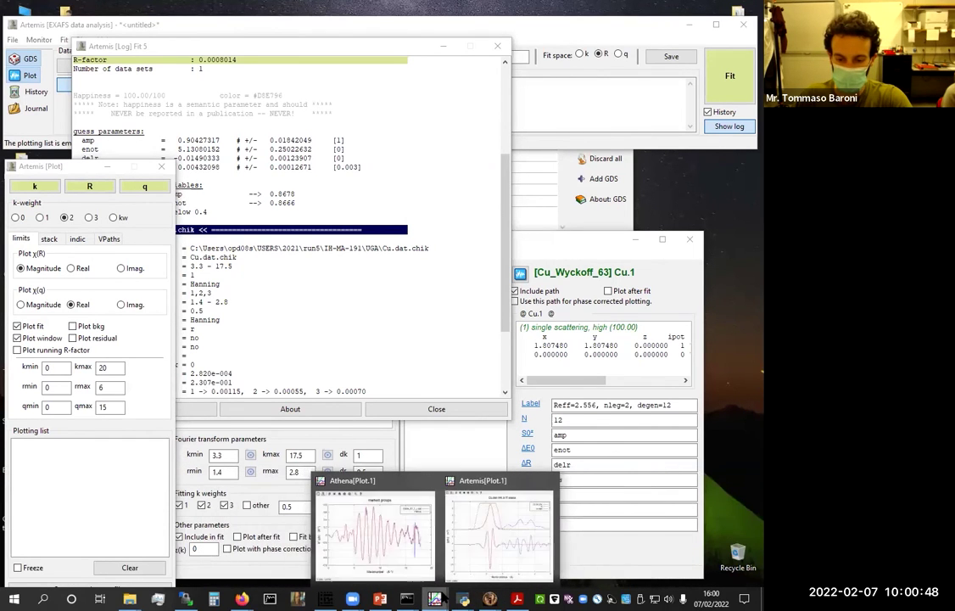
{"action": "left_click", "coordinate": [369, 526]}
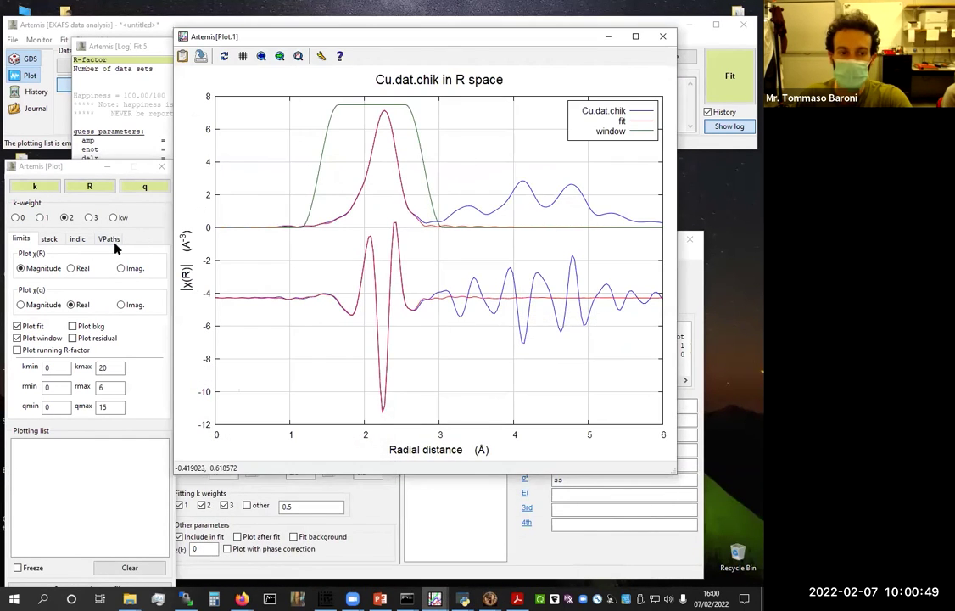
Try to replot in k space and move the plot controls window higher beside the fit plot
{"action": "left_click", "coordinate": [90, 187]}
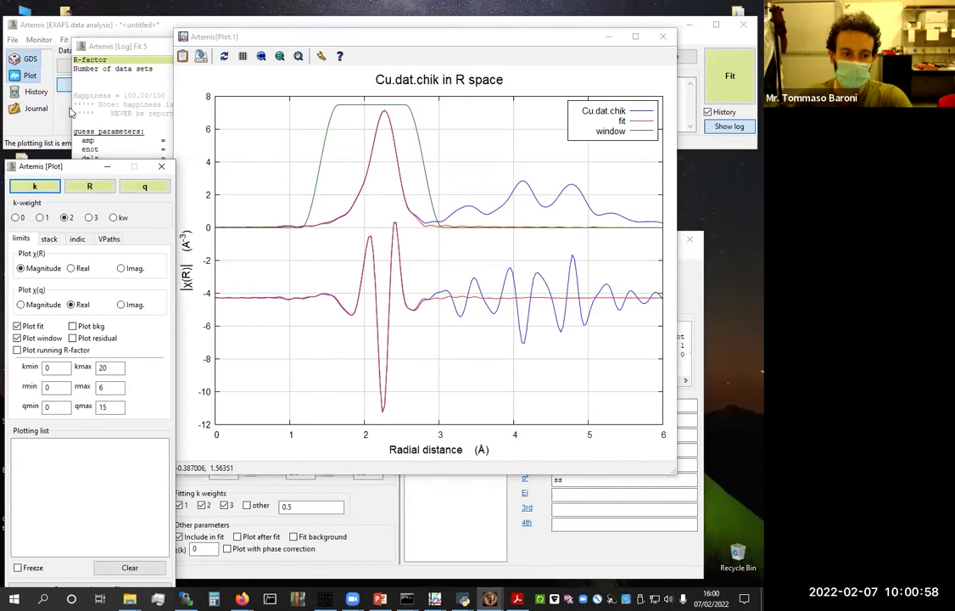
{"action": "left_click_drag", "start_coordinate": [53, 166], "coordinate": [57, 103]}
{"action": "left_click", "coordinate": [339, 325]}
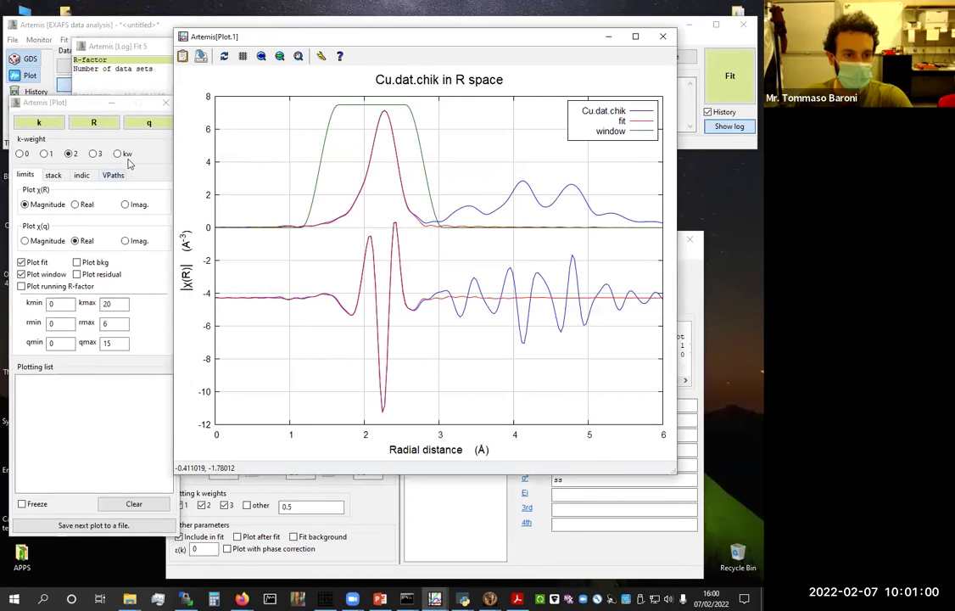
Move the fit plot clear of the Fit 5 log and try to replot in R space with k-weight 2
{"action": "left_click_drag", "start_coordinate": [220, 38], "coordinate": [290, 219]}
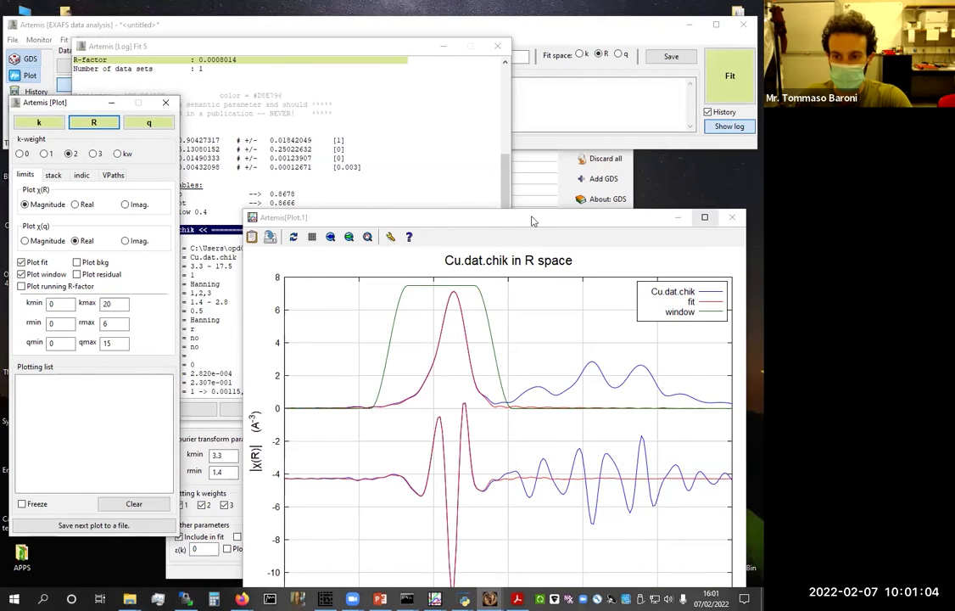
{"action": "left_click", "coordinate": [93, 153]}
{"action": "left_click", "coordinate": [69, 153]}
{"action": "left_click", "coordinate": [93, 122]}
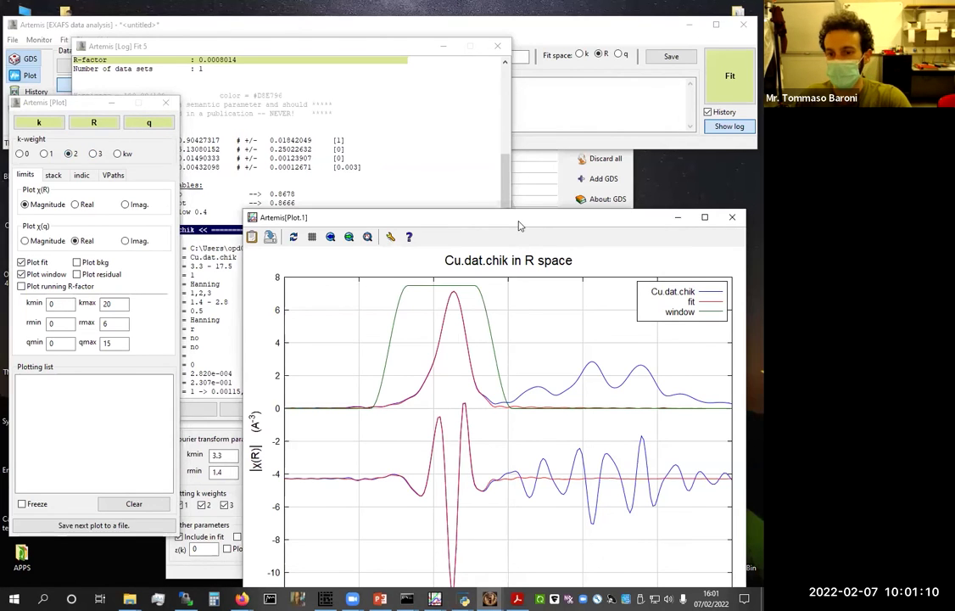
Maximize the R-space fit plot and zoom in on the first-shell peak, from about 1.04 to 3.24 Å
{"action": "left_click_drag", "start_coordinate": [518, 222], "coordinate": [471, 152]}
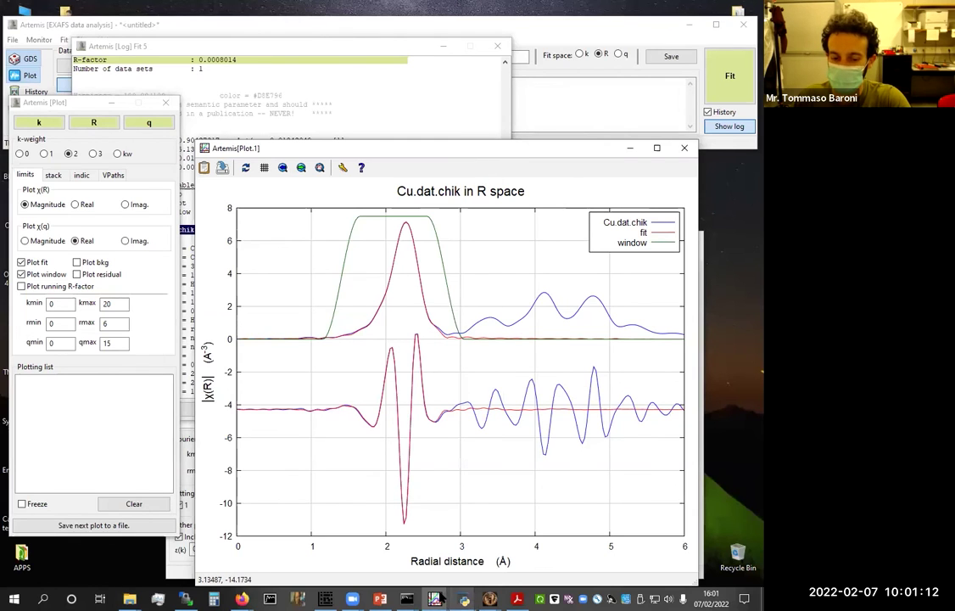
{"action": "left_click", "coordinate": [435, 599]}
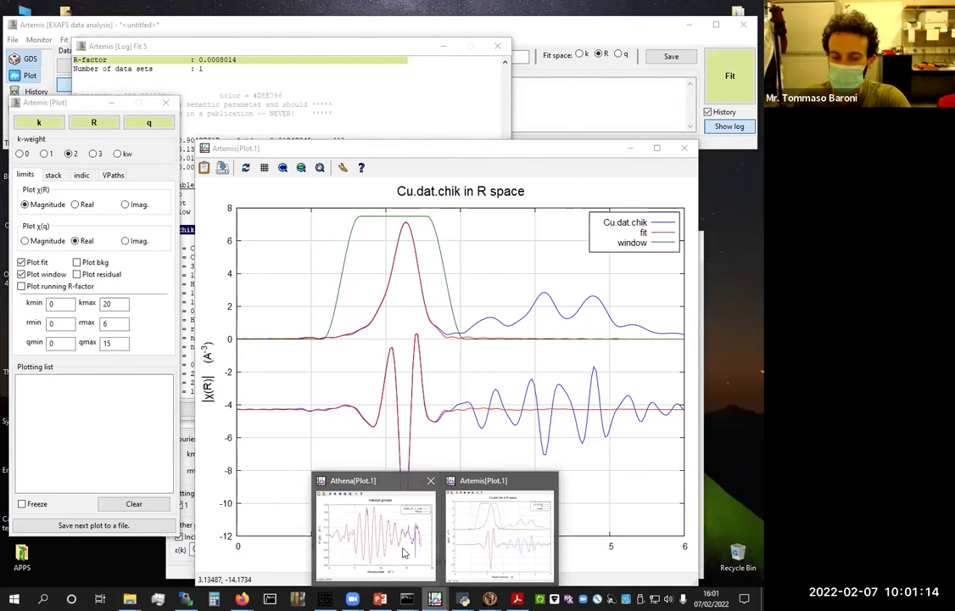
{"action": "left_click", "coordinate": [658, 148]}
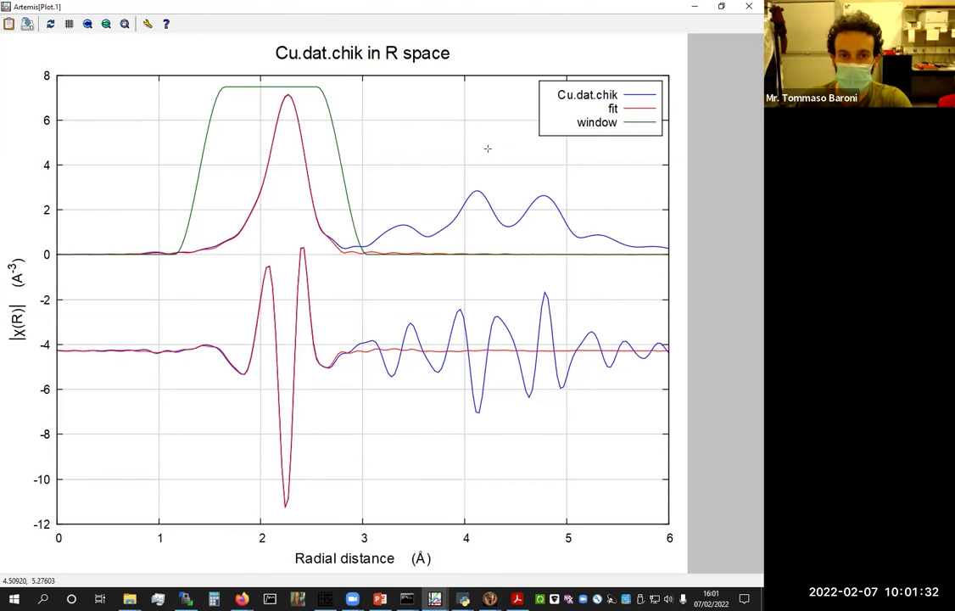
{"action": "right_click", "coordinate": [387, 289]}
{"action": "mouse_move", "coordinate": [296, 227]}
{"action": "left_mouse_down"}
{"action": "mouse_move", "coordinate": [162, 100]}
{"action": "mouse_move", "coordinate": [160, 79]}
{"action": "left_mouse_up"}
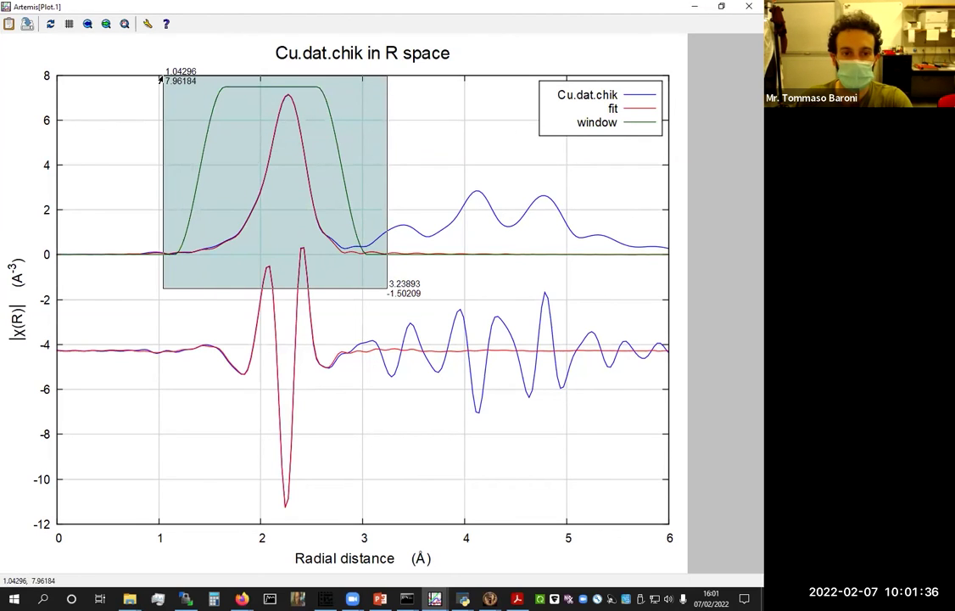
{"action": "right_click", "coordinate": [159, 79]}
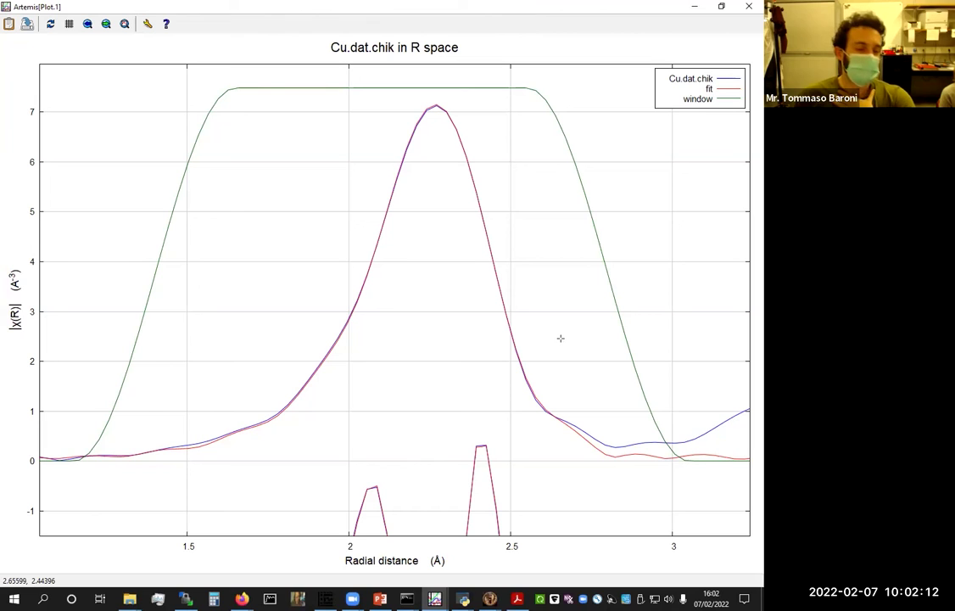
Zoom further into a small area beside the first-shell peak, and return the plot window to its smaller size
{"action": "right_click", "coordinate": [559, 338]}
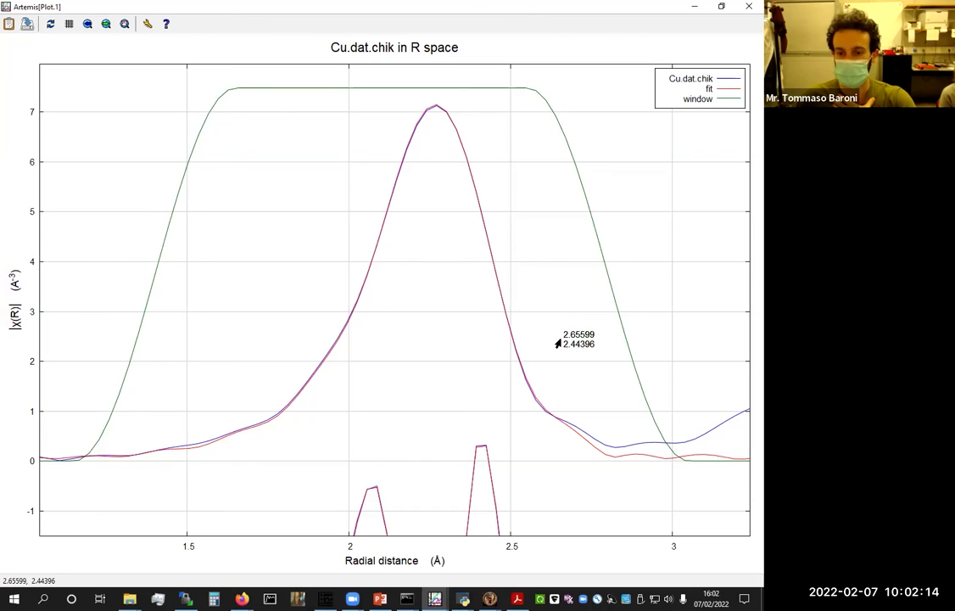
{"action": "right_click", "coordinate": [582, 331]}
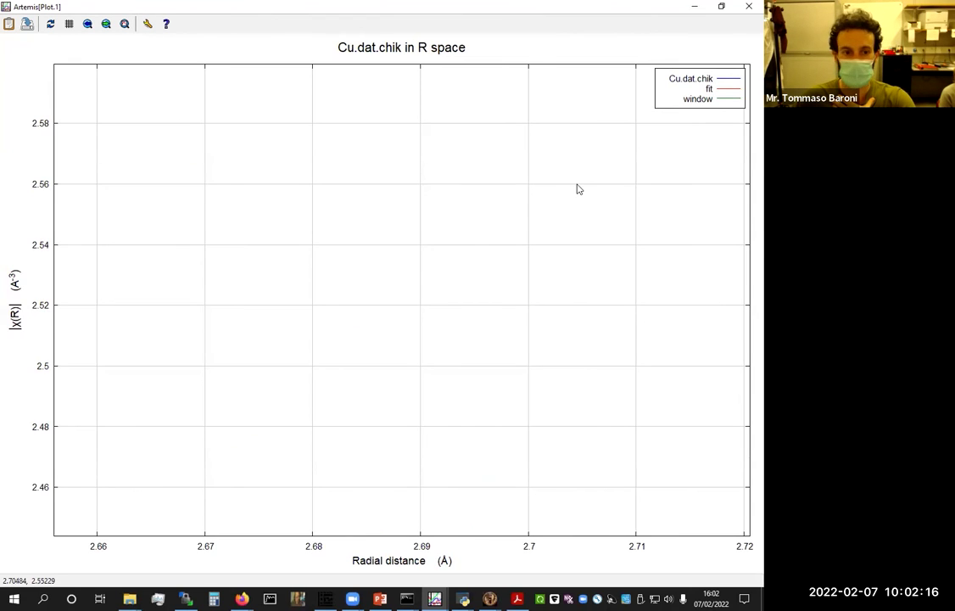
{"action": "key", "text": "super+Down"}
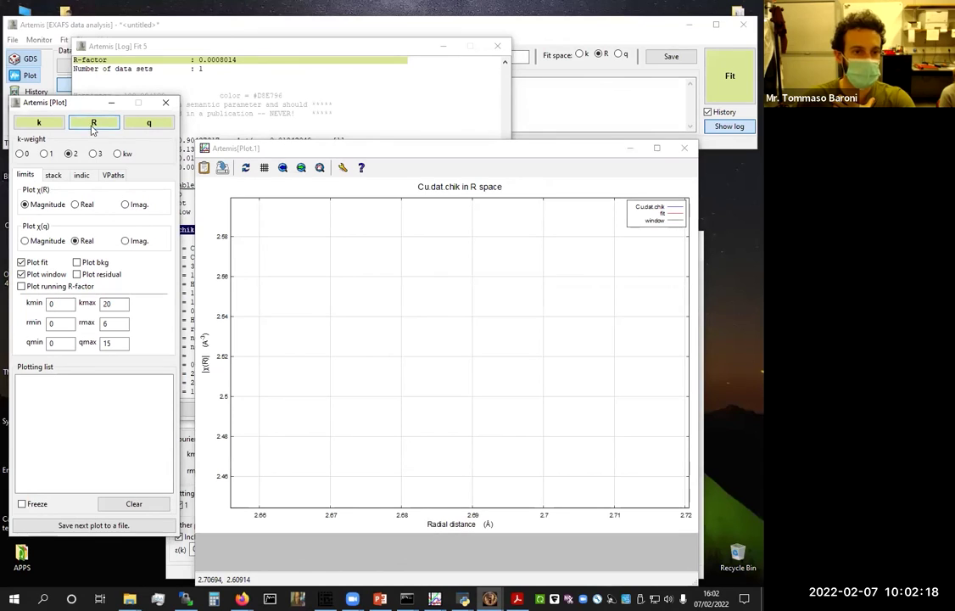
Minimize the Fit 5 log and the fit plot, and bring the Cu.dat.chik data window forward
{"action": "left_click", "coordinate": [442, 46]}
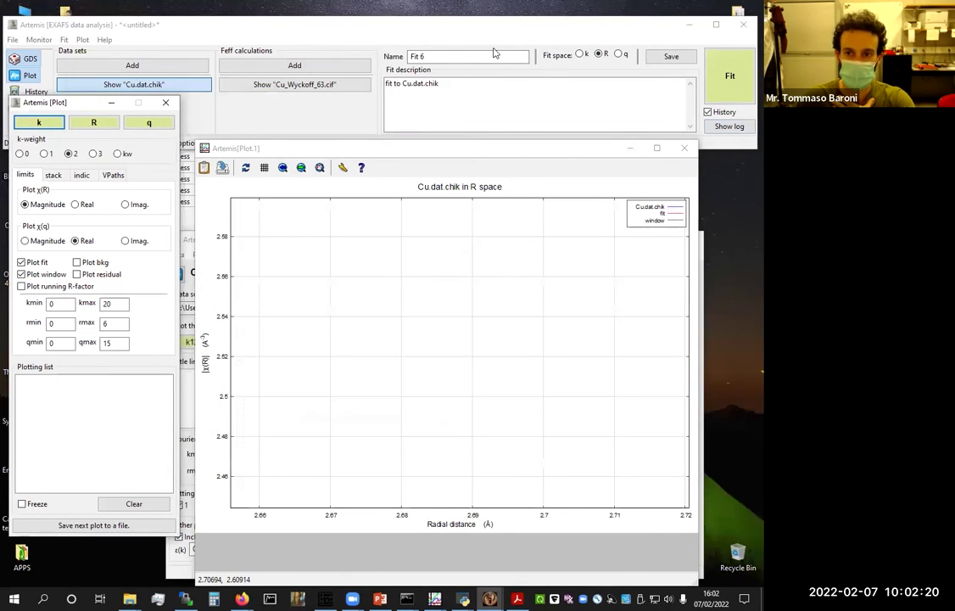
{"action": "left_click", "coordinate": [478, 23]}
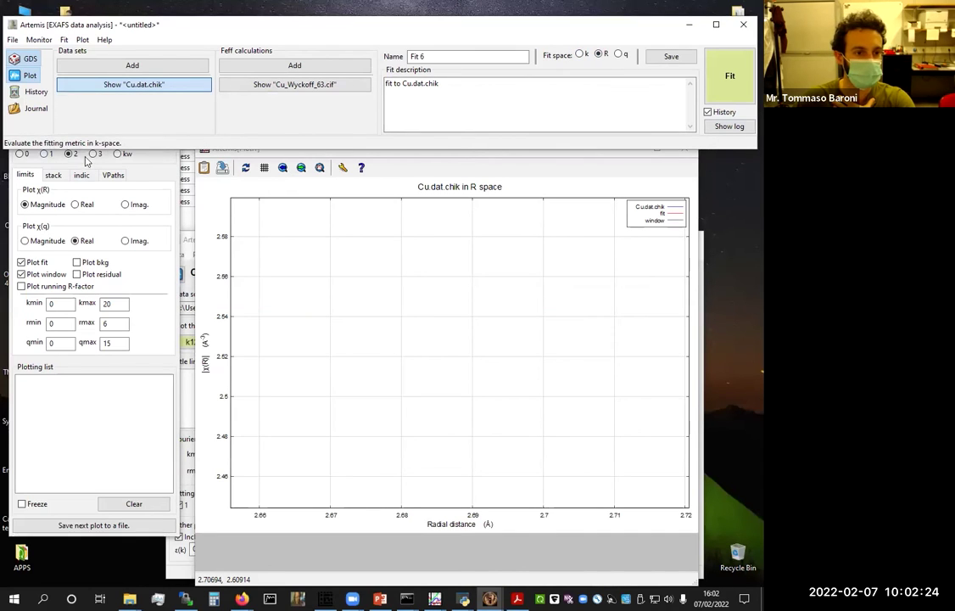
{"action": "left_click", "coordinate": [154, 155]}
{"action": "left_click", "coordinate": [94, 123]}
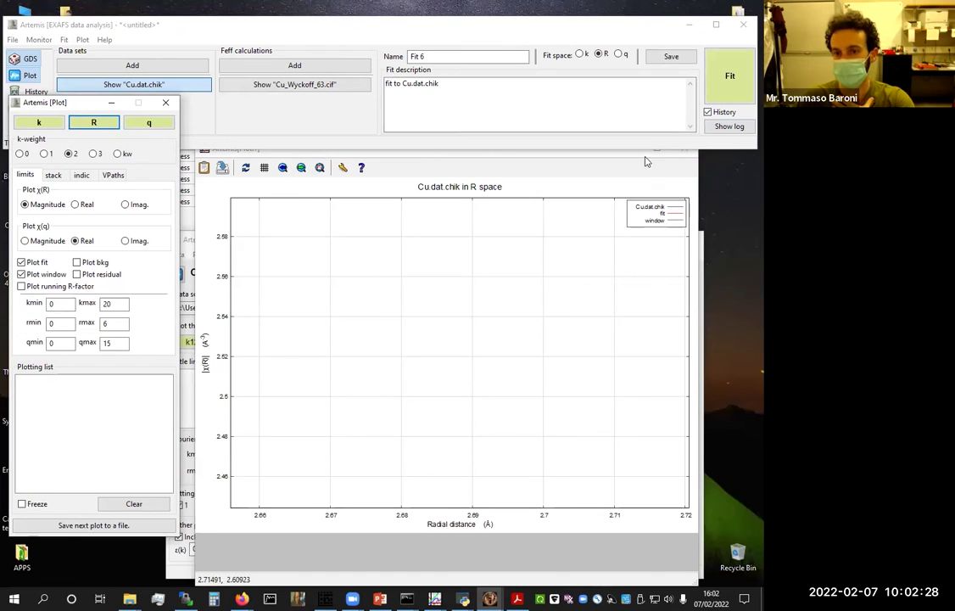
{"action": "left_click", "coordinate": [564, 135]}
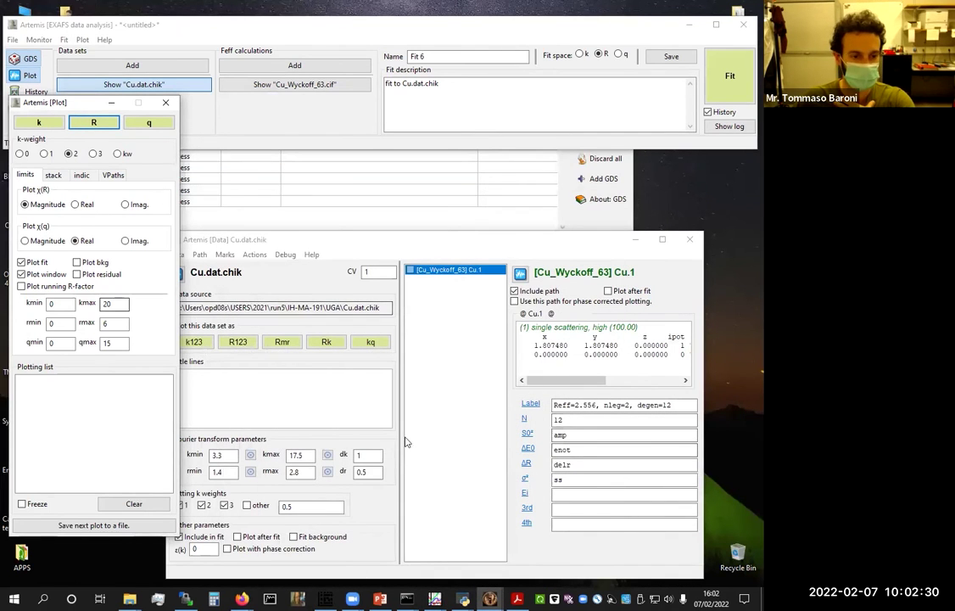
{"action": "left_click", "coordinate": [301, 472]}
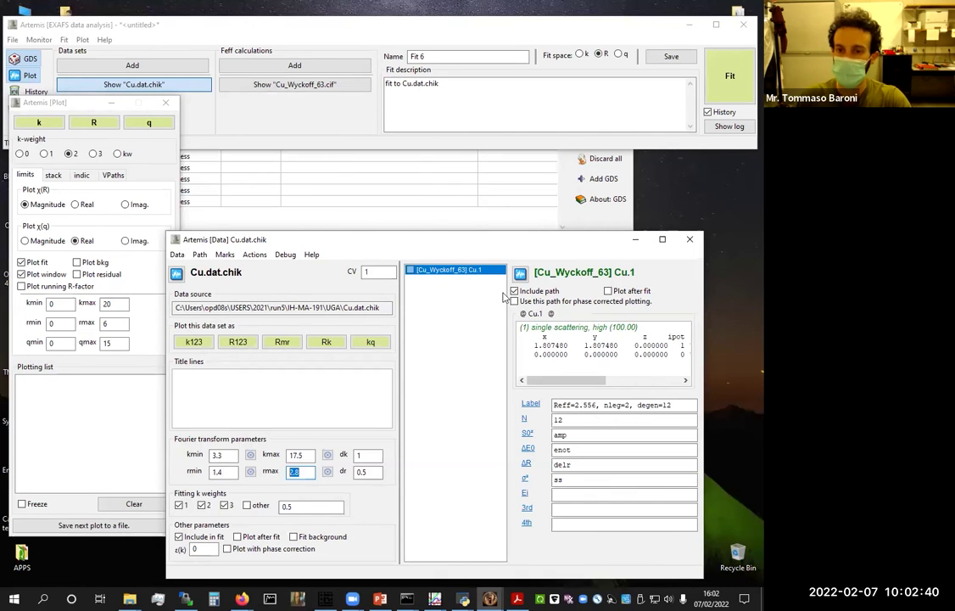
Bring the Artemis fit plot back, reset its zoom and replot it in R space
{"action": "mouse_move", "coordinate": [433, 599]}
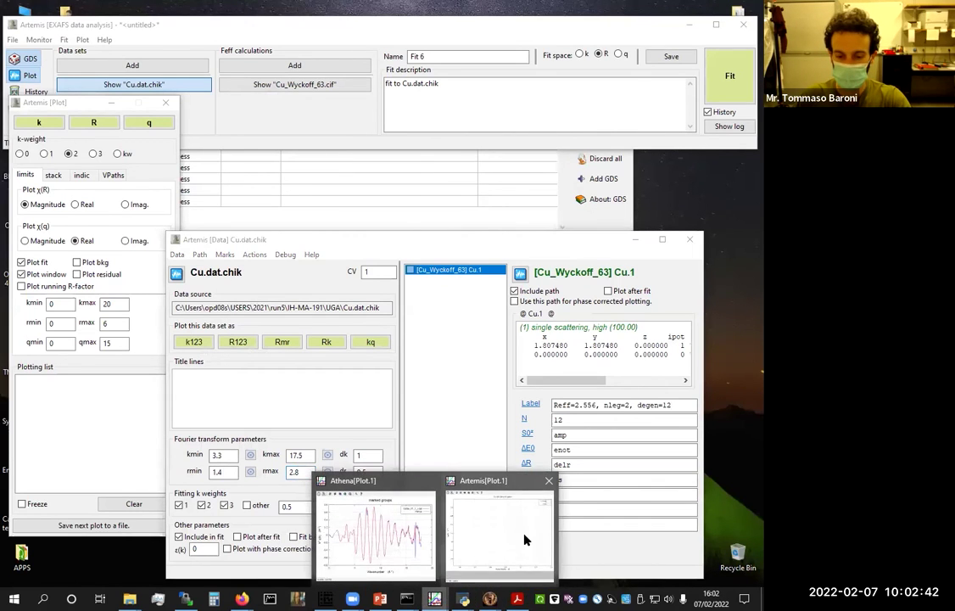
{"action": "left_click", "coordinate": [524, 534]}
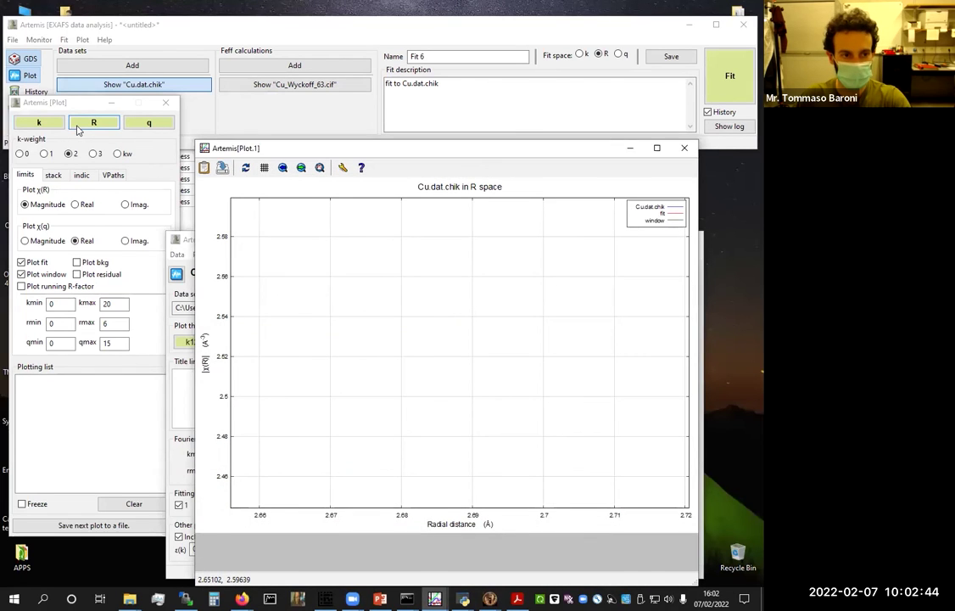
{"action": "left_click", "coordinate": [94, 122]}
{"action": "left_click", "coordinate": [319, 167]}
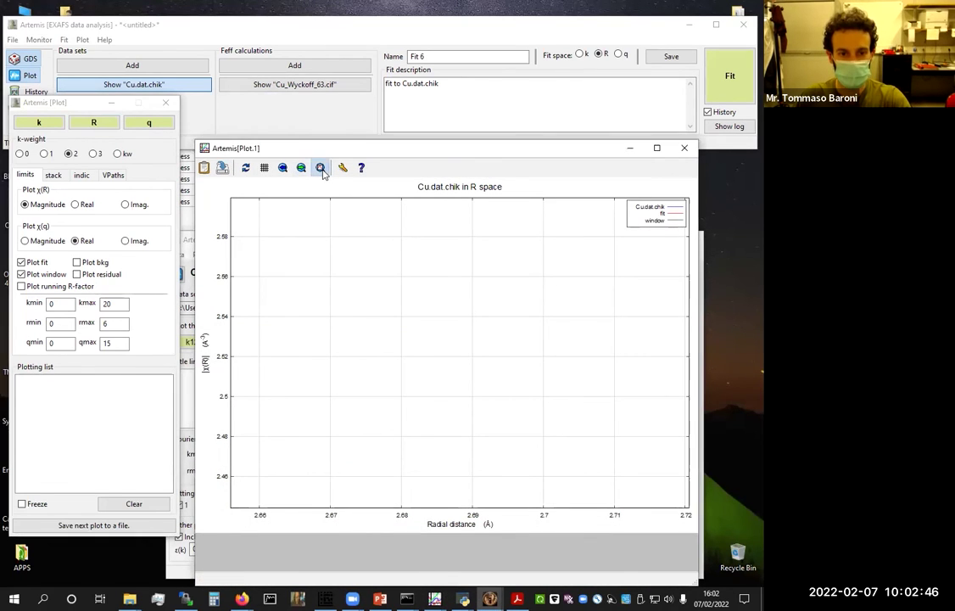
{"action": "left_click", "coordinate": [97, 127]}
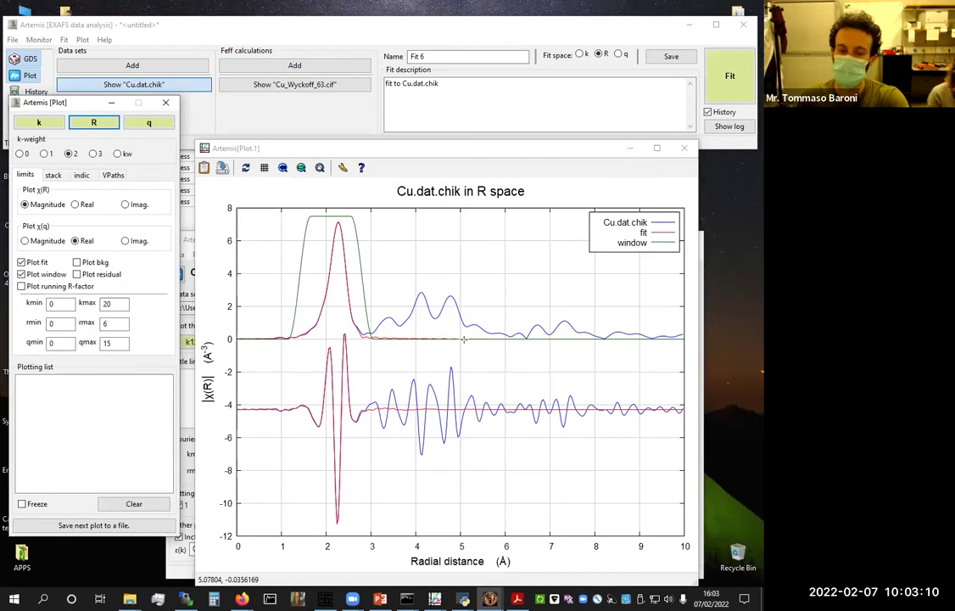
Add the Cu.3 single-scattering path with Reff 4.427 from the Cu_Wyckoff_63 Feff calculation to Cu.dat.chik, and minimize the Feff window
{"action": "left_click", "coordinate": [629, 148]}
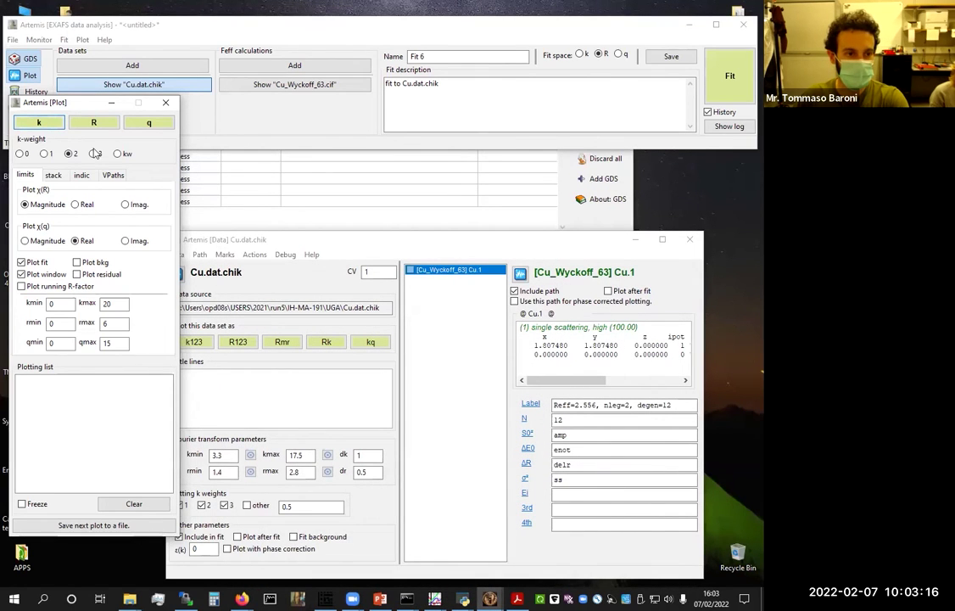
{"action": "left_click", "coordinate": [84, 123]}
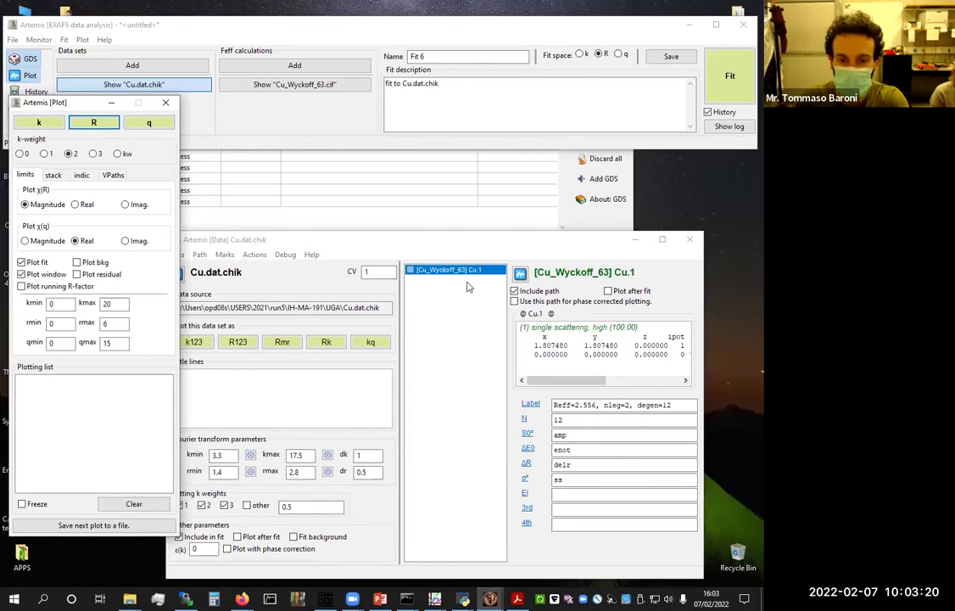
{"action": "left_click", "coordinate": [405, 238]}
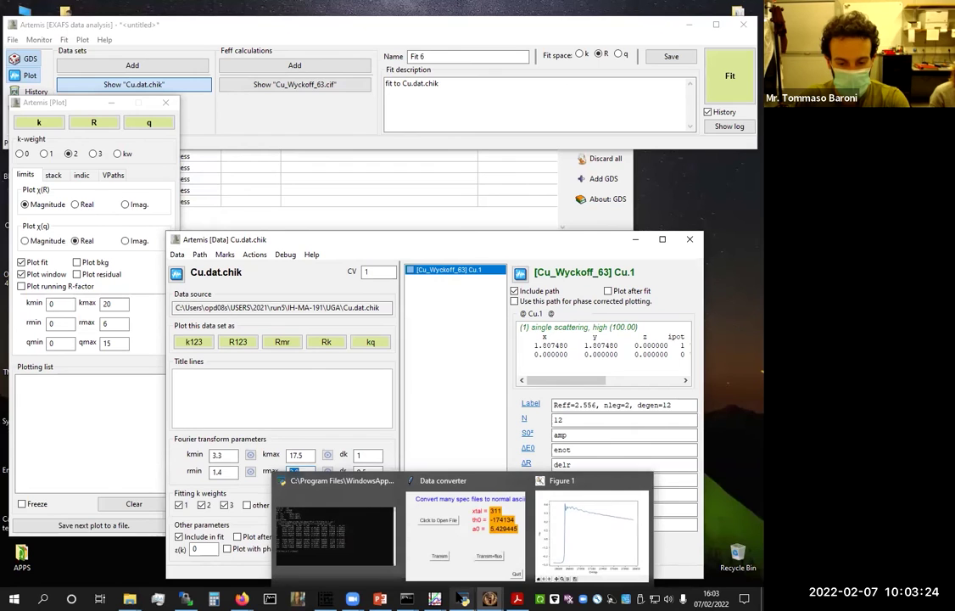
{"action": "mouse_move", "coordinate": [489, 599]}
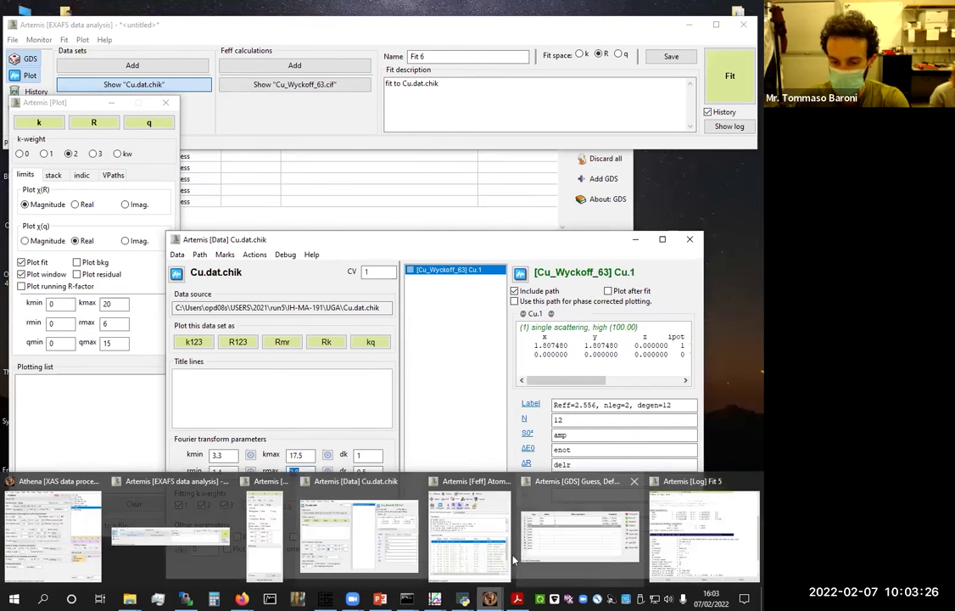
{"action": "left_click", "coordinate": [479, 542]}
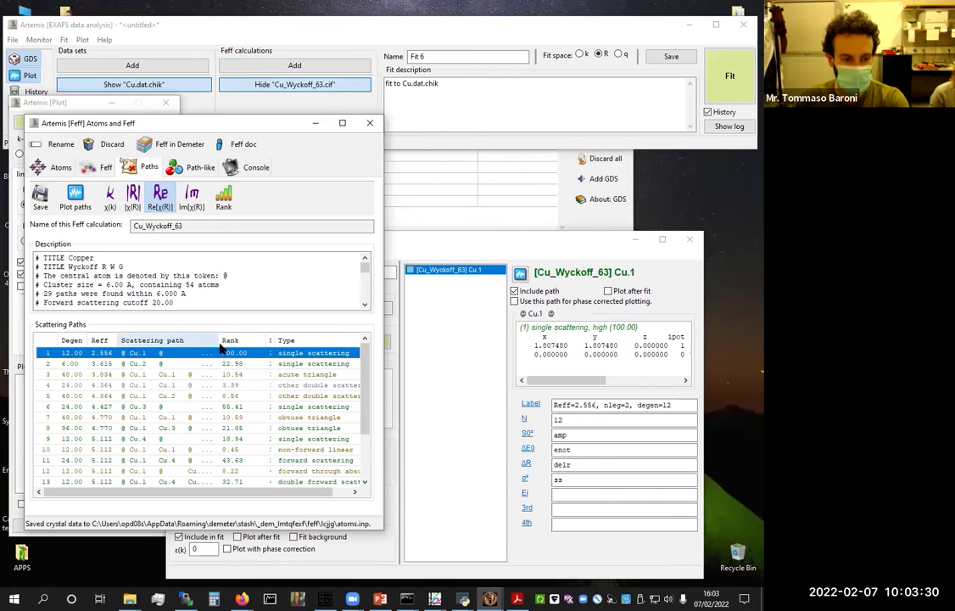
{"action": "left_click", "coordinate": [248, 408]}
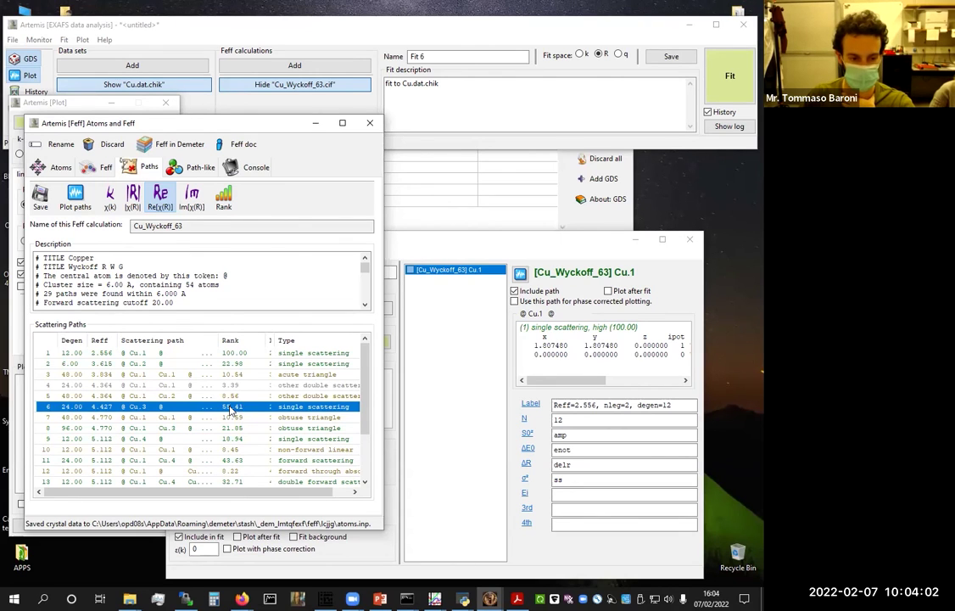
{"action": "left_click_drag", "start_coordinate": [447, 375], "coordinate": [446, 376]}
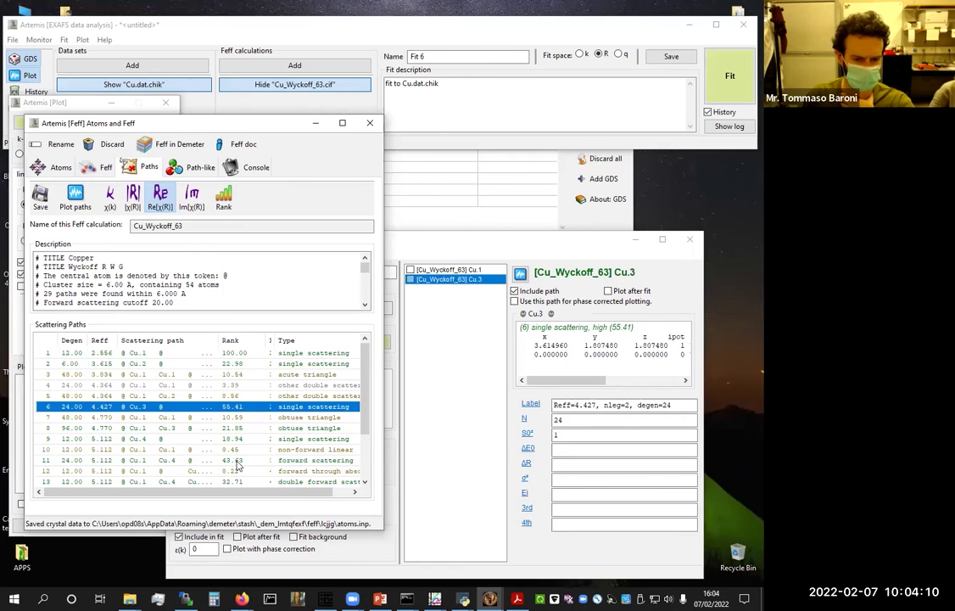
{"action": "left_click", "coordinate": [474, 438]}
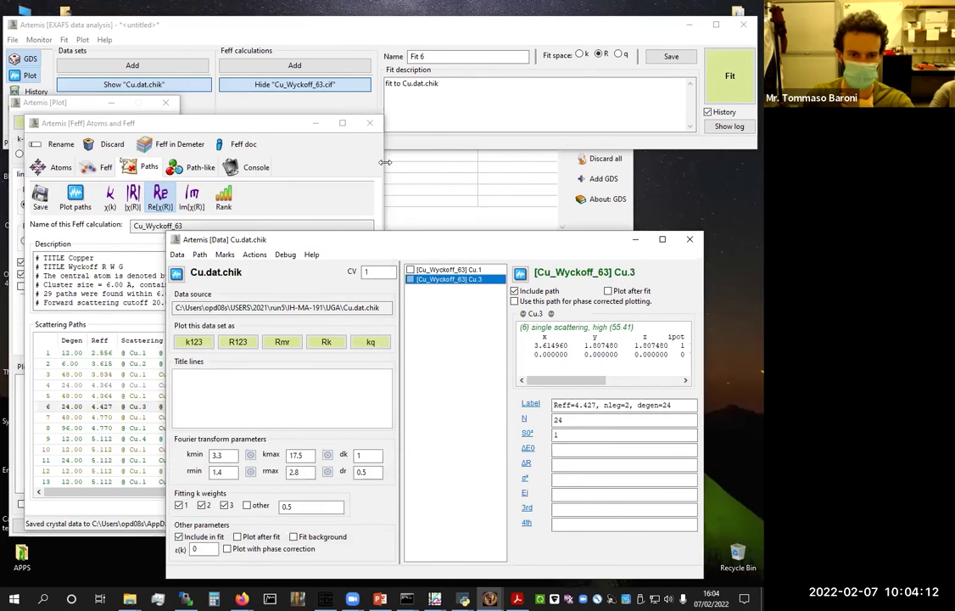
{"action": "left_click", "coordinate": [314, 124]}
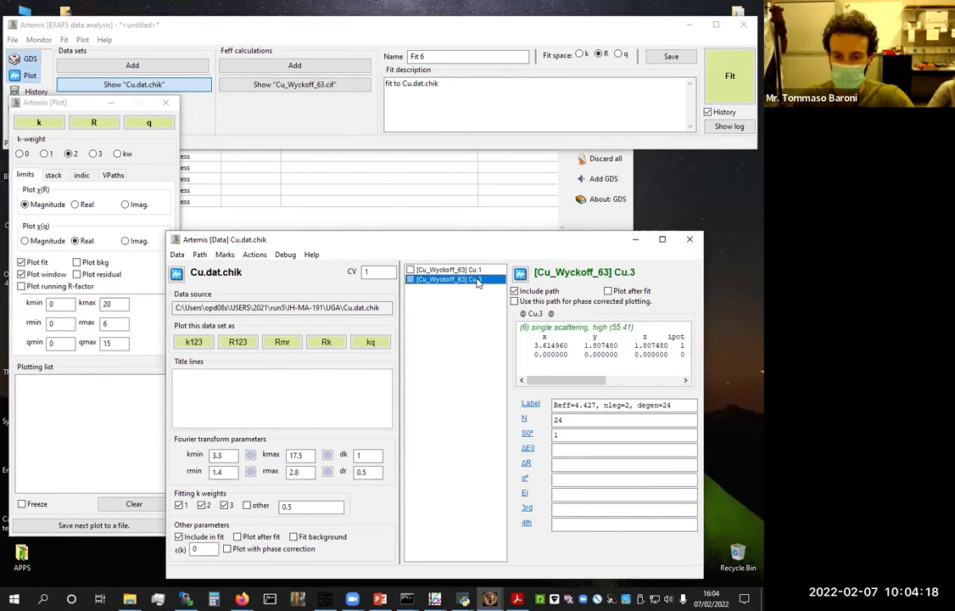
Check the Reff in the Cu.3 path label and set the Fourier transform rmax of Cu.dat.chik to 4.6
{"action": "double_click", "coordinate": [581, 406]}
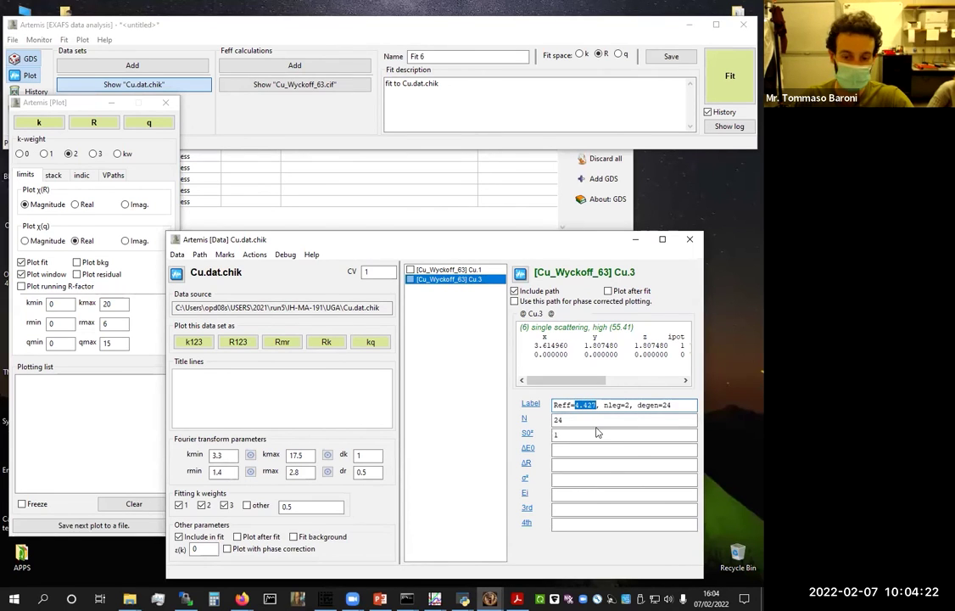
{"action": "left_click", "coordinate": [622, 406]}
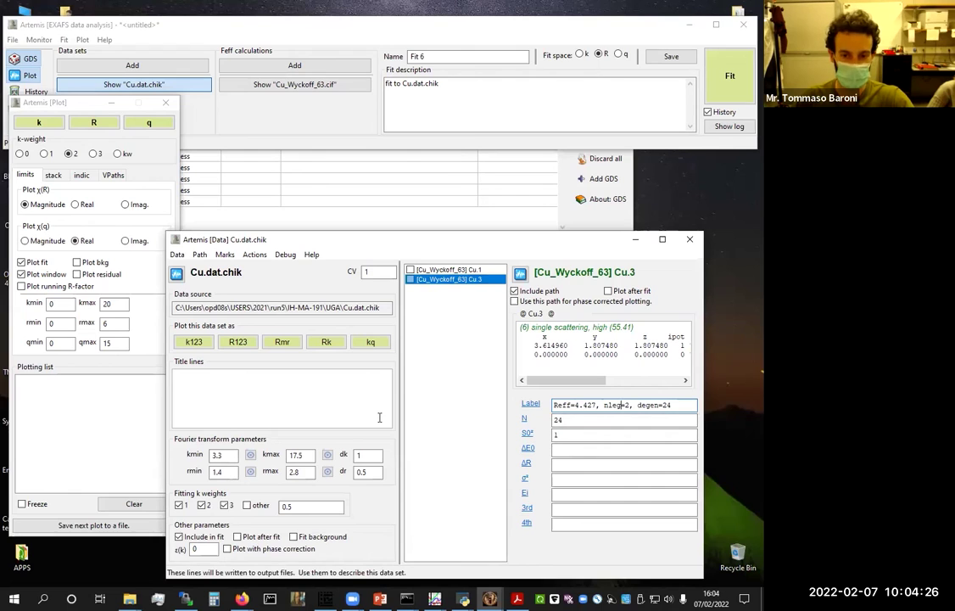
{"action": "double_click", "coordinate": [297, 472]}
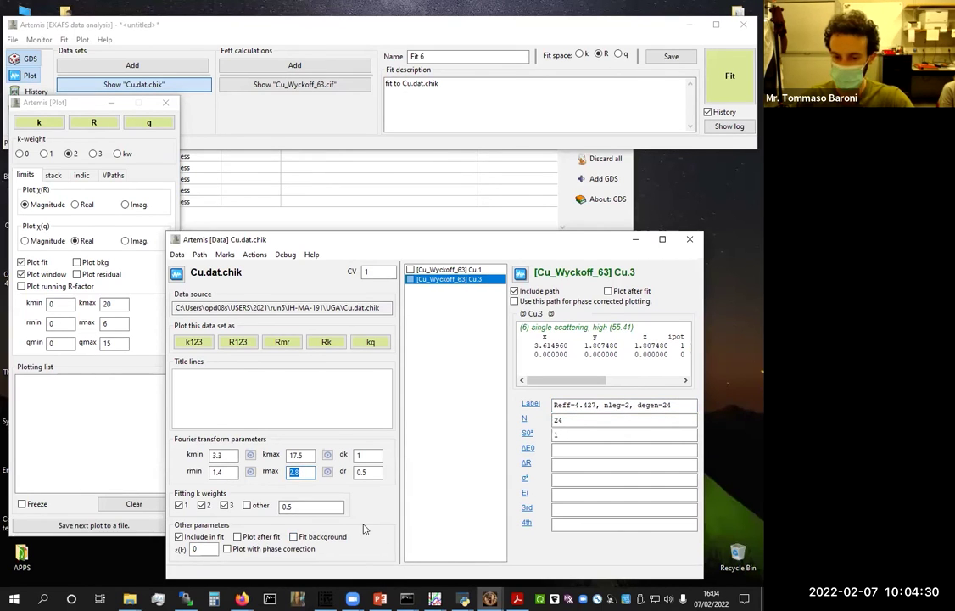
{"action": "type", "text": "4.6"}
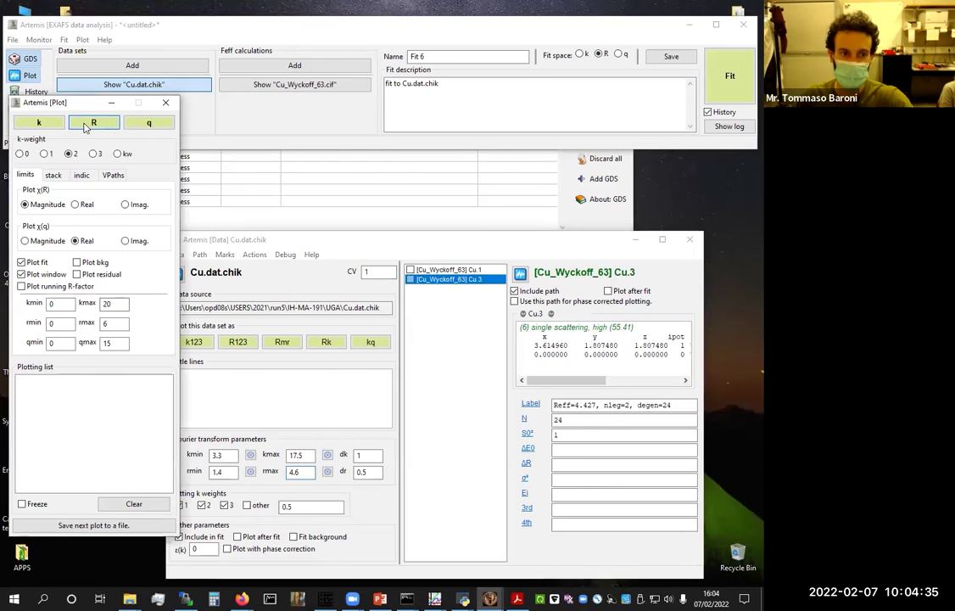
Replot the Cu.dat.chik fit in R space and bring the Artemis plot window into view
{"action": "left_click", "coordinate": [93, 122]}
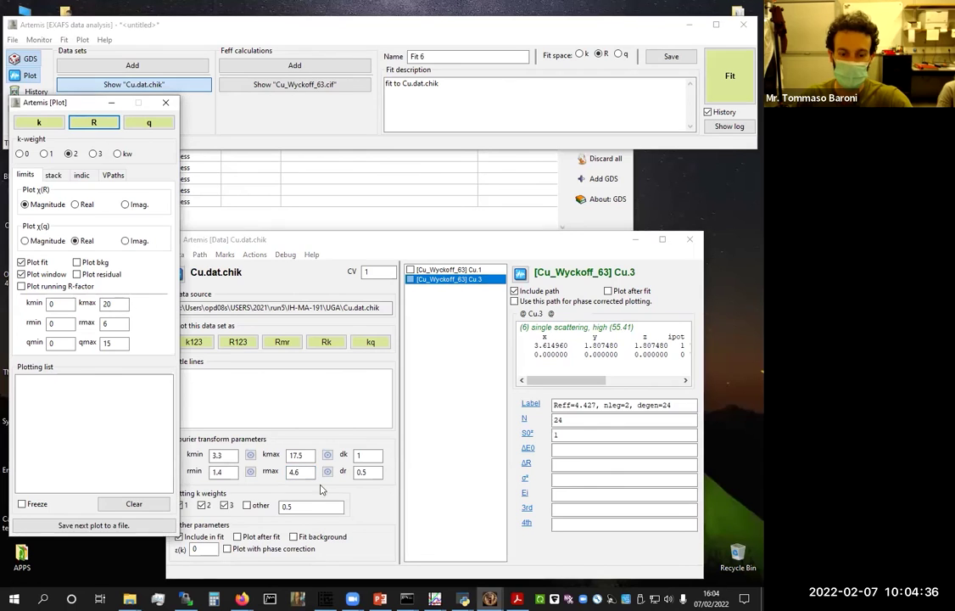
{"action": "left_click", "coordinate": [434, 598]}
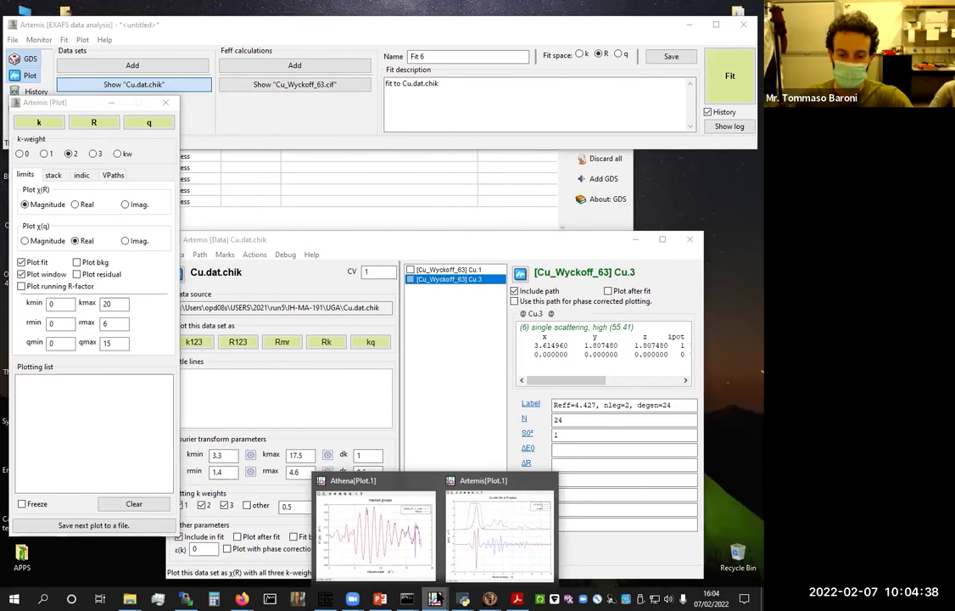
{"action": "left_click", "coordinate": [464, 553]}
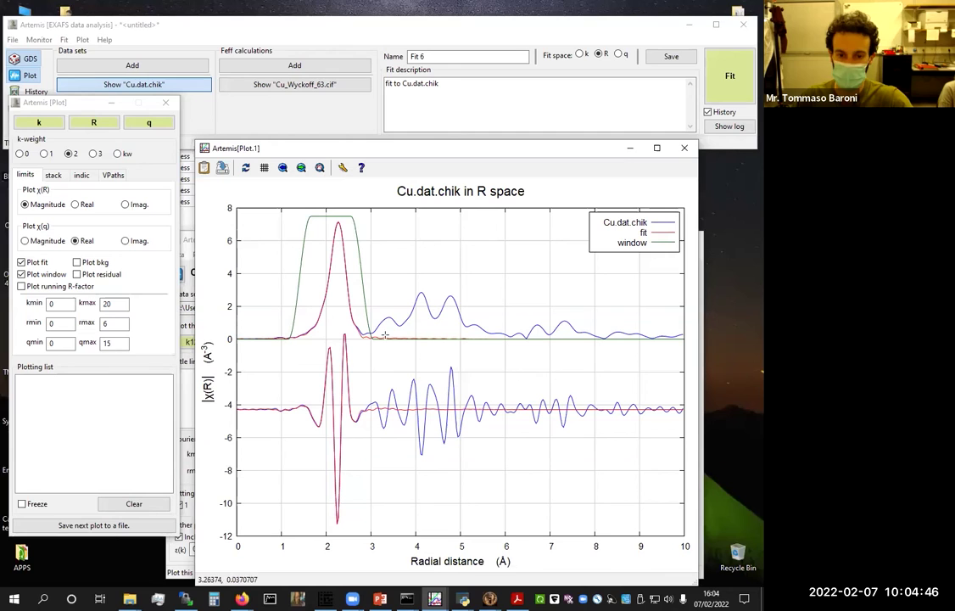
Set the Cu.3 path parameters of Cu.dat.chik: S0² to amp, ΔE0 to enot, ΔR to delr1 and σ² to ss
{"action": "key", "text": "alt+Tab"}
{"action": "left_click", "coordinate": [479, 245]}
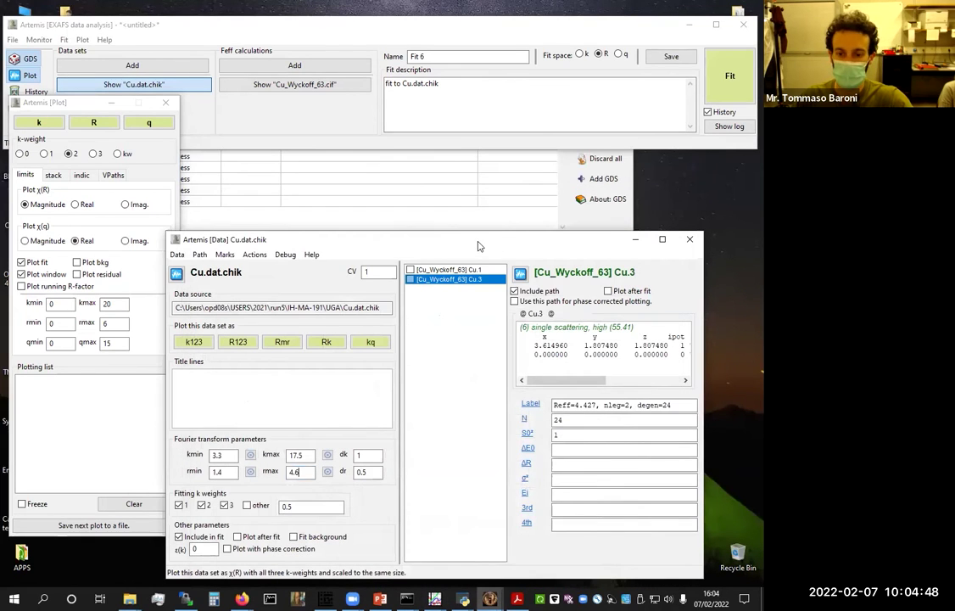
{"action": "key", "text": "Tab"}
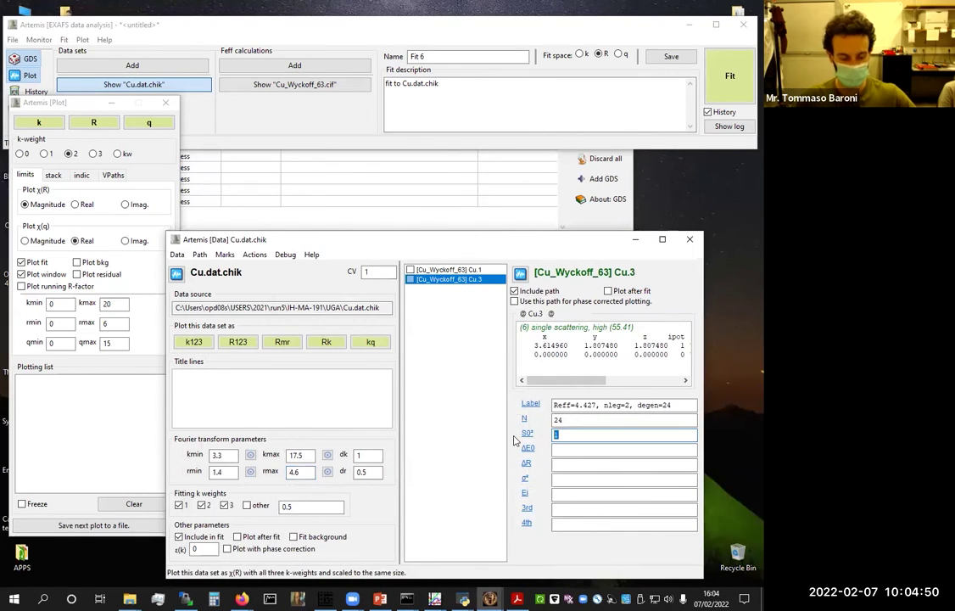
{"action": "type", "text": "amp"}
{"action": "key", "text": "Tab"}
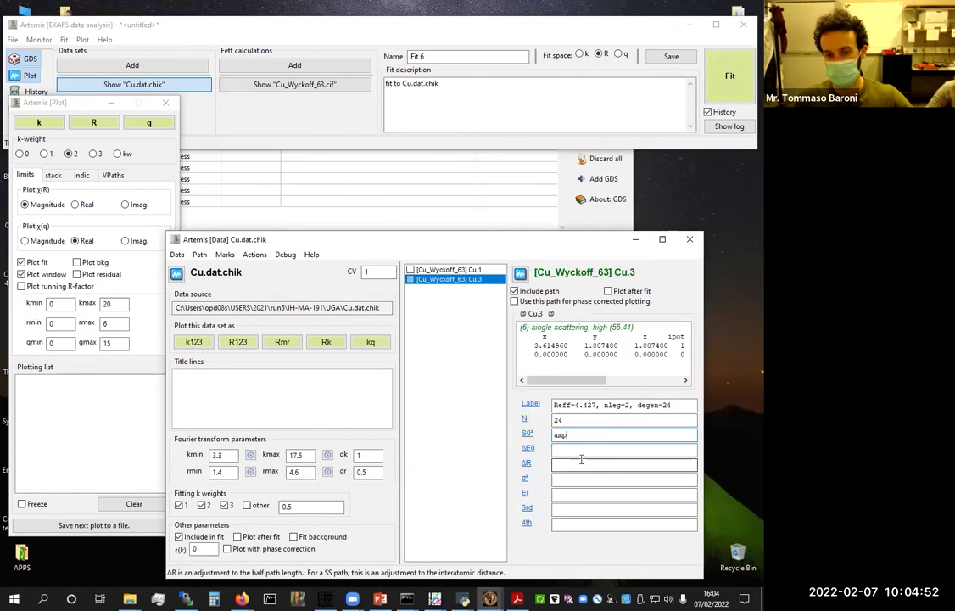
{"action": "type", "text": "enot"}
{"action": "left_click", "coordinate": [576, 465]}
{"action": "type", "text": "delr1"}
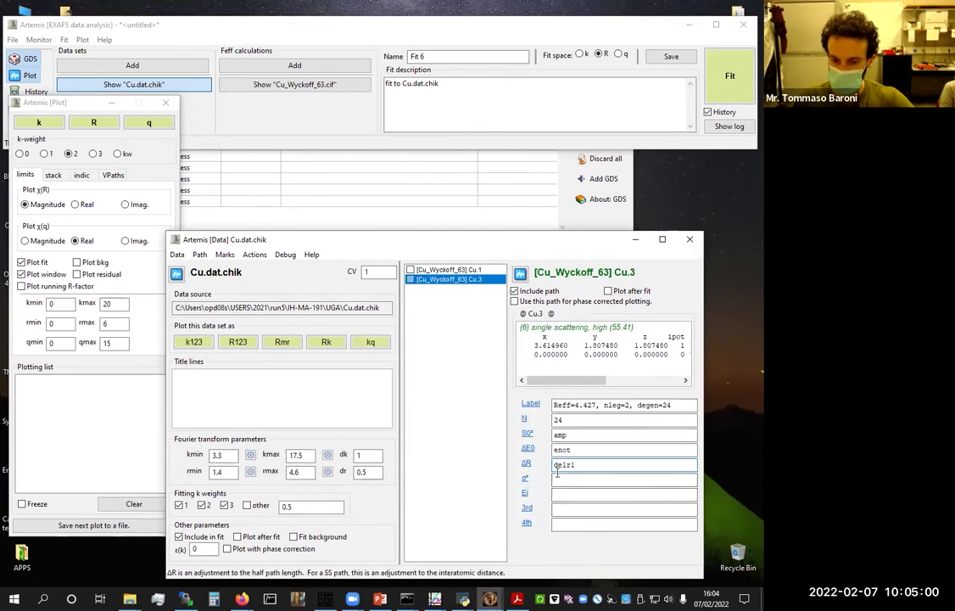
{"action": "key", "text": "Tab"}
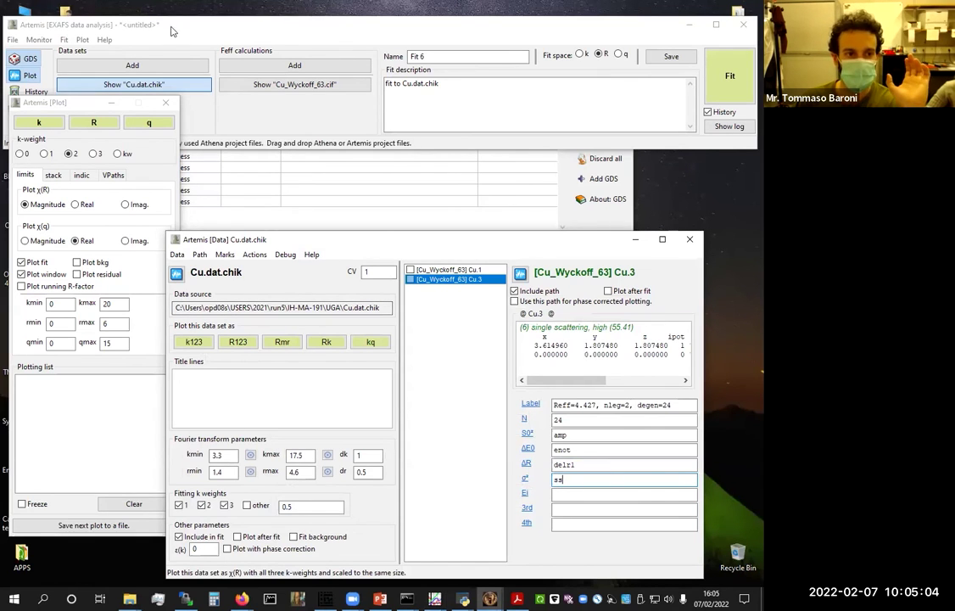
{"action": "double_click", "coordinate": [553, 465]}
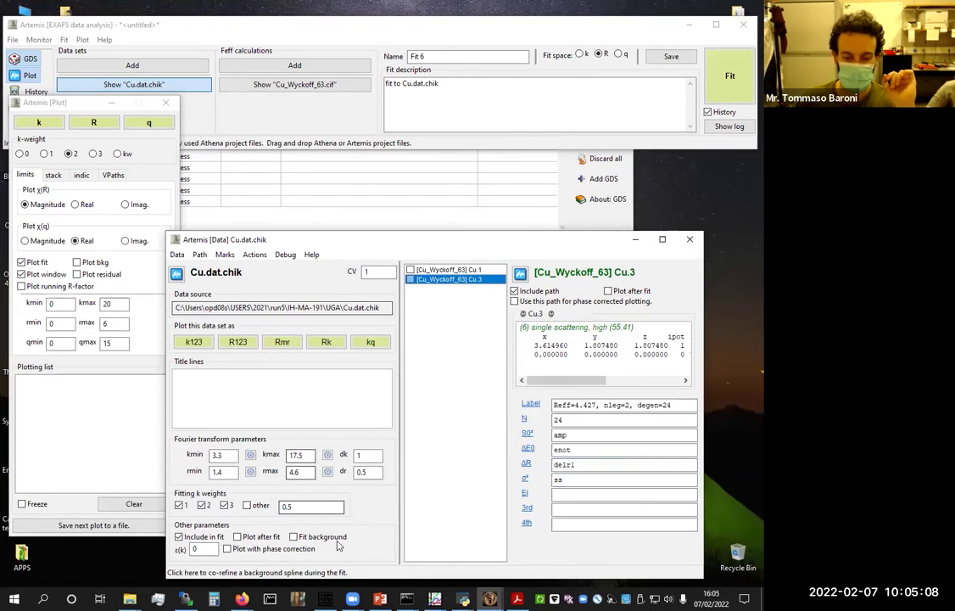
Add a guess parameter delr1 with the value 0 to the GDS list and run the fit
{"action": "left_click", "coordinate": [490, 599]}
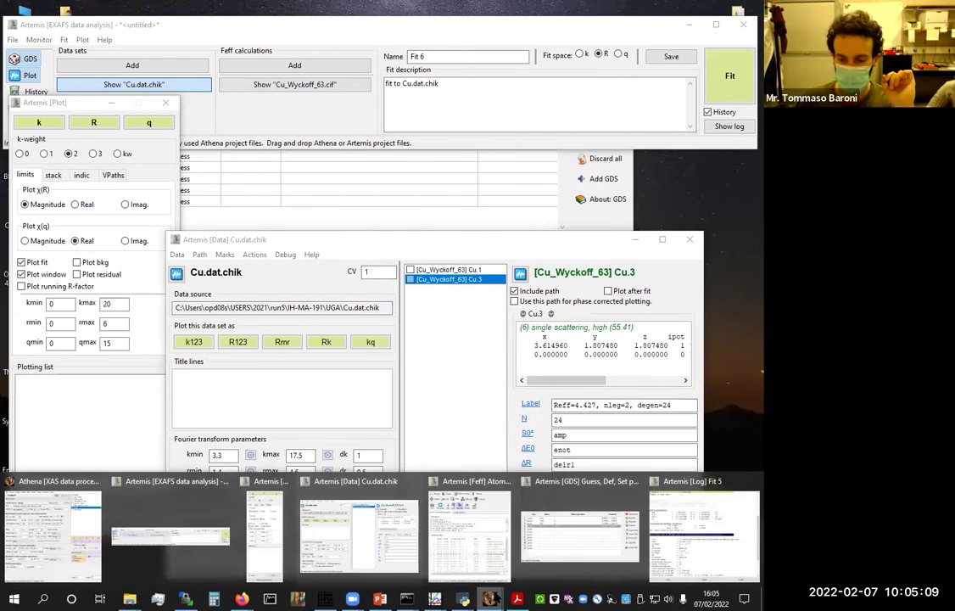
{"action": "left_click", "coordinate": [591, 558]}
{"action": "left_click", "coordinate": [232, 124]}
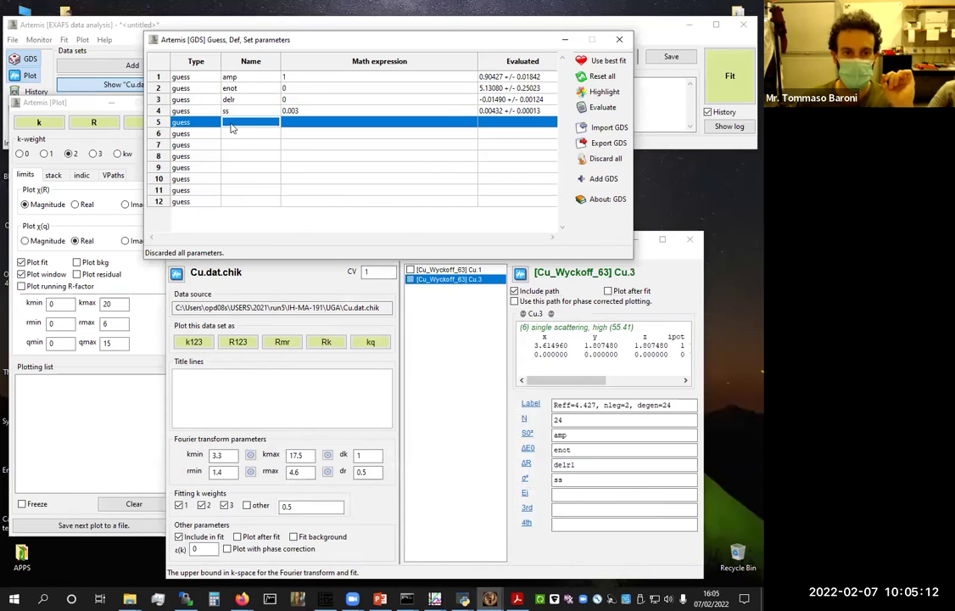
{"action": "type", "text": "delr1"}
{"action": "left_click", "coordinate": [291, 124]}
{"action": "type", "text": "0"}
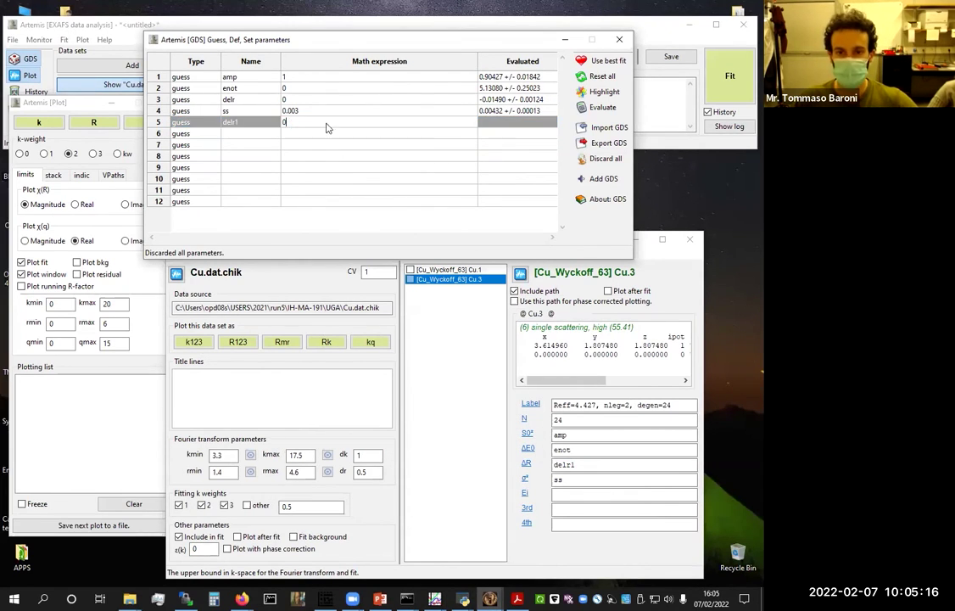
{"action": "left_click", "coordinate": [577, 41]}
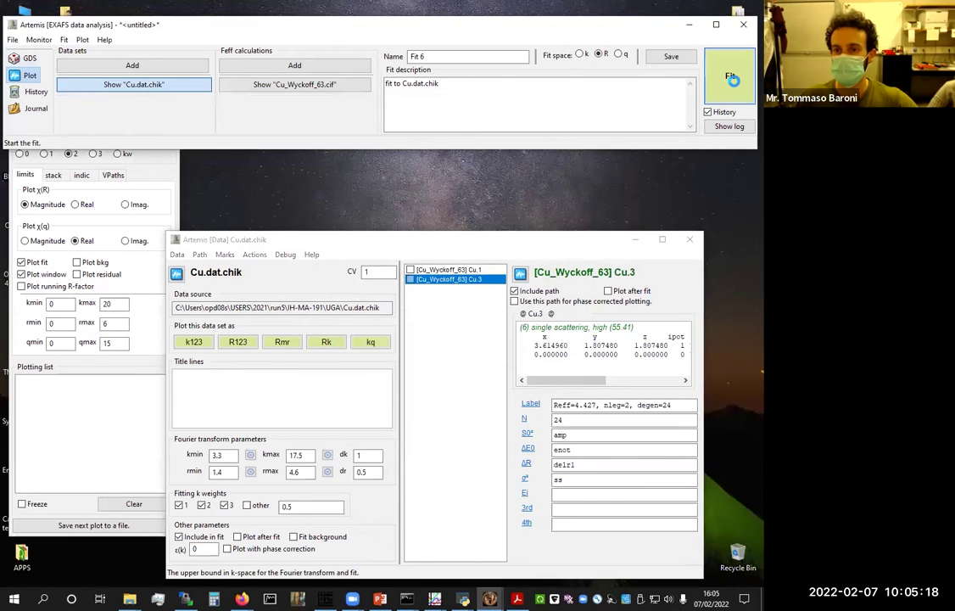
{"action": "left_click", "coordinate": [730, 75]}
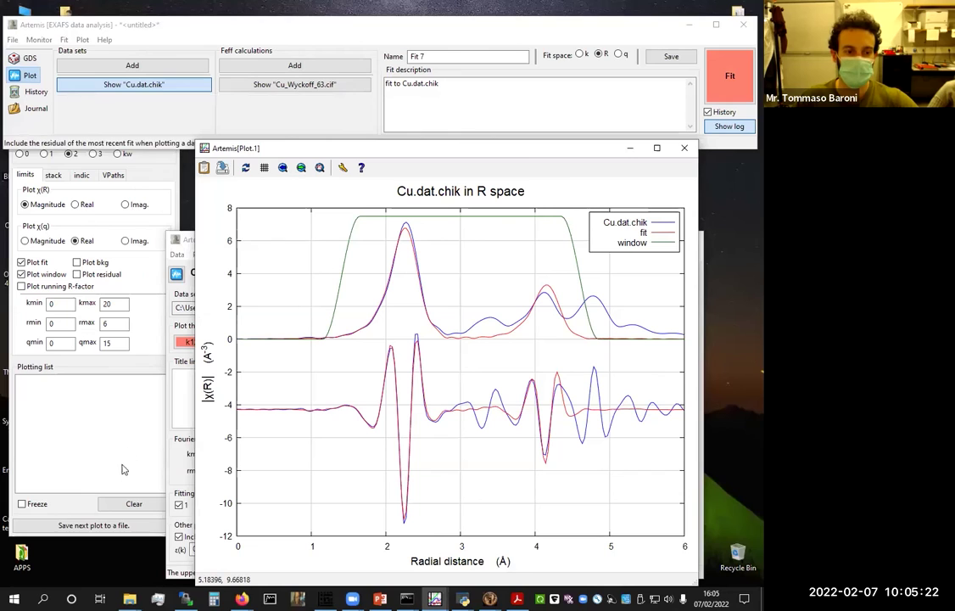
Inspect the R-space fit plot enlarged and zoomed to the range from about 0.65 to 4.9 Å, and restore its window size
{"action": "left_click", "coordinate": [124, 370]}
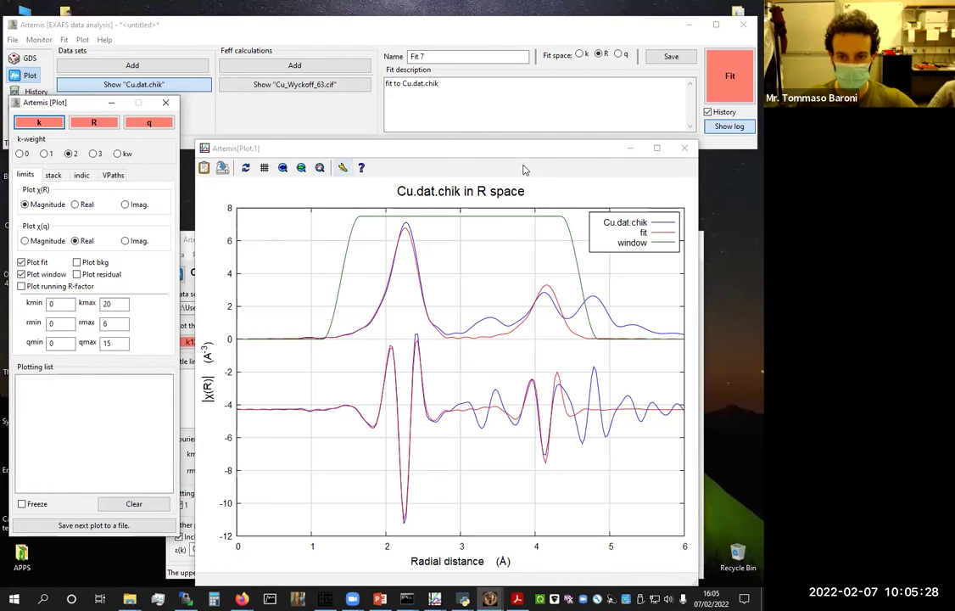
{"action": "left_click", "coordinate": [657, 149]}
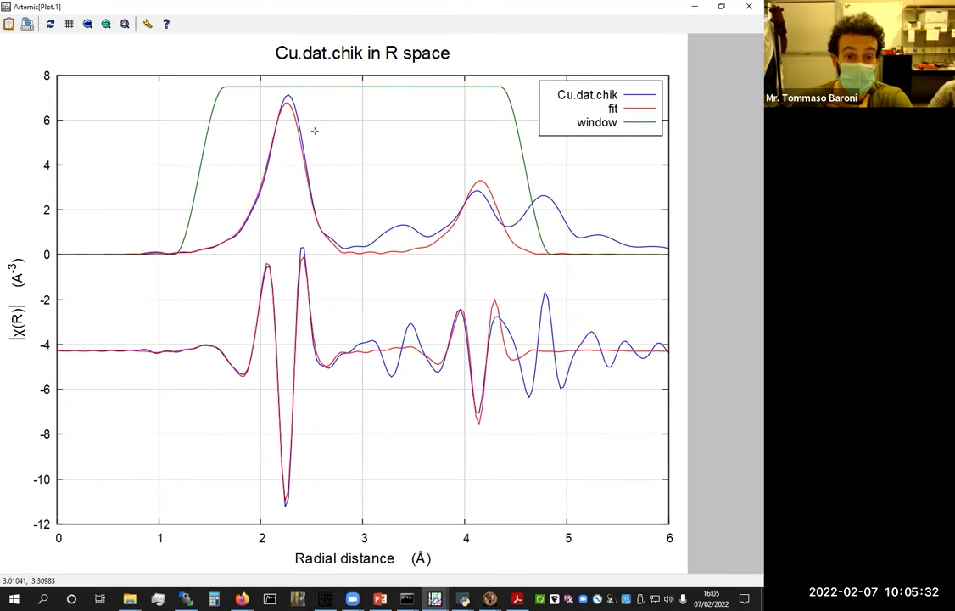
{"action": "right_click", "coordinate": [554, 273]}
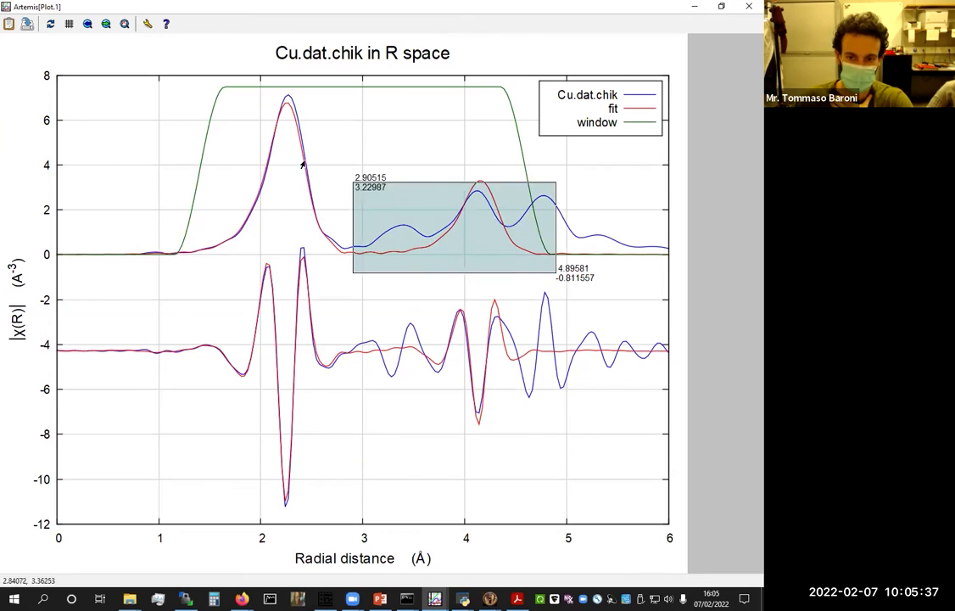
{"action": "right_click", "coordinate": [123, 82]}
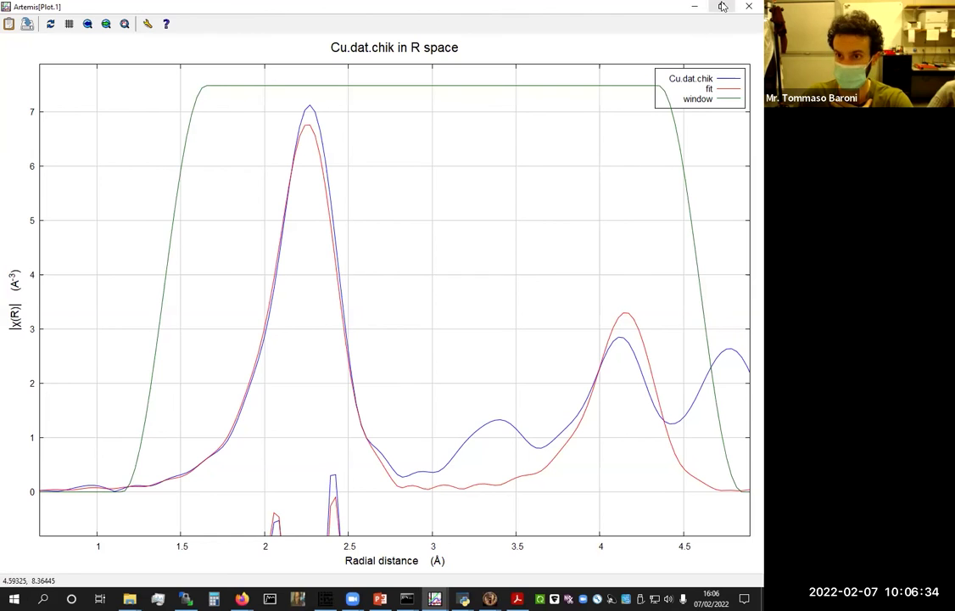
{"action": "double_click", "coordinate": [636, 6]}
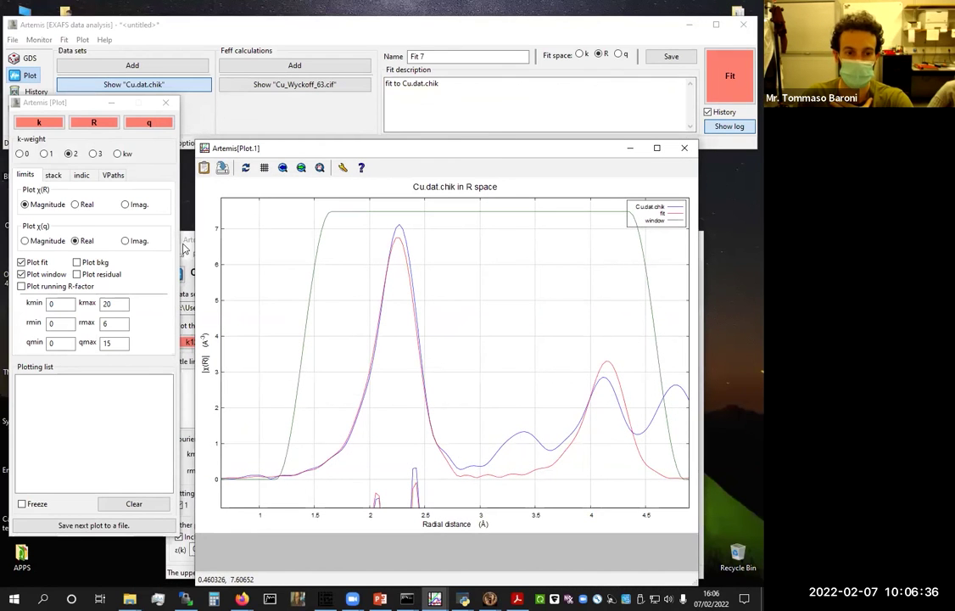
Examine the fitted amp, enot, delr and delr1 values with their uncertainties in the Fit 6 log, and minimize the log and plot windows
{"action": "left_click", "coordinate": [434, 598]}
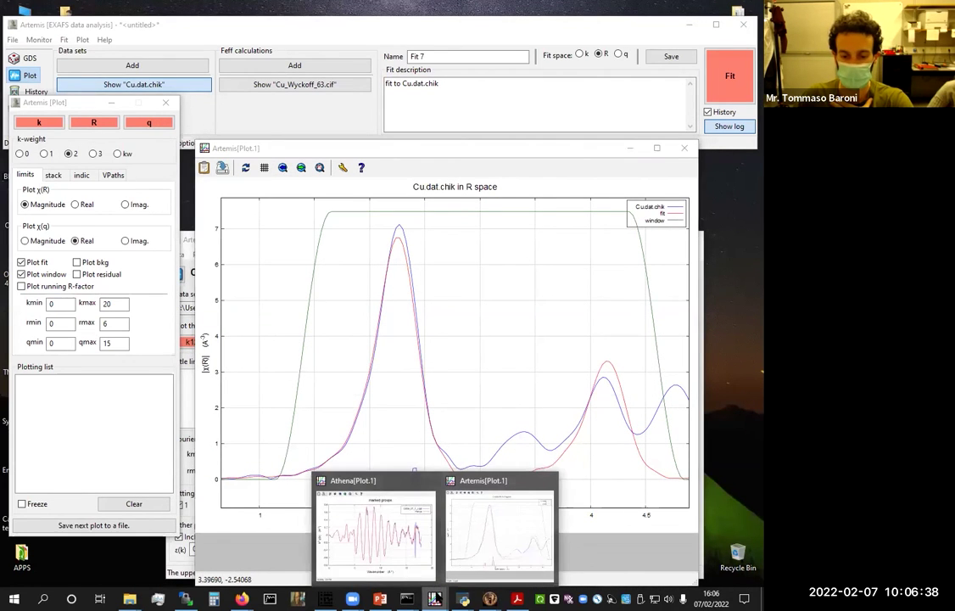
{"action": "mouse_move", "coordinate": [490, 599]}
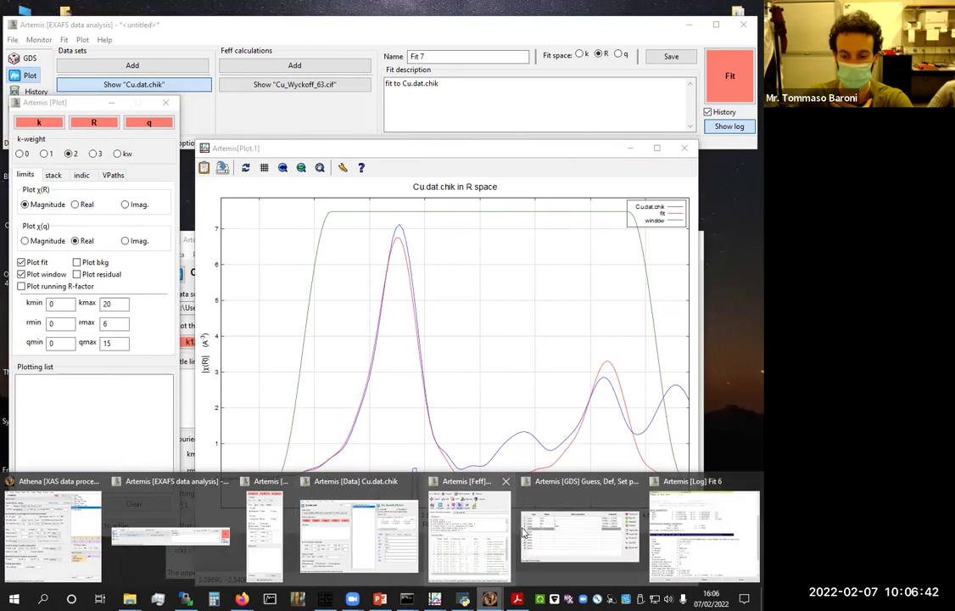
{"action": "left_click", "coordinate": [678, 547]}
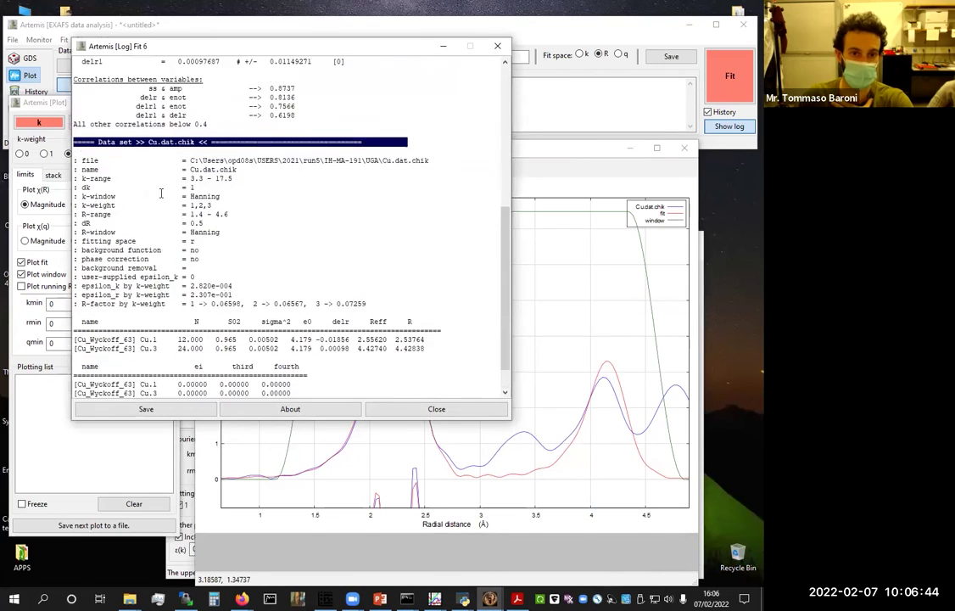
{"action": "scroll", "coordinate": [160, 193], "scroll_direction": "up", "scroll_amount": 7}
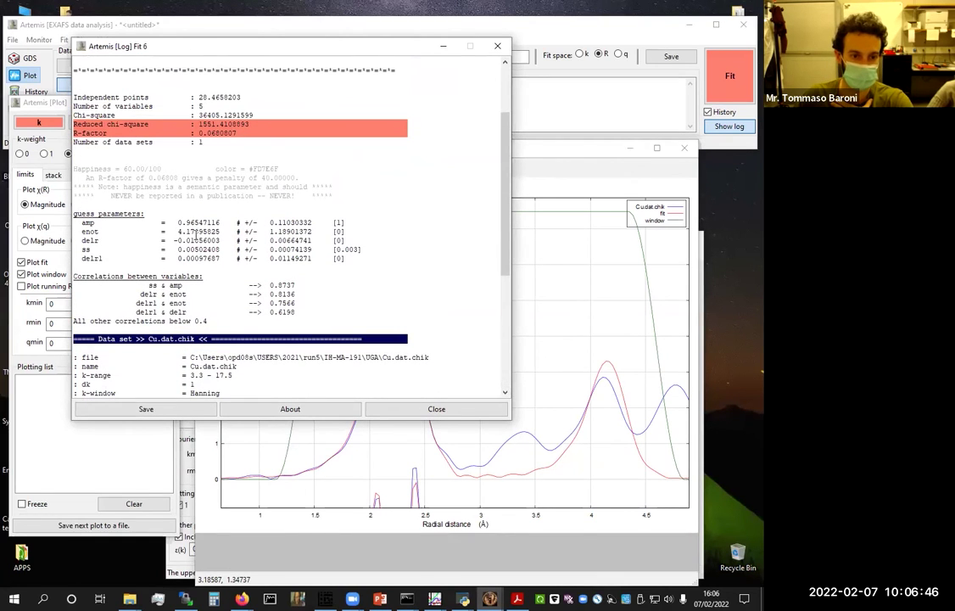
{"action": "left_click_drag", "start_coordinate": [178, 222], "coordinate": [259, 222]}
{"action": "left_click_drag", "start_coordinate": [188, 231], "coordinate": [293, 230]}
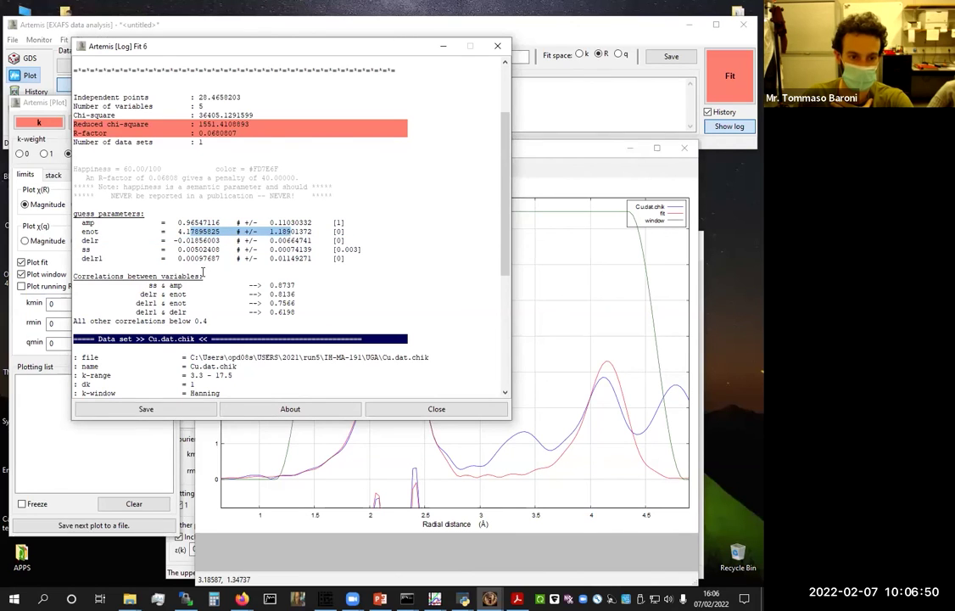
{"action": "left_click_drag", "start_coordinate": [177, 241], "coordinate": [307, 242]}
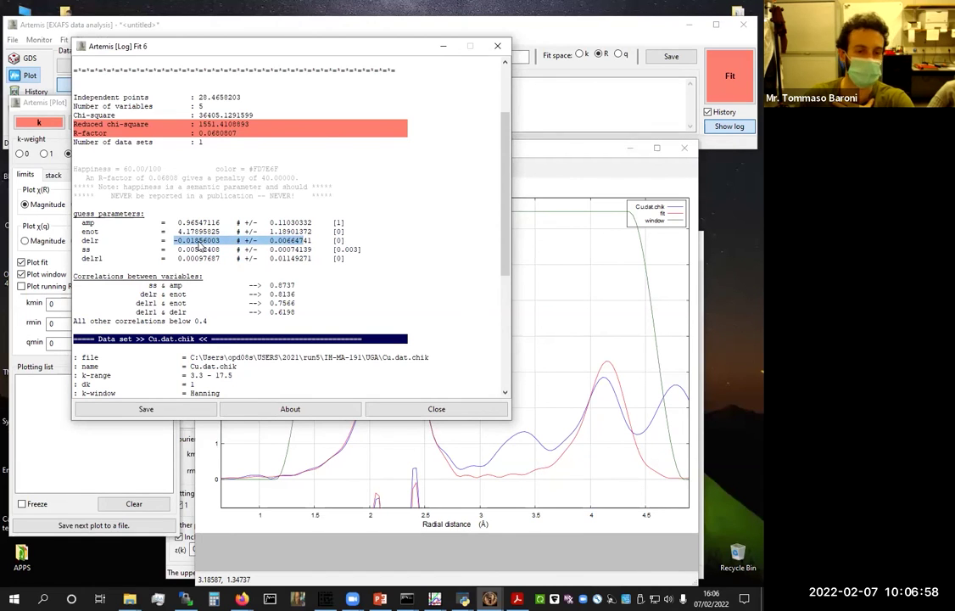
{"action": "left_click_drag", "start_coordinate": [179, 258], "coordinate": [208, 257]}
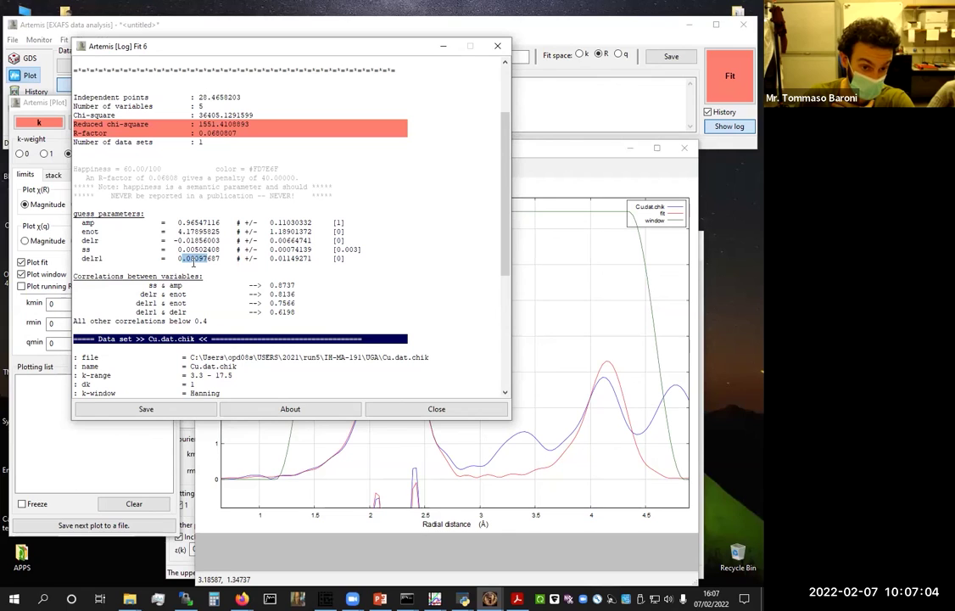
{"action": "left_click_drag", "start_coordinate": [271, 258], "coordinate": [303, 257]}
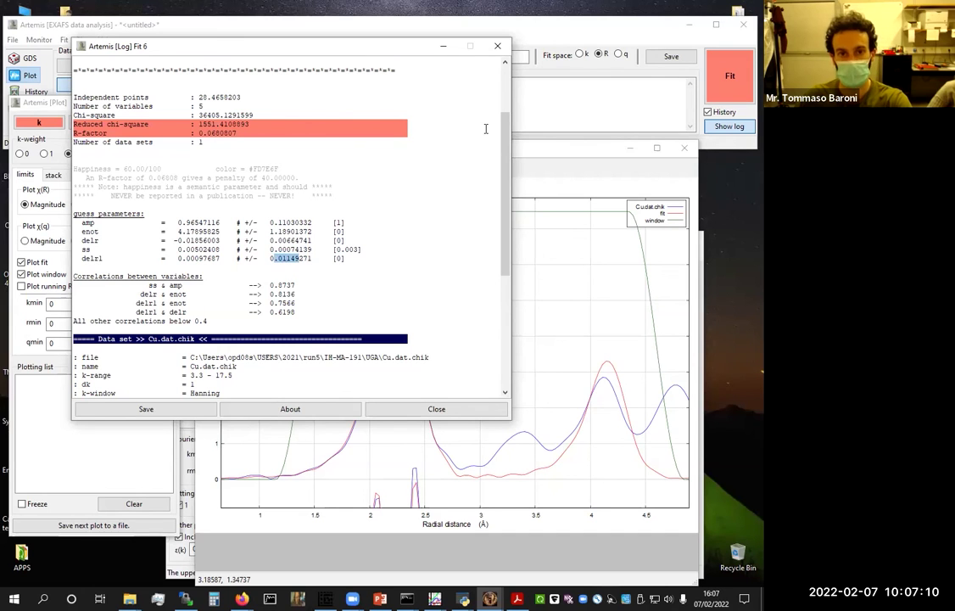
{"action": "left_click", "coordinate": [445, 47]}
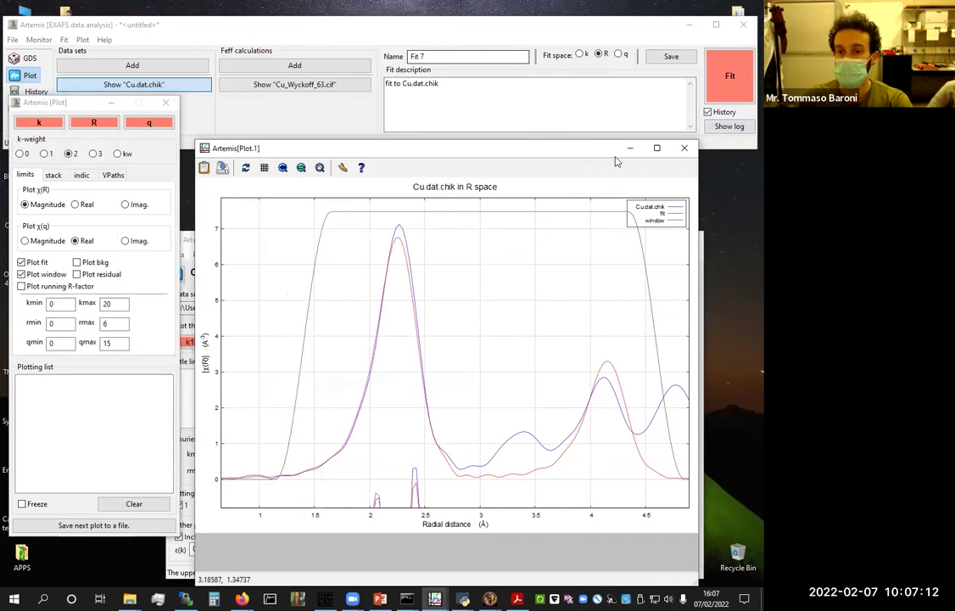
{"action": "left_click", "coordinate": [632, 149]}
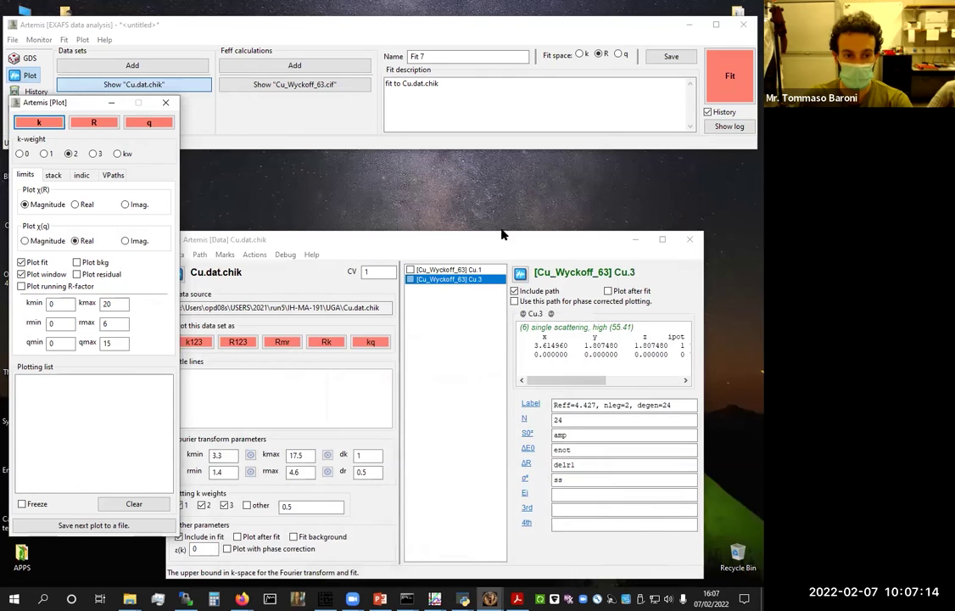
Add the Cu.2 single-scattering path with Reff 3.615 from the Cu_Wyckoff_63 Feff calculation to Cu.dat.chik, checking its distance against the fit plot
{"action": "left_click", "coordinate": [489, 599]}
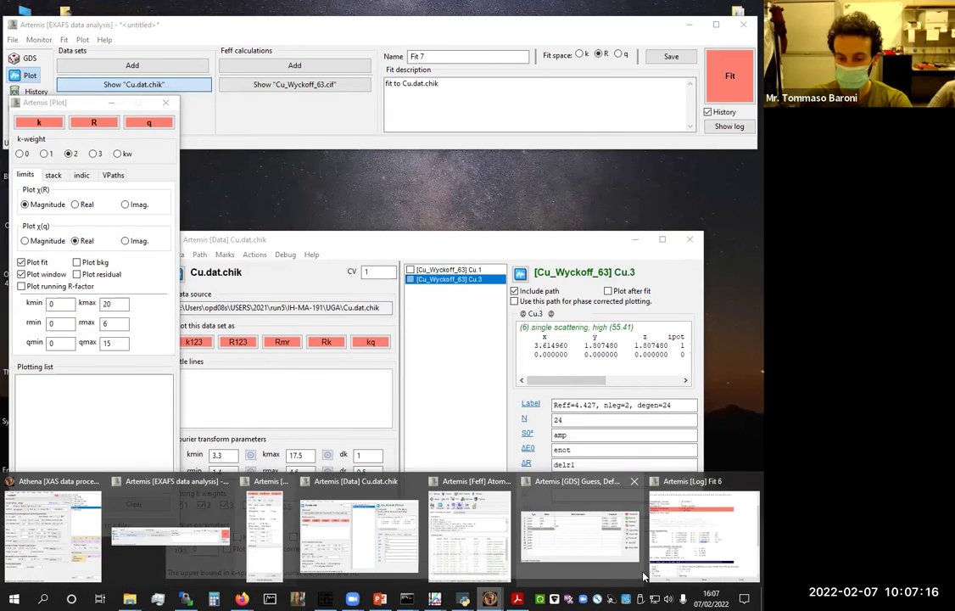
{"action": "left_click", "coordinate": [469, 530]}
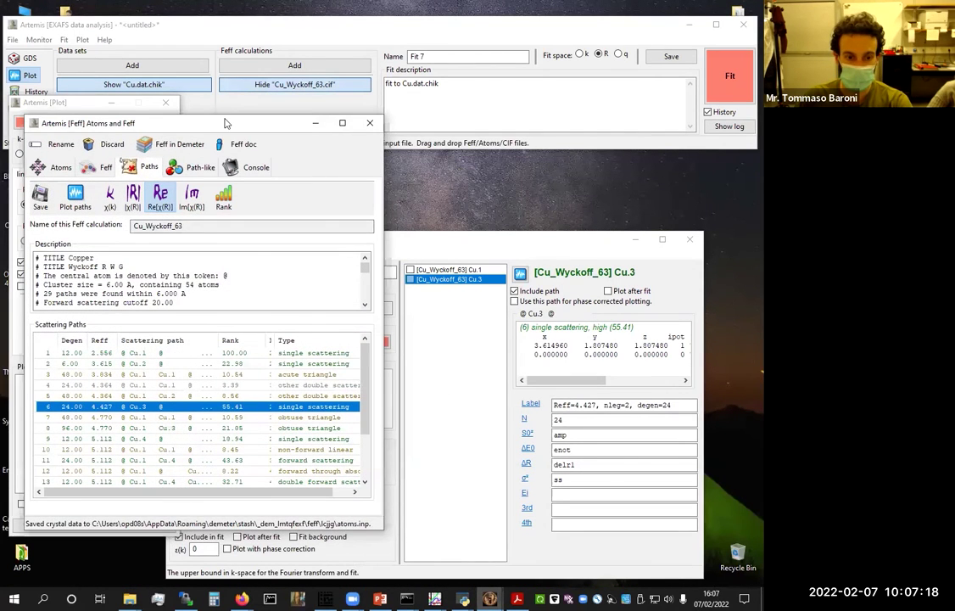
{"action": "left_click", "coordinate": [96, 364]}
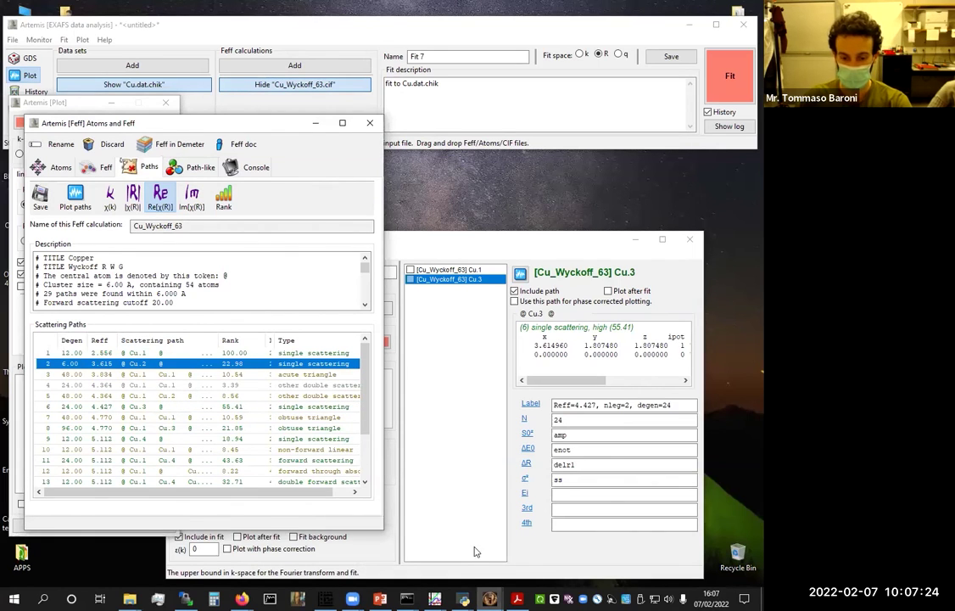
{"action": "mouse_move", "coordinate": [434, 599]}
{"action": "left_click", "coordinate": [500, 526]}
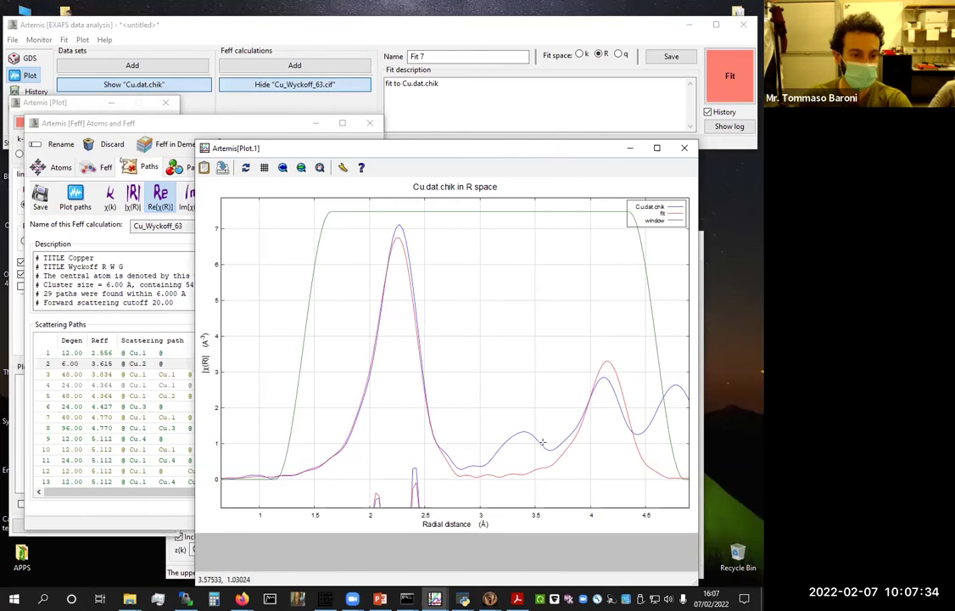
{"action": "left_click", "coordinate": [557, 129]}
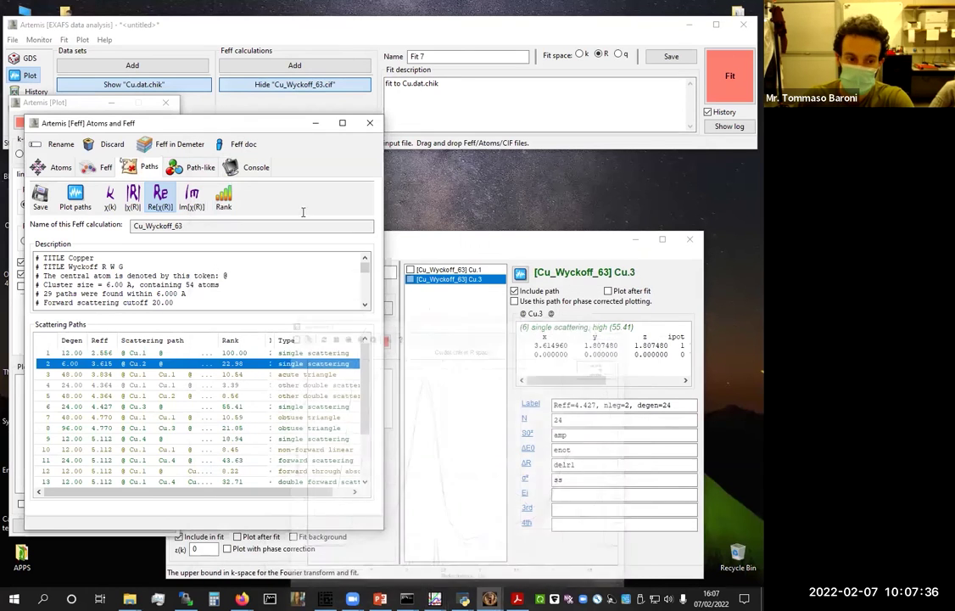
{"action": "left_click_drag", "start_coordinate": [125, 367], "coordinate": [433, 324]}
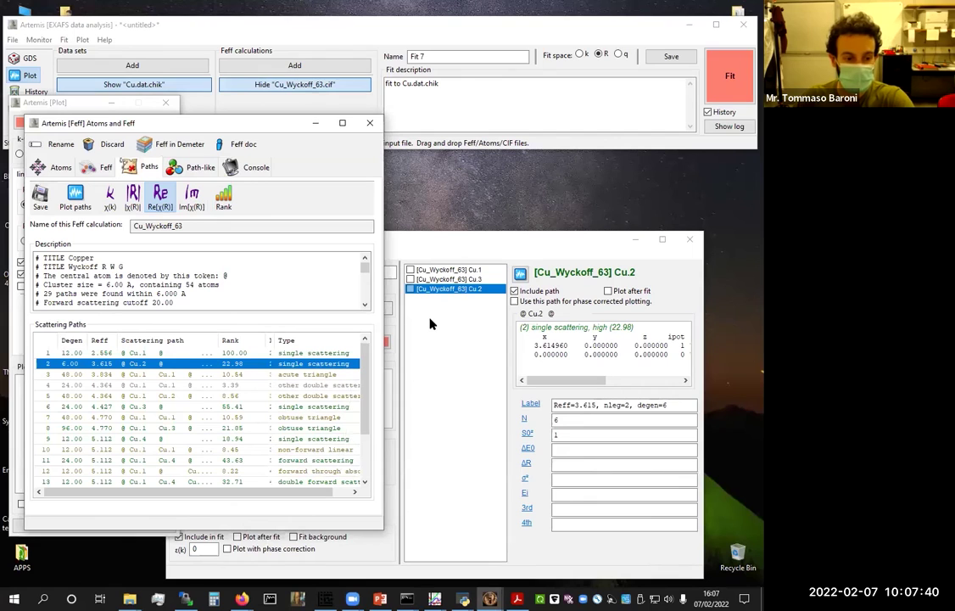
Add the Cu.1 Cu.3 obtuse triangle path with Reff 4.770 to Cu.dat.chik and bring the Artemis fit plot into view
{"action": "left_click", "coordinate": [102, 428]}
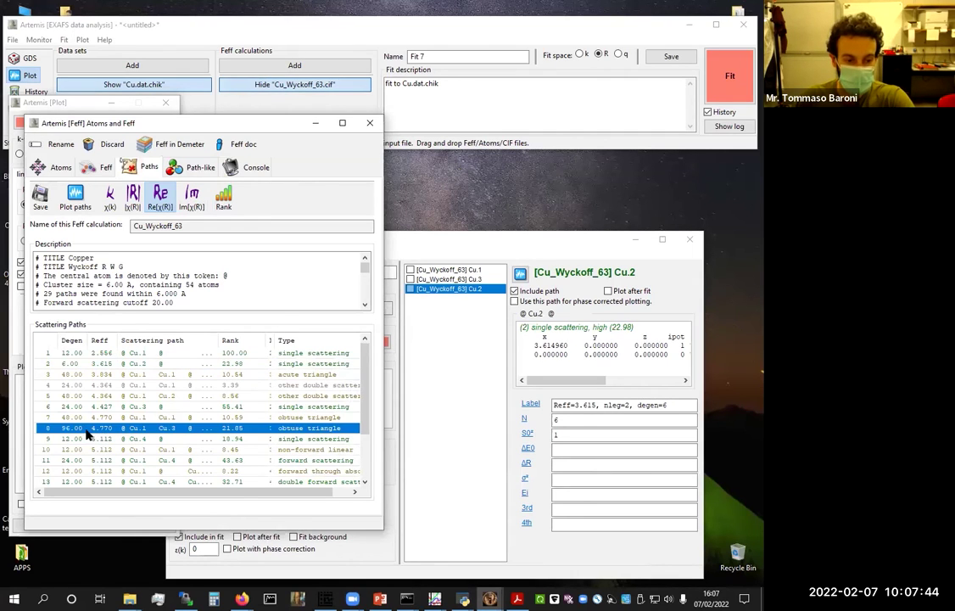
{"action": "left_click_drag", "start_coordinate": [428, 360], "coordinate": [428, 360]}
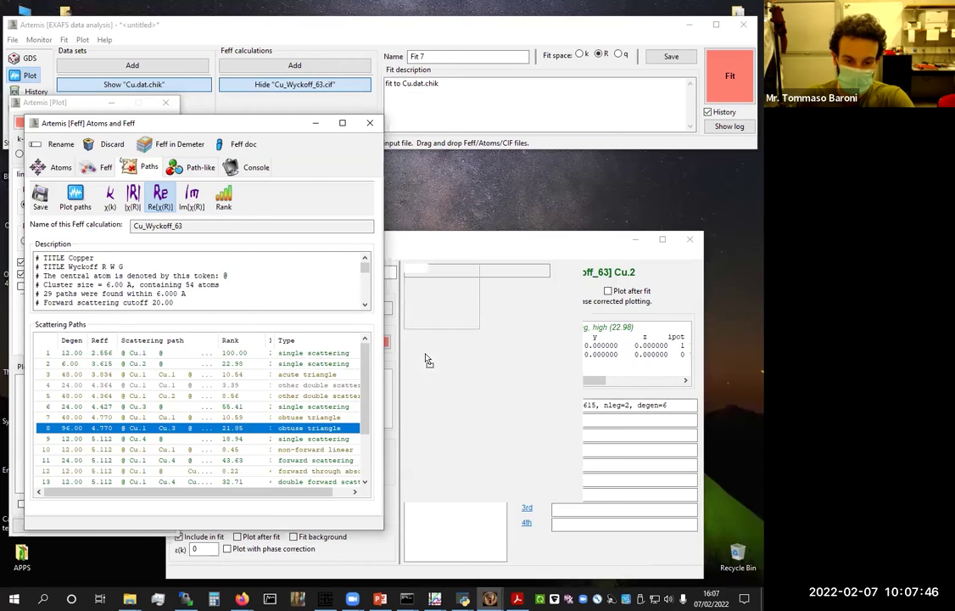
{"action": "mouse_move", "coordinate": [434, 599]}
{"action": "left_click", "coordinate": [494, 551]}
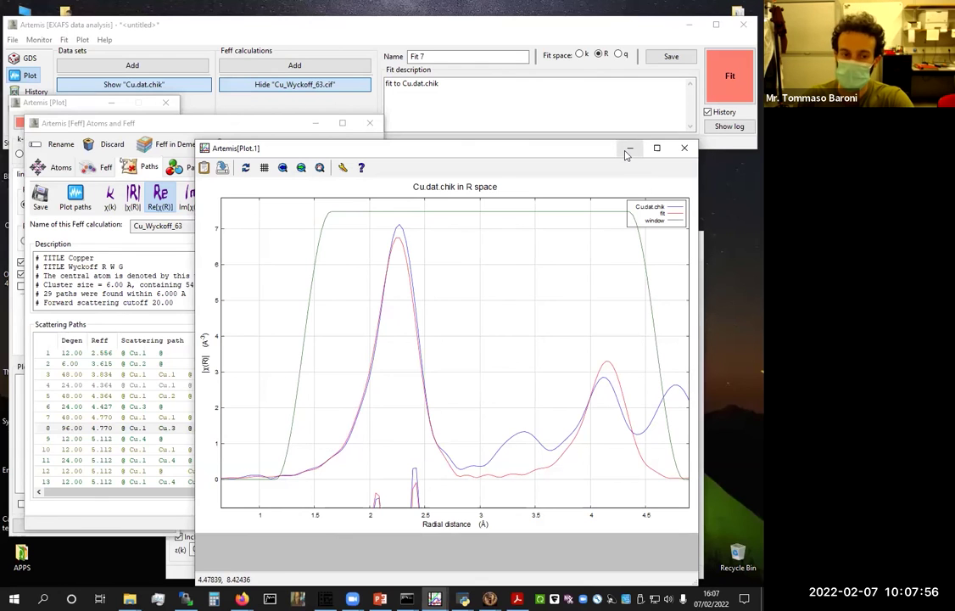
Clear the plot and Feff windows out of view and set the Fourier transform rmax of Cu.dat.chik to 5
{"action": "left_click", "coordinate": [547, 136]}
{"action": "left_click", "coordinate": [312, 125]}
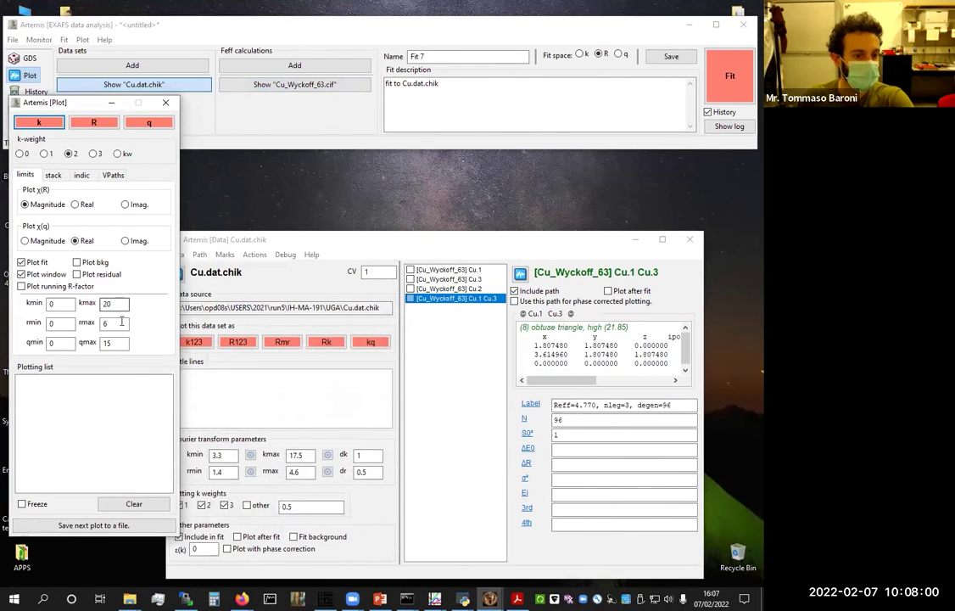
{"action": "double_click", "coordinate": [300, 471]}
{"action": "type", "text": "5"}
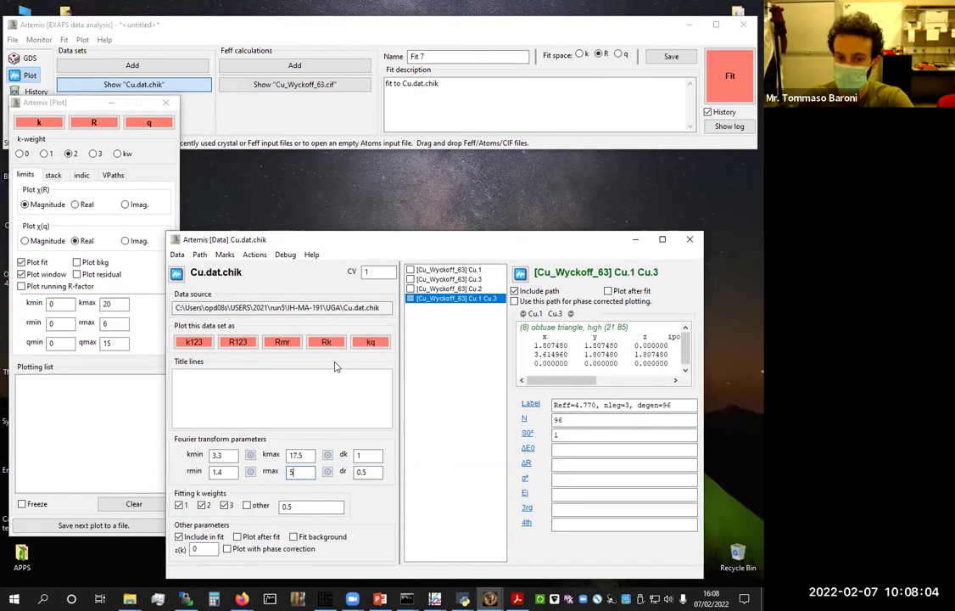
Plot Cu.dat.chik with its fit in k-space at k-weights 1, 2 and 3, and return to the data window
{"action": "left_click", "coordinate": [194, 342]}
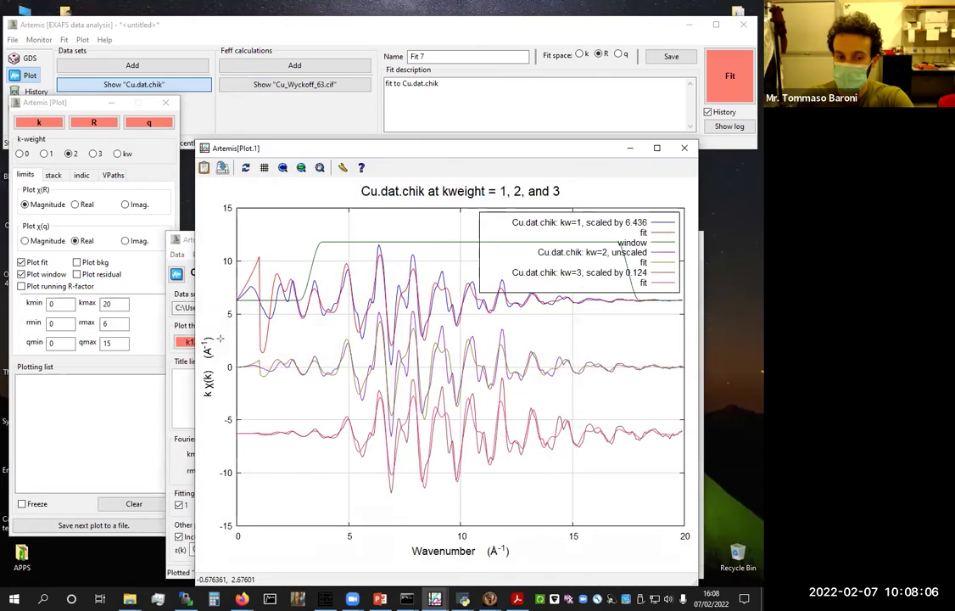
{"action": "left_click", "coordinate": [93, 123]}
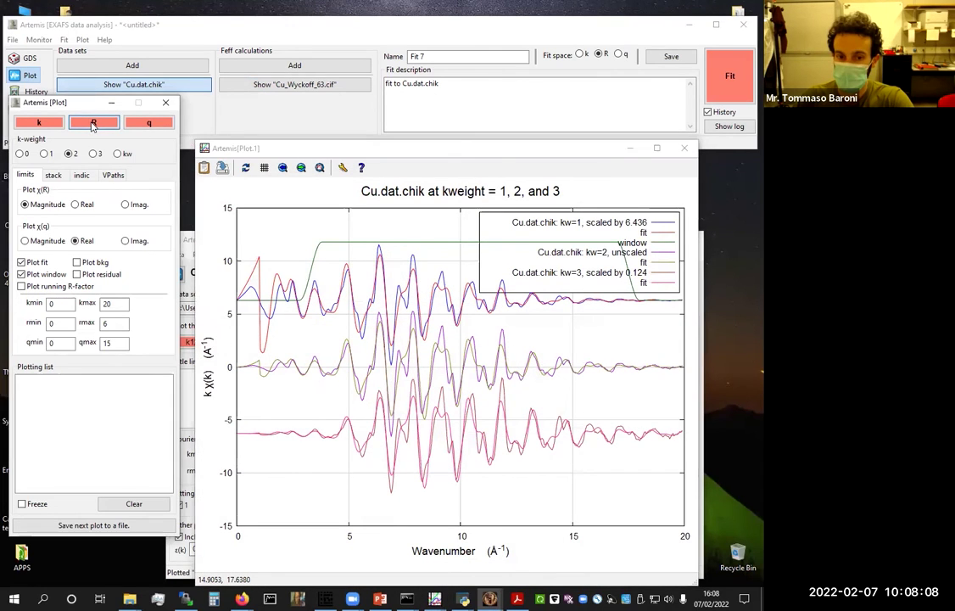
{"action": "left_click", "coordinate": [607, 175]}
{"action": "left_click", "coordinate": [629, 148]}
{"action": "left_click", "coordinate": [434, 598]}
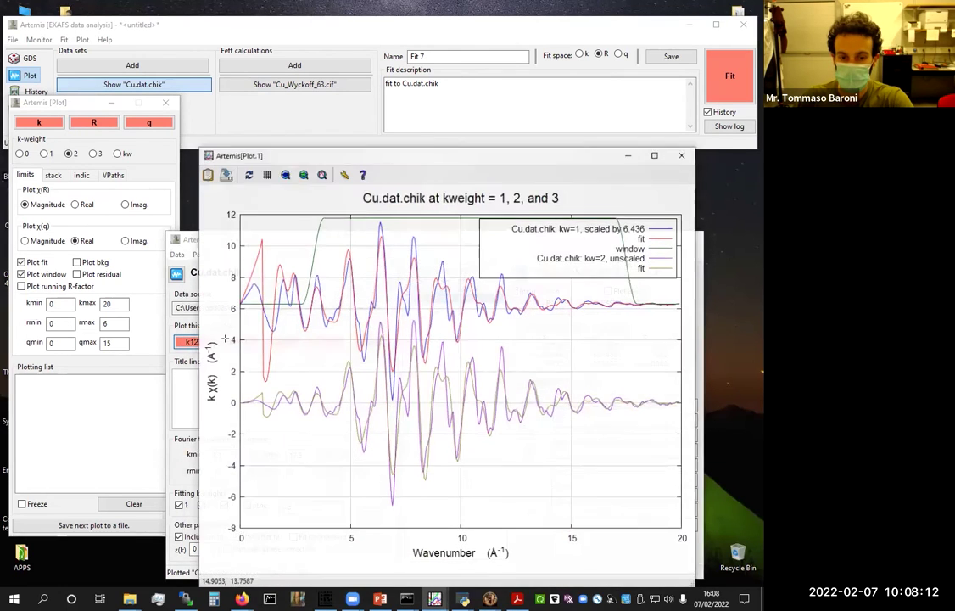
{"action": "left_click", "coordinate": [627, 149]}
{"action": "left_click", "coordinate": [85, 125]}
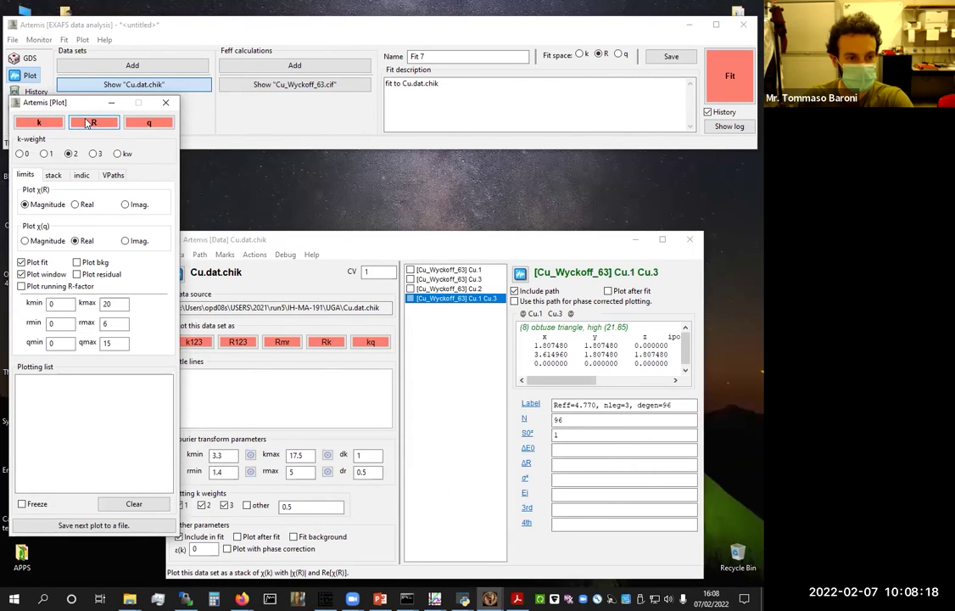
{"action": "left_click", "coordinate": [295, 425]}
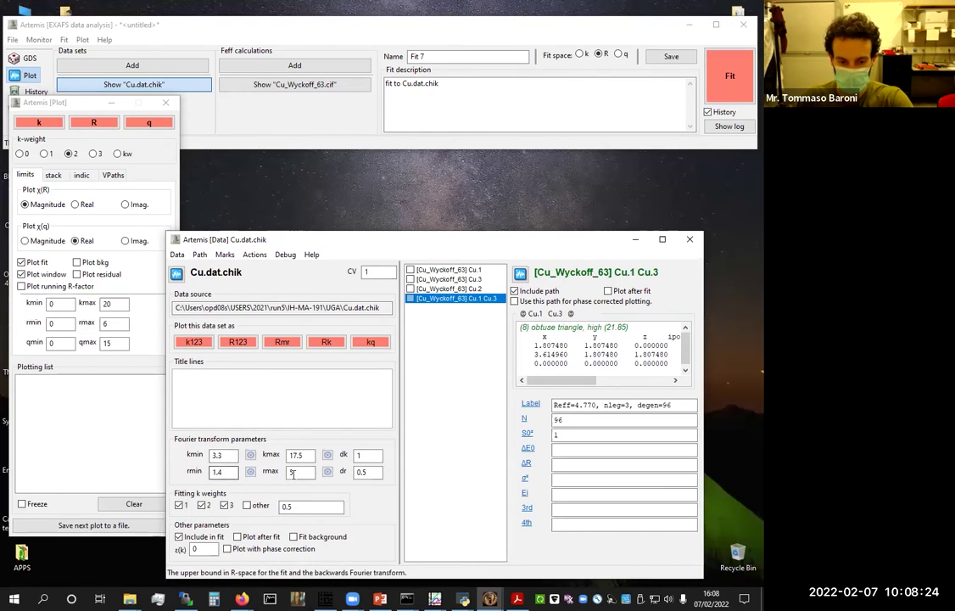
Set S0² to amp for both the Cu.2 and the Cu.1 Cu.3 paths
{"action": "left_click", "coordinate": [453, 289]}
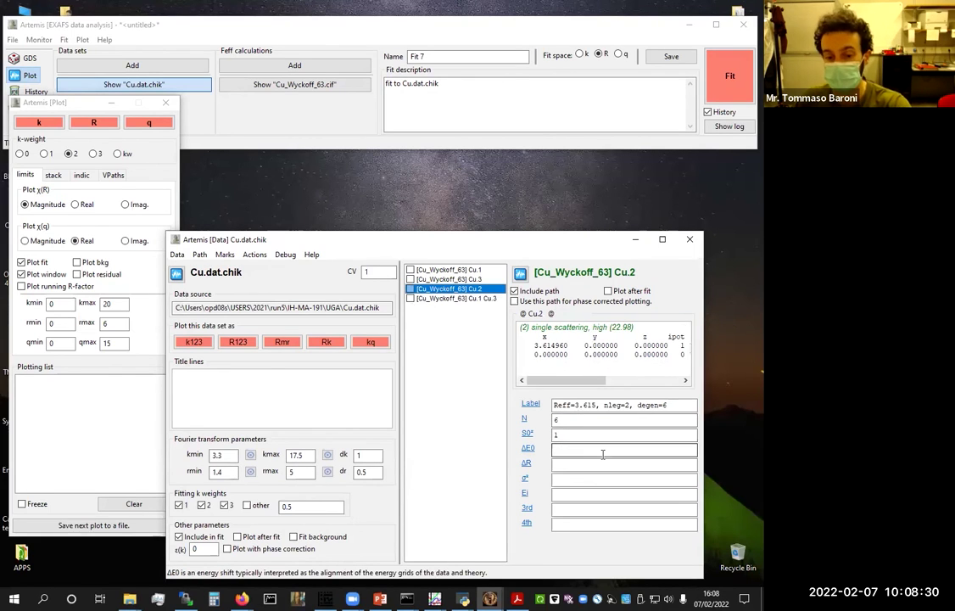
{"action": "double_click", "coordinate": [557, 434]}
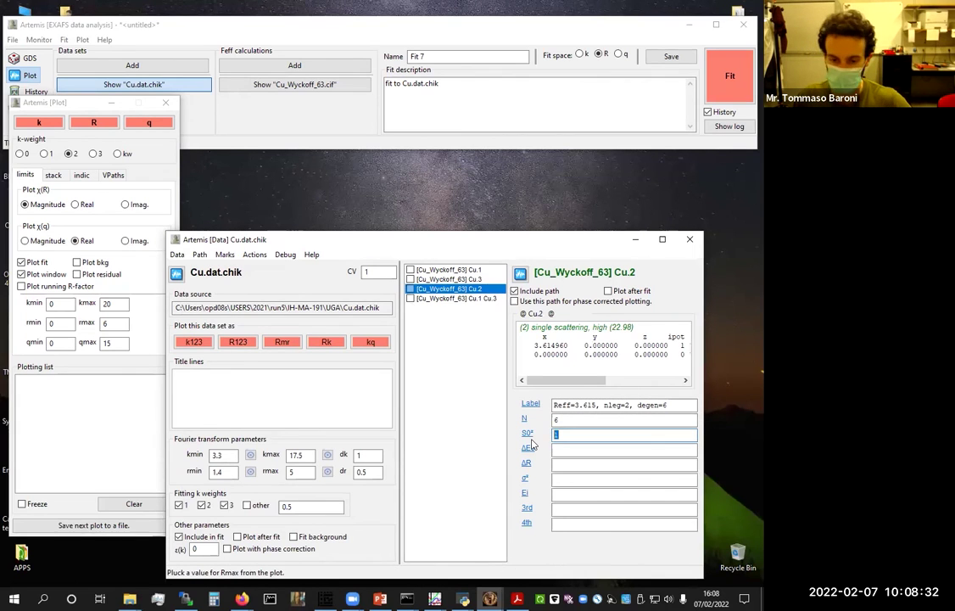
{"action": "type", "text": "amp"}
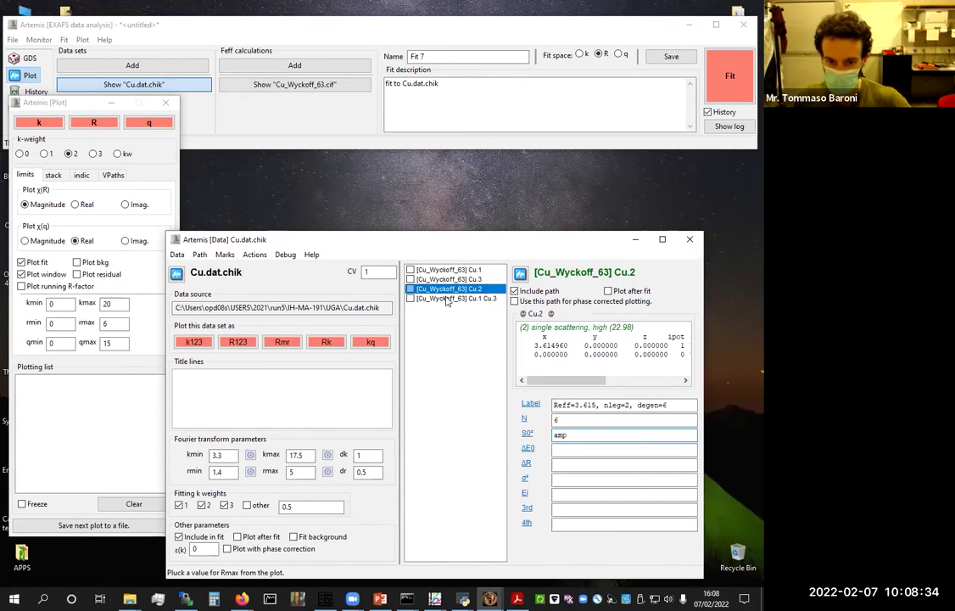
{"action": "left_click", "coordinate": [455, 297]}
{"action": "double_click", "coordinate": [560, 434]}
{"action": "type", "text": "amp"}
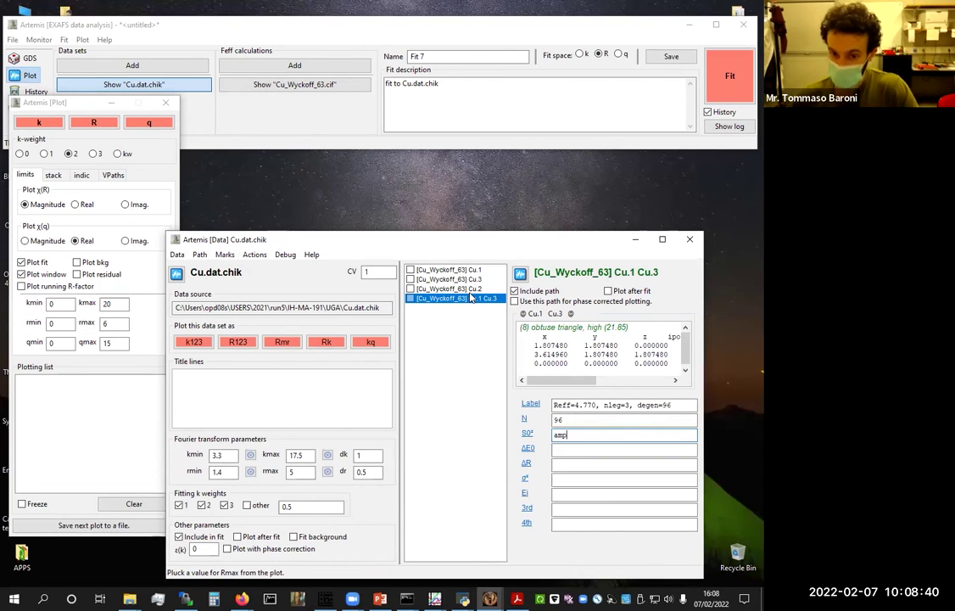
Set ΔE0 to enot for both the Cu.2 and the Cu.1 Cu.3 paths
{"action": "left_click", "coordinate": [560, 449]}
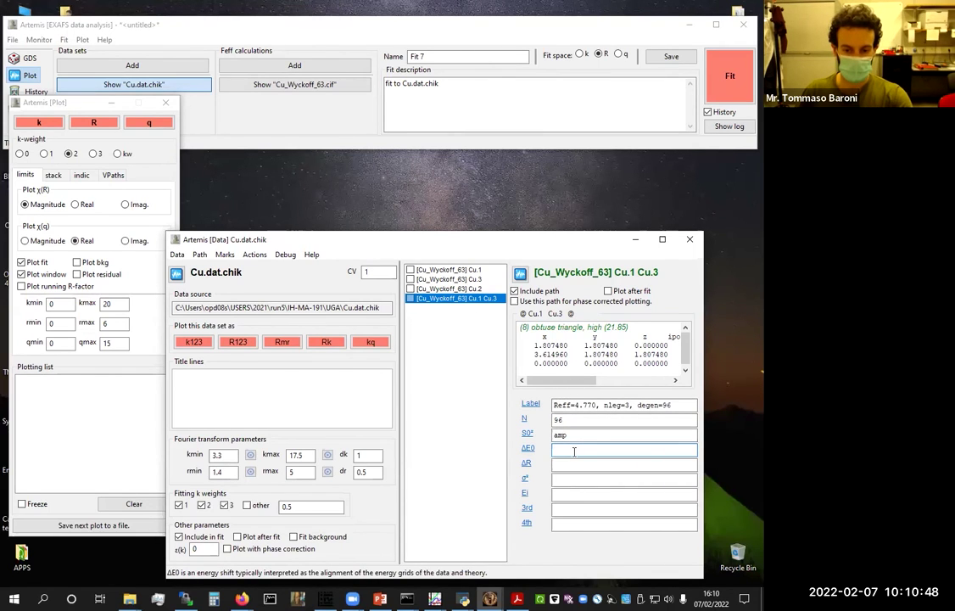
{"action": "left_click", "coordinate": [456, 288]}
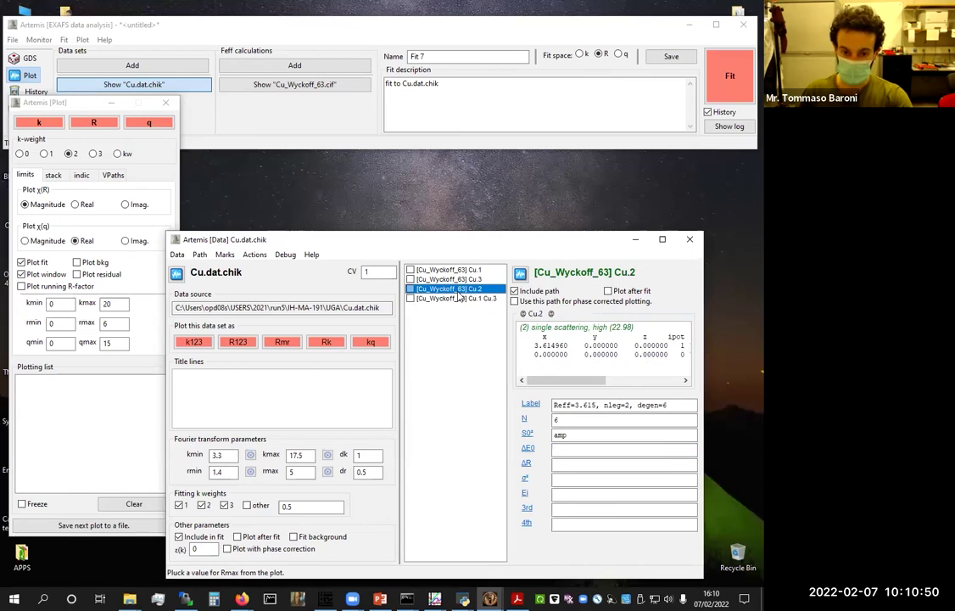
{"action": "left_click", "coordinate": [594, 449]}
{"action": "type", "text": "enot"}
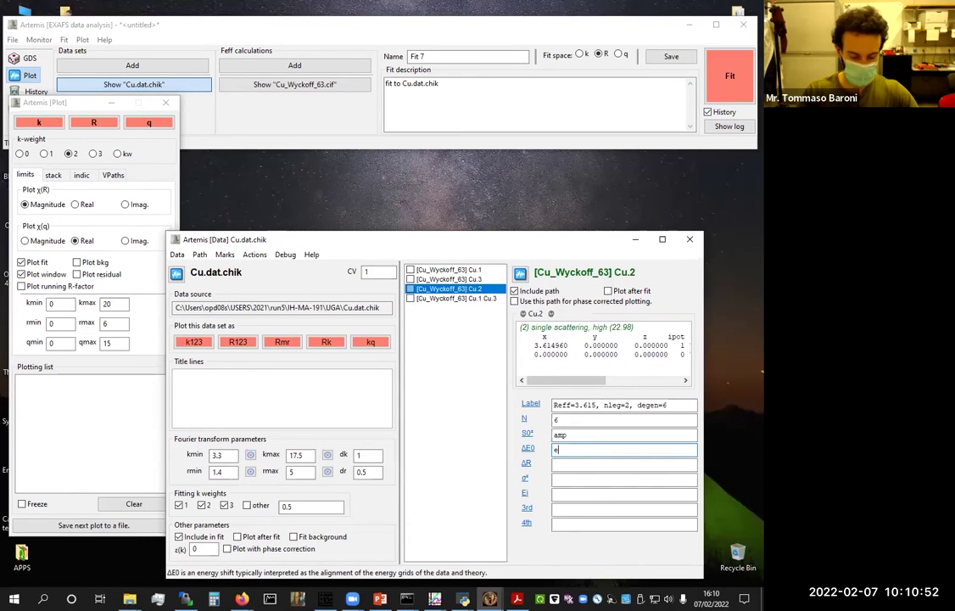
{"action": "left_click", "coordinate": [462, 298]}
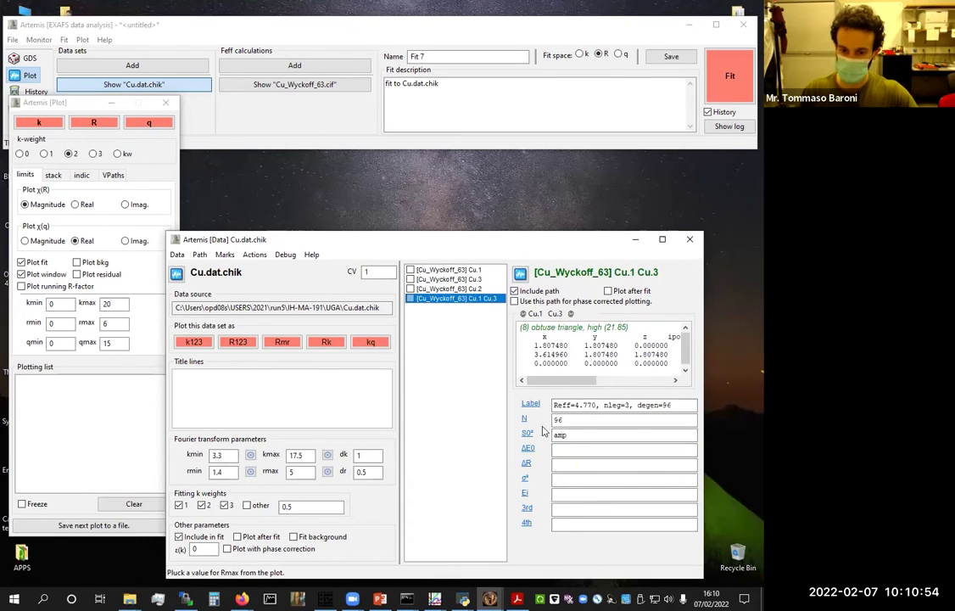
{"action": "left_click", "coordinate": [558, 448]}
{"action": "type", "text": "enot"}
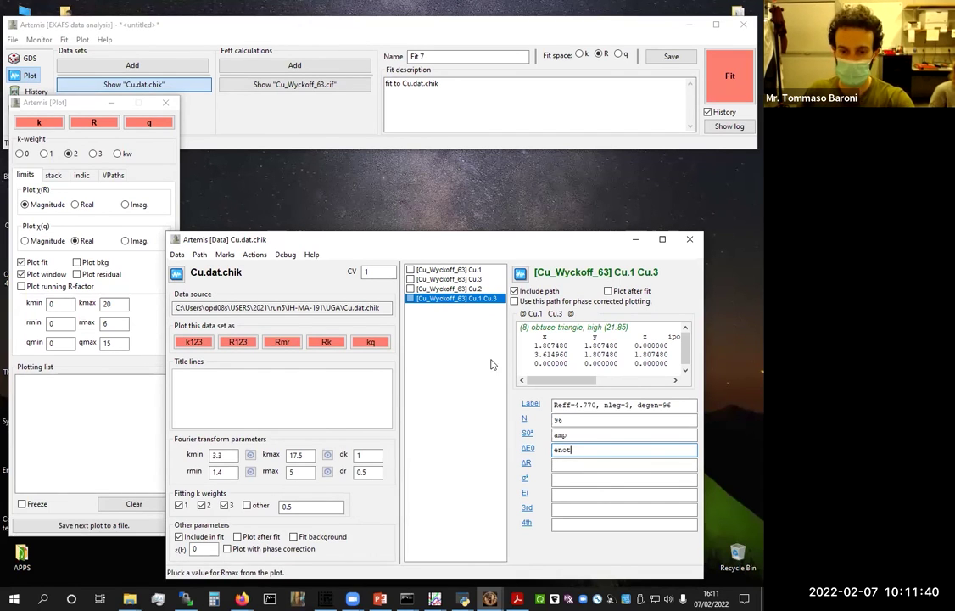
Check the Cu.1 path's ΔR parameter and set the Cu.3 path's ΔR to delr1*Reff, comparing the expression with the Reff in its label
{"action": "left_click", "coordinate": [481, 270]}
{"action": "left_click", "coordinate": [526, 465]}
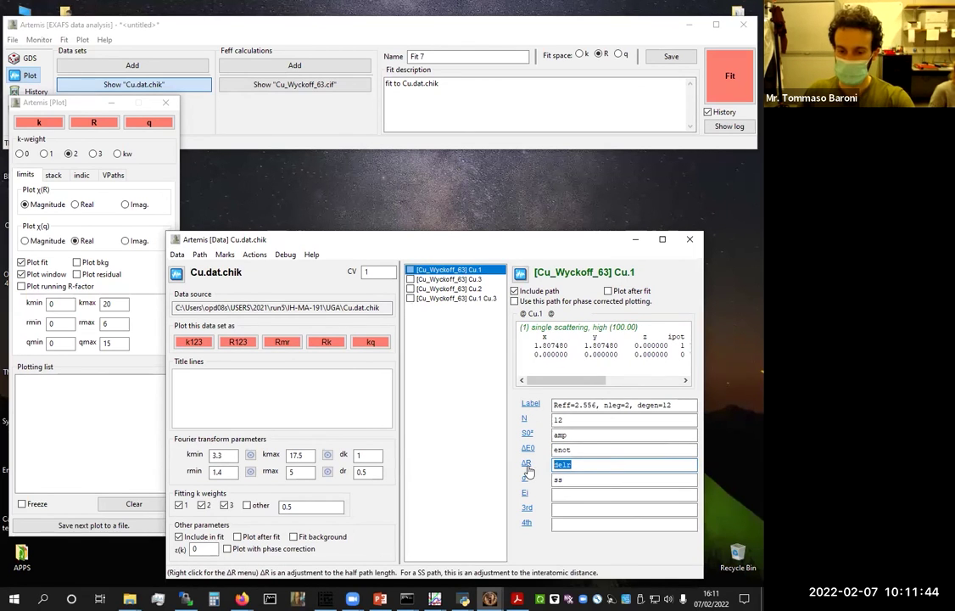
{"action": "left_click", "coordinate": [551, 464]}
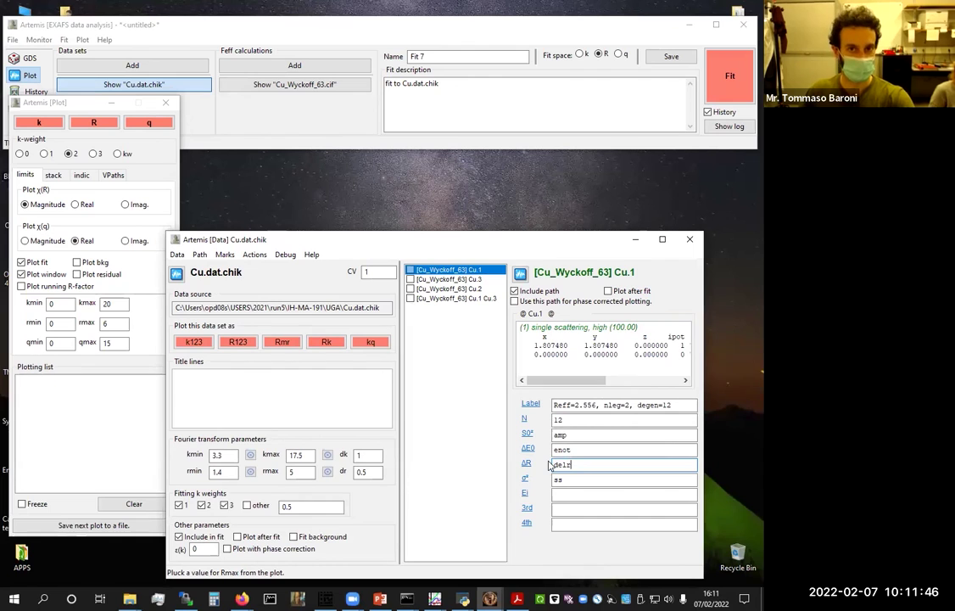
{"action": "left_click", "coordinate": [477, 280]}
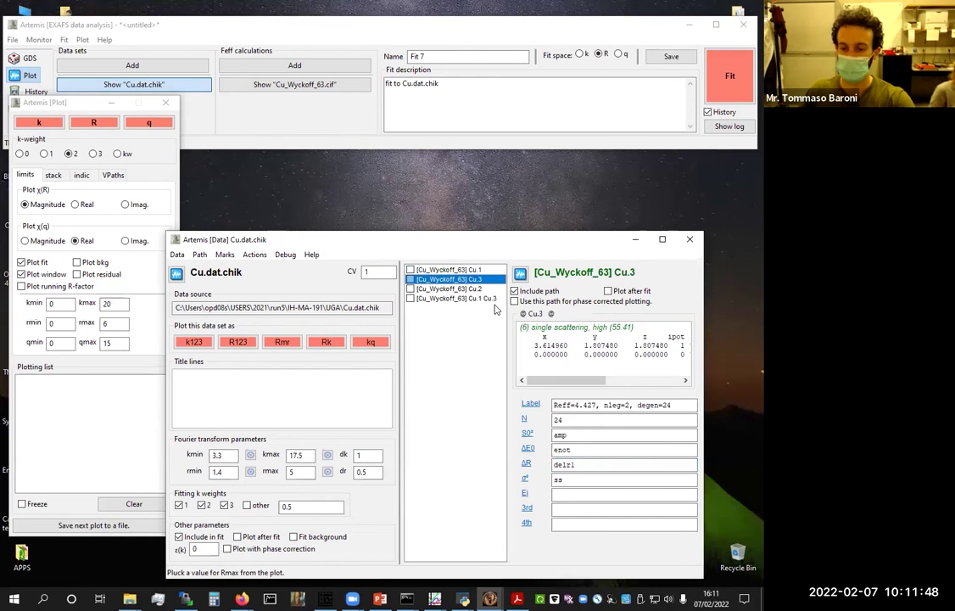
{"action": "left_click", "coordinate": [595, 464]}
{"action": "type", "text": "1"}
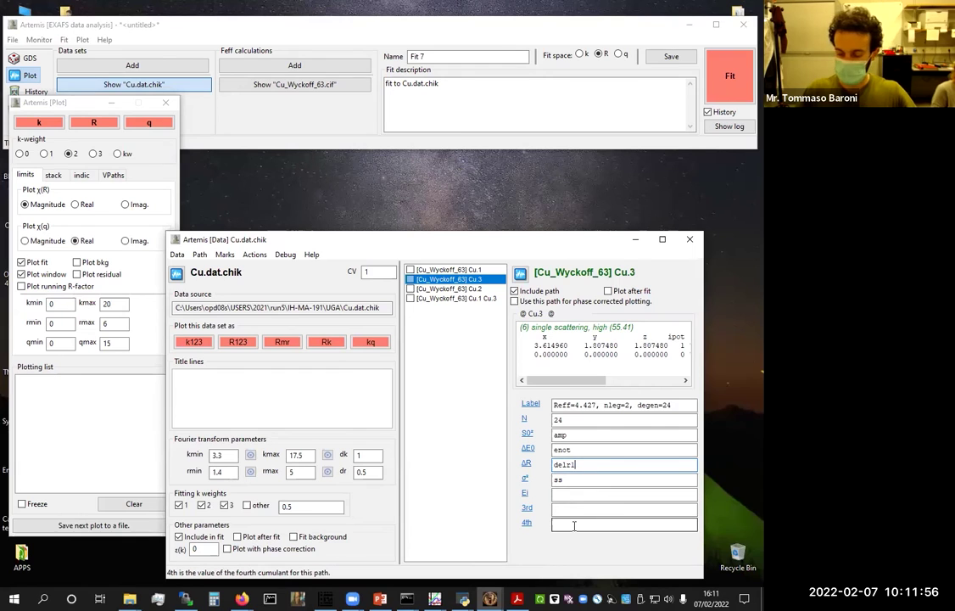
{"action": "type", "text": "Reff"}
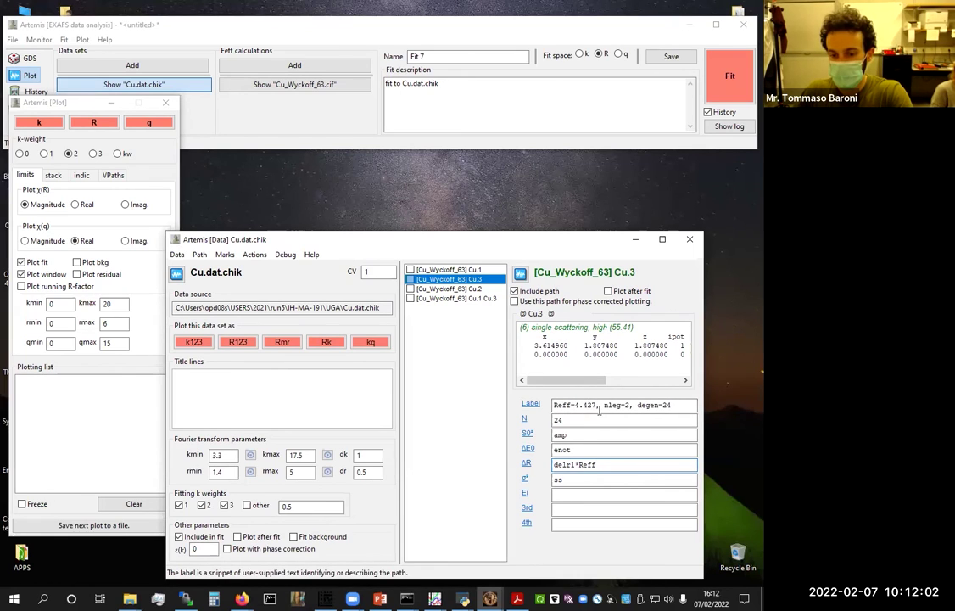
{"action": "left_click_drag", "start_coordinate": [597, 404], "coordinate": [490, 361]}
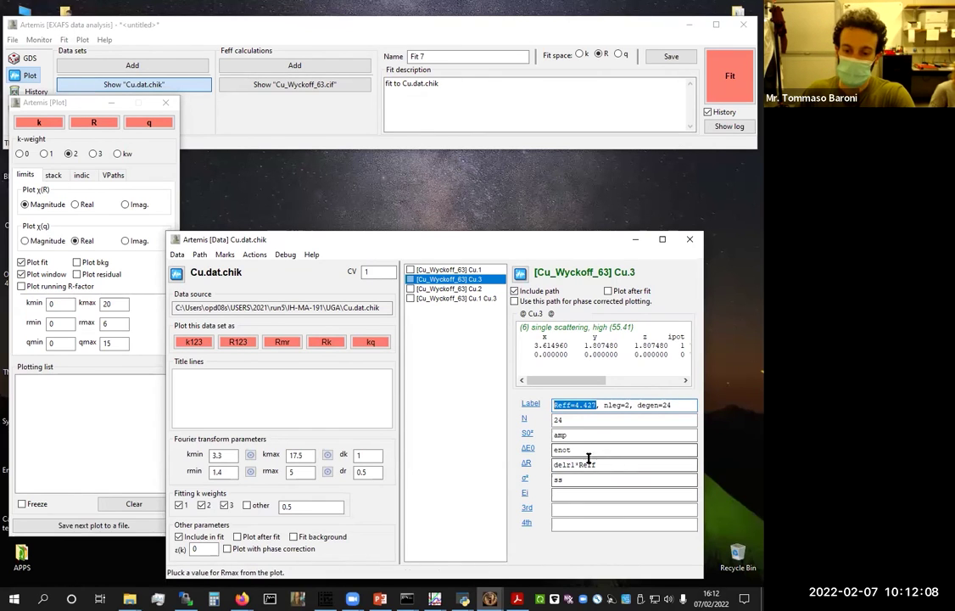
{"action": "left_click_drag", "start_coordinate": [597, 464], "coordinate": [552, 465]}
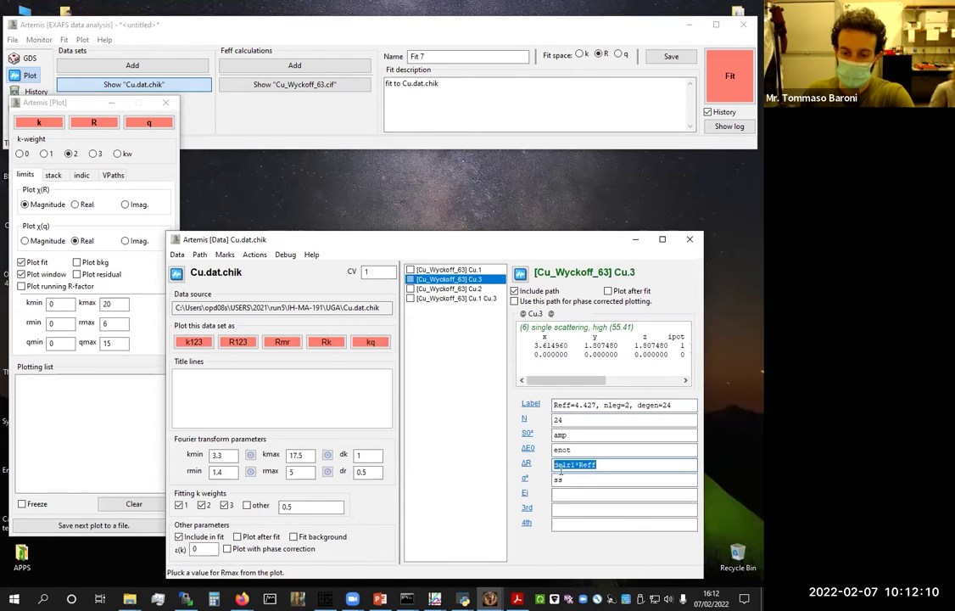
{"action": "left_click", "coordinate": [576, 465]}
{"action": "left_click_drag", "start_coordinate": [574, 465], "coordinate": [549, 465]}
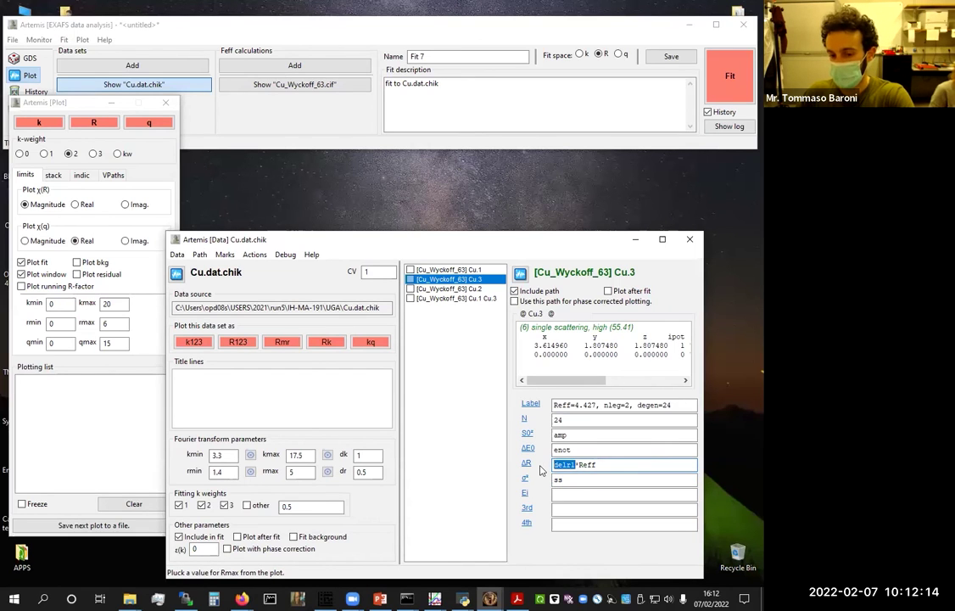
{"action": "left_click", "coordinate": [601, 464]}
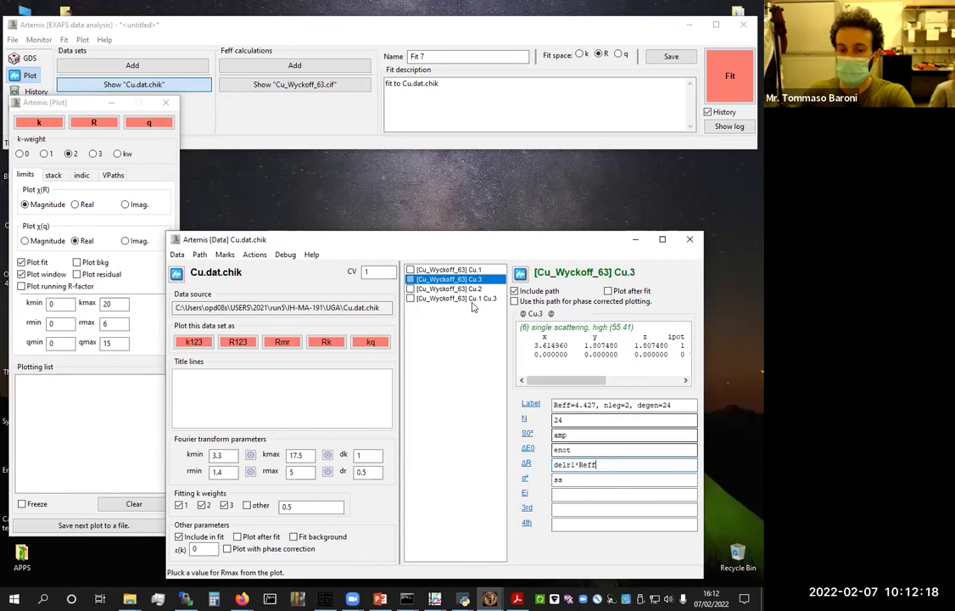
Copy the ΔR expression delr1*Reff from the Cu.3 path to the Cu.2 and Cu.1 Cu.3 paths
{"action": "left_click_drag", "start_coordinate": [598, 465], "coordinate": [543, 467]}
{"action": "key", "text": "ctrl+c"}
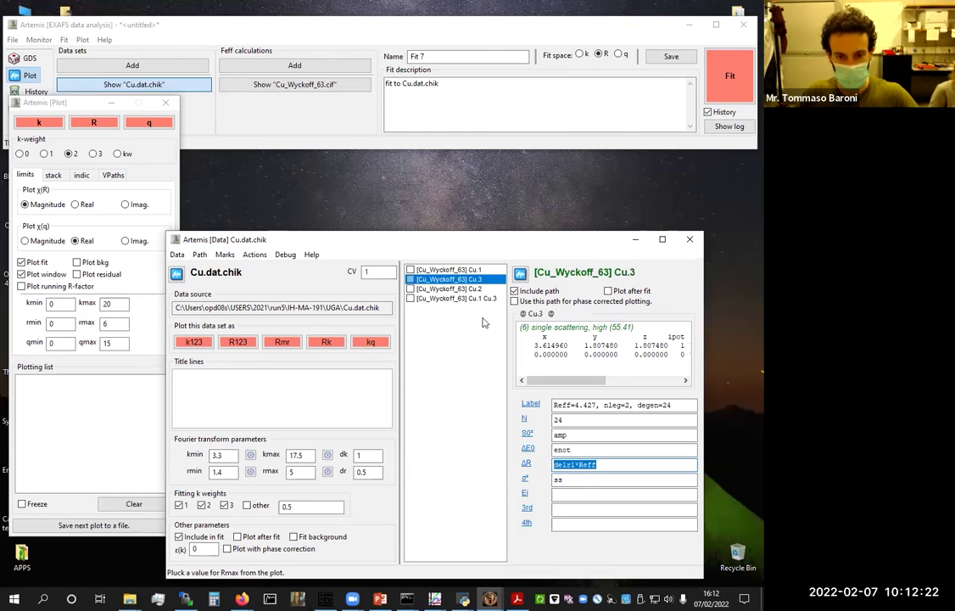
{"action": "left_click", "coordinate": [472, 290]}
{"action": "left_click", "coordinate": [570, 466]}
{"action": "key", "text": "ctrl+v"}
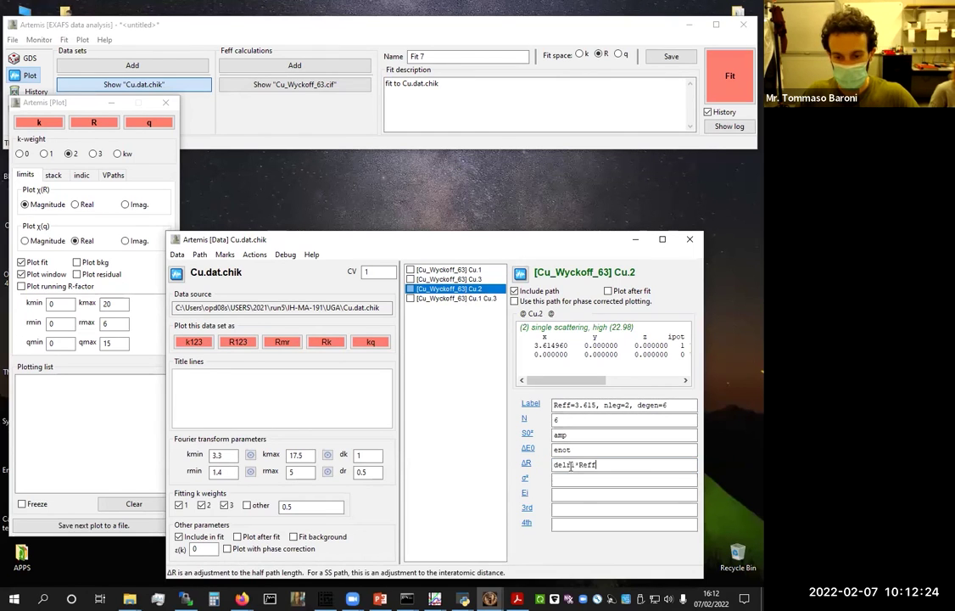
{"action": "left_click", "coordinate": [454, 299]}
{"action": "left_click", "coordinate": [565, 463]}
{"action": "key", "text": "ctrl+v"}
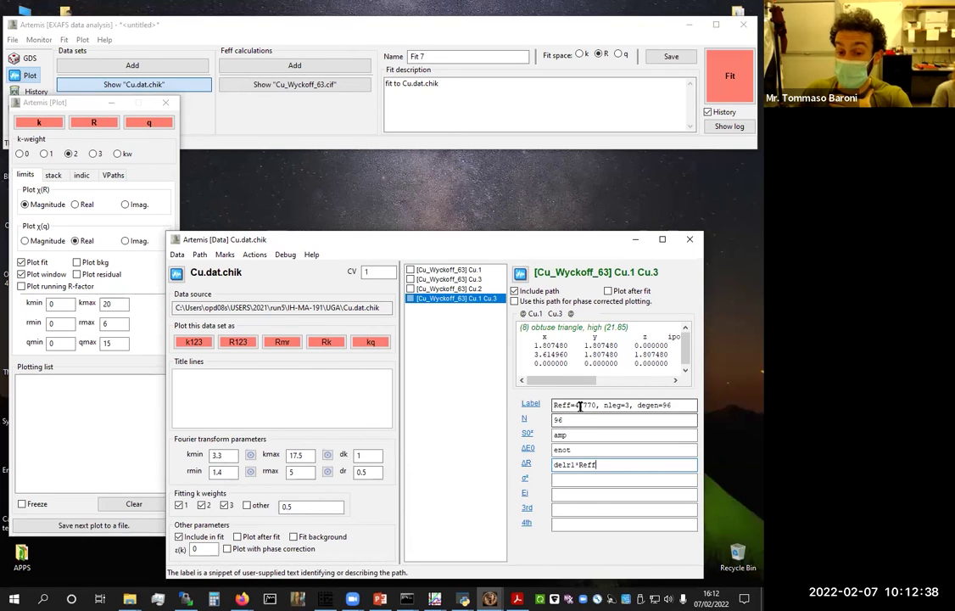
{"action": "left_click_drag", "start_coordinate": [575, 405], "coordinate": [596, 405]}
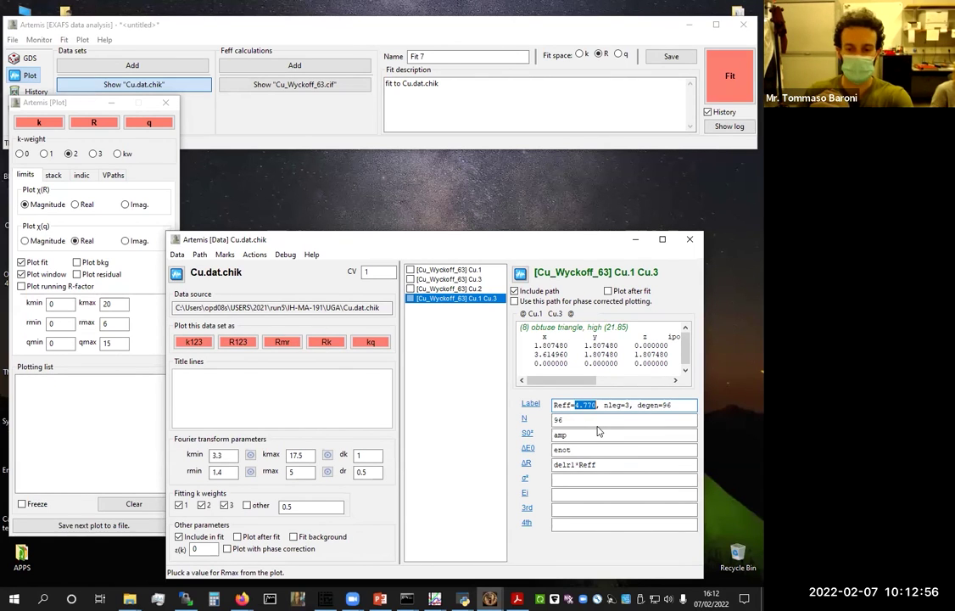
{"action": "left_click", "coordinate": [573, 464]}
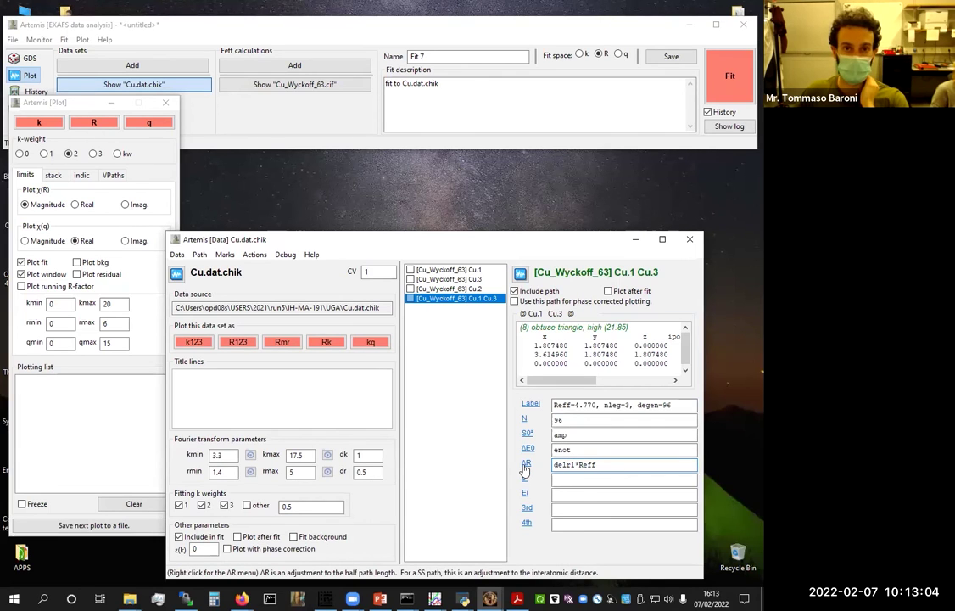
Set the Cu.1 path's σ² to debye(temp, dtemp) and copy the expression
{"action": "key", "text": "Tab"}
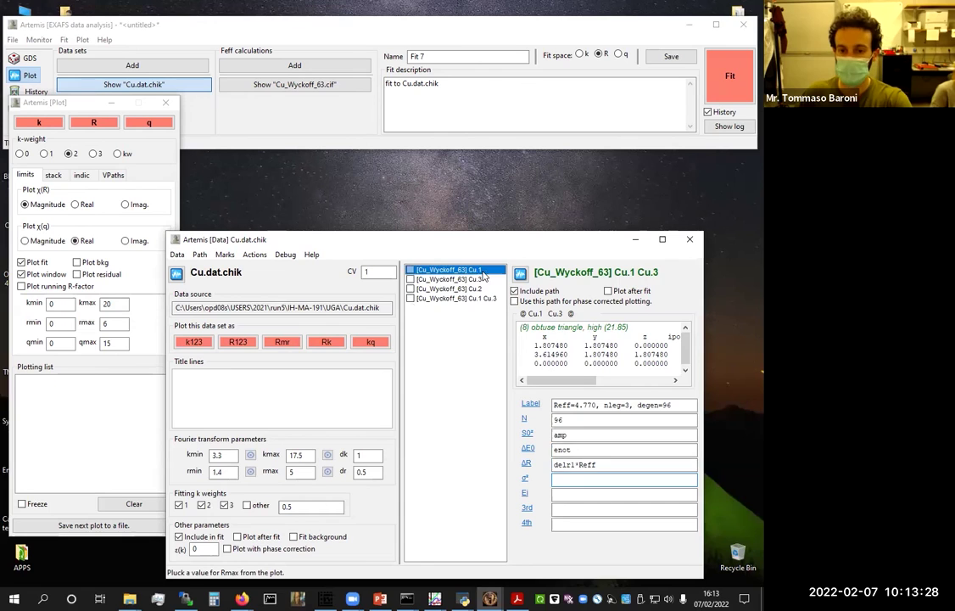
{"action": "left_click", "coordinate": [447, 270]}
{"action": "left_click", "coordinate": [532, 476]}
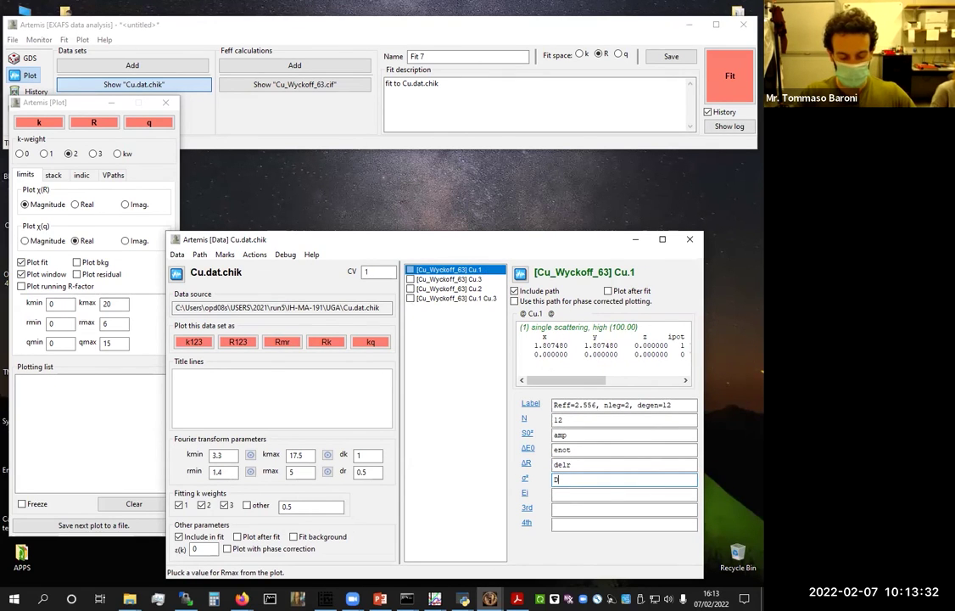
{"action": "key", "text": "BackSpace"}
{"action": "type", "text": "debye ("}
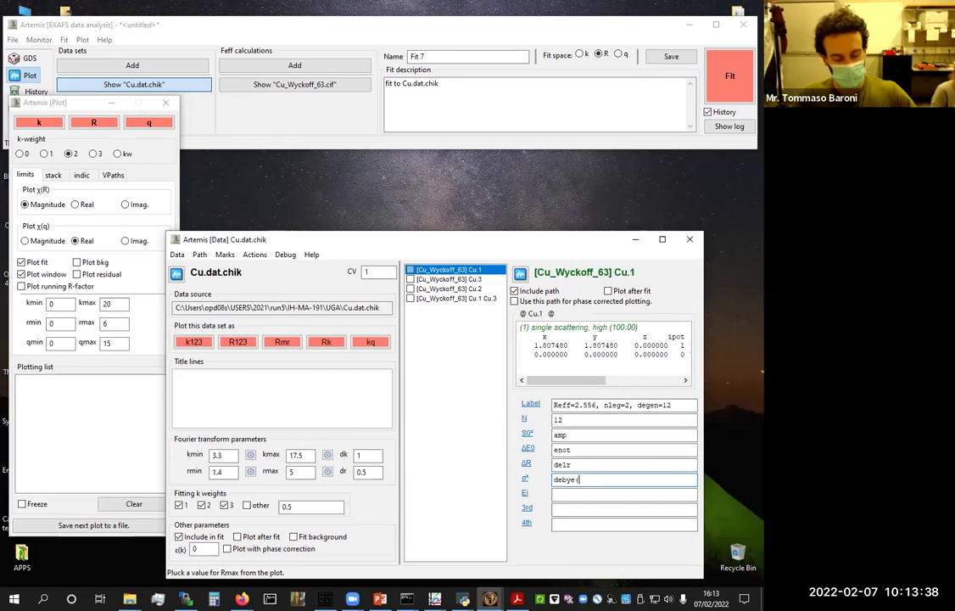
{"action": "type", "text": "temp, dtemp)"}
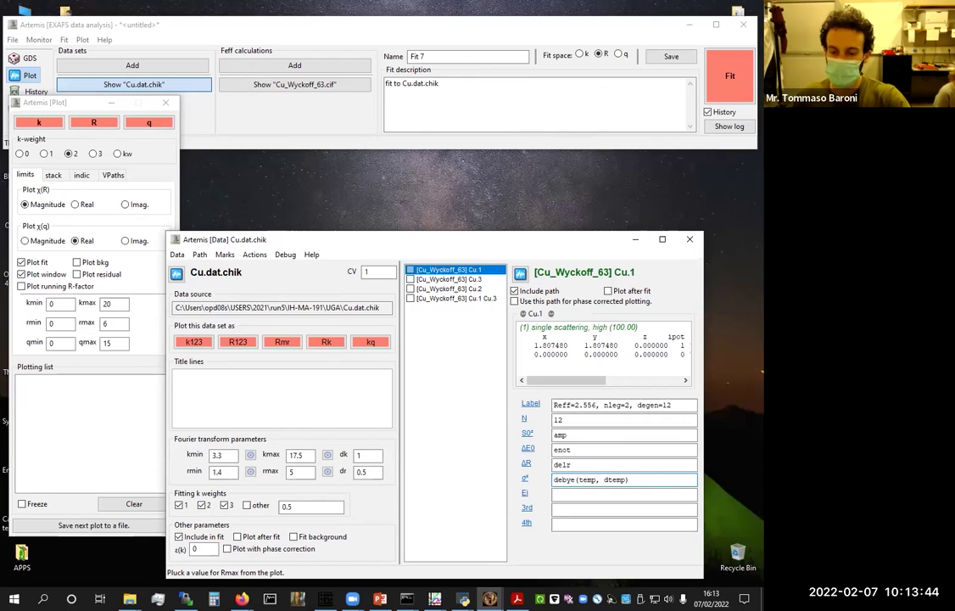
{"action": "left_click_drag", "start_coordinate": [630, 479], "coordinate": [530, 480]}
{"action": "key", "text": "ctrl+c"}
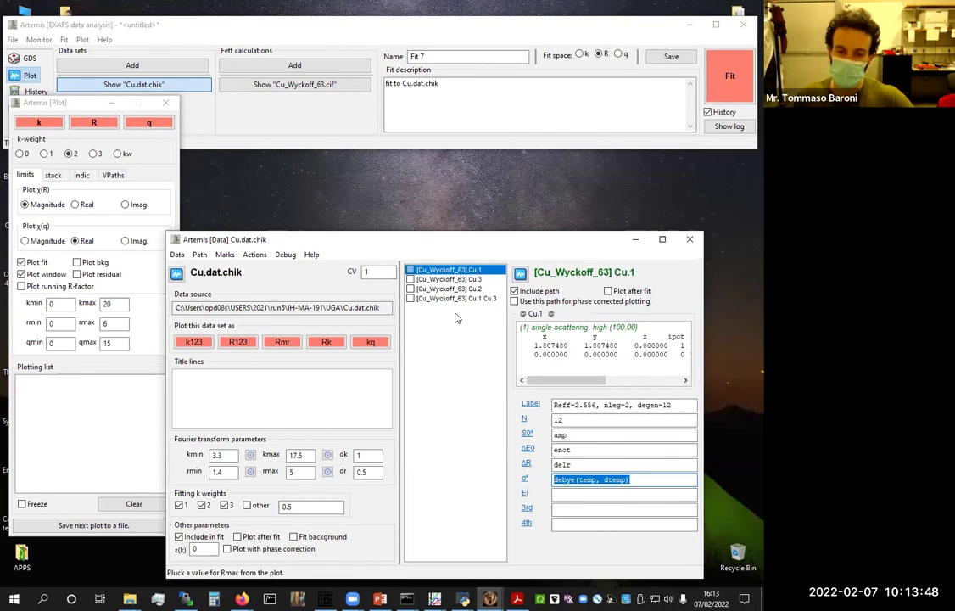
Copy the σ² expression debye(temp, dtemp) to the Cu.3, Cu.2 and Cu.1 Cu.3 paths
{"action": "left_click", "coordinate": [454, 279]}
{"action": "left_click", "coordinate": [564, 479]}
{"action": "key", "text": "ctrl+v"}
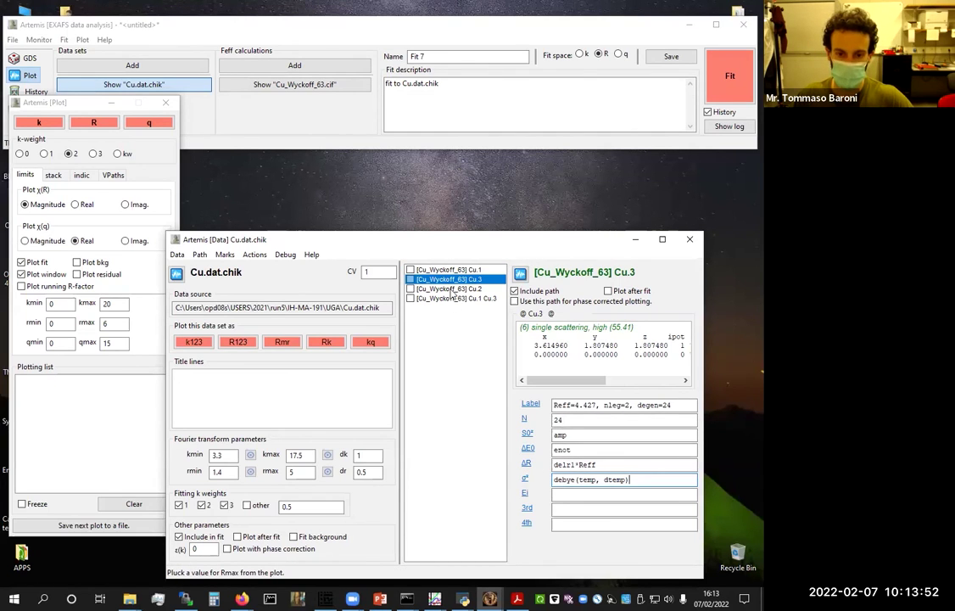
{"action": "left_click", "coordinate": [449, 288]}
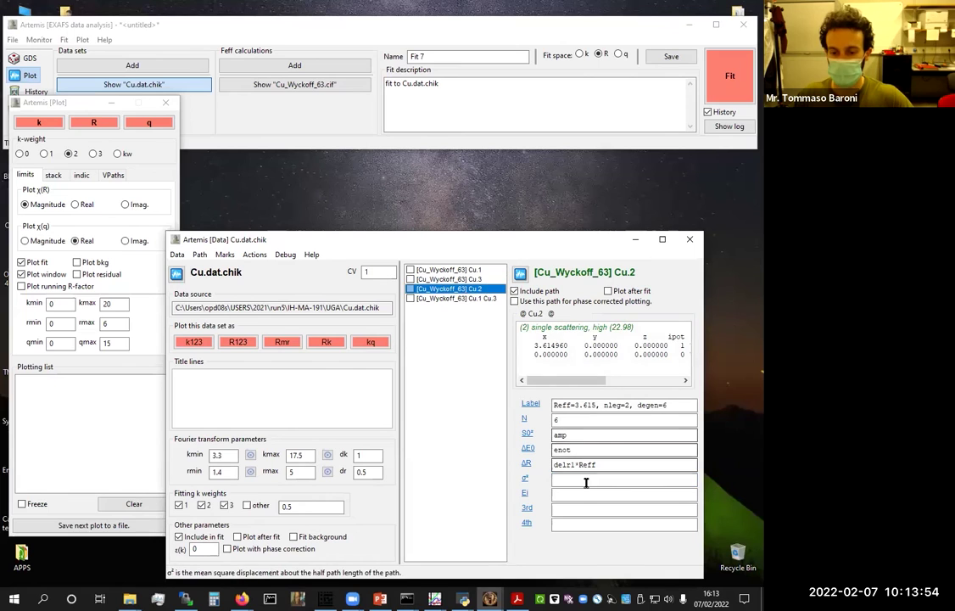
{"action": "left_click", "coordinate": [442, 300]}
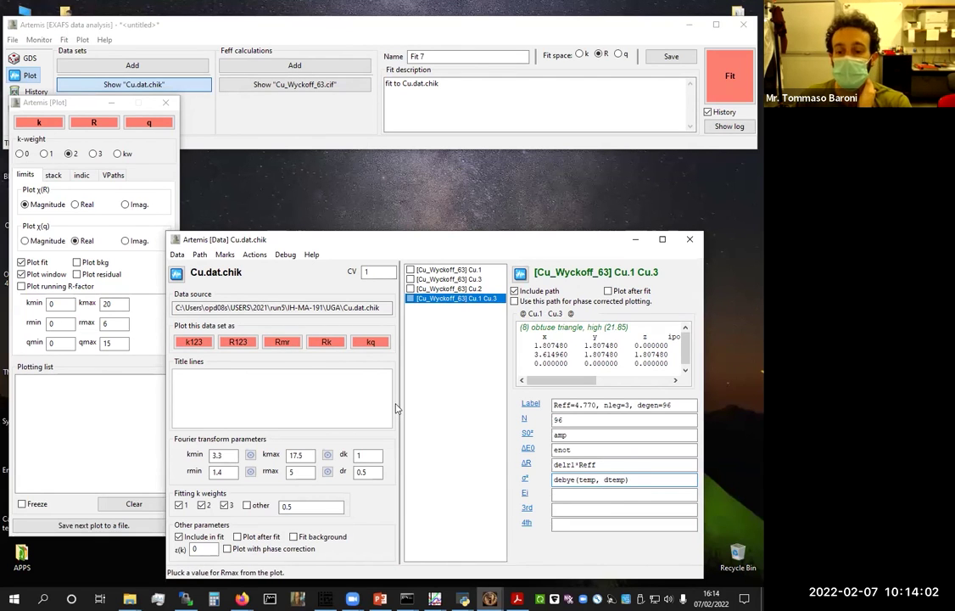
Bring up the Guess, Def, Set parameters and change the type of the ss parameter to skip
{"action": "left_click", "coordinate": [489, 598]}
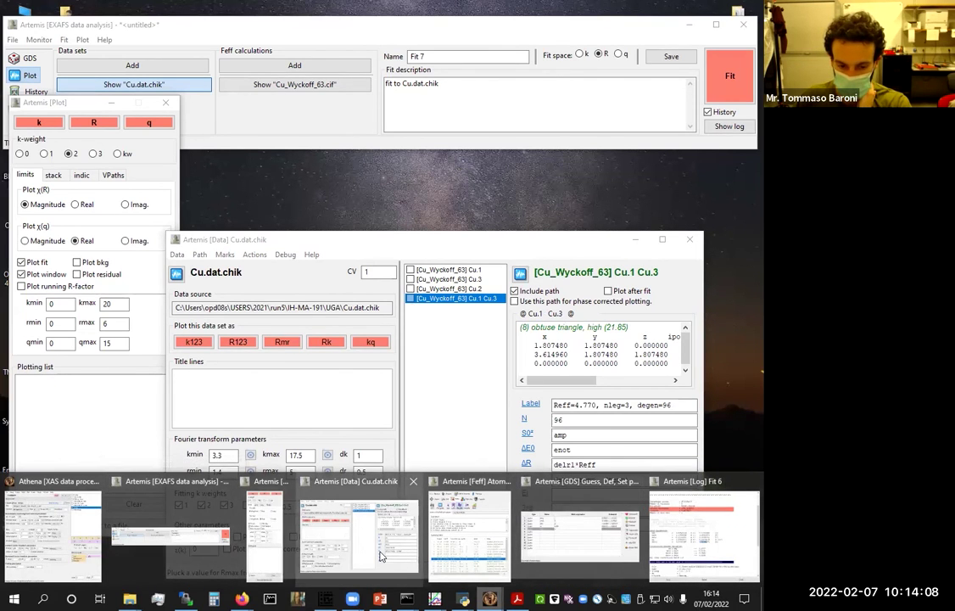
{"action": "left_click", "coordinate": [170, 534]}
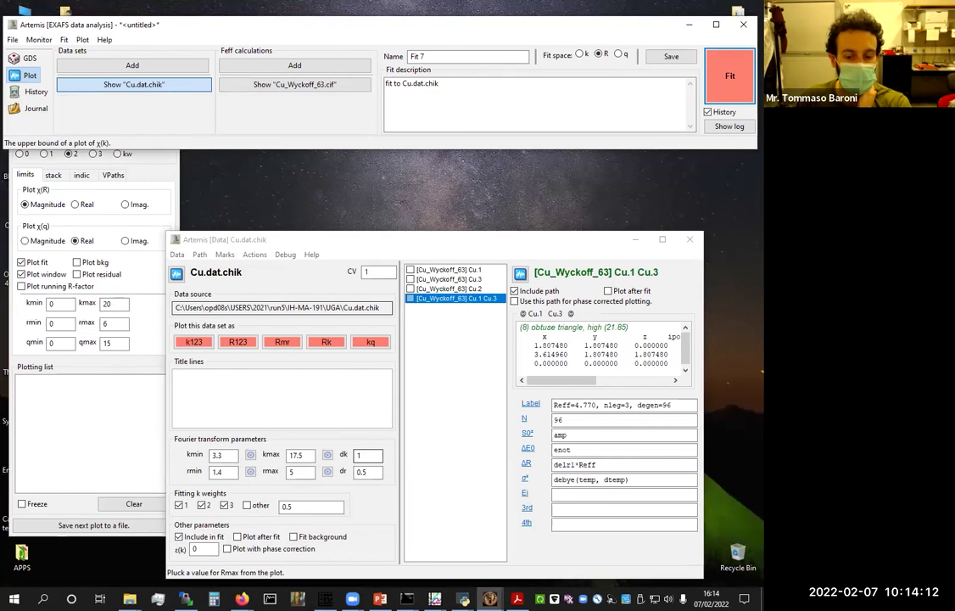
{"action": "mouse_move", "coordinate": [547, 576]}
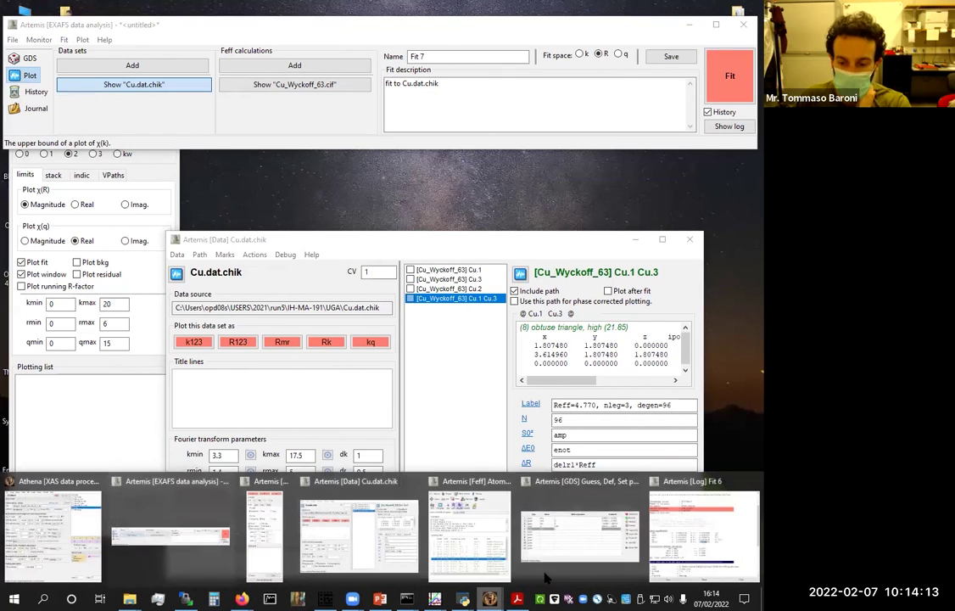
{"action": "left_click", "coordinate": [614, 542]}
{"action": "left_click_drag", "start_coordinate": [148, 32], "coordinate": [23, 10]}
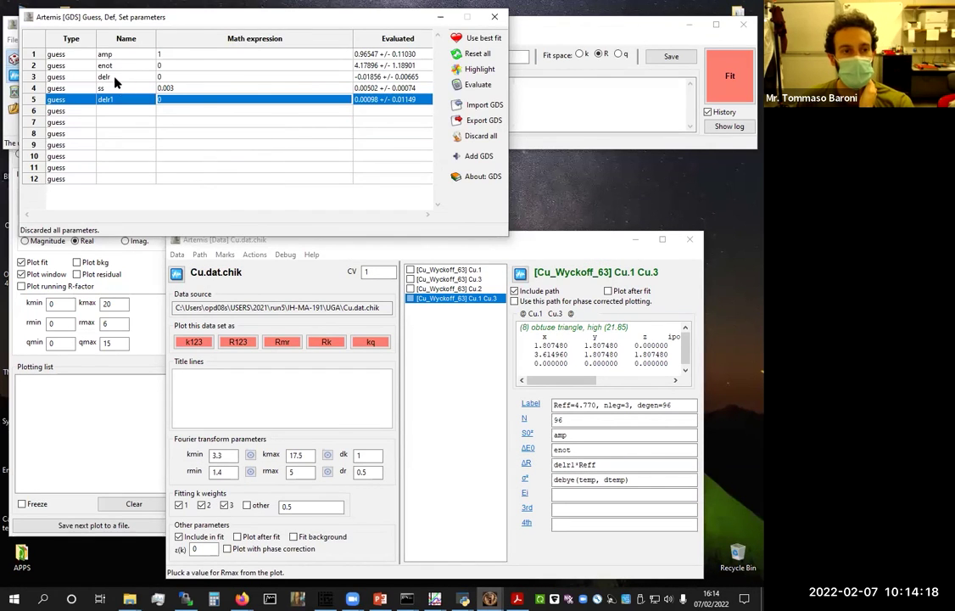
{"action": "left_click", "coordinate": [113, 57]}
{"action": "left_click", "coordinate": [112, 67]}
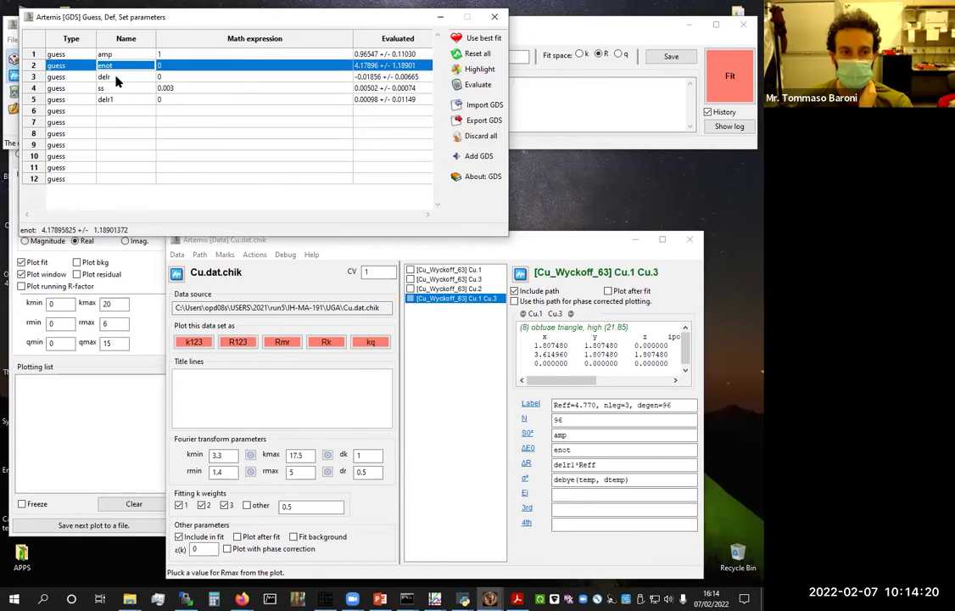
{"action": "left_click", "coordinate": [116, 78]}
{"action": "left_click", "coordinate": [53, 87]}
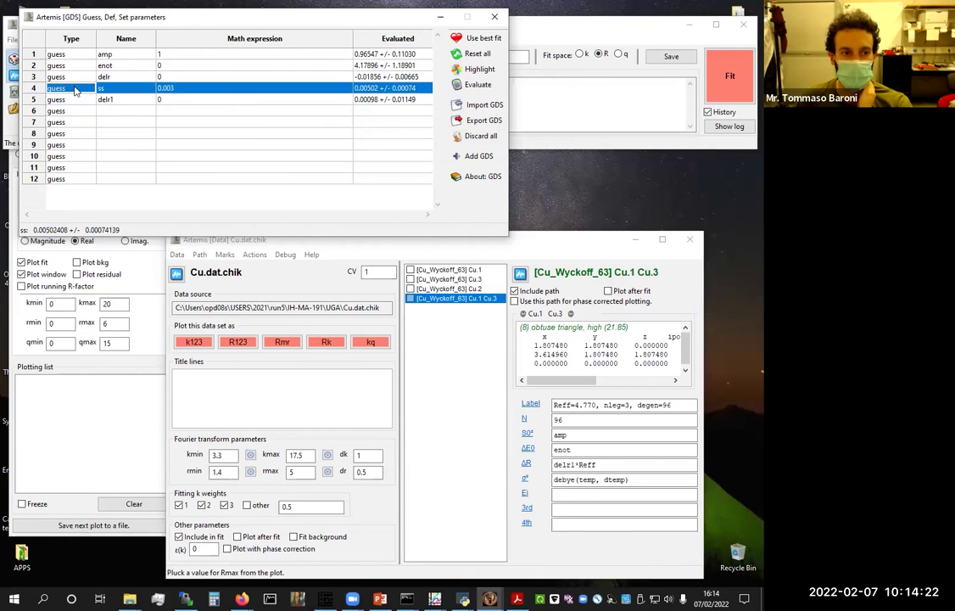
{"action": "left_click", "coordinate": [88, 89]}
{"action": "left_click", "coordinate": [57, 138]}
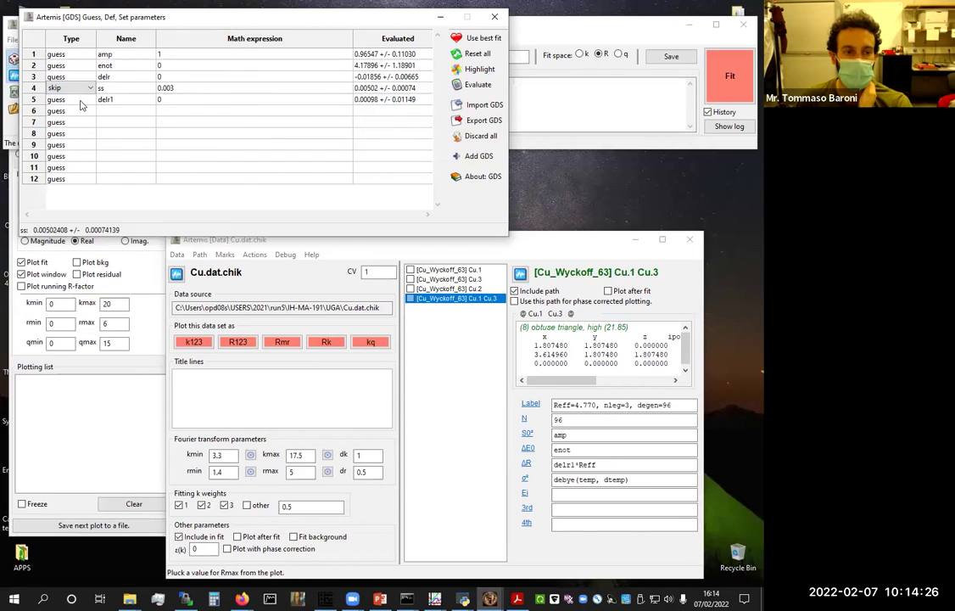
{"action": "left_click", "coordinate": [82, 101]}
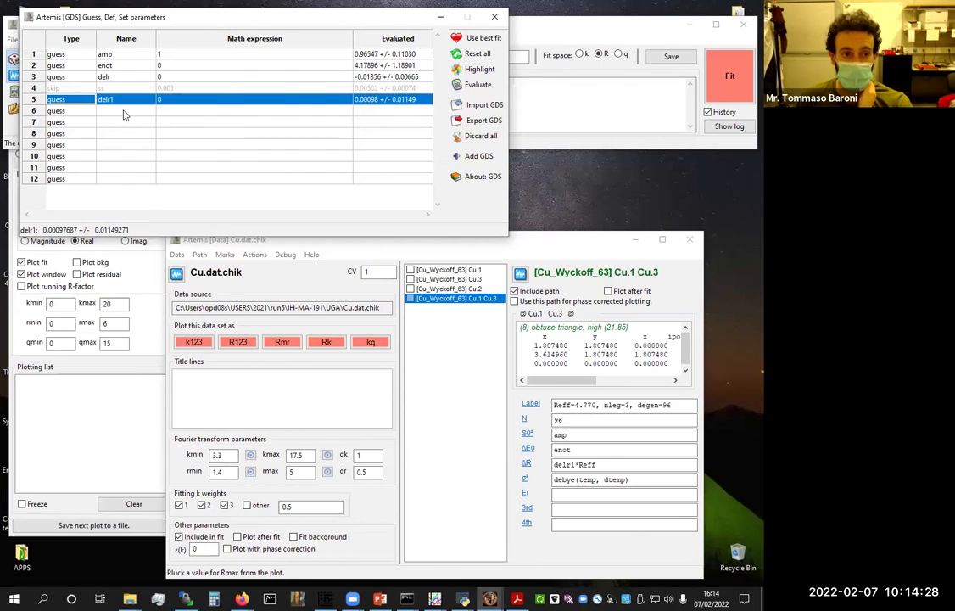
Add a parameter named temp with the value 100 and make it a set parameter
{"action": "left_click", "coordinate": [123, 113]}
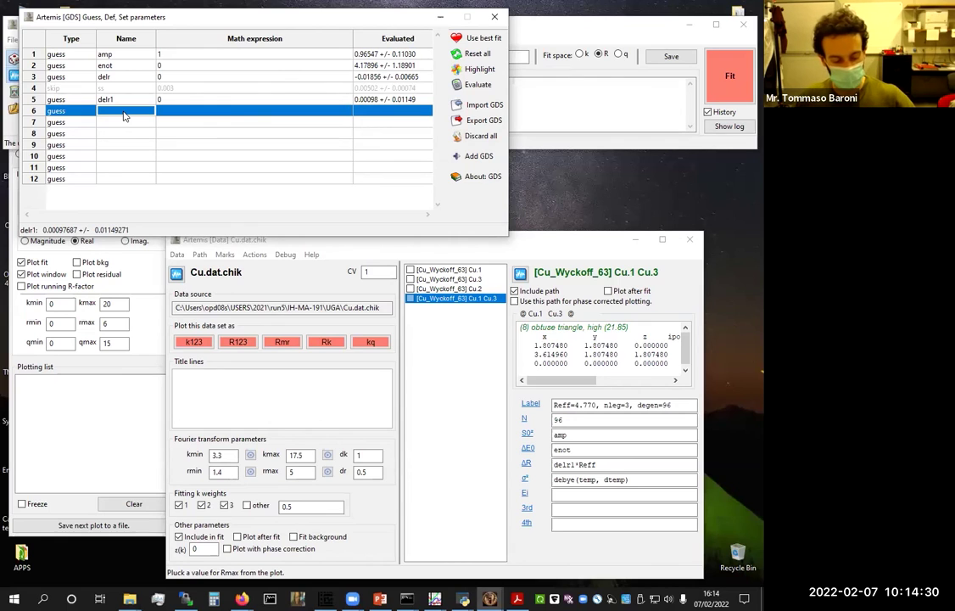
{"action": "type", "text": "temp"}
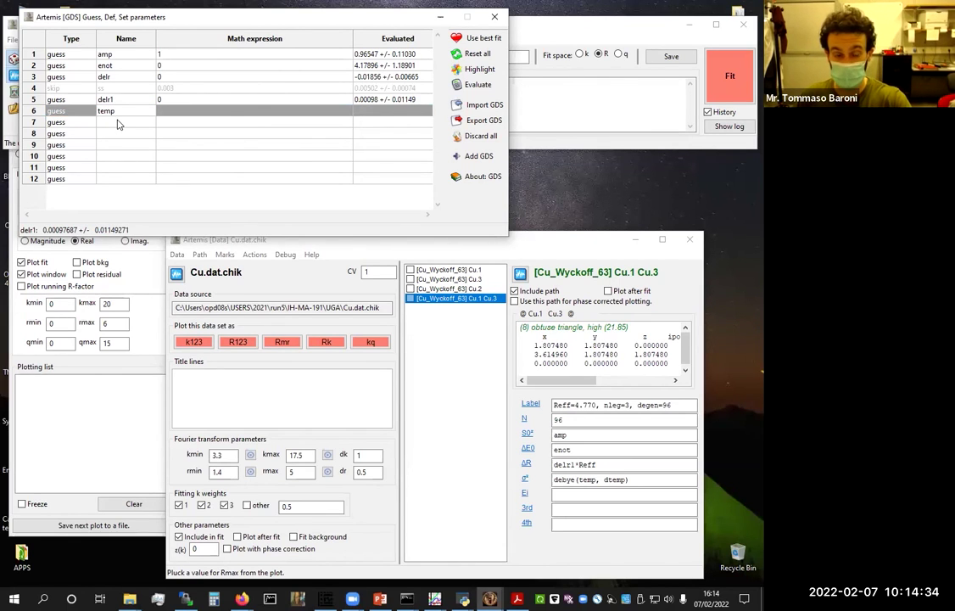
{"action": "left_click", "coordinate": [172, 114]}
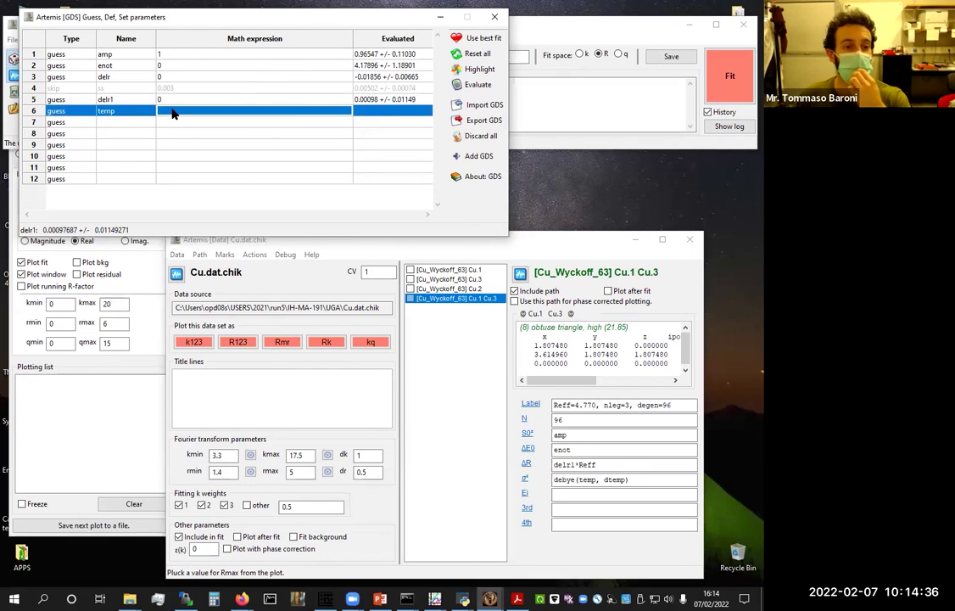
{"action": "left_click", "coordinate": [166, 117]}
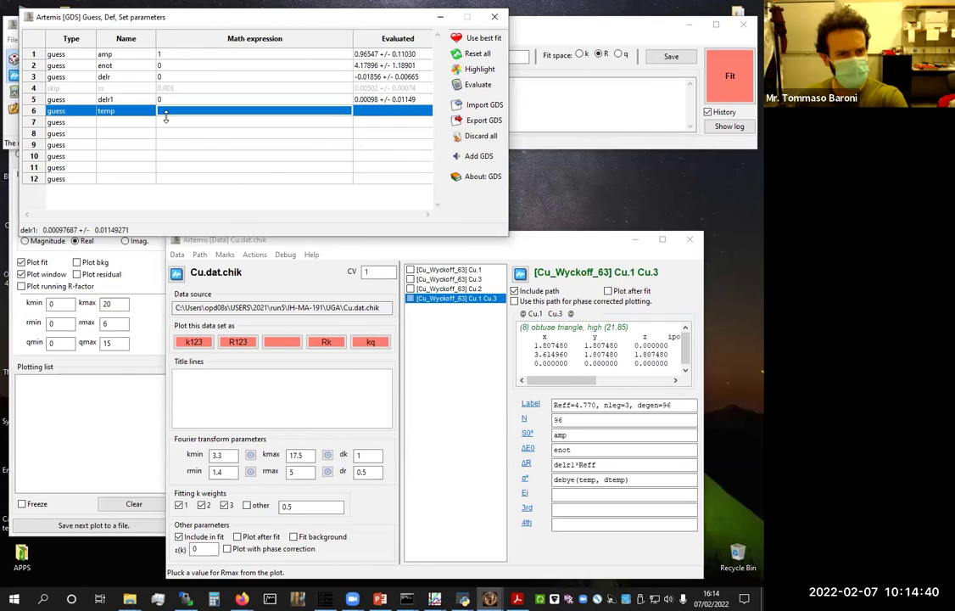
{"action": "type", "text": "1"}
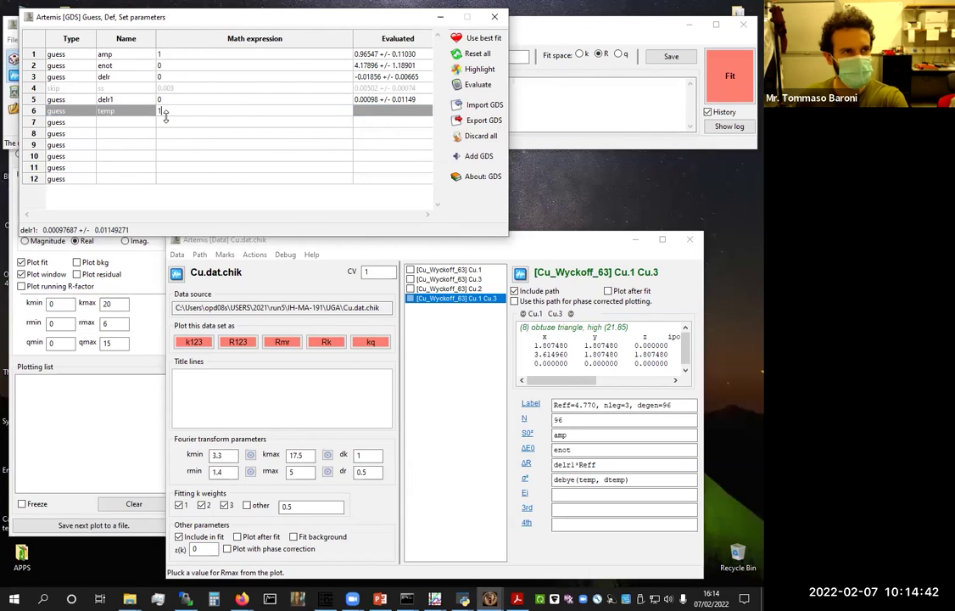
{"action": "type", "text": "00"}
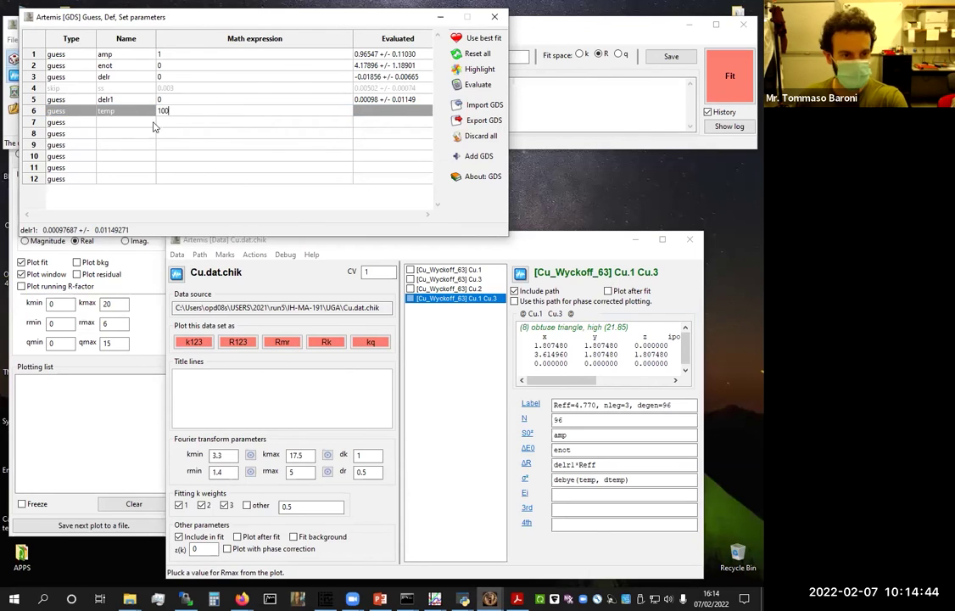
{"action": "left_click", "coordinate": [77, 109]}
{"action": "left_click", "coordinate": [78, 112]}
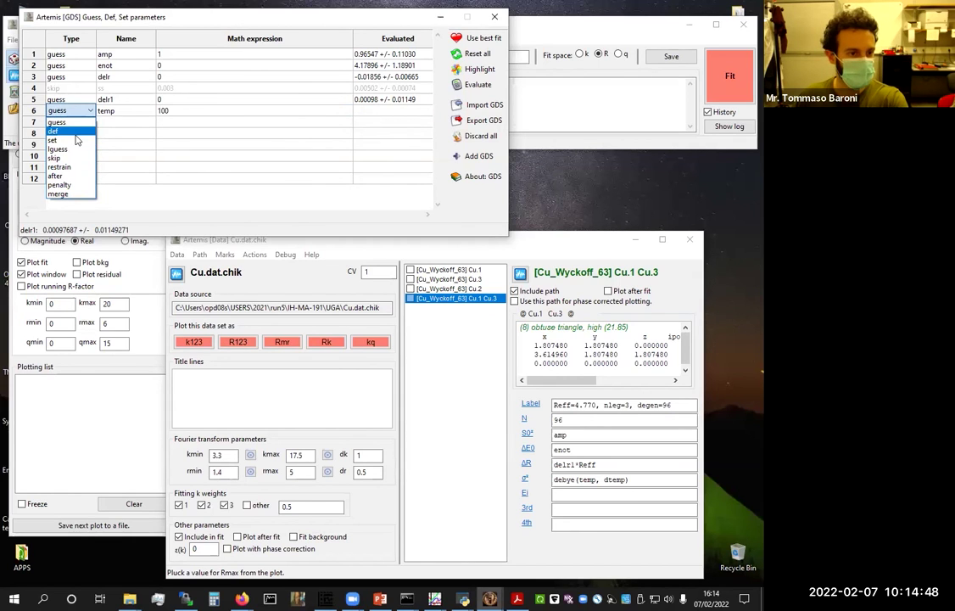
{"action": "left_click", "coordinate": [76, 133]}
{"action": "left_click", "coordinate": [72, 110]}
{"action": "left_click", "coordinate": [73, 140]}
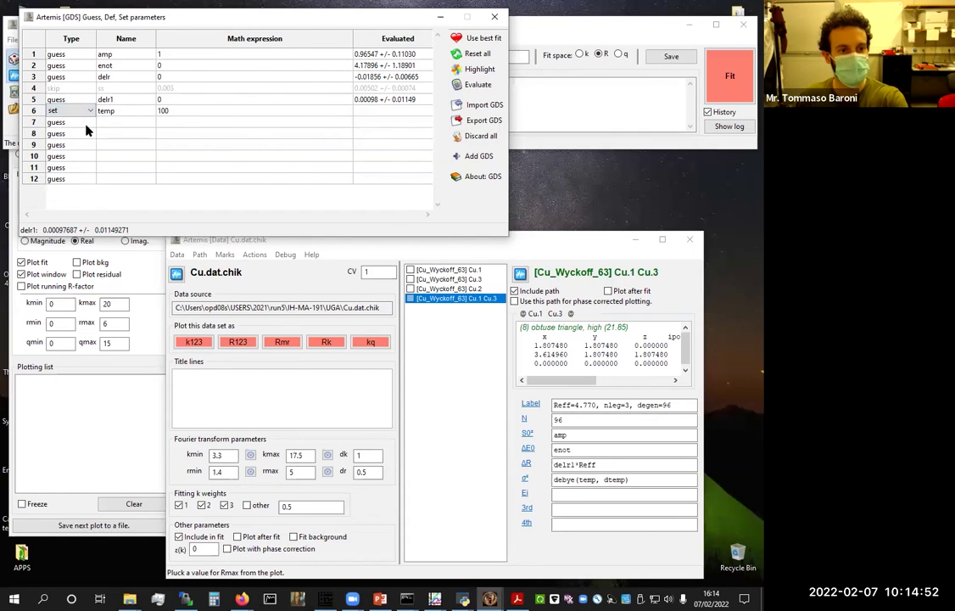
Add a guess parameter named dtemp with a starting value of 300
{"action": "left_click", "coordinate": [86, 124]}
{"action": "left_click", "coordinate": [114, 125]}
{"action": "type", "text": "dtem"}
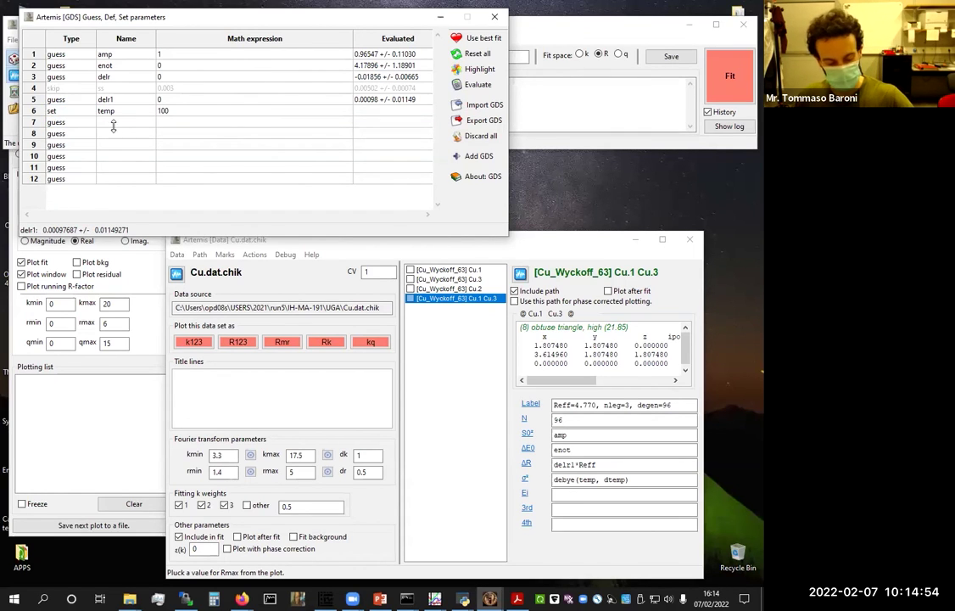
{"action": "type", "text": "p"}
{"action": "left_click", "coordinate": [177, 124]}
{"action": "type", "text": "300"}
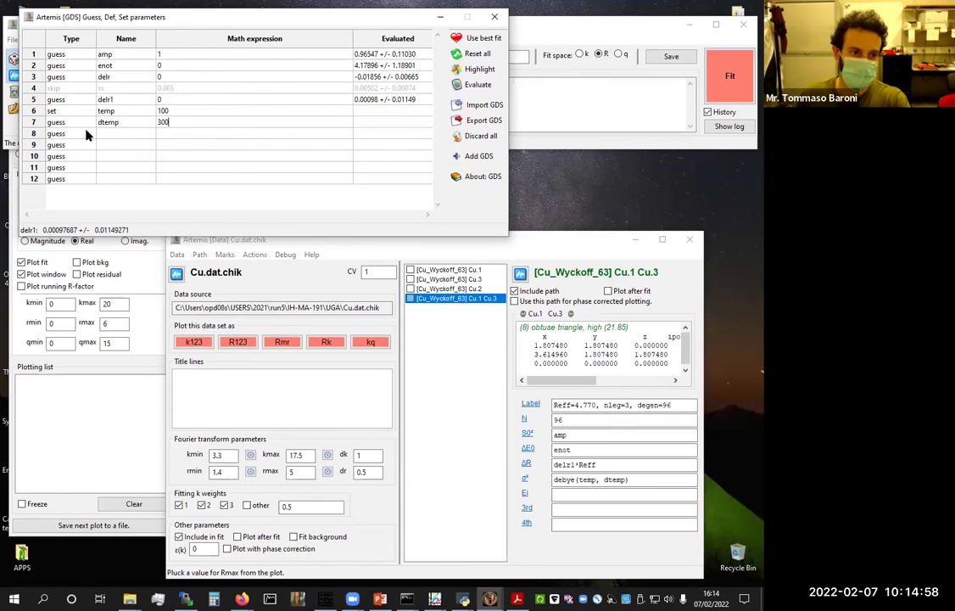
{"action": "left_click", "coordinate": [78, 133]}
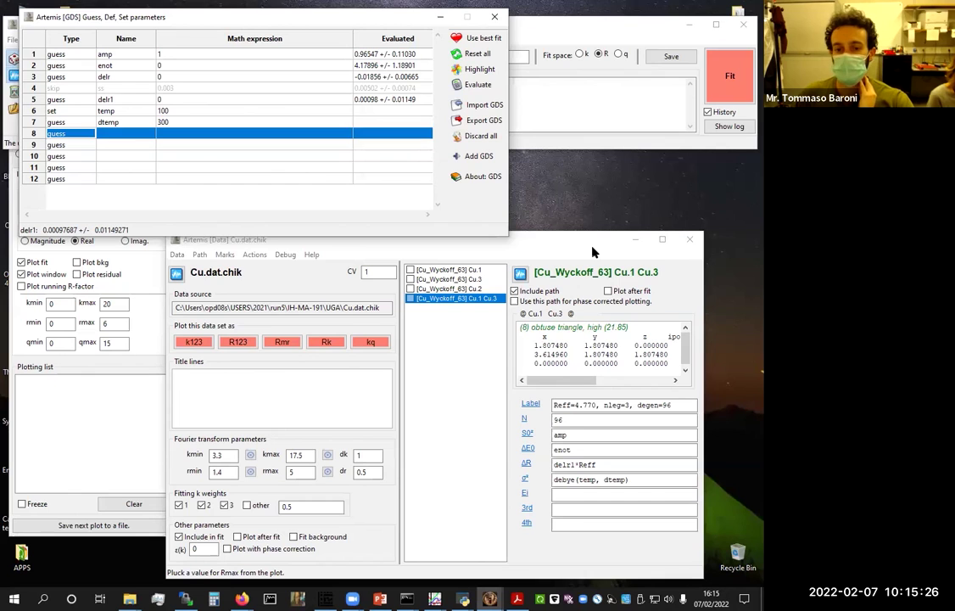
Run the fit and compare the fit with the Cu.dat.chik data in the R-space plot
{"action": "left_click", "coordinate": [520, 215]}
{"action": "left_click", "coordinate": [735, 88]}
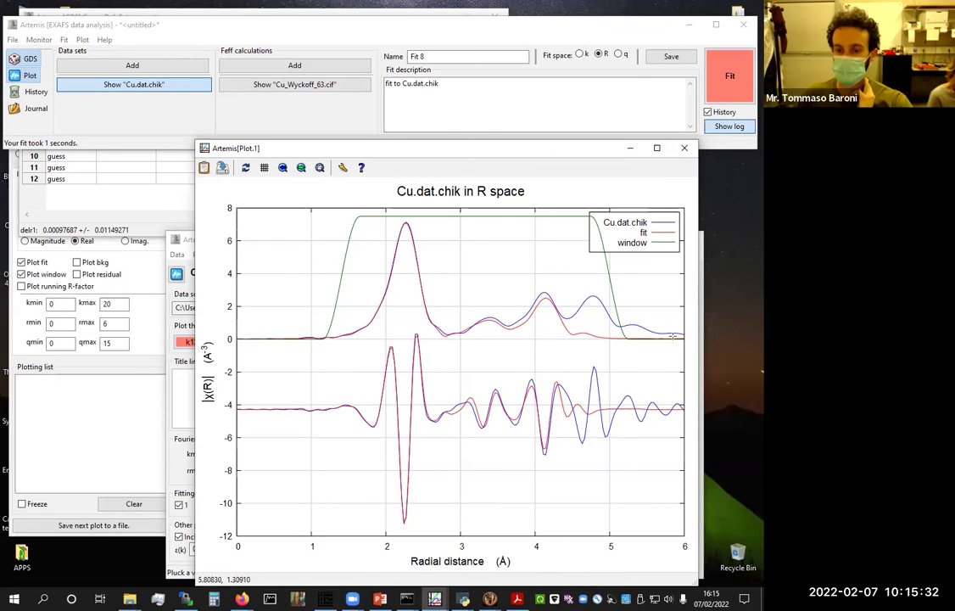
{"action": "left_click_drag", "start_coordinate": [667, 360], "coordinate": [237, 211]}
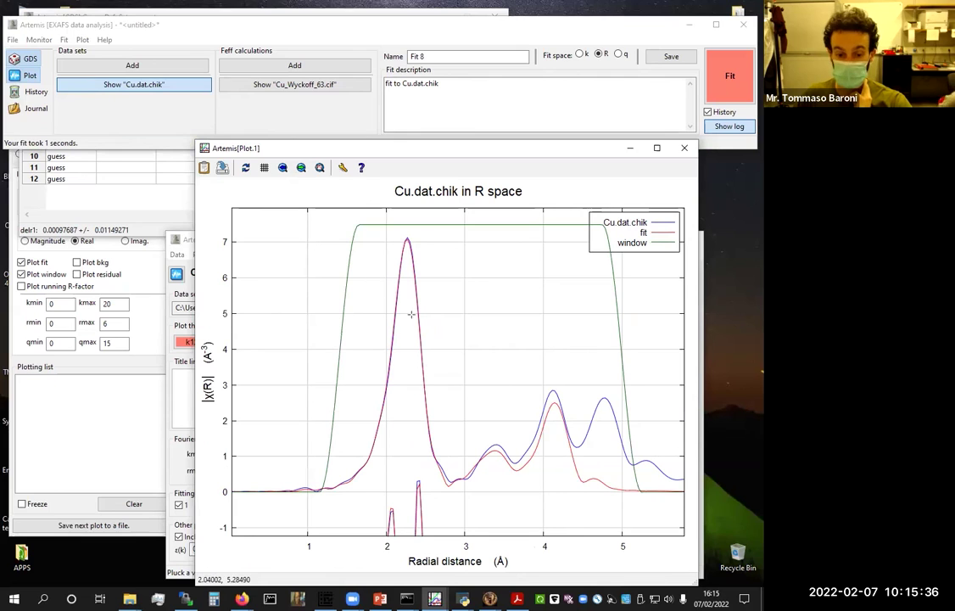
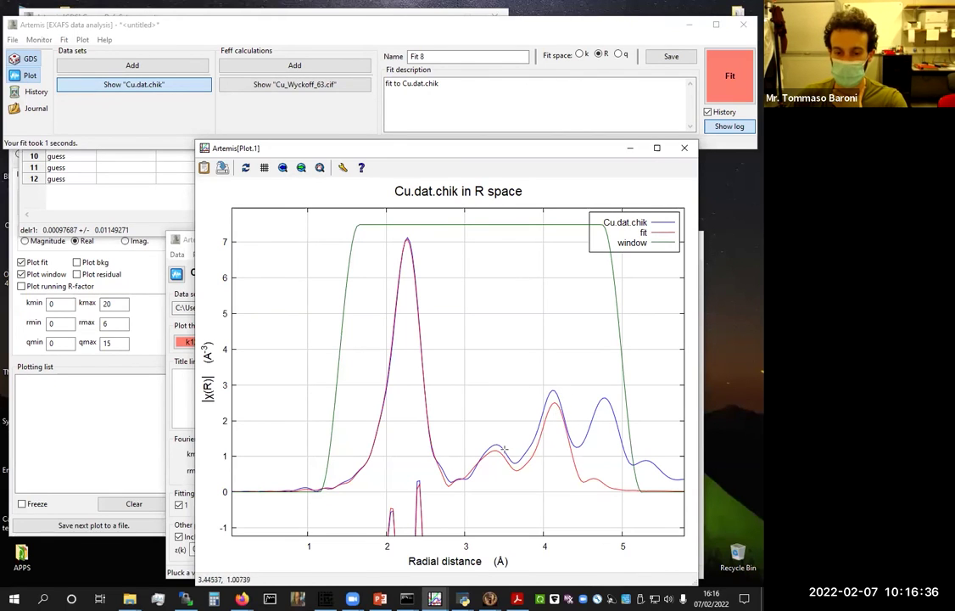
{"action": "right_click", "coordinate": [352, 472]}
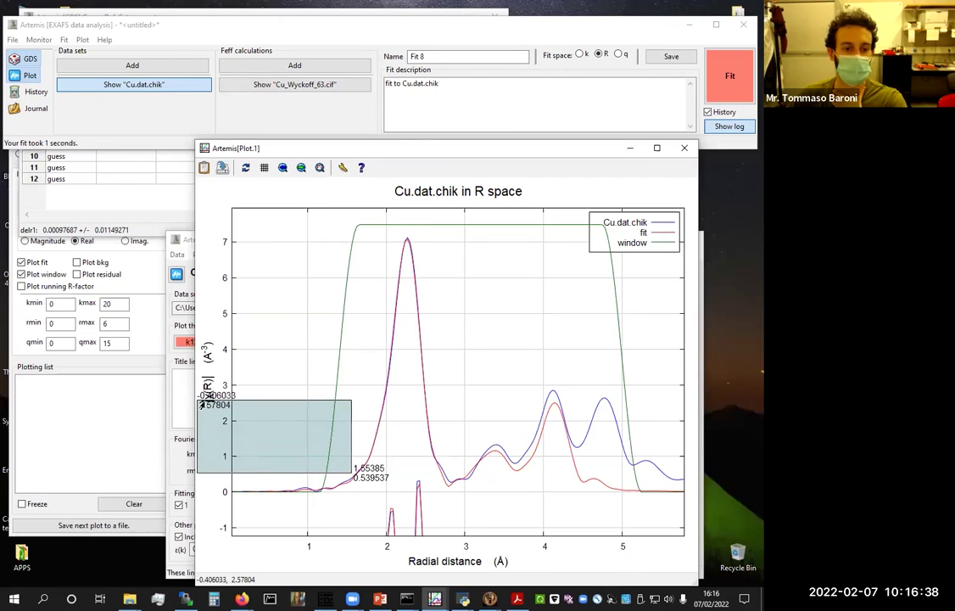
{"action": "right_click", "coordinate": [265, 450]}
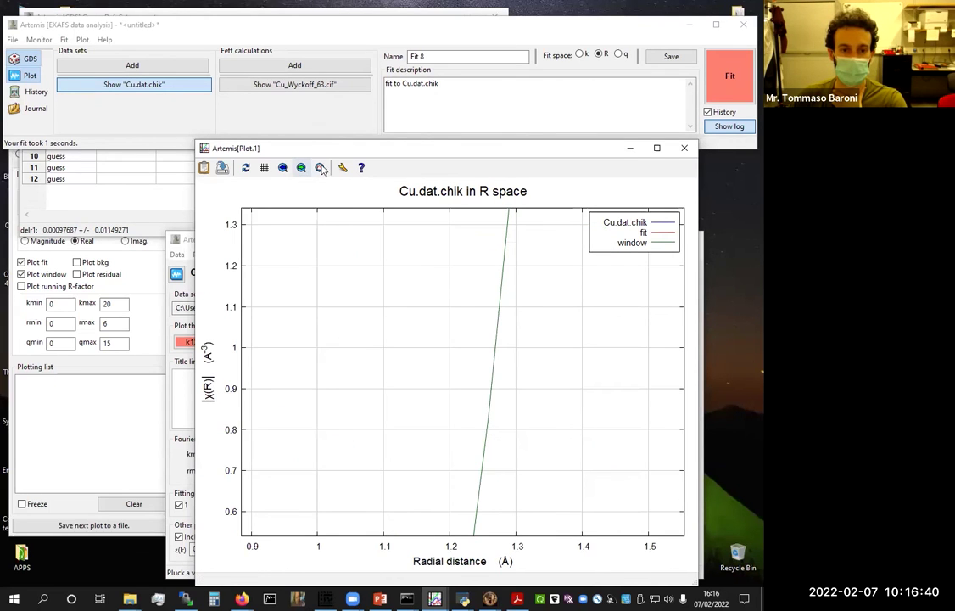
{"action": "left_click", "coordinate": [320, 168]}
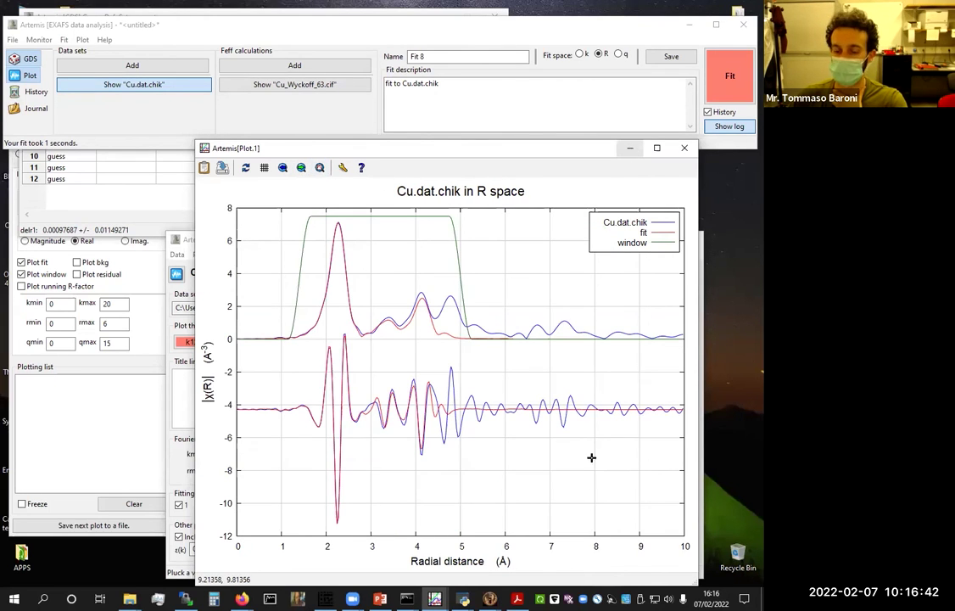
Open the Fit 7 log and examine the fitted values and uncertainties of amp, enot, delr and delr1
{"action": "left_click", "coordinate": [489, 599]}
{"action": "left_click", "coordinate": [657, 552]}
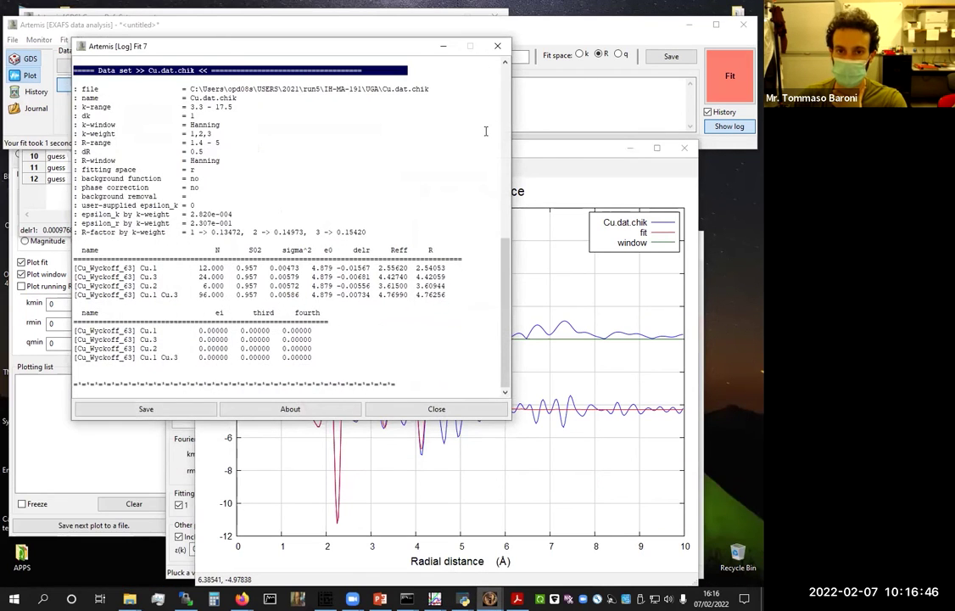
{"action": "scroll", "coordinate": [486, 132], "scroll_direction": "up", "scroll_amount": 15}
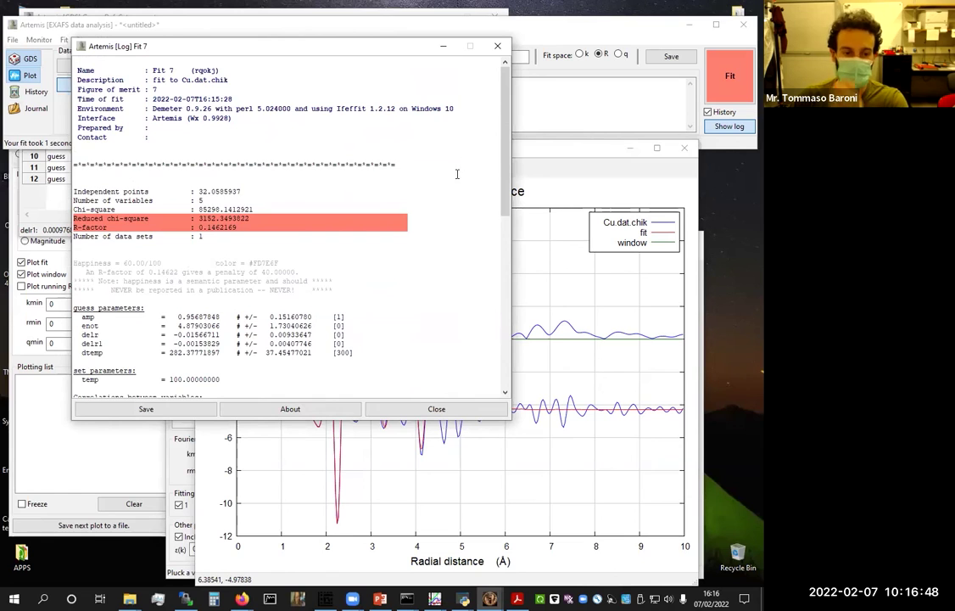
{"action": "scroll", "coordinate": [456, 173], "scroll_direction": "down", "scroll_amount": 2}
{"action": "left_click_drag", "start_coordinate": [173, 256], "coordinate": [348, 263]}
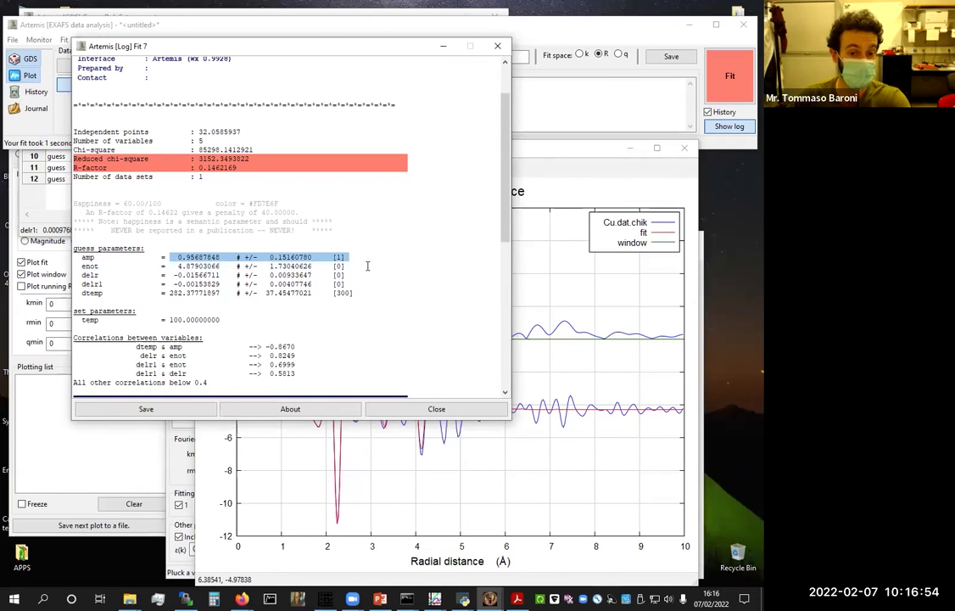
{"action": "left_click", "coordinate": [363, 269]}
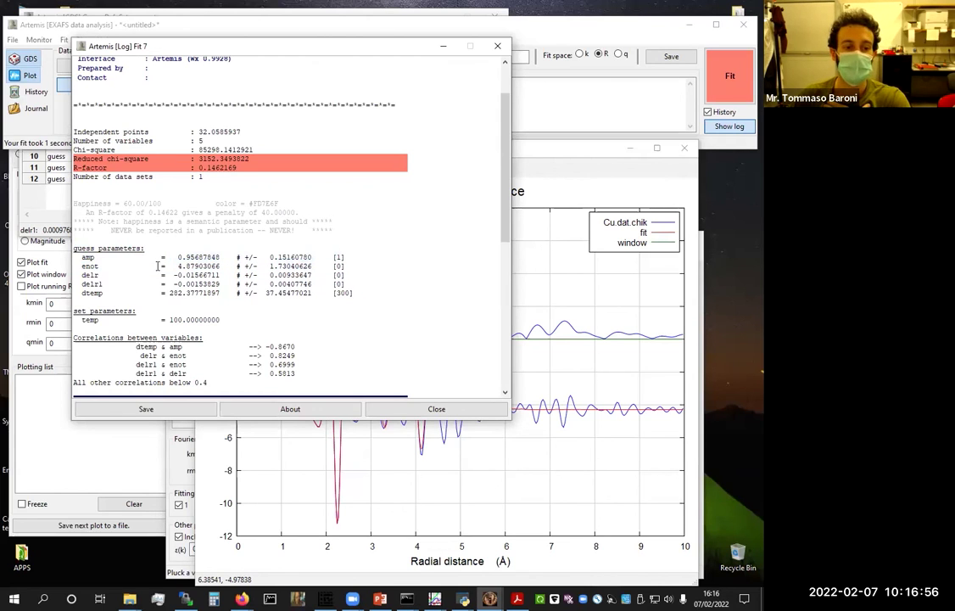
{"action": "left_click_drag", "start_coordinate": [159, 266], "coordinate": [313, 267]}
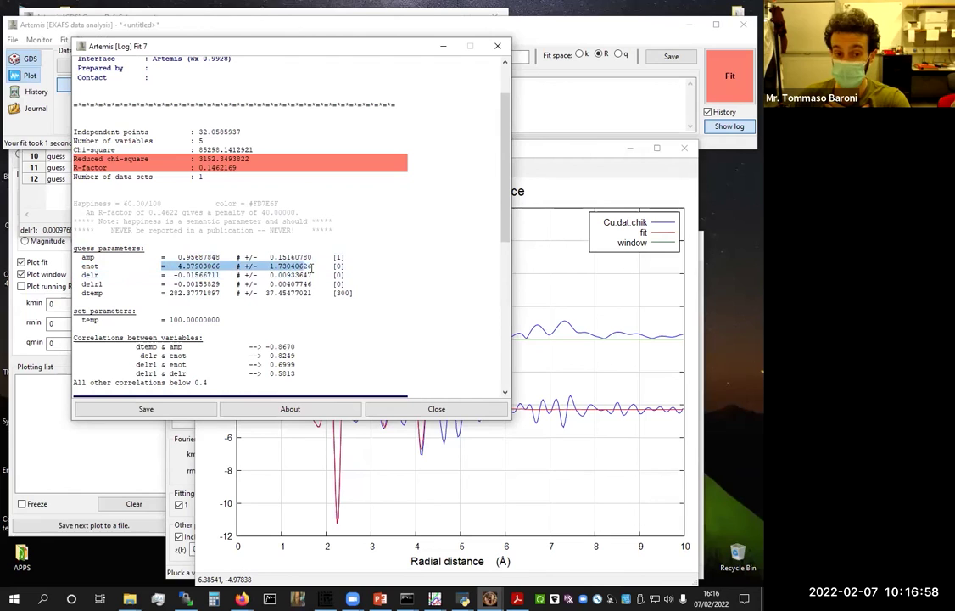
{"action": "left_click_drag", "start_coordinate": [172, 275], "coordinate": [317, 283]}
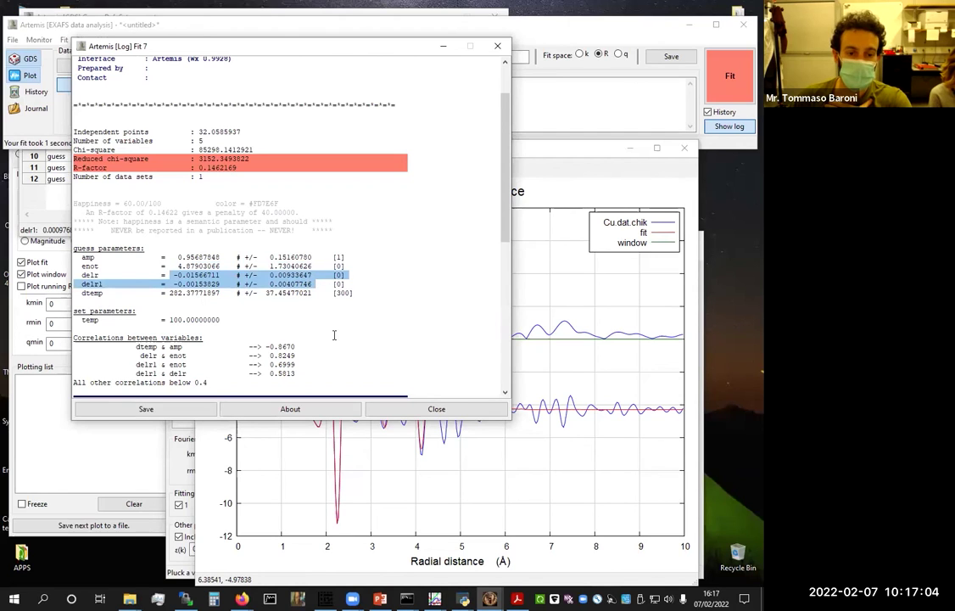
{"action": "left_click", "coordinate": [172, 284]}
{"action": "left_click_drag", "start_coordinate": [162, 285], "coordinate": [302, 287]}
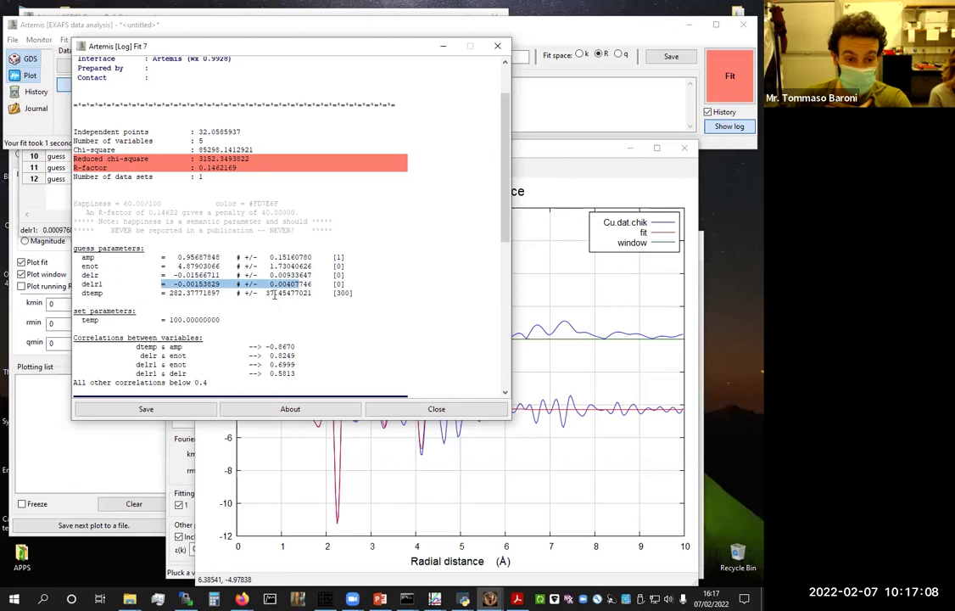
Examine delr and its uncertainty in the Fit 7 log, and compare fit with data around the first-shell peak in the enlarged R-space plot
{"action": "left_click", "coordinate": [285, 293]}
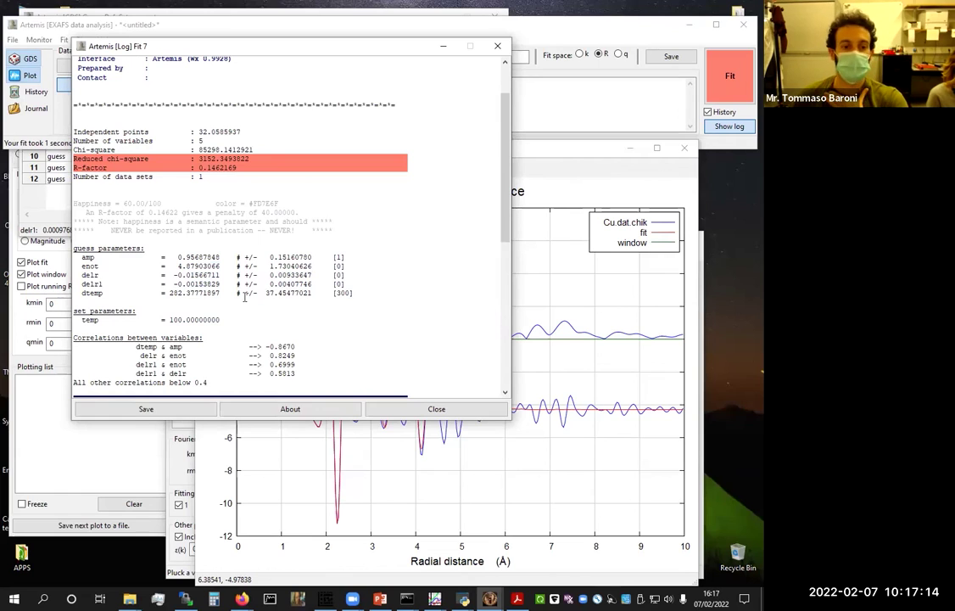
{"action": "left_click_drag", "start_coordinate": [176, 275], "coordinate": [311, 276]}
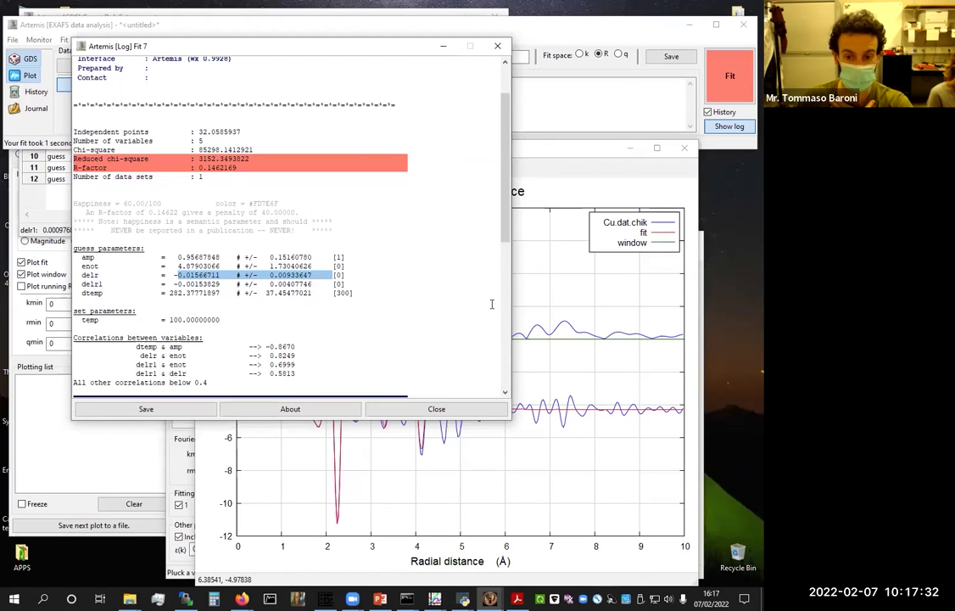
{"action": "left_click", "coordinate": [535, 303]}
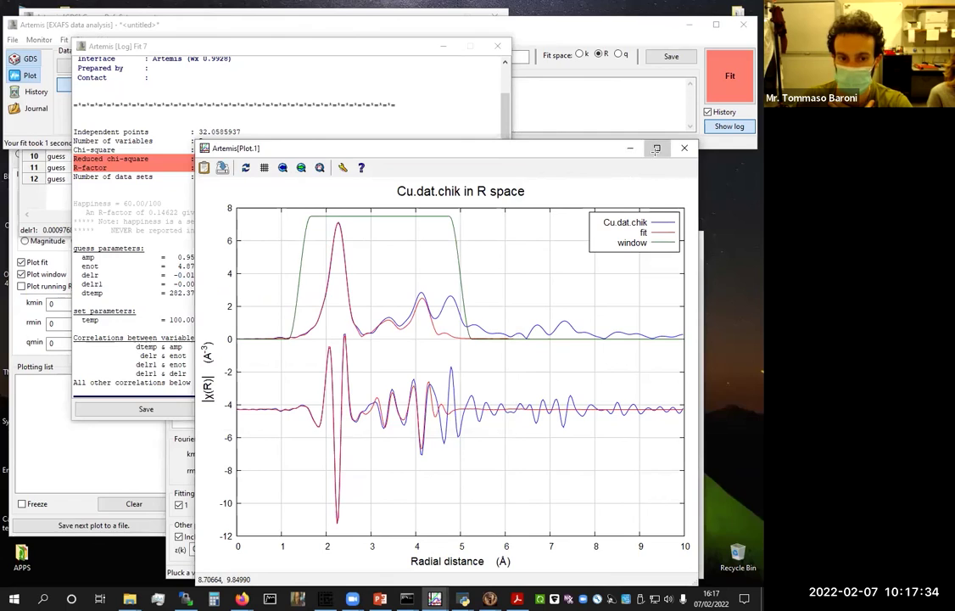
{"action": "left_click", "coordinate": [655, 148]}
{"action": "left_click_drag", "start_coordinate": [246, 274], "coordinate": [133, 84]}
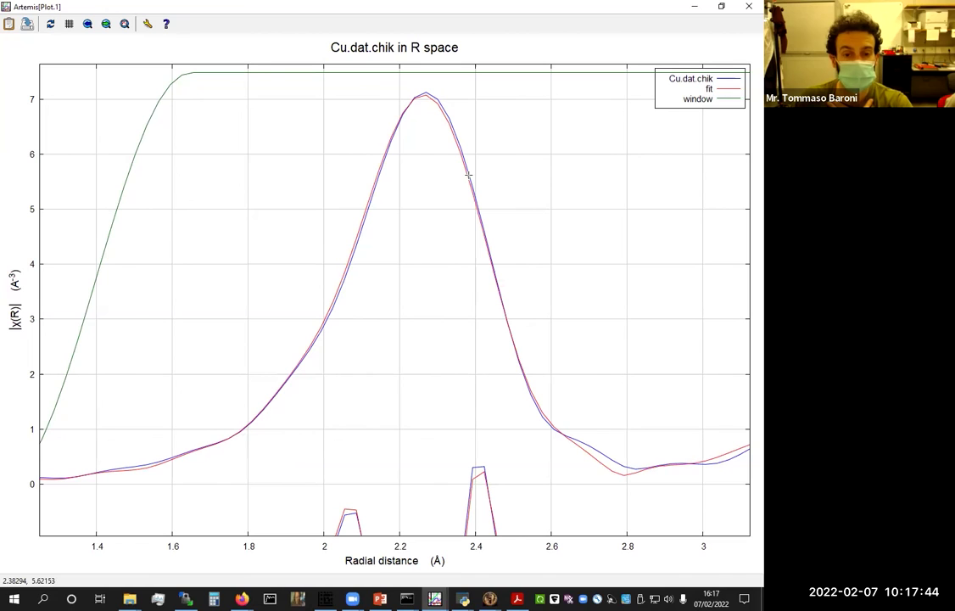
{"action": "left_click", "coordinate": [721, 7]}
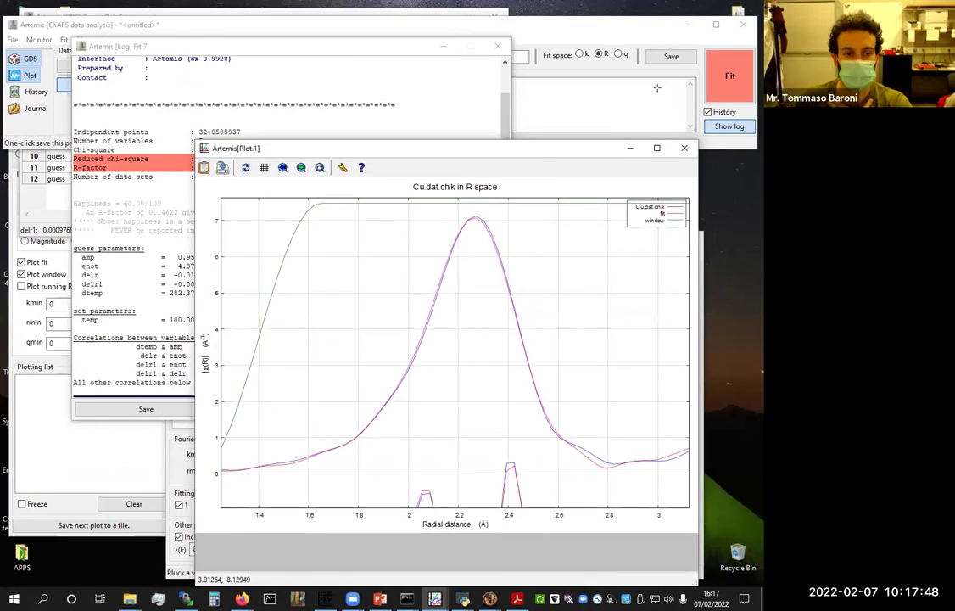
Review dtemp and its uncertainty in the Fit 7 log, and inspect the R-space plot again over its full range
{"action": "left_click", "coordinate": [438, 101]}
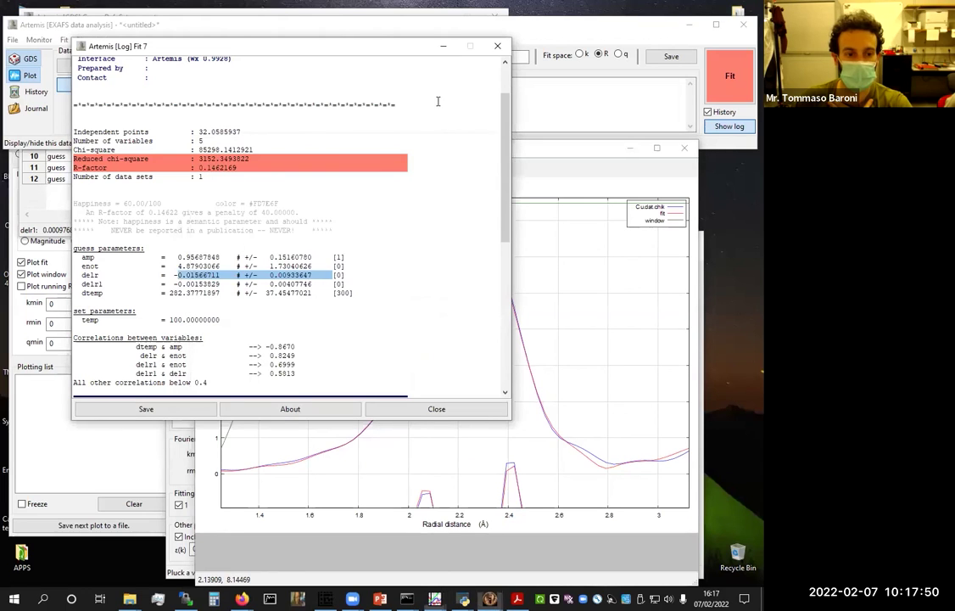
{"action": "left_click_drag", "start_coordinate": [208, 292], "coordinate": [314, 293]}
{"action": "left_click", "coordinate": [220, 319]}
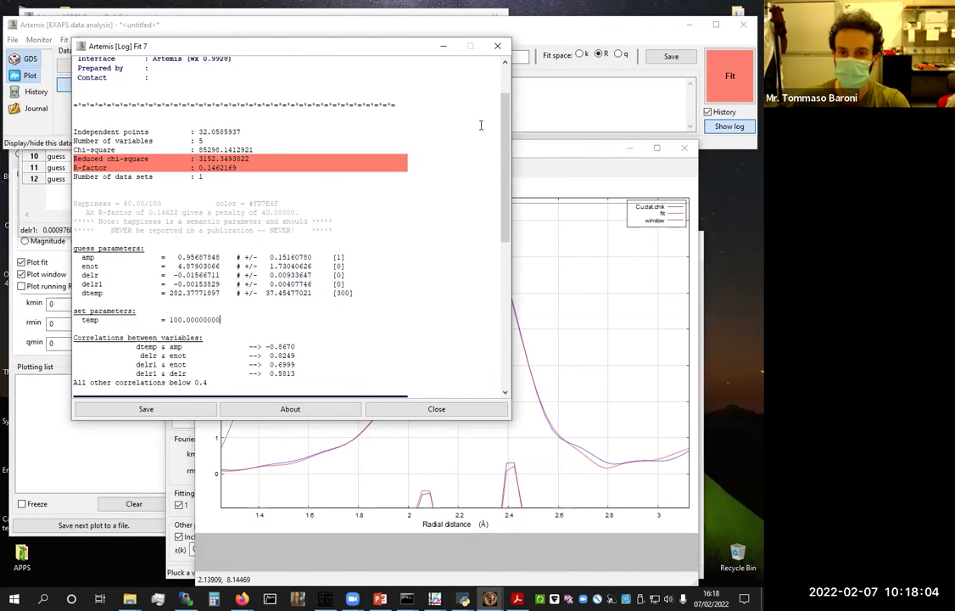
{"action": "left_click", "coordinate": [438, 55]}
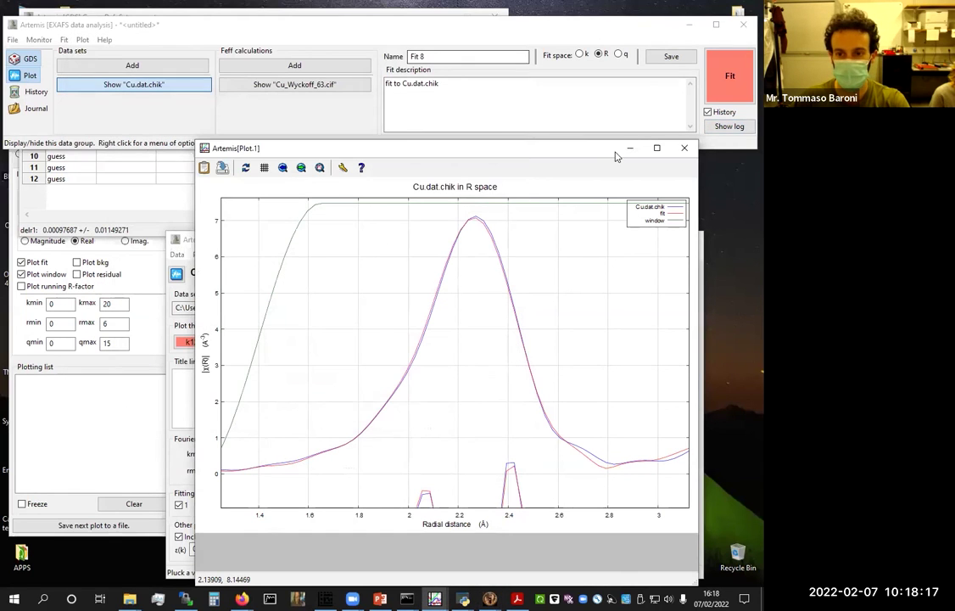
{"action": "left_click", "coordinate": [319, 167]}
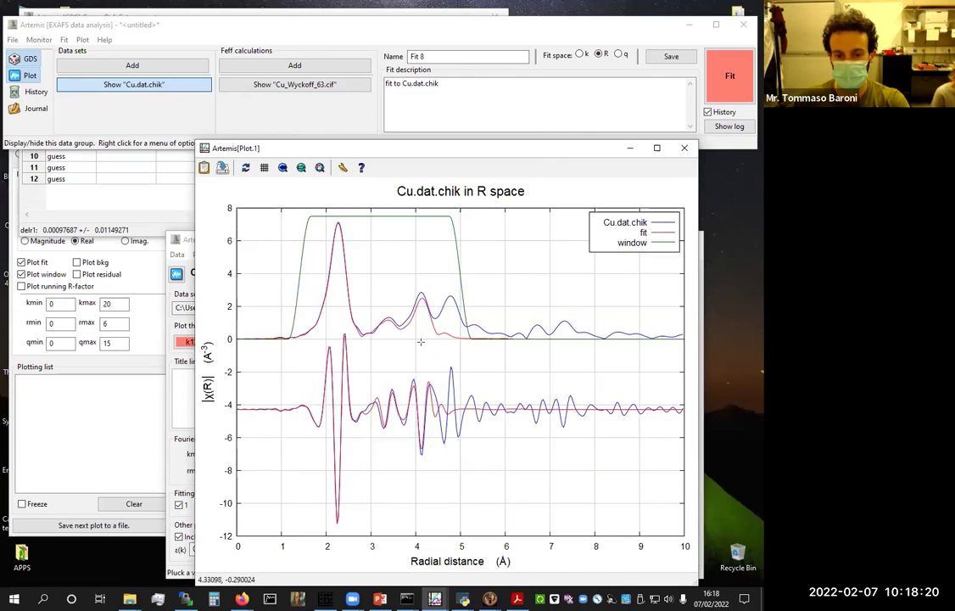
{"action": "left_click", "coordinate": [630, 150]}
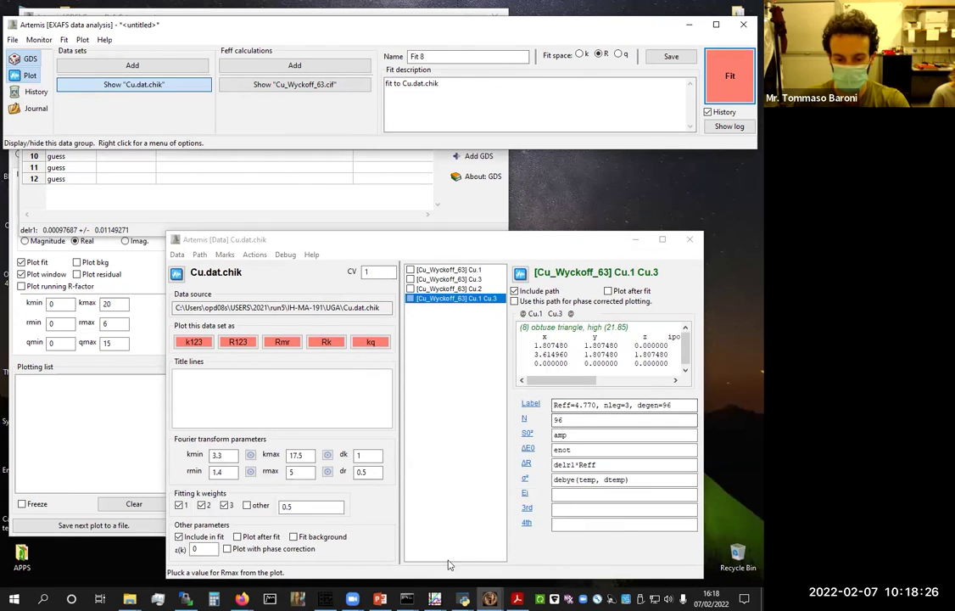
Bring up the Feff path list and review the paths already in the fit: Cu.1, Cu.2, Cu.3 and Cu.1 Cu.3
{"action": "mouse_move", "coordinate": [489, 598]}
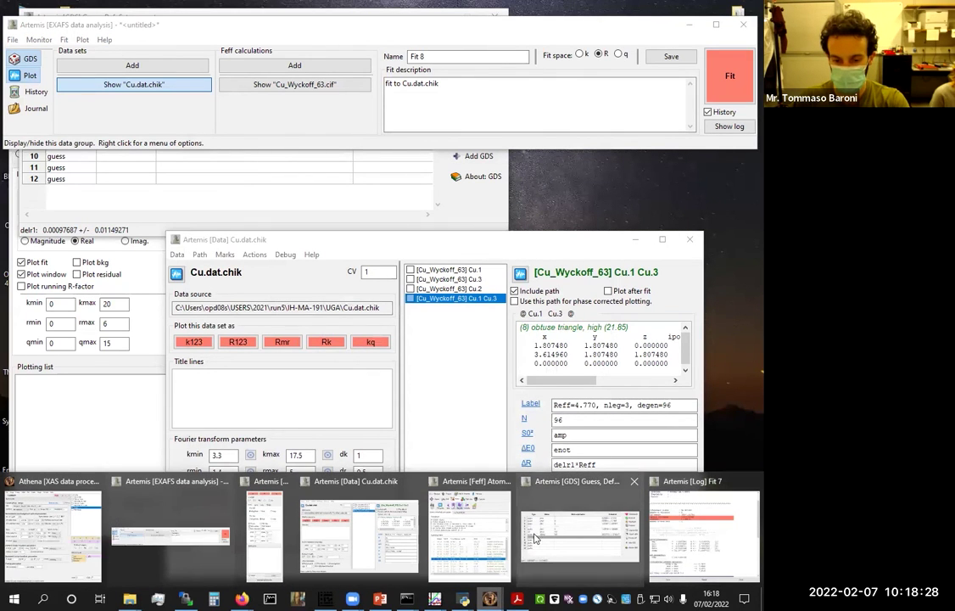
{"action": "left_click", "coordinate": [469, 530]}
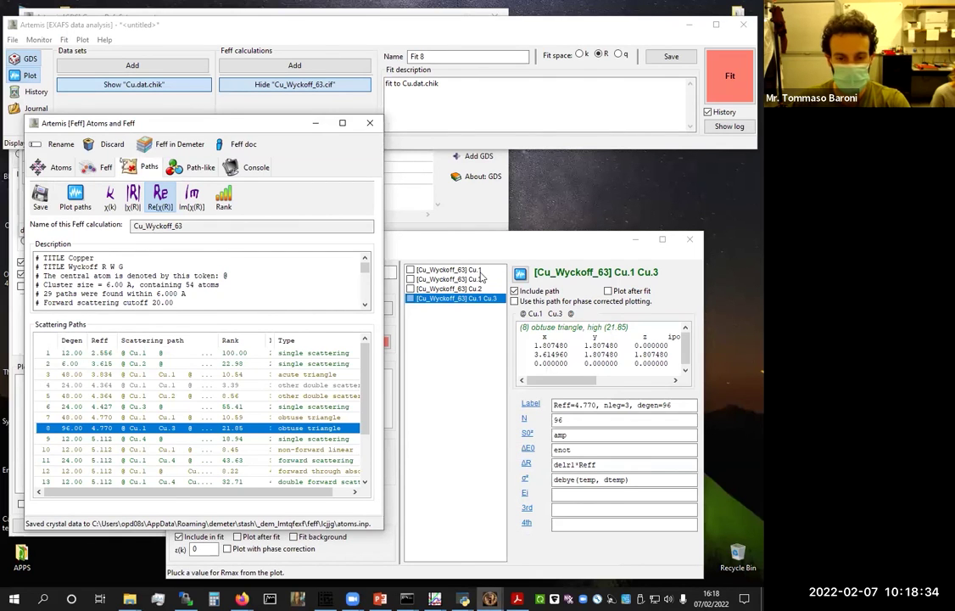
{"action": "left_click", "coordinate": [138, 354]}
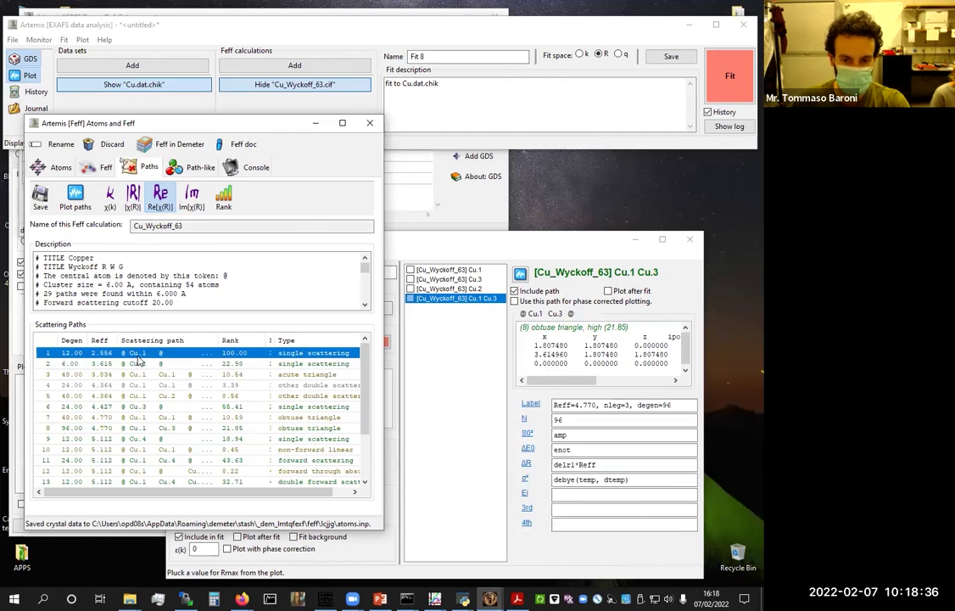
{"action": "left_click", "coordinate": [139, 363]}
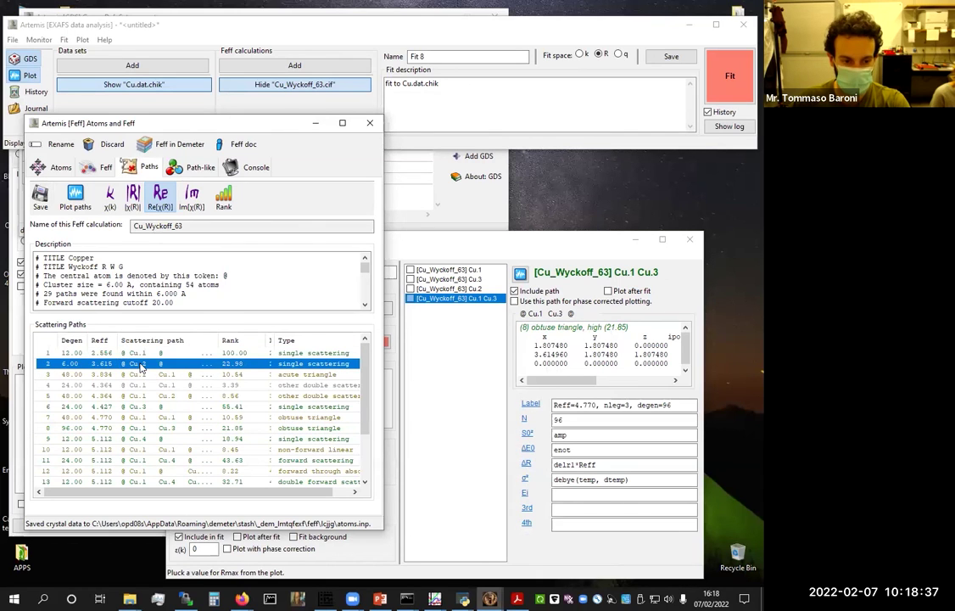
{"action": "left_click", "coordinate": [146, 408]}
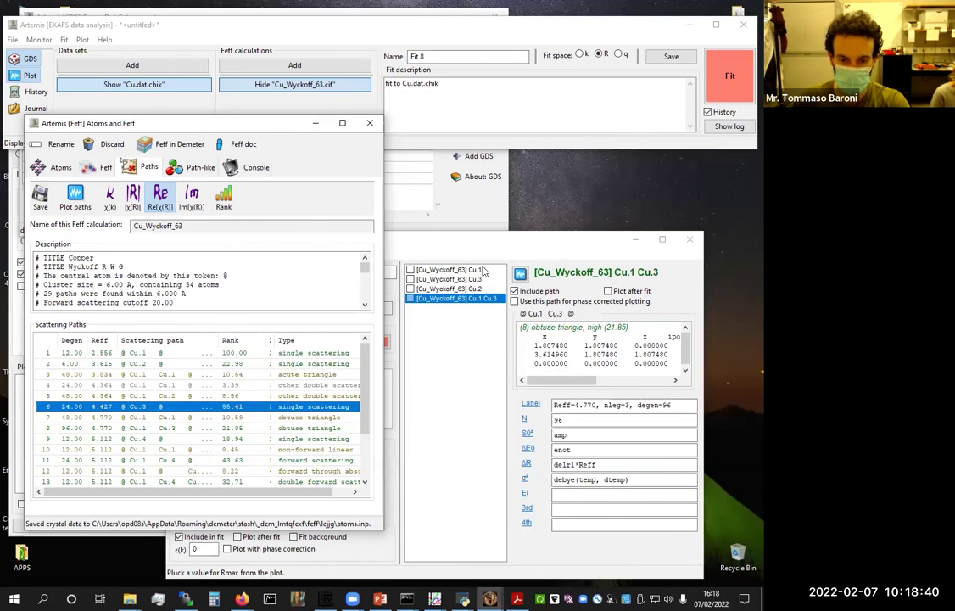
{"action": "left_click", "coordinate": [142, 428]}
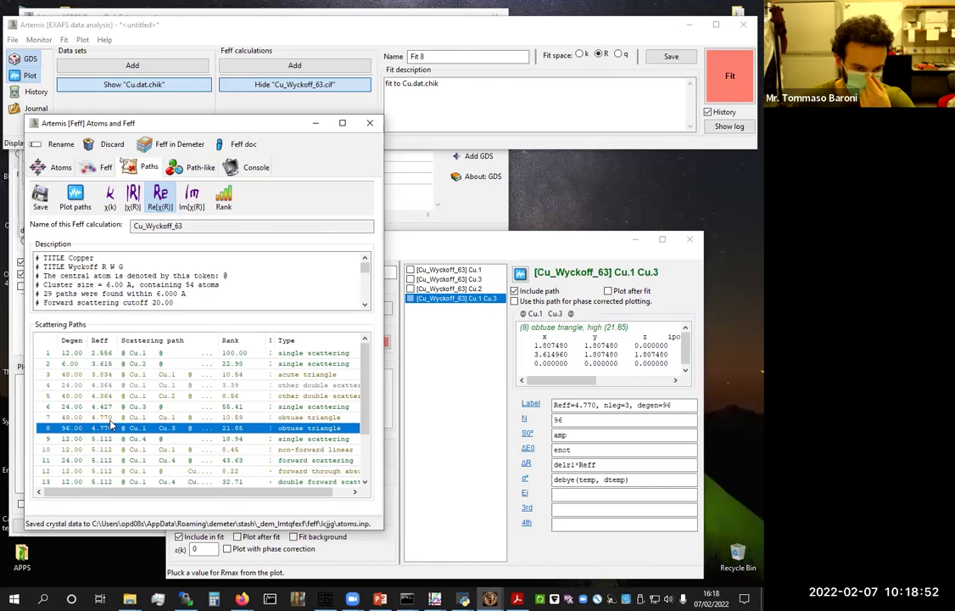
Add Feff paths 3 (Reff 3.834), 7 (Reff 4.770) and 9 (Reff 5.112) to the Cu.dat.chik data set
{"action": "left_click", "coordinate": [108, 376]}
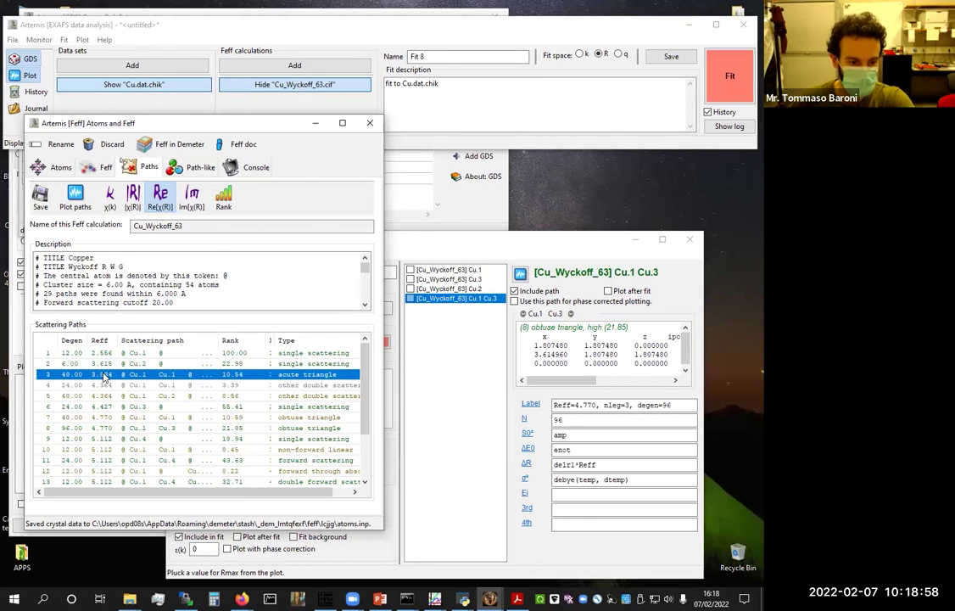
{"action": "left_click_drag", "start_coordinate": [448, 353], "coordinate": [449, 353]}
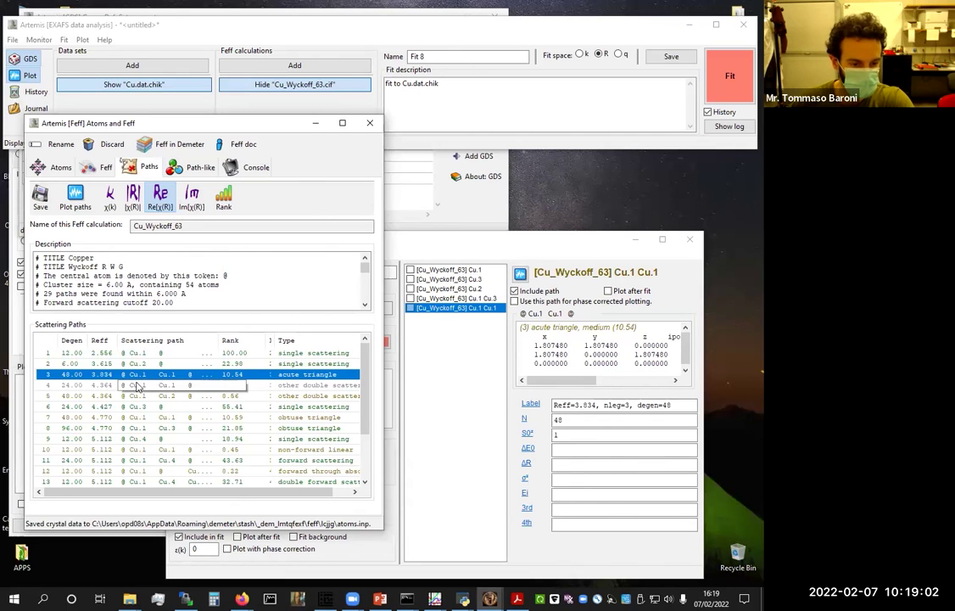
{"action": "left_click", "coordinate": [132, 418]}
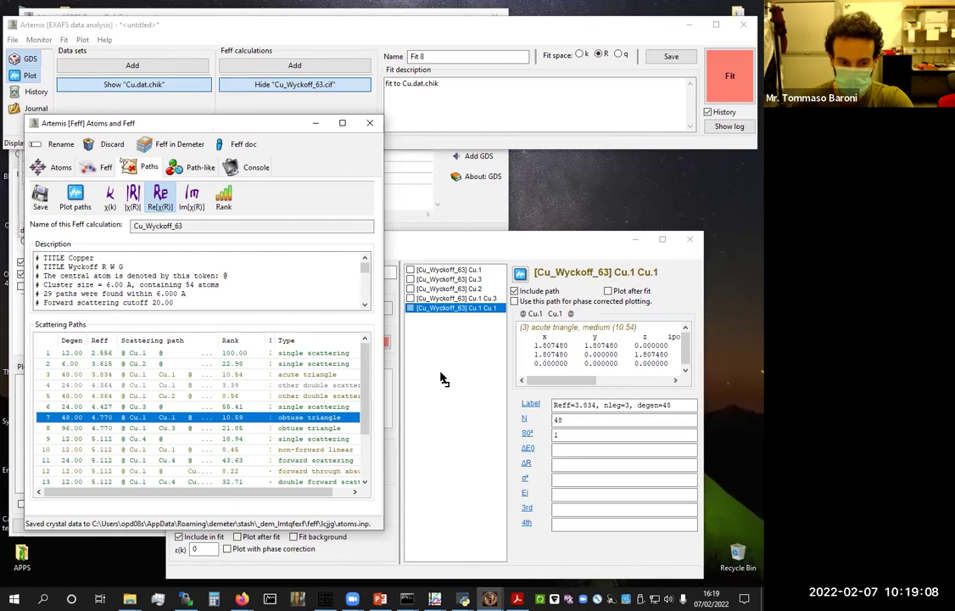
{"action": "left_click_drag", "start_coordinate": [441, 379], "coordinate": [442, 377]}
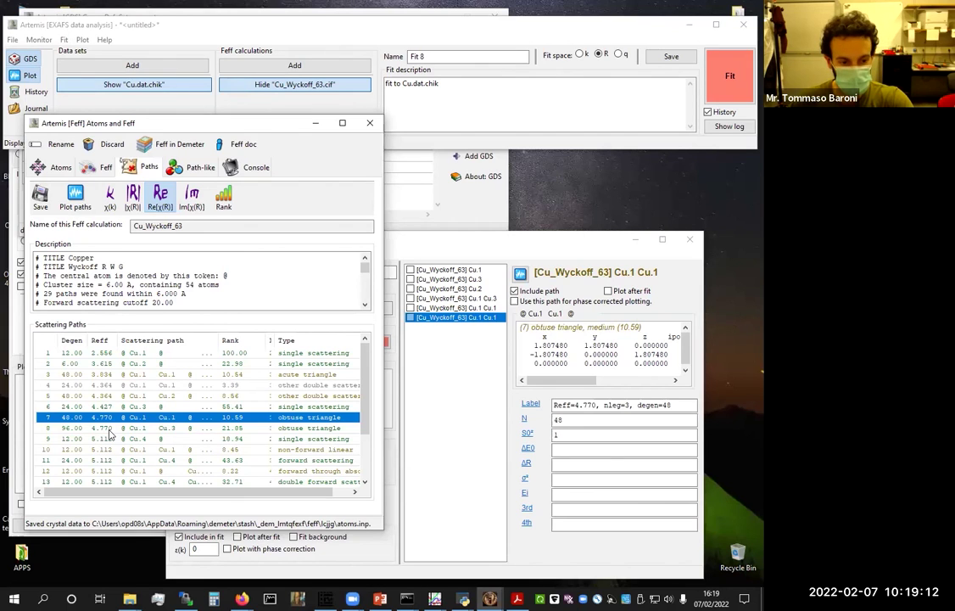
{"action": "left_click", "coordinate": [107, 438]}
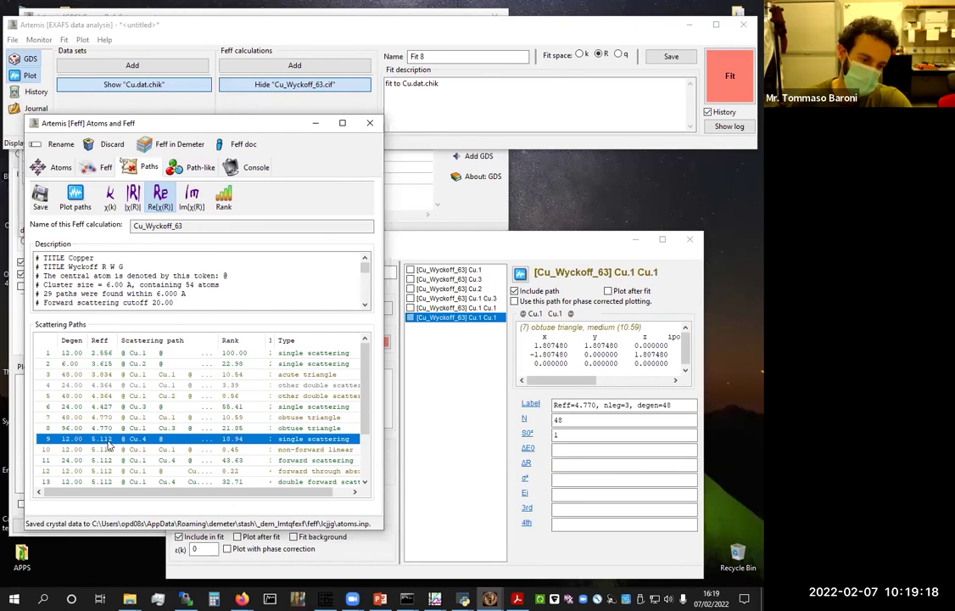
{"action": "left_click_drag", "start_coordinate": [108, 441], "coordinate": [419, 312]}
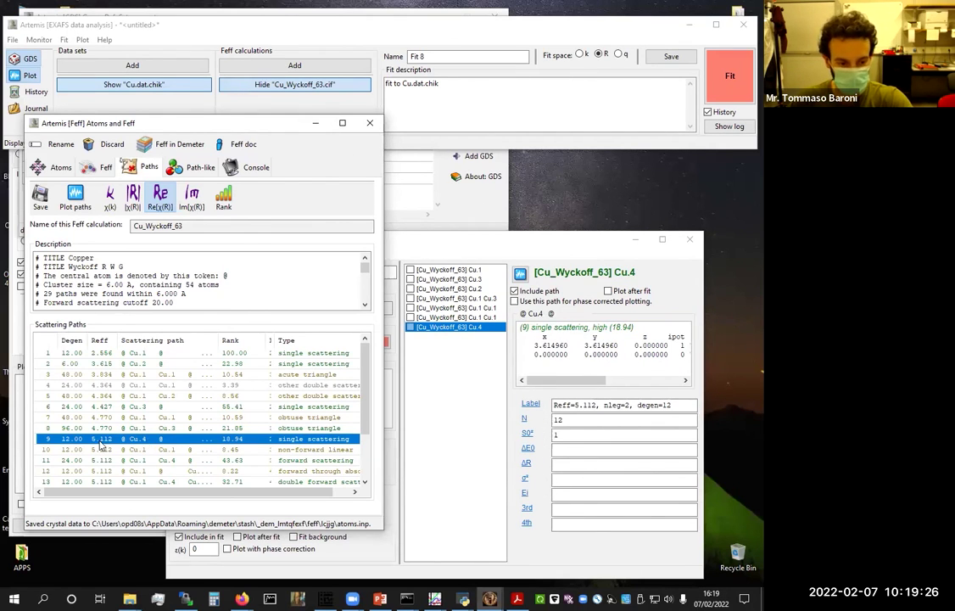
Put the Feff window away and set the Fourier transform rmax of Cu.dat.chik to 5.2
{"action": "left_click", "coordinate": [432, 166]}
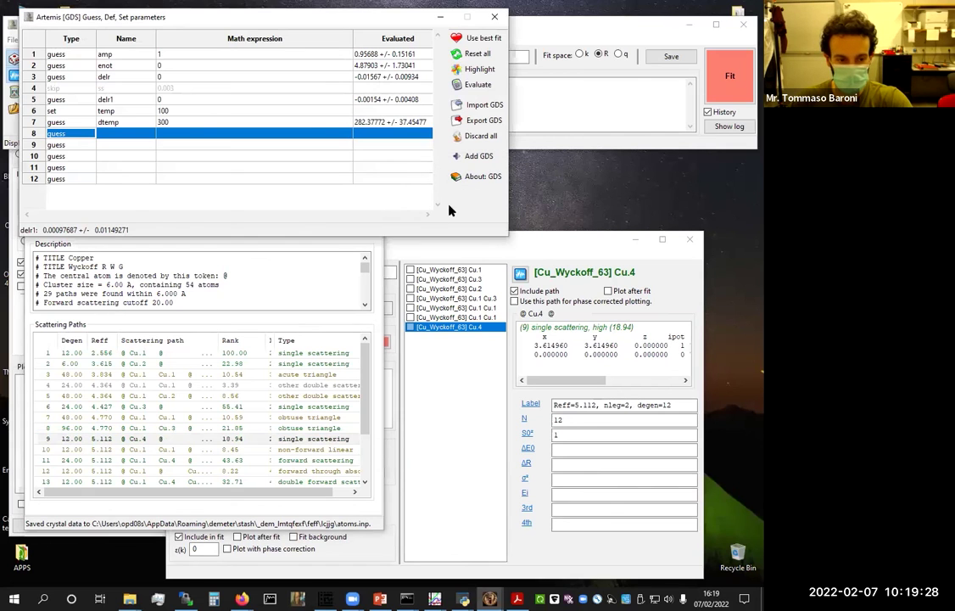
{"action": "left_click", "coordinate": [285, 227]}
{"action": "left_click", "coordinate": [314, 123]}
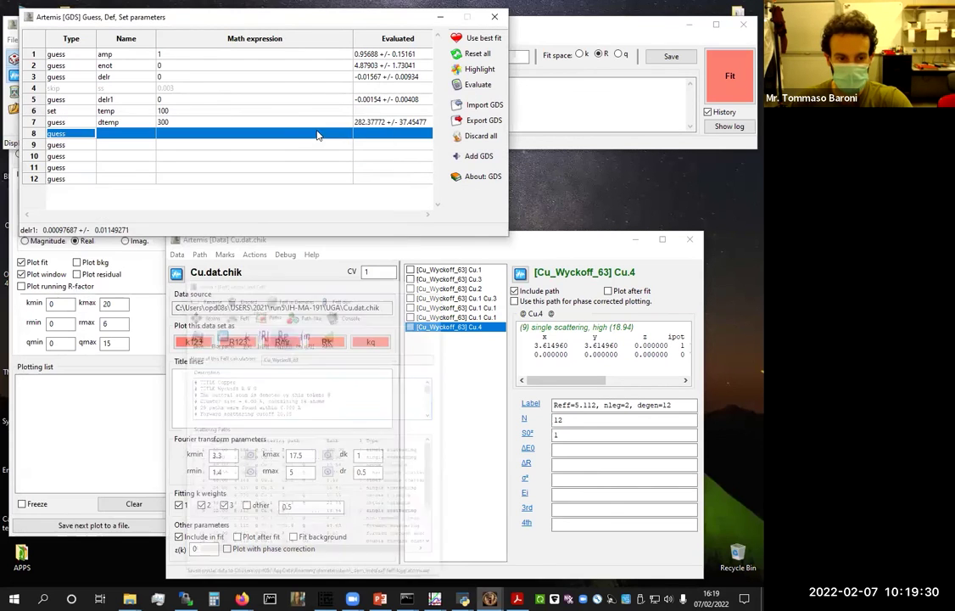
{"action": "left_click", "coordinate": [265, 399]}
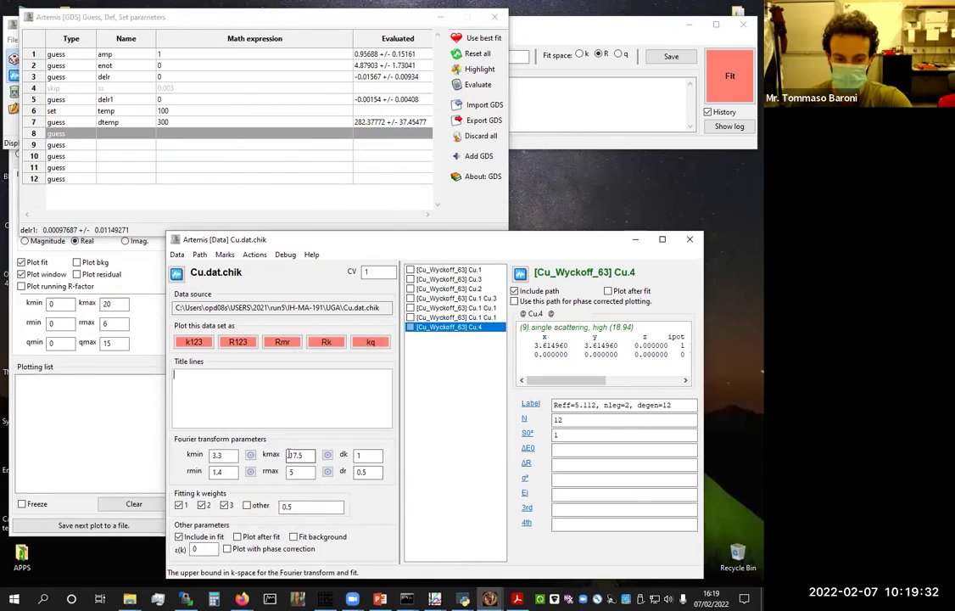
{"action": "left_click", "coordinate": [292, 472]}
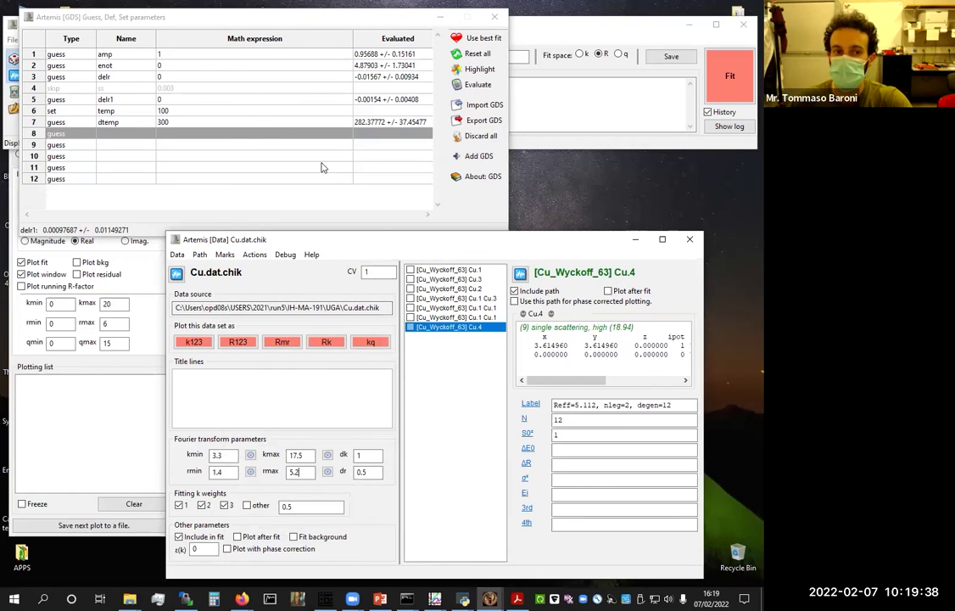
Mark the Cu.1 Cu.3 path together with the newly added Cu.1 Cu.1 paths and the Cu.4 path
{"action": "left_click", "coordinate": [484, 298]}
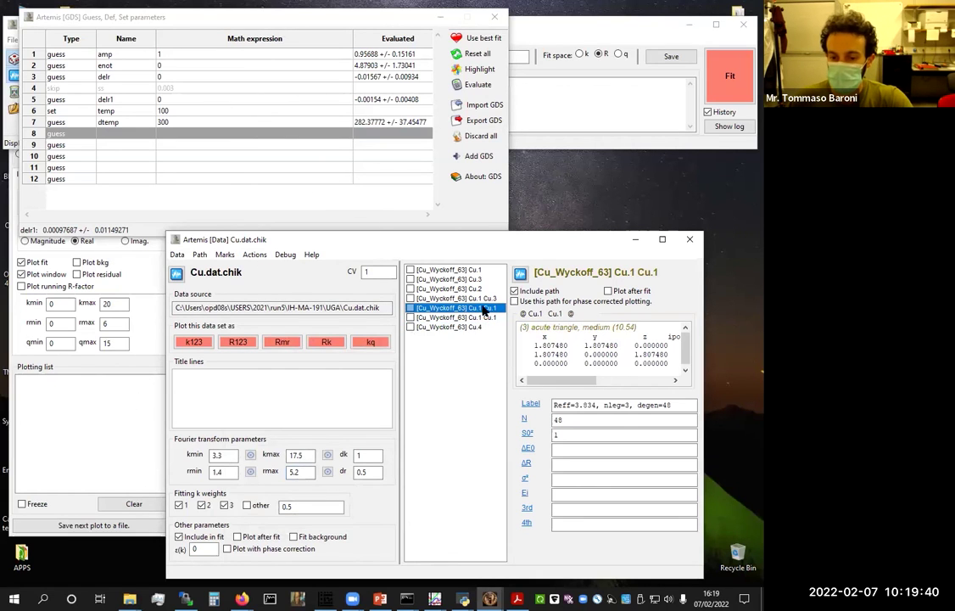
{"action": "left_click", "coordinate": [489, 307]}
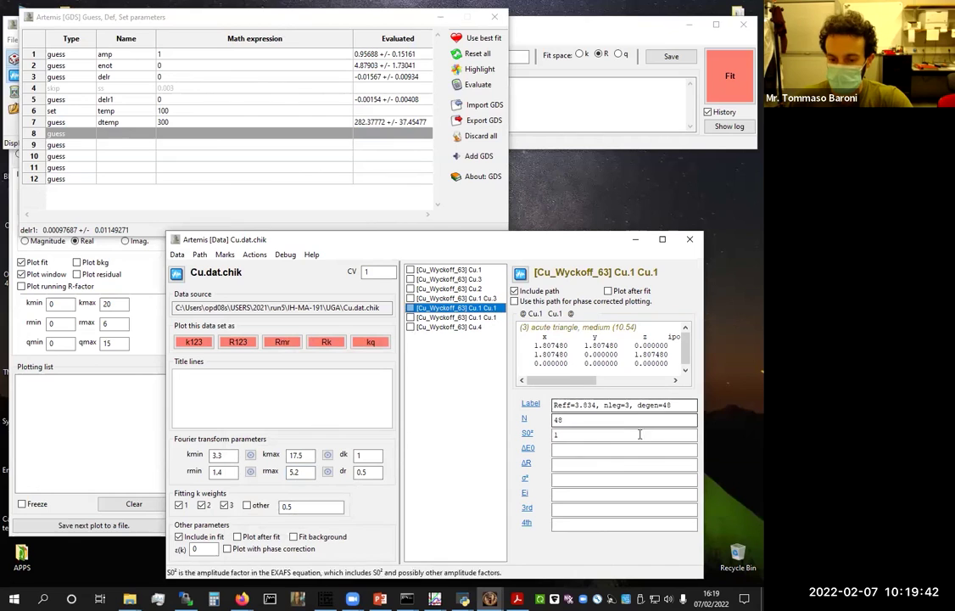
{"action": "left_click", "coordinate": [462, 299]}
{"action": "left_click", "coordinate": [410, 299]}
{"action": "left_click", "coordinate": [410, 308]}
{"action": "left_click", "coordinate": [410, 328]}
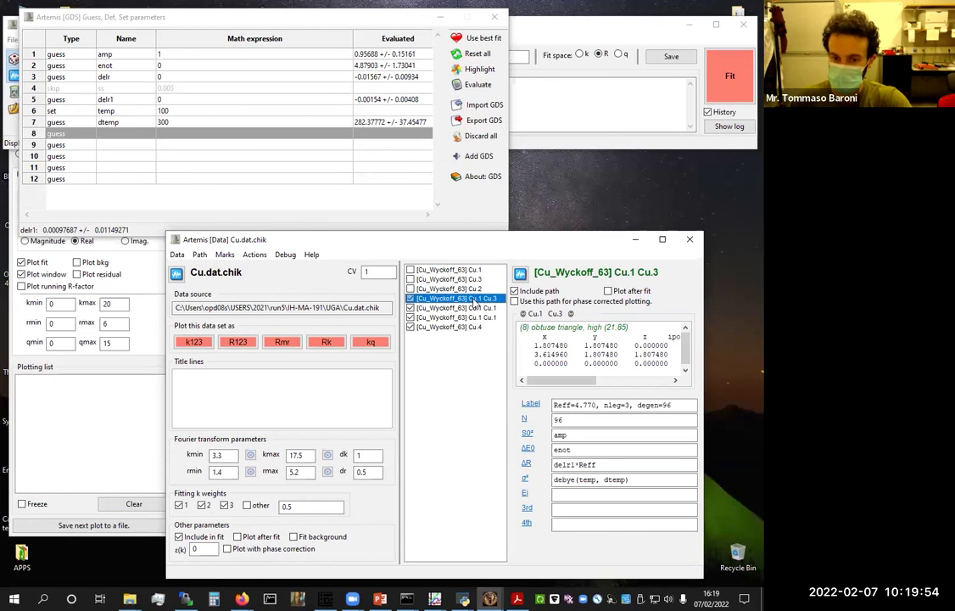
Export the S0² expression amp and the ΔE0 expression enot from the Cu.1 Cu.3 path to the marked paths in this data set
{"action": "left_click", "coordinate": [527, 434]}
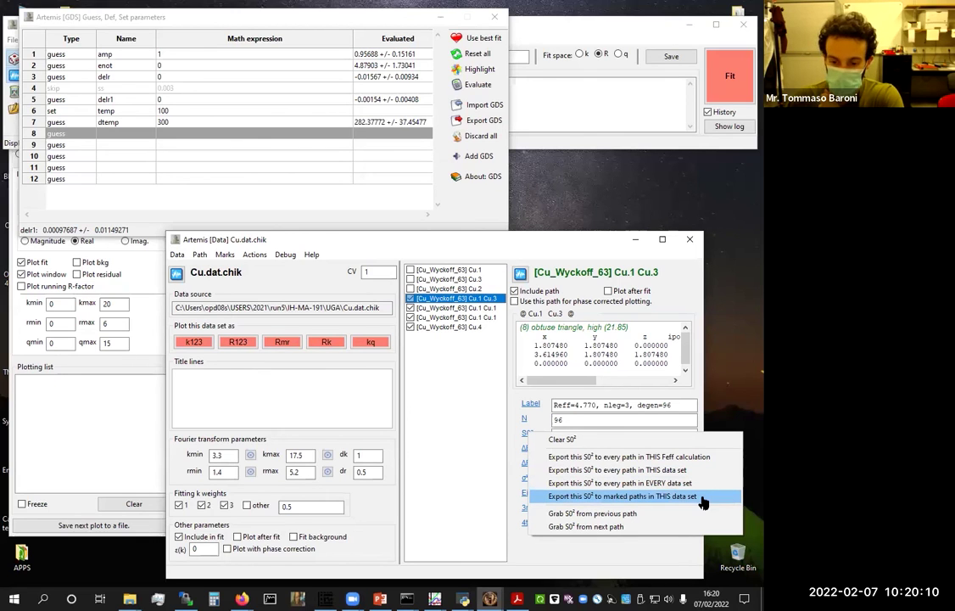
{"action": "left_click", "coordinate": [612, 497]}
{"action": "left_click", "coordinate": [463, 316]}
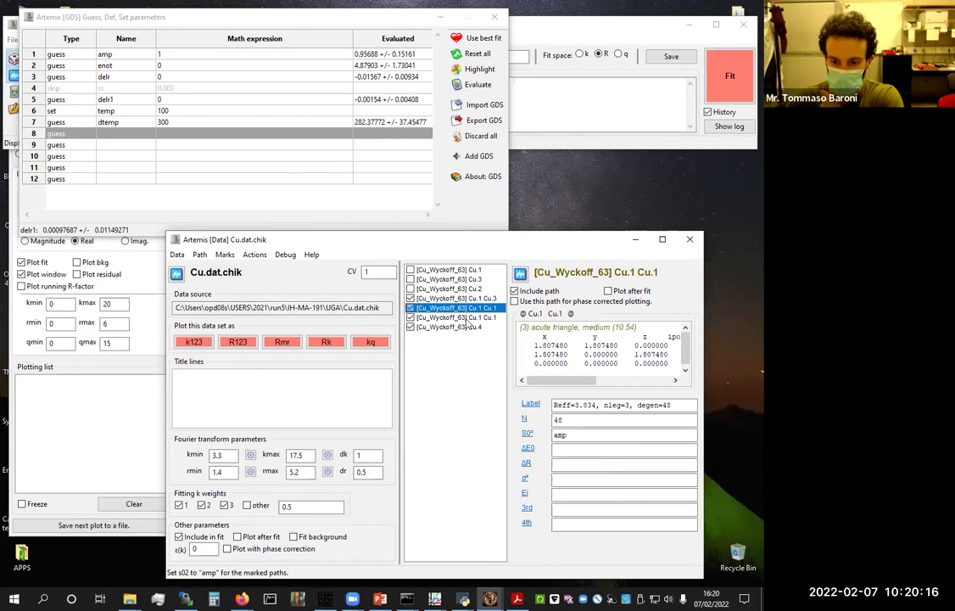
{"action": "left_click", "coordinate": [442, 301]}
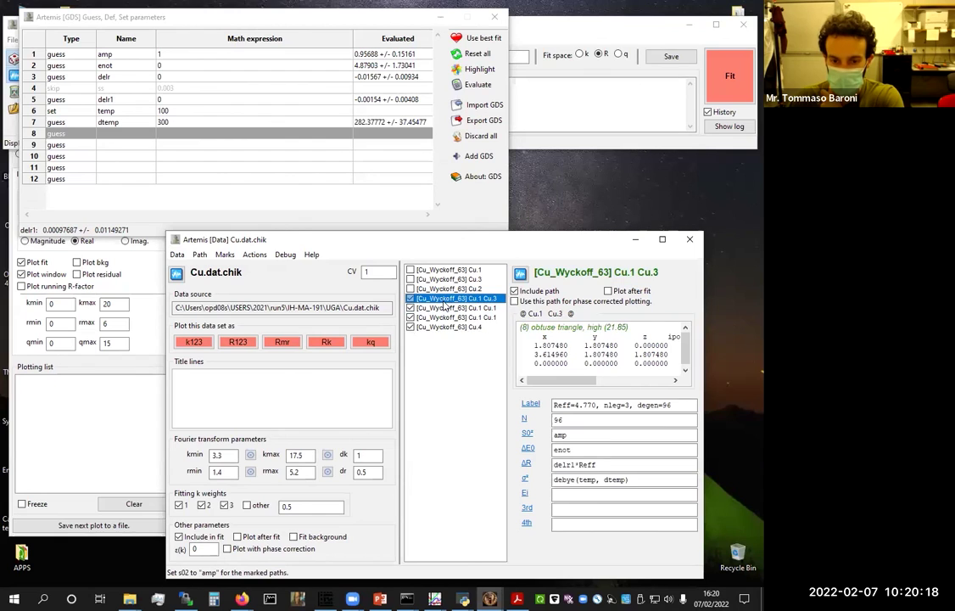
{"action": "right_click", "coordinate": [526, 448]}
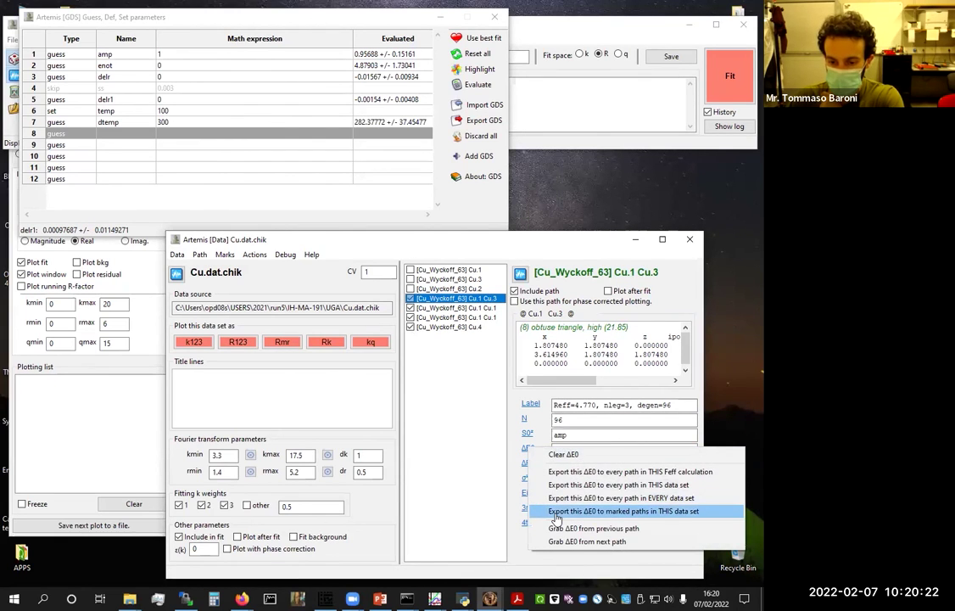
{"action": "left_click", "coordinate": [645, 512]}
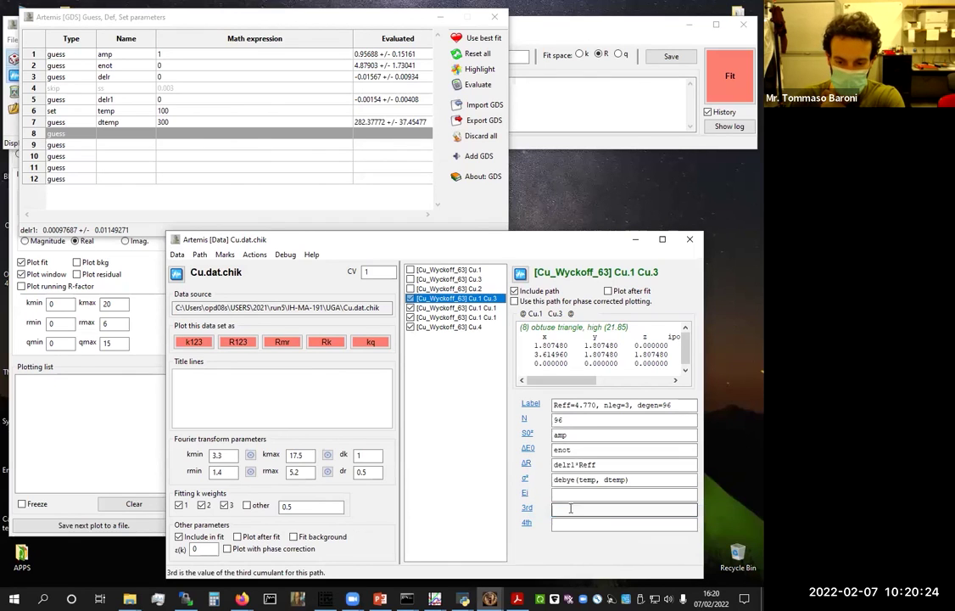
Export the ΔR expression delr1*Reff and the σ² expression debye(temp, dtemp) to the marked paths, and check the parameters of the paths
{"action": "right_click", "coordinate": [525, 463]}
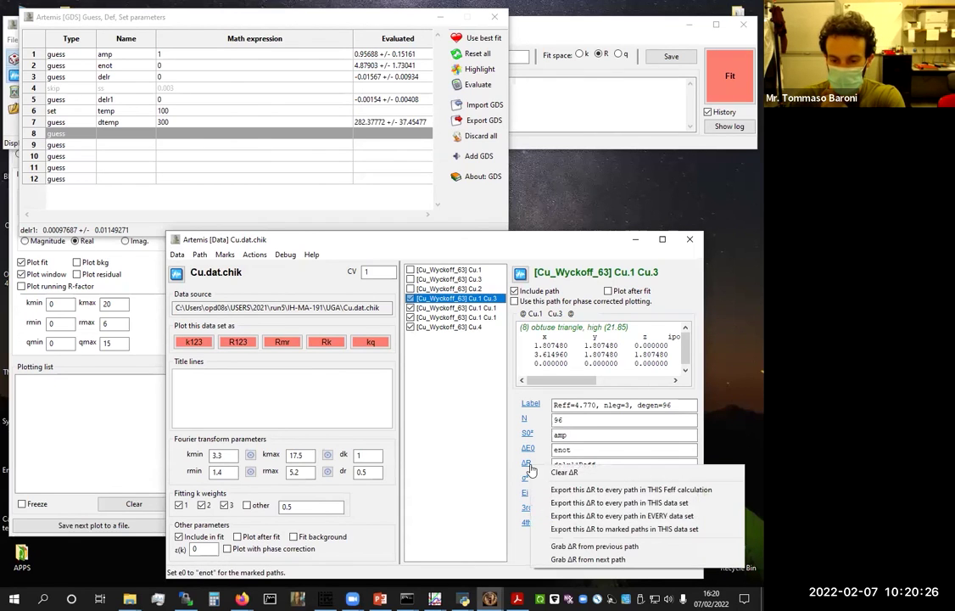
{"action": "left_click", "coordinate": [559, 529]}
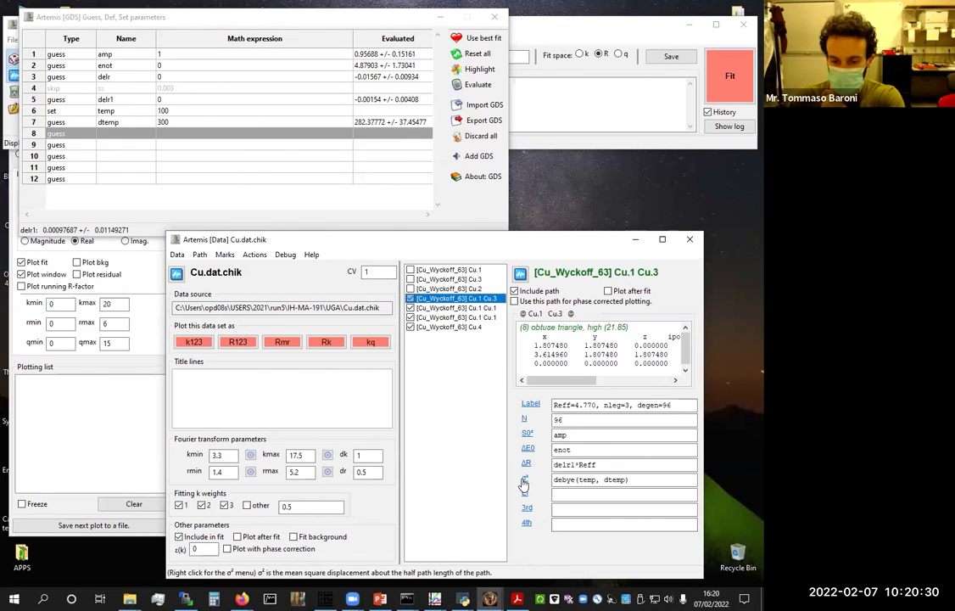
{"action": "right_click", "coordinate": [524, 480]}
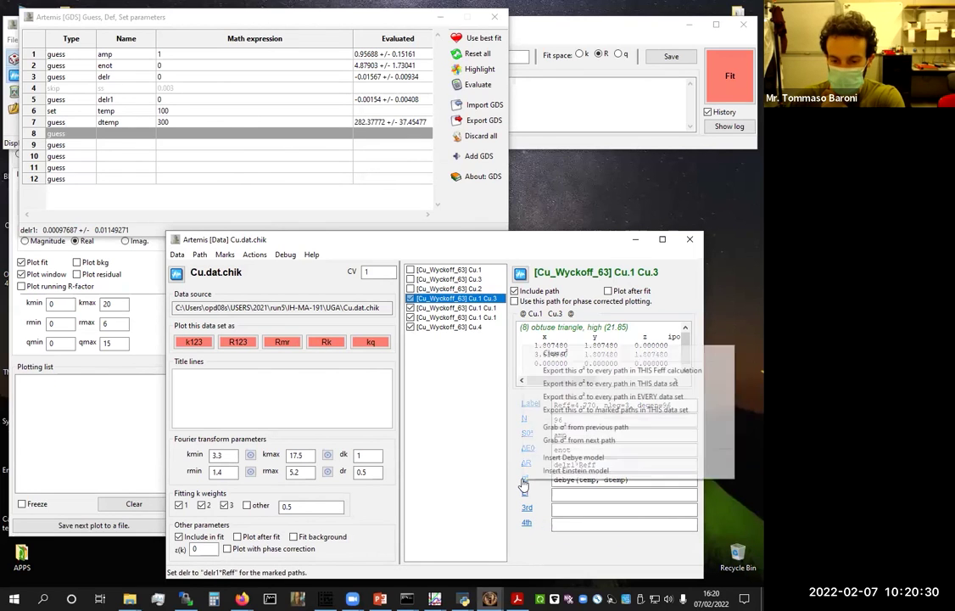
{"action": "left_click", "coordinate": [594, 415]}
{"action": "left_click", "coordinate": [470, 308]}
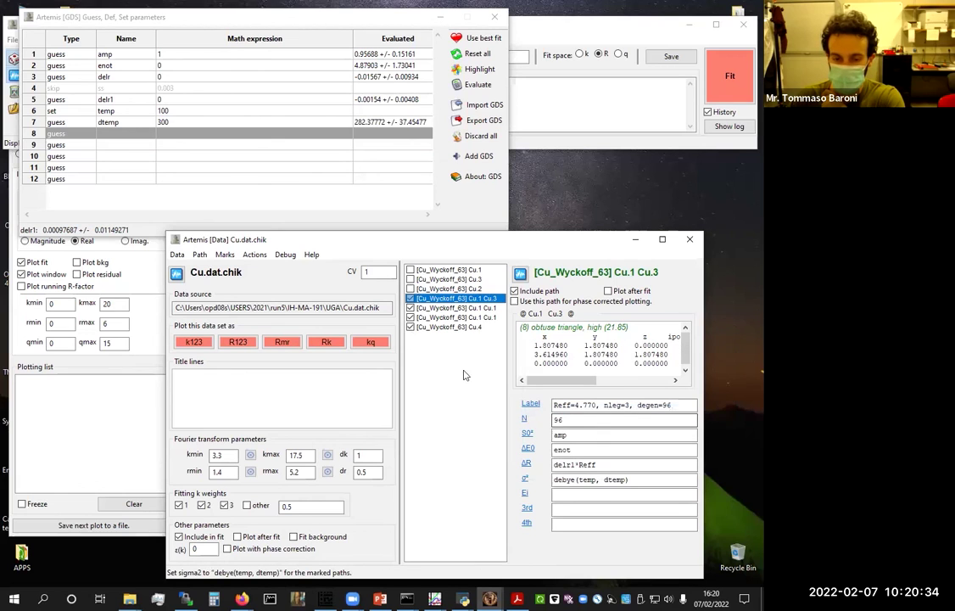
{"action": "left_click", "coordinate": [476, 318]}
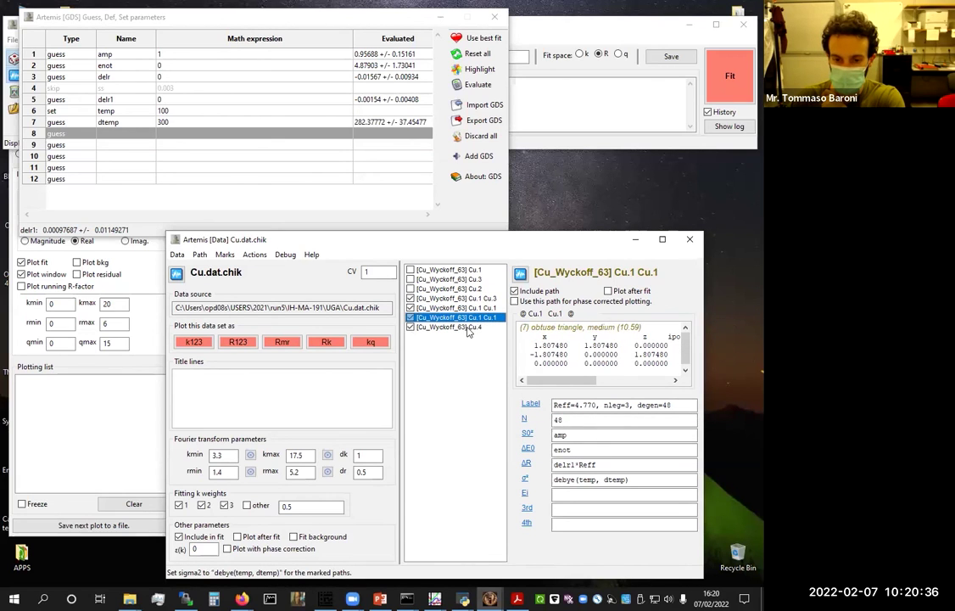
{"action": "left_click", "coordinate": [467, 327]}
{"action": "left_click", "coordinate": [467, 298]}
{"action": "left_click", "coordinate": [467, 280]}
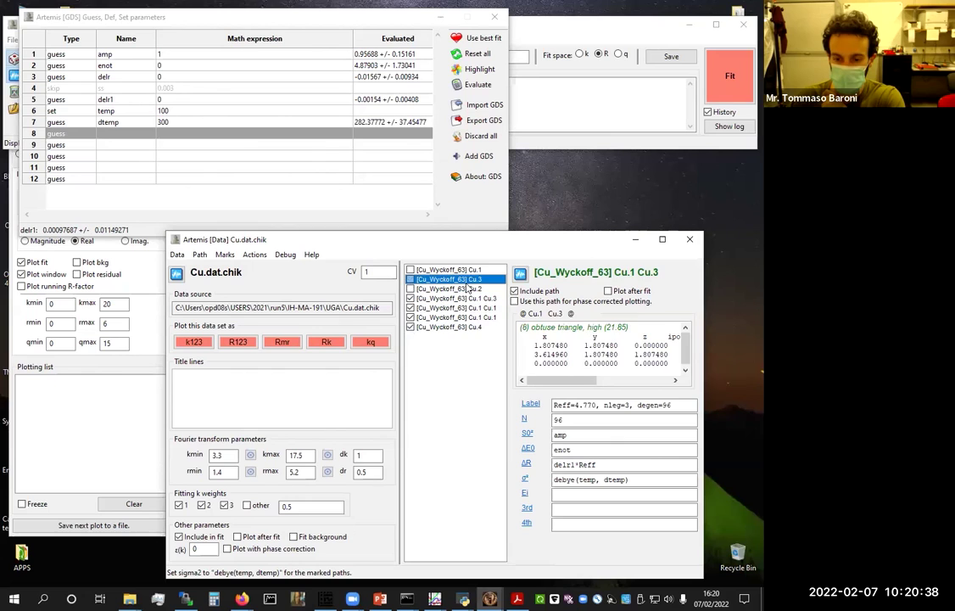
{"action": "left_click", "coordinate": [457, 270]}
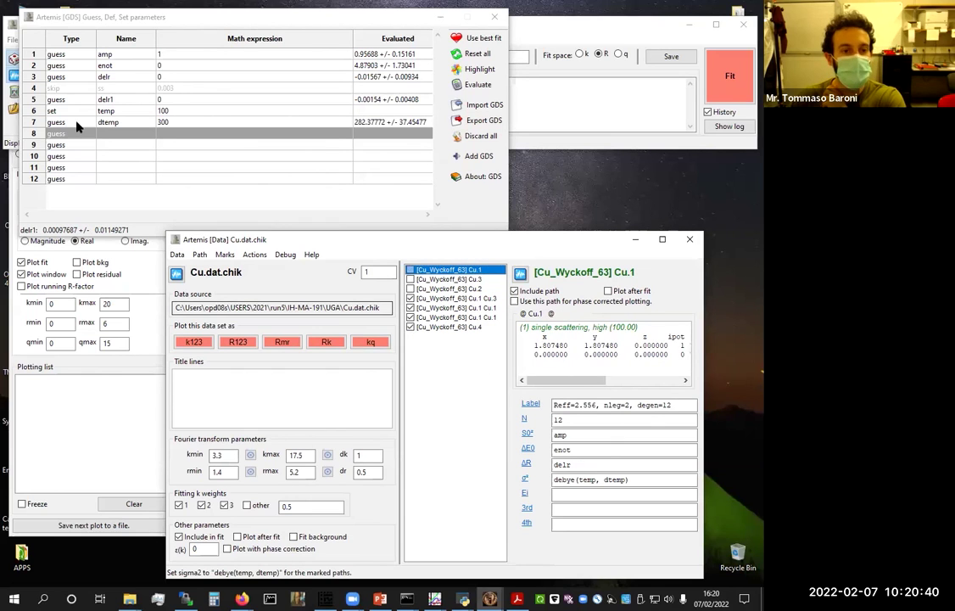
Run the fit of Cu.dat.chik with the extended set of paths
{"action": "left_click", "coordinate": [299, 188]}
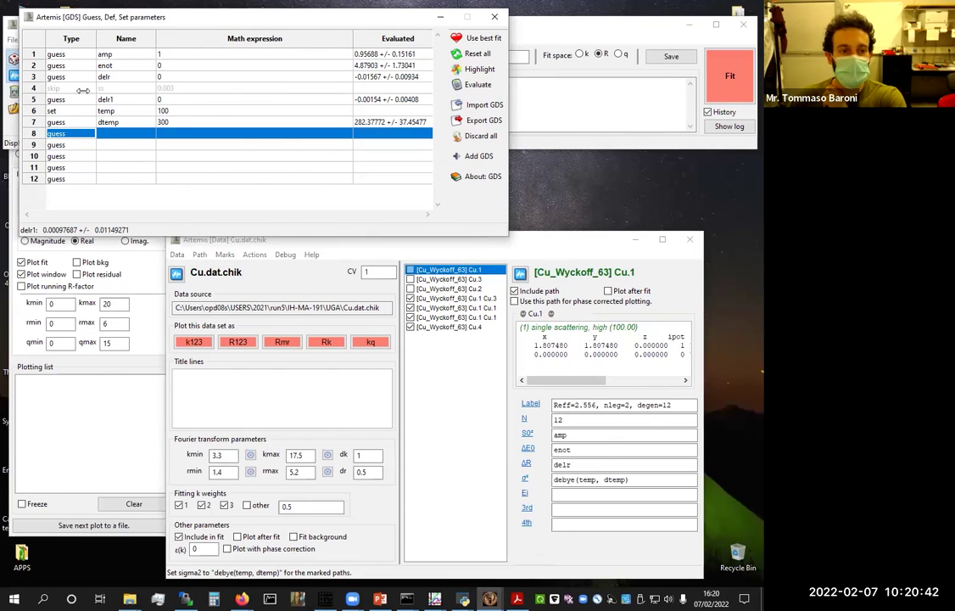
{"action": "left_click", "coordinate": [463, 208]}
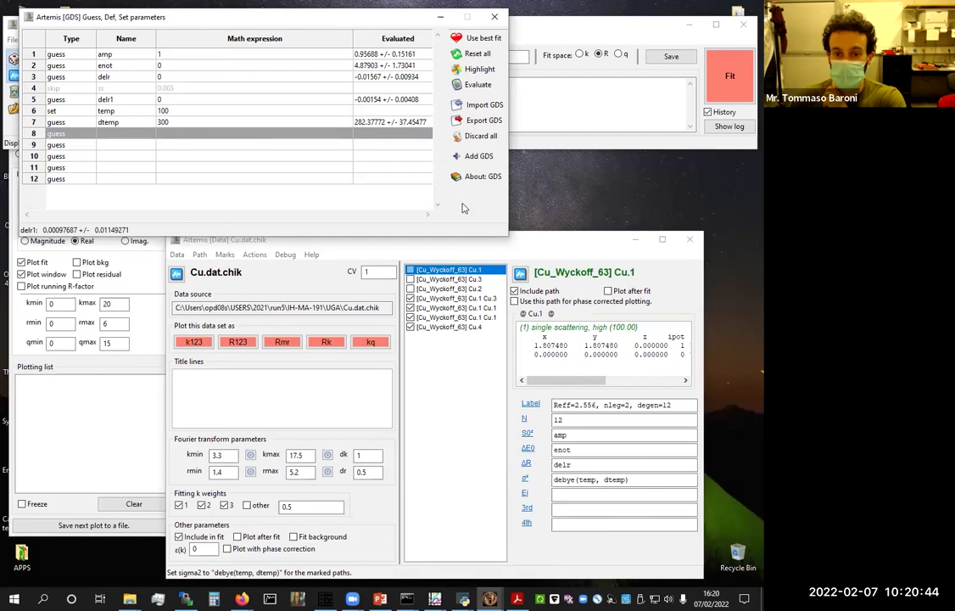
{"action": "left_click", "coordinate": [725, 94]}
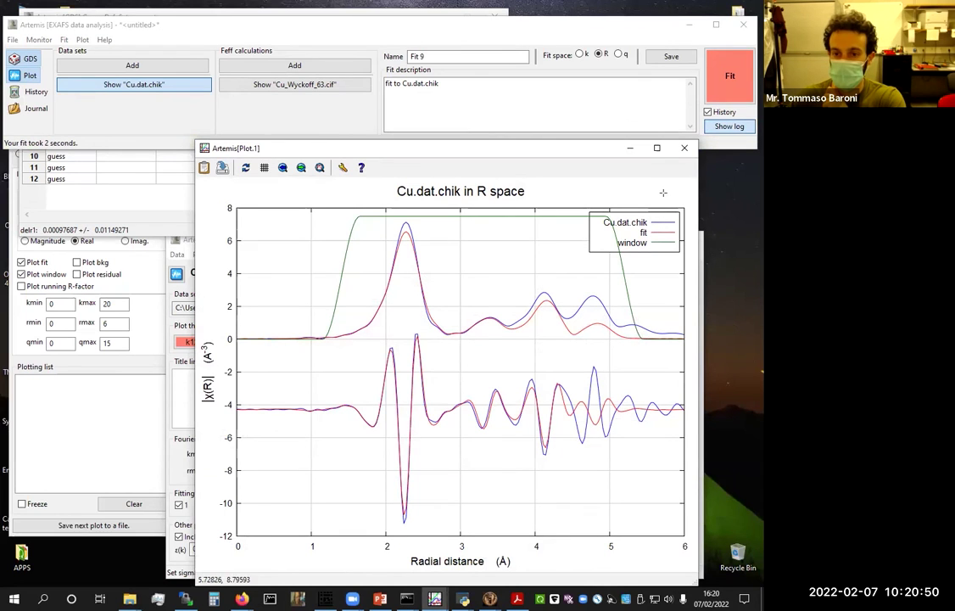
Compare data and fit magnitude in the R-space plot, look closely at the first peak, and restore the full range
{"action": "left_click_drag", "start_coordinate": [655, 364], "coordinate": [254, 213]}
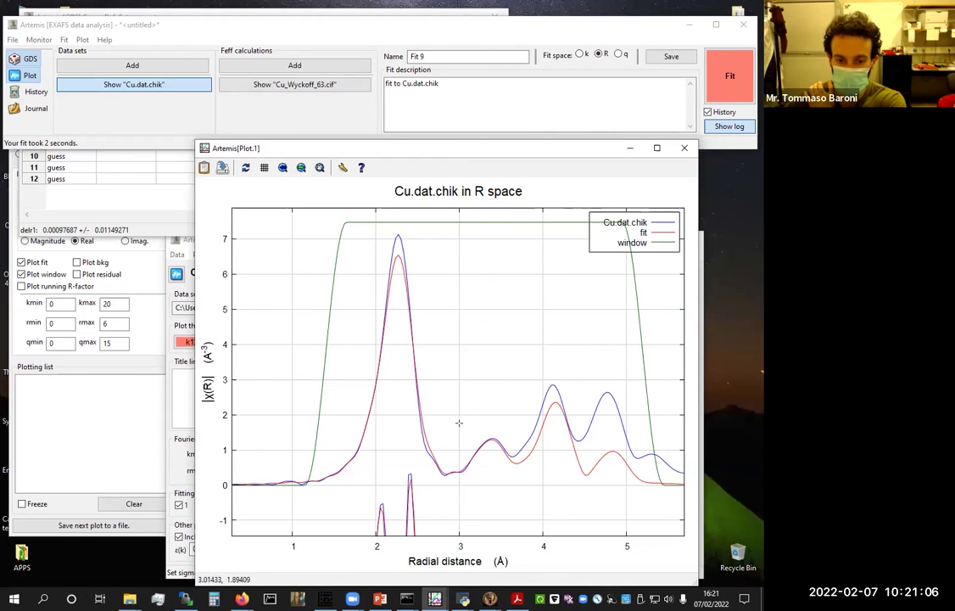
{"action": "right_click", "coordinate": [453, 484]}
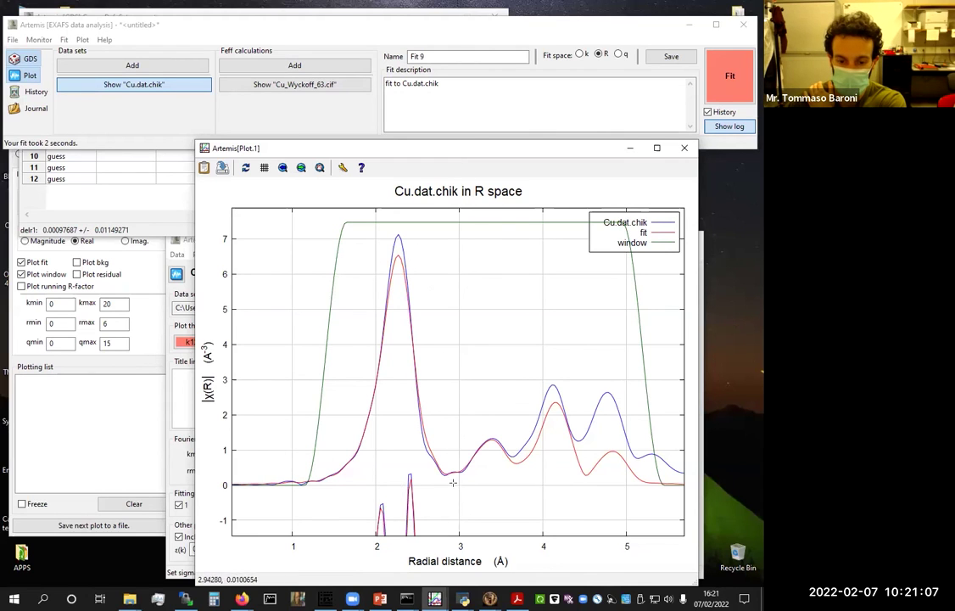
{"action": "right_click", "coordinate": [329, 222]}
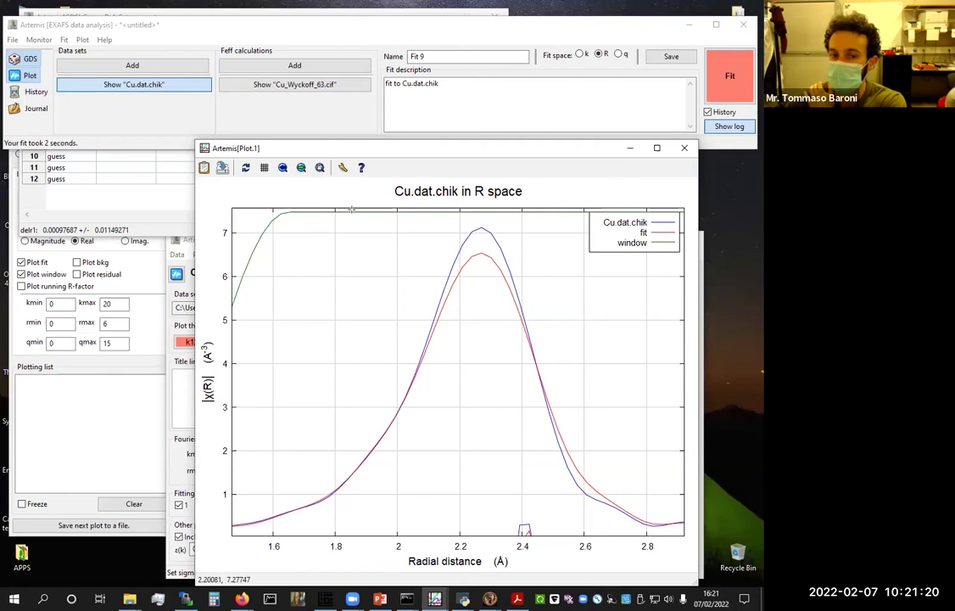
{"action": "left_click", "coordinate": [320, 167]}
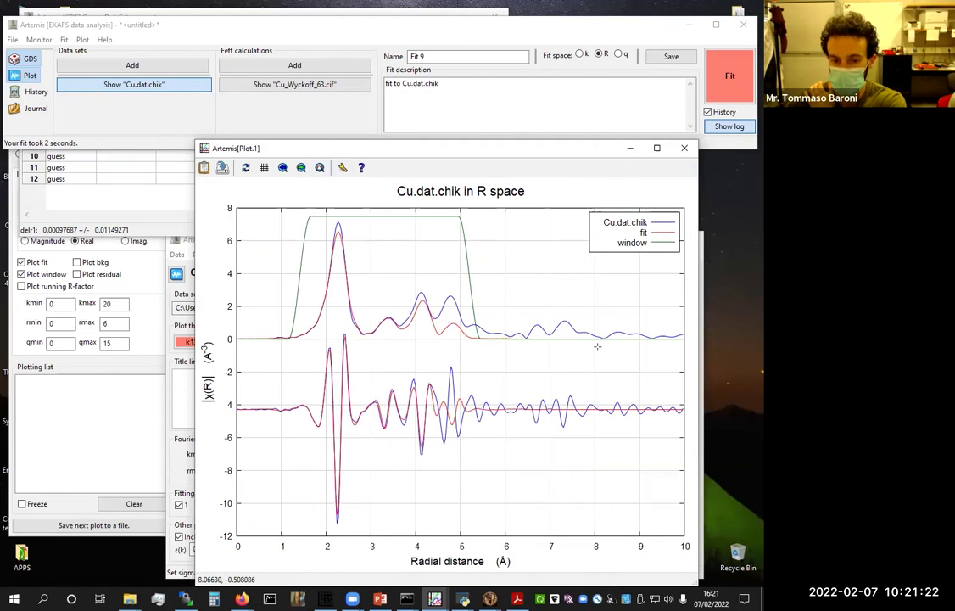
Open the fit log and read the fitted amp, enot, delr and delr1 values with their uncertainties
{"action": "left_click", "coordinate": [436, 599]}
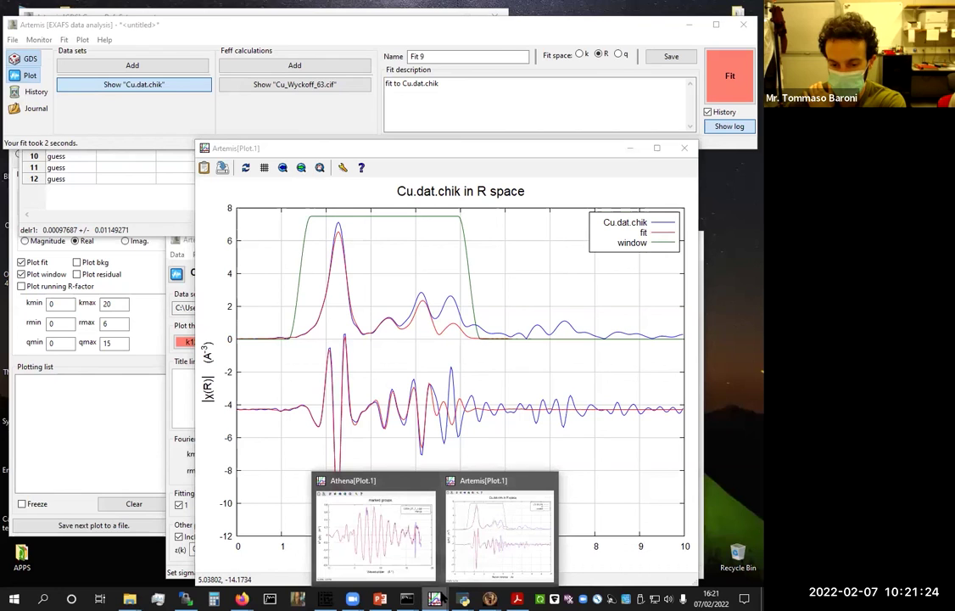
{"action": "mouse_move", "coordinate": [489, 598]}
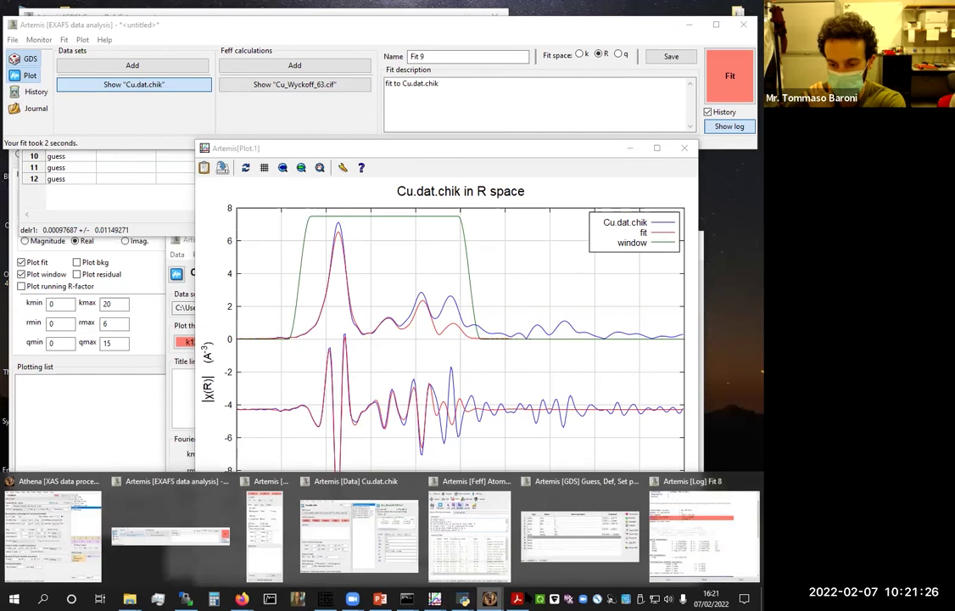
{"action": "left_click", "coordinate": [711, 534]}
{"action": "scroll", "coordinate": [279, 135], "scroll_direction": "up", "scroll_amount": 15}
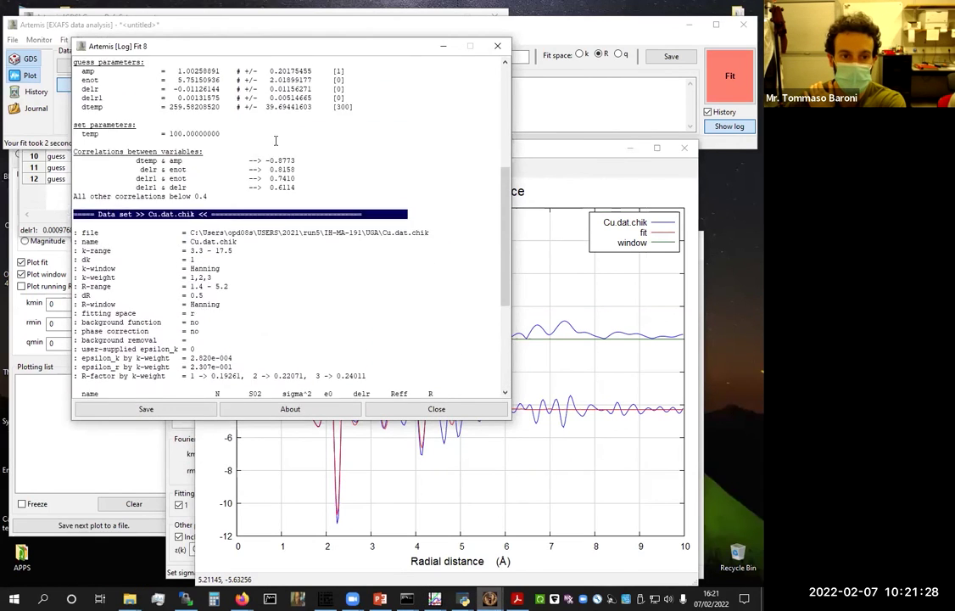
{"action": "scroll", "coordinate": [374, 220], "scroll_direction": "down", "scroll_amount": 4}
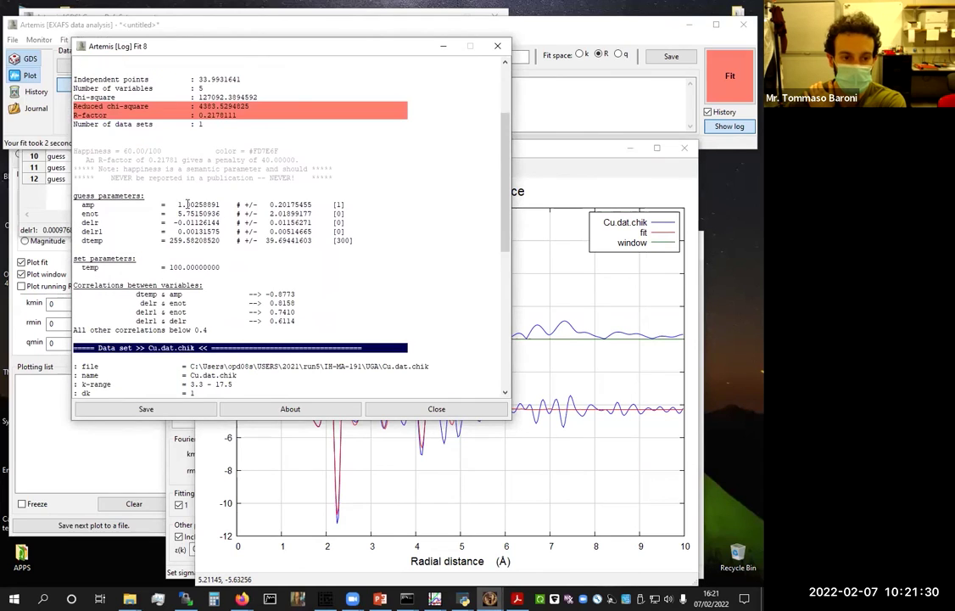
{"action": "left_click_drag", "start_coordinate": [182, 206], "coordinate": [314, 204]}
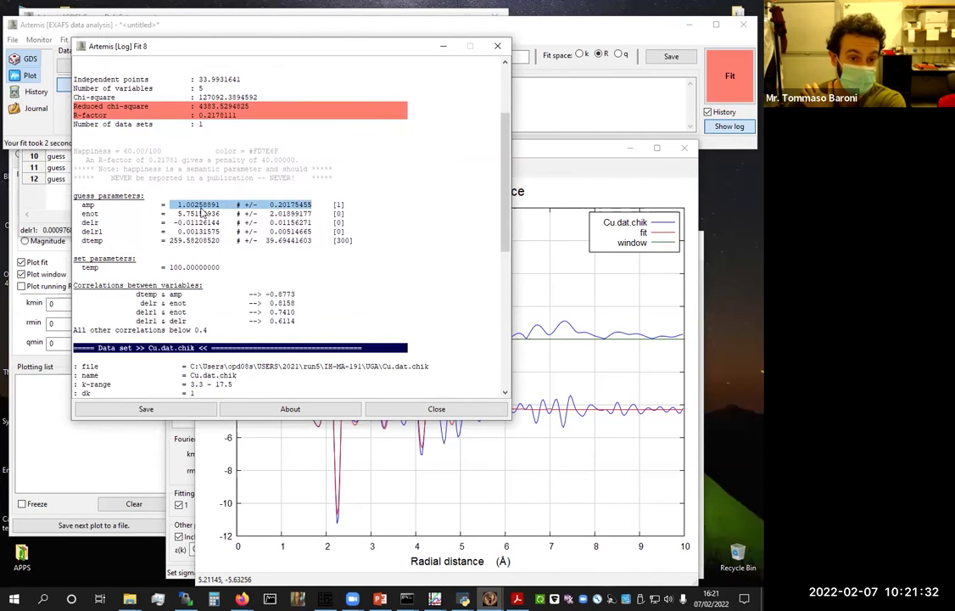
{"action": "left_click", "coordinate": [262, 206]}
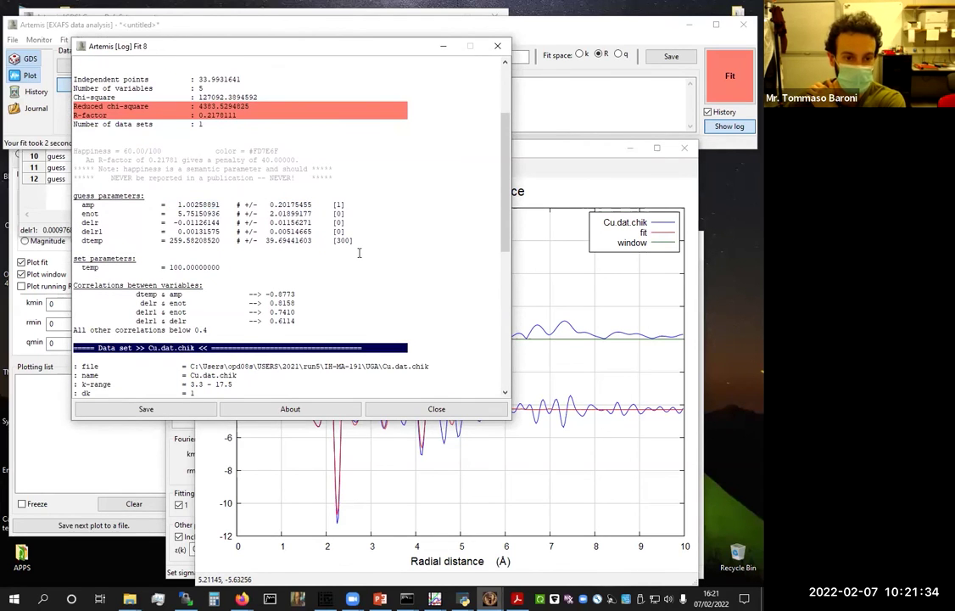
{"action": "left_click_drag", "start_coordinate": [165, 216], "coordinate": [319, 217]}
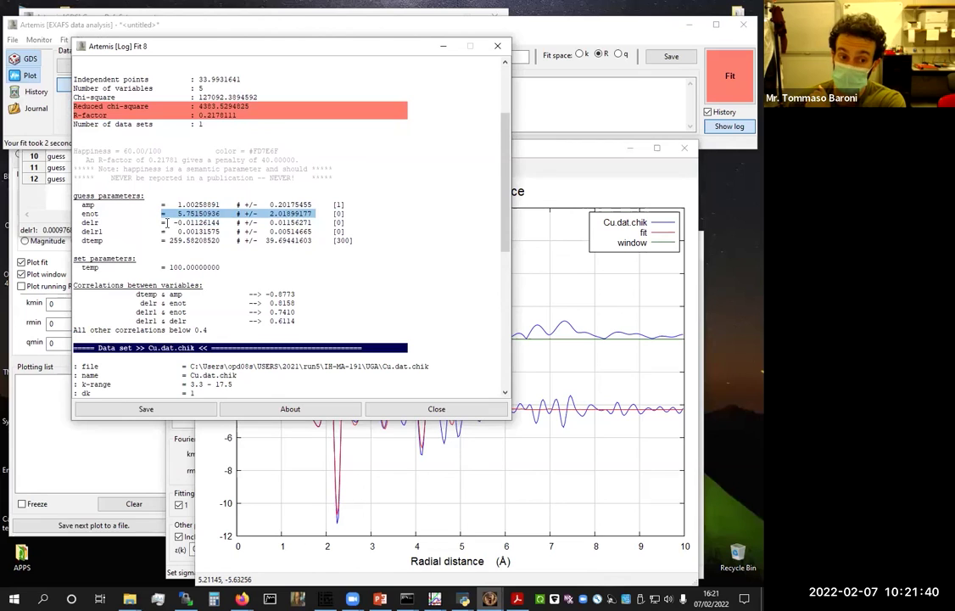
{"action": "left_click_drag", "start_coordinate": [162, 223], "coordinate": [303, 223]}
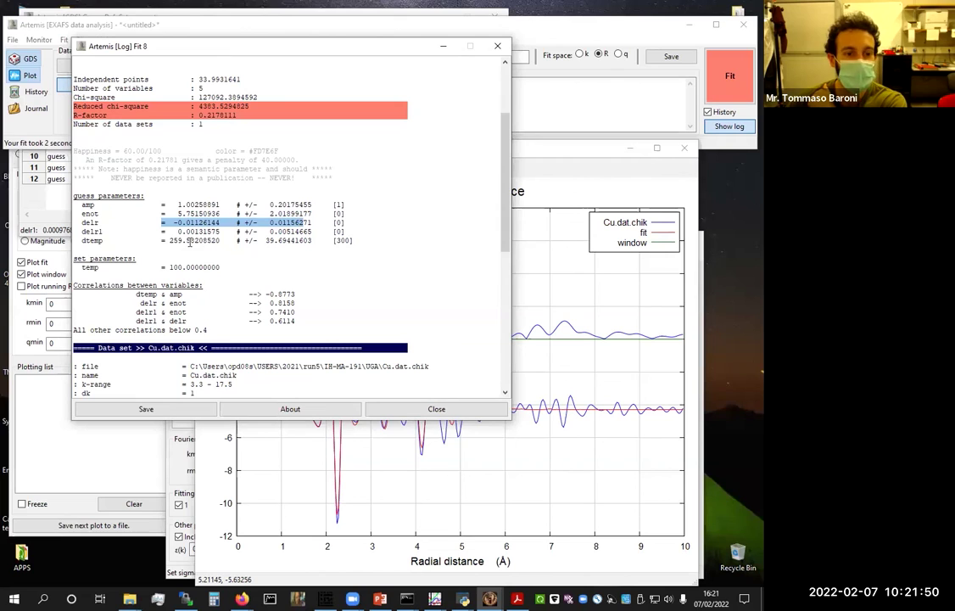
{"action": "left_click_drag", "start_coordinate": [163, 231], "coordinate": [299, 232]}
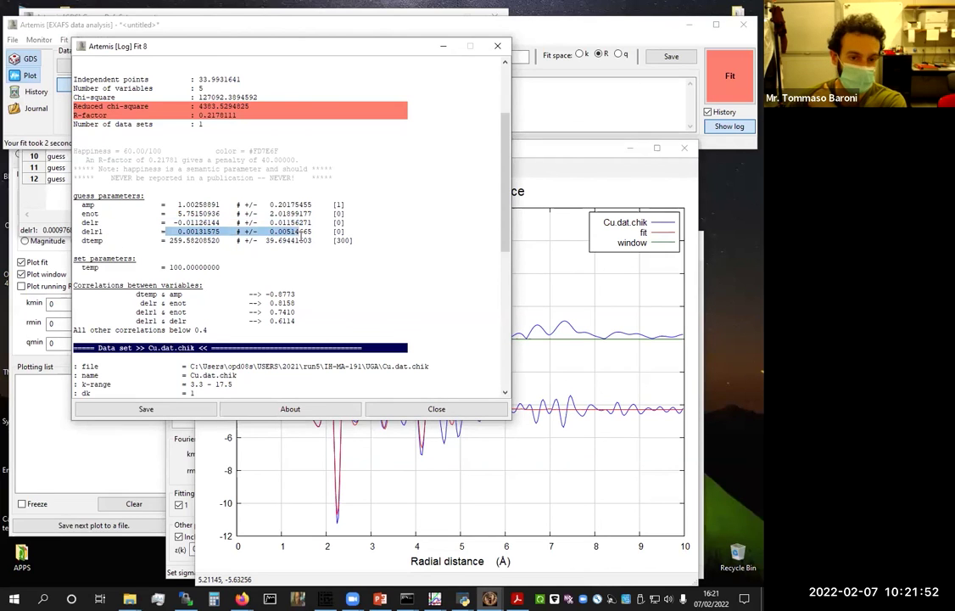
{"action": "left_click", "coordinate": [341, 280]}
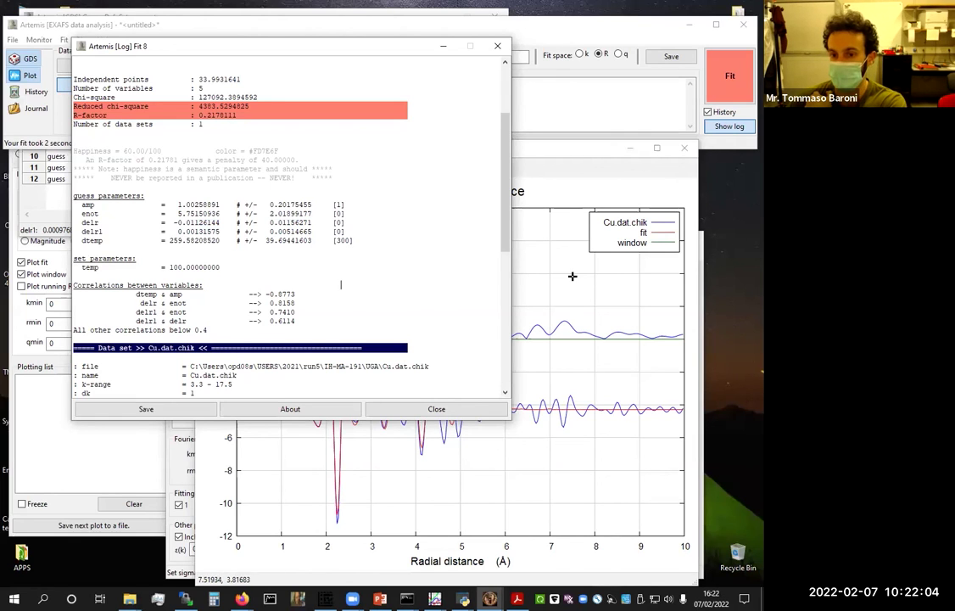
Compare data and fit between about 3.4 and 5.4 Å in the R-space plot and return to the fit log
{"action": "left_click", "coordinate": [543, 297]}
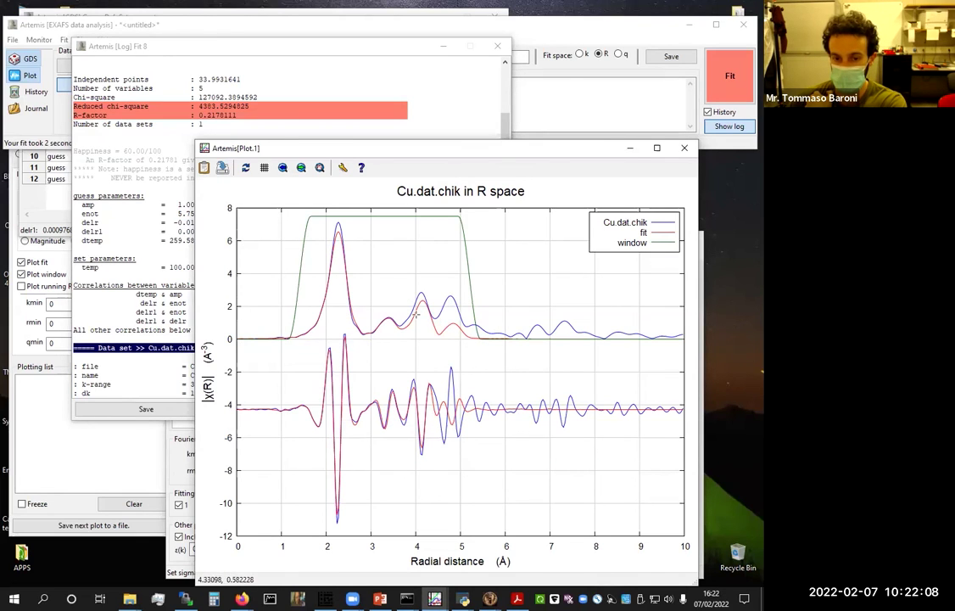
{"action": "right_click", "coordinate": [441, 340]}
{"action": "right_click", "coordinate": [389, 269]}
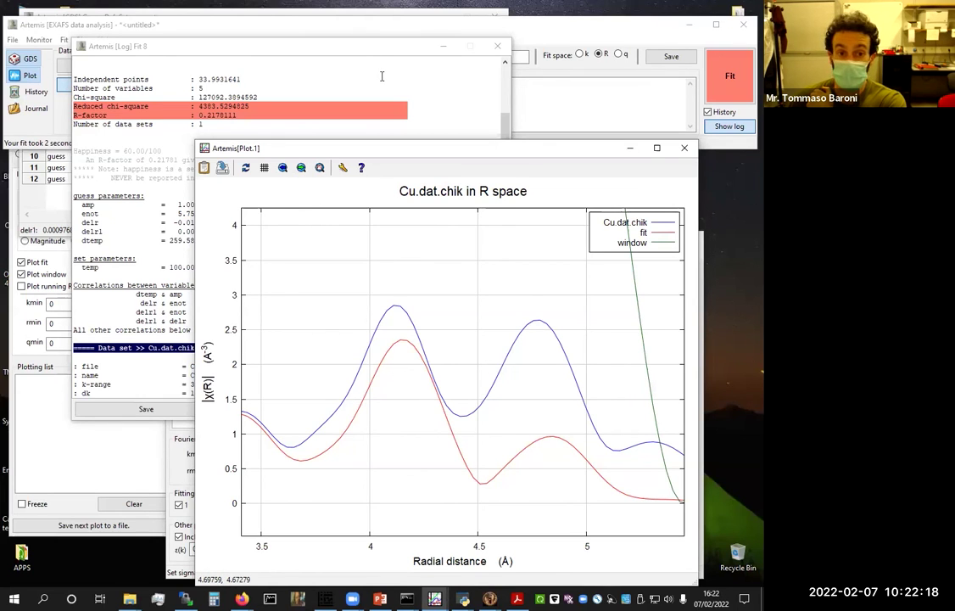
{"action": "left_click", "coordinate": [382, 76]}
{"action": "left_click_drag", "start_coordinate": [275, 57], "coordinate": [282, 86]}
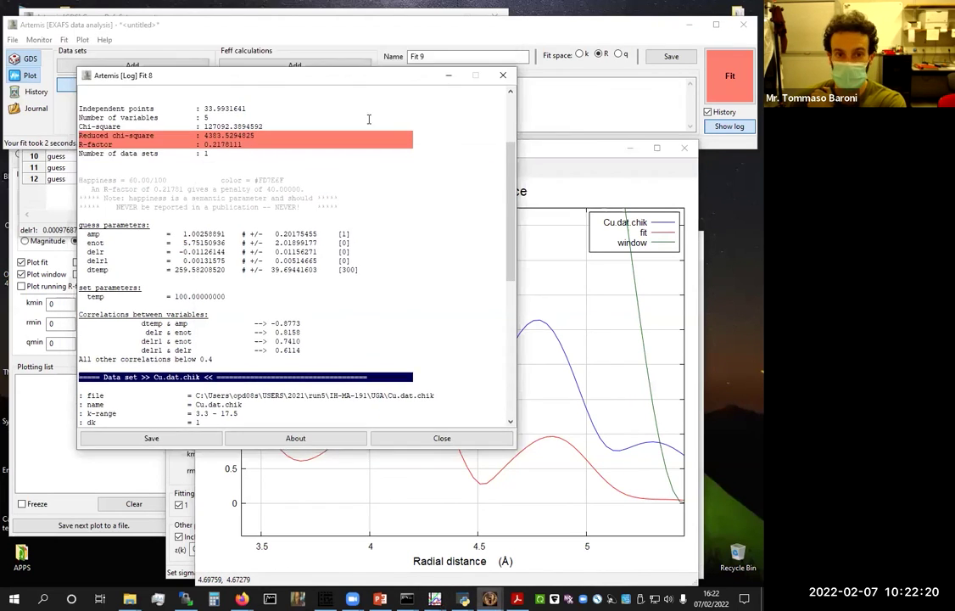
Put the plot window away, bring the Cu.dat.chik data window forward and unmark all marked paths
{"action": "left_click", "coordinate": [630, 152]}
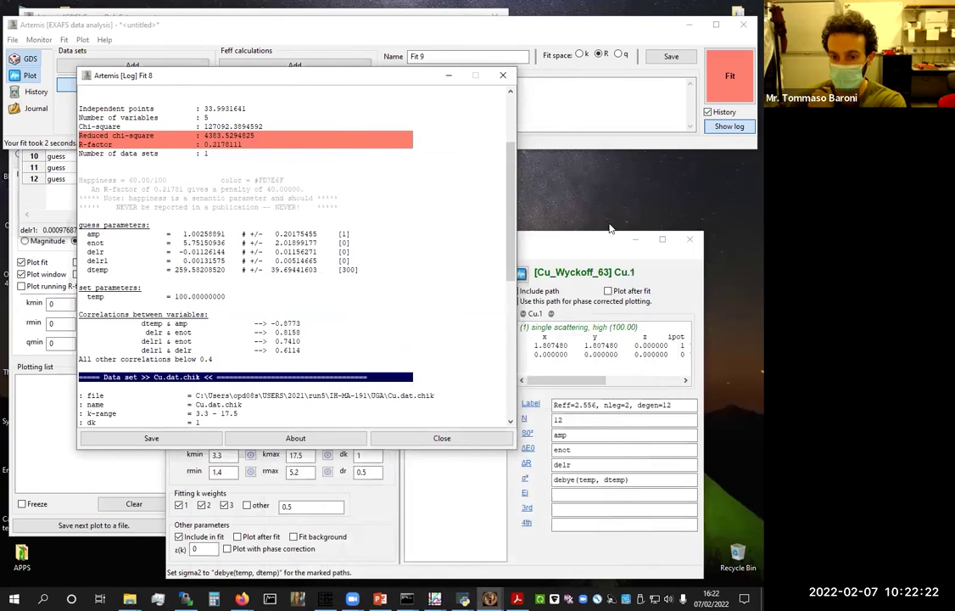
{"action": "left_click", "coordinate": [563, 246]}
{"action": "left_click_drag", "start_coordinate": [567, 245], "coordinate": [543, 180]}
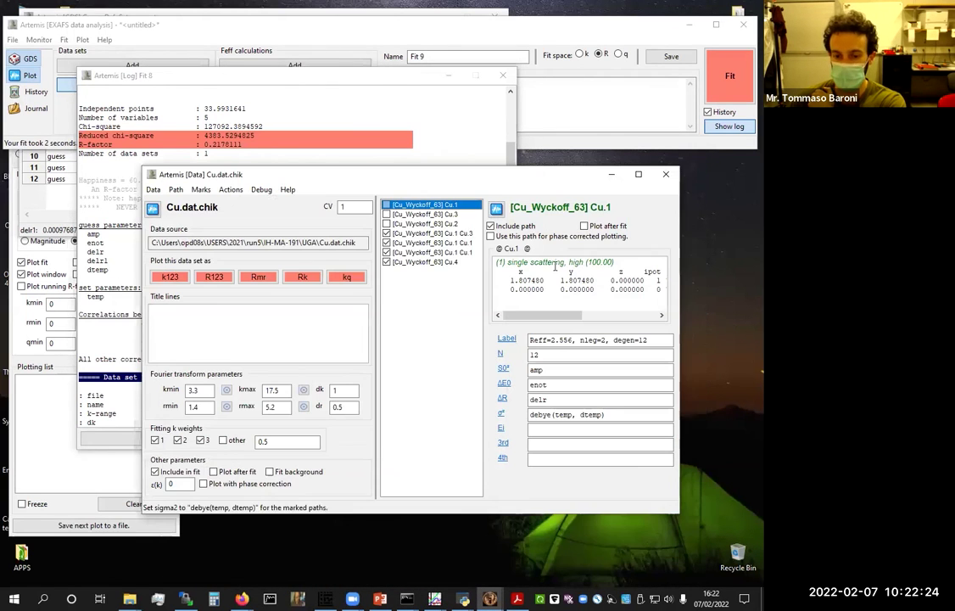
{"action": "left_click", "coordinate": [387, 233]}
{"action": "left_click", "coordinate": [387, 242]}
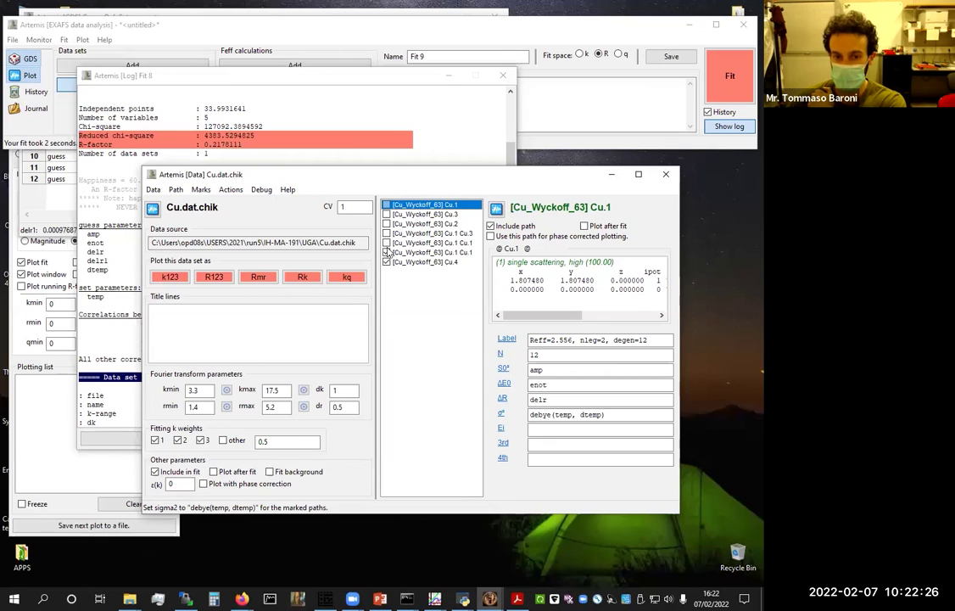
Check the Cu.1 Cu.3 path parameters, and set σ² of the Cu.1 single-scattering path to ss
{"action": "left_click", "coordinate": [429, 233]}
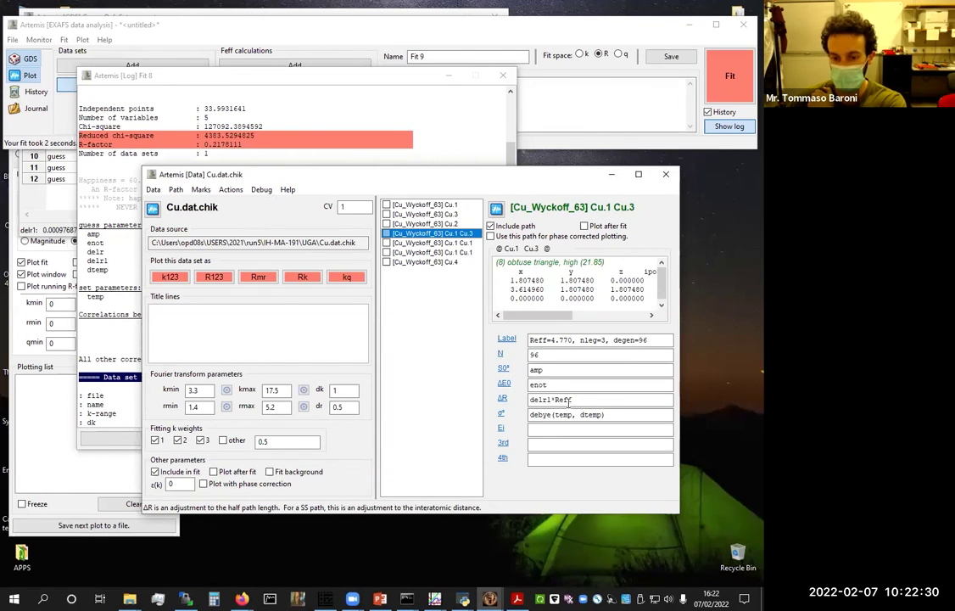
{"action": "right_click", "coordinate": [501, 413]}
{"action": "left_click", "coordinate": [509, 340]}
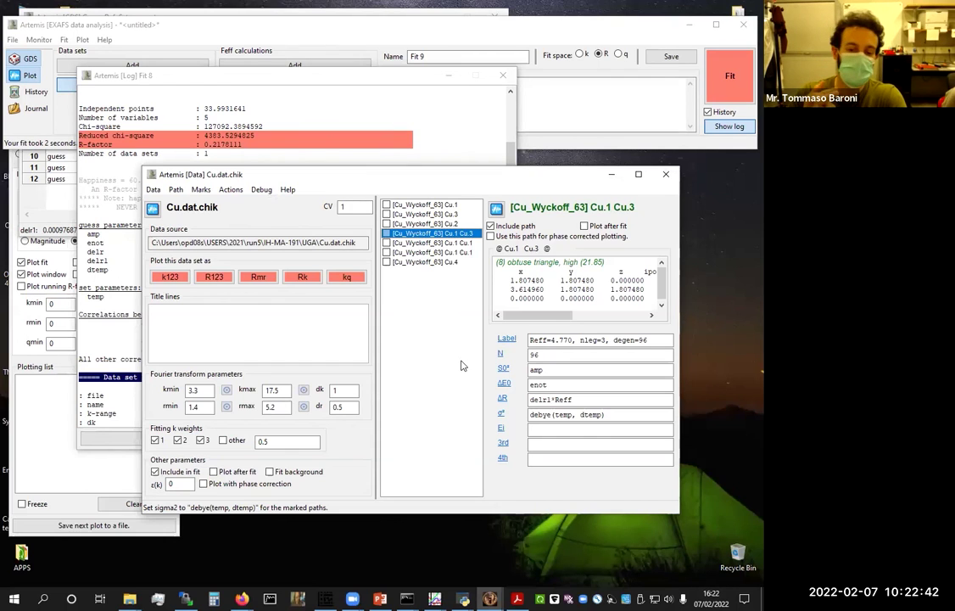
{"action": "left_click", "coordinate": [424, 204]}
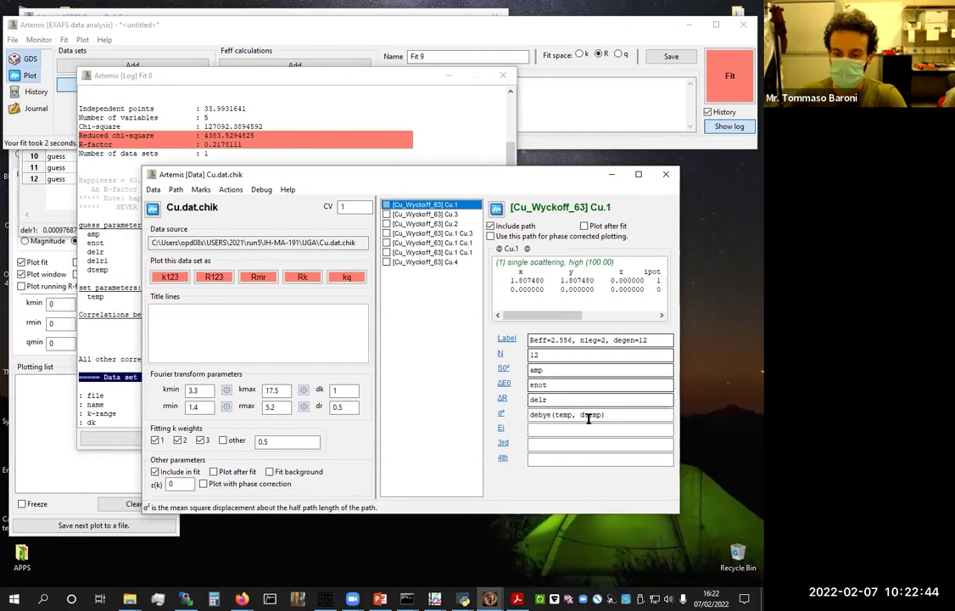
{"action": "left_click_drag", "start_coordinate": [606, 414], "coordinate": [532, 414]}
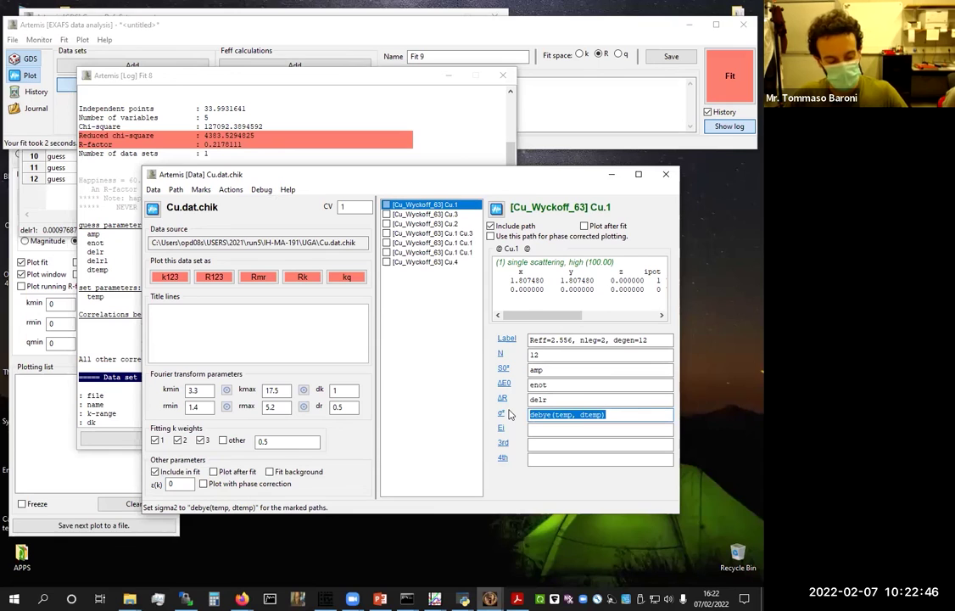
{"action": "type", "text": "ss"}
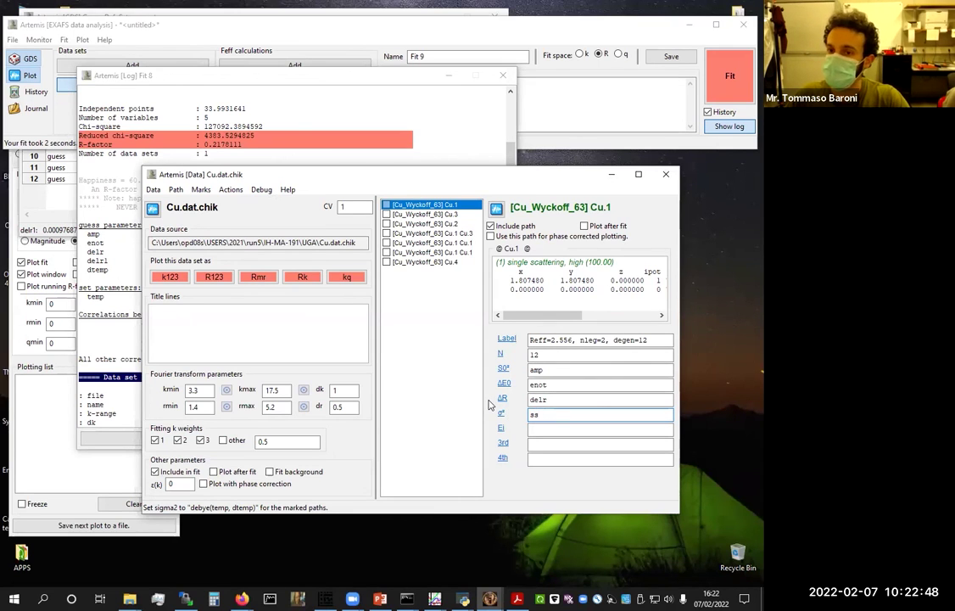
Change the ss parameter from skip to guess in the Guess, Def, Set parameters list, keeping its 0.003 starting value
{"action": "left_click", "coordinate": [62, 195]}
{"action": "left_click", "coordinate": [63, 87]}
{"action": "left_click", "coordinate": [62, 87]}
{"action": "left_click", "coordinate": [69, 90]}
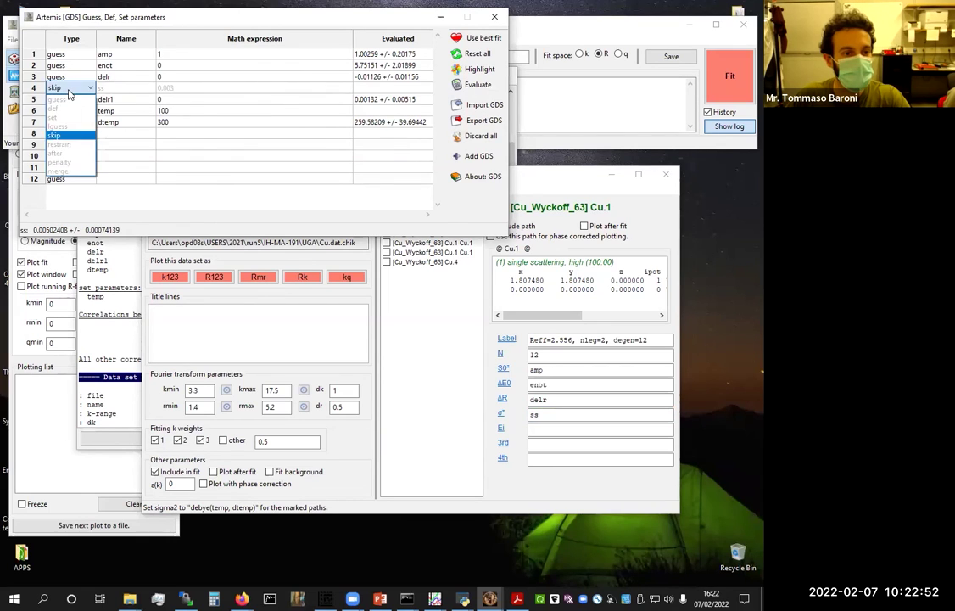
{"action": "left_click", "coordinate": [61, 100]}
{"action": "left_click", "coordinate": [203, 156]}
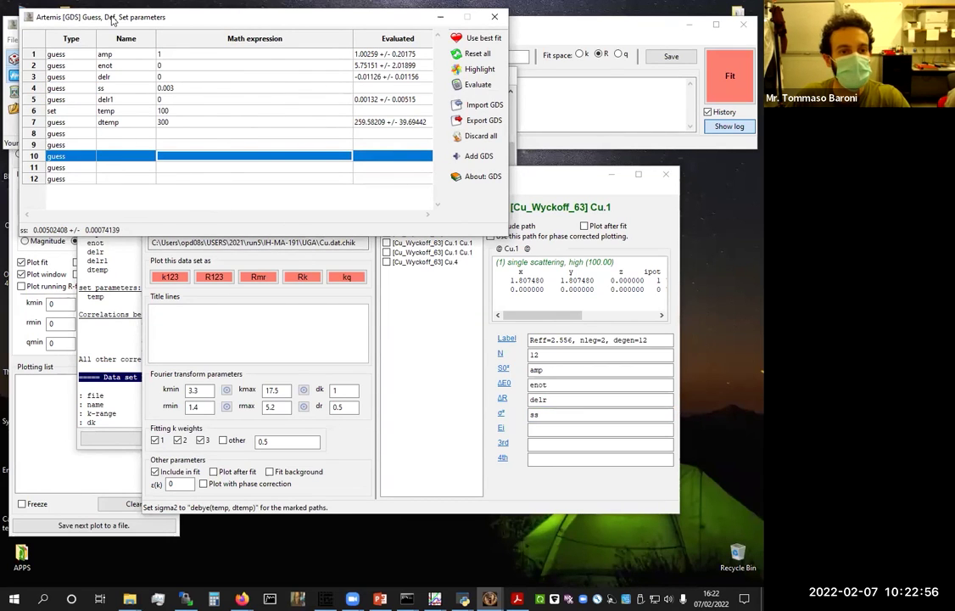
Run the fit and zoom the R-space plot to the magnitude curves between about 0.7 and 5.5 Å
{"action": "left_click_drag", "start_coordinate": [110, 18], "coordinate": [118, 82]}
{"action": "left_click", "coordinate": [730, 81]}
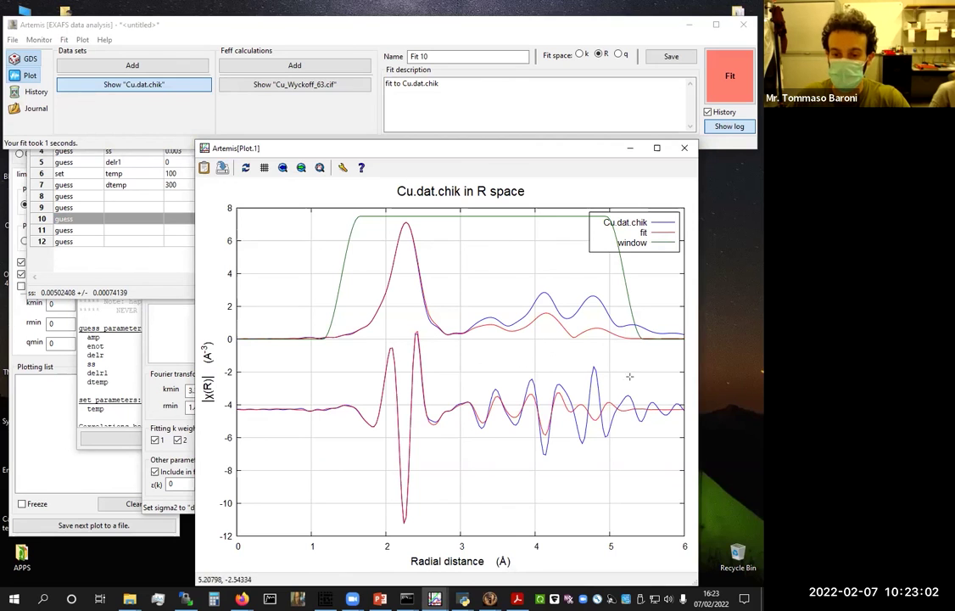
{"action": "right_click", "coordinate": [652, 356]}
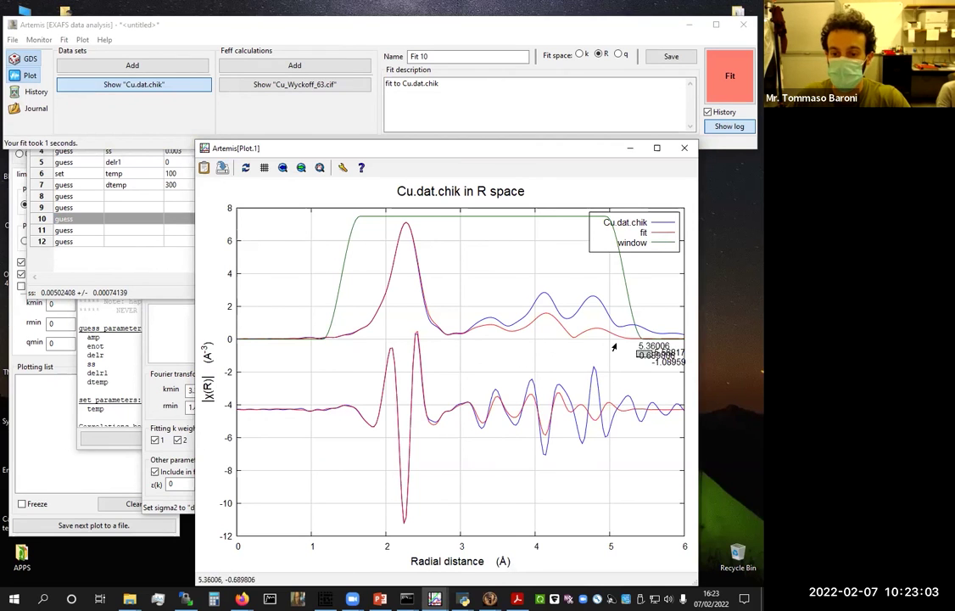
{"action": "right_click", "coordinate": [285, 211]}
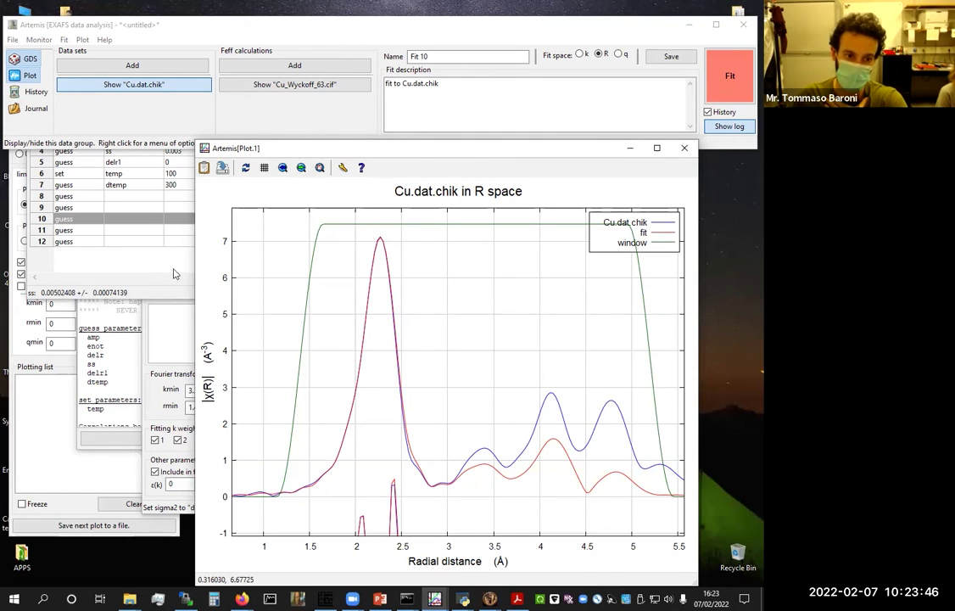
Check the evaluated delr and delr1 values in the parameter list and return to the R-space plot
{"action": "left_click", "coordinate": [166, 219]}
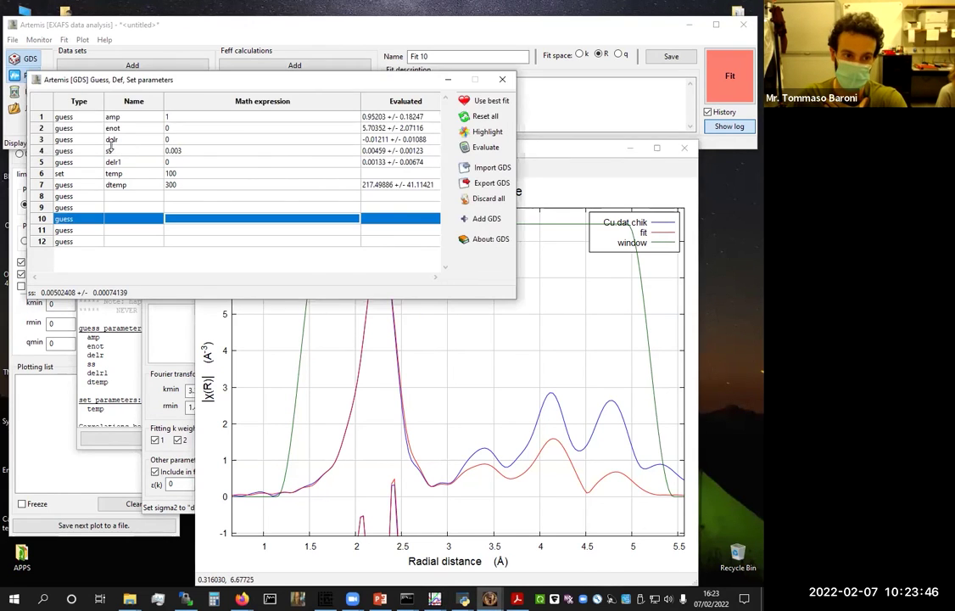
{"action": "left_click", "coordinate": [116, 141]}
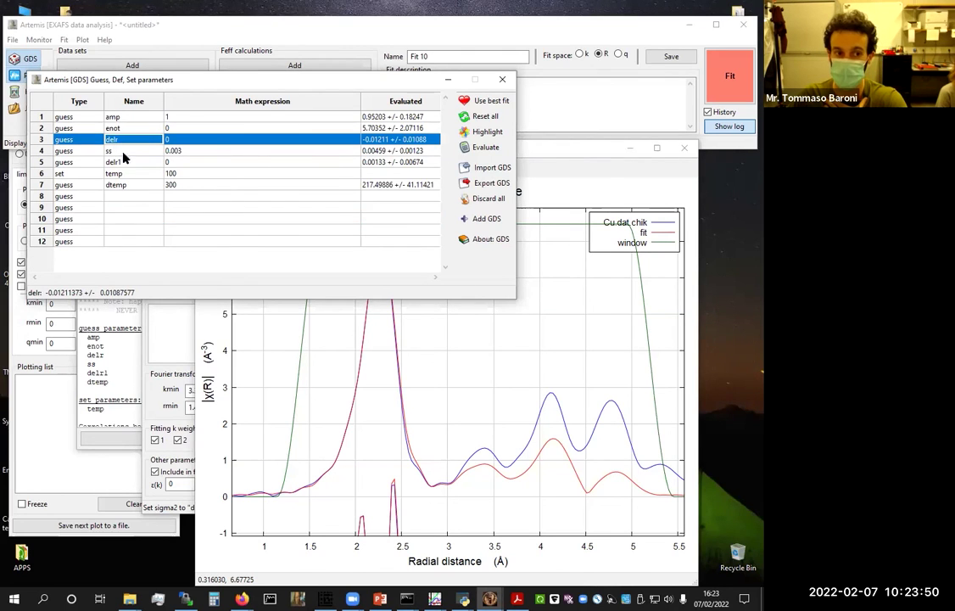
{"action": "left_click", "coordinate": [123, 164]}
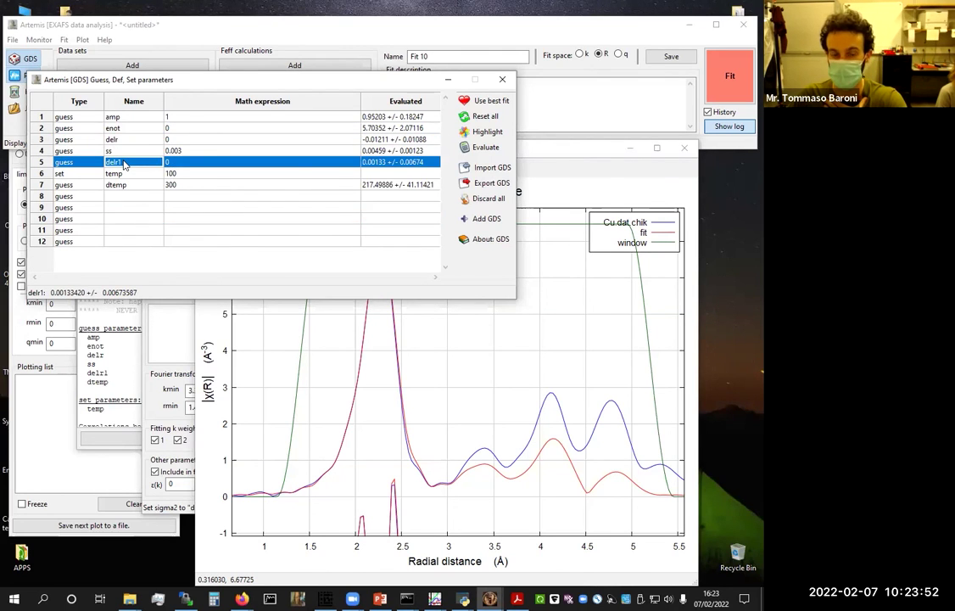
{"action": "left_click", "coordinate": [385, 231]}
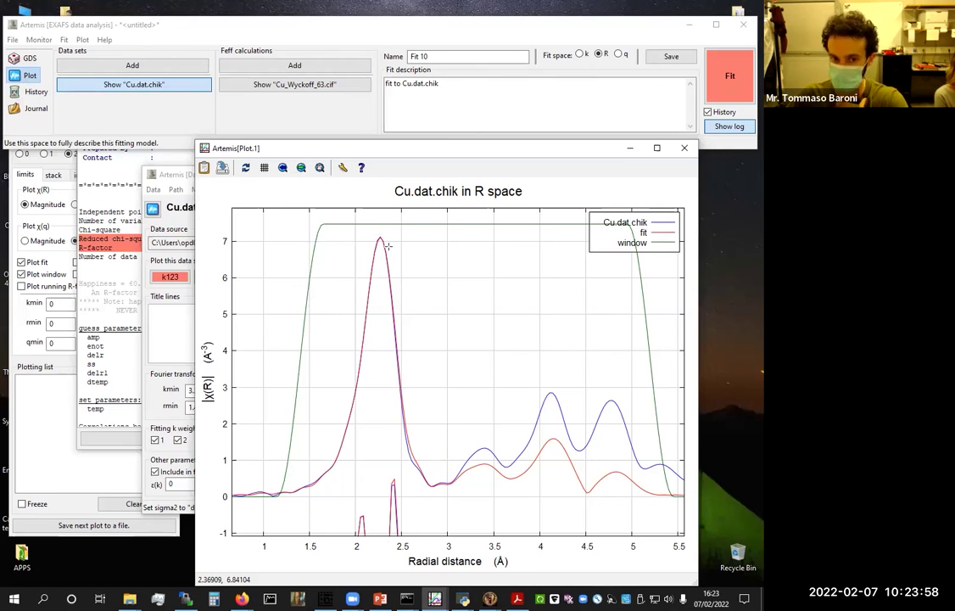
Open the Fit 9 log and read the R-factor and the fitted amp, enot, ss, delr1 and delr values with their uncertainties
{"action": "left_click", "coordinate": [128, 231]}
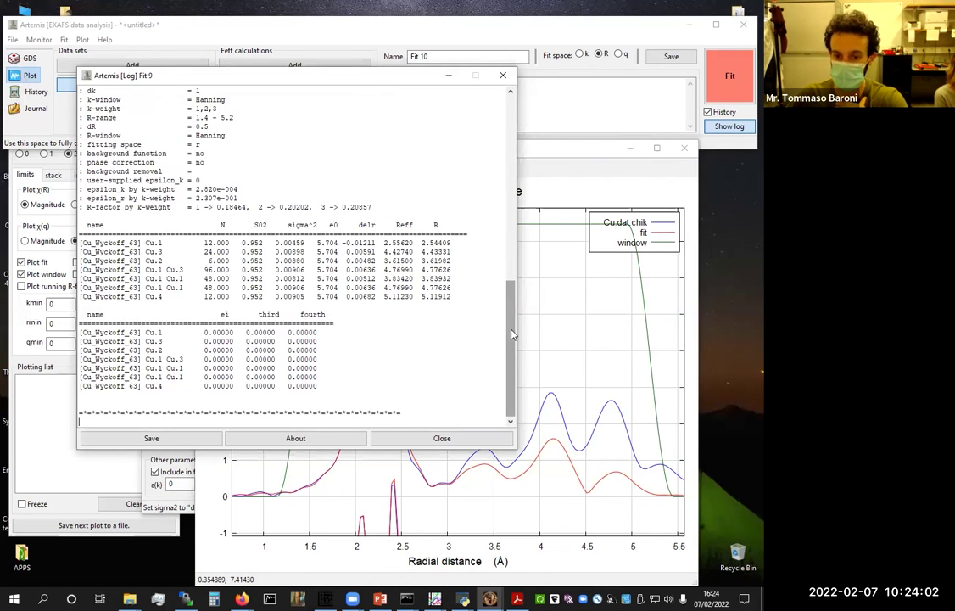
{"action": "scroll", "coordinate": [450, 289], "scroll_direction": "up", "scroll_amount": 15}
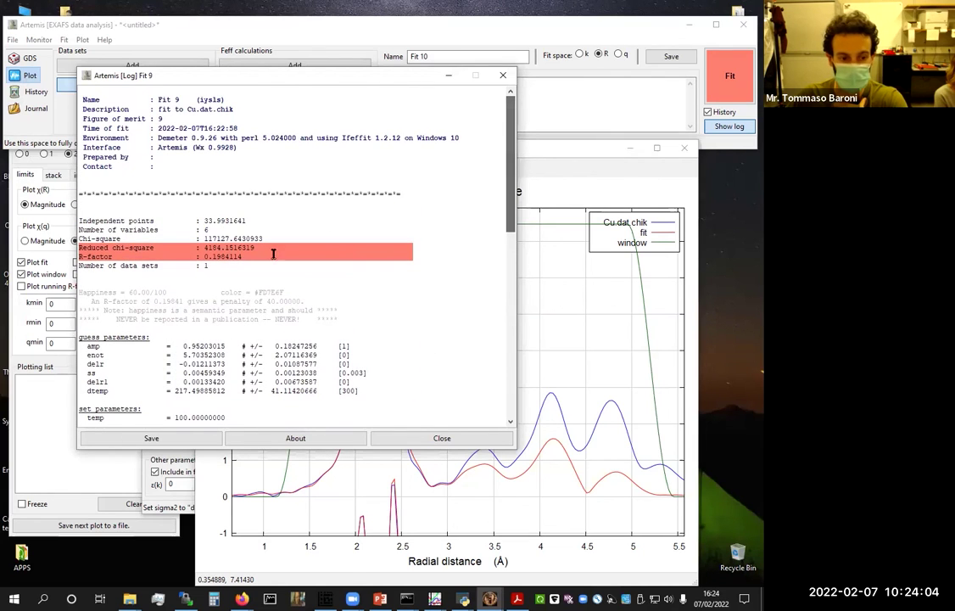
{"action": "scroll", "coordinate": [185, 304], "scroll_direction": "down", "scroll_amount": 1}
{"action": "left_click_drag", "start_coordinate": [182, 318], "coordinate": [316, 319]}
{"action": "left_click_drag", "start_coordinate": [183, 327], "coordinate": [310, 331]}
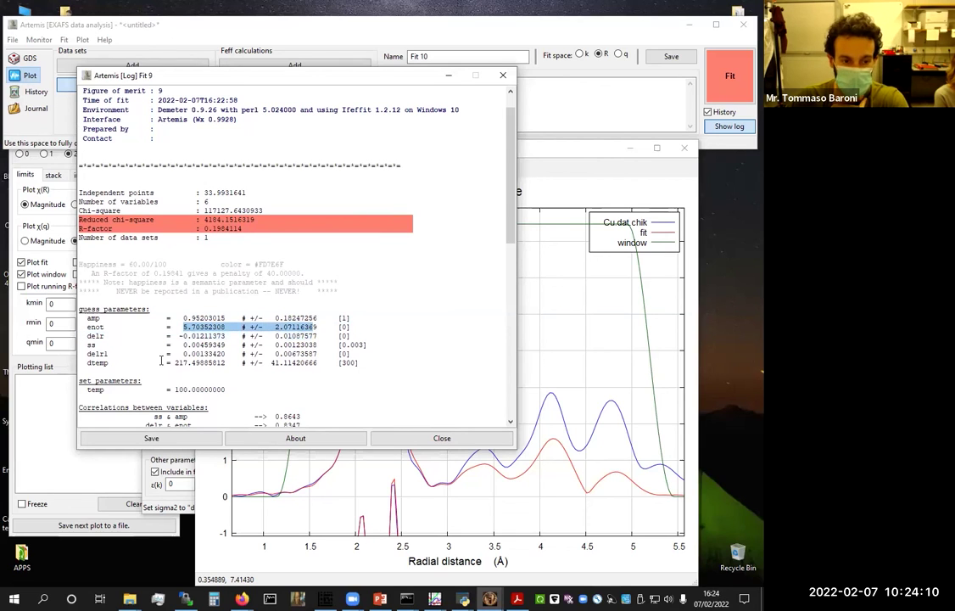
{"action": "left_click_drag", "start_coordinate": [179, 344], "coordinate": [312, 350]}
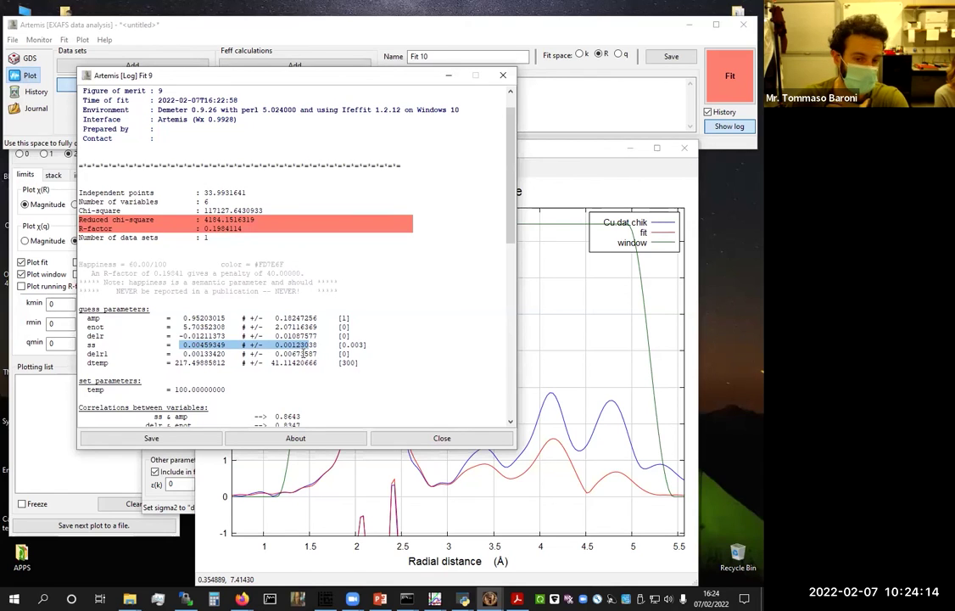
{"action": "left_click_drag", "start_coordinate": [181, 354], "coordinate": [324, 354]}
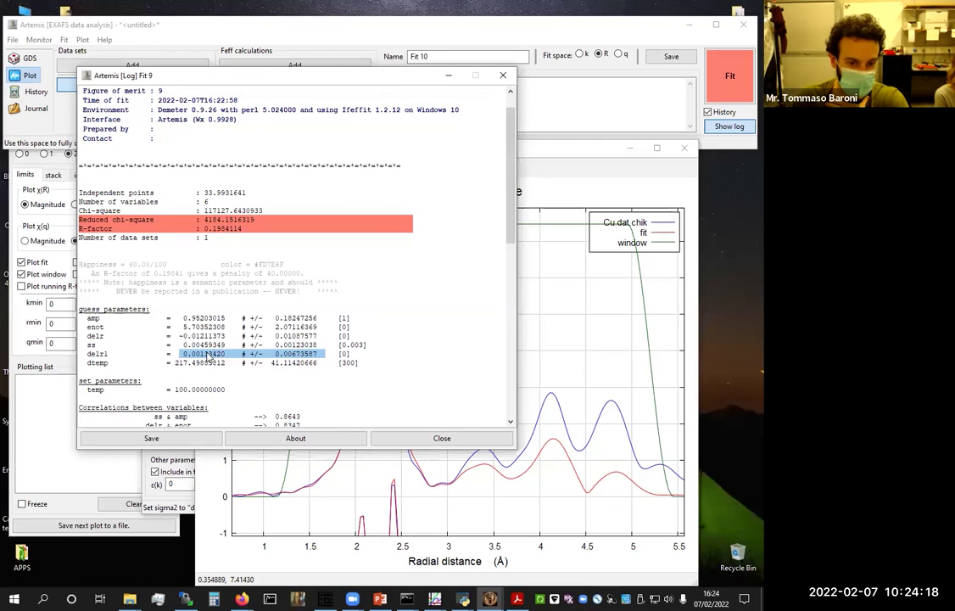
{"action": "left_click_drag", "start_coordinate": [175, 335], "coordinate": [318, 336]}
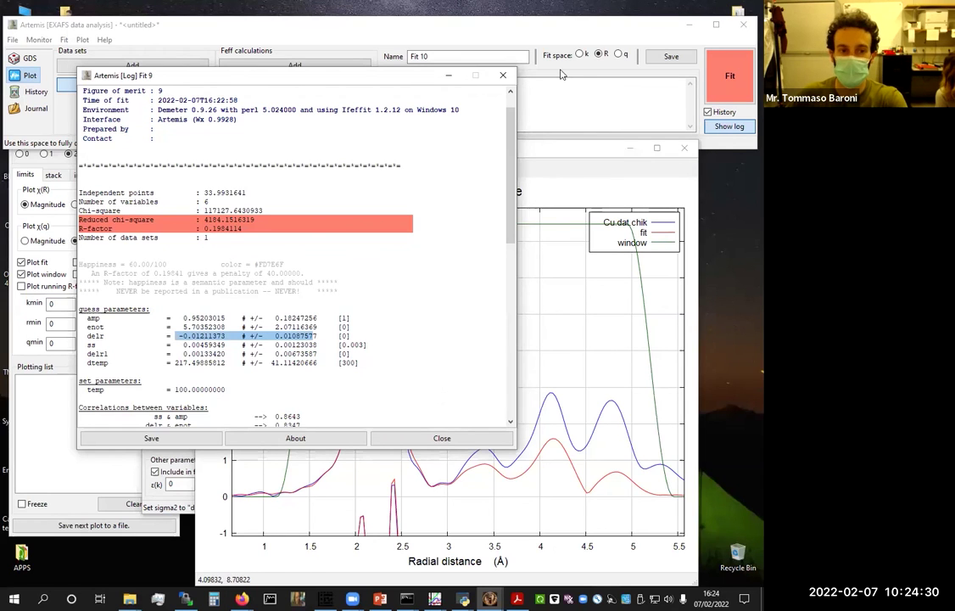
Put the fit log and plot windows away, and leave only k weight 2 enabled for fitting Cu.dat.chik
{"action": "left_click", "coordinate": [456, 77]}
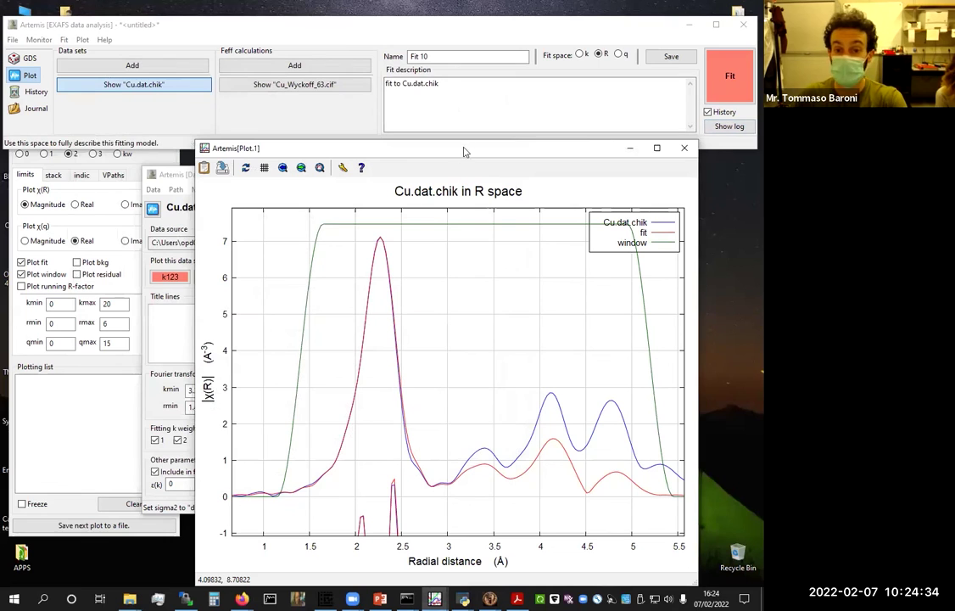
{"action": "left_click_drag", "start_coordinate": [461, 150], "coordinate": [420, 155]}
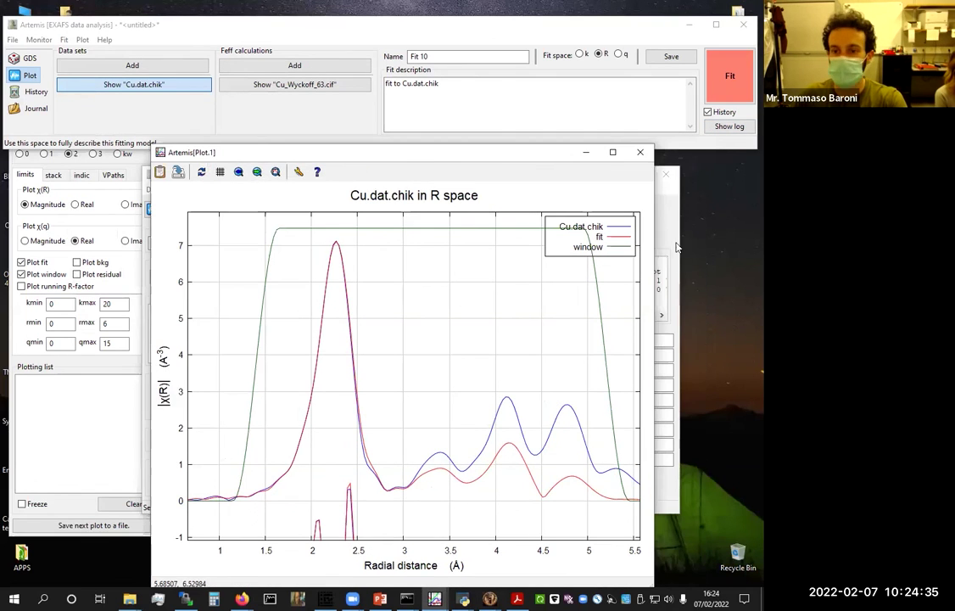
{"action": "left_click", "coordinate": [585, 155]}
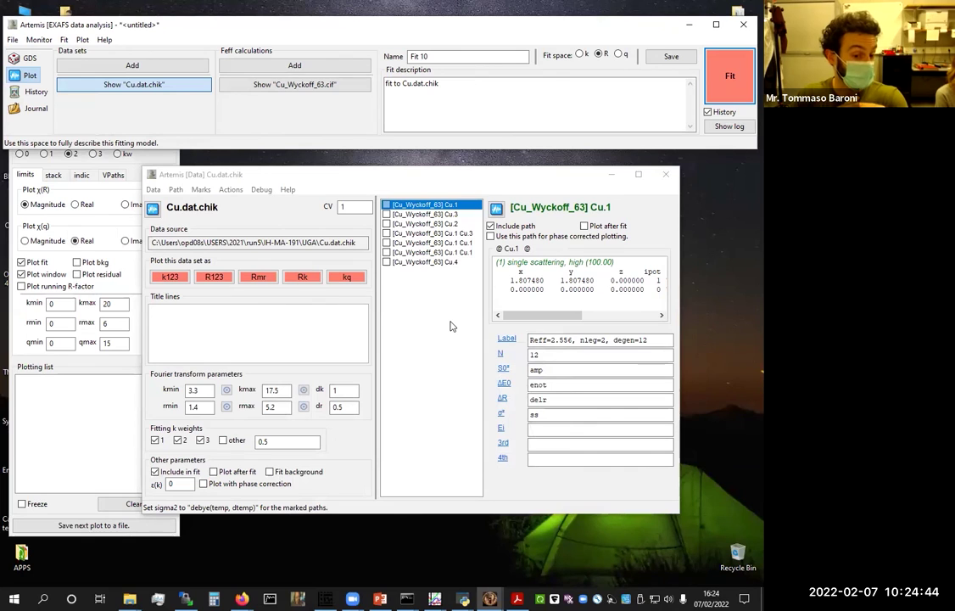
{"action": "left_click", "coordinate": [156, 441]}
{"action": "left_click", "coordinate": [156, 441]}
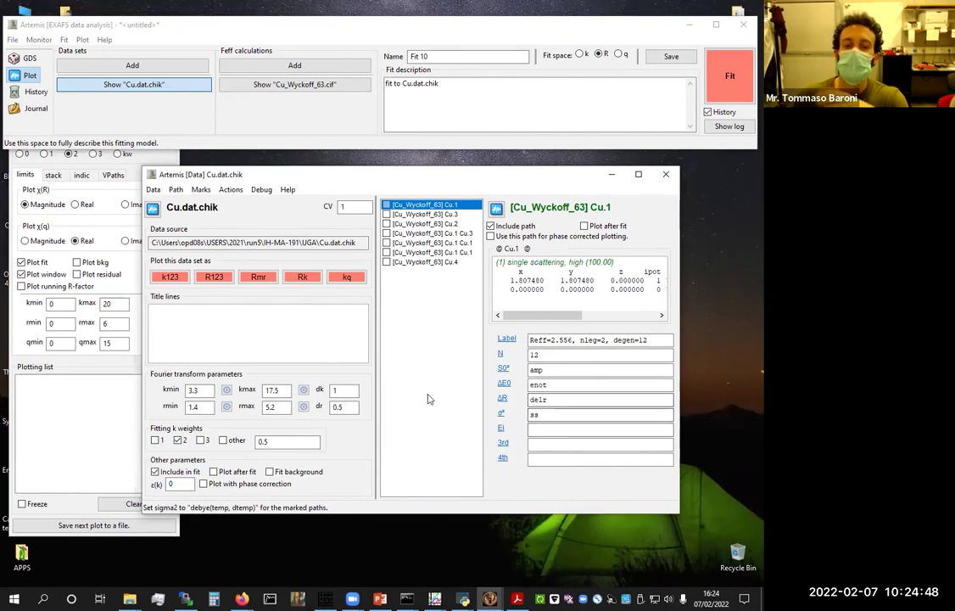